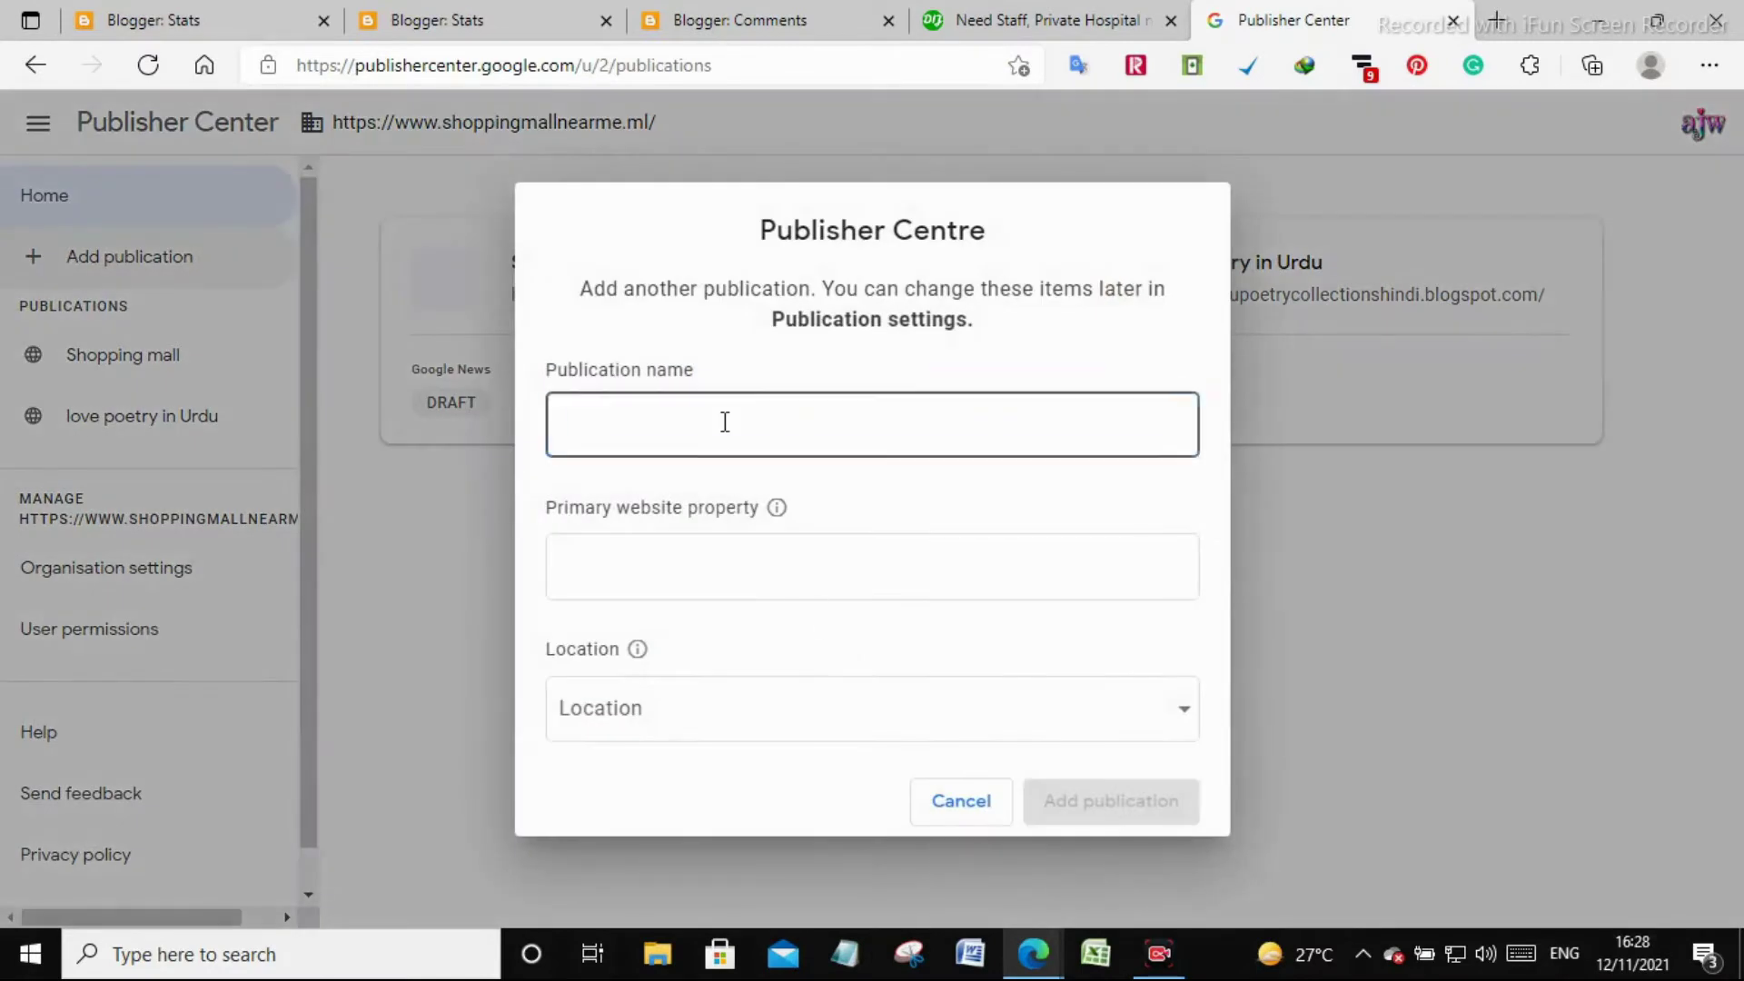
# Copy the blog title 'International Jobs' from Blogger settings into the publication name
pyautogui.click(724, 422)
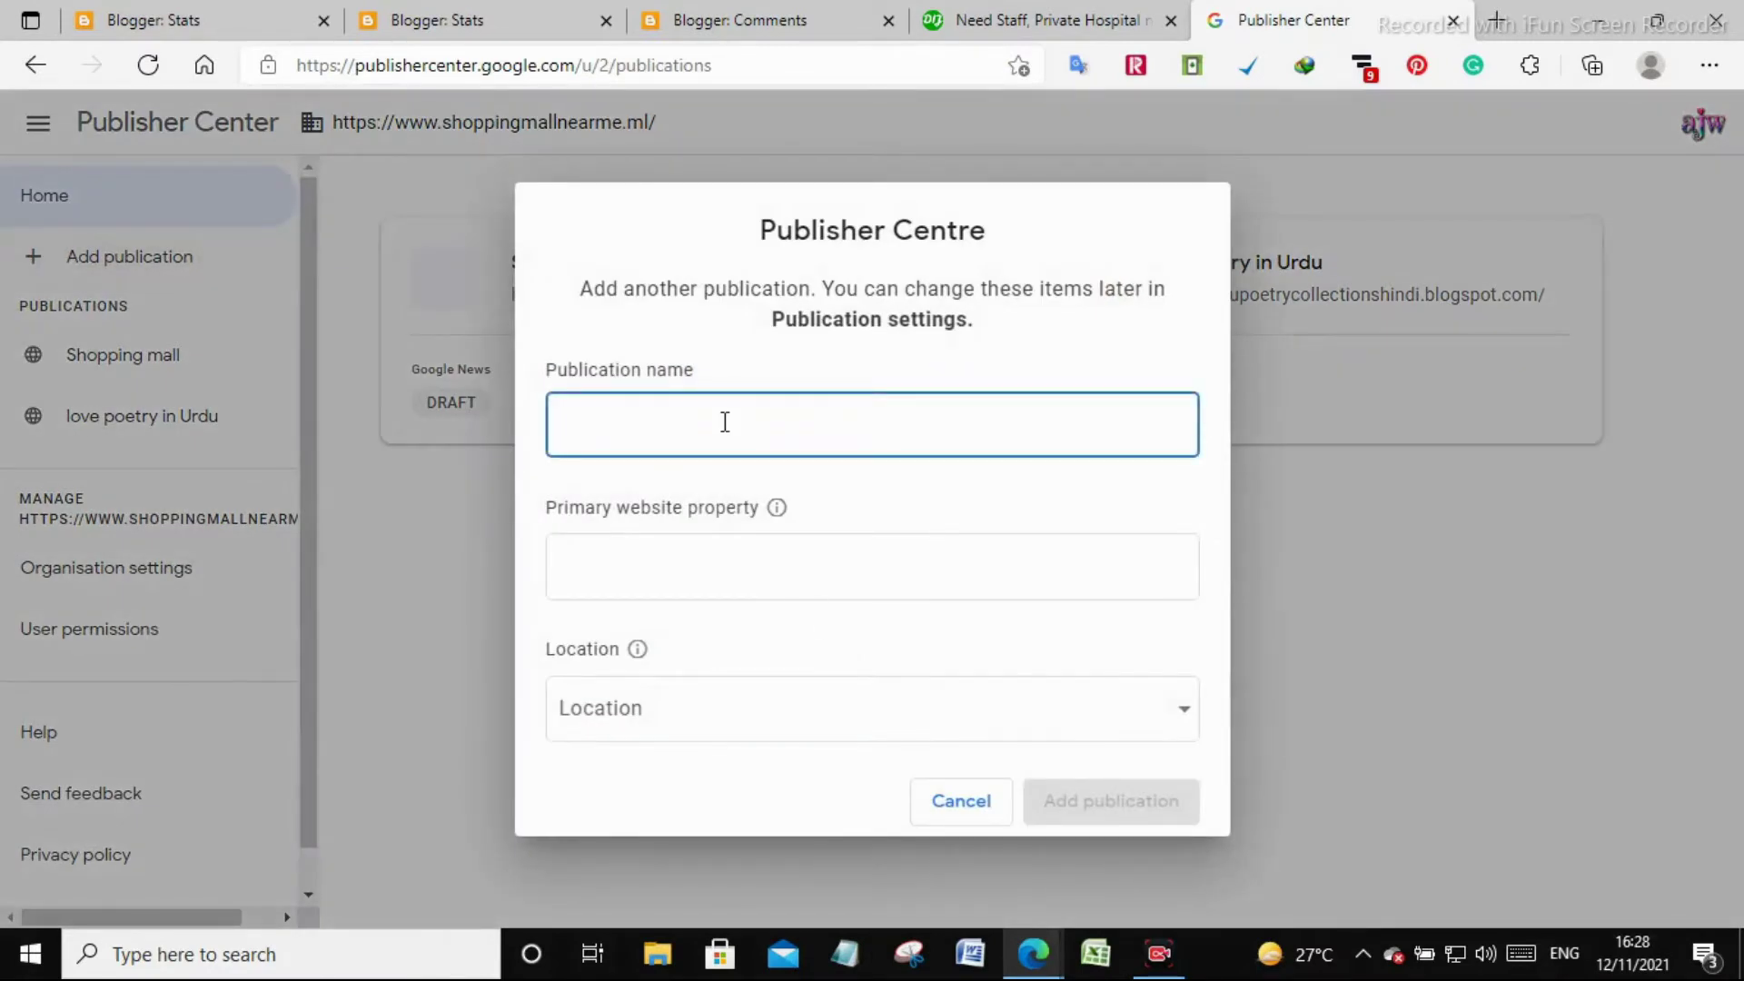
pyautogui.click(1002, 16)
pyautogui.click(840, 17)
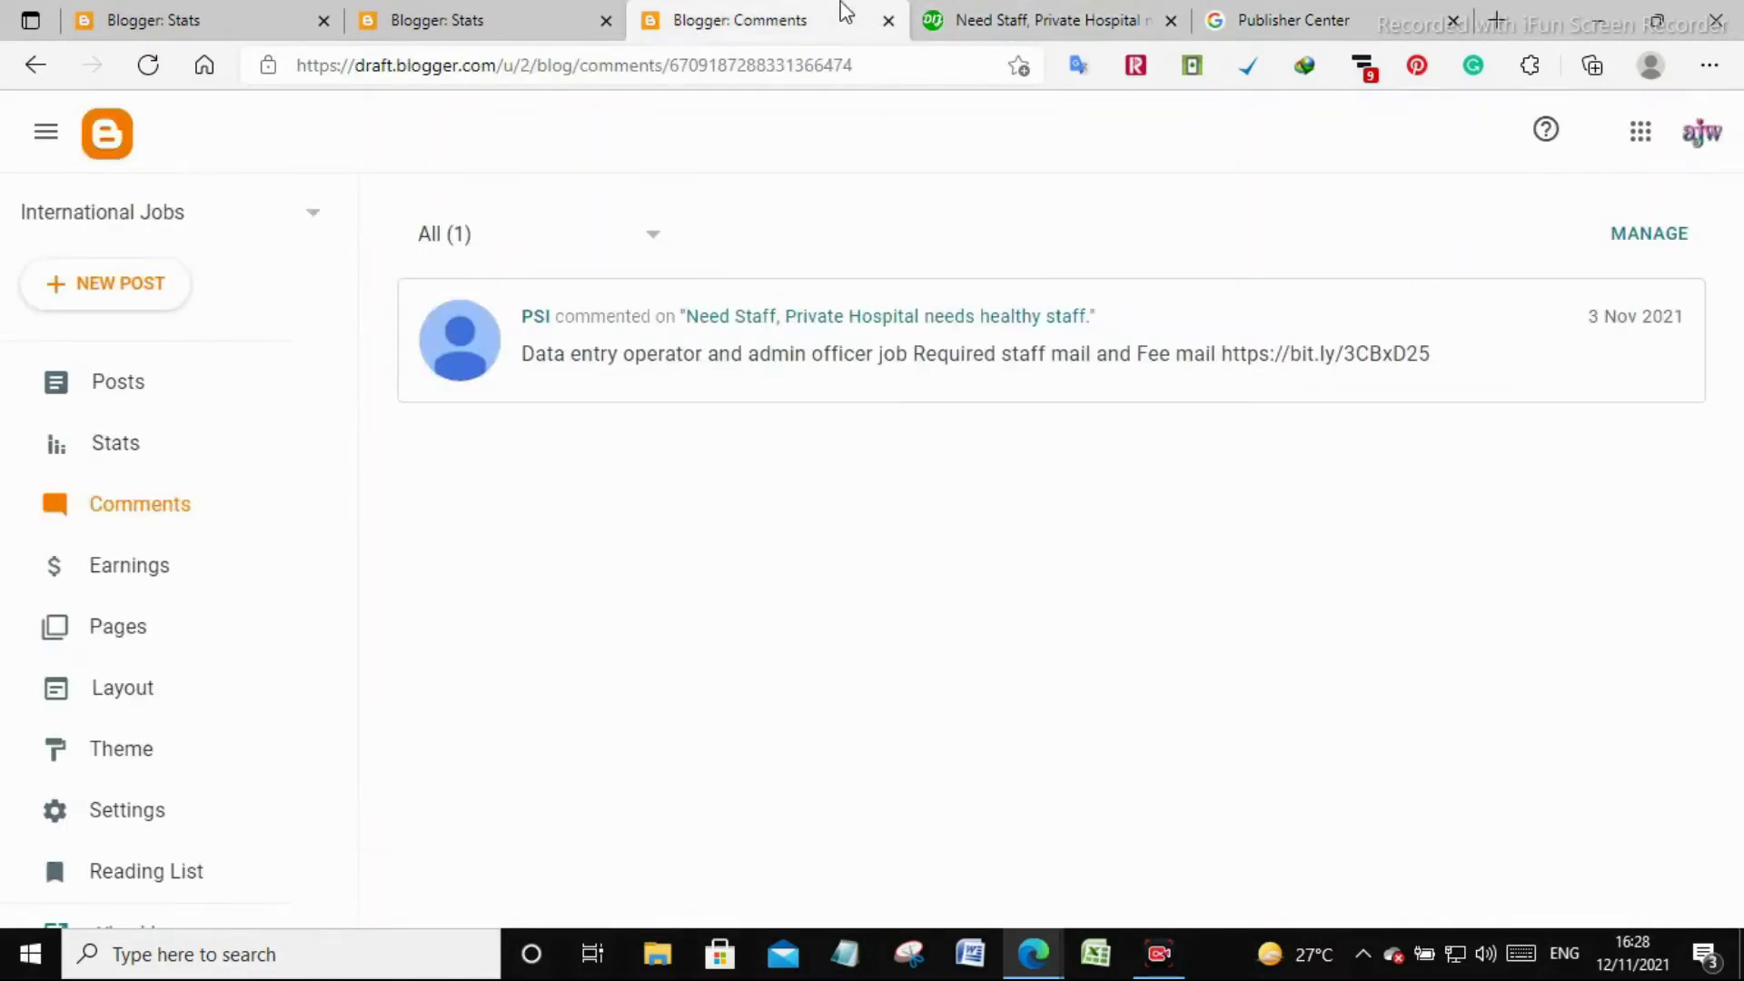
pyautogui.click(174, 384)
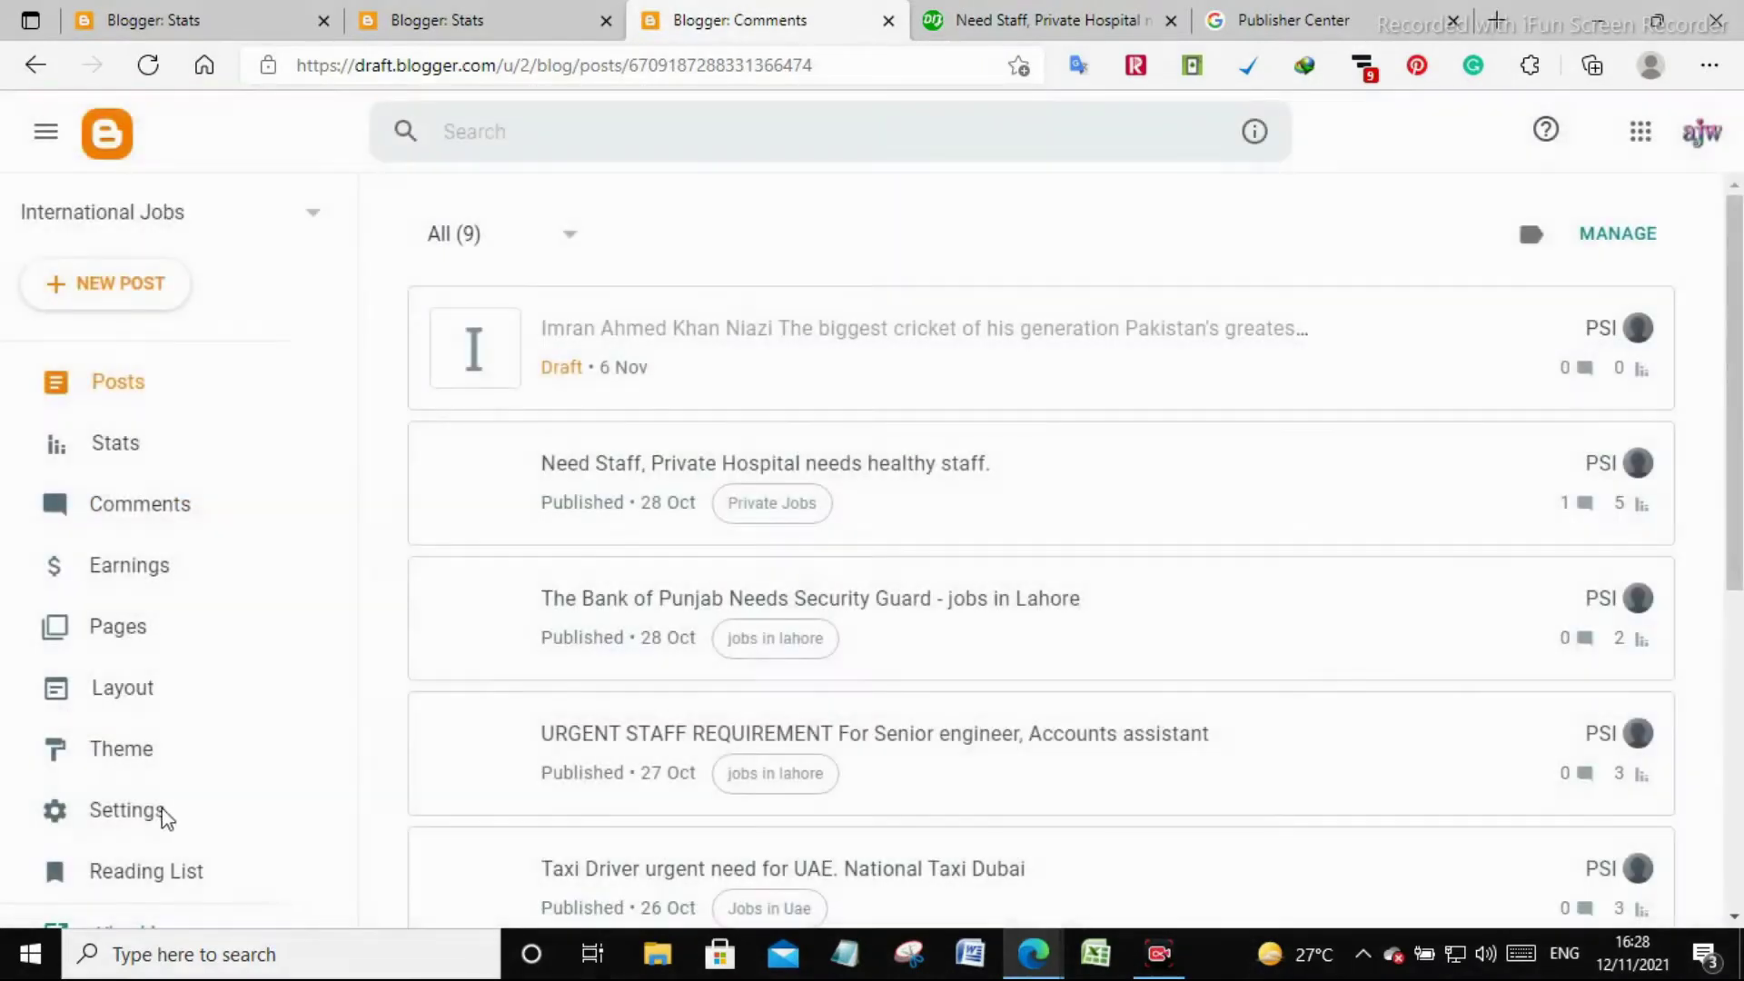
pyautogui.click(160, 813)
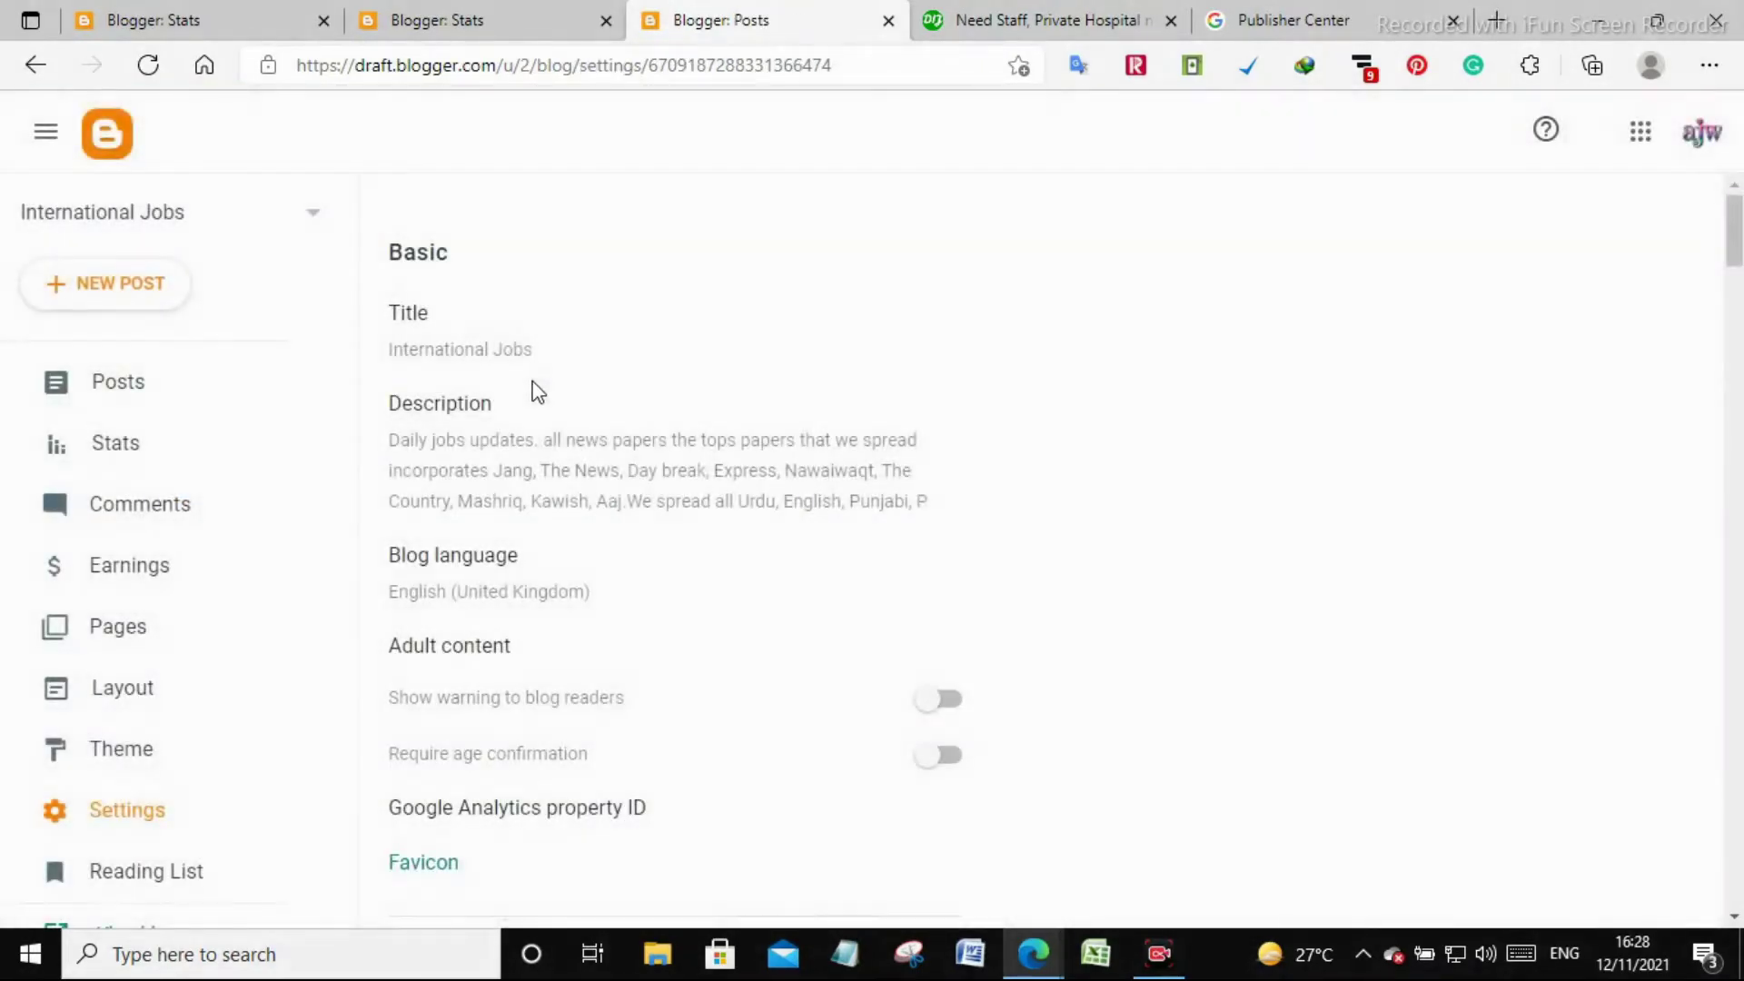
pyautogui.click(514, 352)
pyautogui.moveTo(848, 445); pyautogui.dragTo(659, 445)
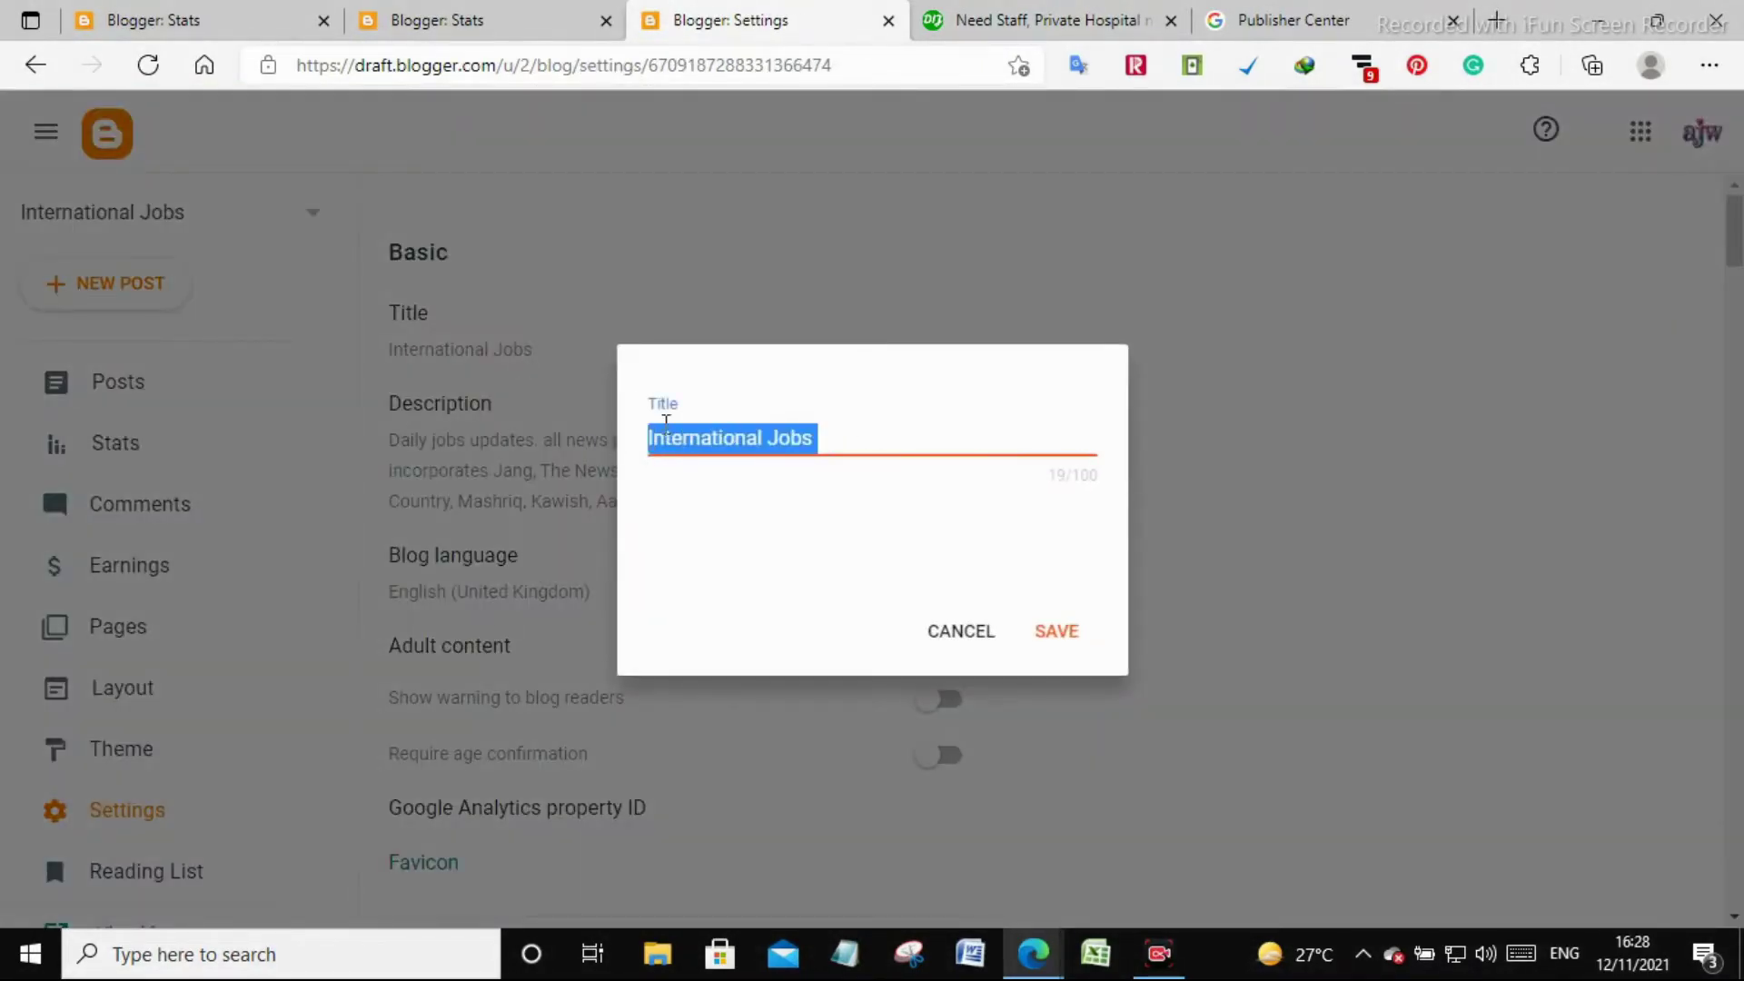
pyautogui.rightClick(666, 443)
pyautogui.click(765, 170)
pyautogui.click(1130, 13)
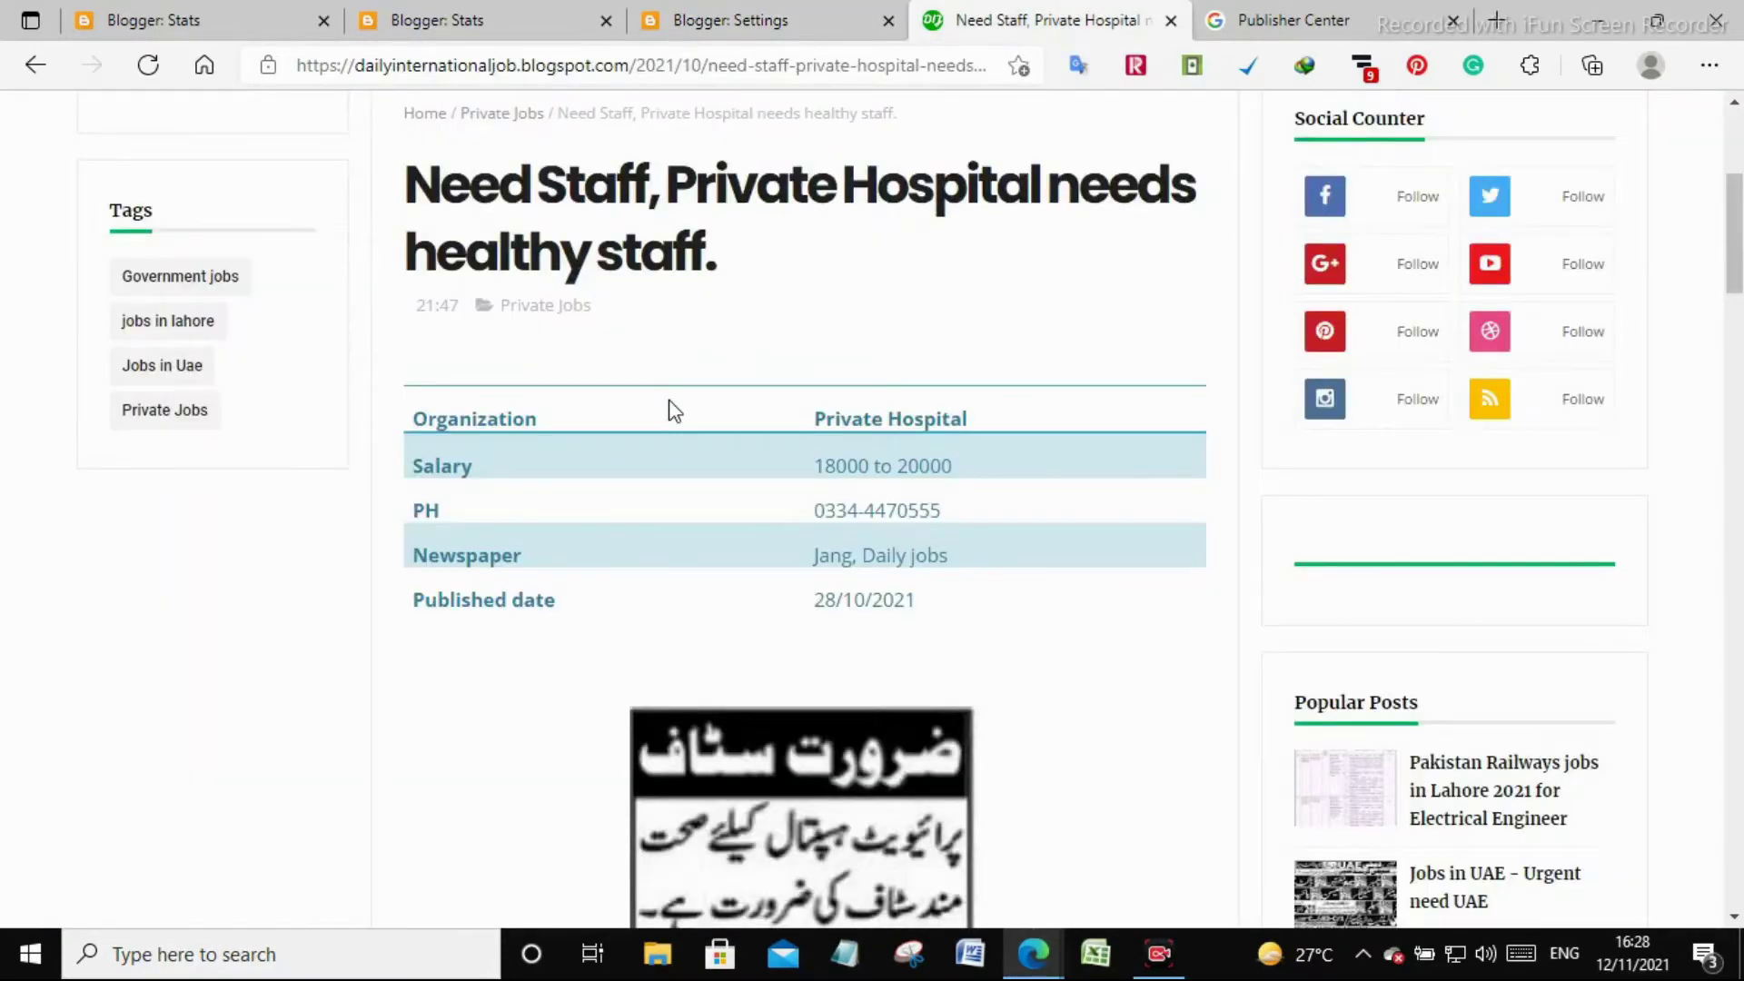
pyautogui.click(1245, 19)
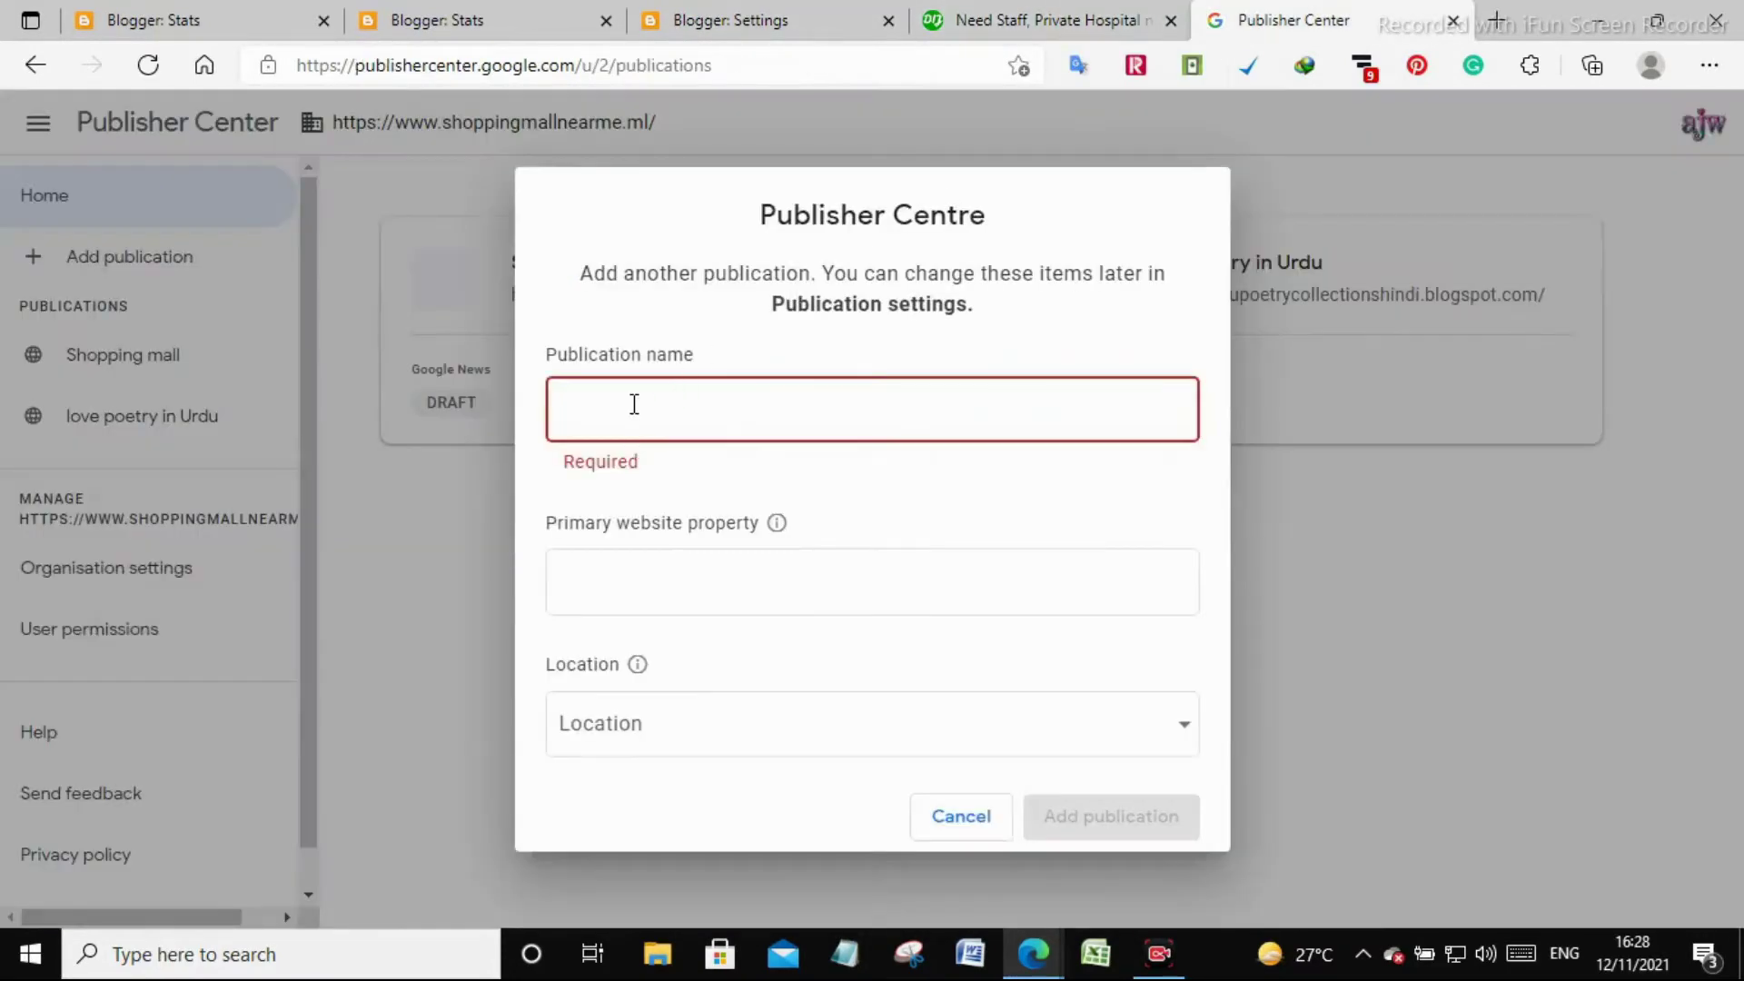
pyautogui.rightClick(634, 404)
pyautogui.click(695, 456)
pyautogui.click(1002, 14)
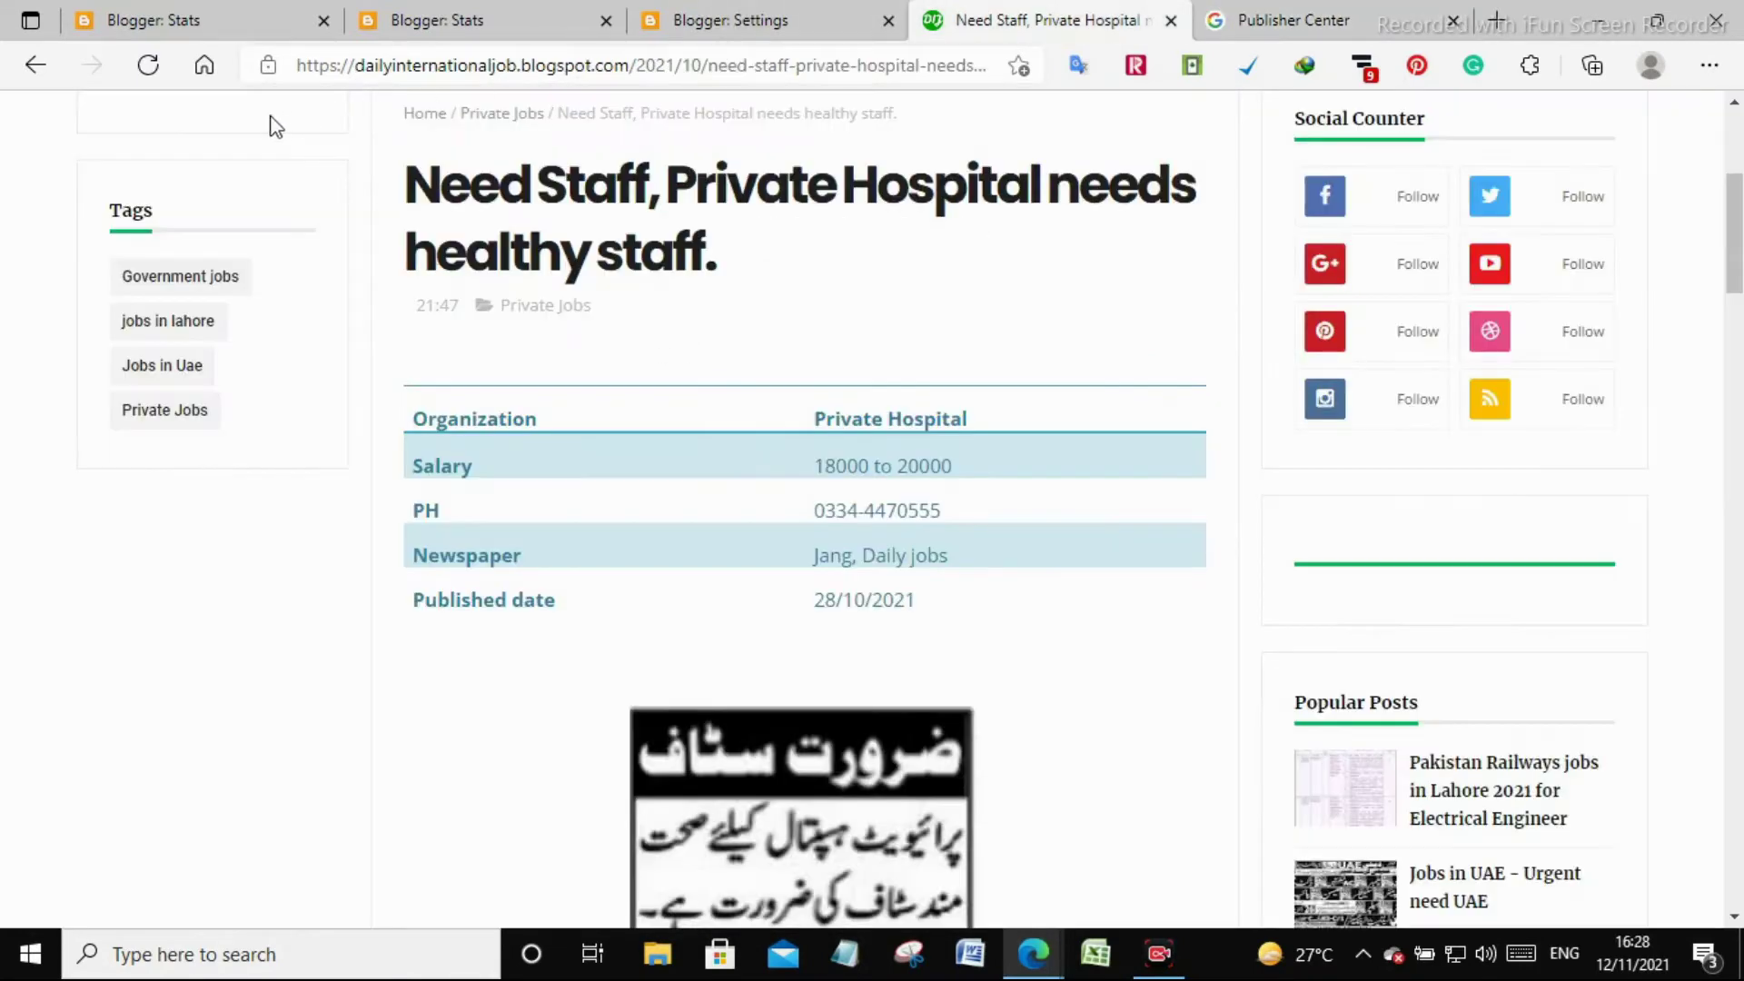
pyautogui.scroll(5, 242, 234)
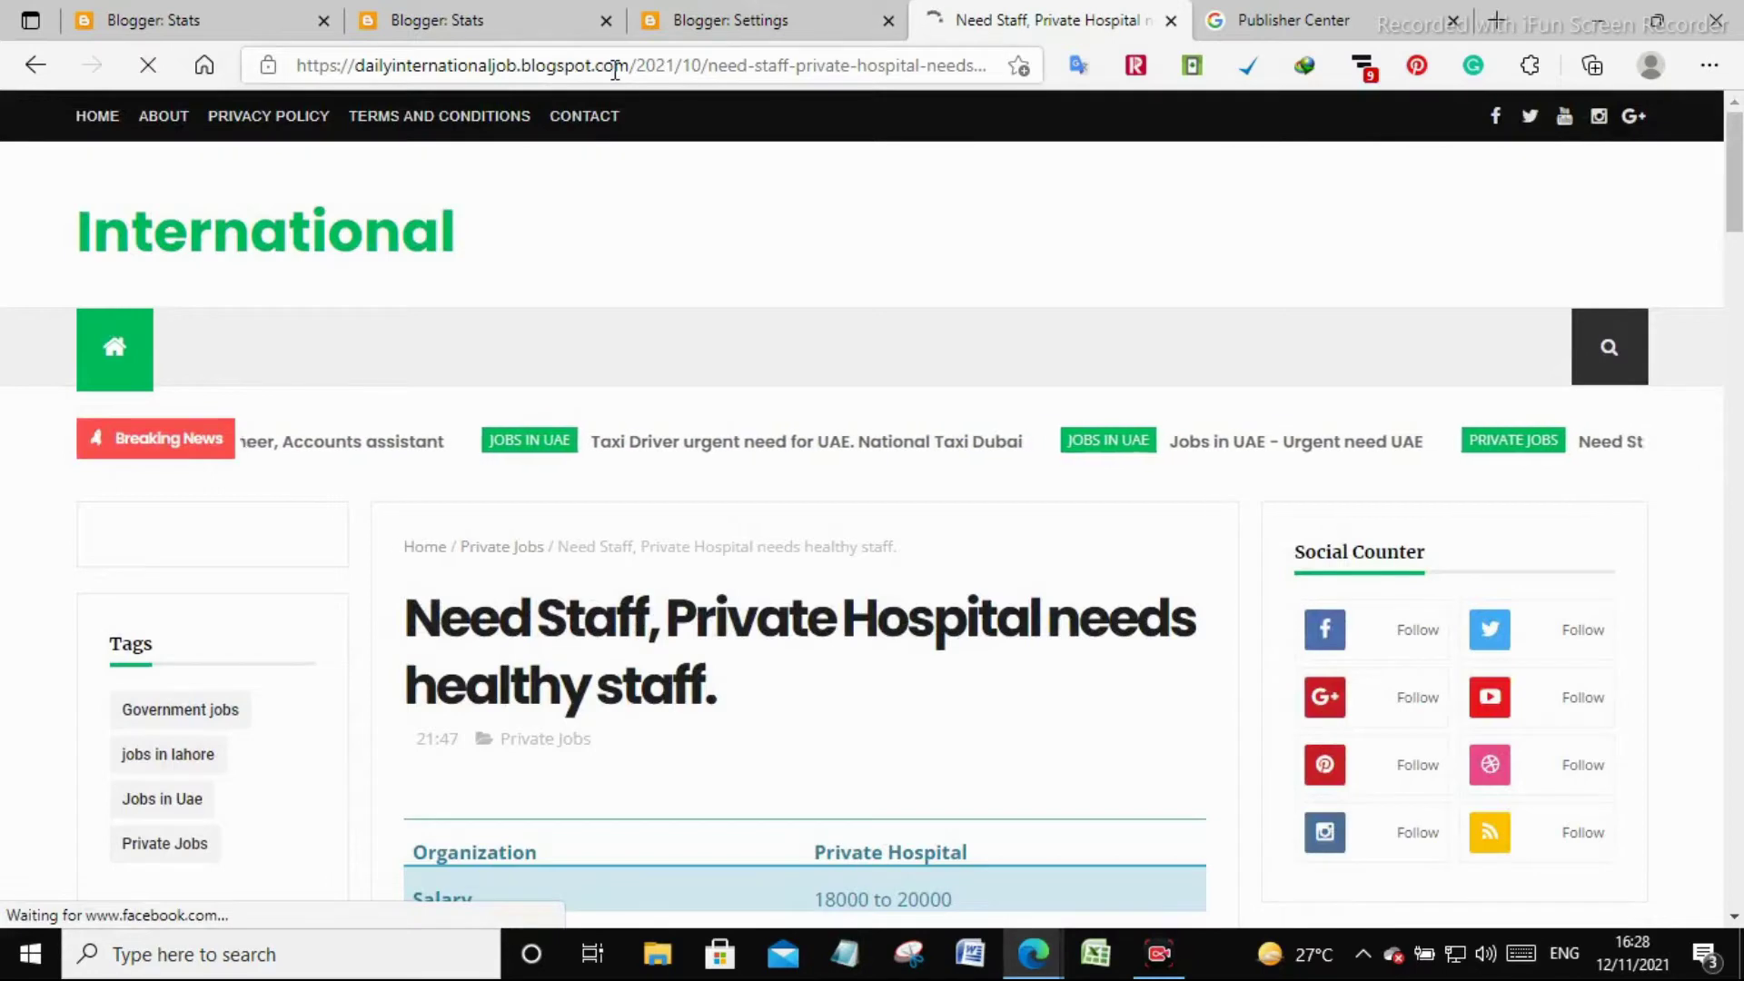
pyautogui.rightClick(564, 62)
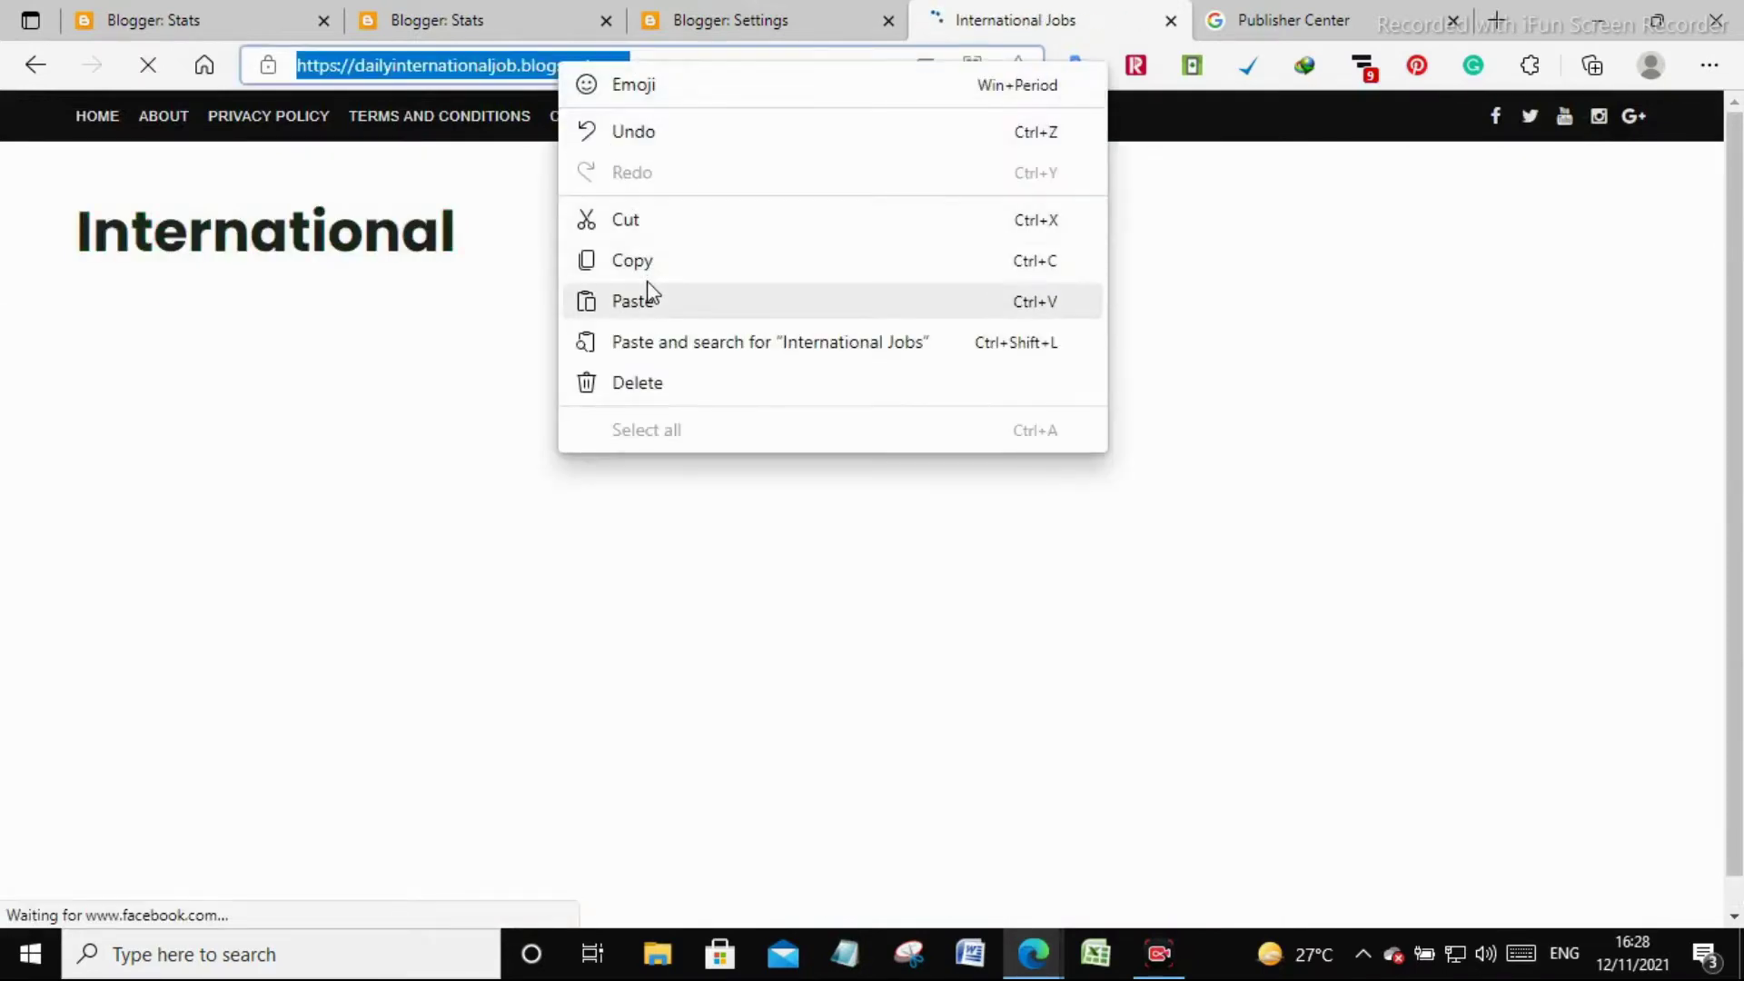
pyautogui.click(650, 272)
pyautogui.click(1315, 13)
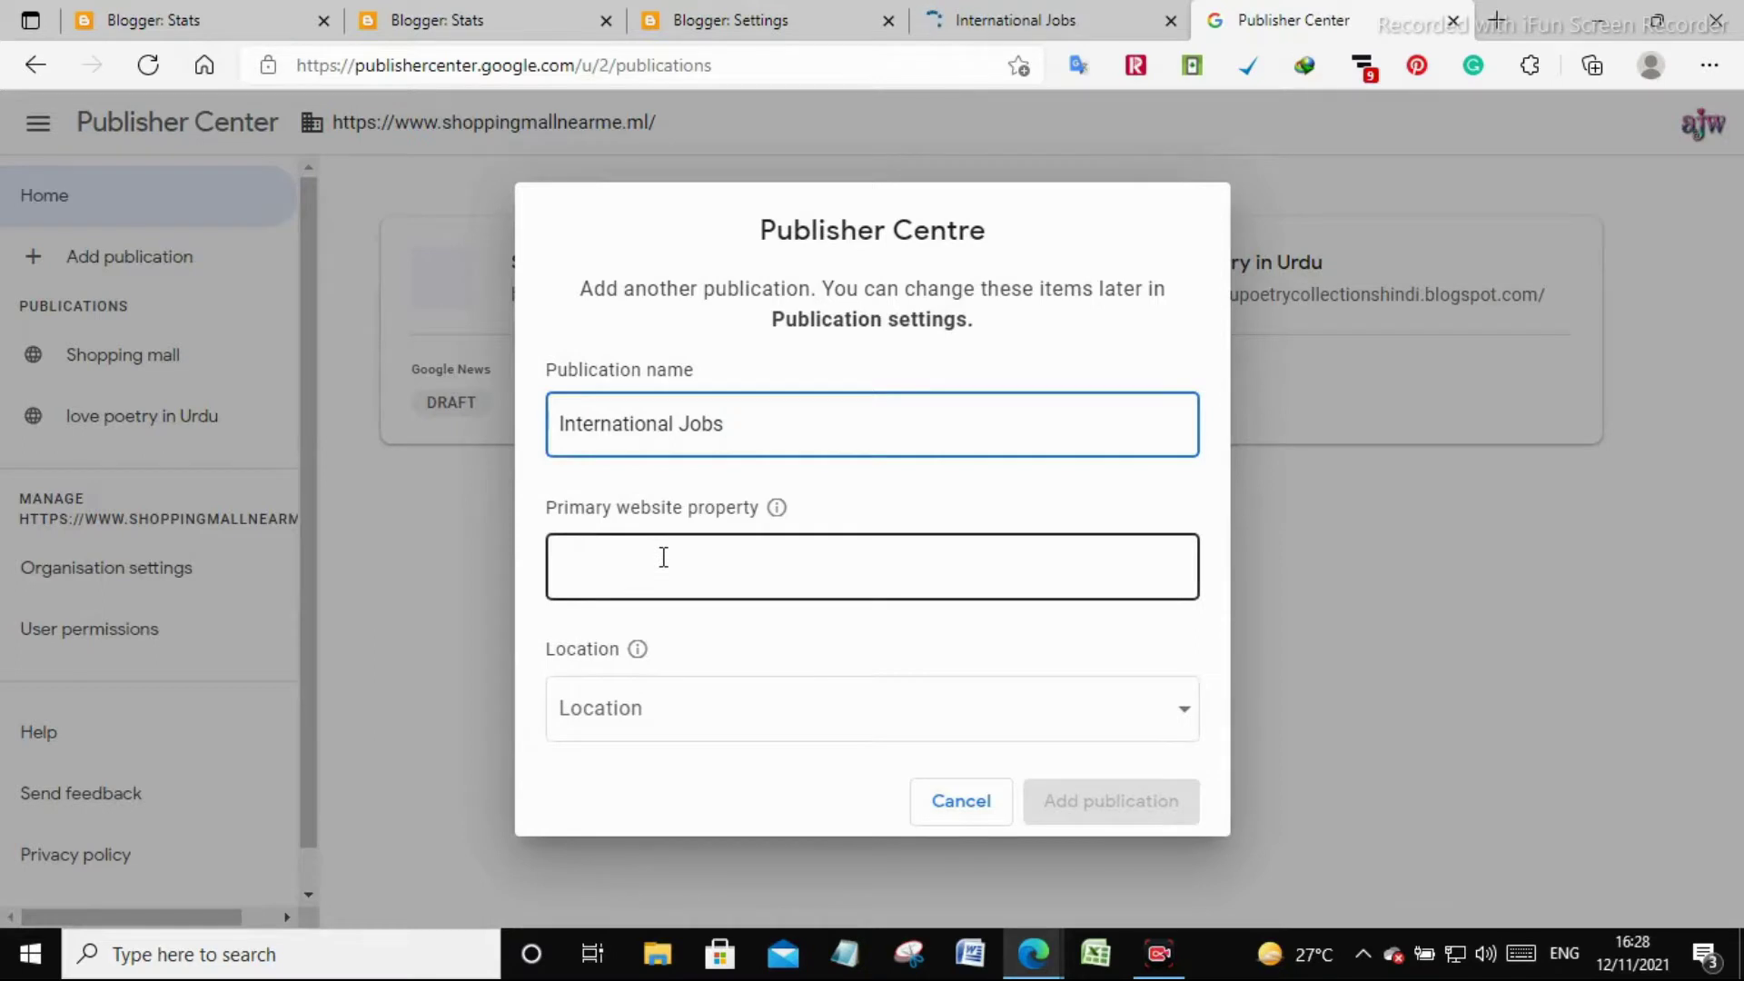
pyautogui.hotkey('ctrl', 'v')
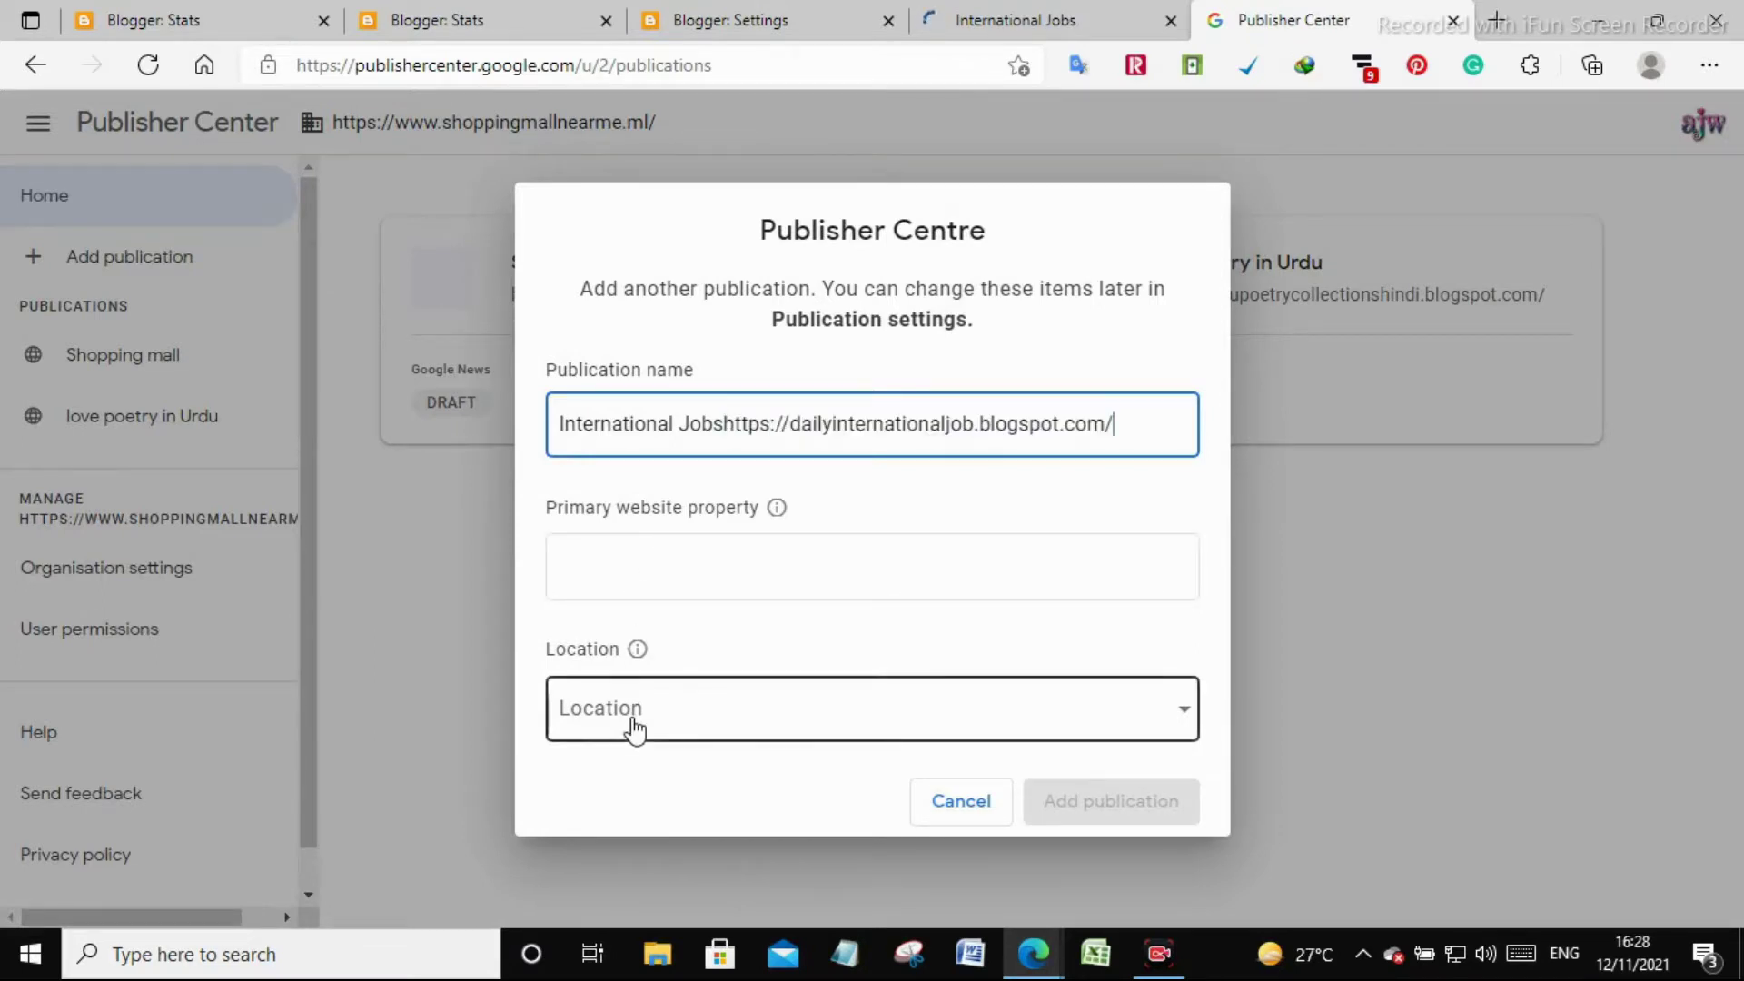
pyautogui.hotkey('ctrl', 'z')
pyautogui.click(700, 566)
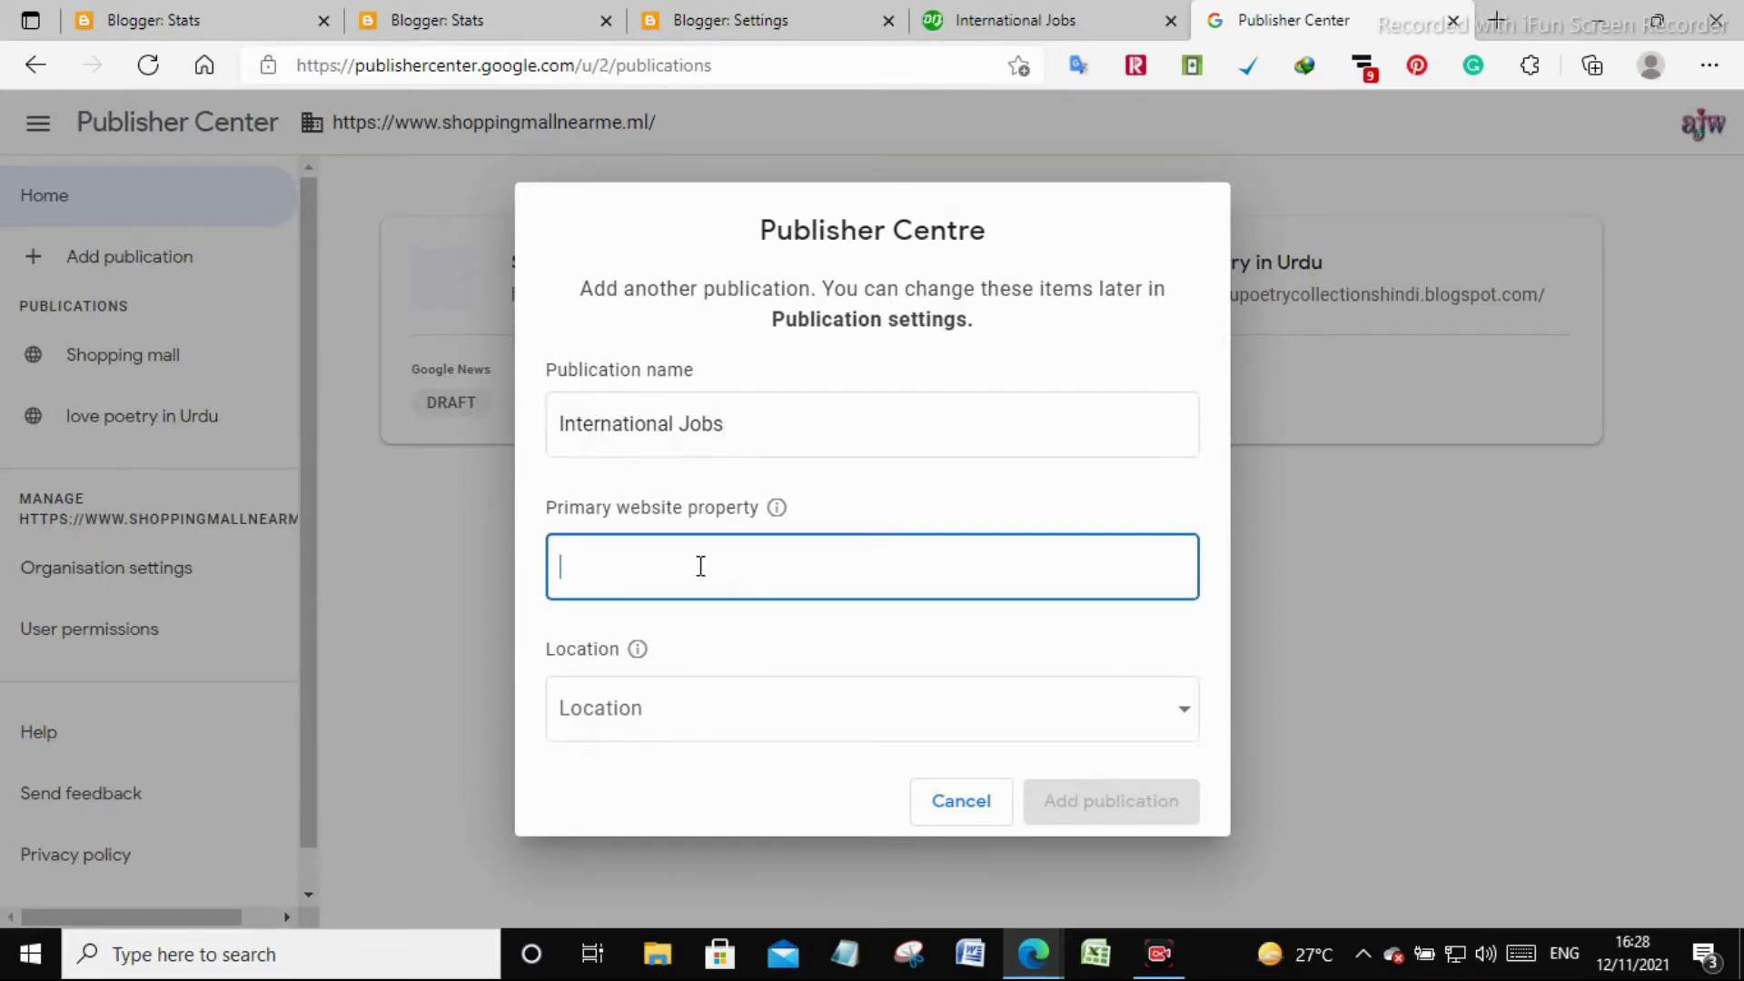
pyautogui.hotkey('ctrl', 'v')
pyautogui.click(785, 416)
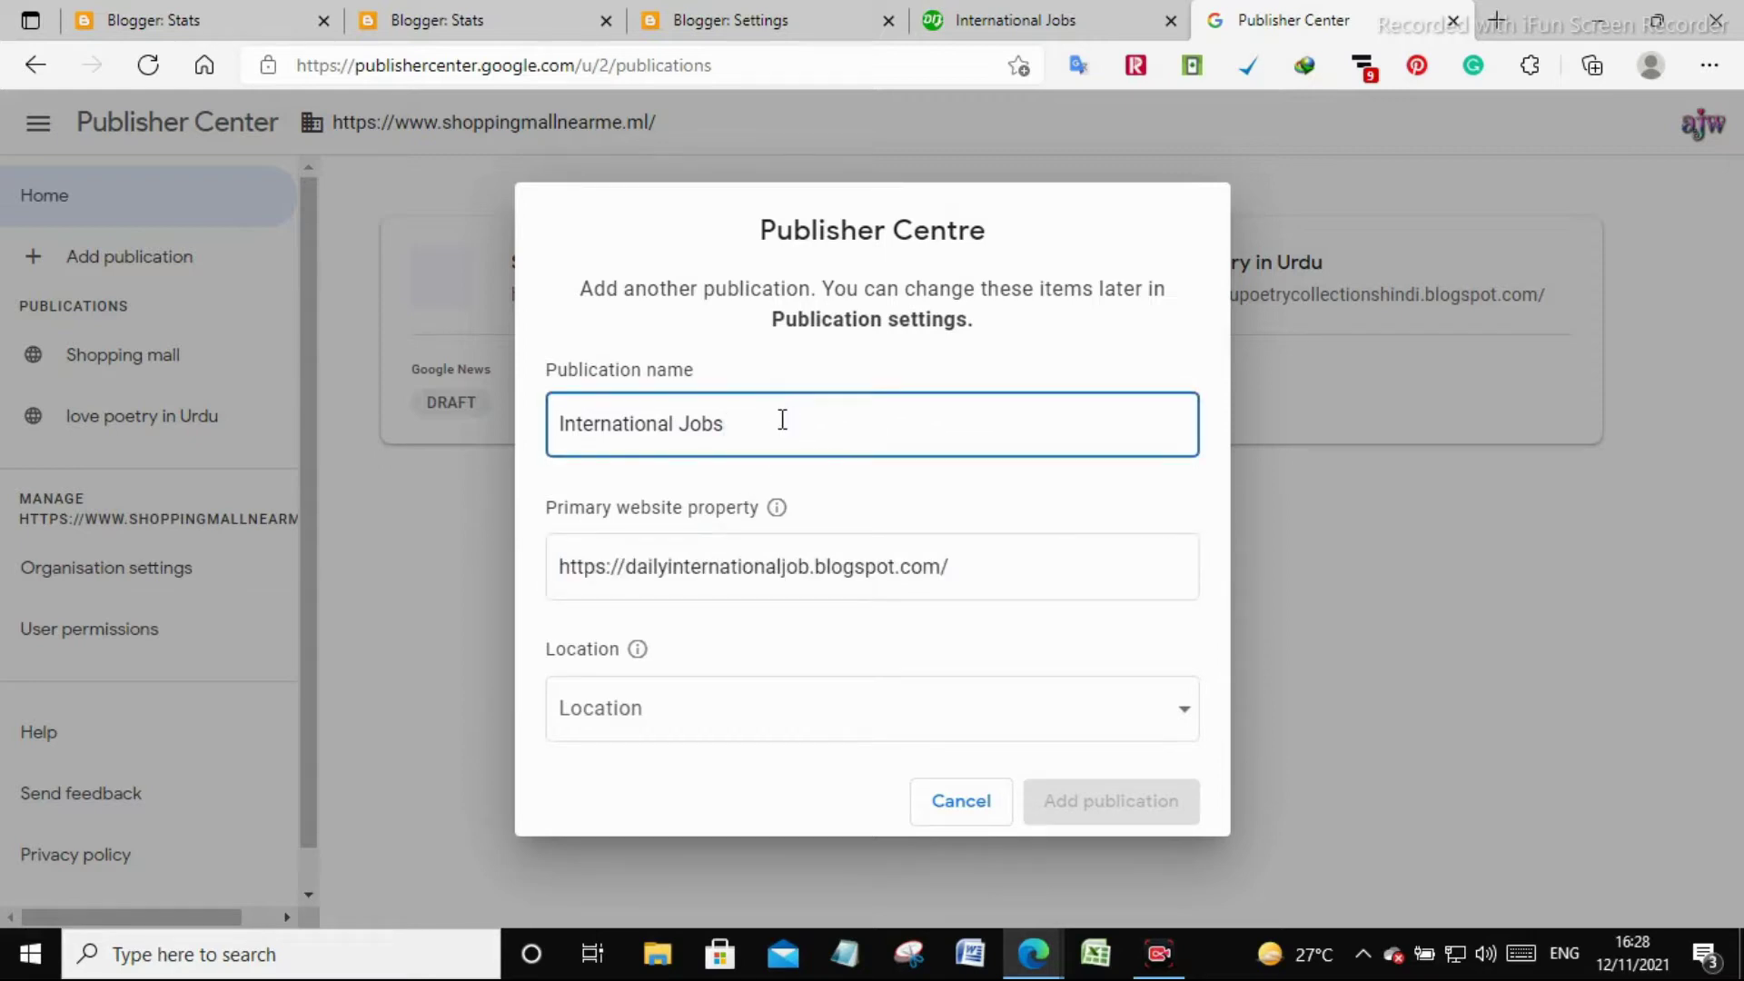
# Set the location to Pakistan, tick the certification, and create the publication
pyautogui.click(809, 706)
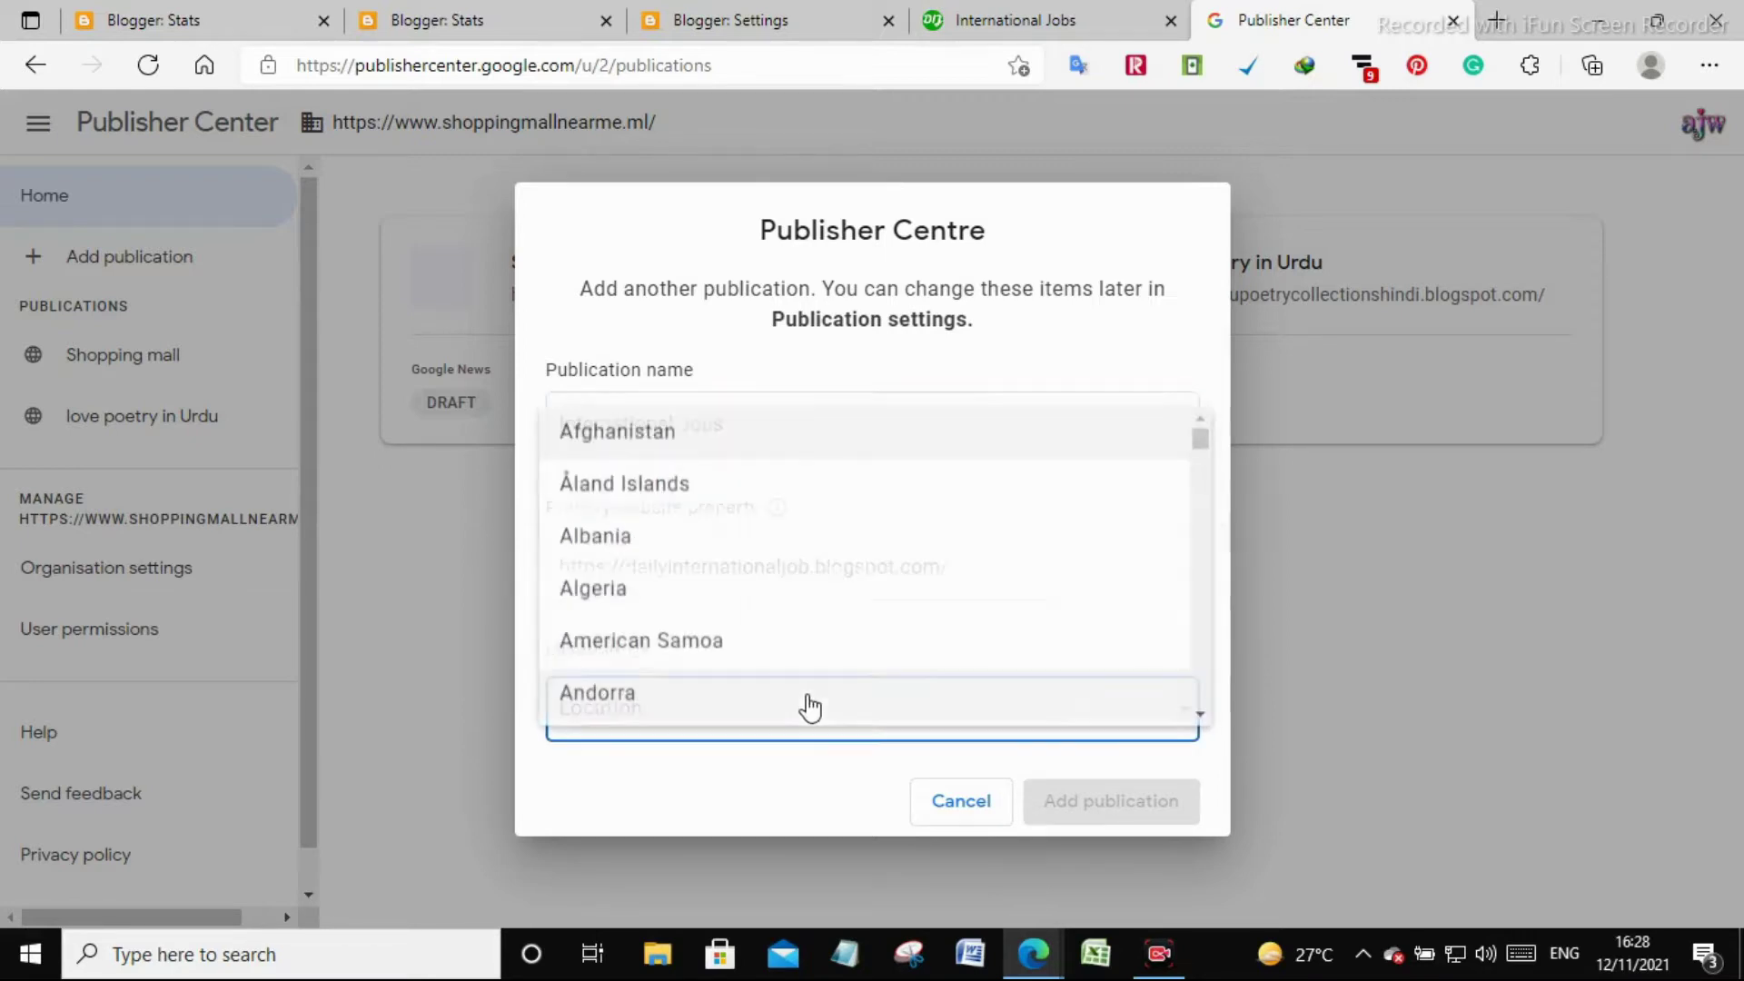
pyautogui.press('p')
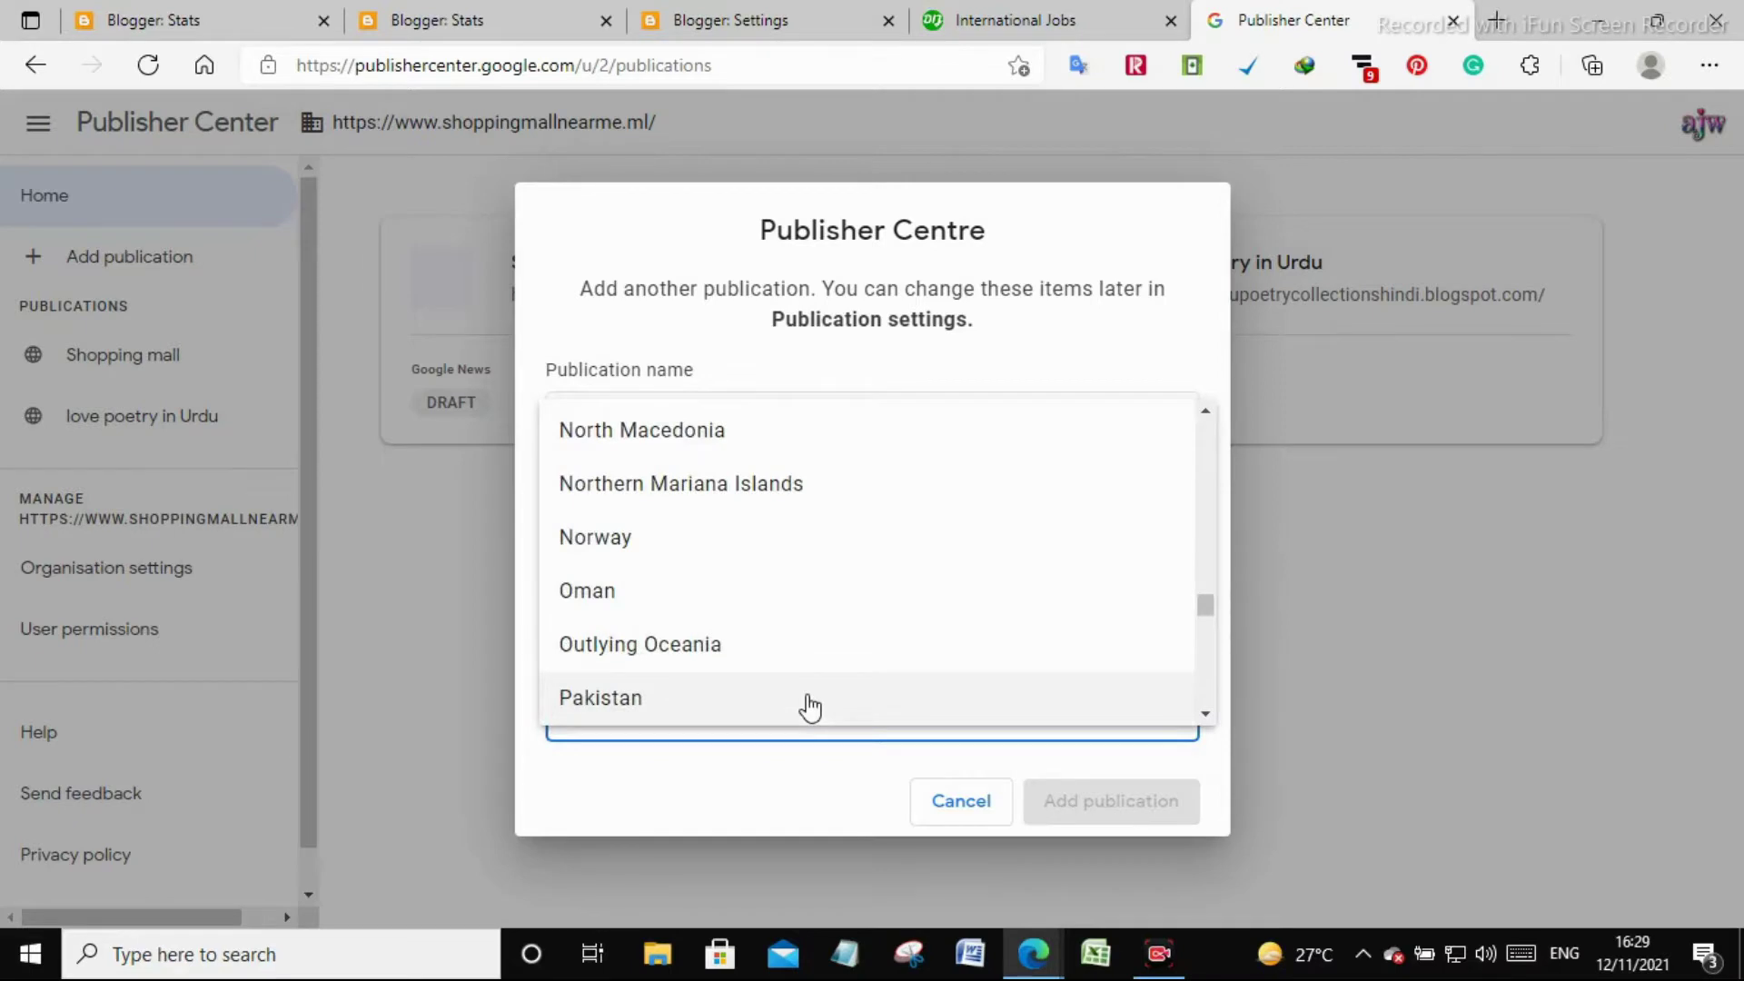
pyautogui.click(810, 706)
pyautogui.click(645, 765)
pyautogui.click(1074, 834)
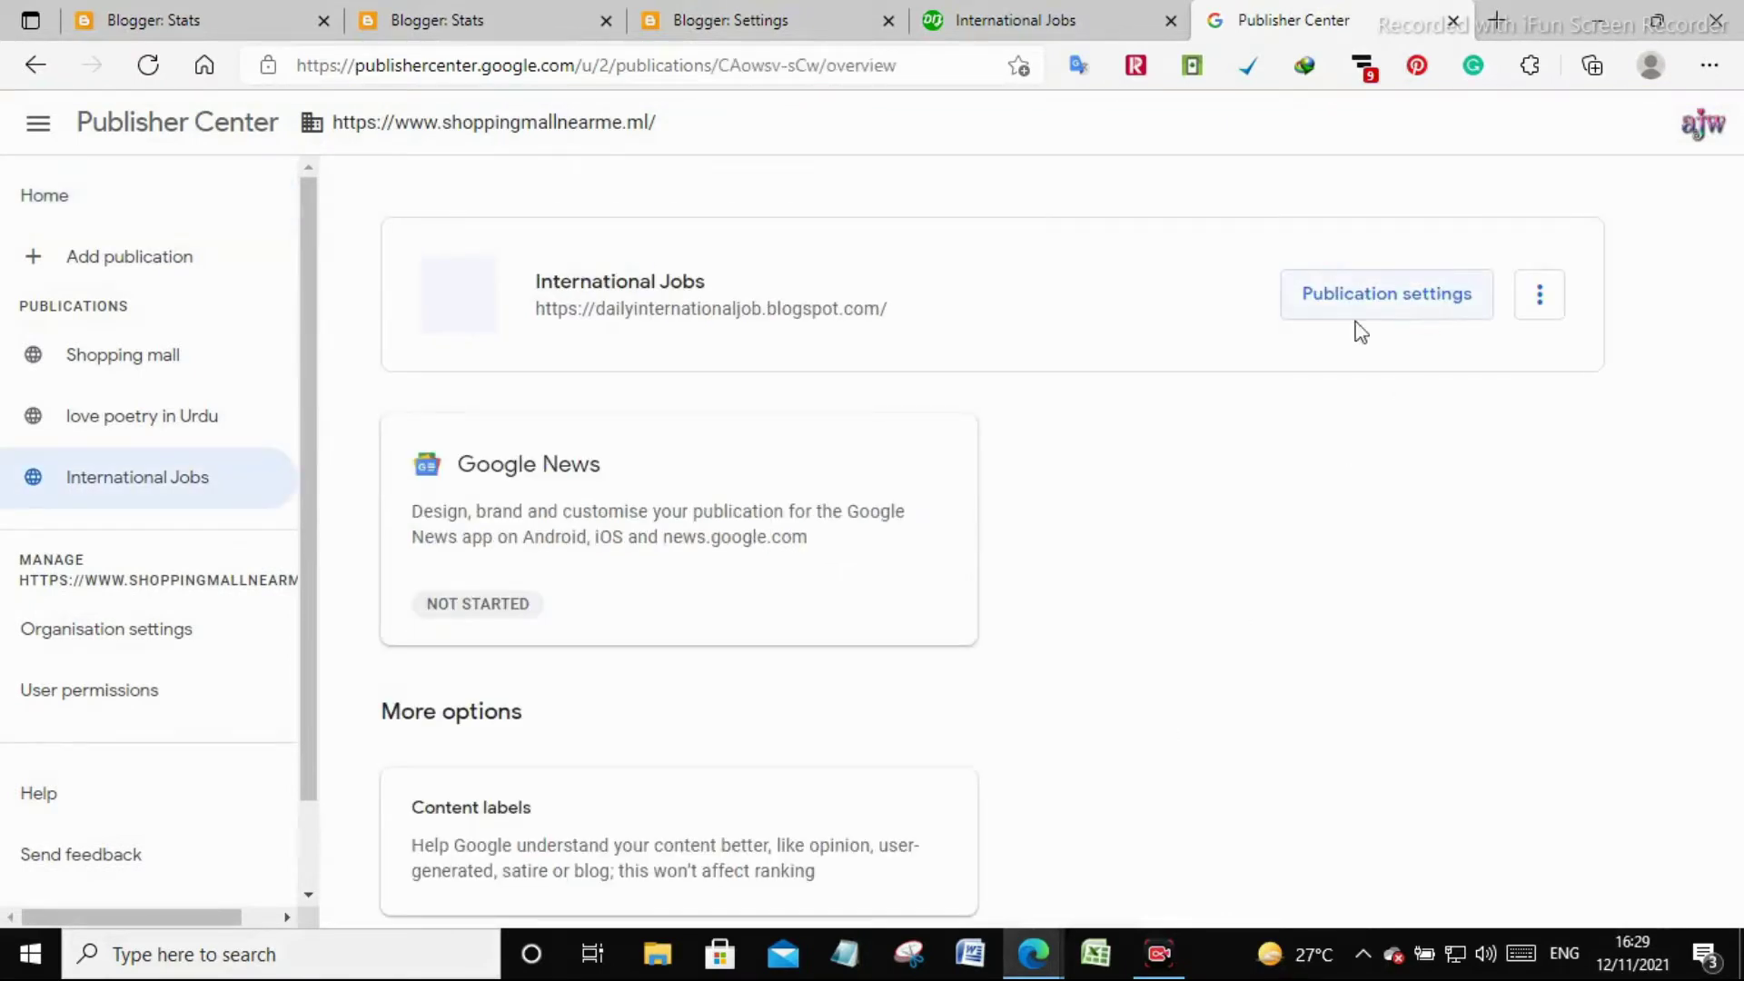
# Open the Google News settings for editing and select the blog description in Blogger settings
pyautogui.click(626, 518)
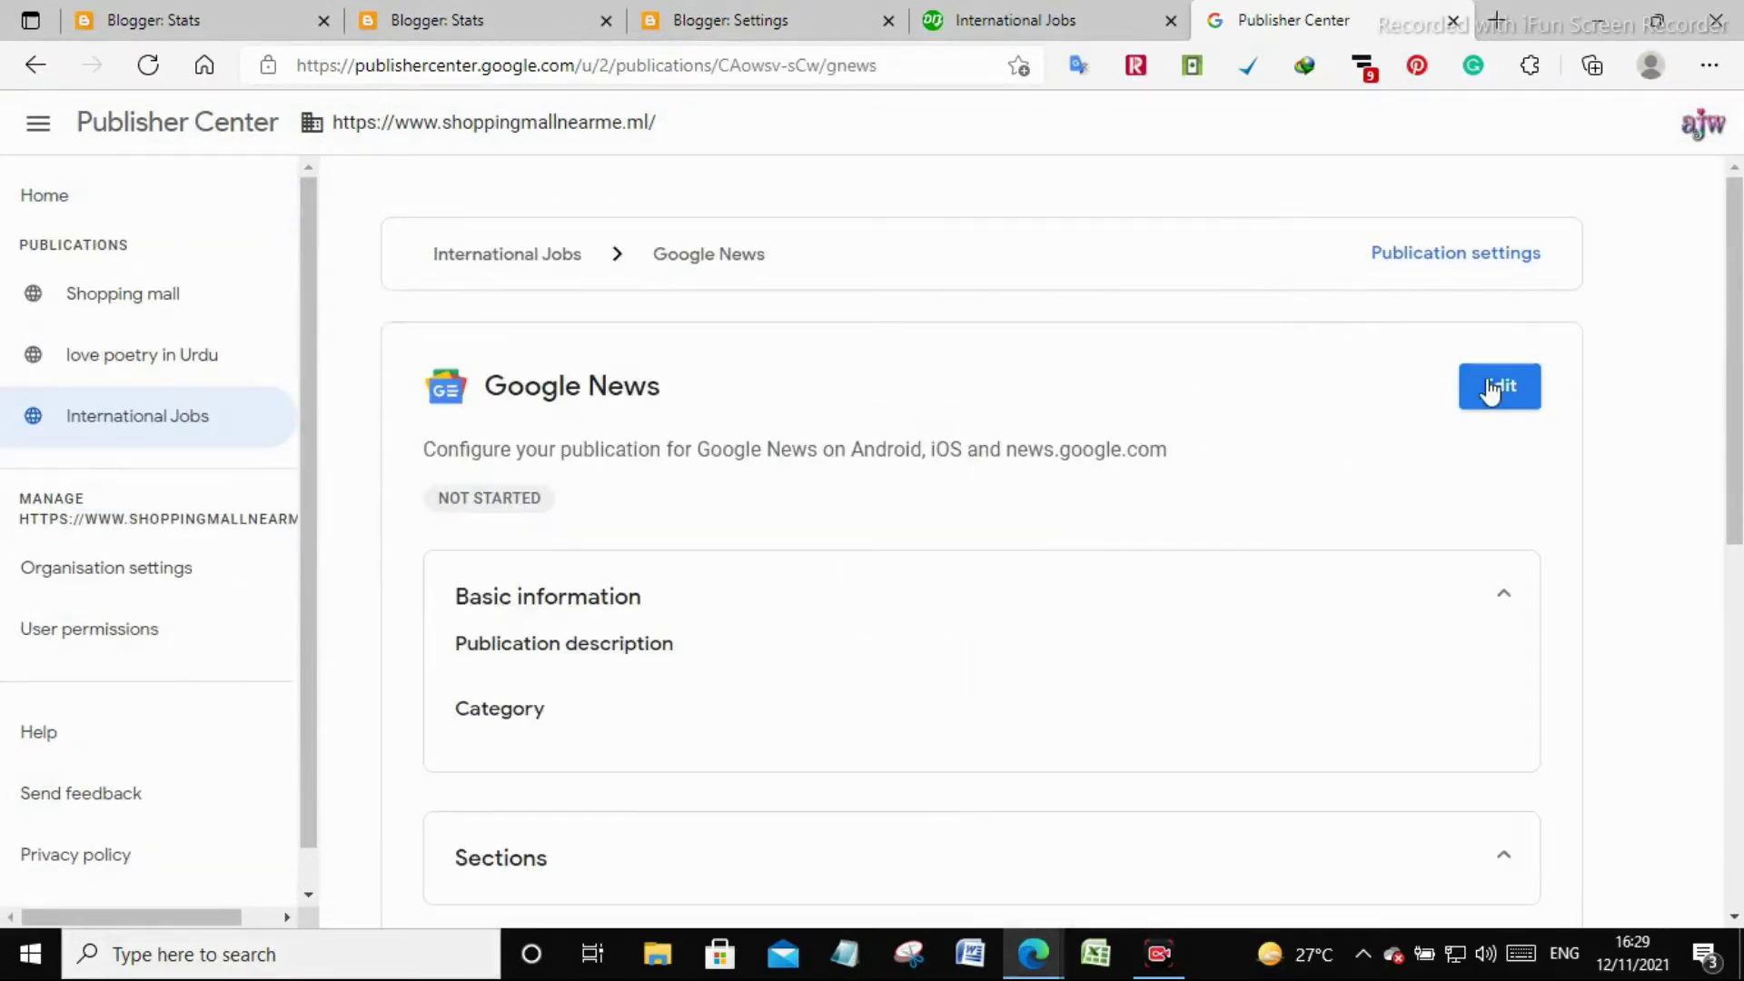
pyautogui.click(1497, 388)
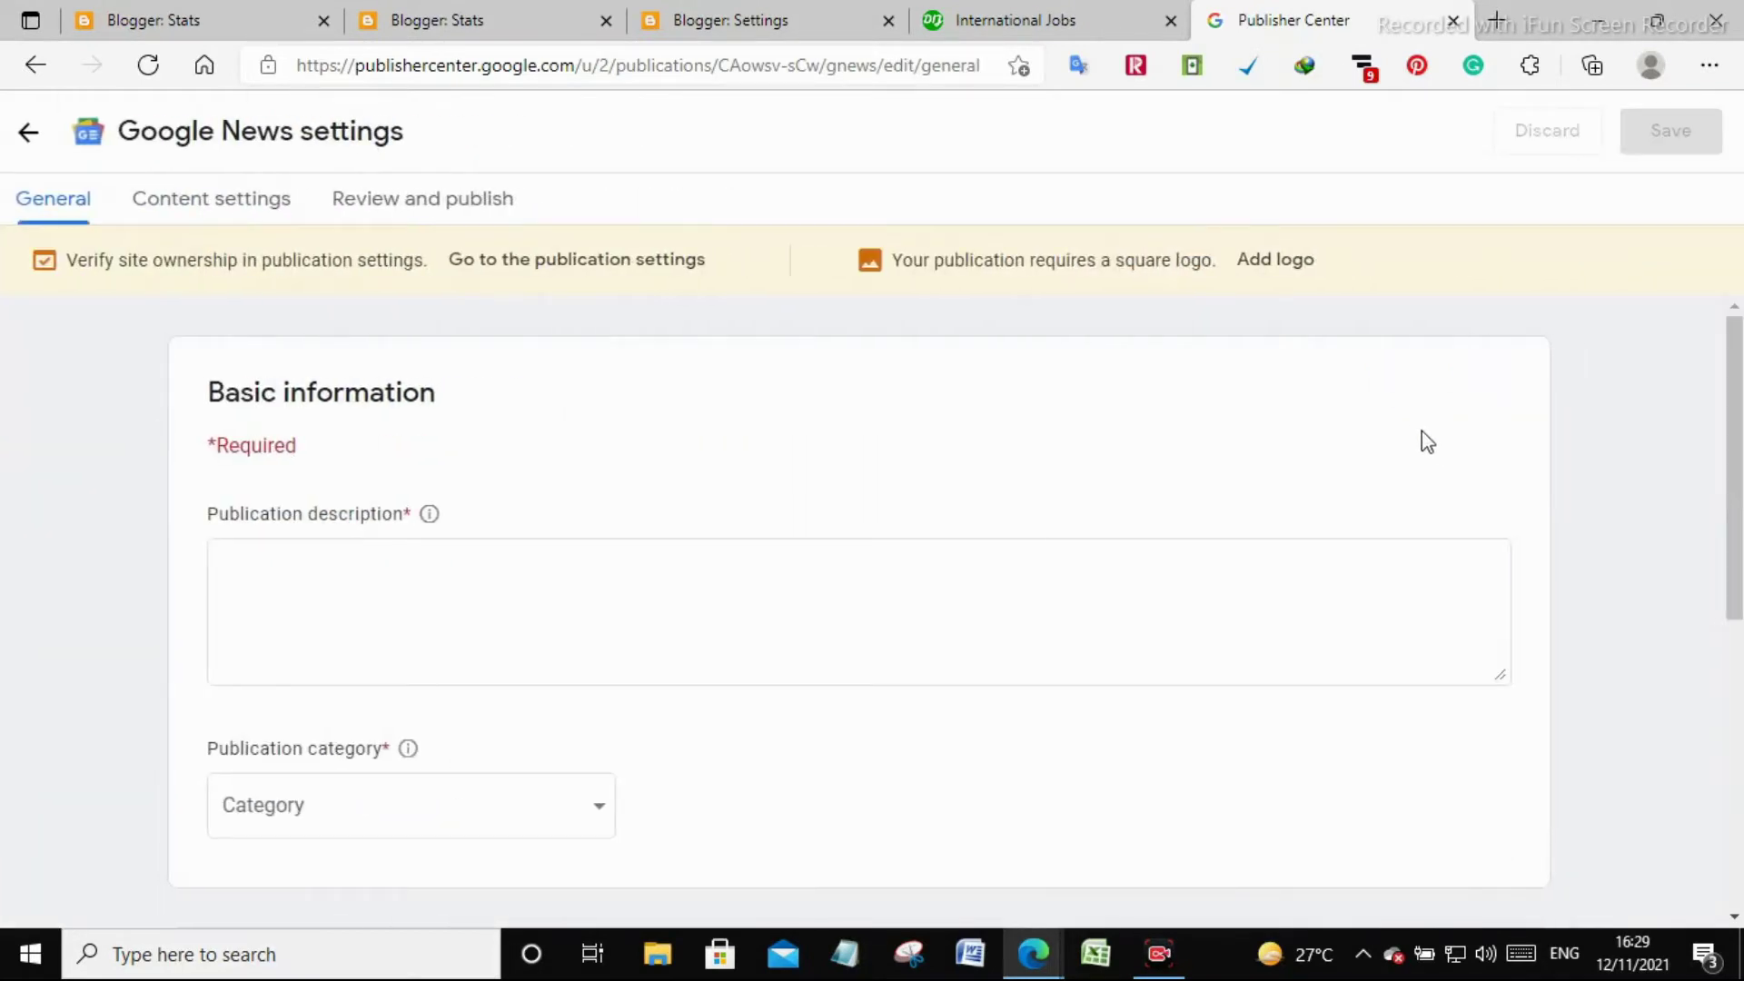
pyautogui.click(674, 18)
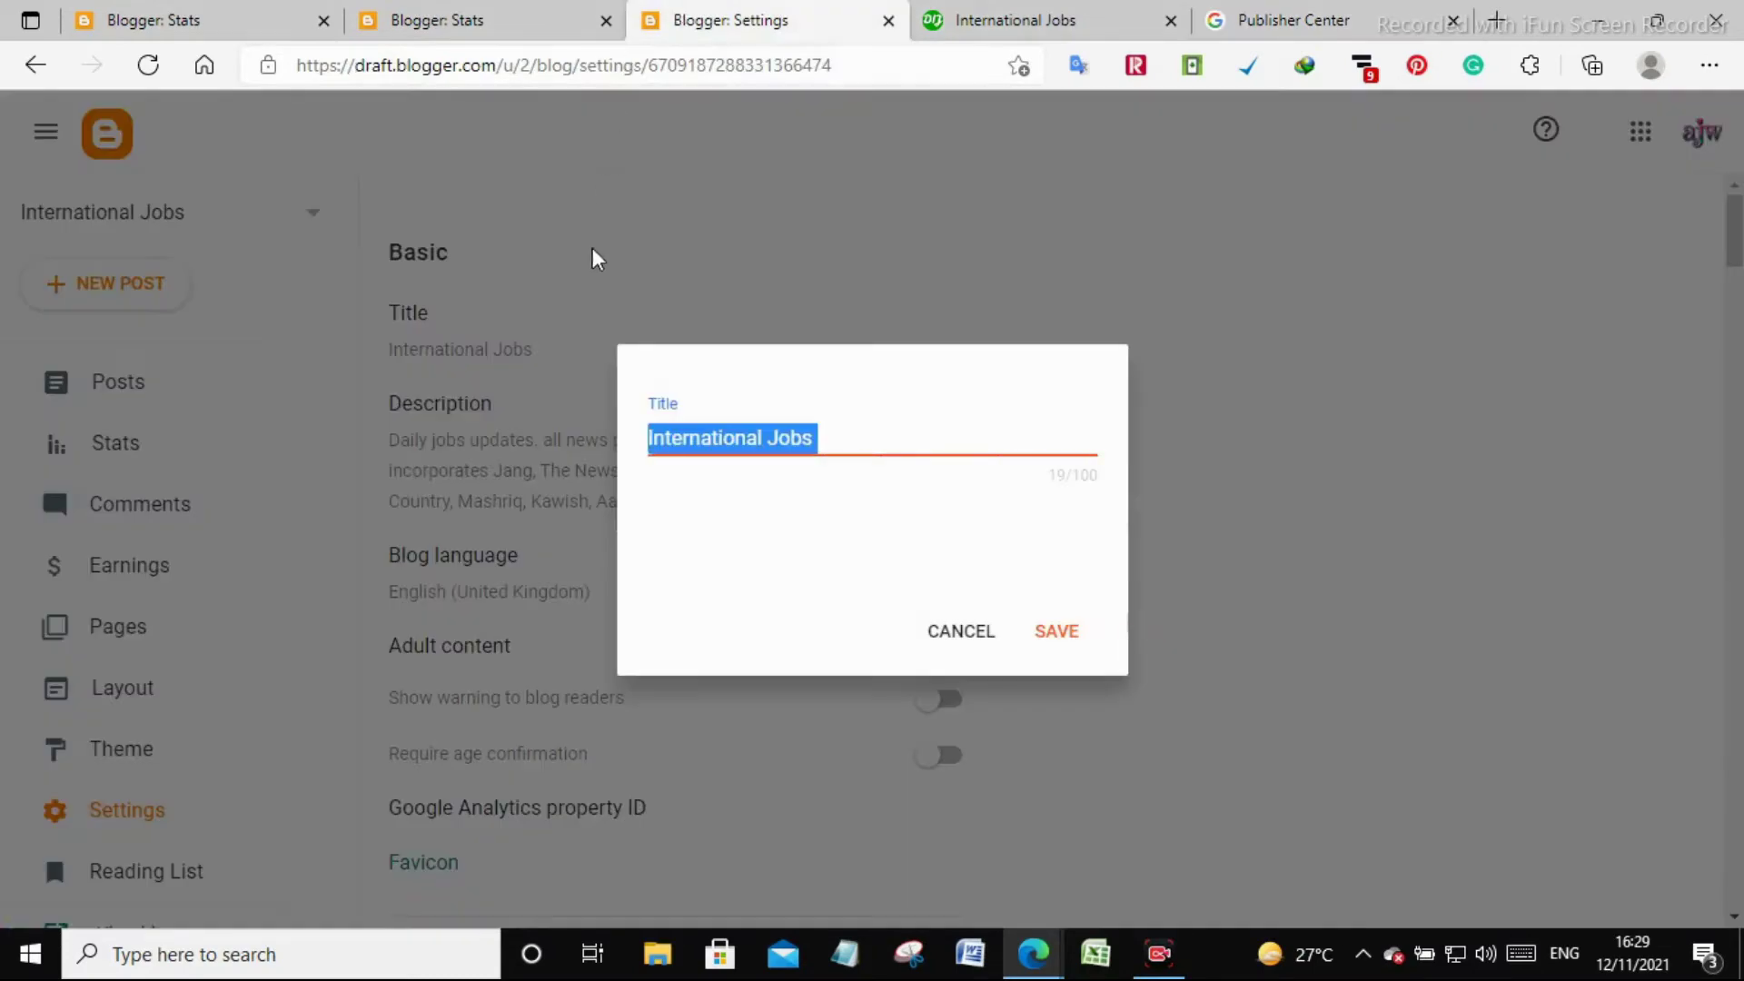
pyautogui.click(950, 660)
pyautogui.click(561, 483)
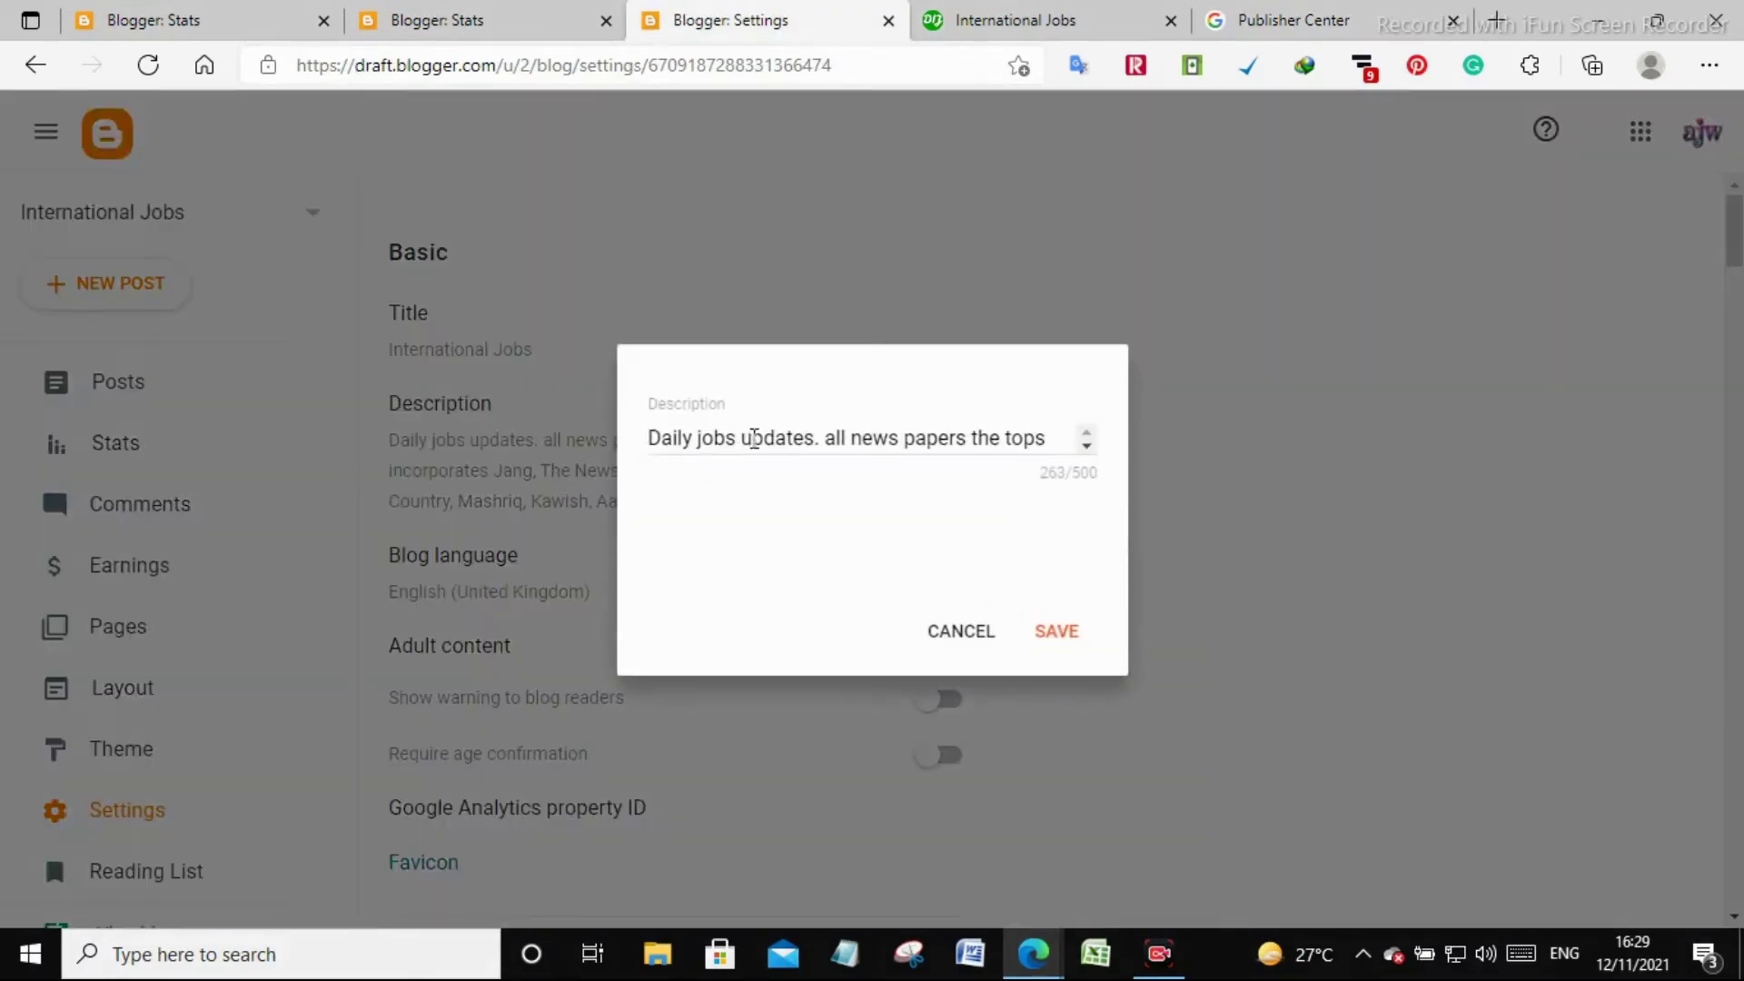
pyautogui.click(749, 441)
pyautogui.hotkey('ctrl', 'a')
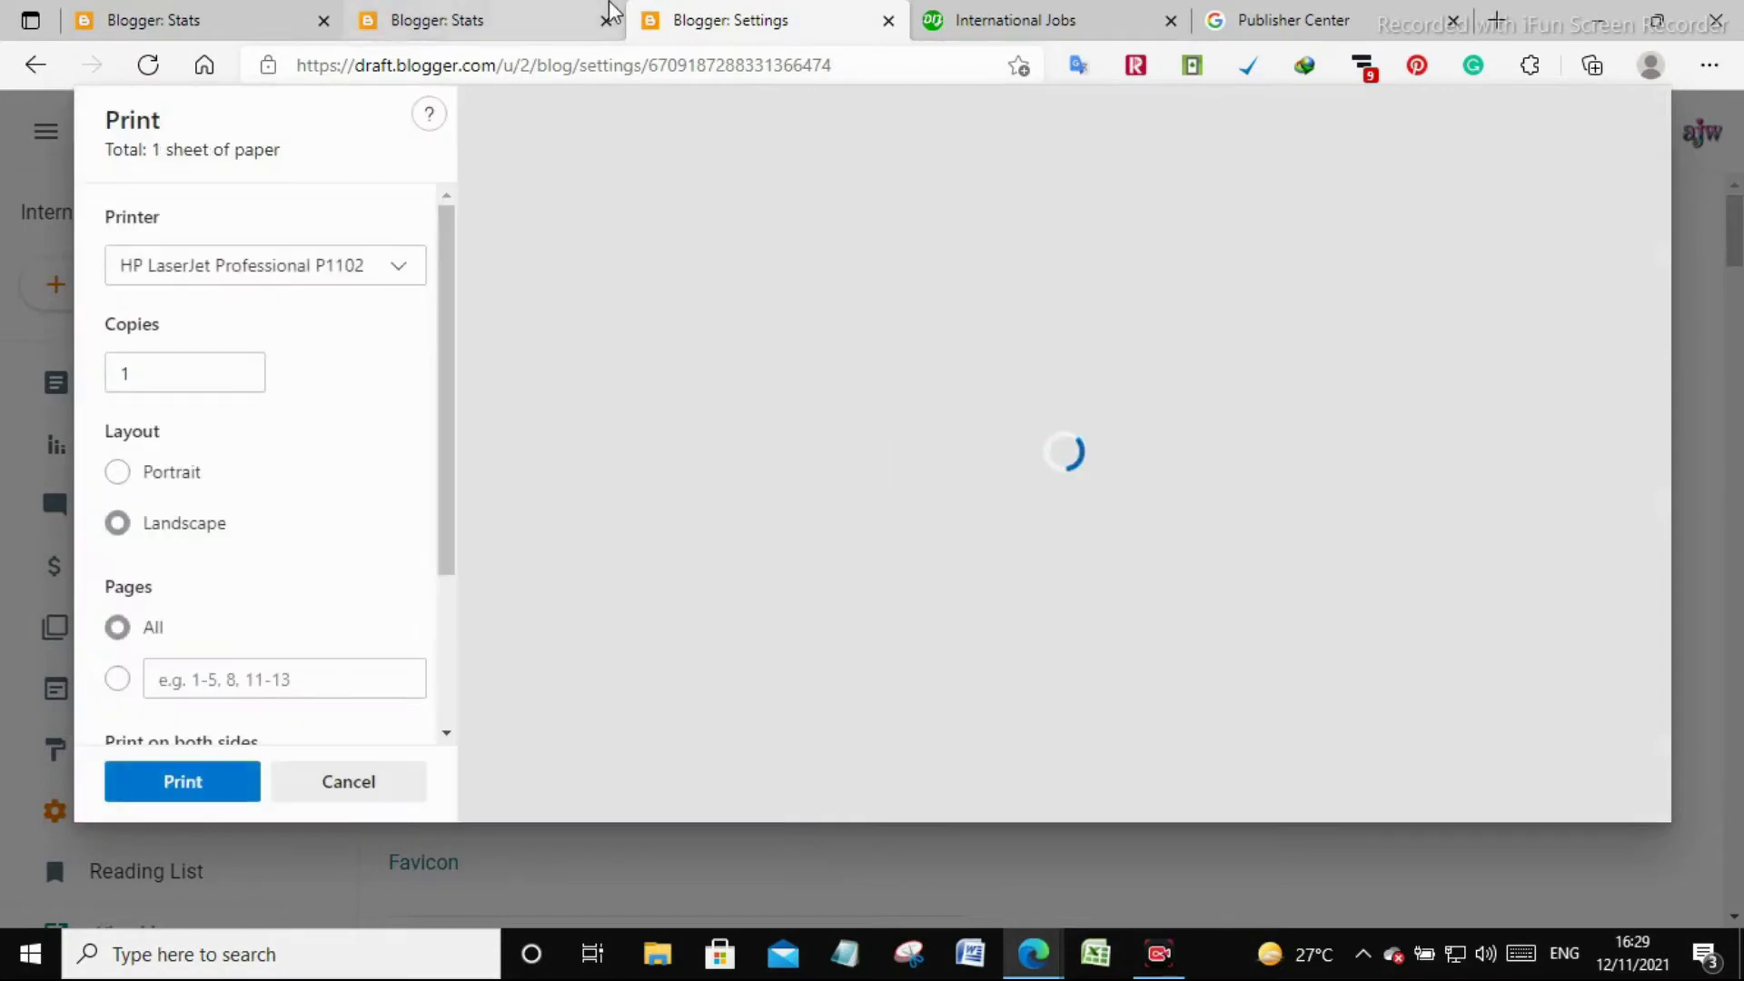
pyautogui.click(343, 783)
# Copy the blog description and paste it into the Publication description field
pyautogui.rightClick(718, 490)
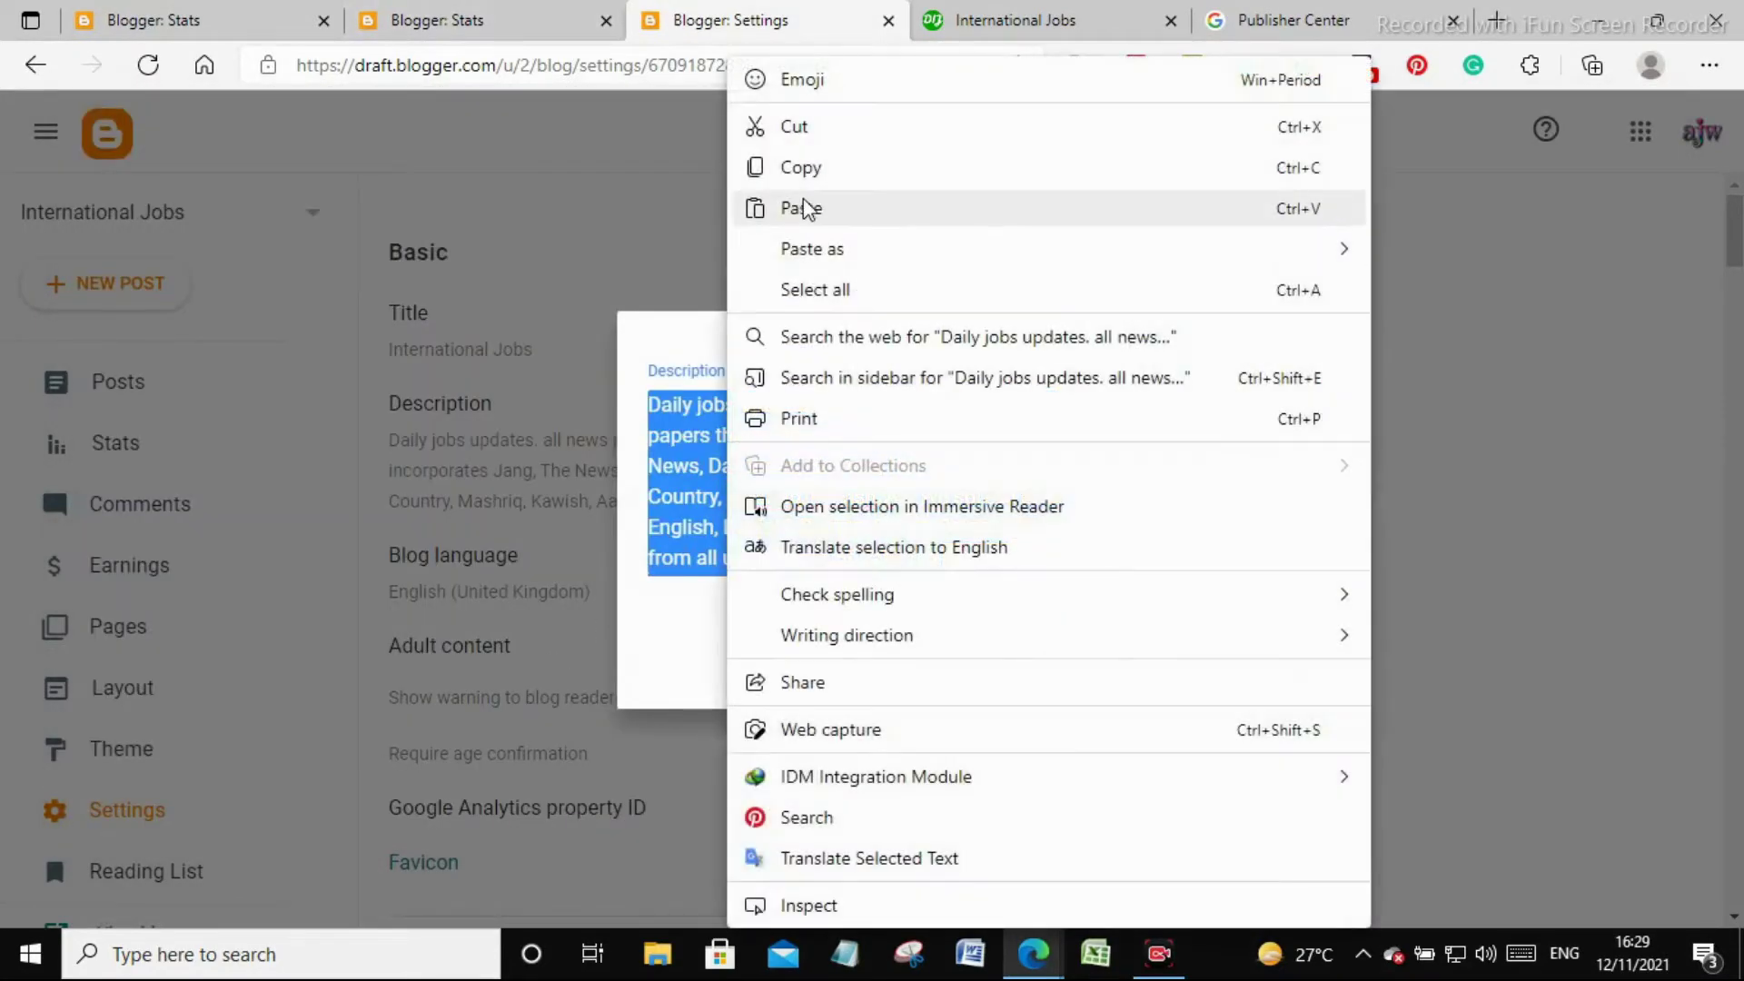
pyautogui.click(801, 168)
pyautogui.click(1015, 20)
pyautogui.click(1290, 20)
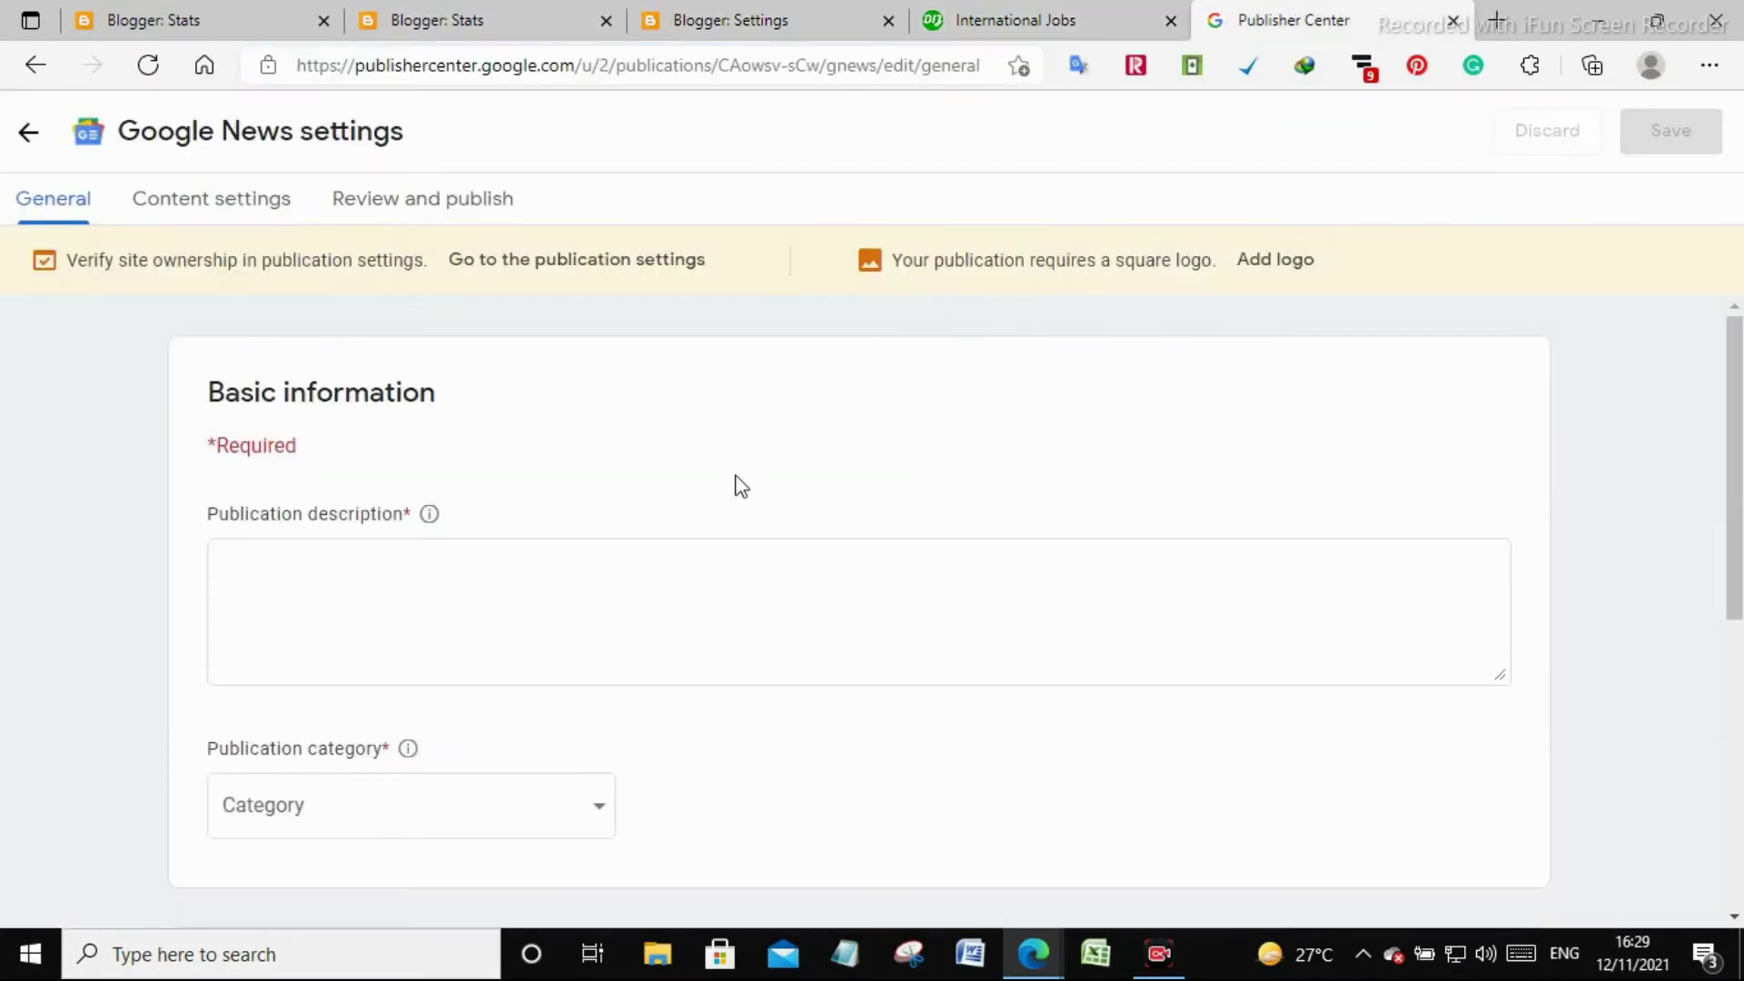
pyautogui.moveTo(1337, 11); pyautogui.dragTo(1045, 14)
pyautogui.click(596, 579)
pyautogui.hotkey('ctrl', 'v')
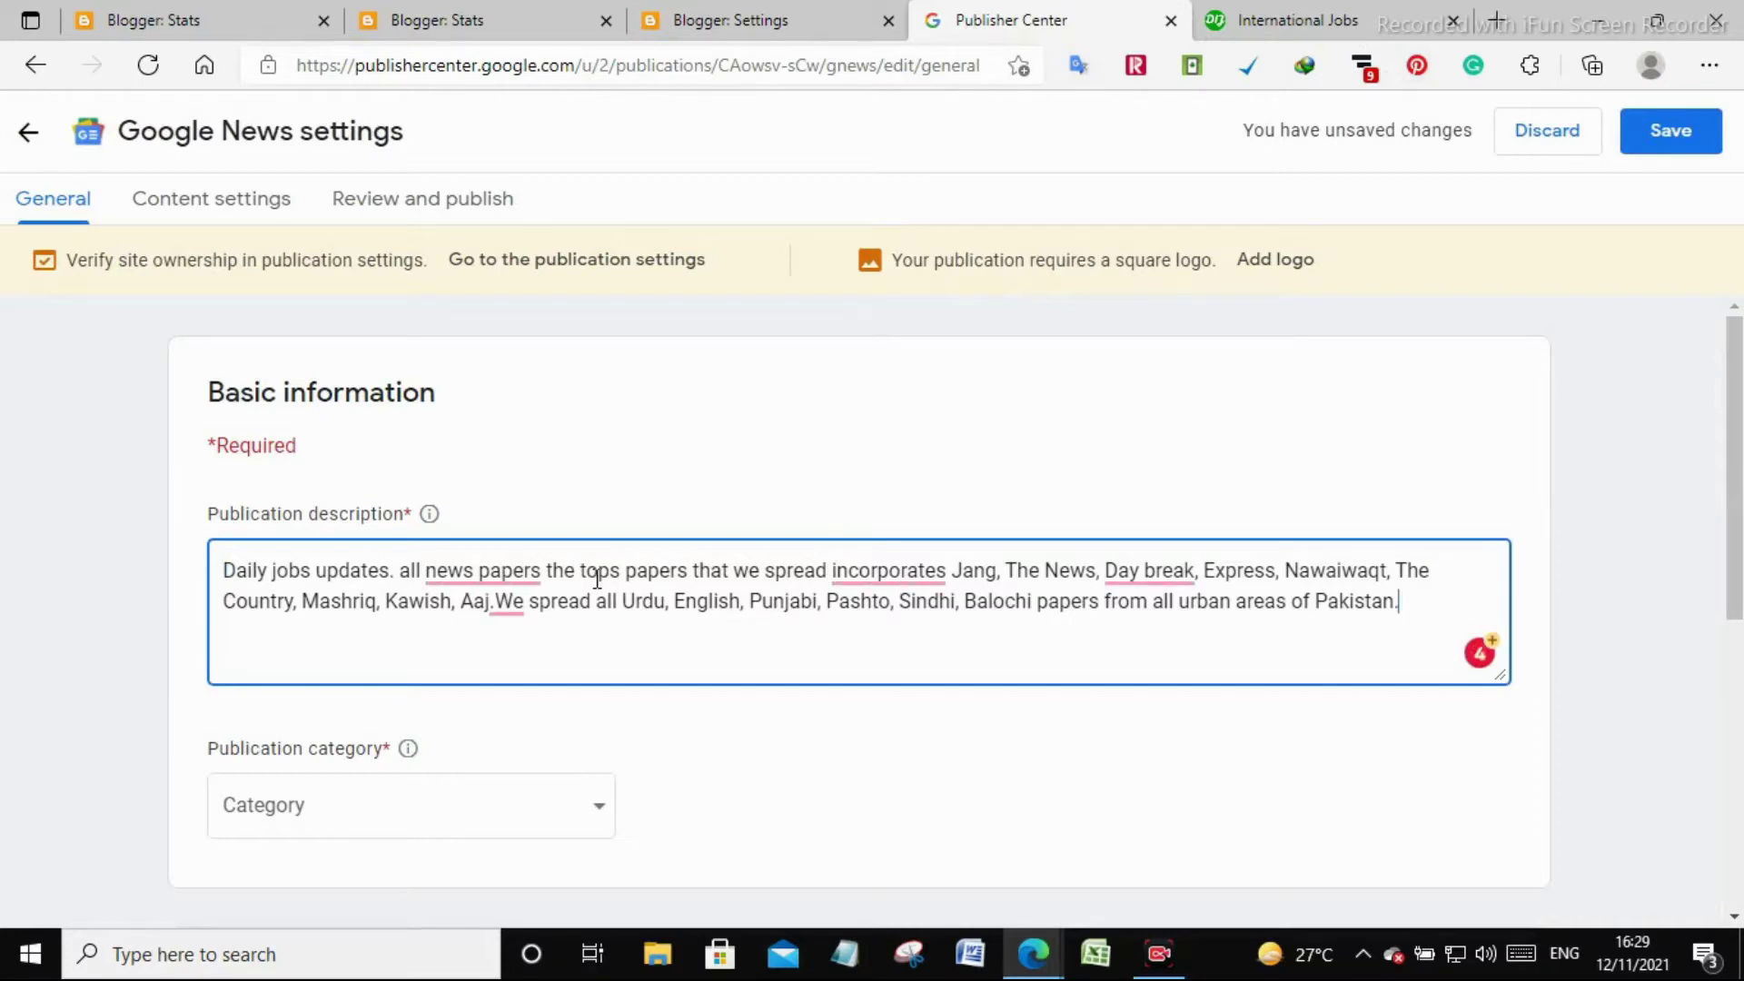
pyautogui.scroll(-3, 586, 586)
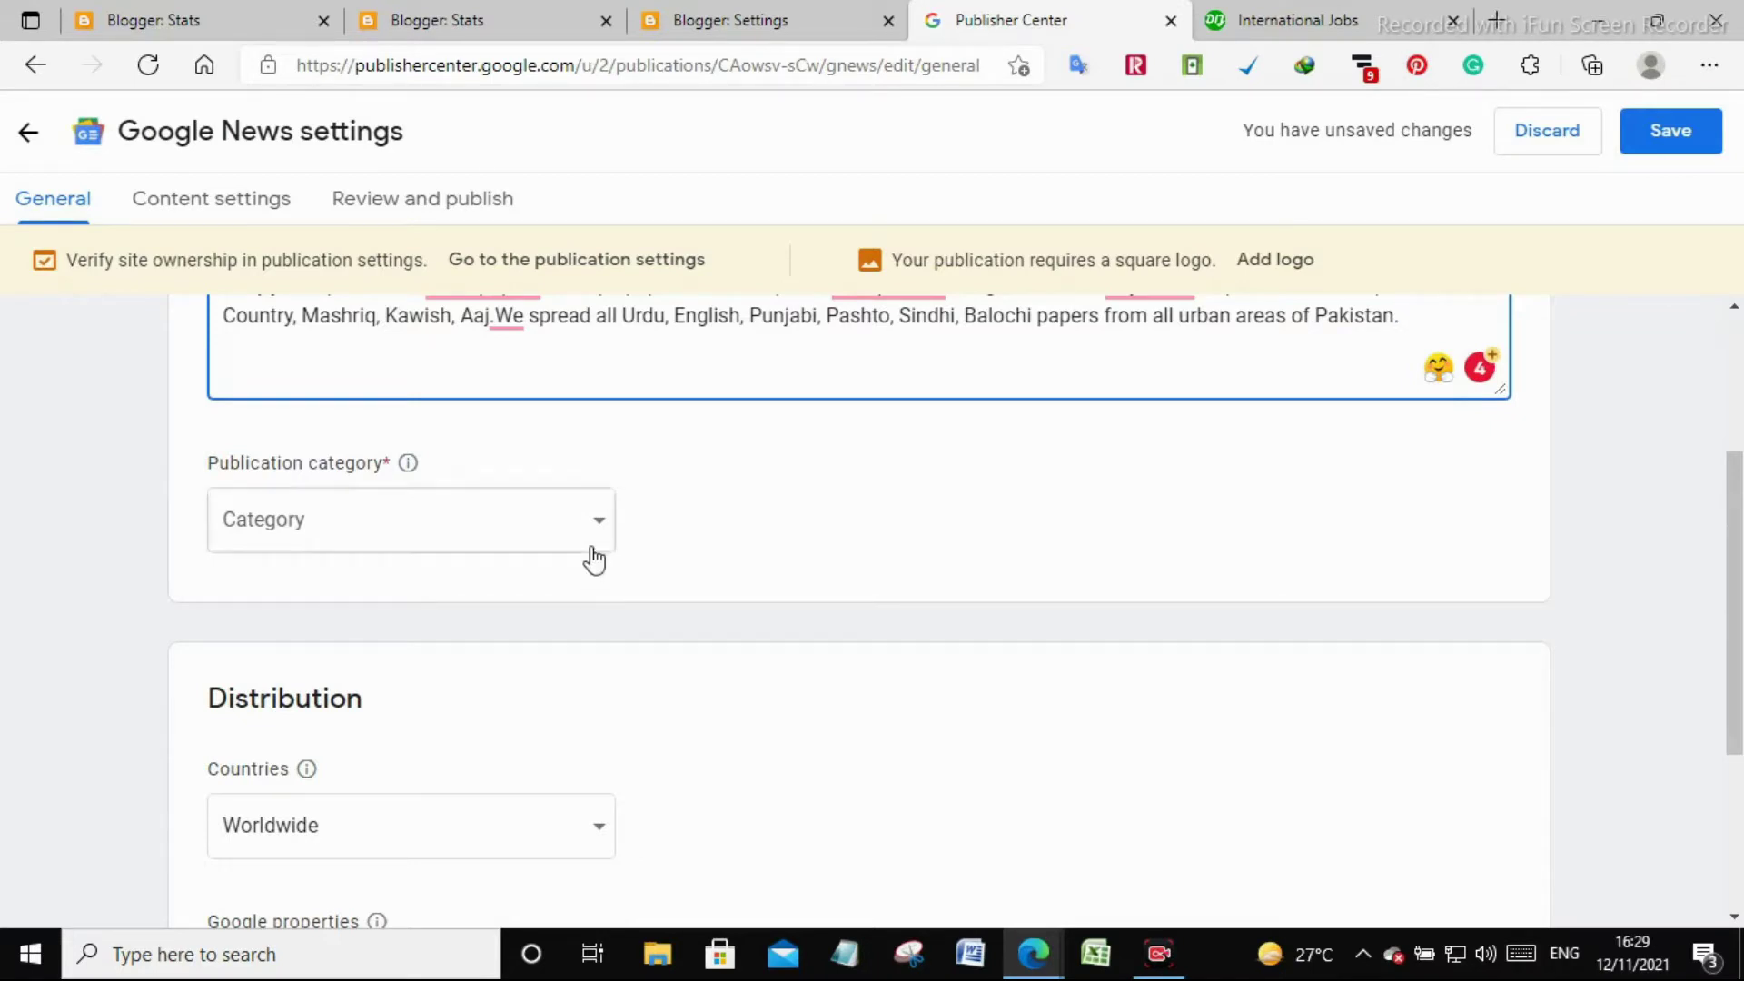
# Set the publication category to Social Good
pyautogui.click(591, 552)
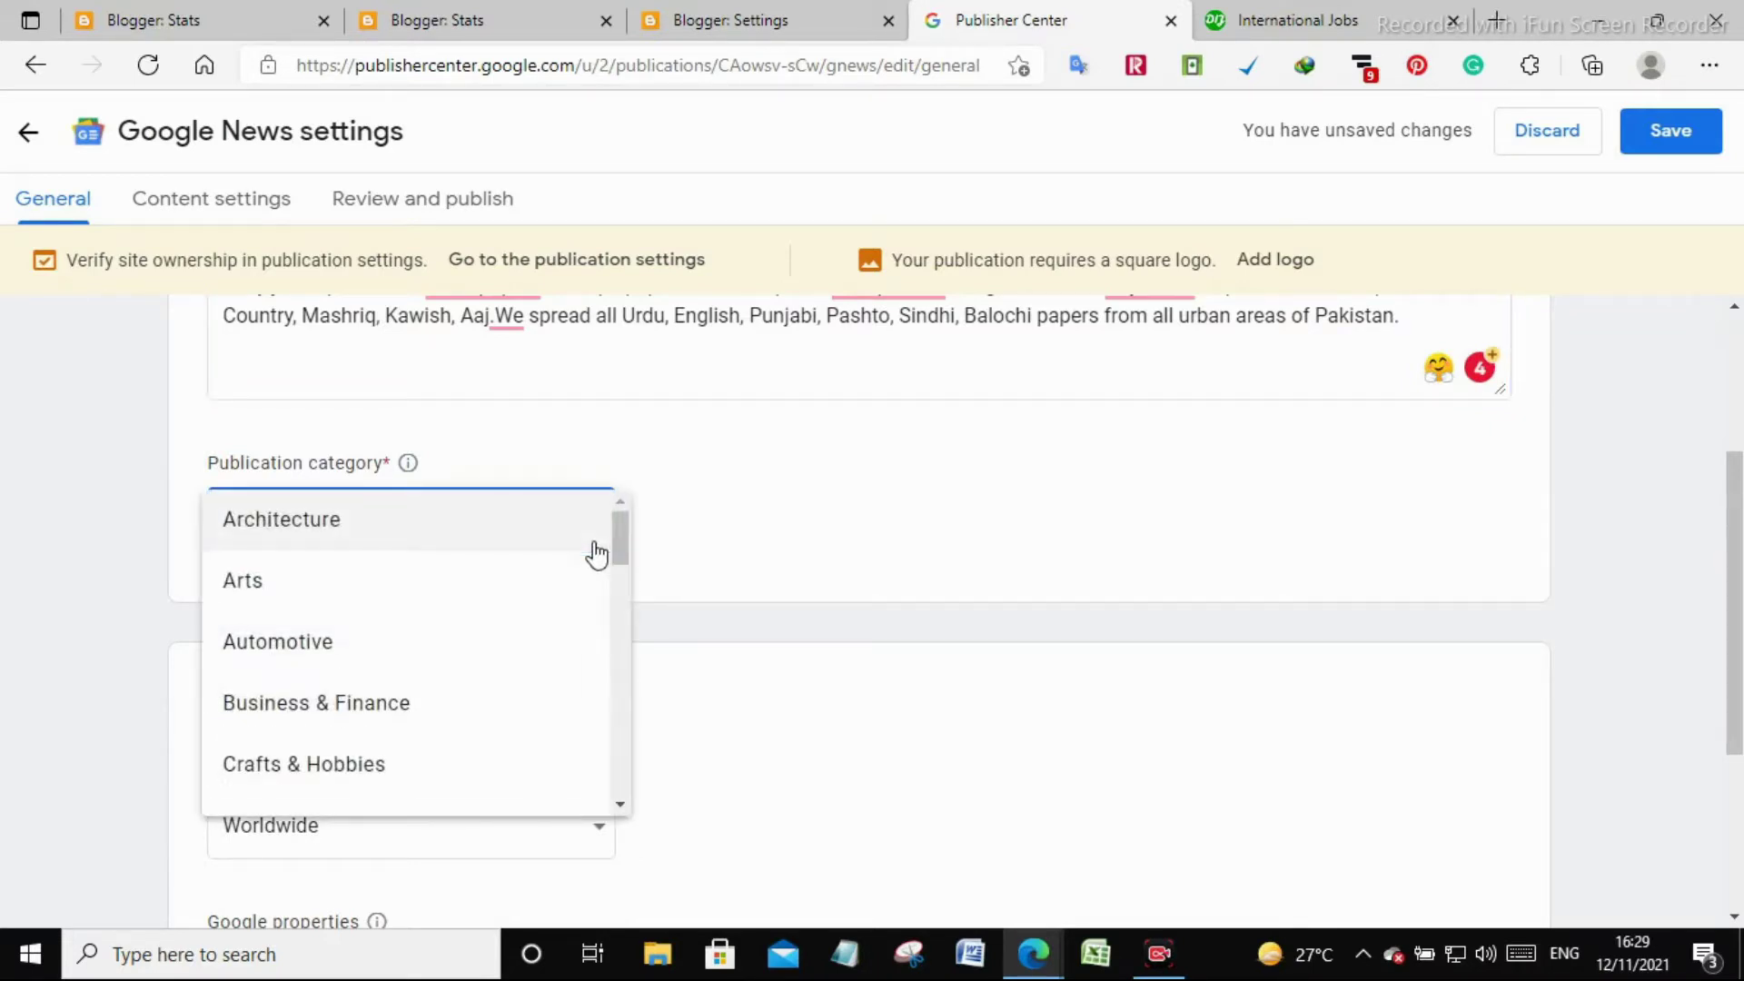
pyautogui.scroll(-4, 552, 582)
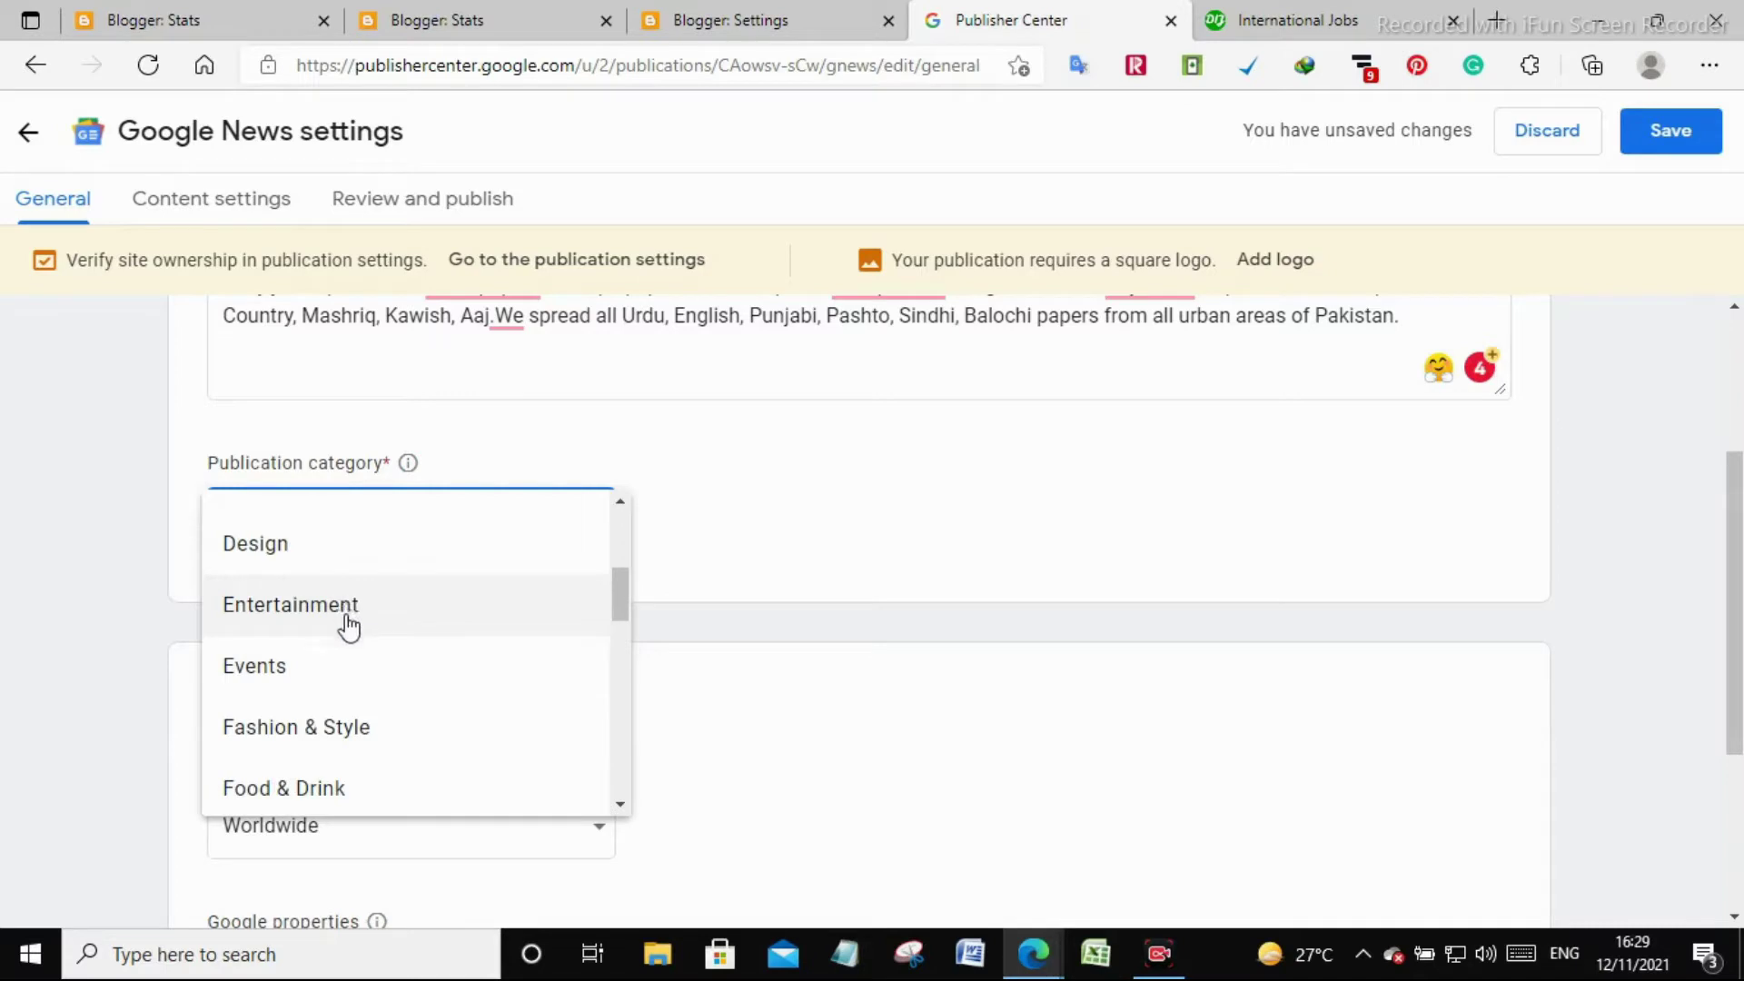
pyautogui.scroll(-1, 342, 672)
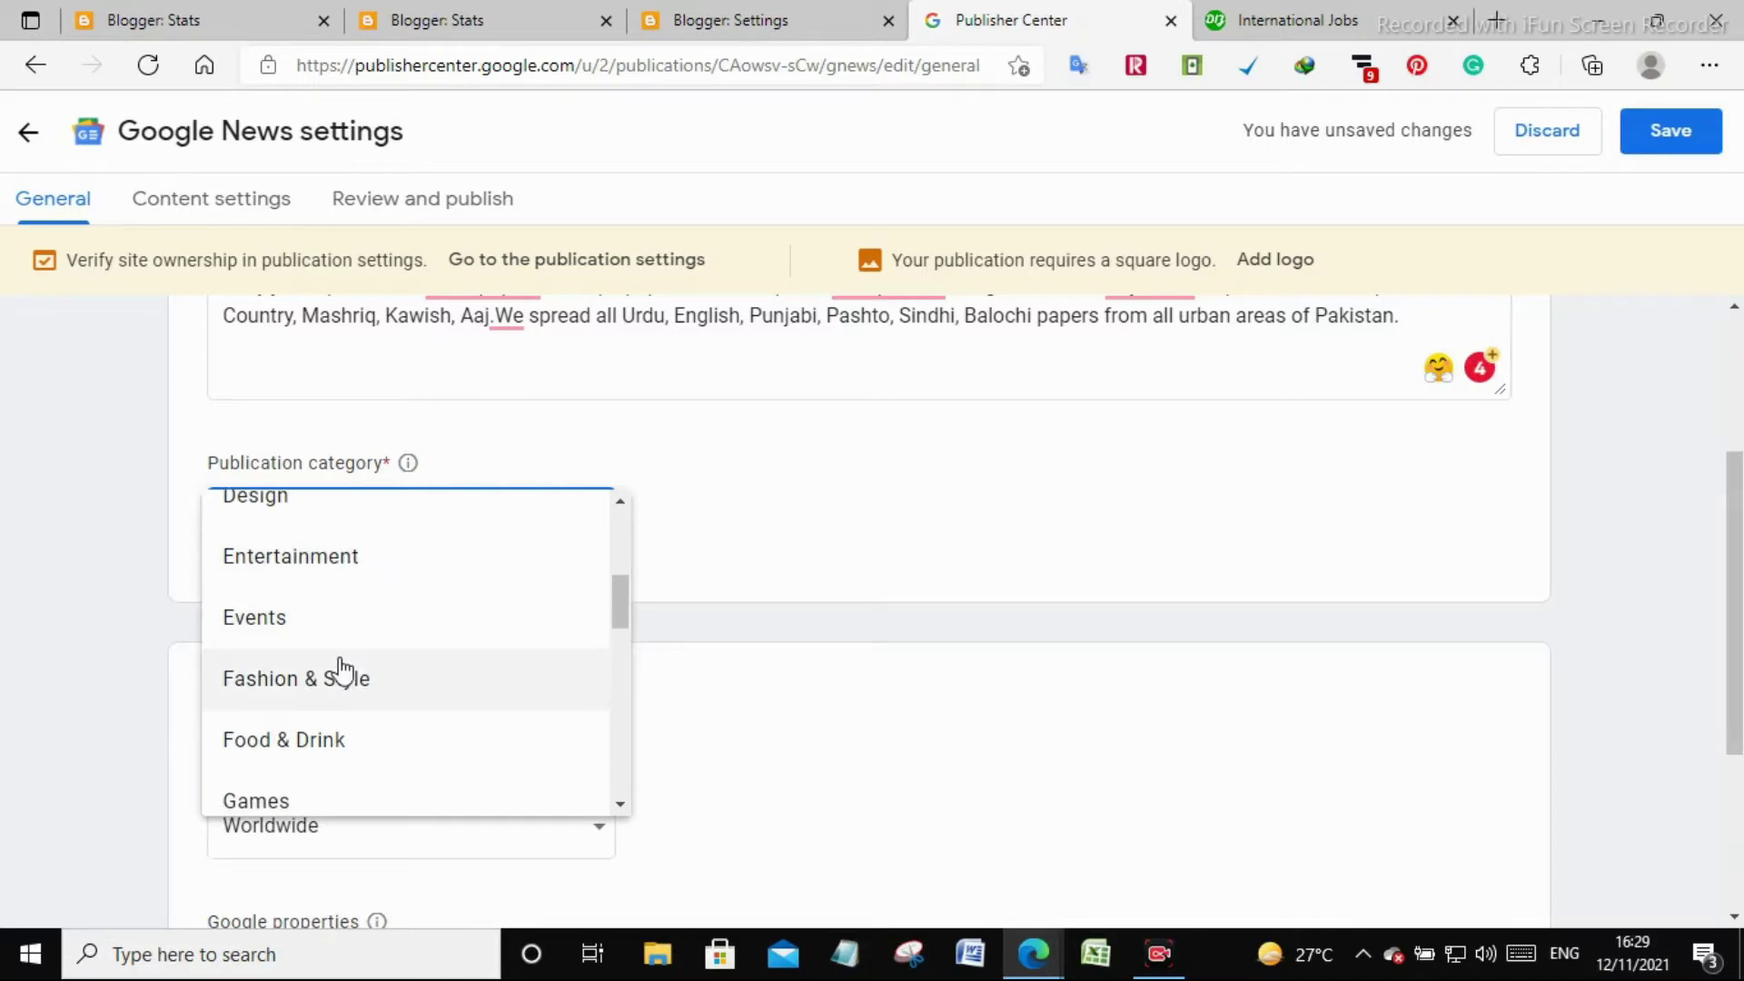
pyautogui.scroll(-5, 343, 685)
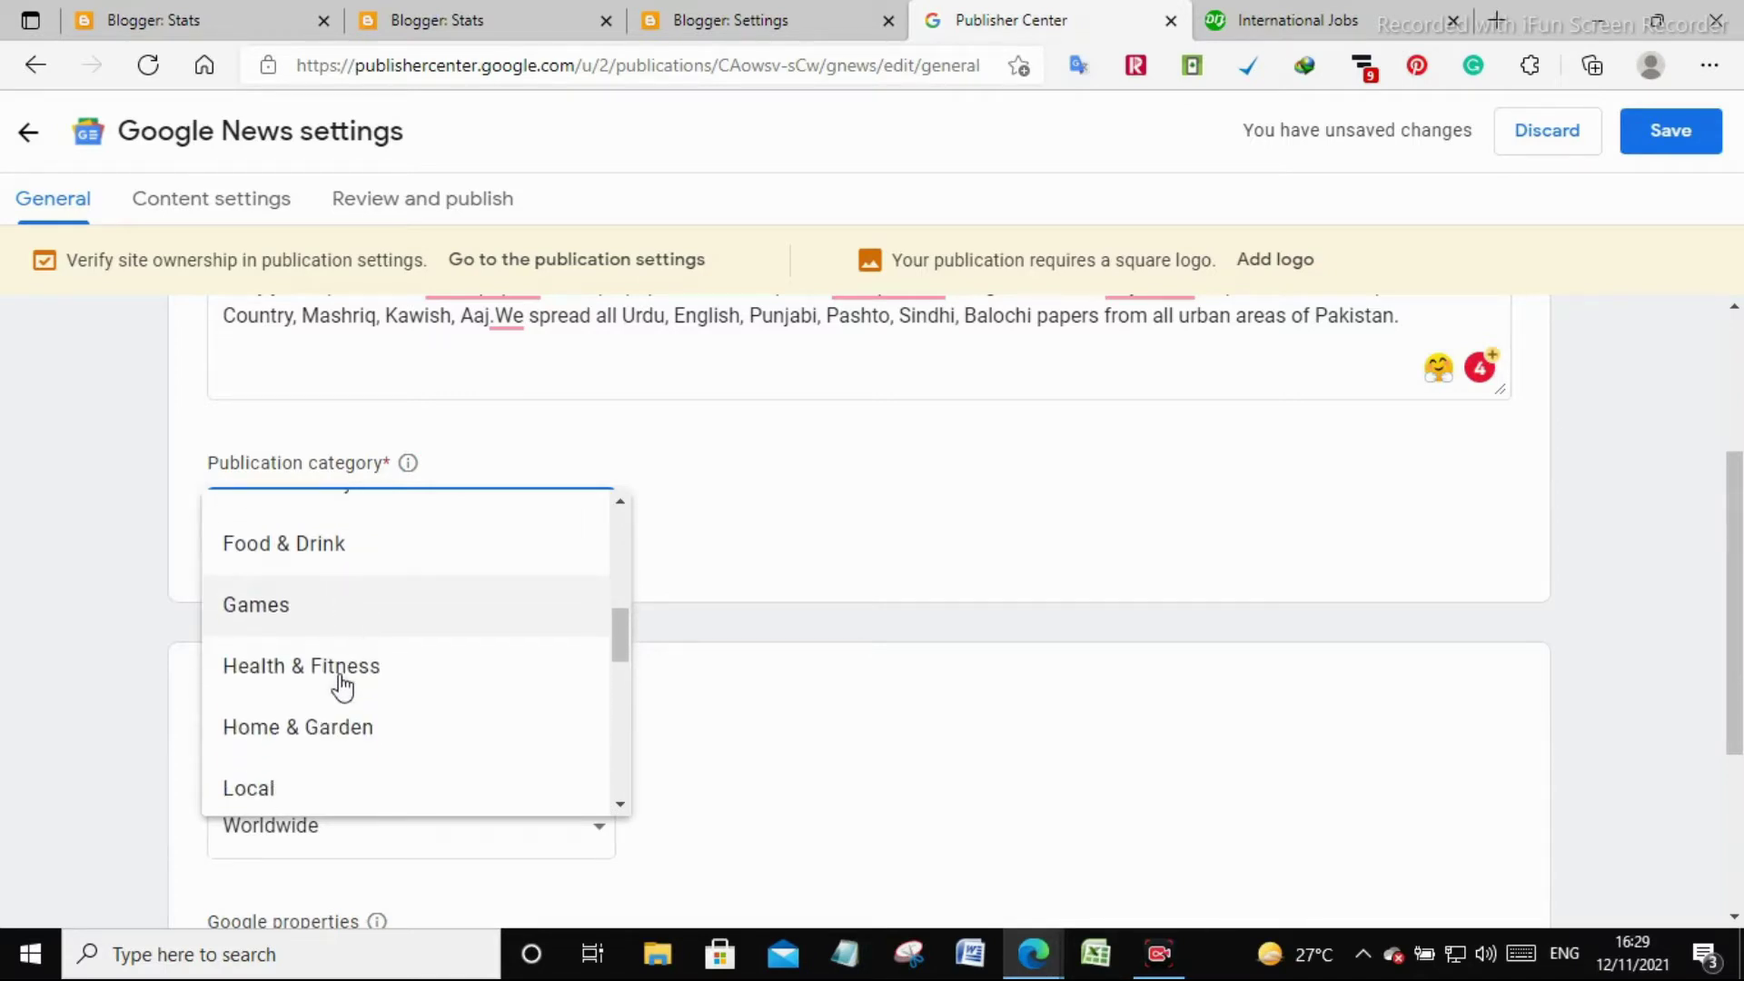
pyautogui.scroll(-2, 342, 686)
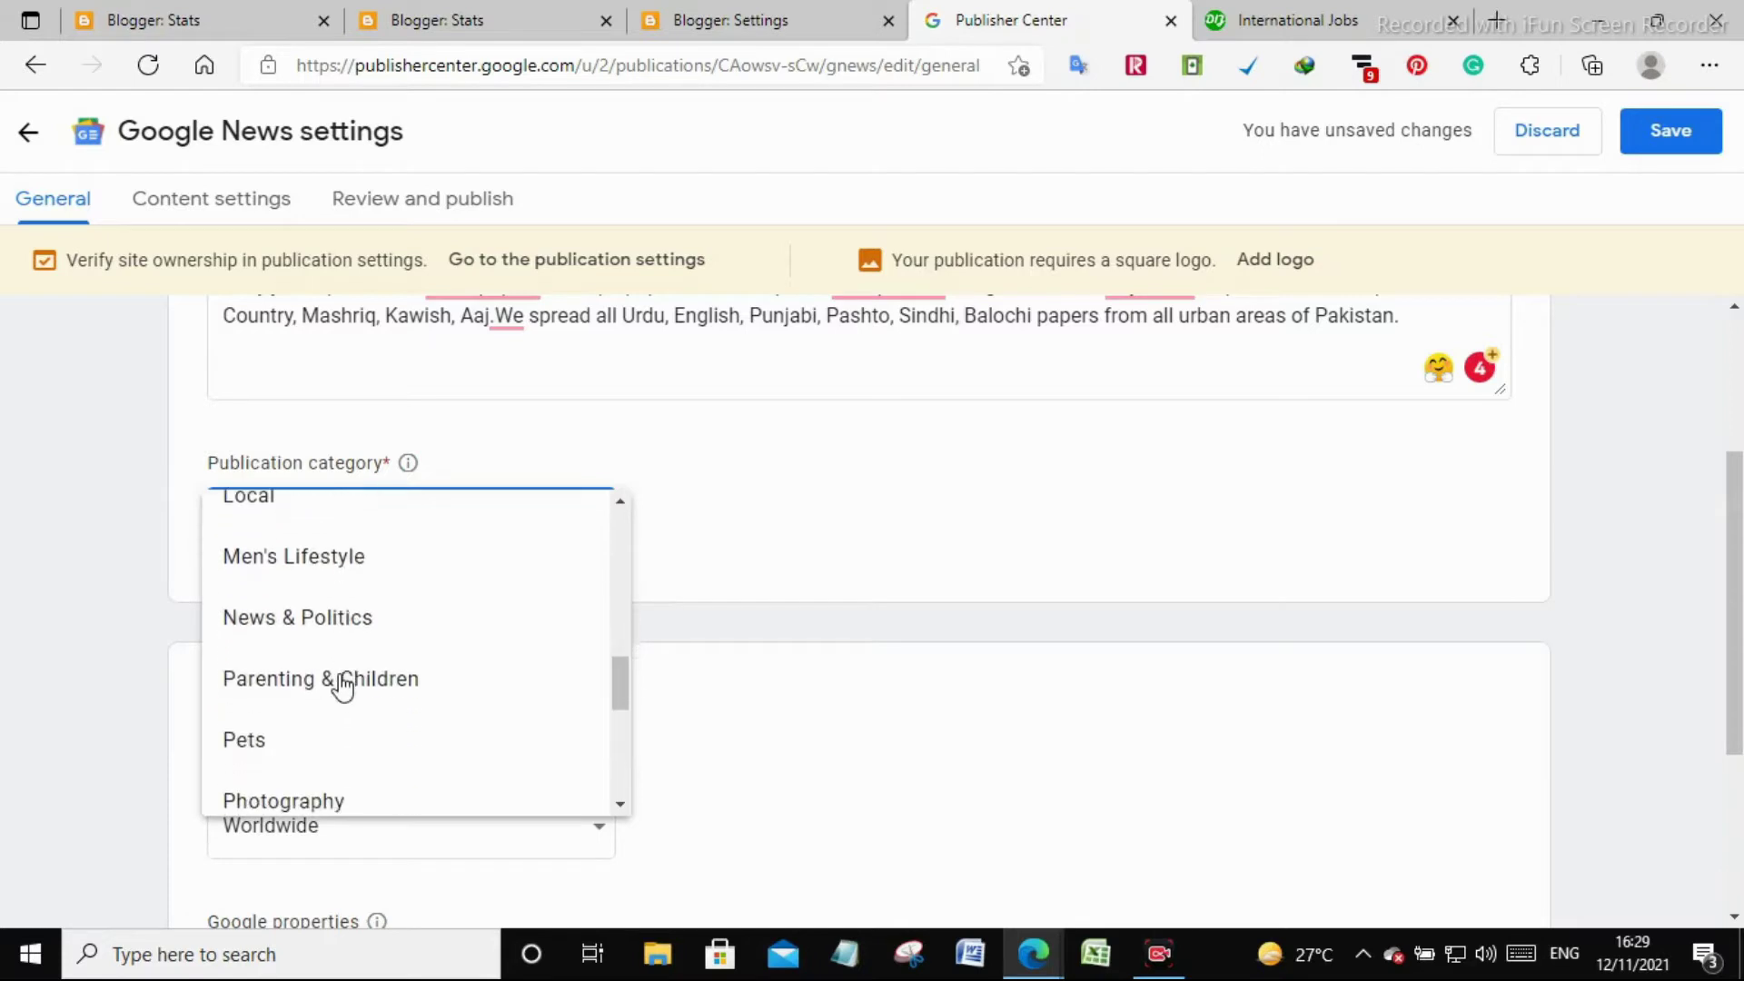
pyautogui.scroll(-3, 342, 686)
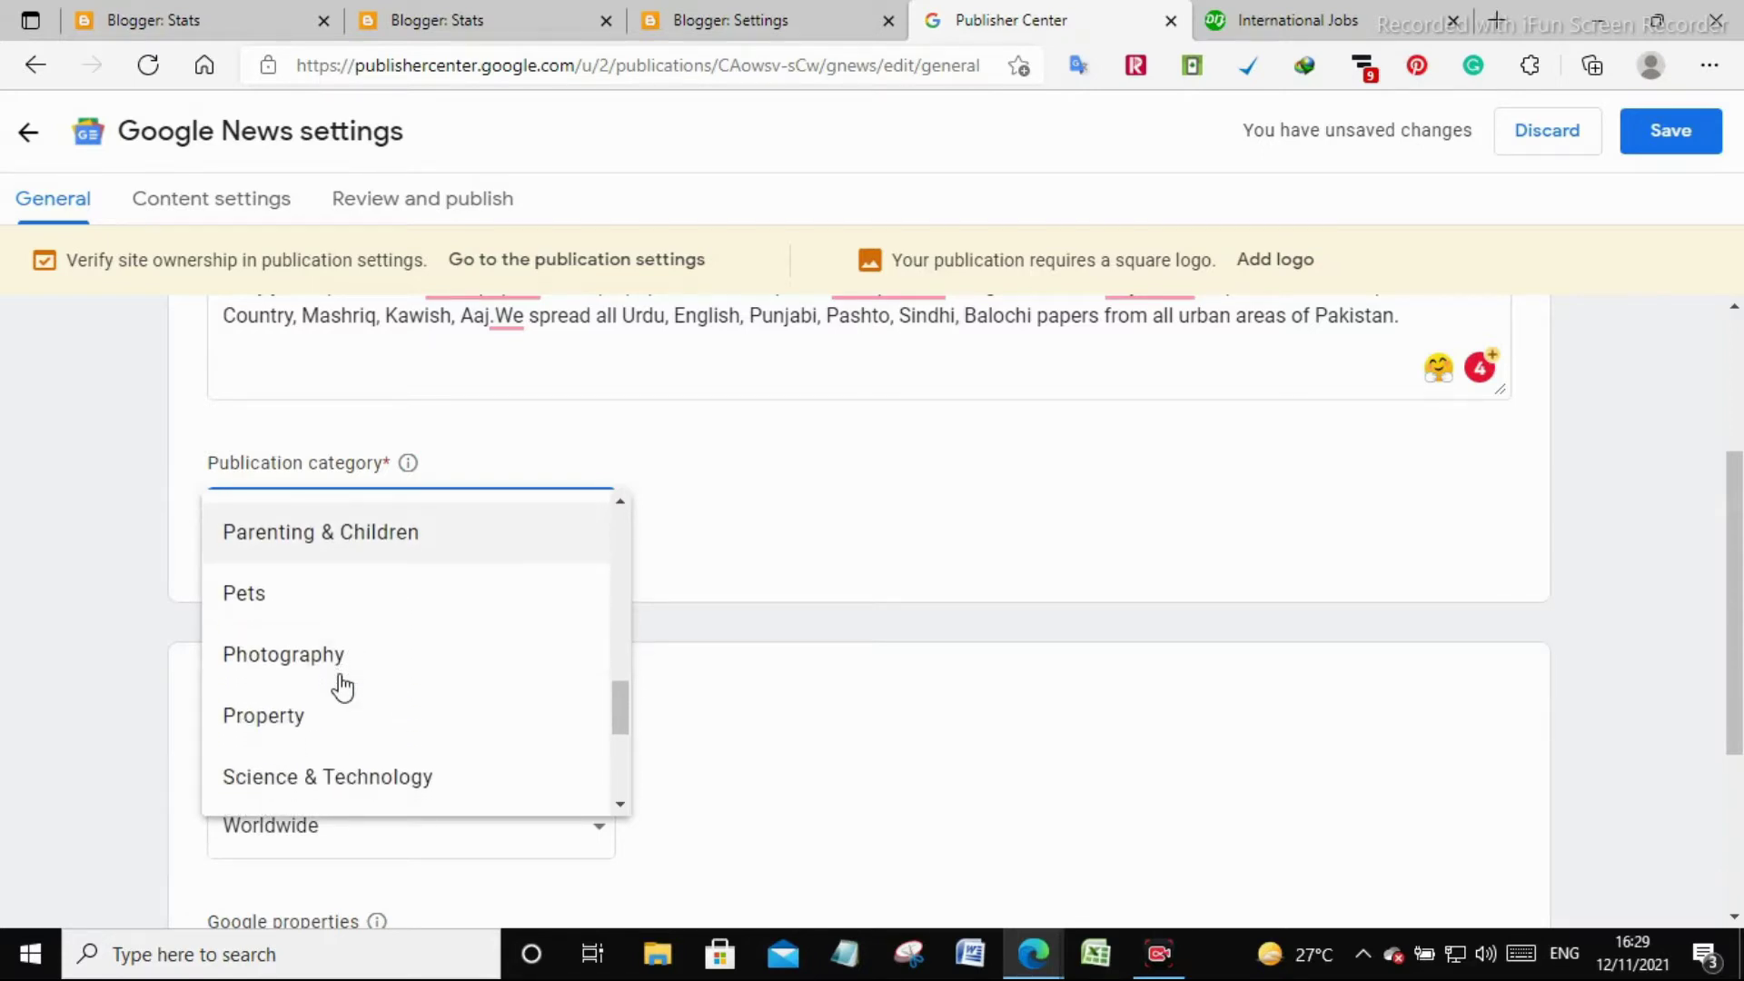
pyautogui.scroll(-3, 342, 688)
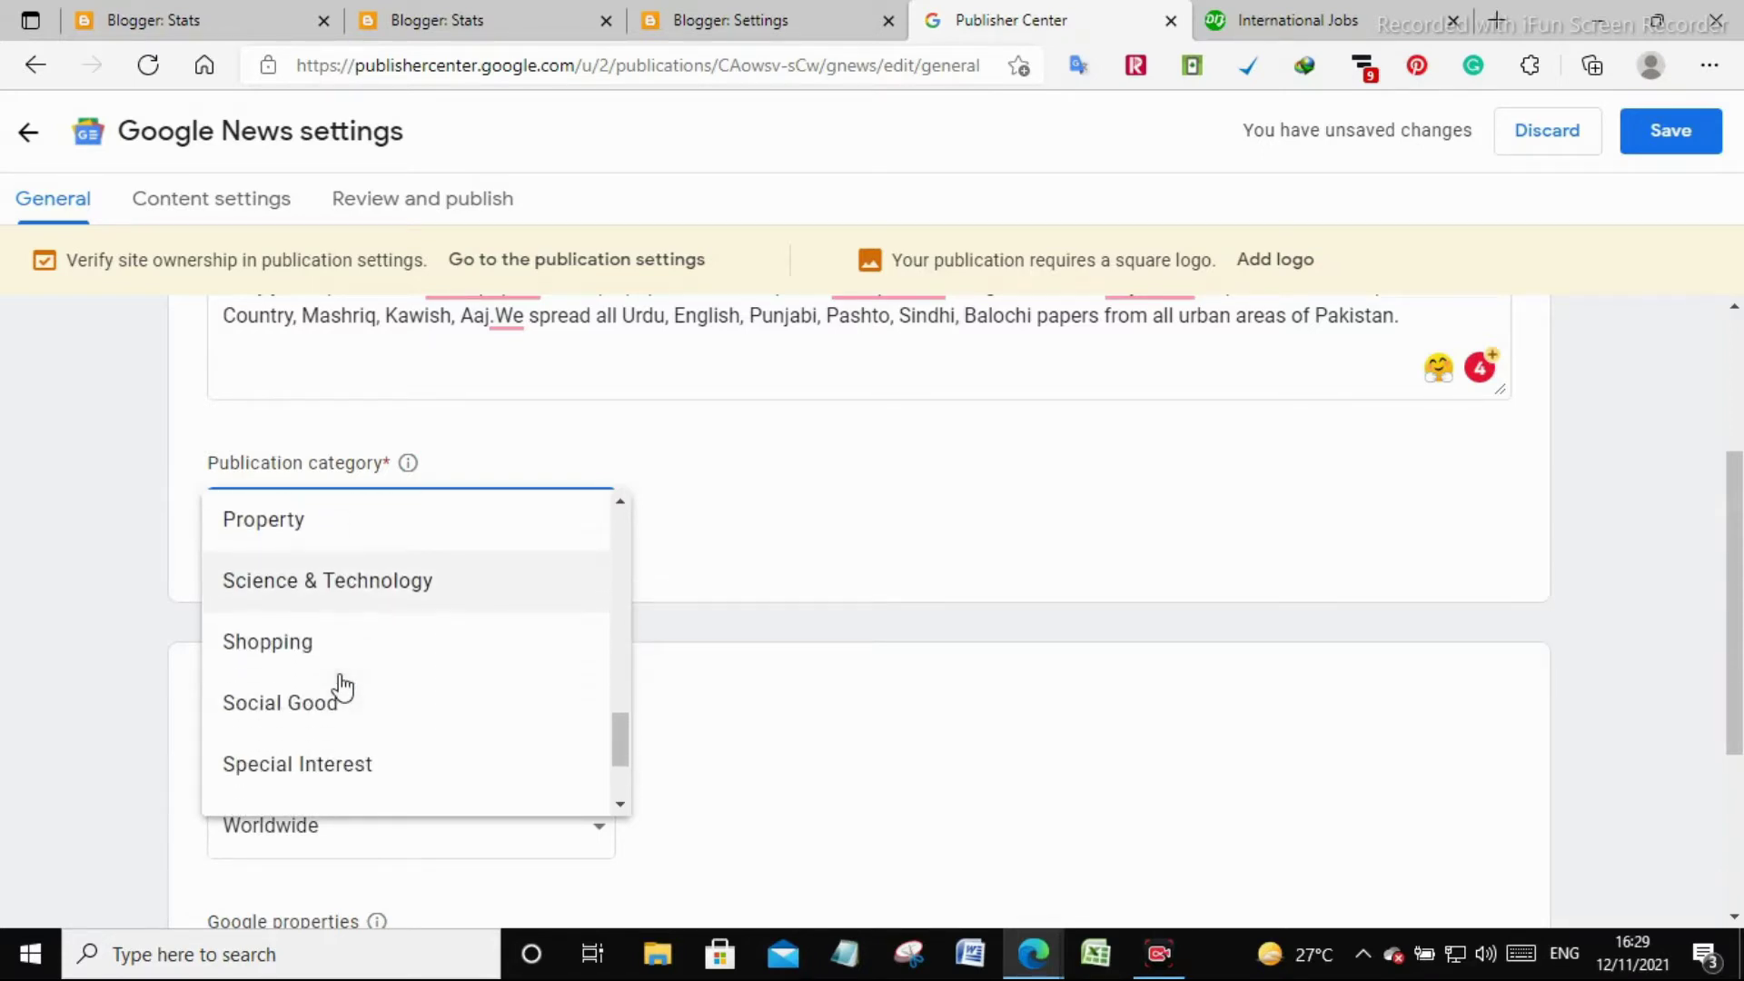
pyautogui.click(353, 603)
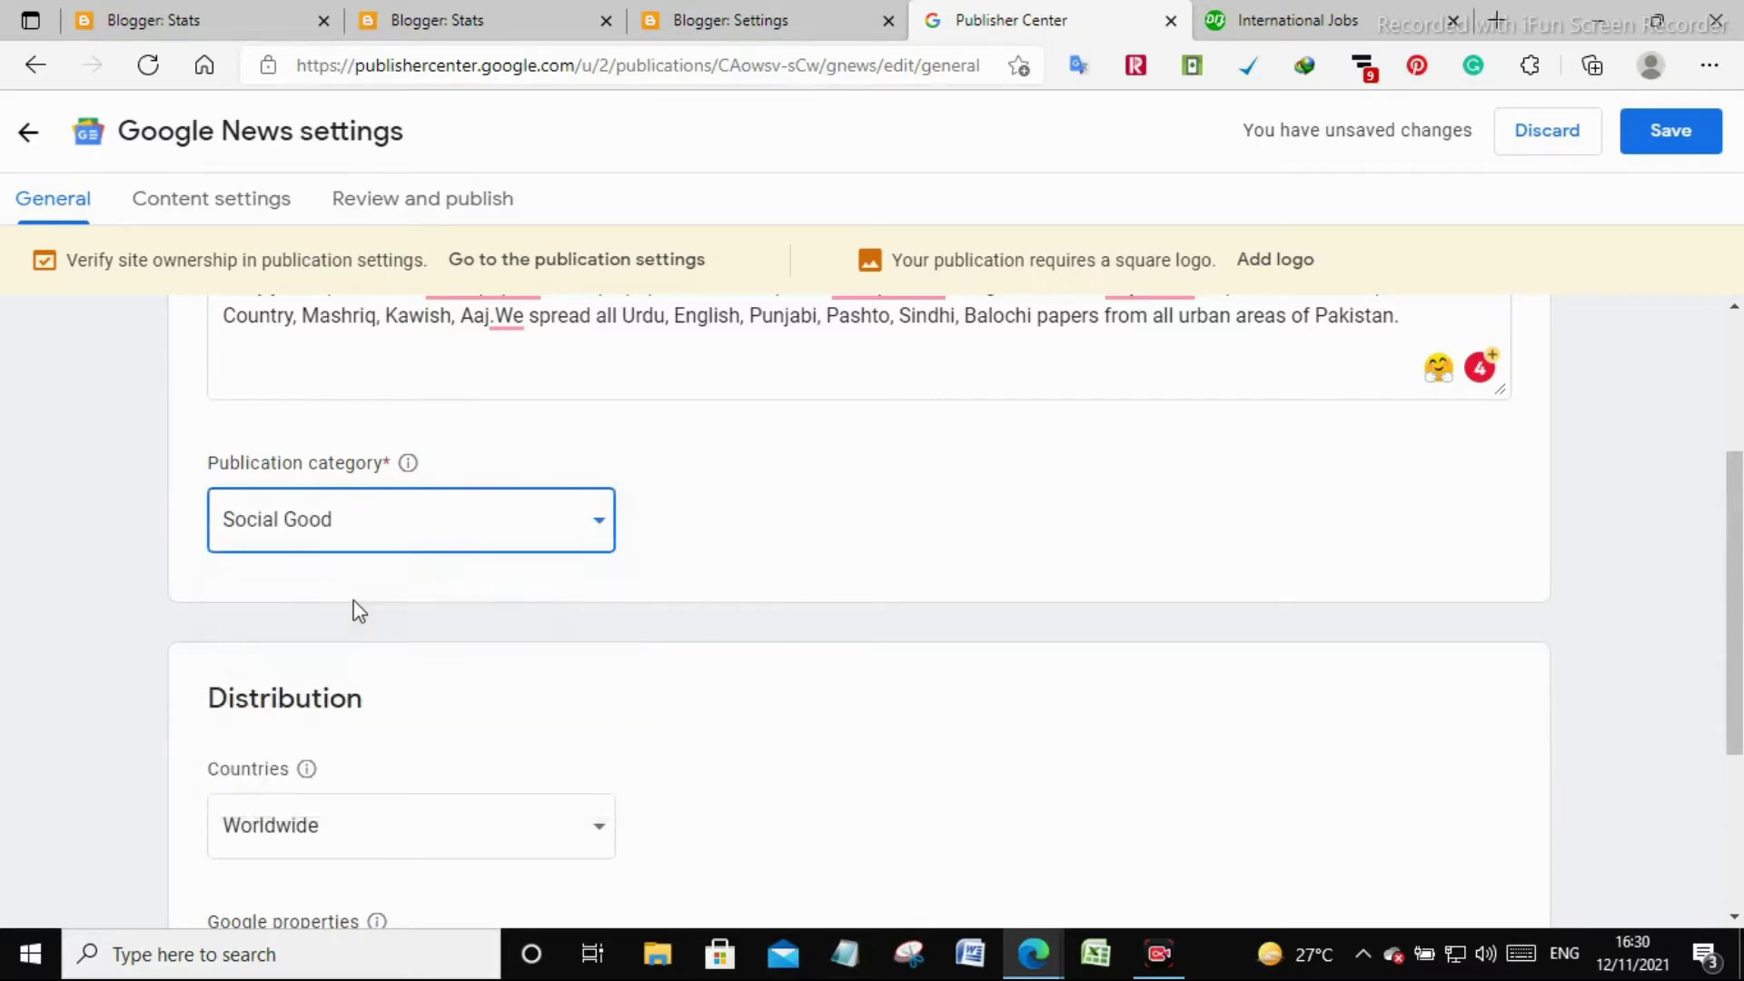
pyautogui.scroll(-3, 306, 715)
pyautogui.scroll(6, 334, 712)
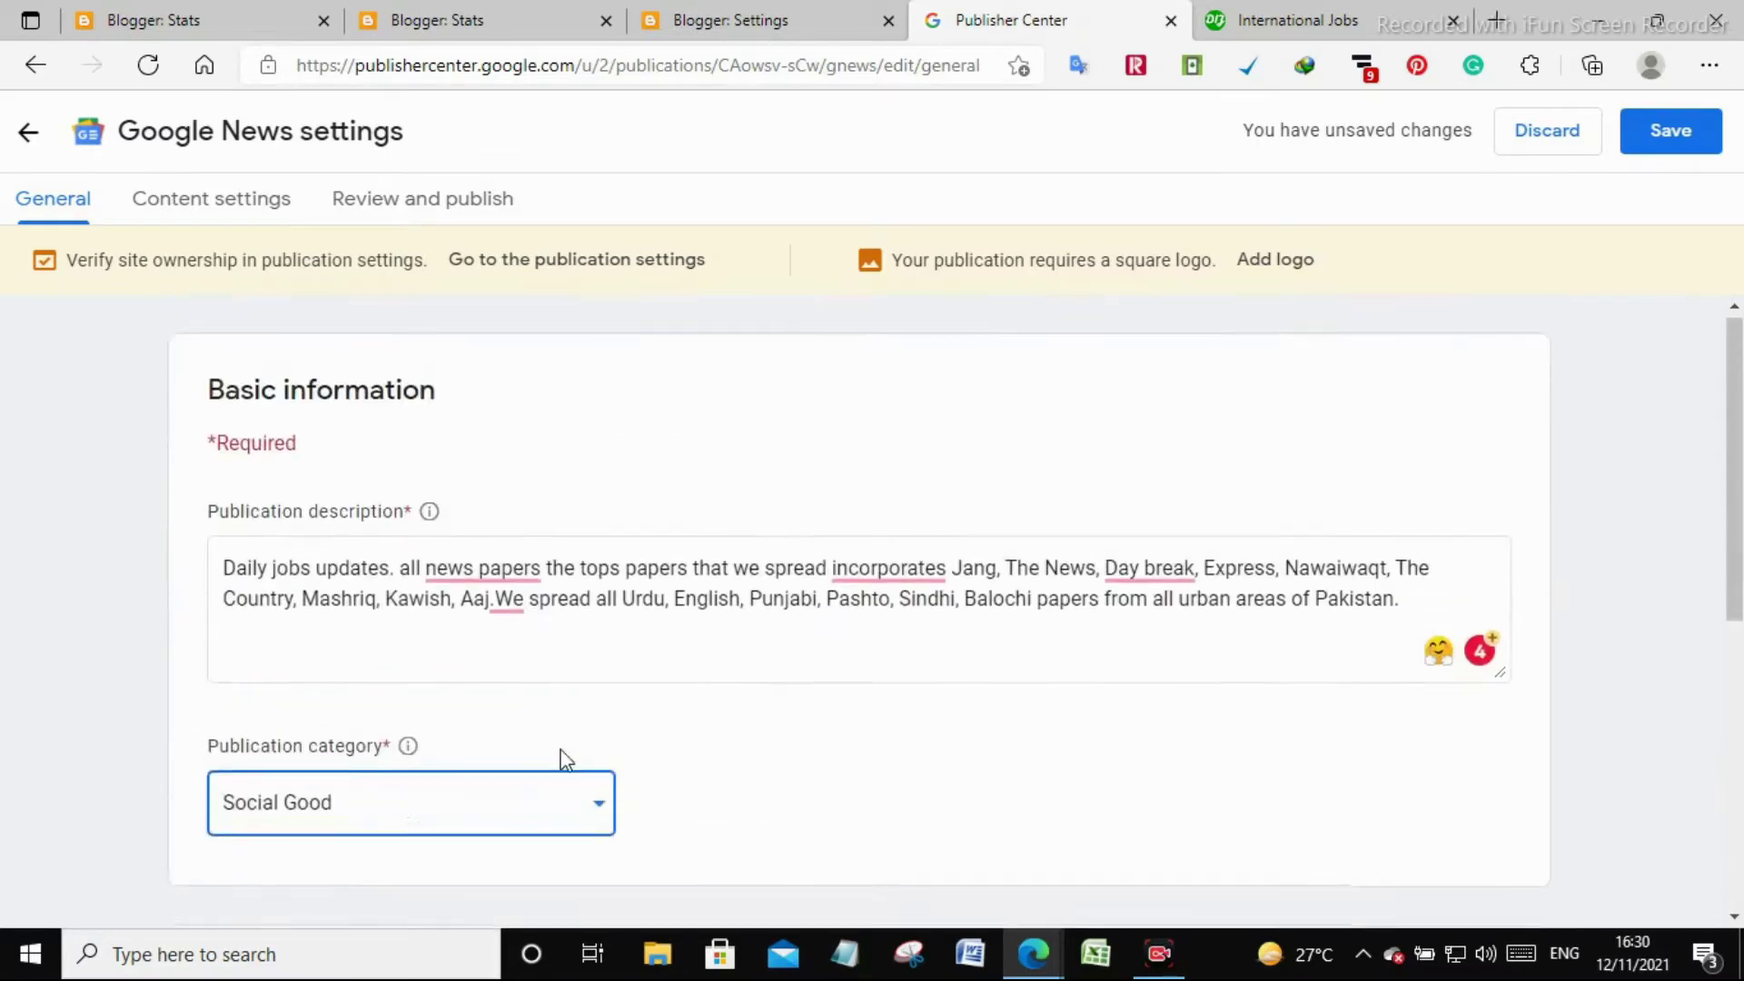
pyautogui.scroll(-5, 683, 798)
pyautogui.scroll(4, 678, 795)
# Fix the description's spelling: newspapers, incorporate, Daybreak, and a space after 'Aaj.'
pyautogui.click(575, 549)
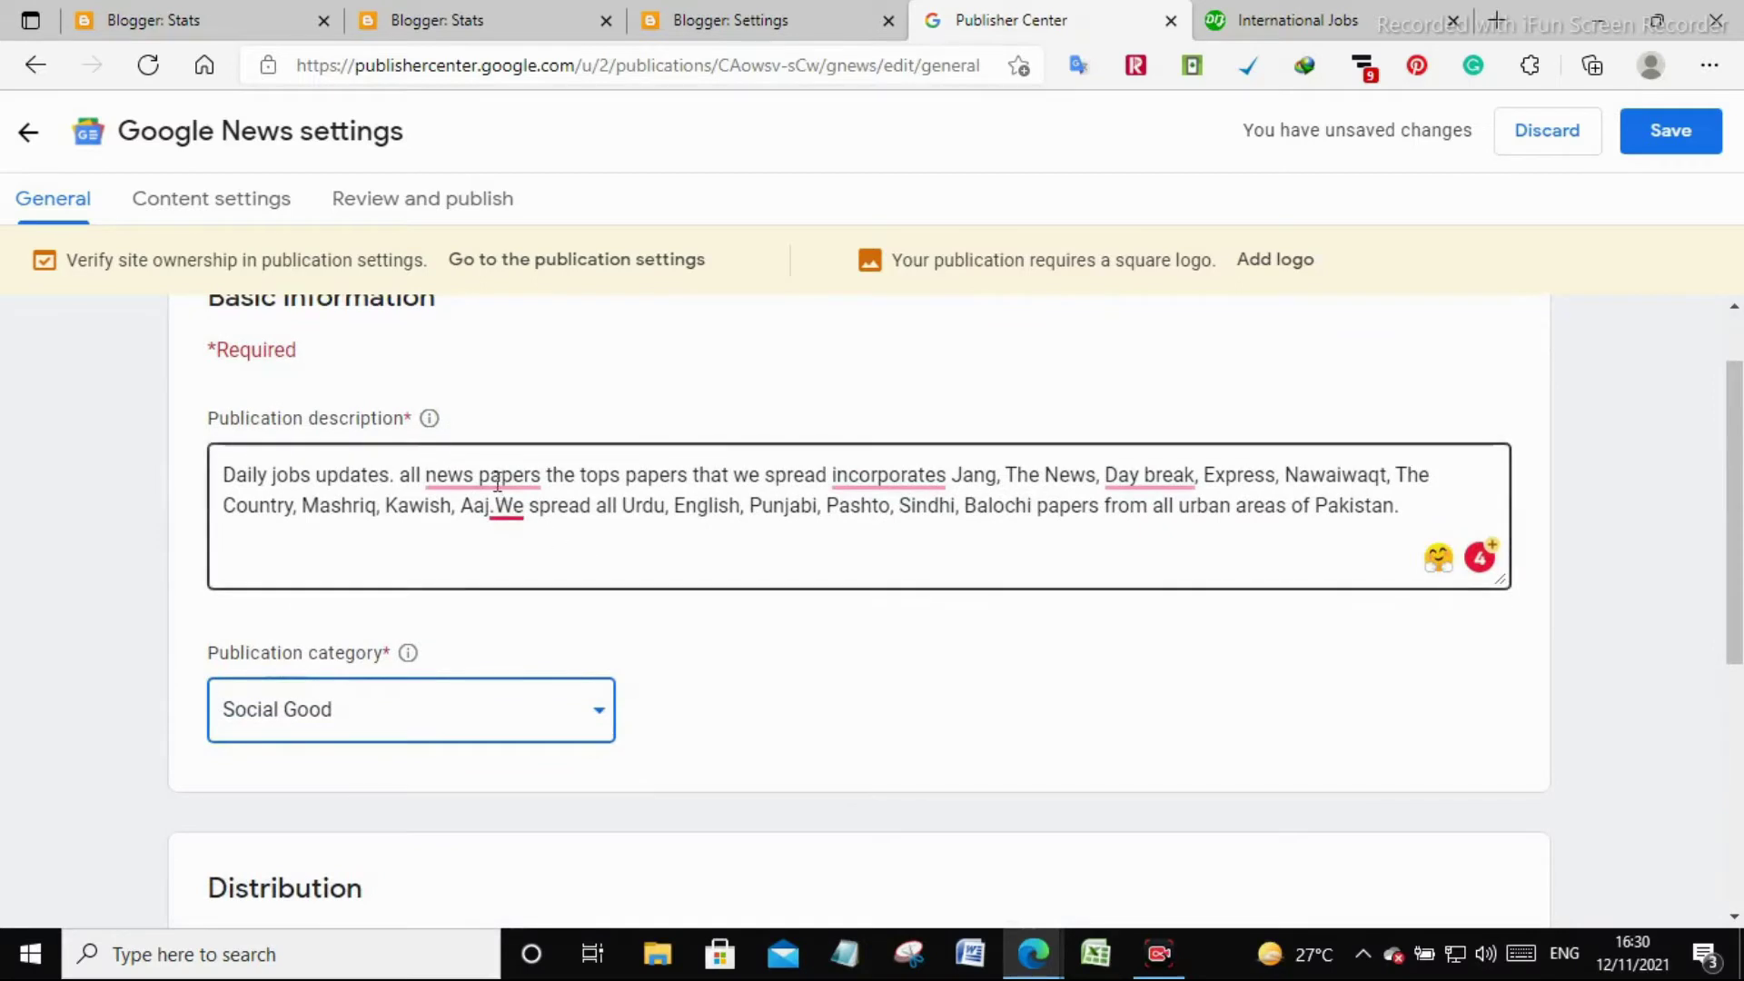
pyautogui.moveTo(497, 481)
pyautogui.click(506, 549)
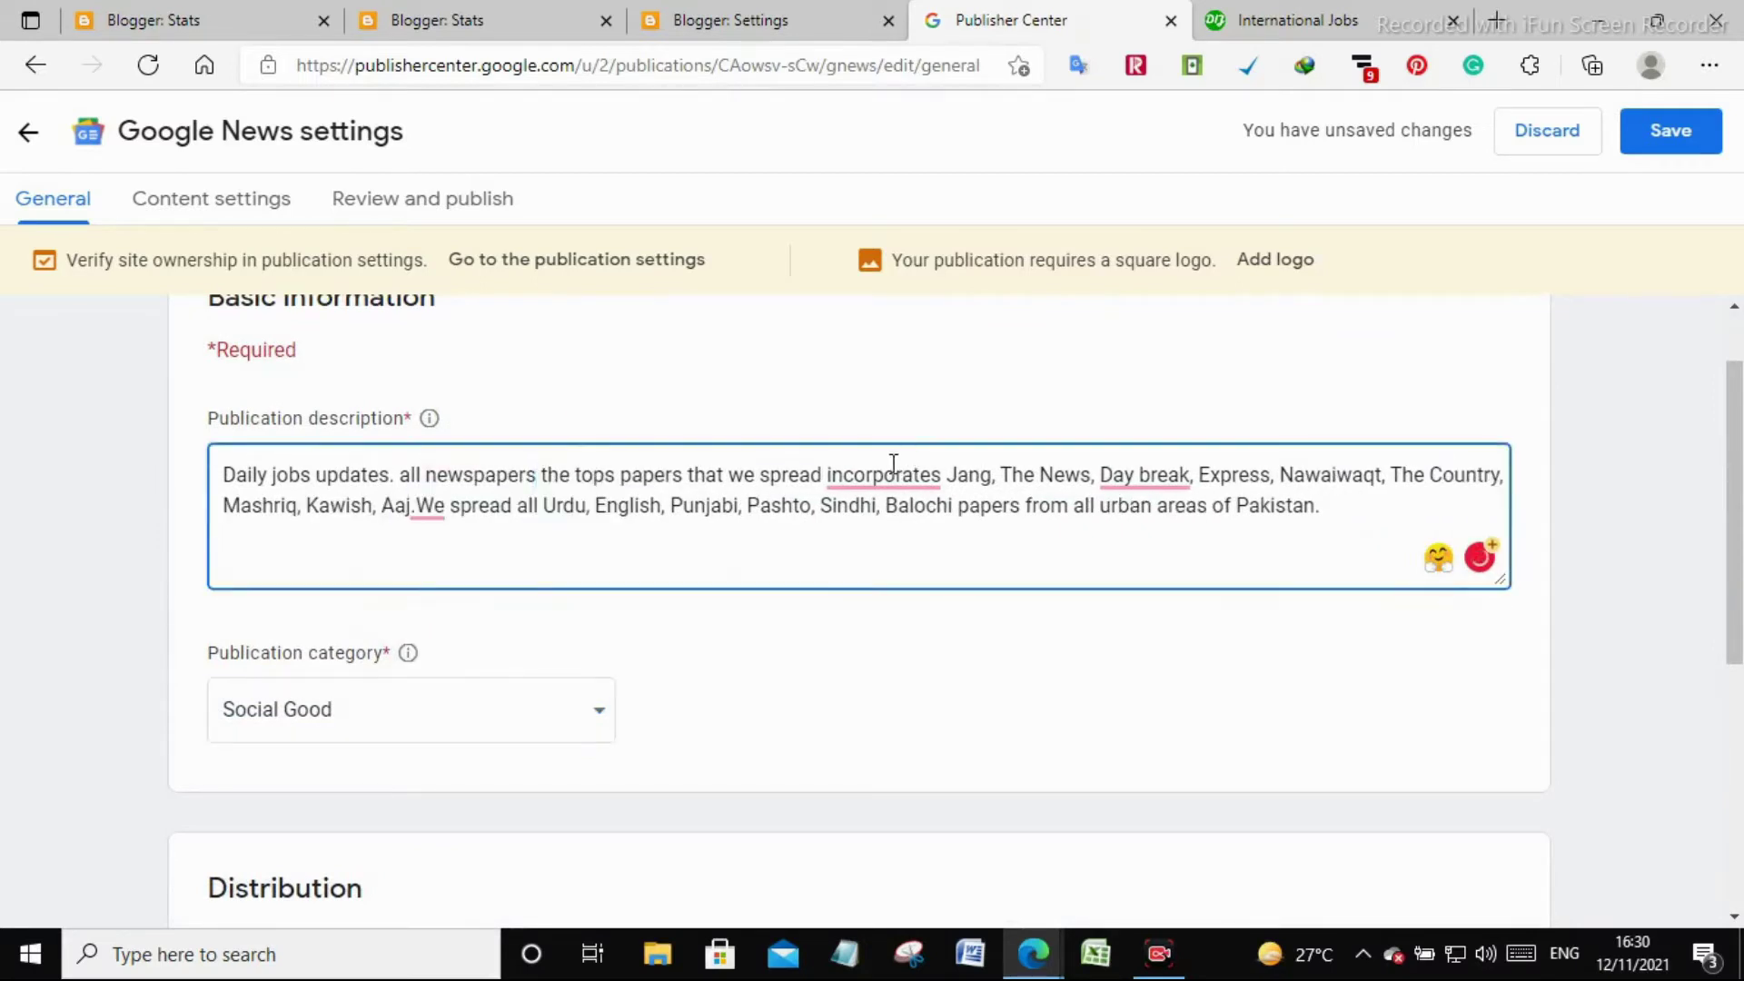
pyautogui.moveTo(902, 463)
pyautogui.click(899, 542)
pyautogui.moveTo(1133, 474)
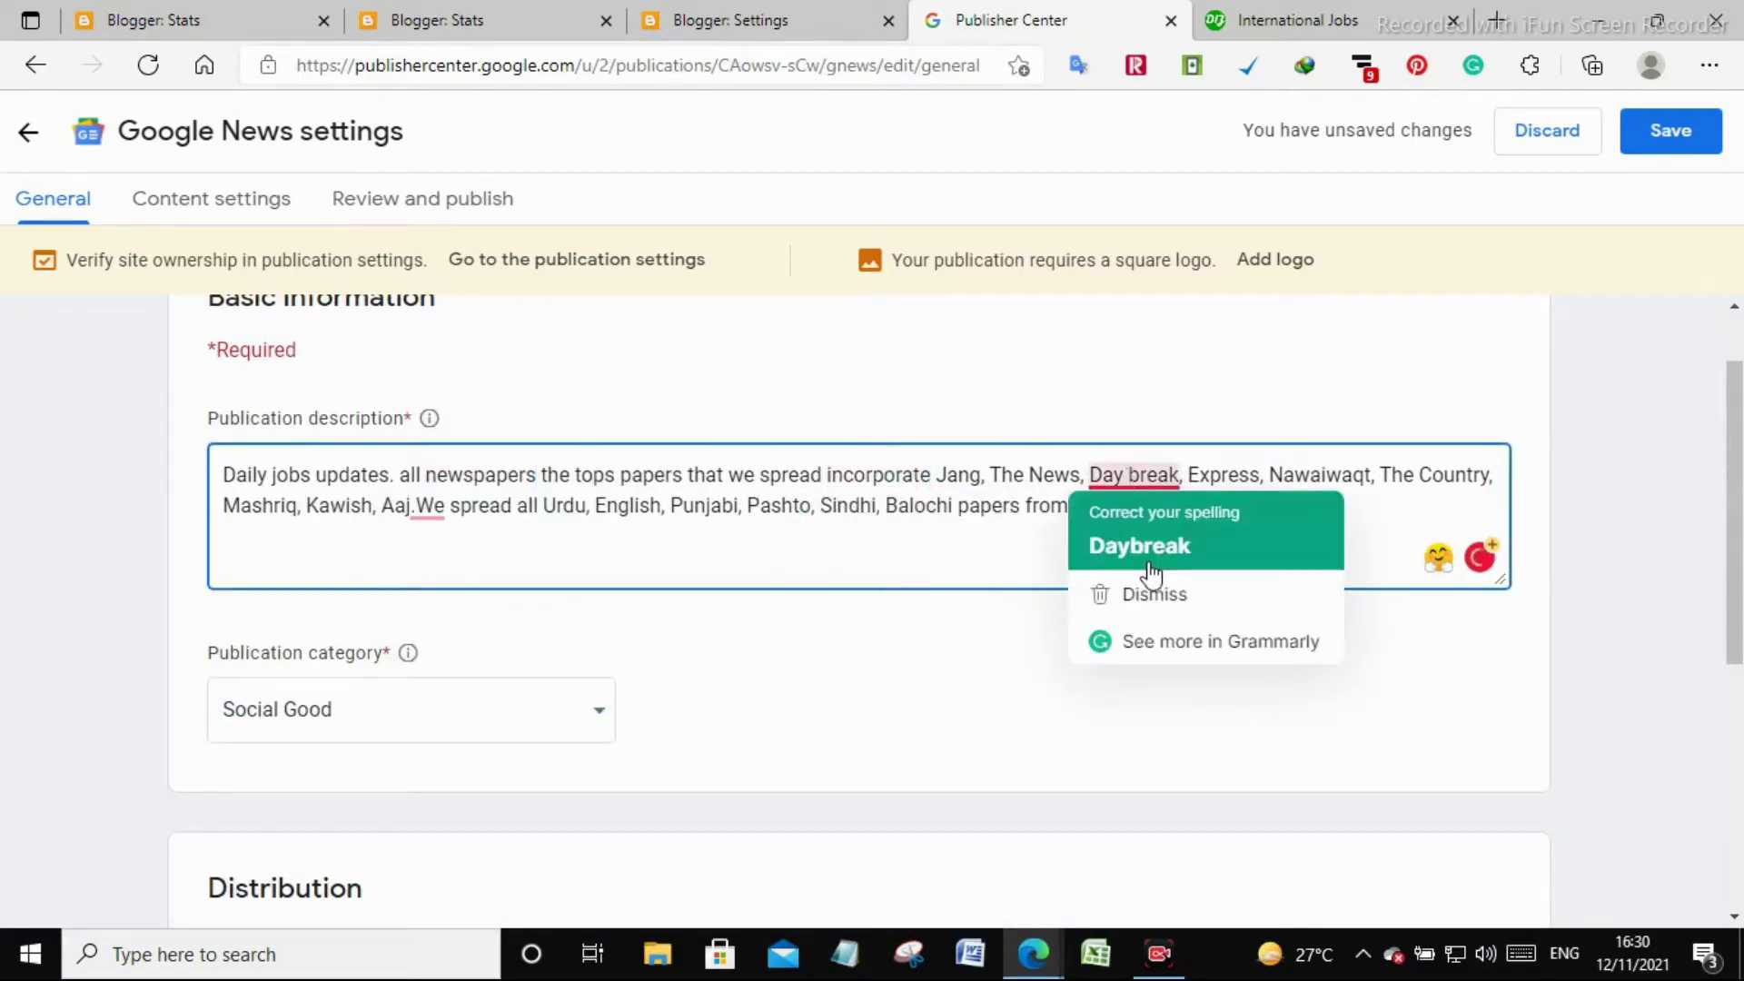
pyautogui.click(1150, 550)
pyautogui.moveTo(430, 520)
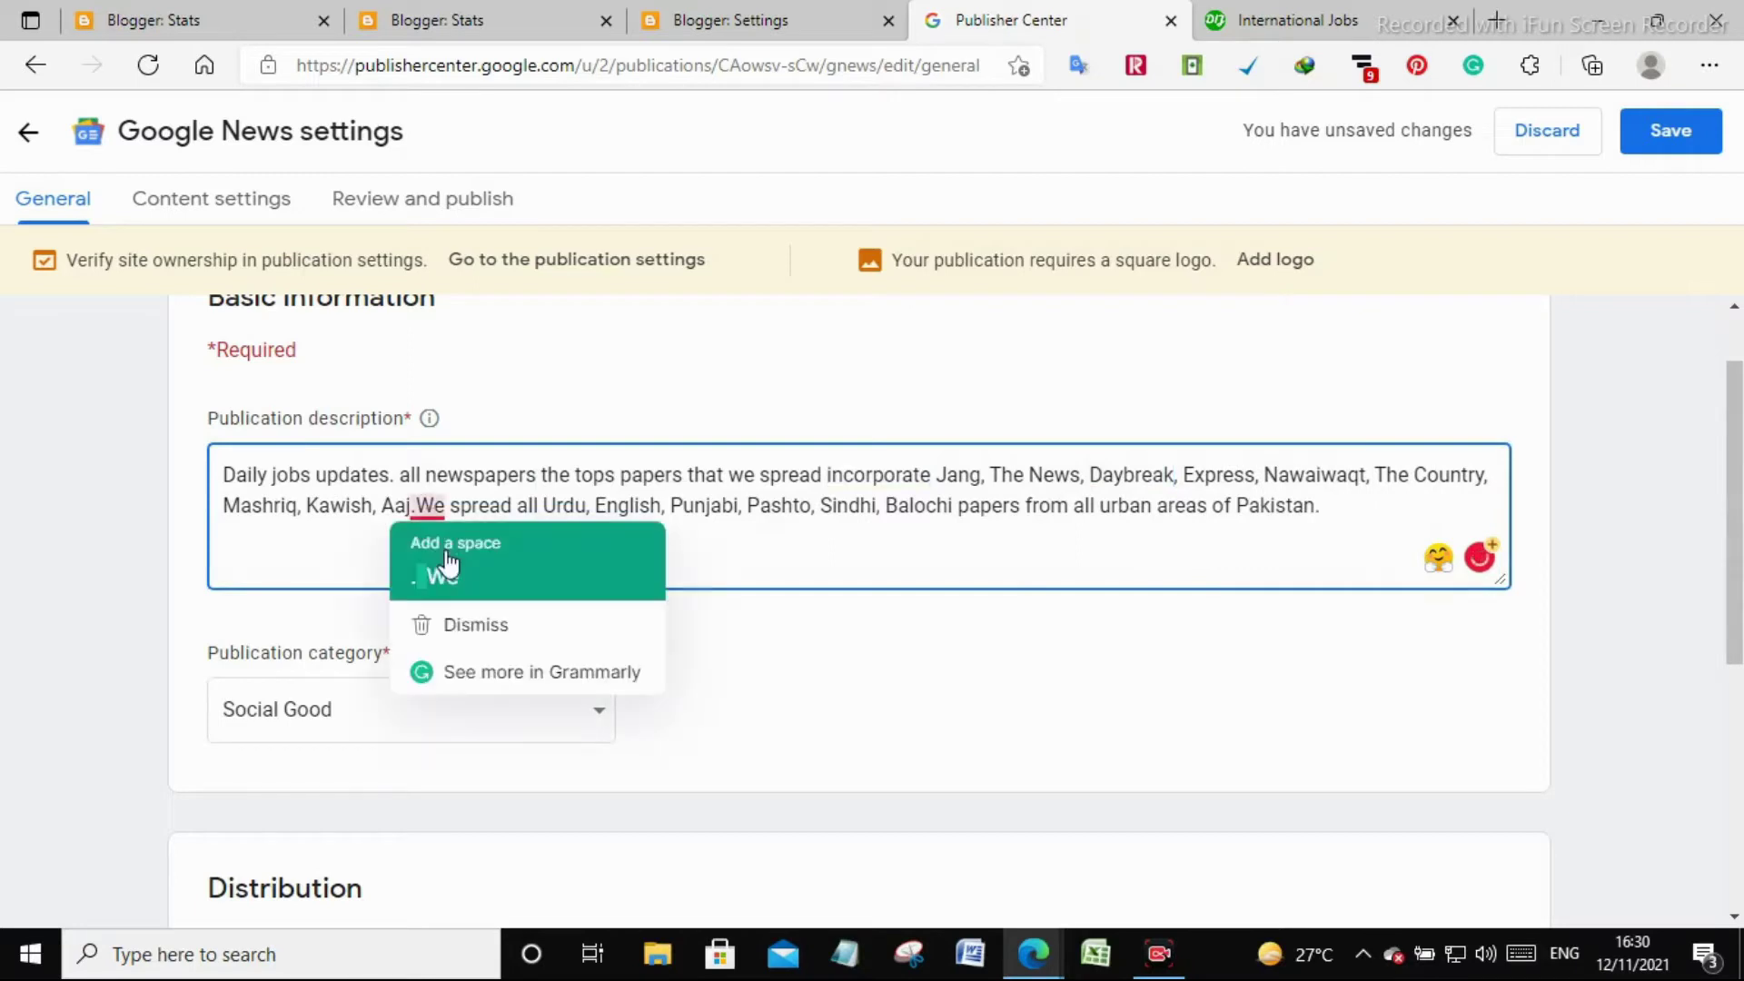
pyautogui.click(448, 549)
pyautogui.scroll(-5, 1214, 731)
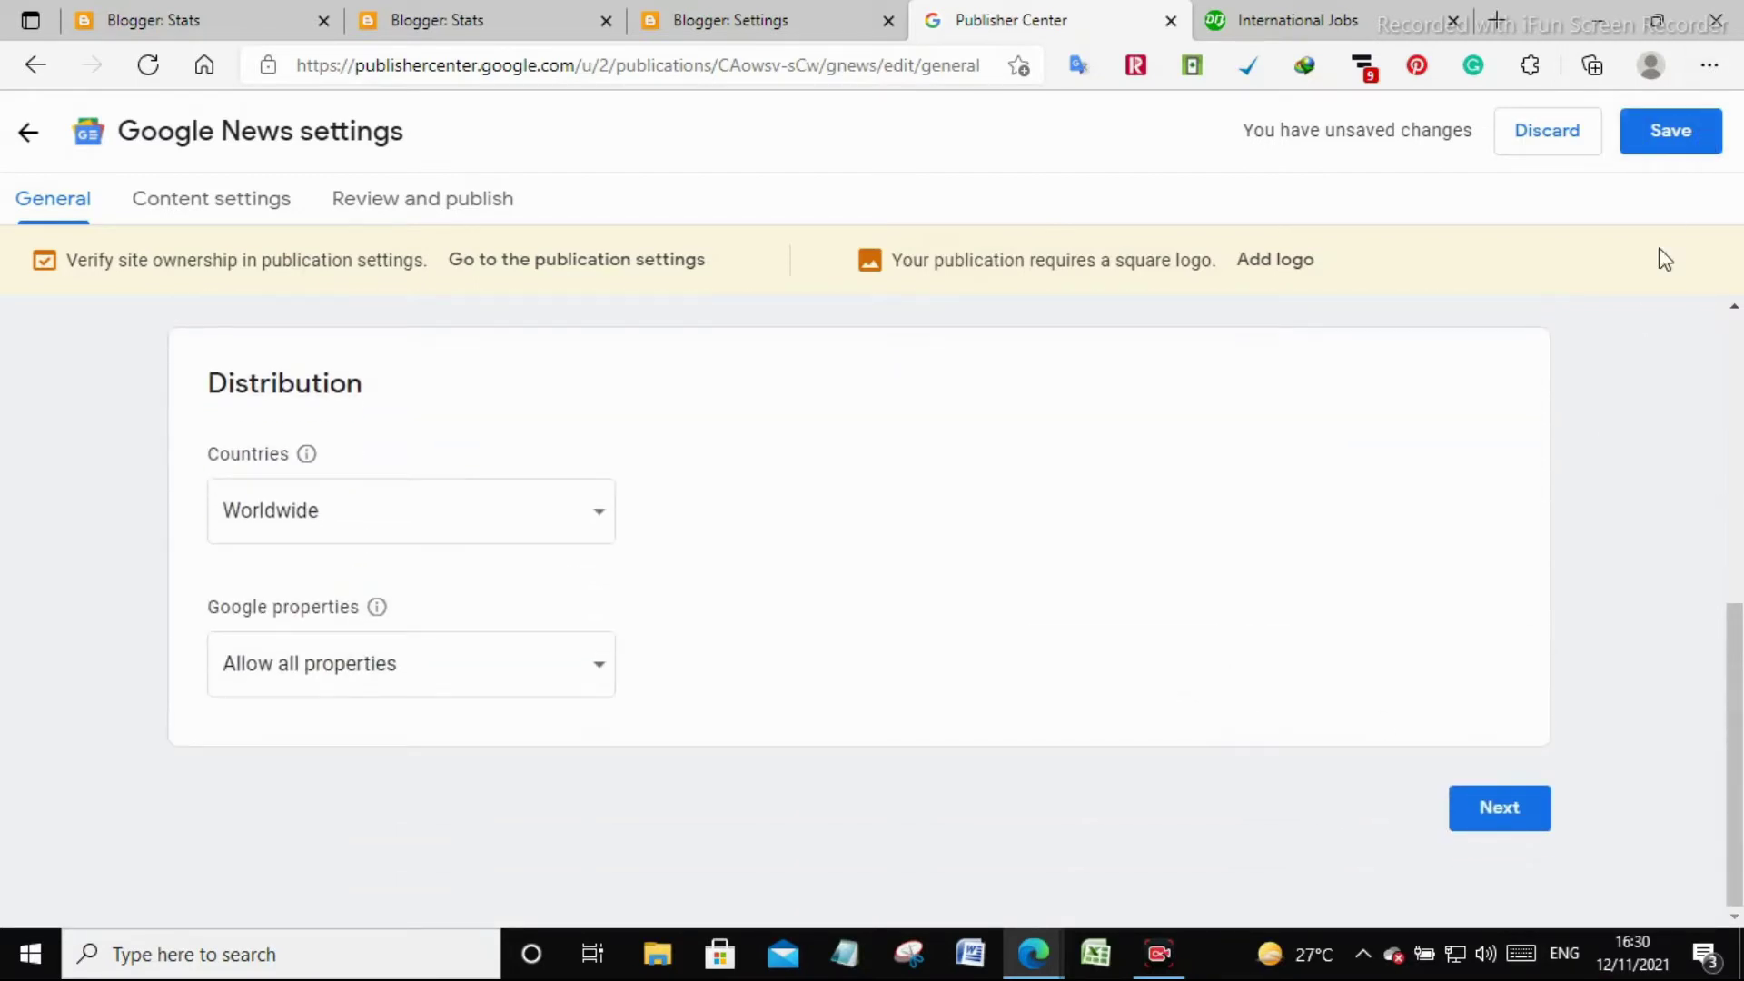
pyautogui.scroll(5, 1396, 669)
pyautogui.scroll(-5, 1397, 660)
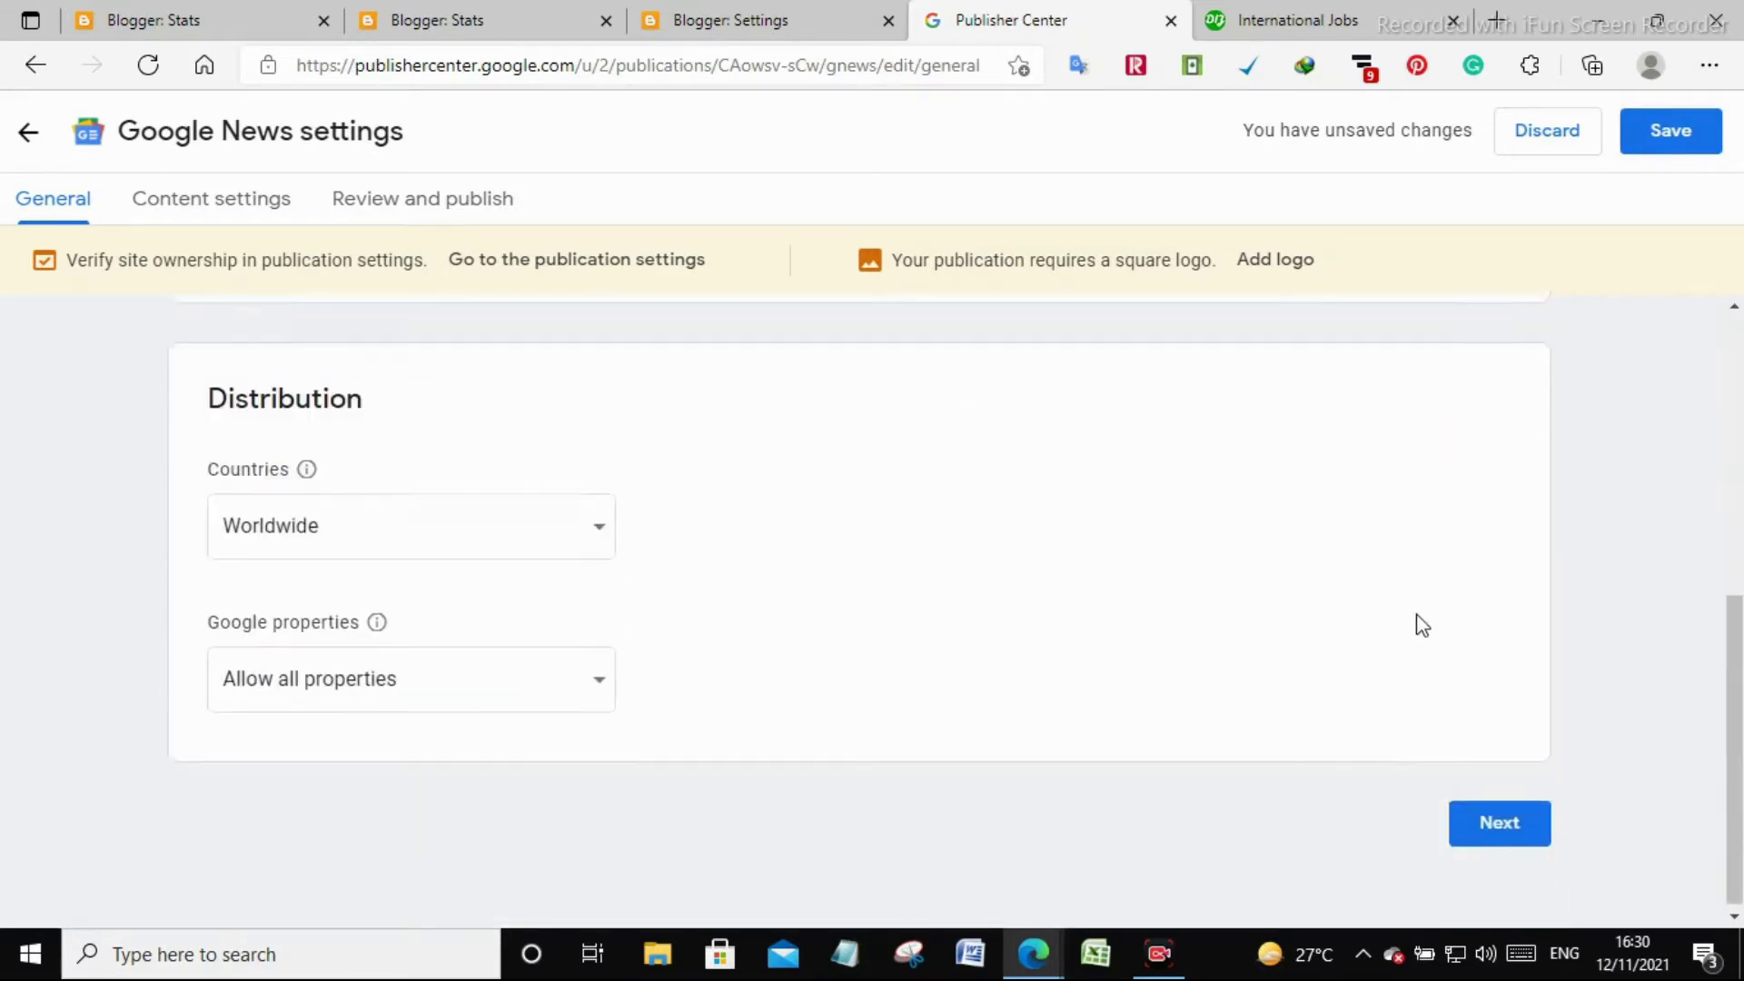
# Save the general publication settings and continue to Content settings
pyautogui.click(1694, 132)
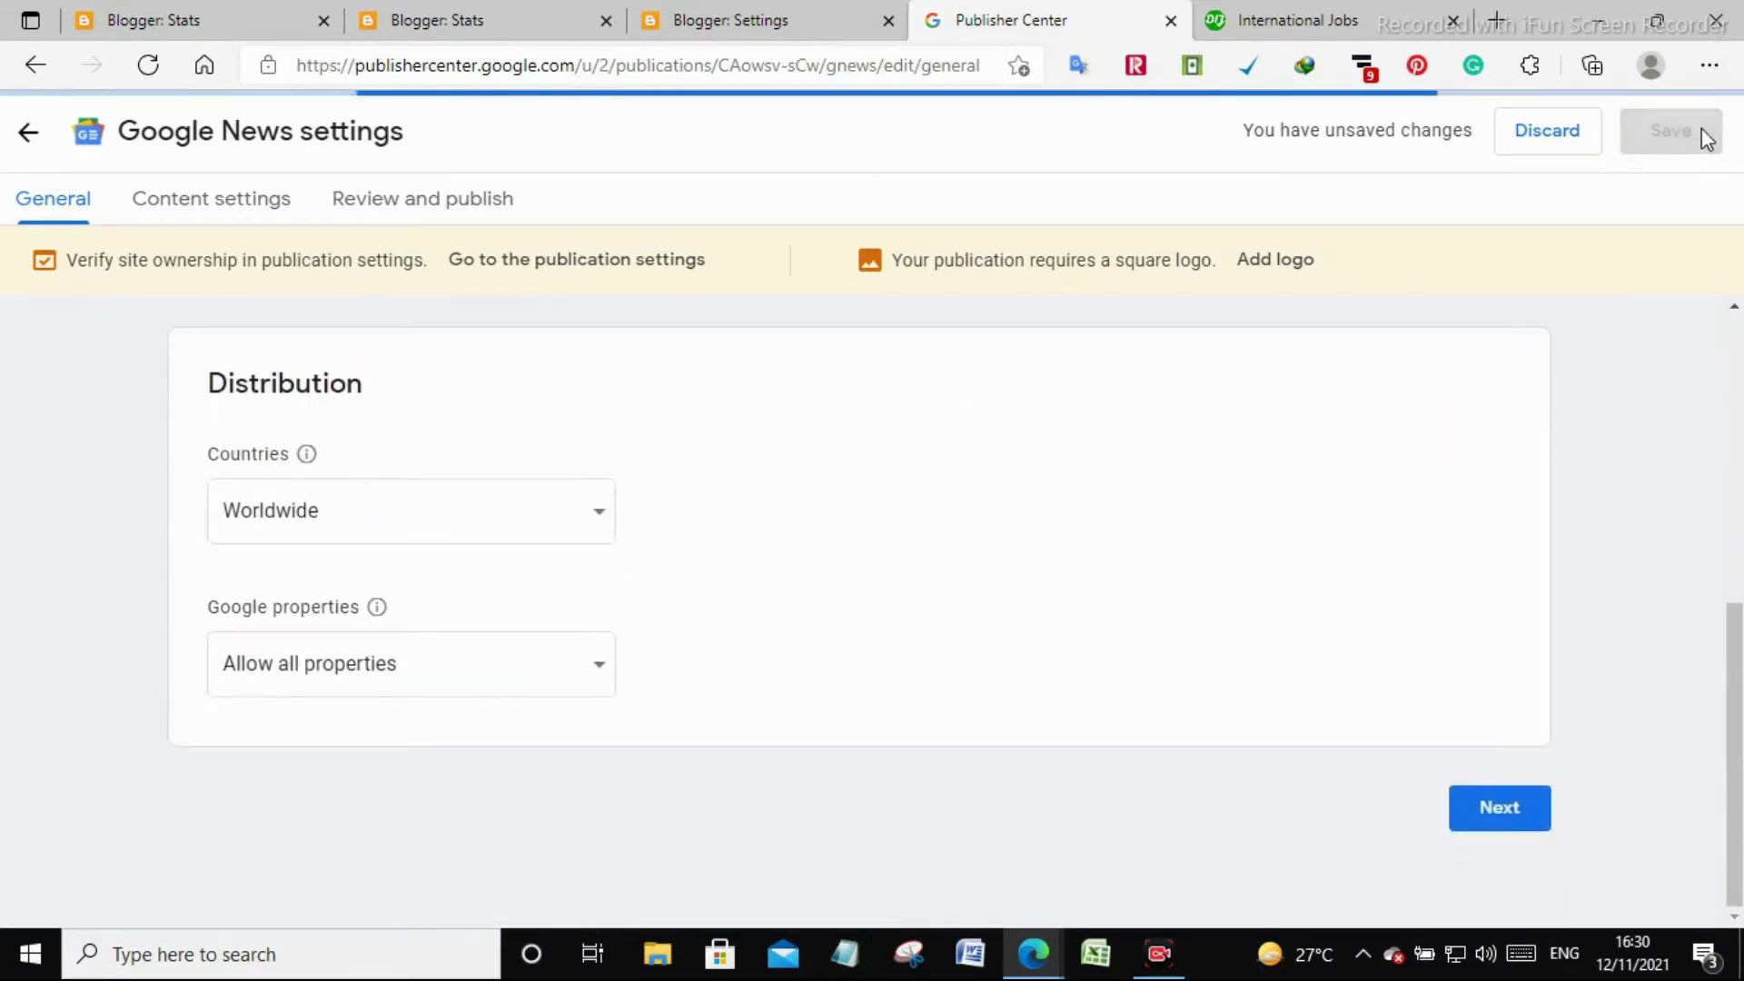
pyautogui.click(1492, 811)
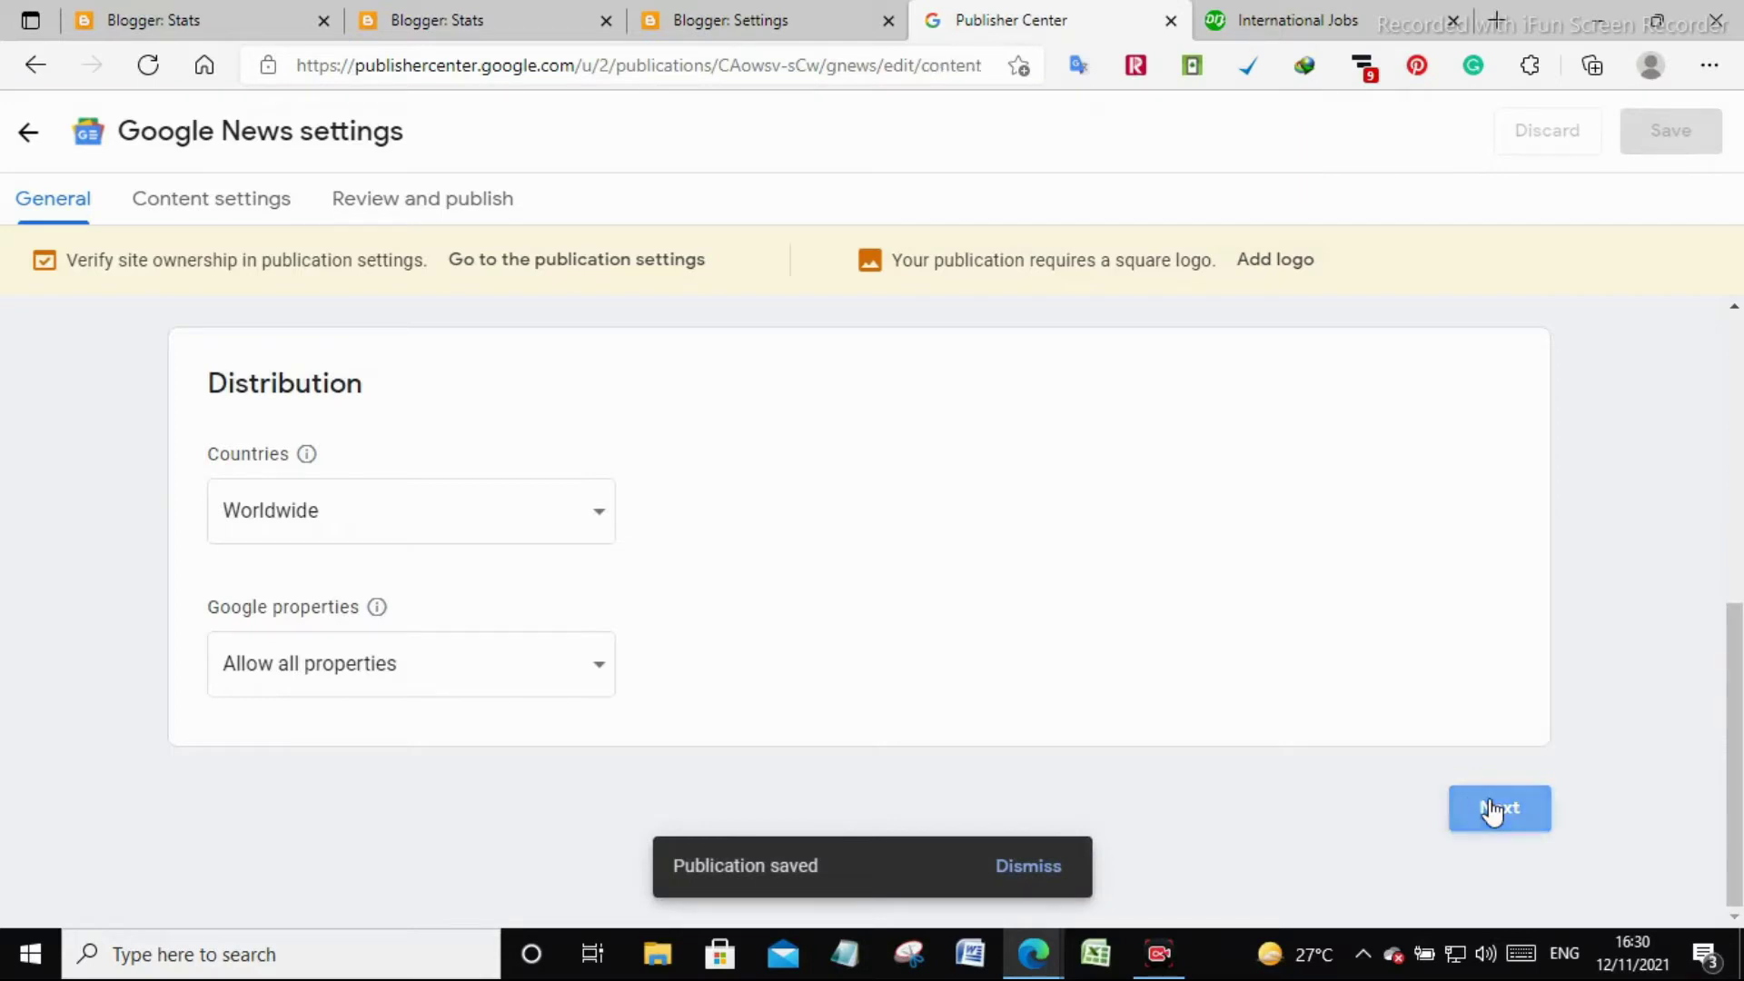
pyautogui.scroll(-3, 436, 549)
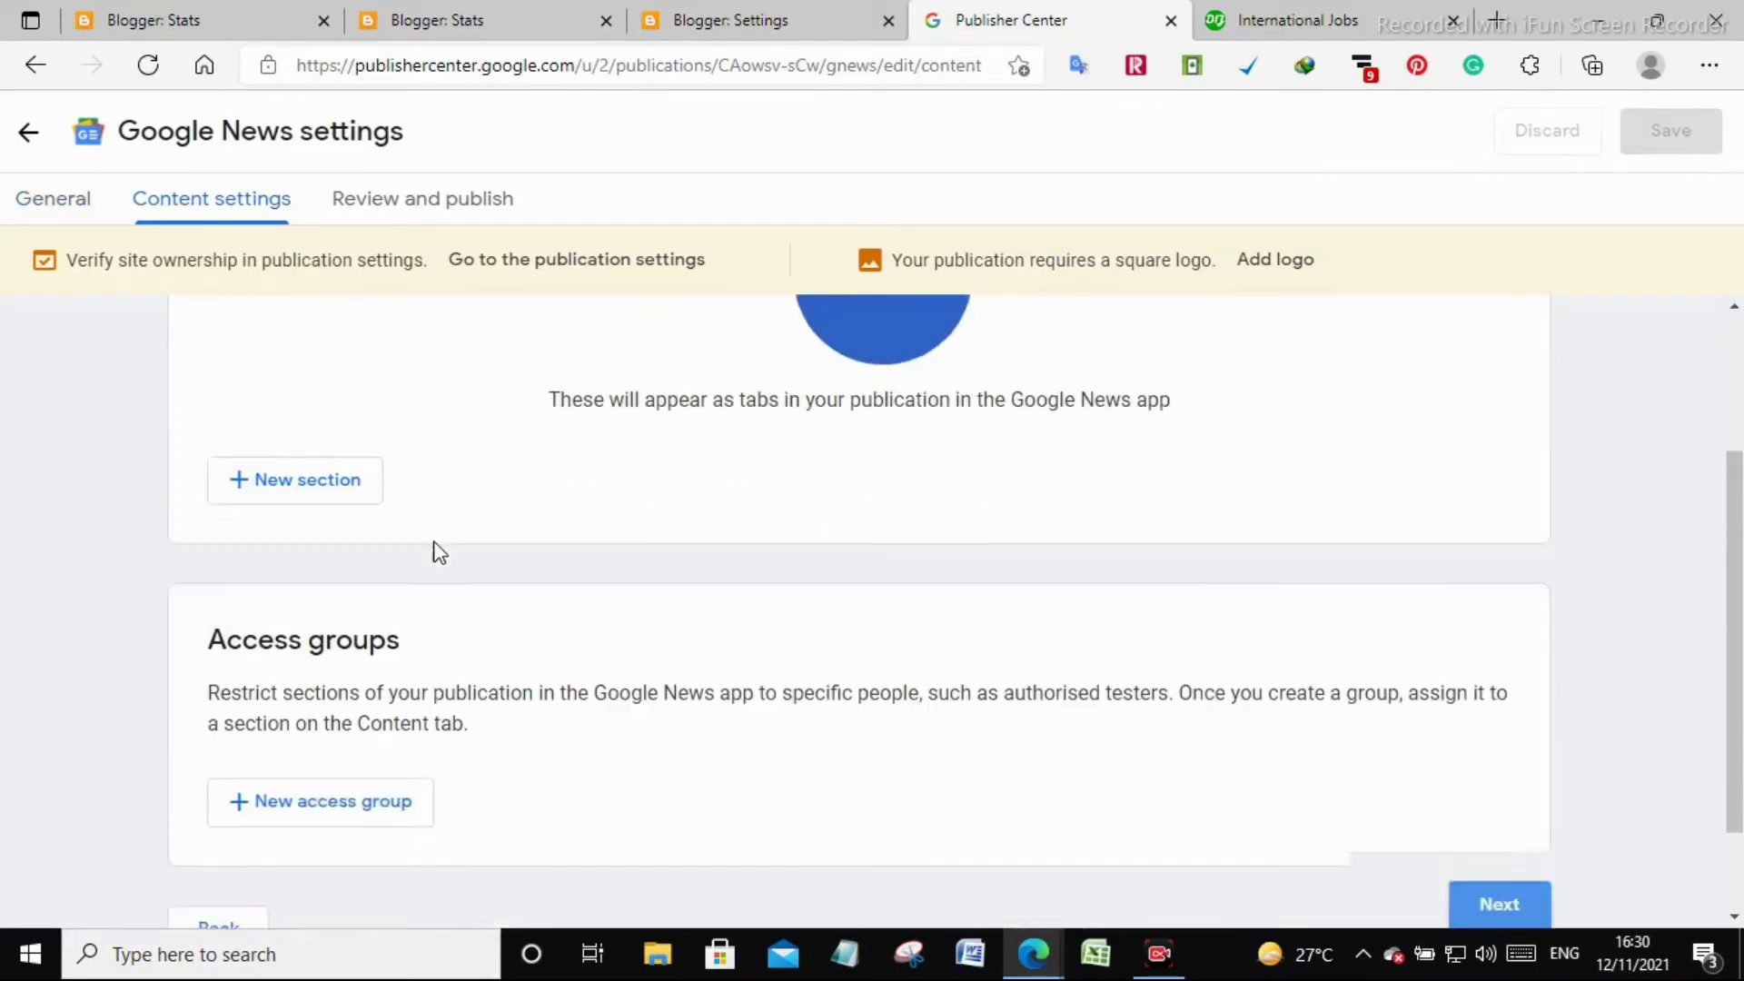
pyautogui.scroll(3, 436, 549)
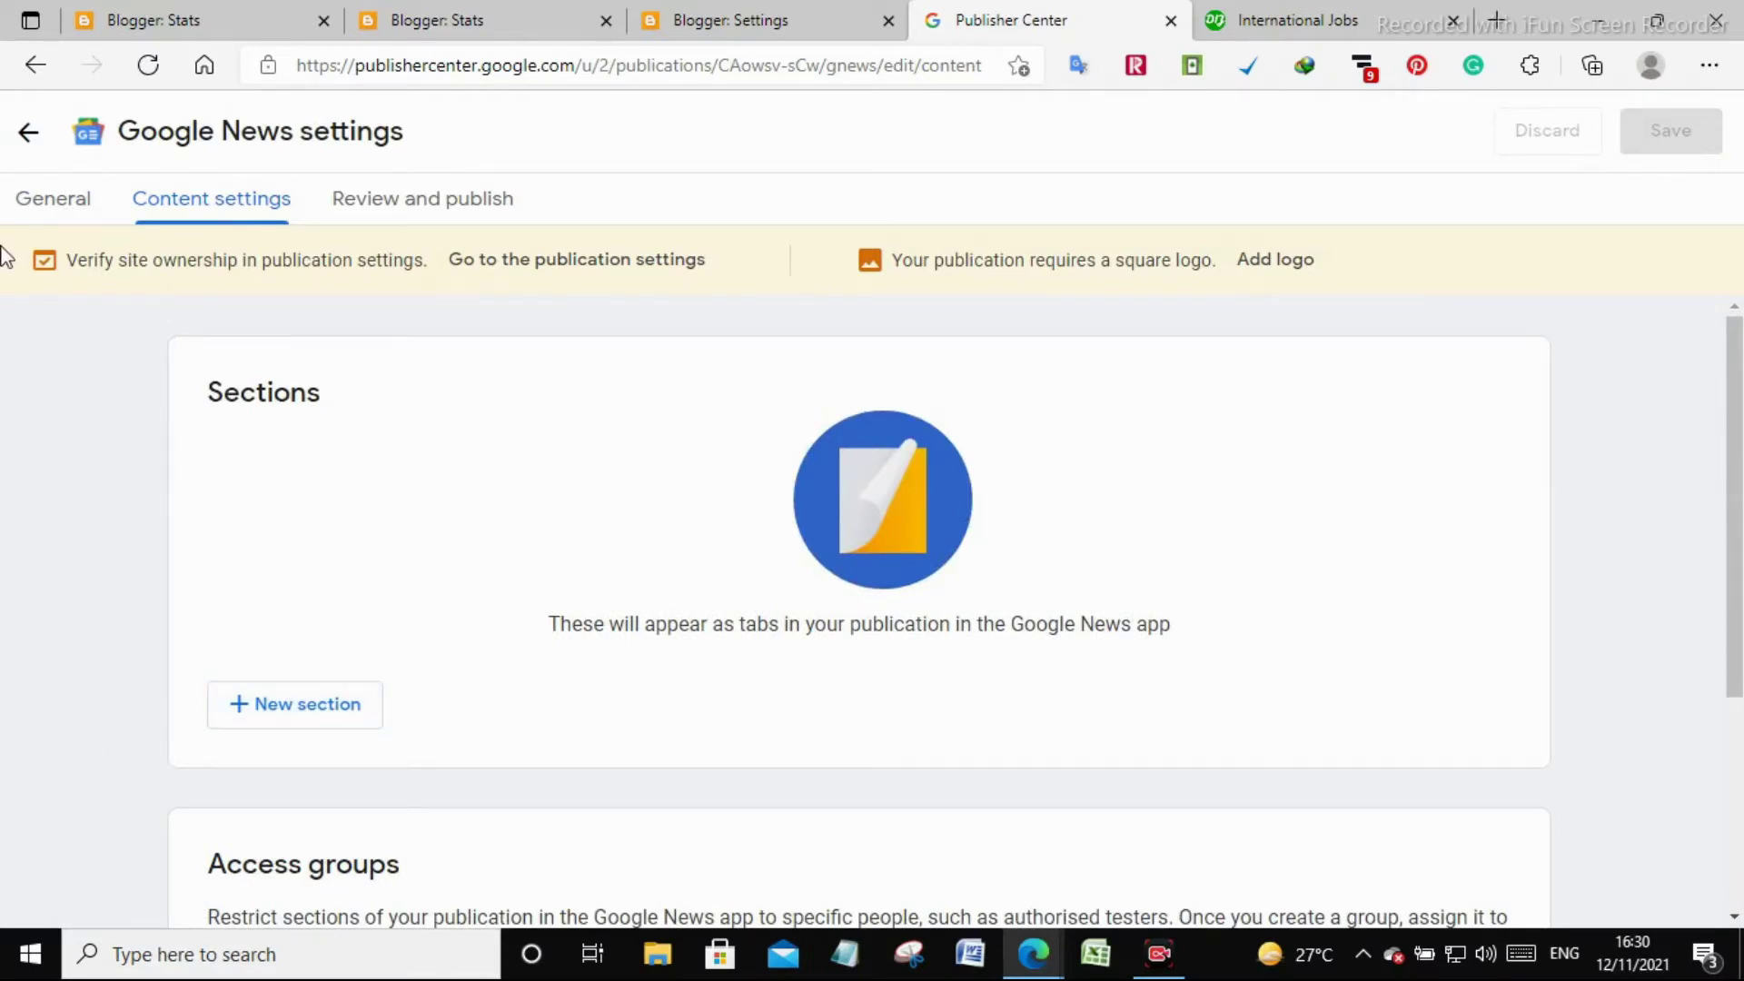
# Start a new section, then bring the FeedBurner window to the front
pyautogui.click(270, 711)
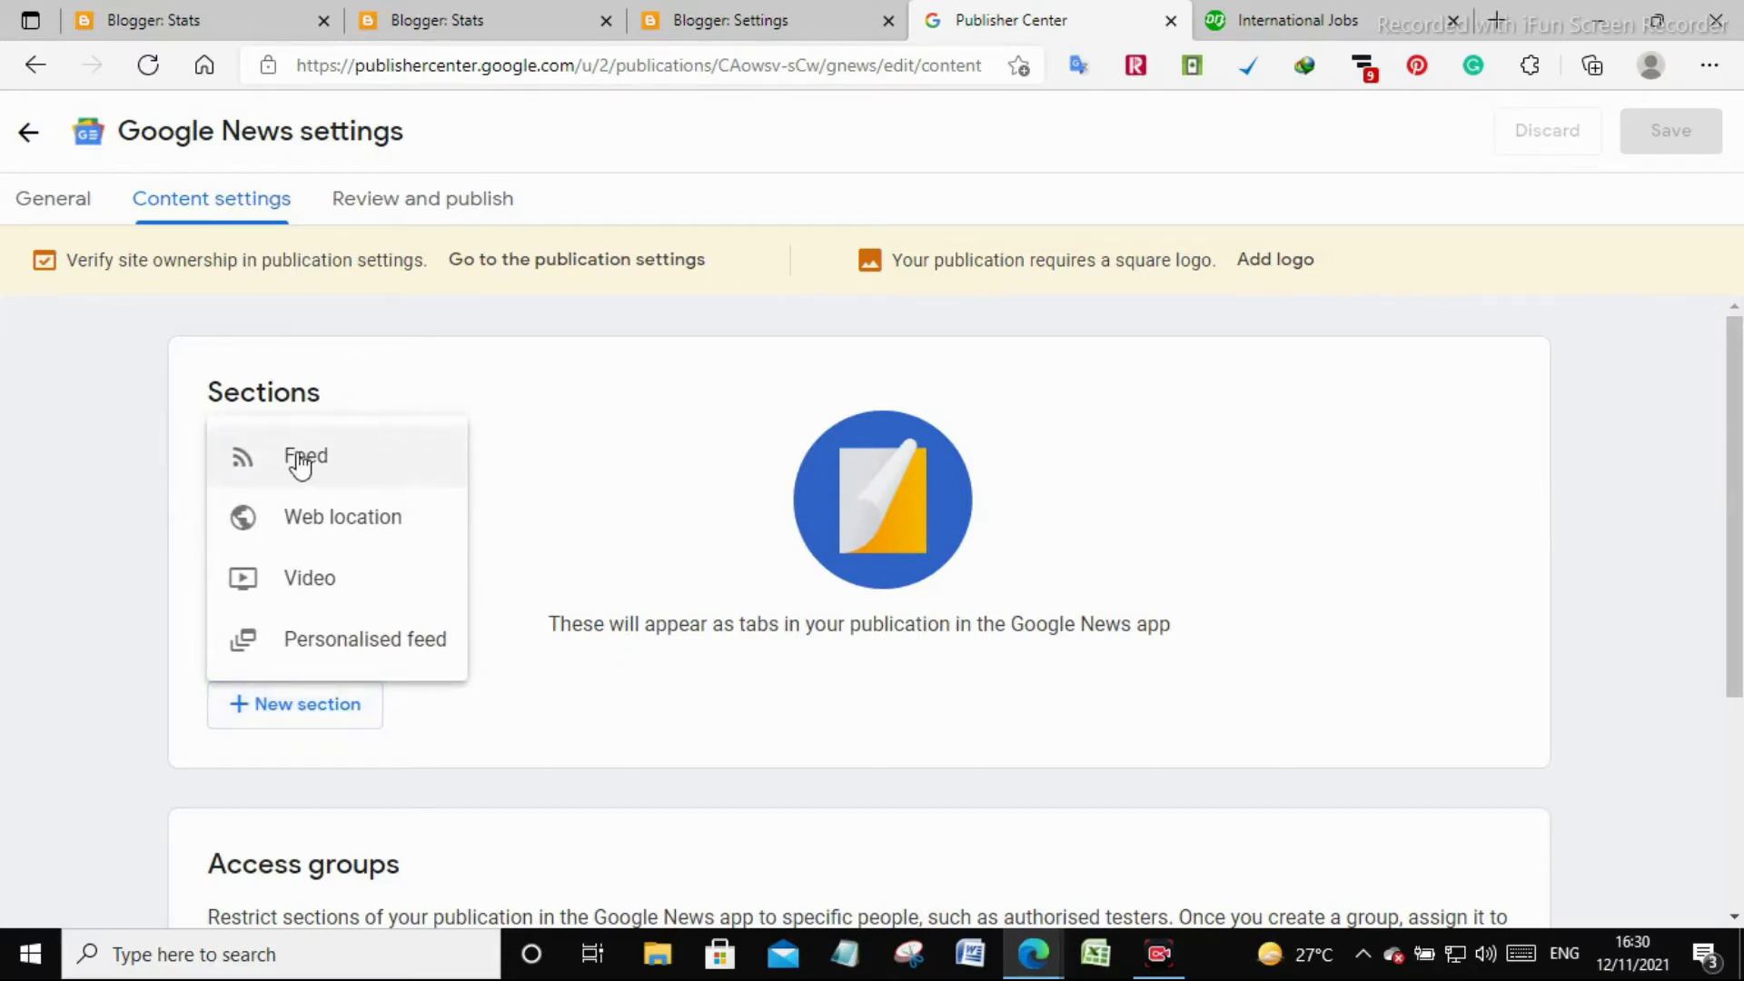
pyautogui.moveTo(1035, 954)
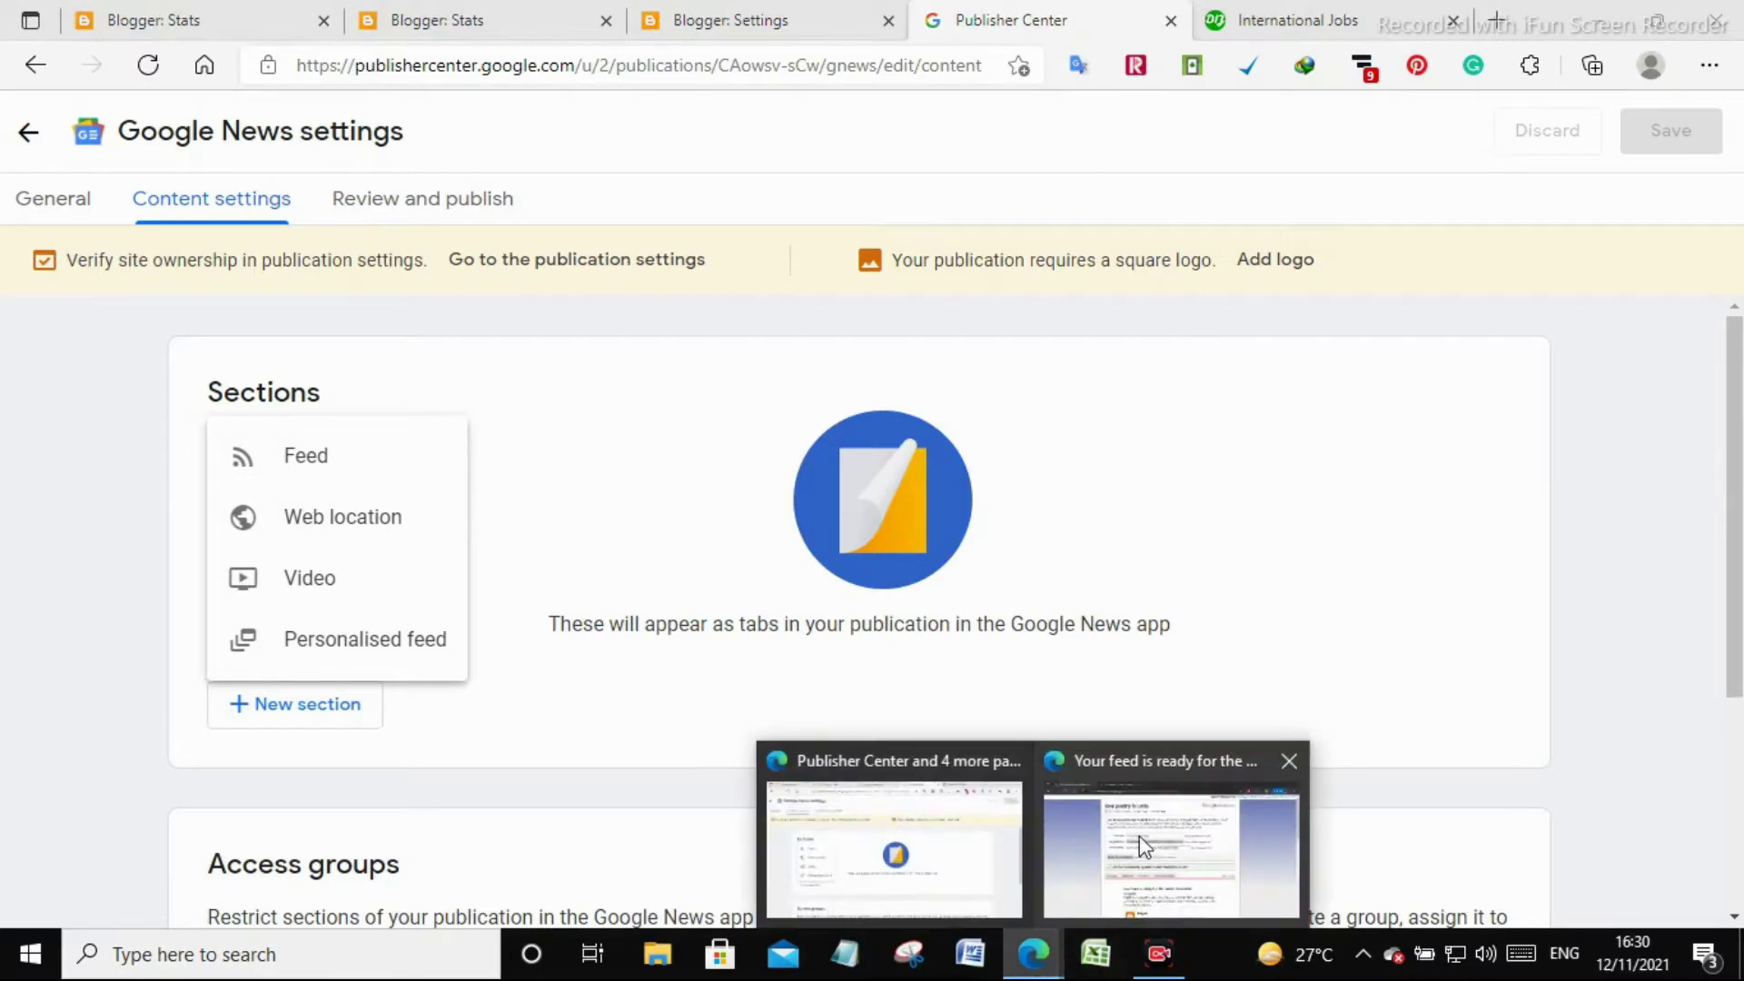
pyautogui.click(1139, 836)
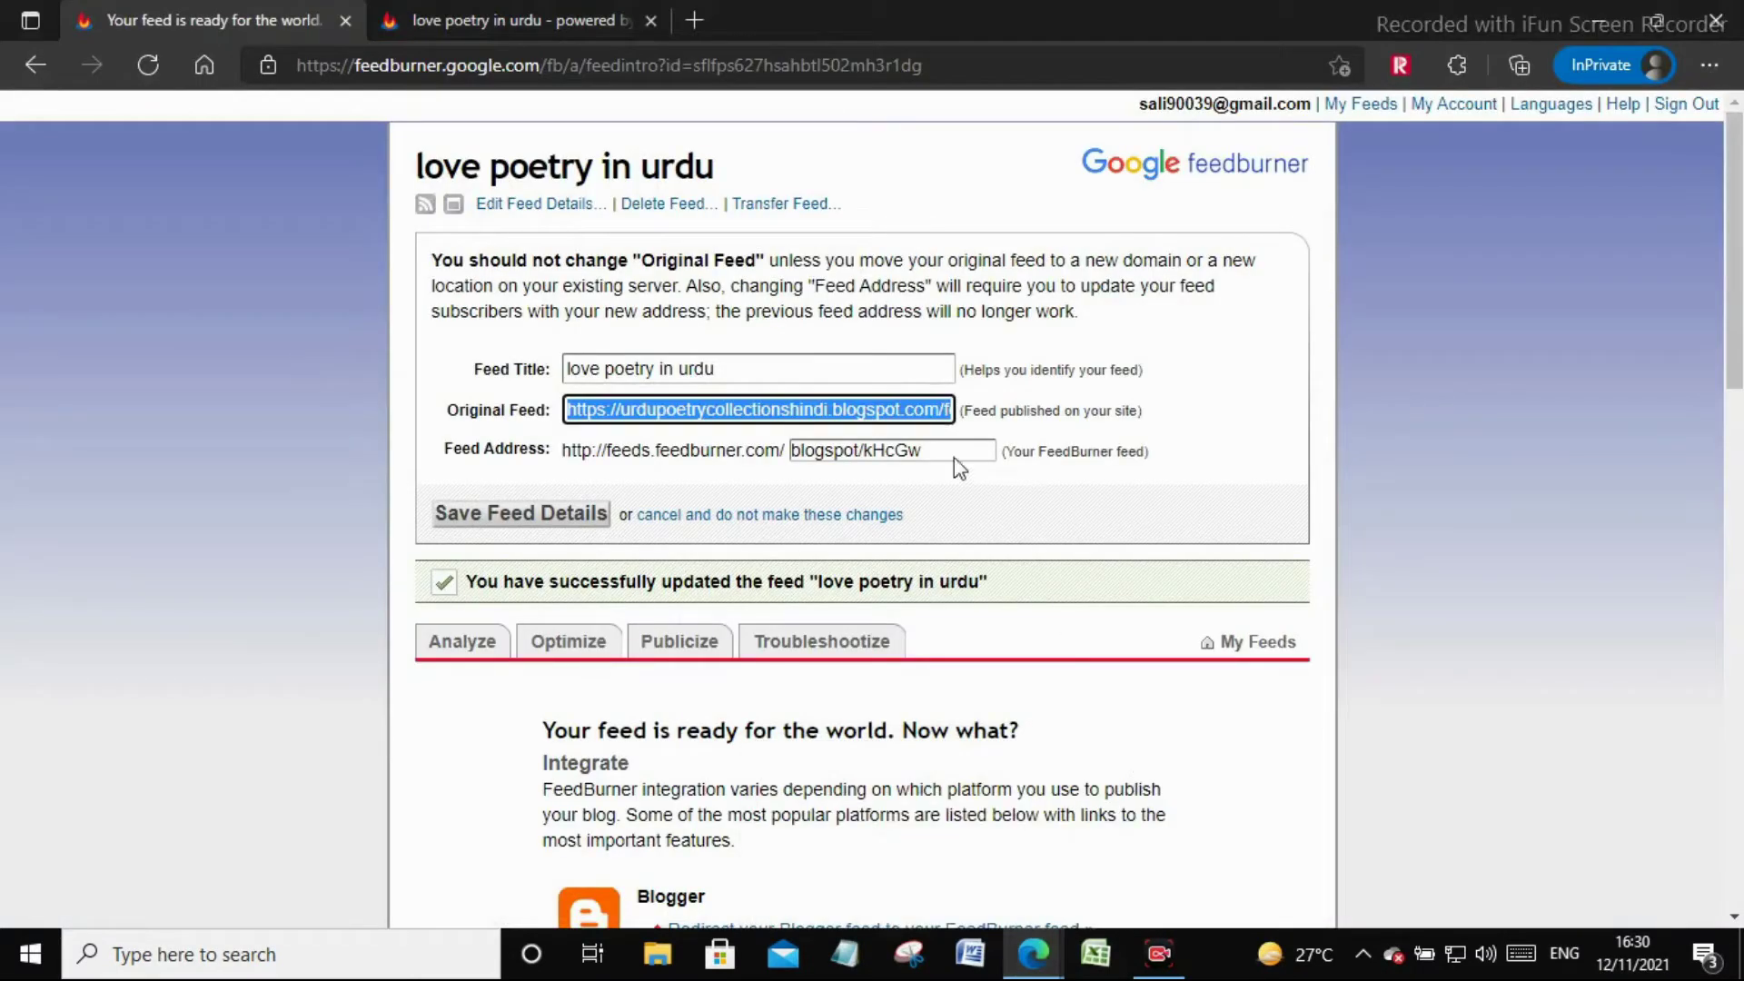
# Open a new tab and close the two old FeedBurner tabs
pyautogui.click(694, 20)
pyautogui.click(337, 22)
pyautogui.click(343, 21)
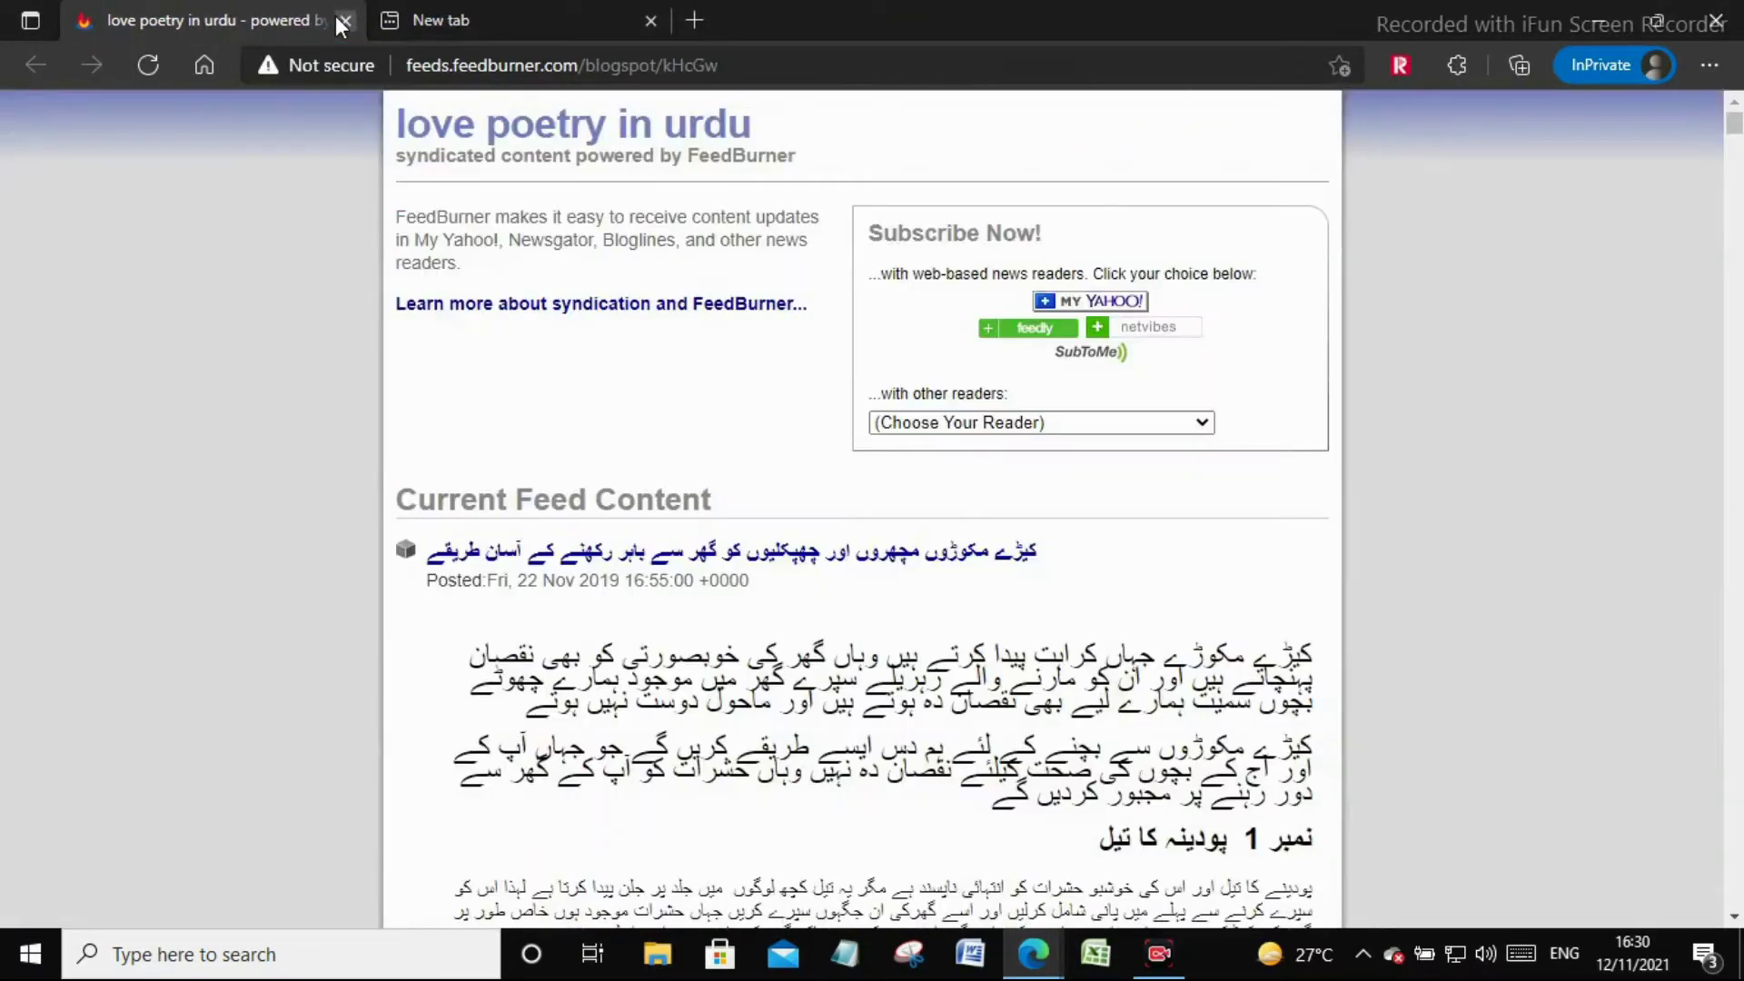
pyautogui.click(343, 22)
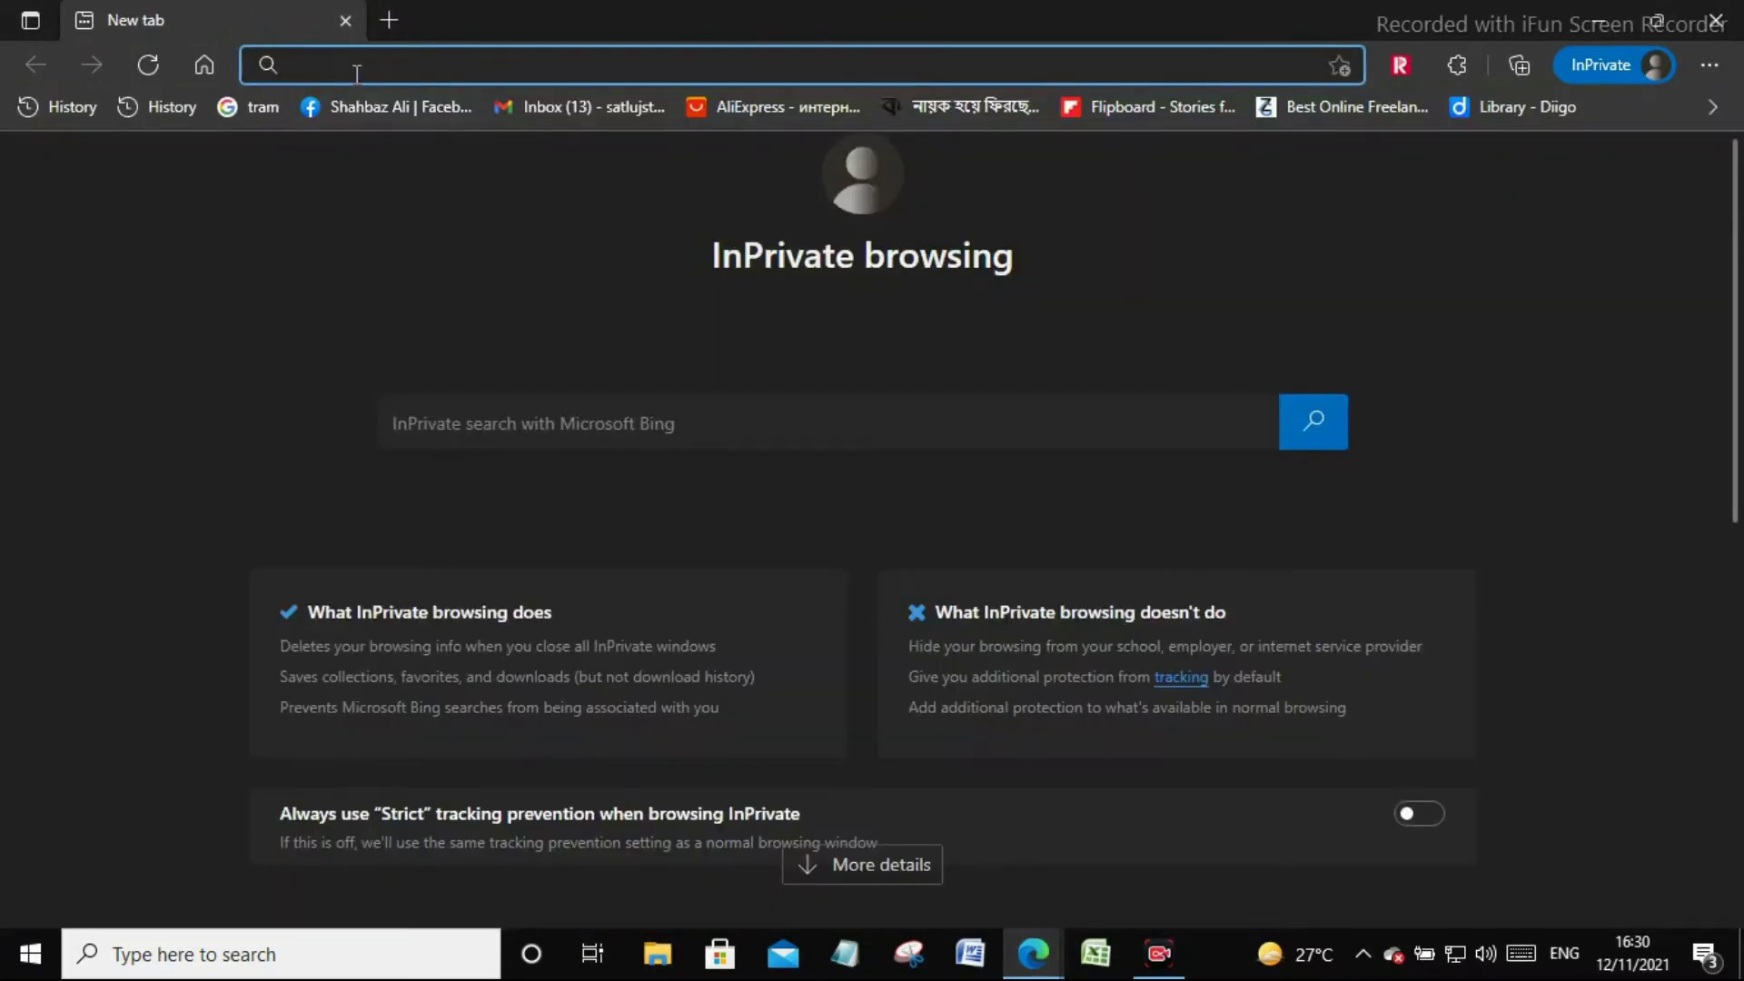
# Search Google for feedburner and open the FeedBurner site
pyautogui.write('g')
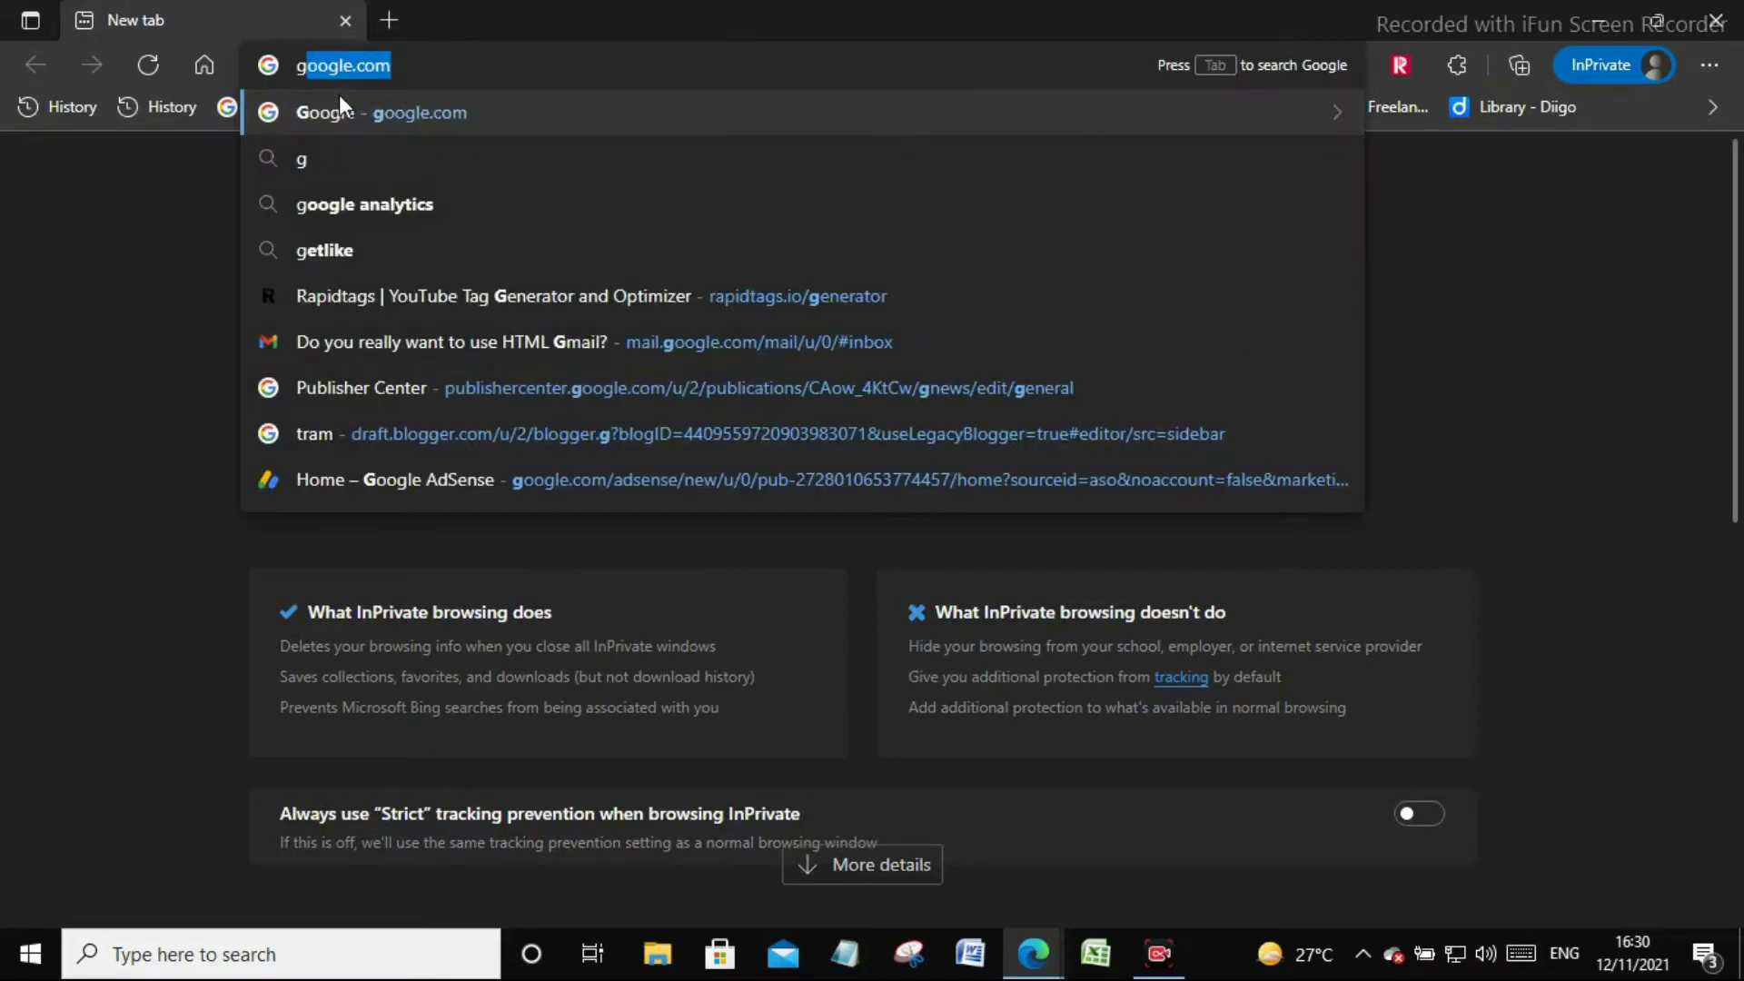
pyautogui.press('Return')
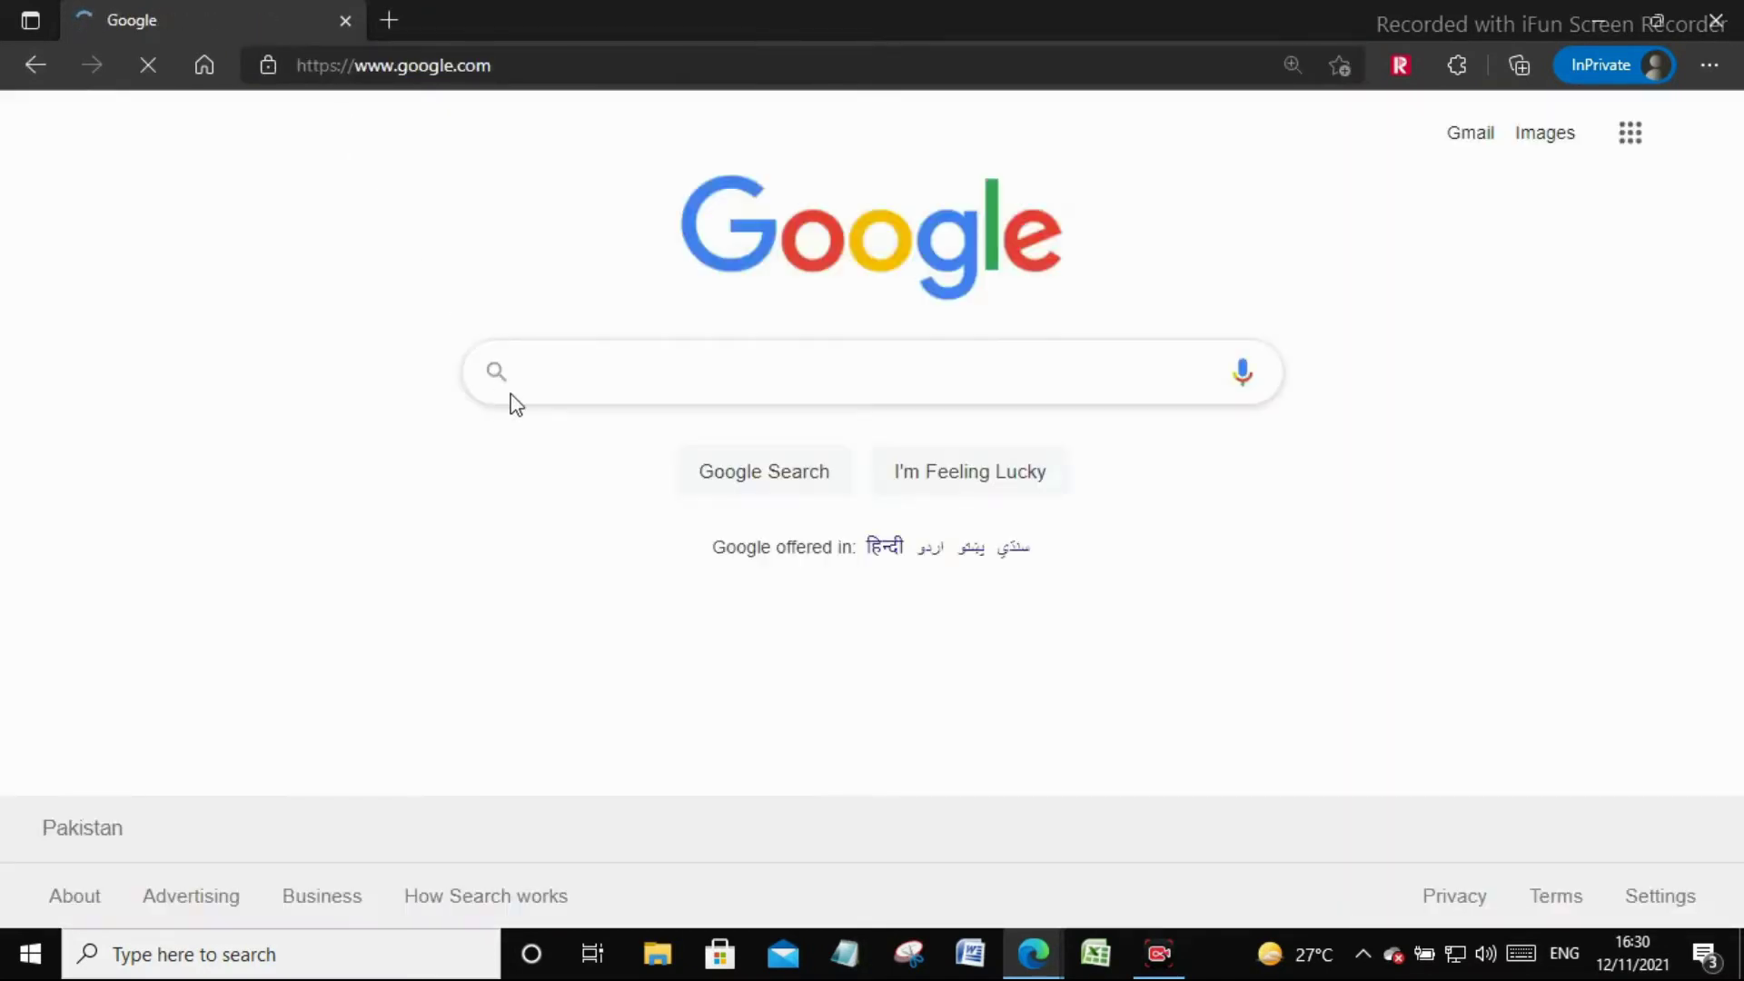
pyautogui.write('feedburner')
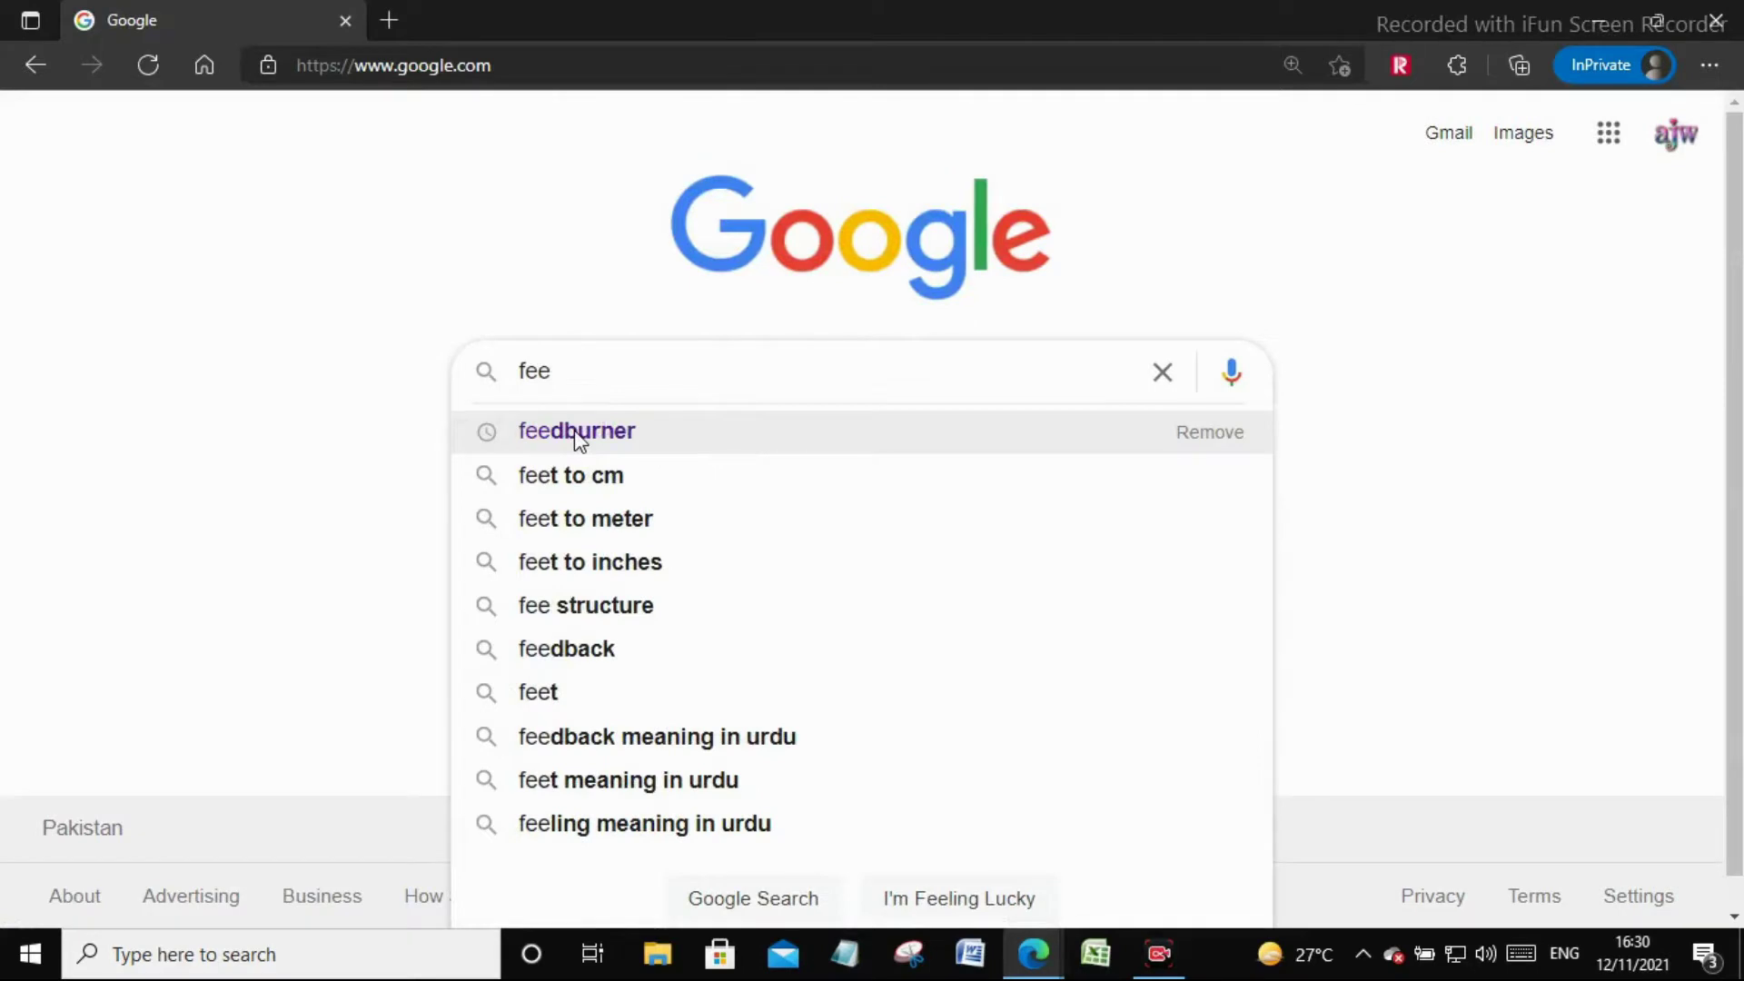
pyautogui.click(579, 433)
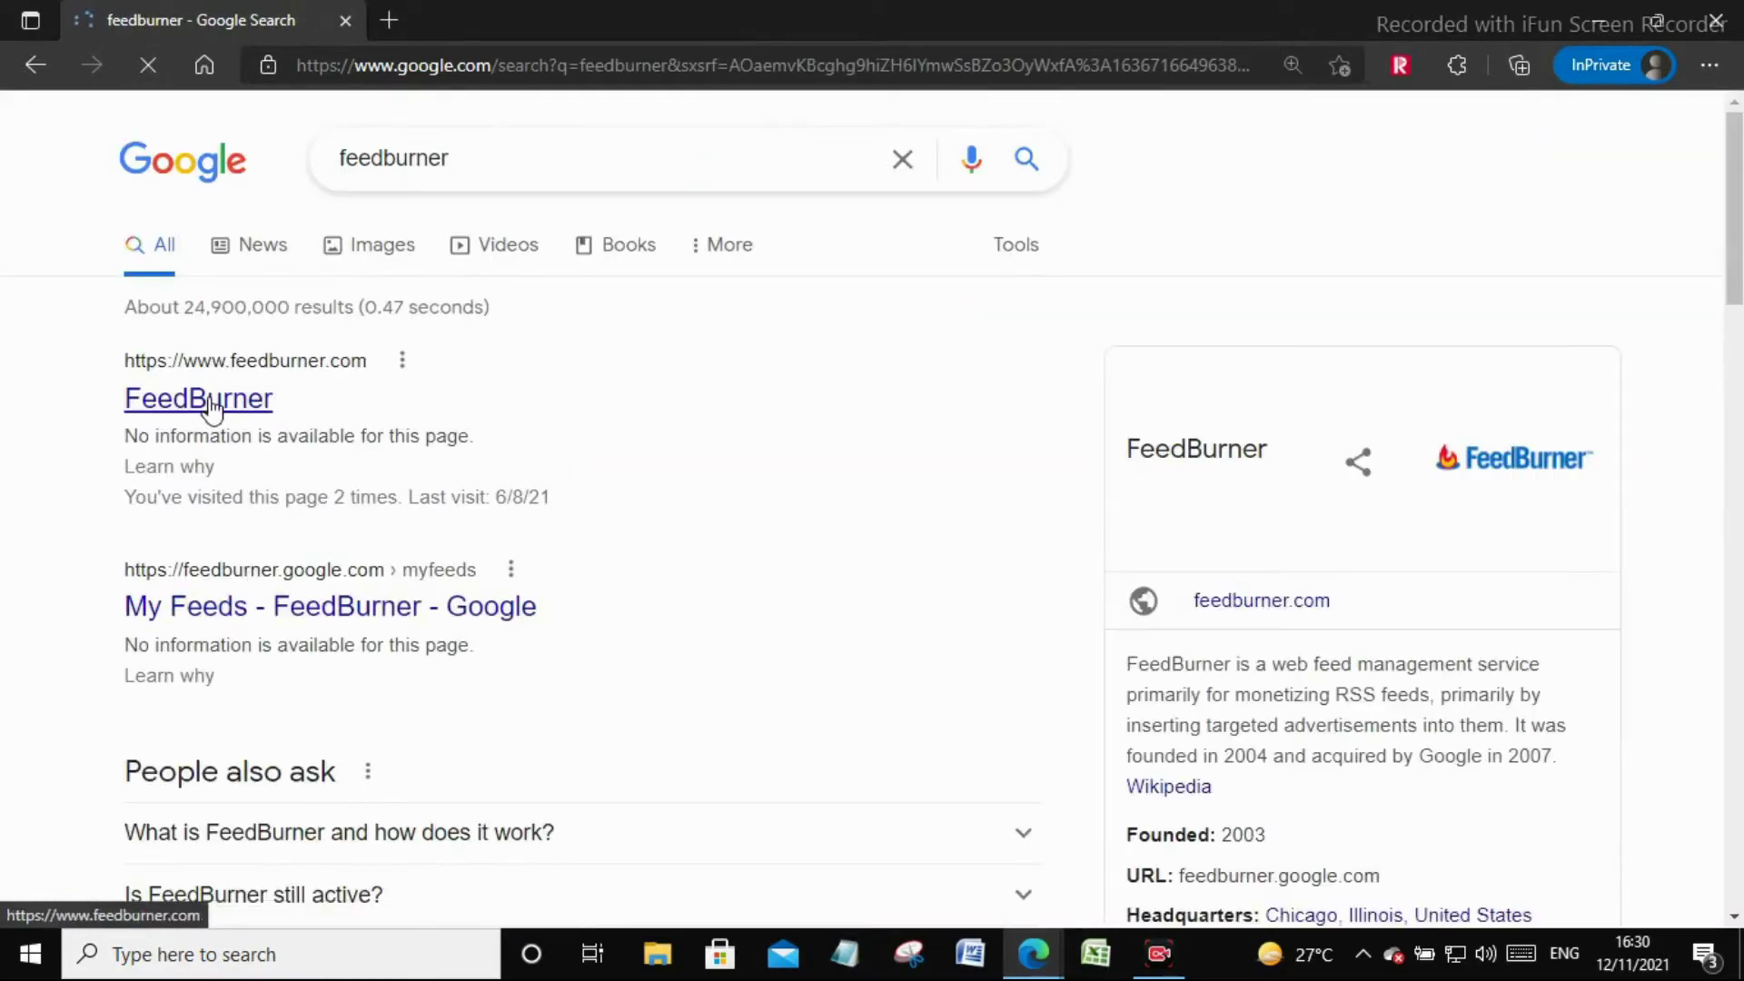
pyautogui.click(212, 408)
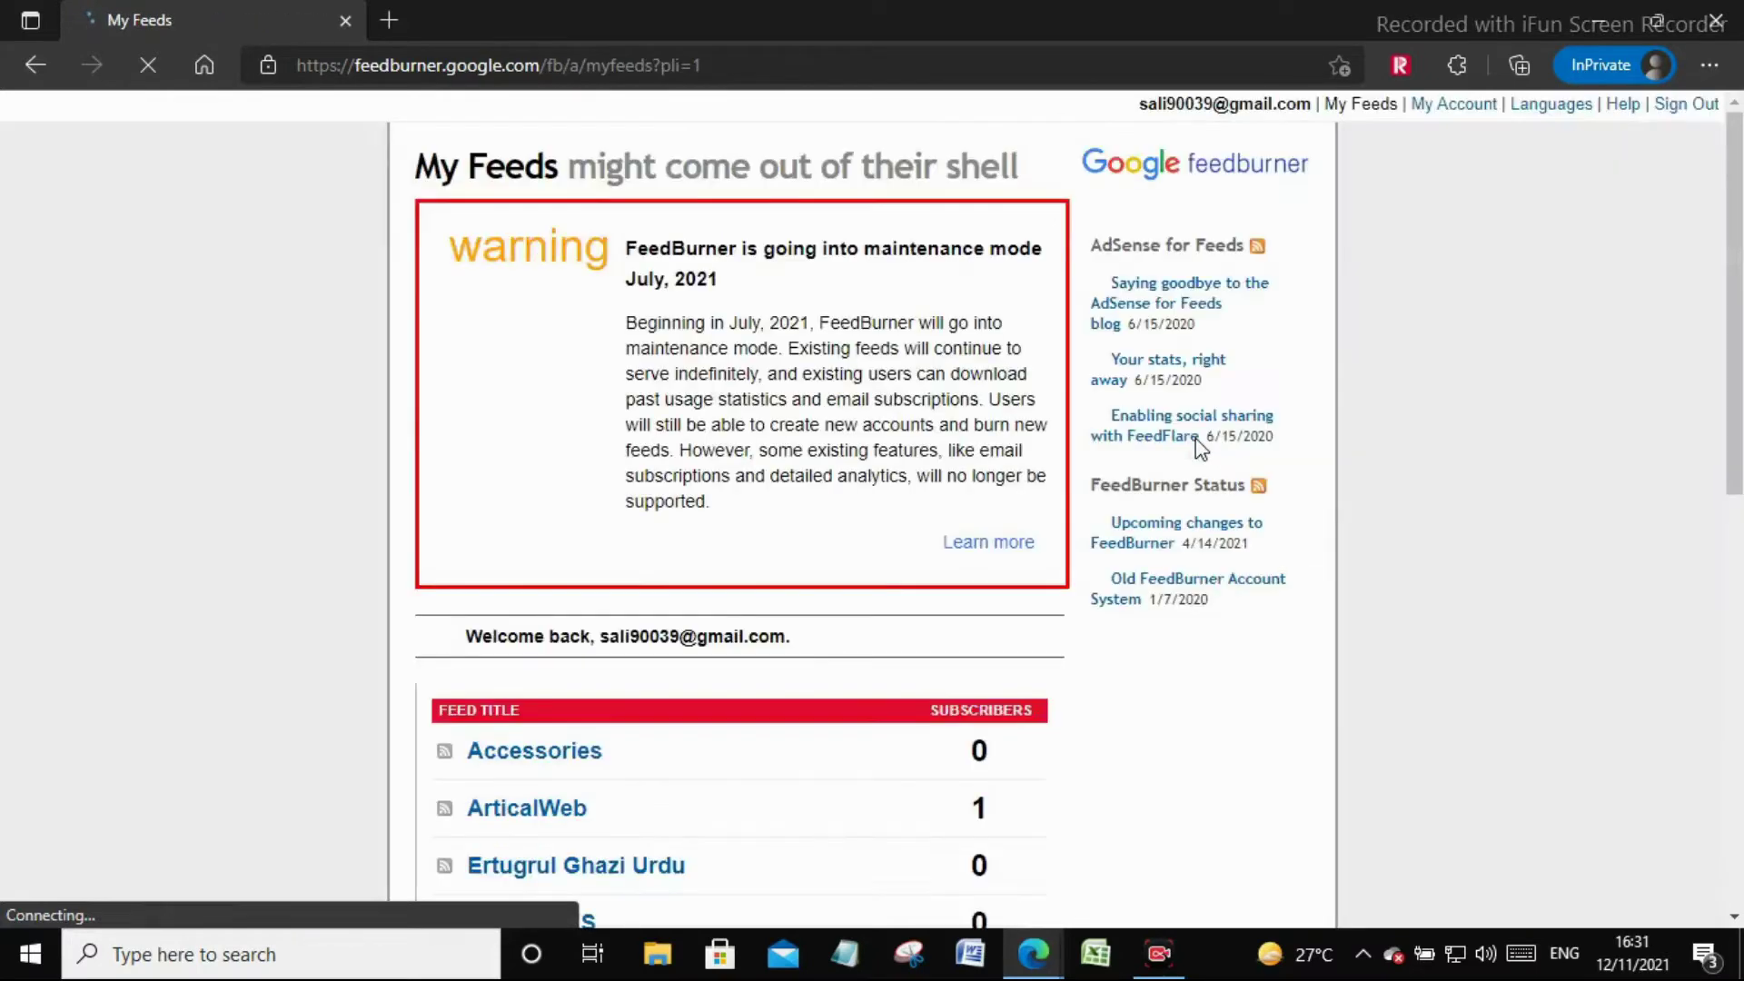
# Look through the My Feeds list and focus the Burn a feed address box
pyautogui.scroll(-5, 1108, 465)
pyautogui.scroll(-2, 1109, 468)
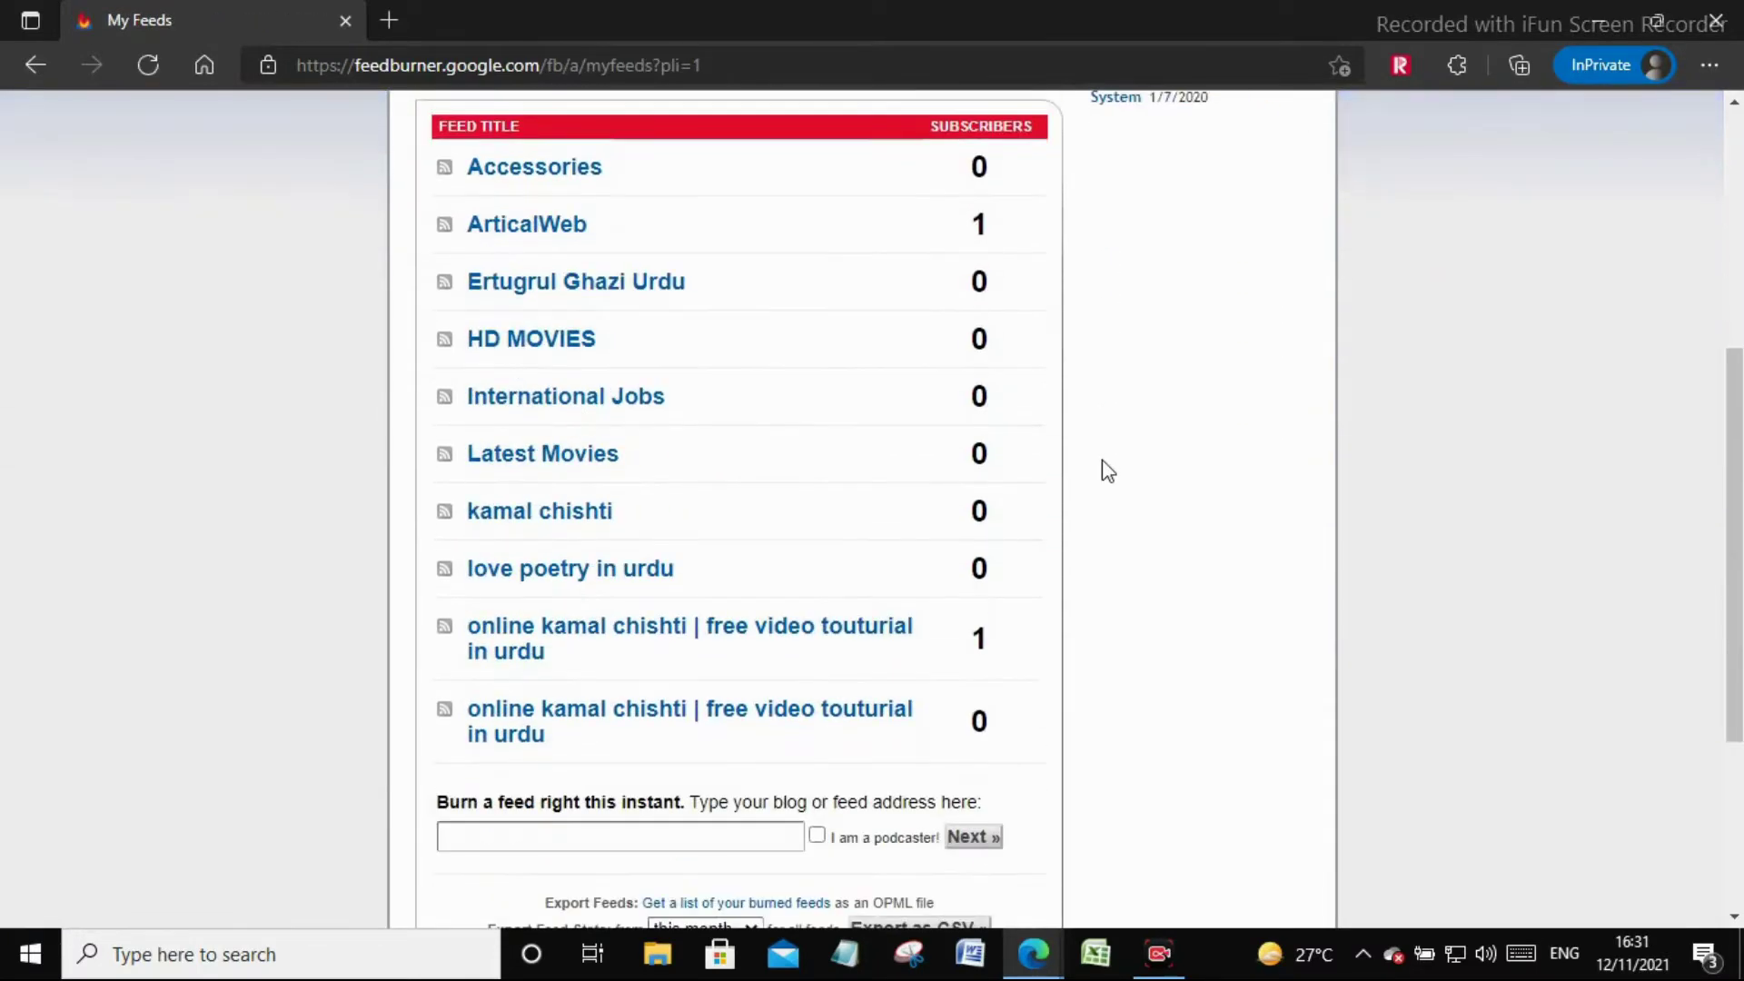
pyautogui.scroll(2, 1108, 470)
pyautogui.scroll(-6, 1108, 470)
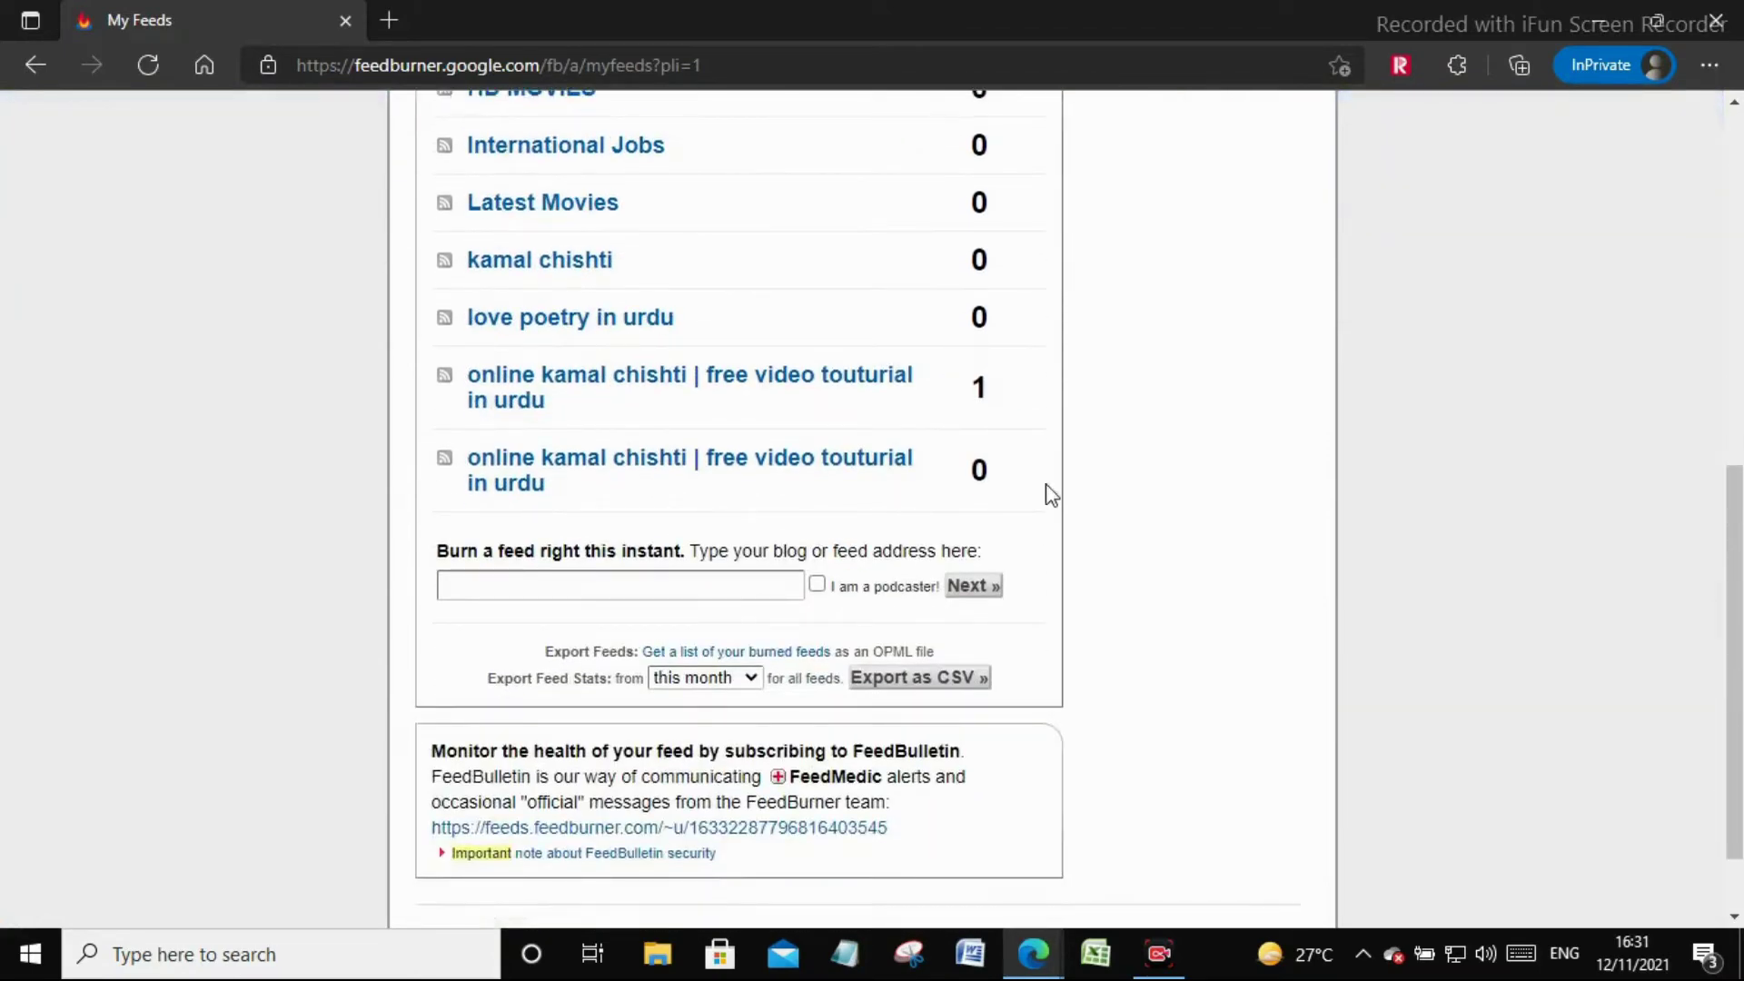
pyautogui.click(659, 585)
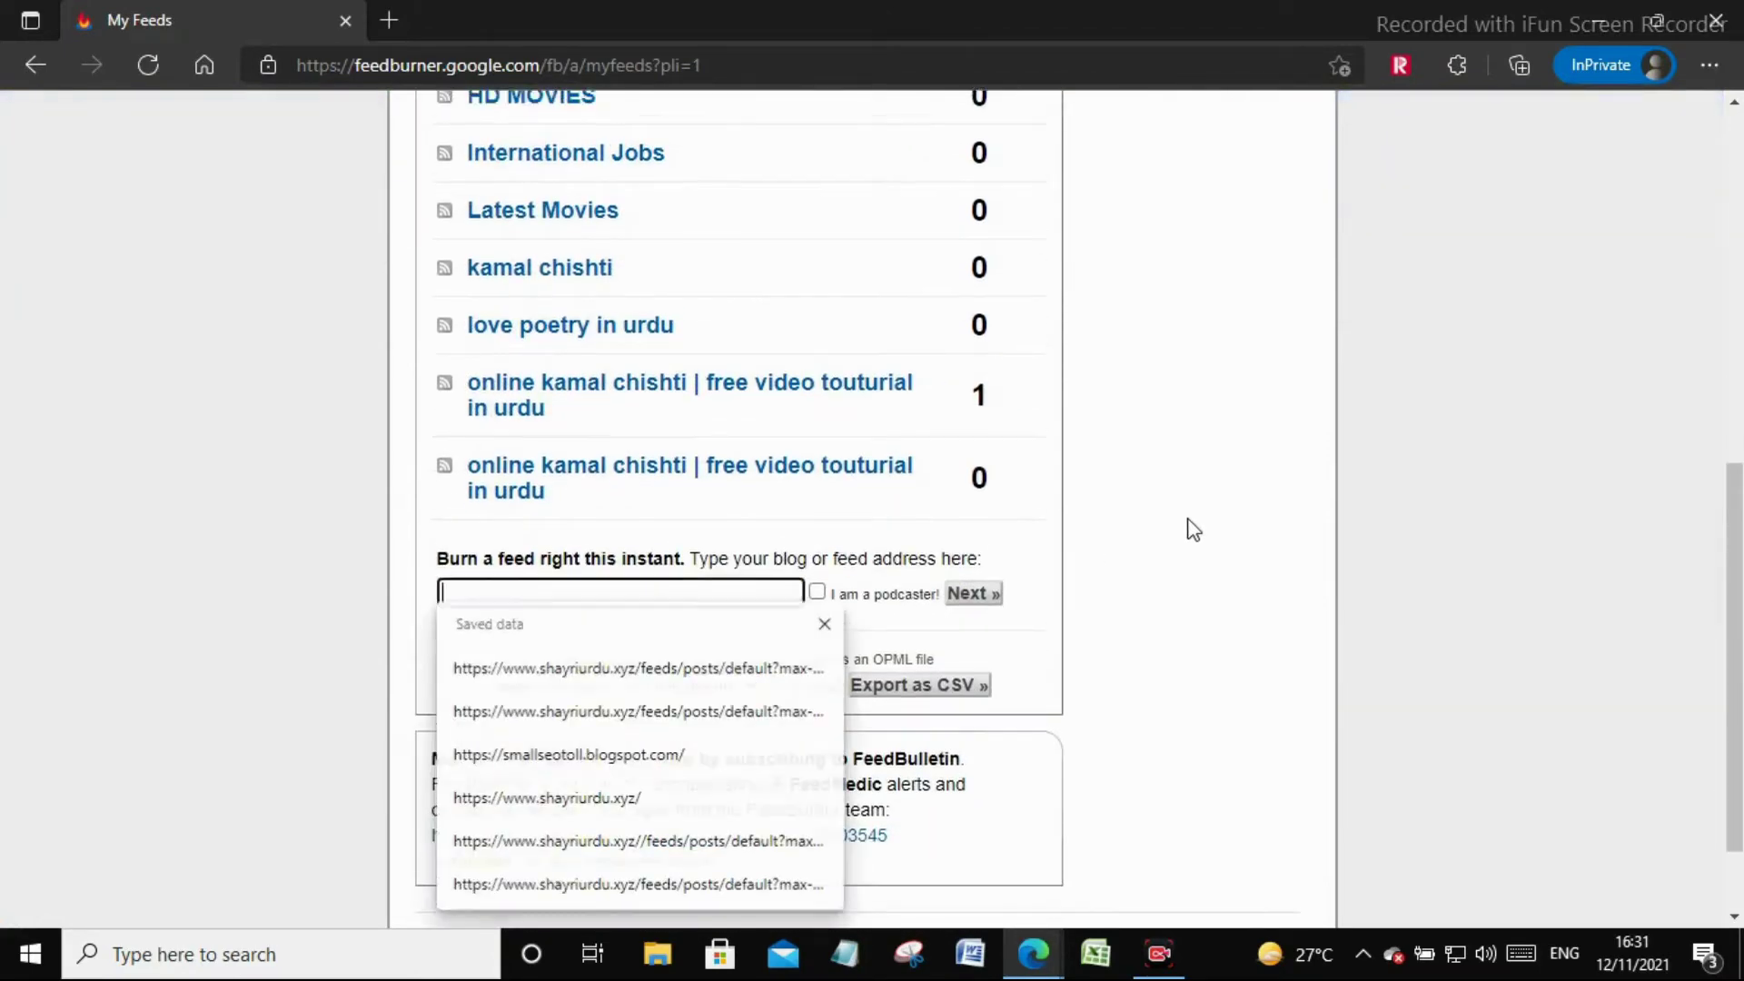
pyautogui.scroll(6, 1192, 529)
# Save the blog's description in Blogger settings
pyautogui.moveTo(1033, 953)
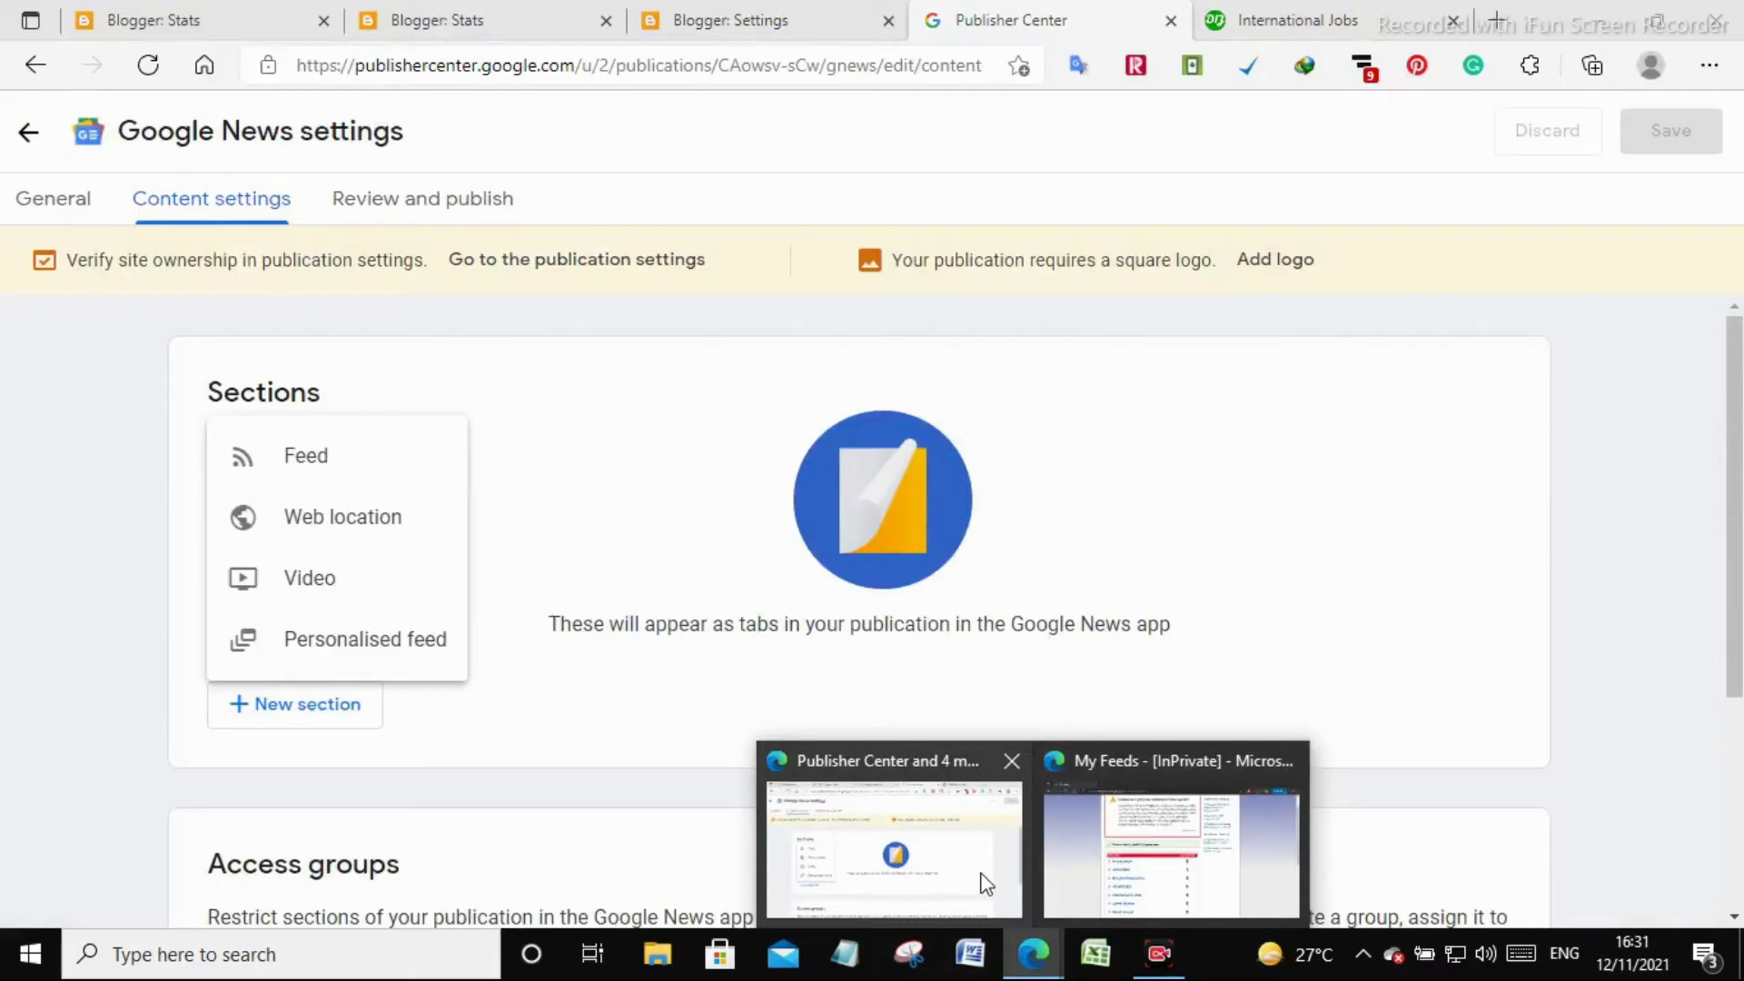
pyautogui.click(980, 876)
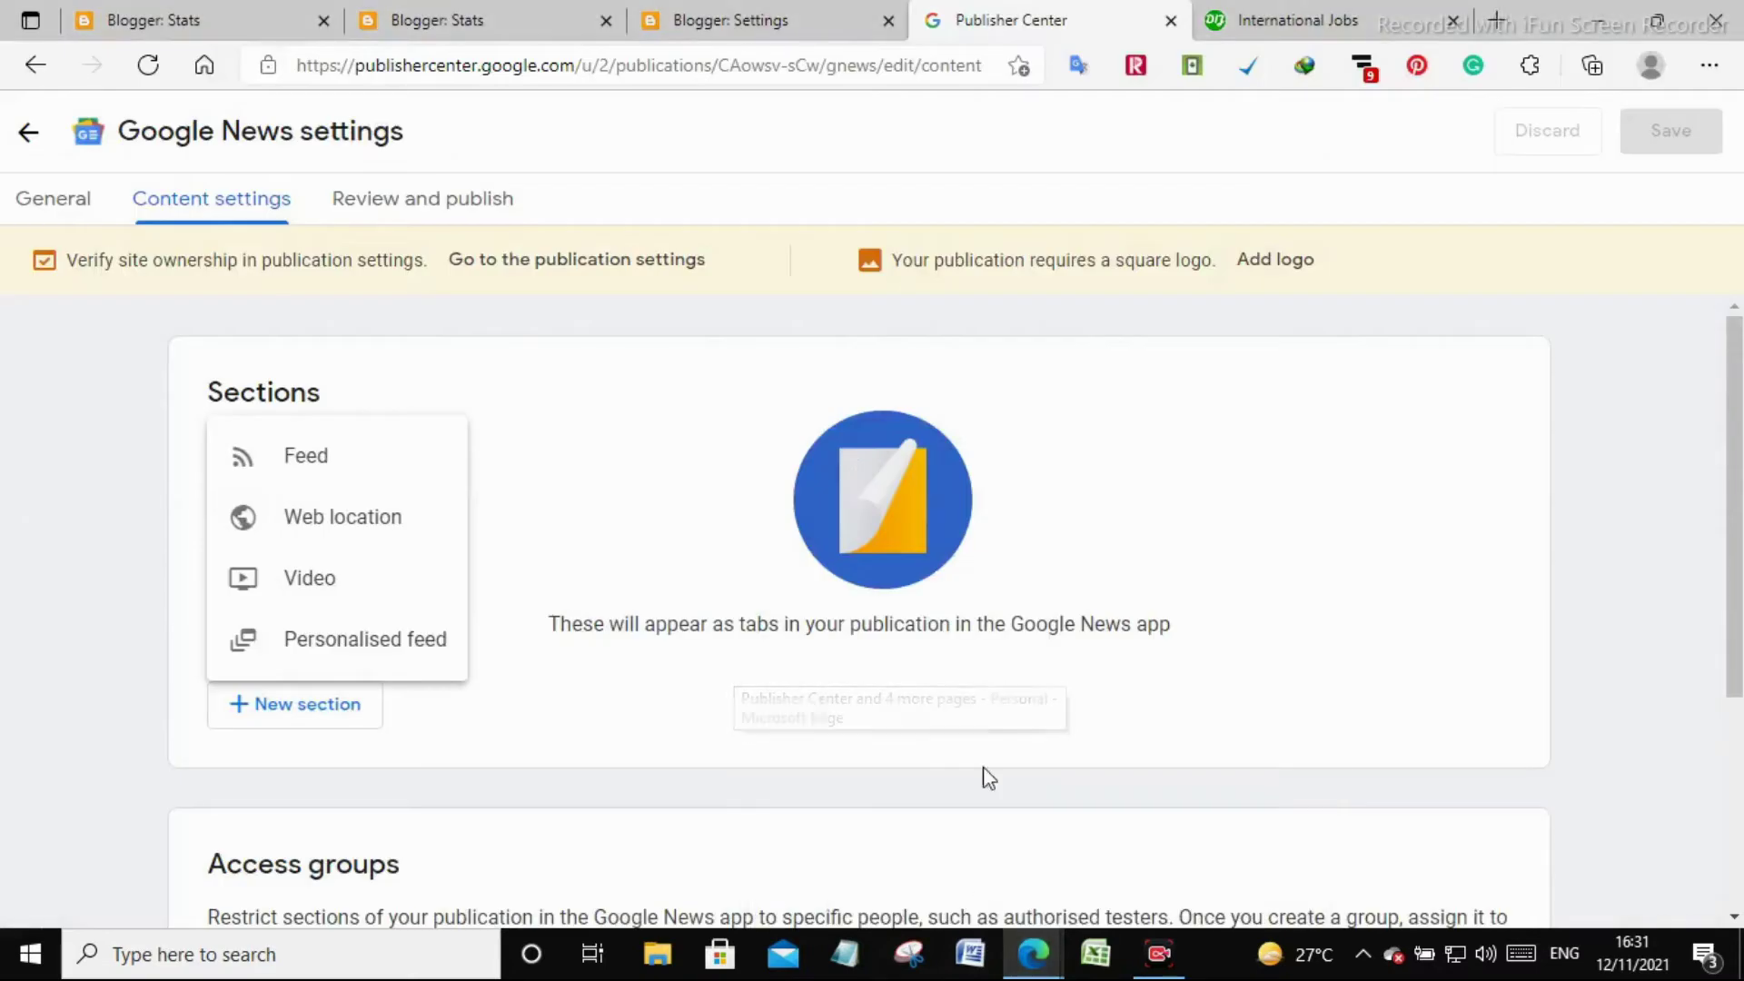
pyautogui.click(808, 11)
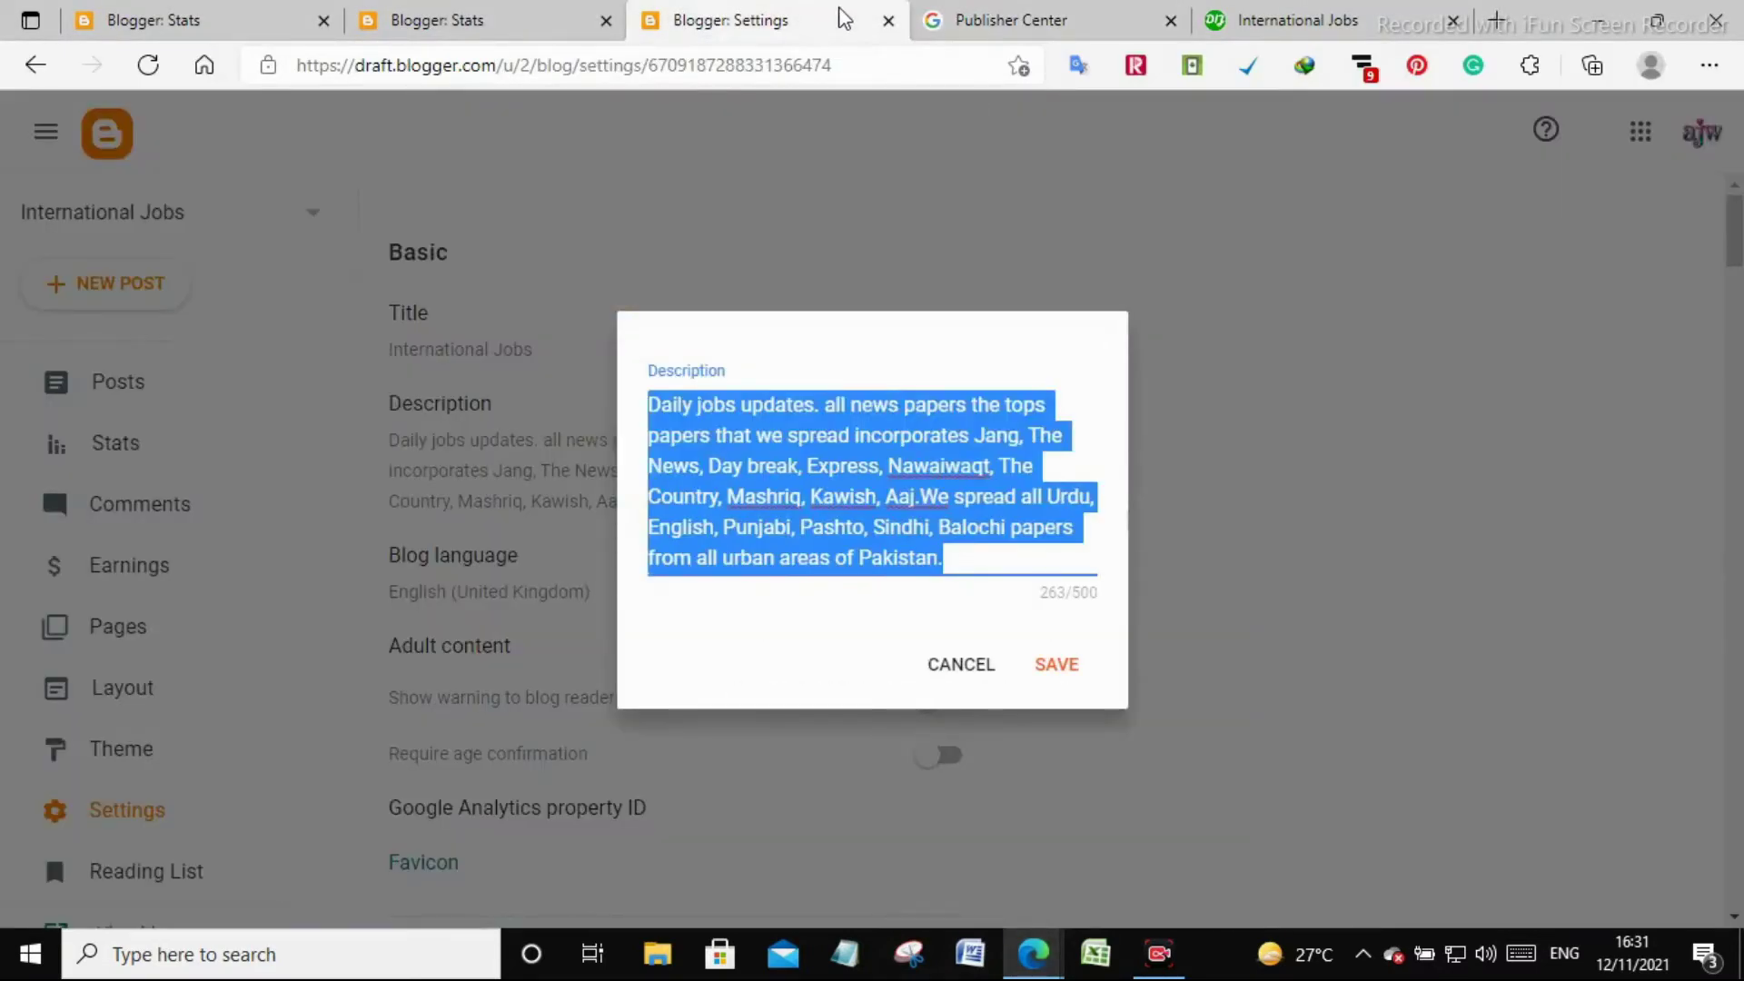
pyautogui.click(1067, 670)
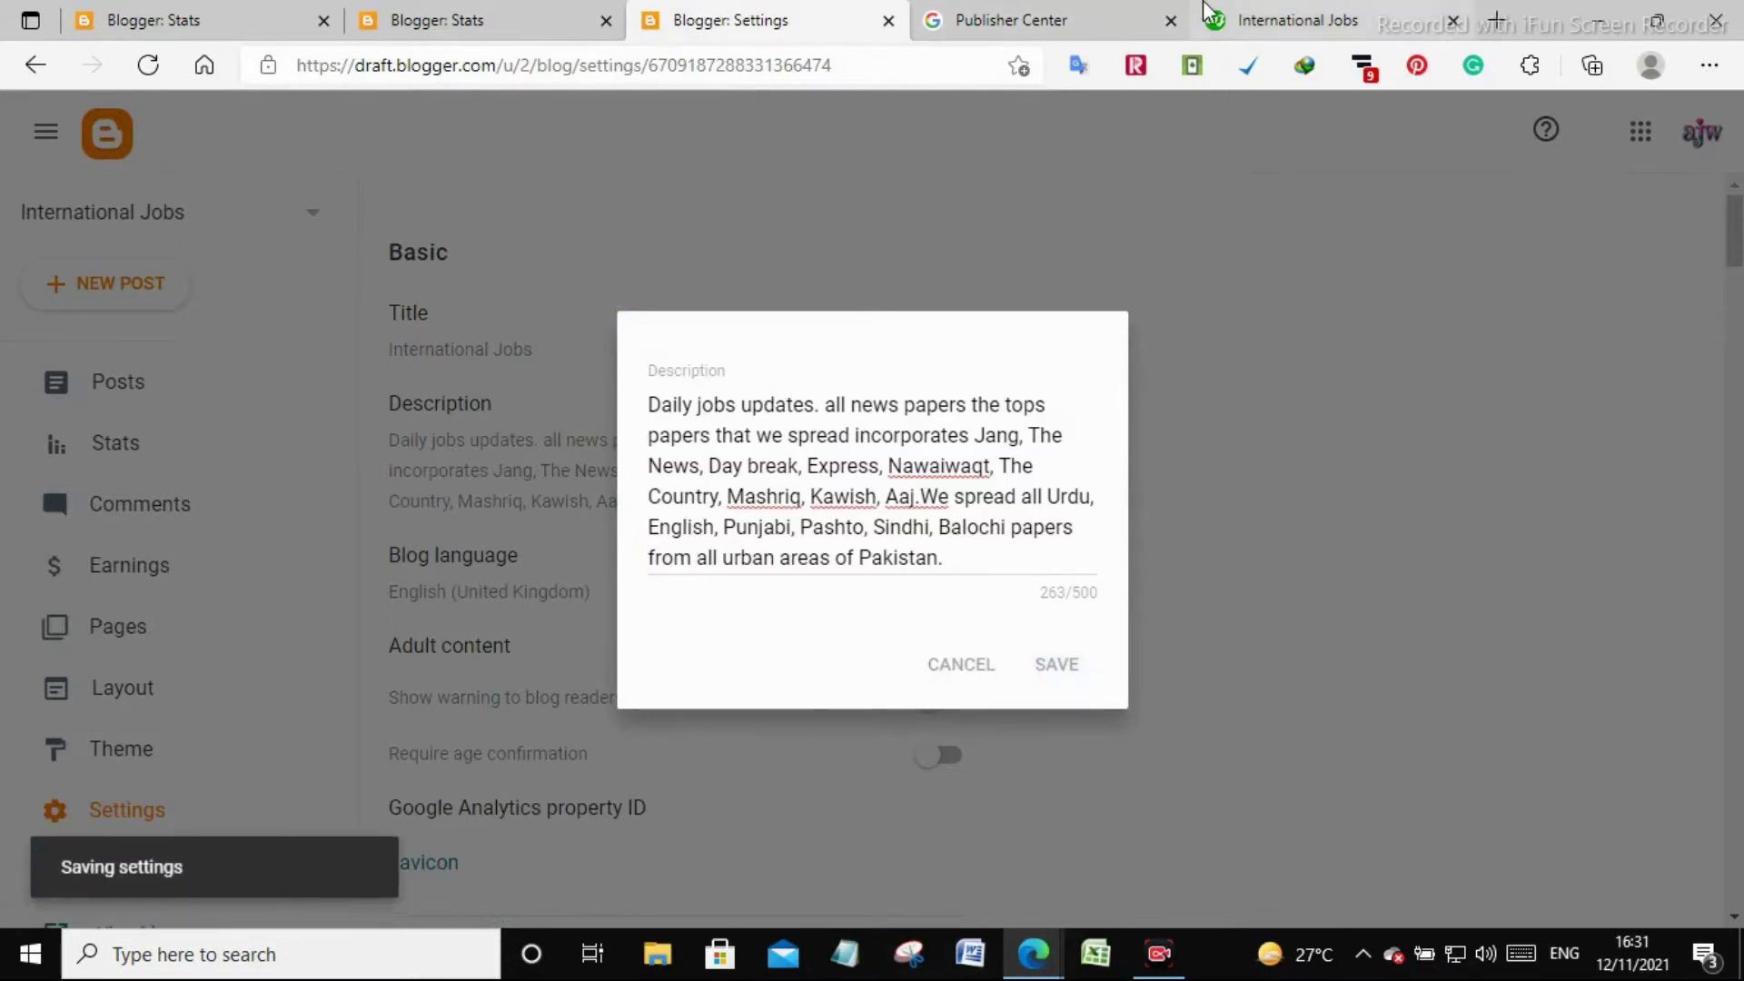
# Copy the live blog's web address and return to the FeedBurner feed list
pyautogui.click(1028, 11)
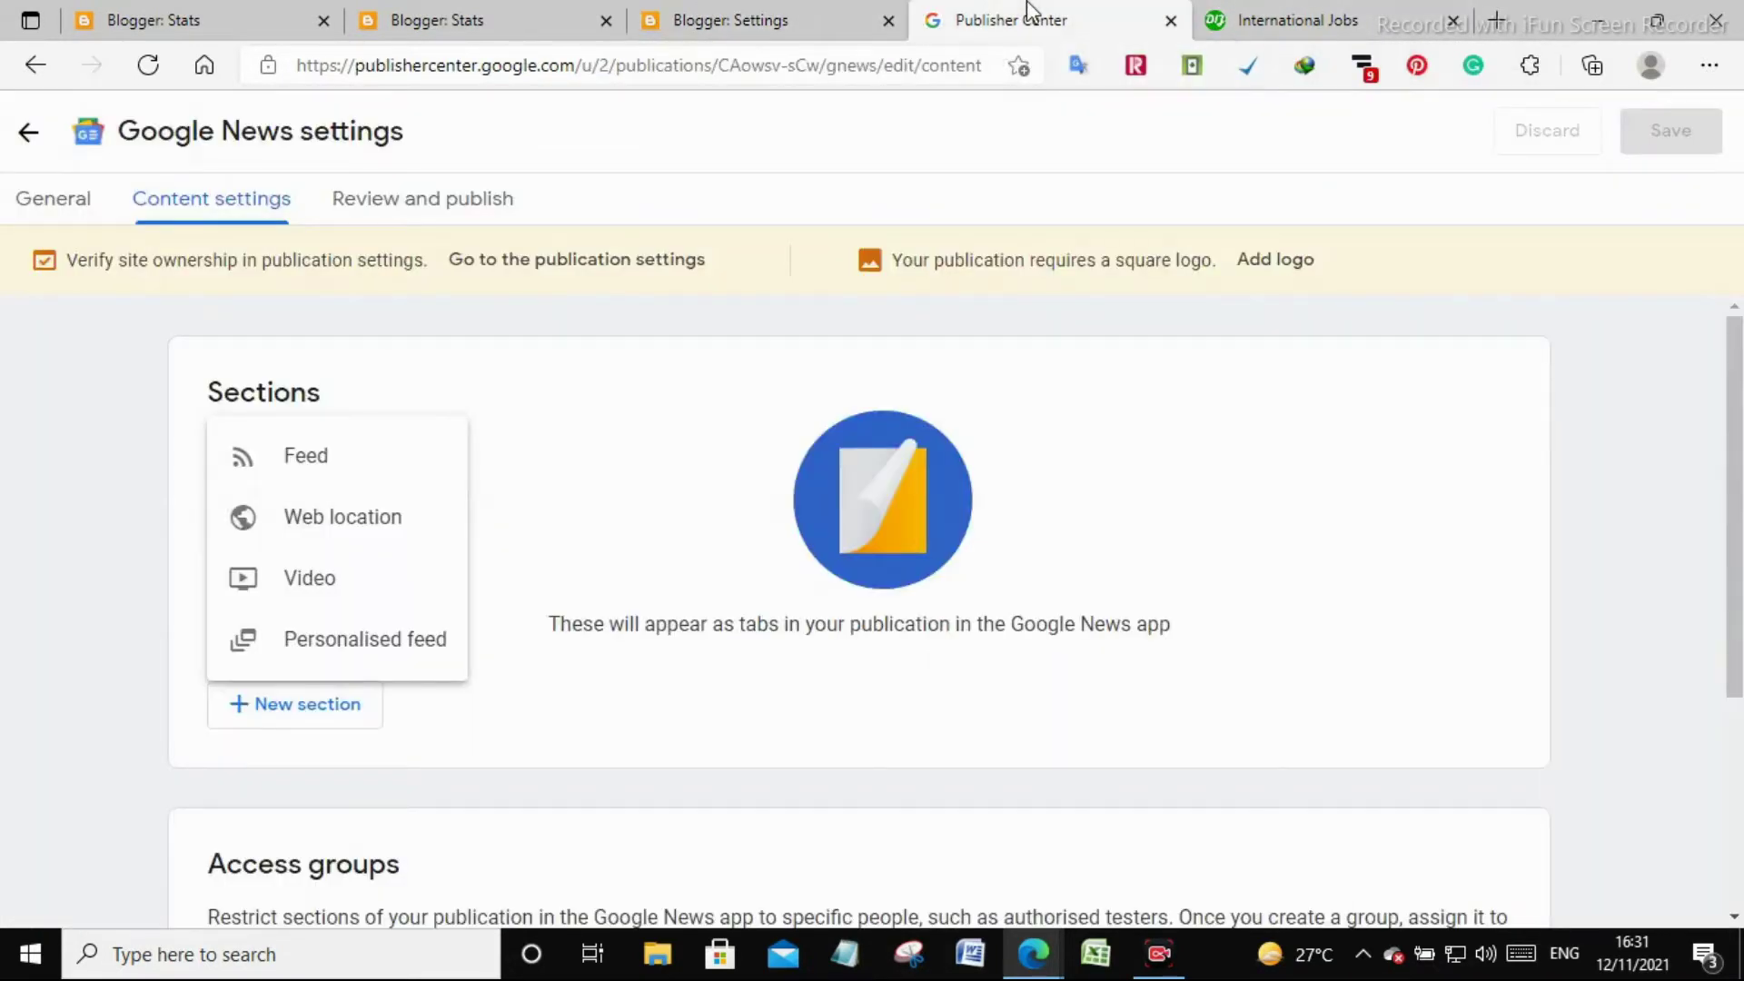
pyautogui.click(809, 12)
pyautogui.scroll(-3, 145, 545)
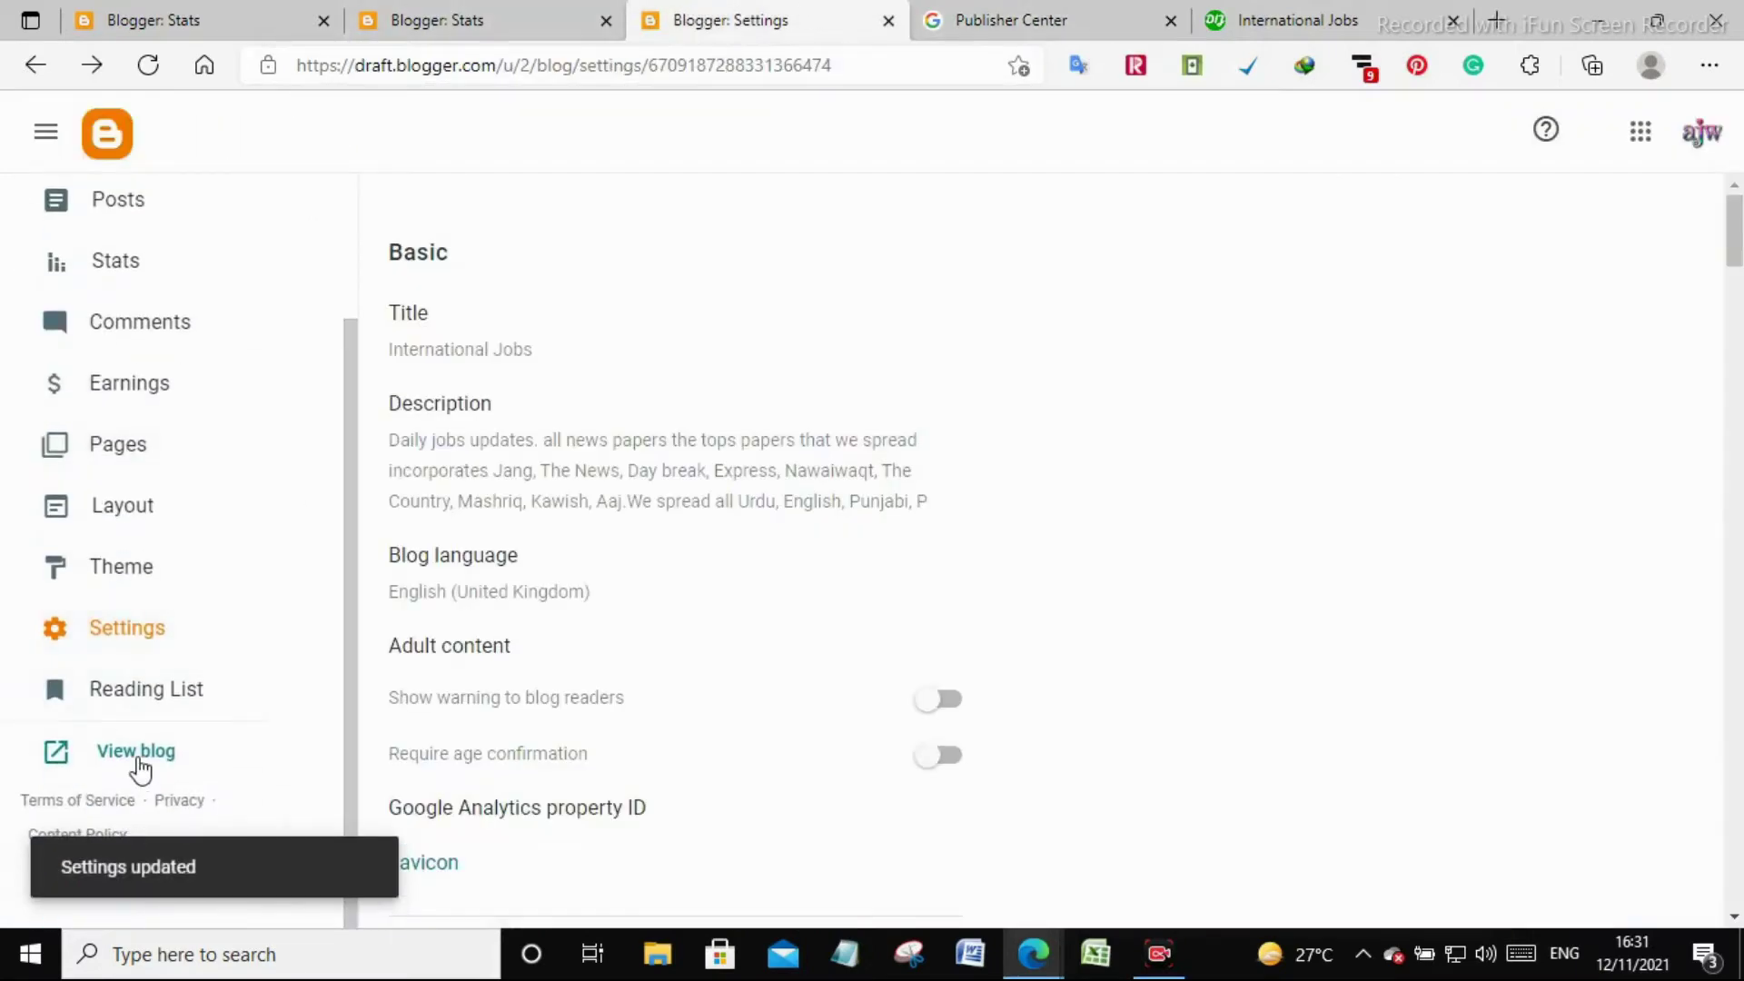
pyautogui.click(139, 770)
pyautogui.rightClick(536, 65)
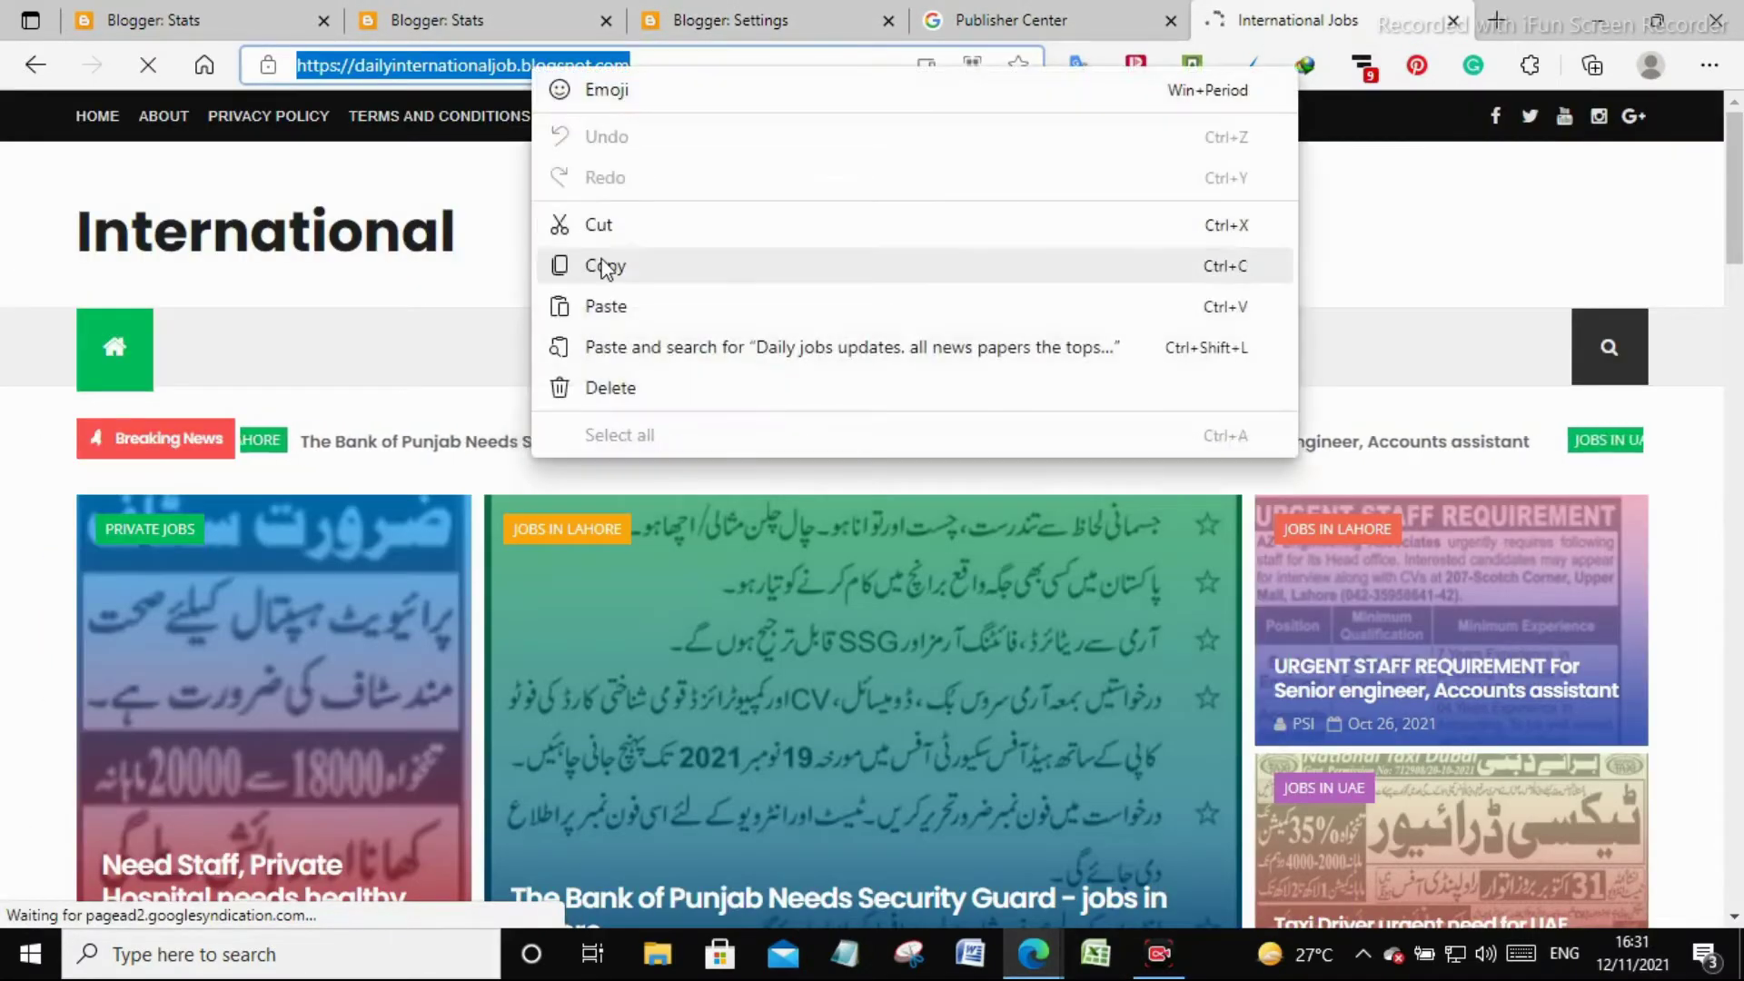
pyautogui.click(605, 266)
pyautogui.moveTo(1029, 970)
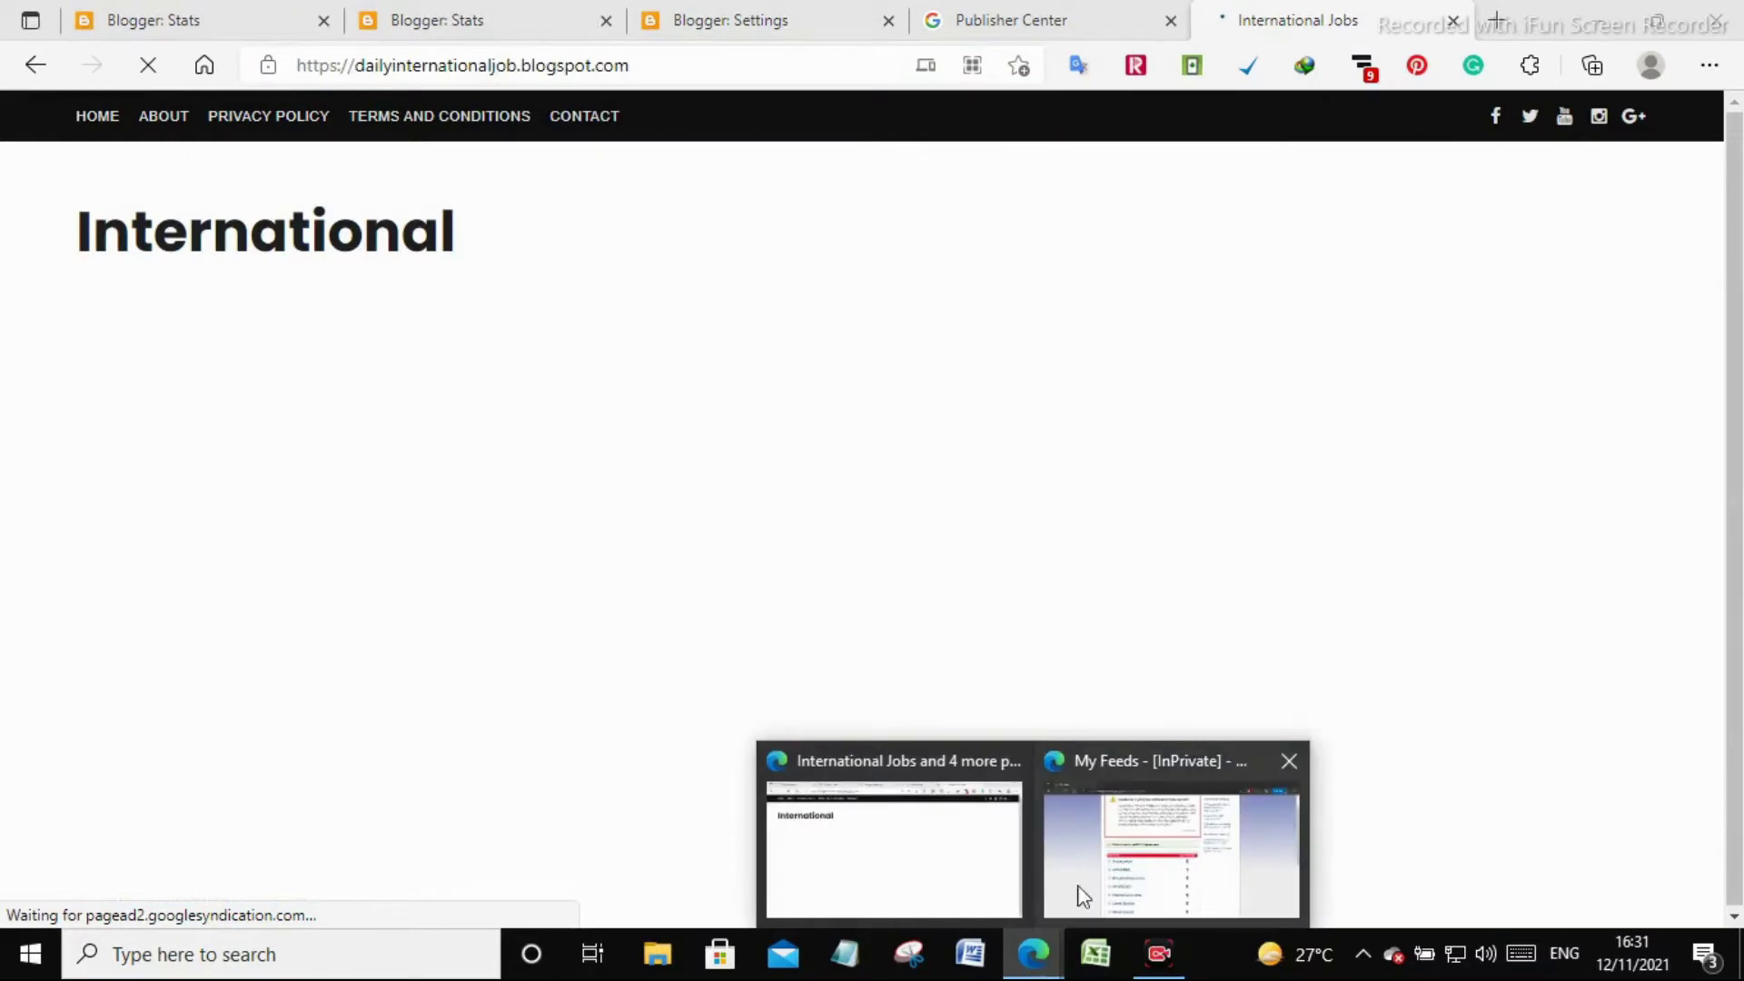
pyautogui.click(1136, 879)
pyautogui.scroll(-6, 722, 683)
# Paste the blog's address into the Burn a feed box and submit it
pyautogui.click(665, 578)
pyautogui.hotkey('ctrl', 'v')
pyautogui.scroll(7, 664, 528)
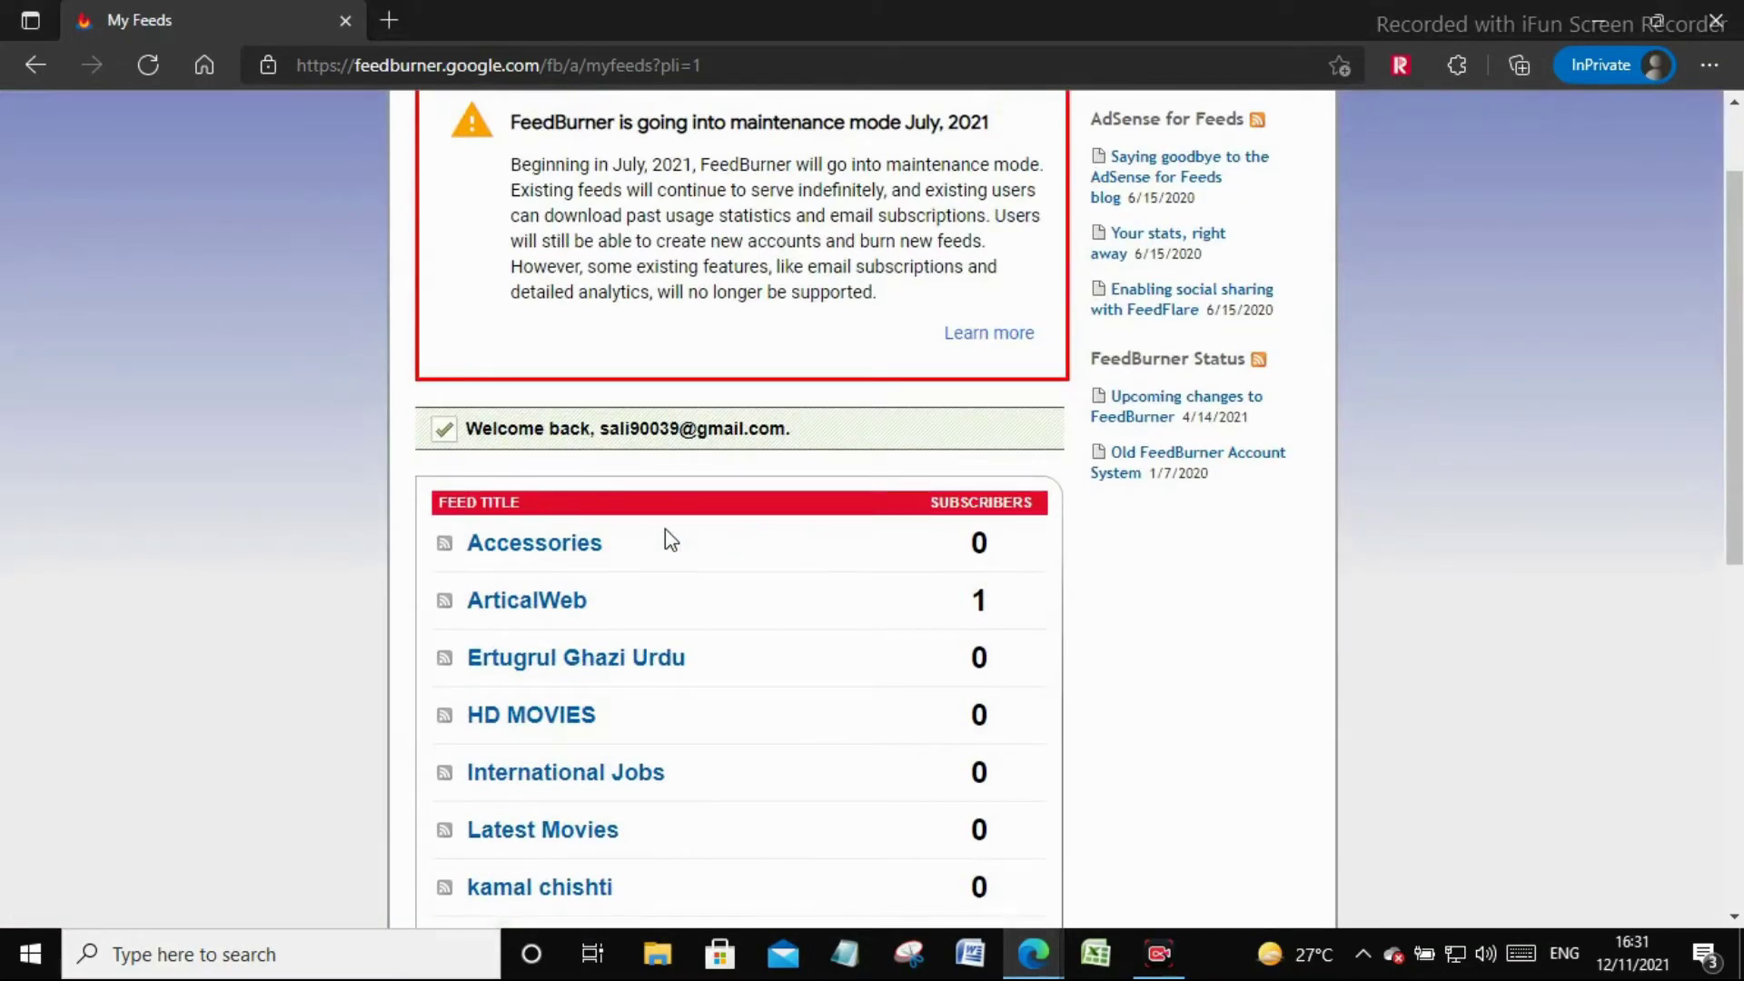
pyautogui.scroll(-7, 670, 540)
pyautogui.click(967, 493)
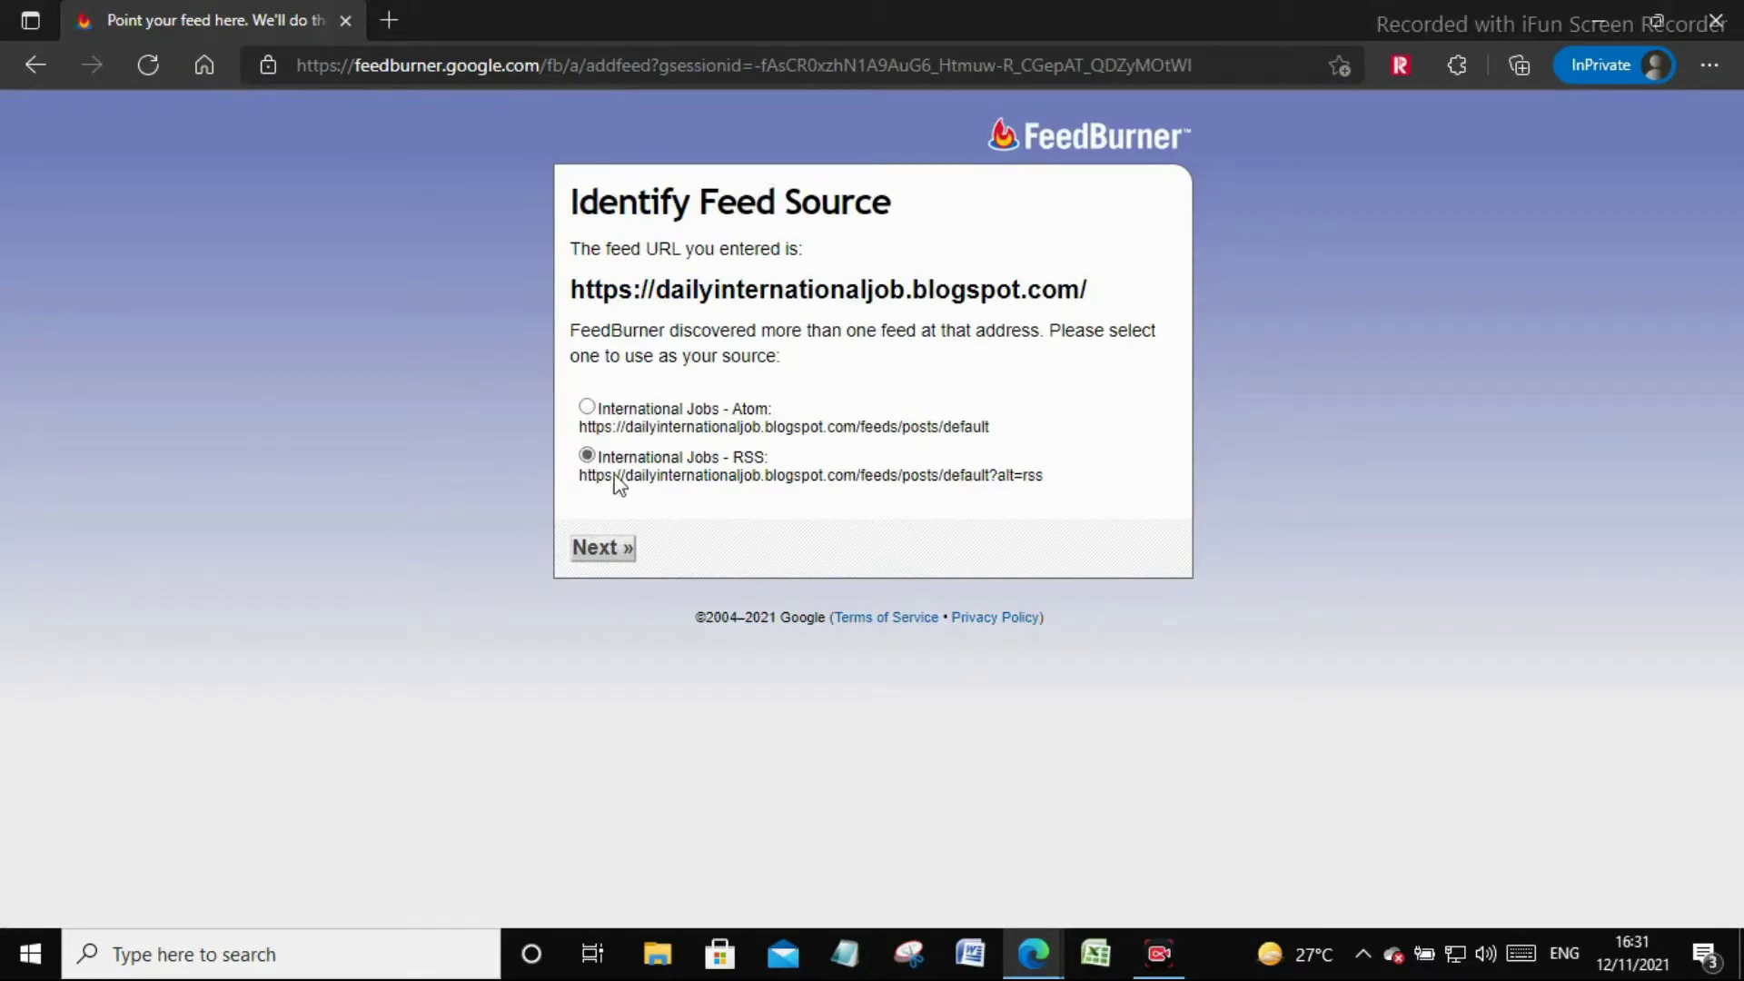
# Choose the RSS source, open feeds.feedburner.com/blogspot/VdxBJ, and finish the stats step with defaults
pyautogui.click(615, 545)
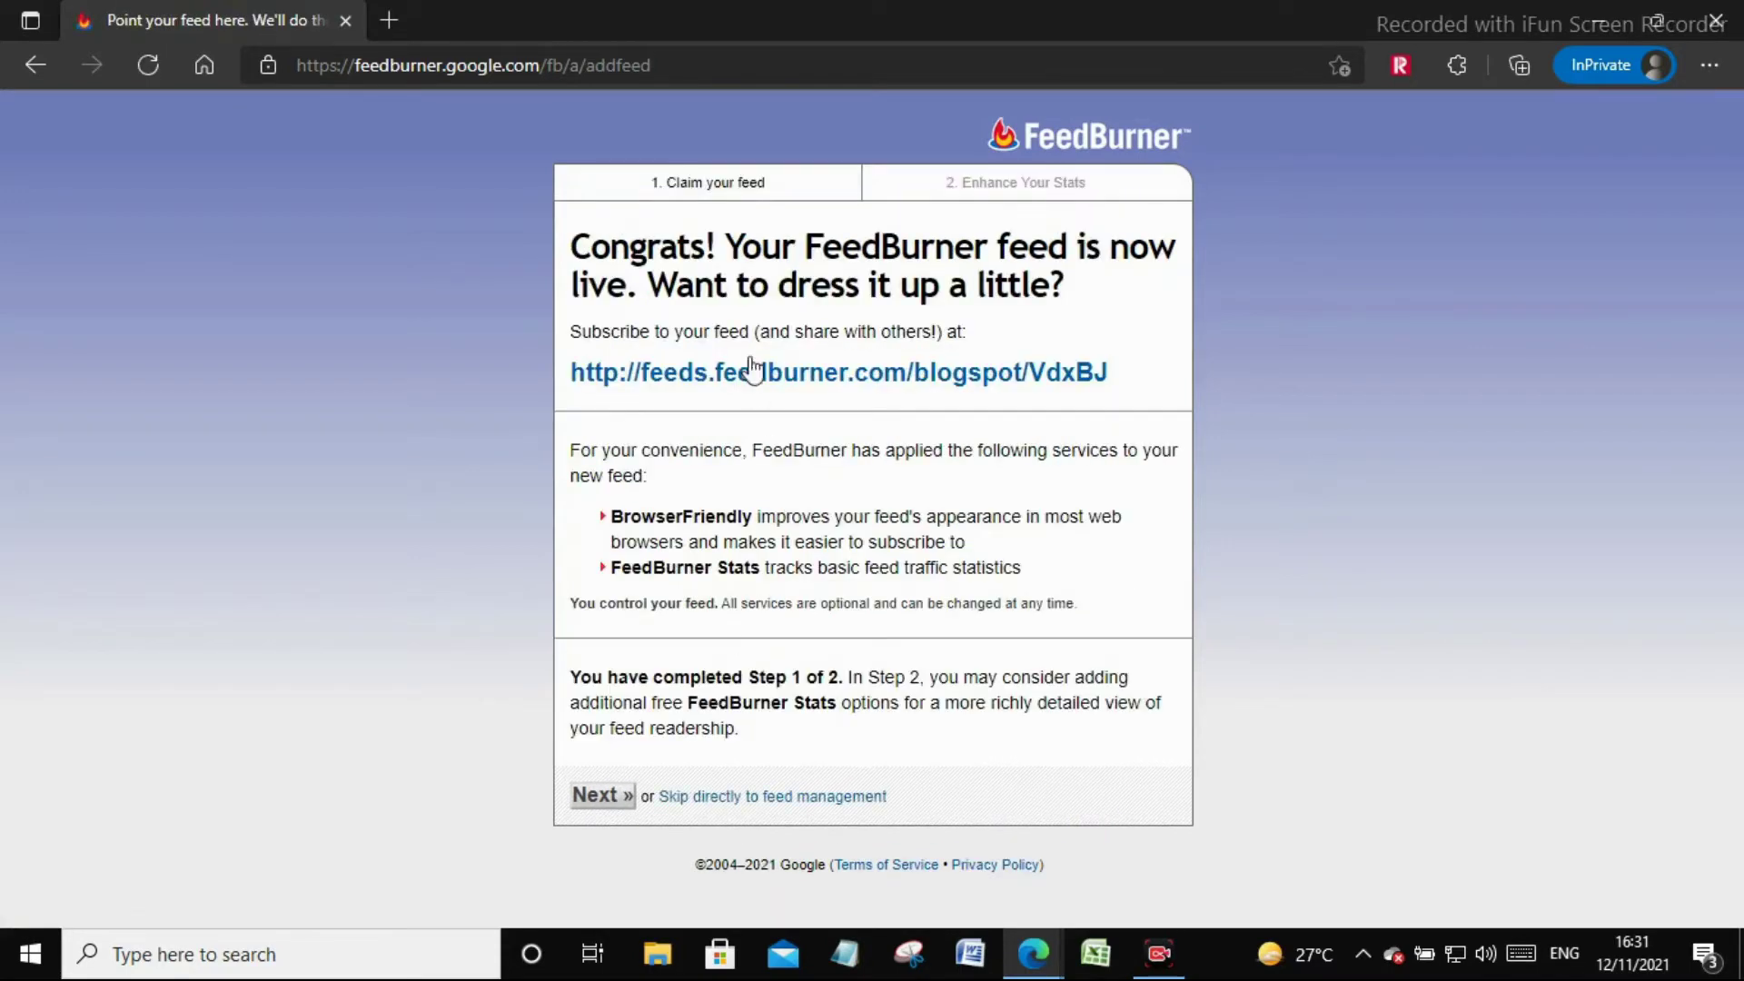
pyautogui.moveTo(573, 247); pyautogui.dragTo(1069, 302)
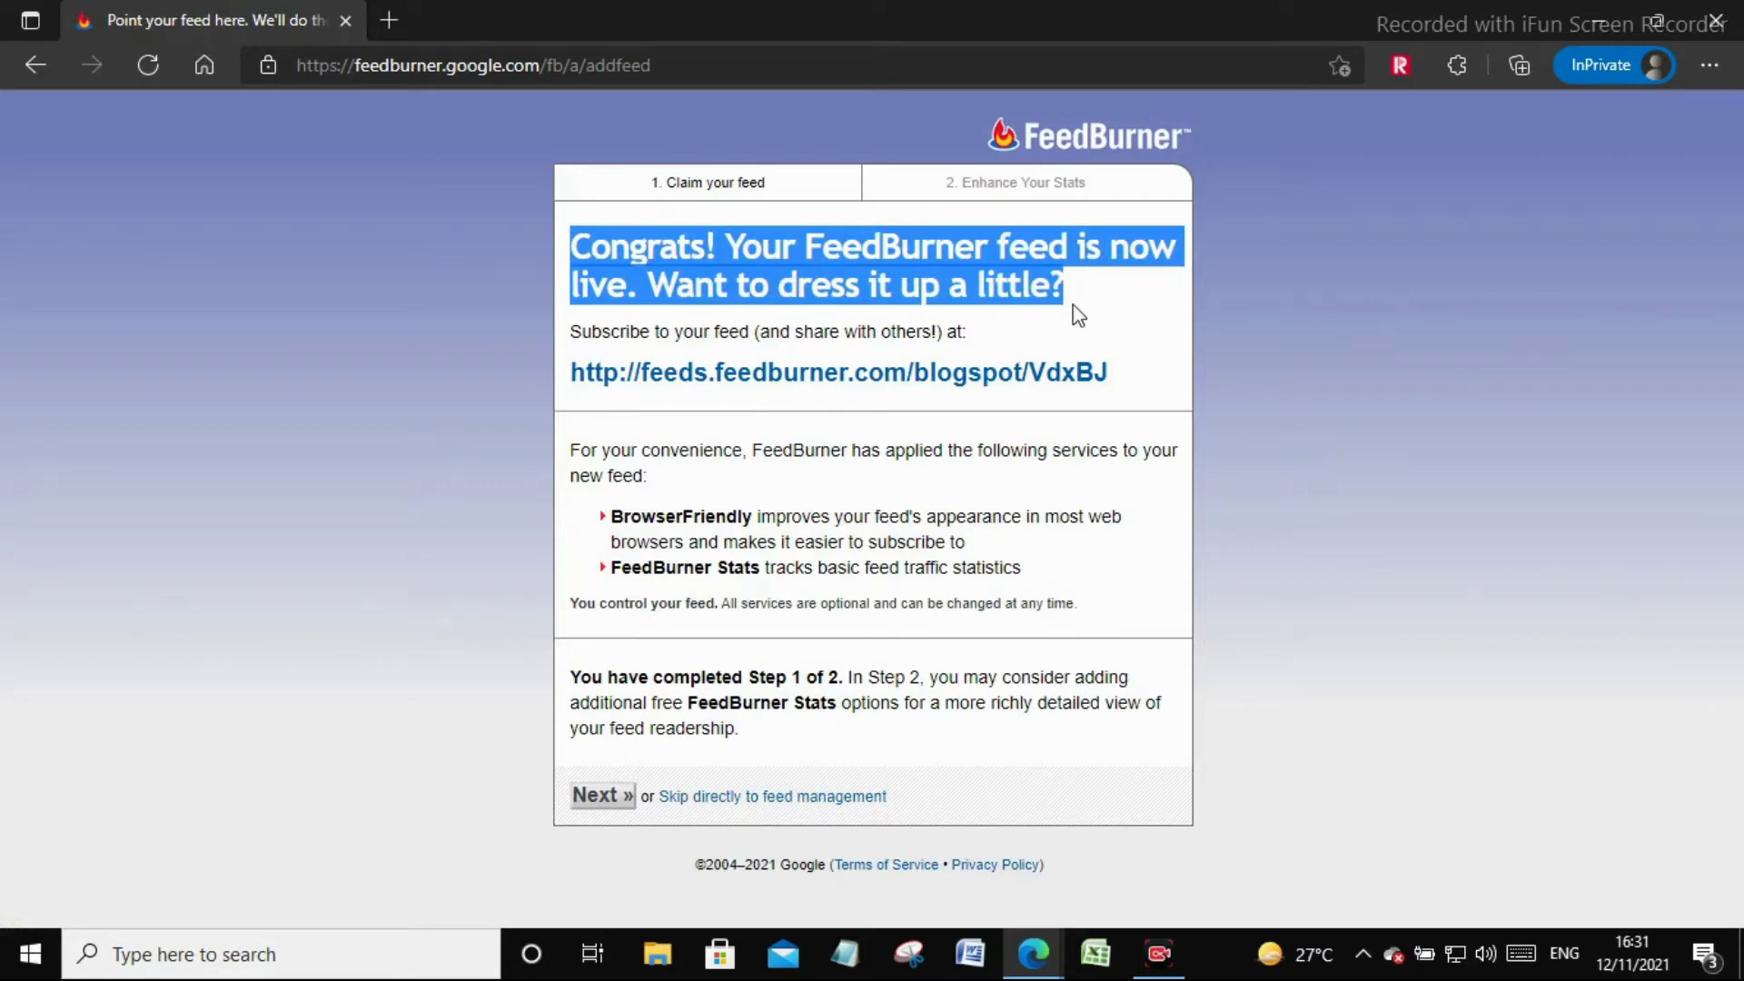
pyautogui.moveTo(1160, 412); pyautogui.dragTo(577, 406)
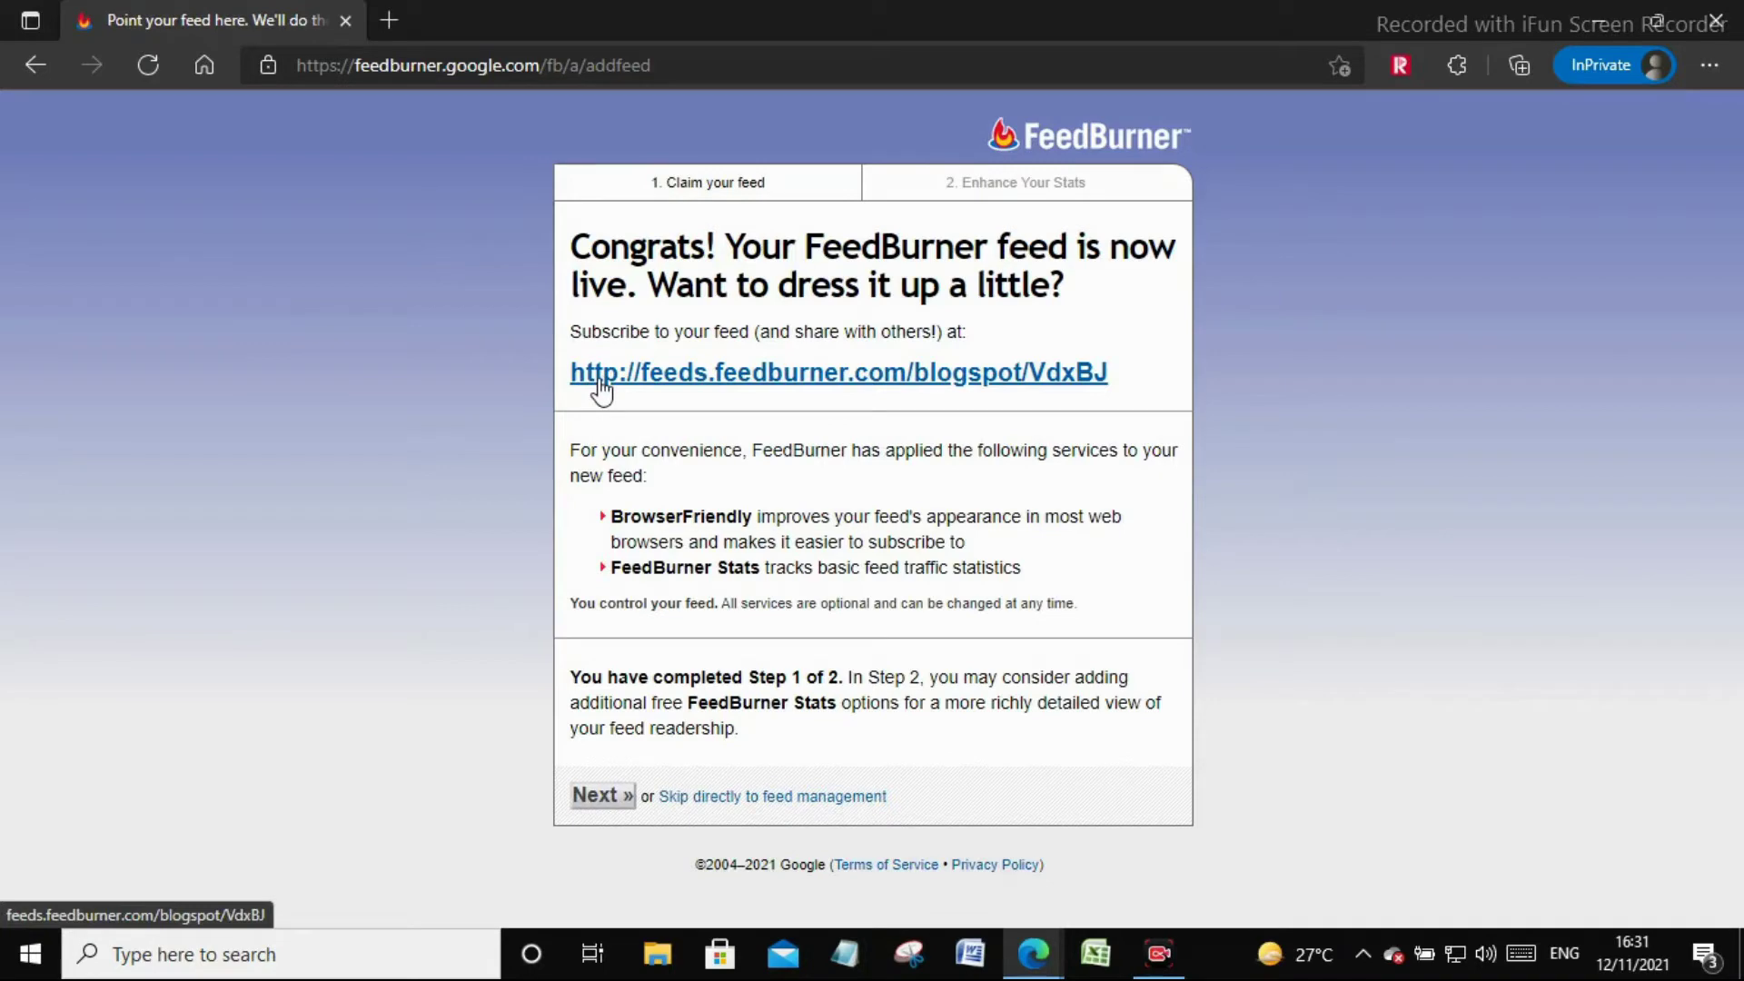
pyautogui.click(601, 386)
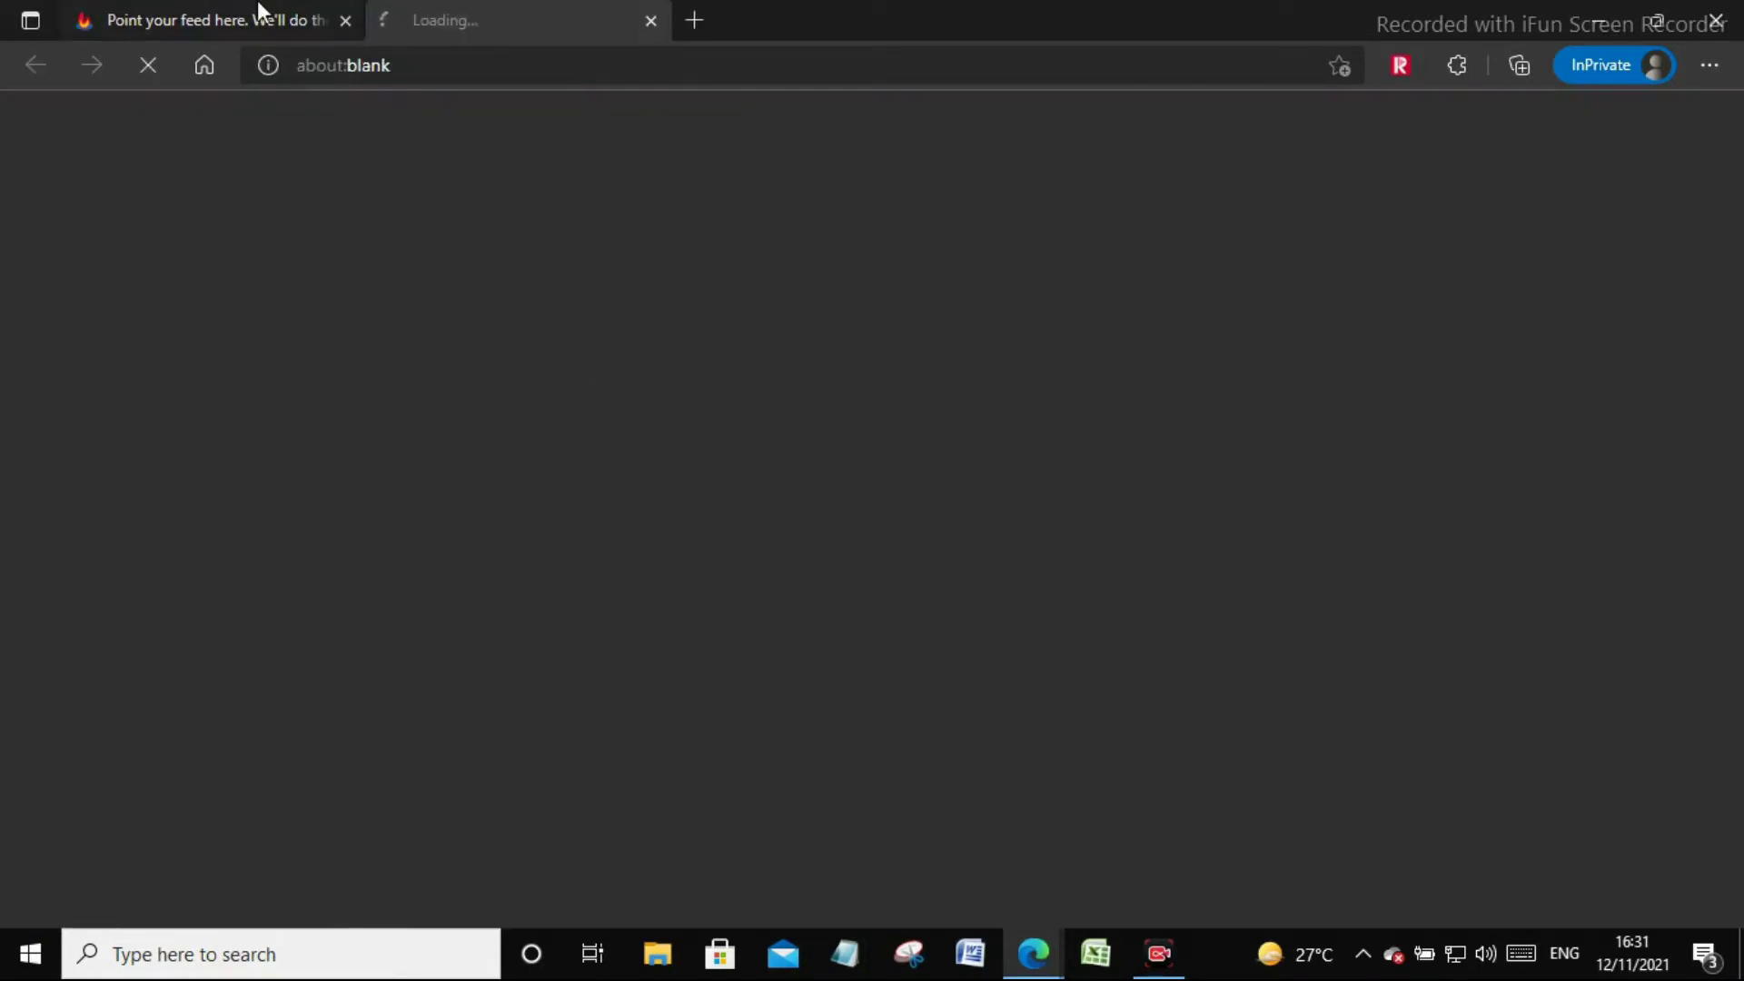
pyautogui.click(259, 11)
pyautogui.click(600, 788)
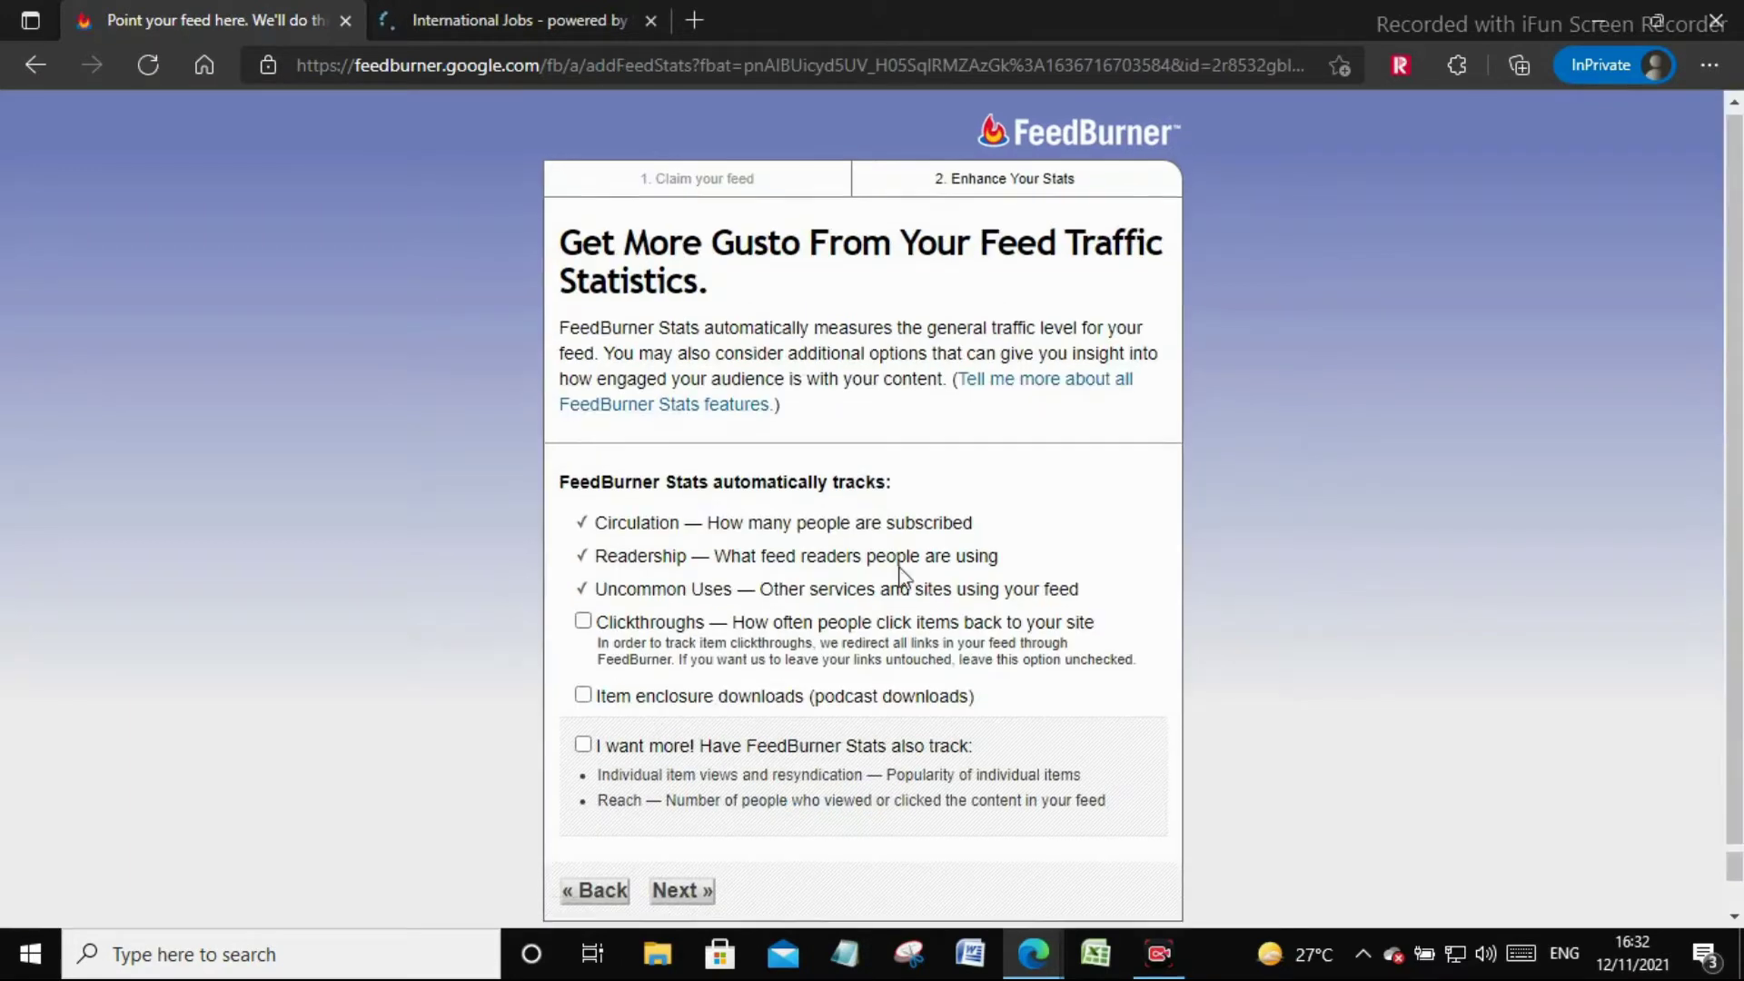
pyautogui.scroll(-2, 726, 822)
pyautogui.click(684, 825)
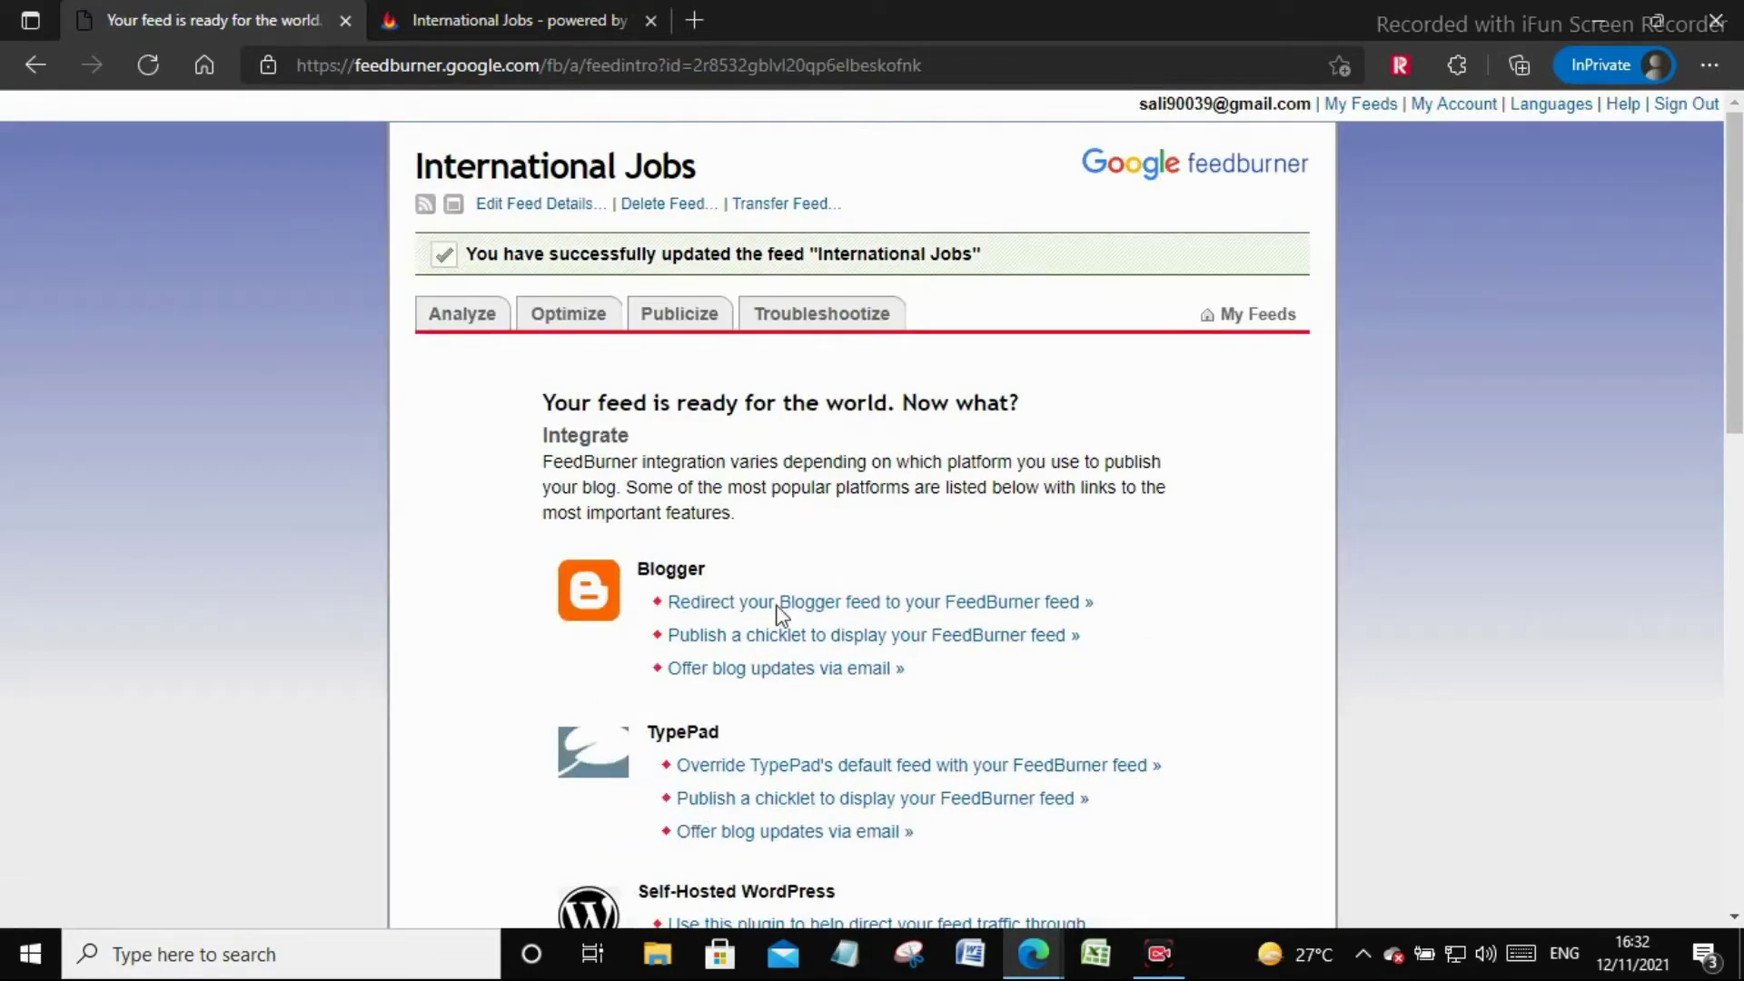
# Check the job posts in the International Jobs feed and copy its feed address
pyautogui.scroll(-12, 845, 398)
pyautogui.scroll(12, 715, 506)
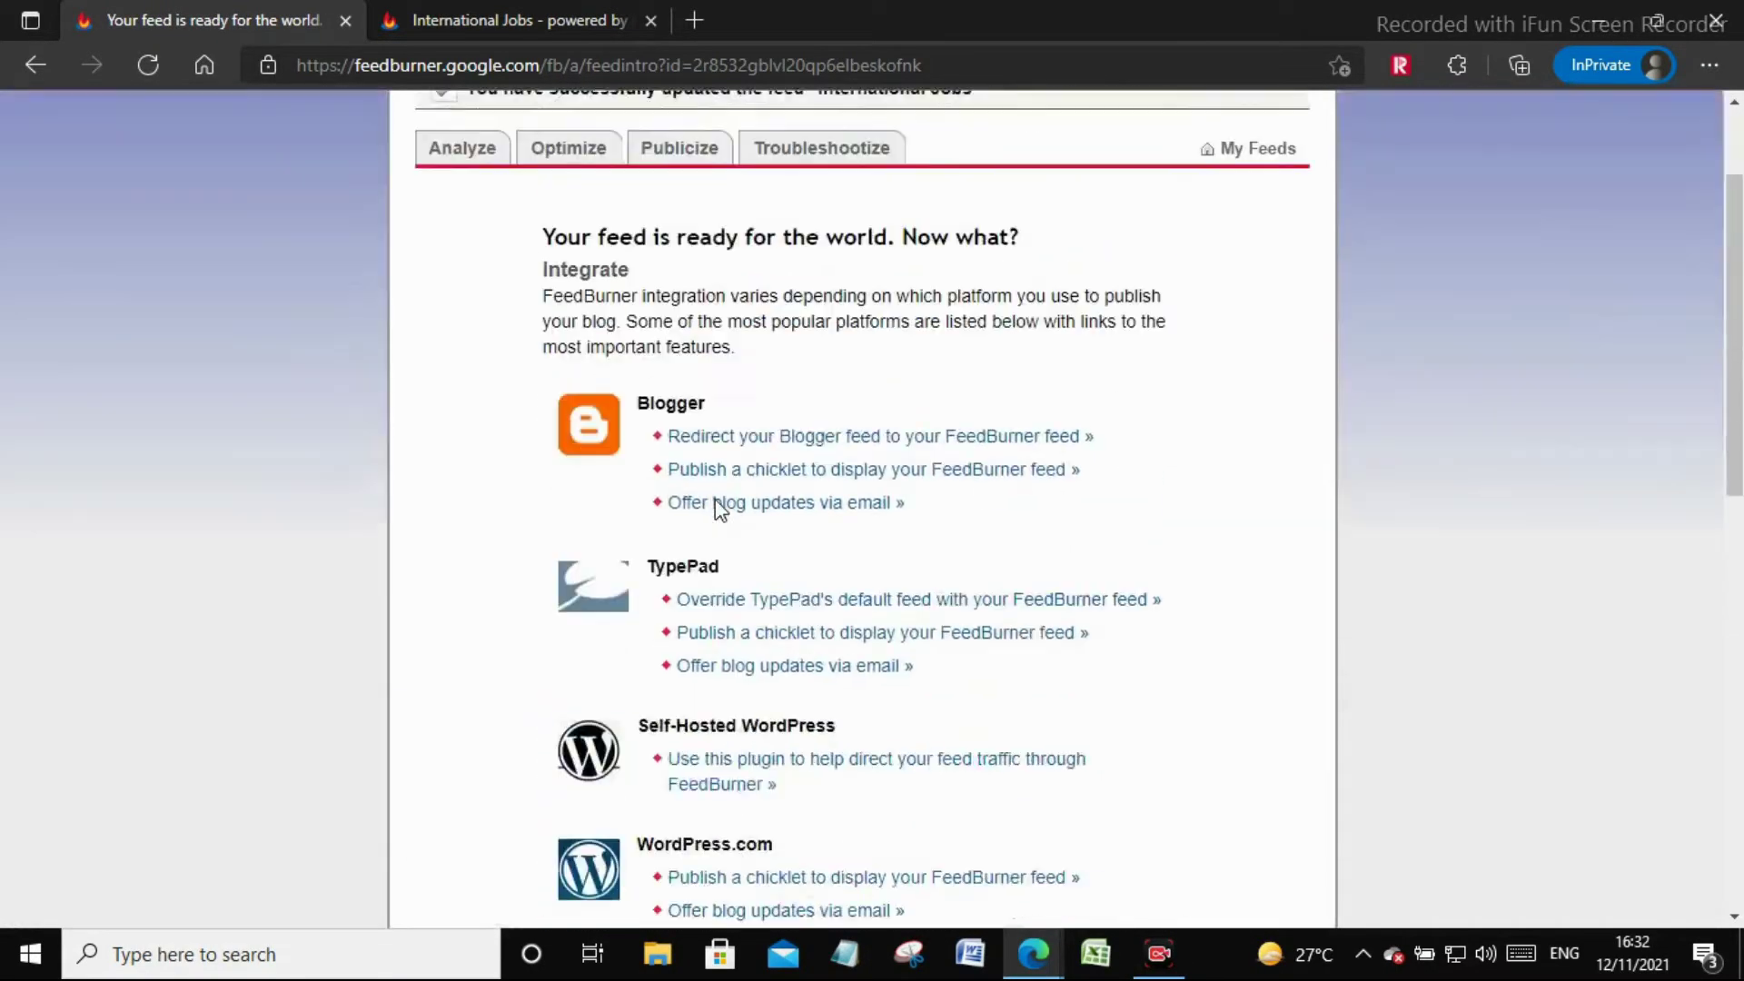
pyautogui.moveTo(468, 254); pyautogui.dragTo(982, 279)
pyautogui.click(527, 20)
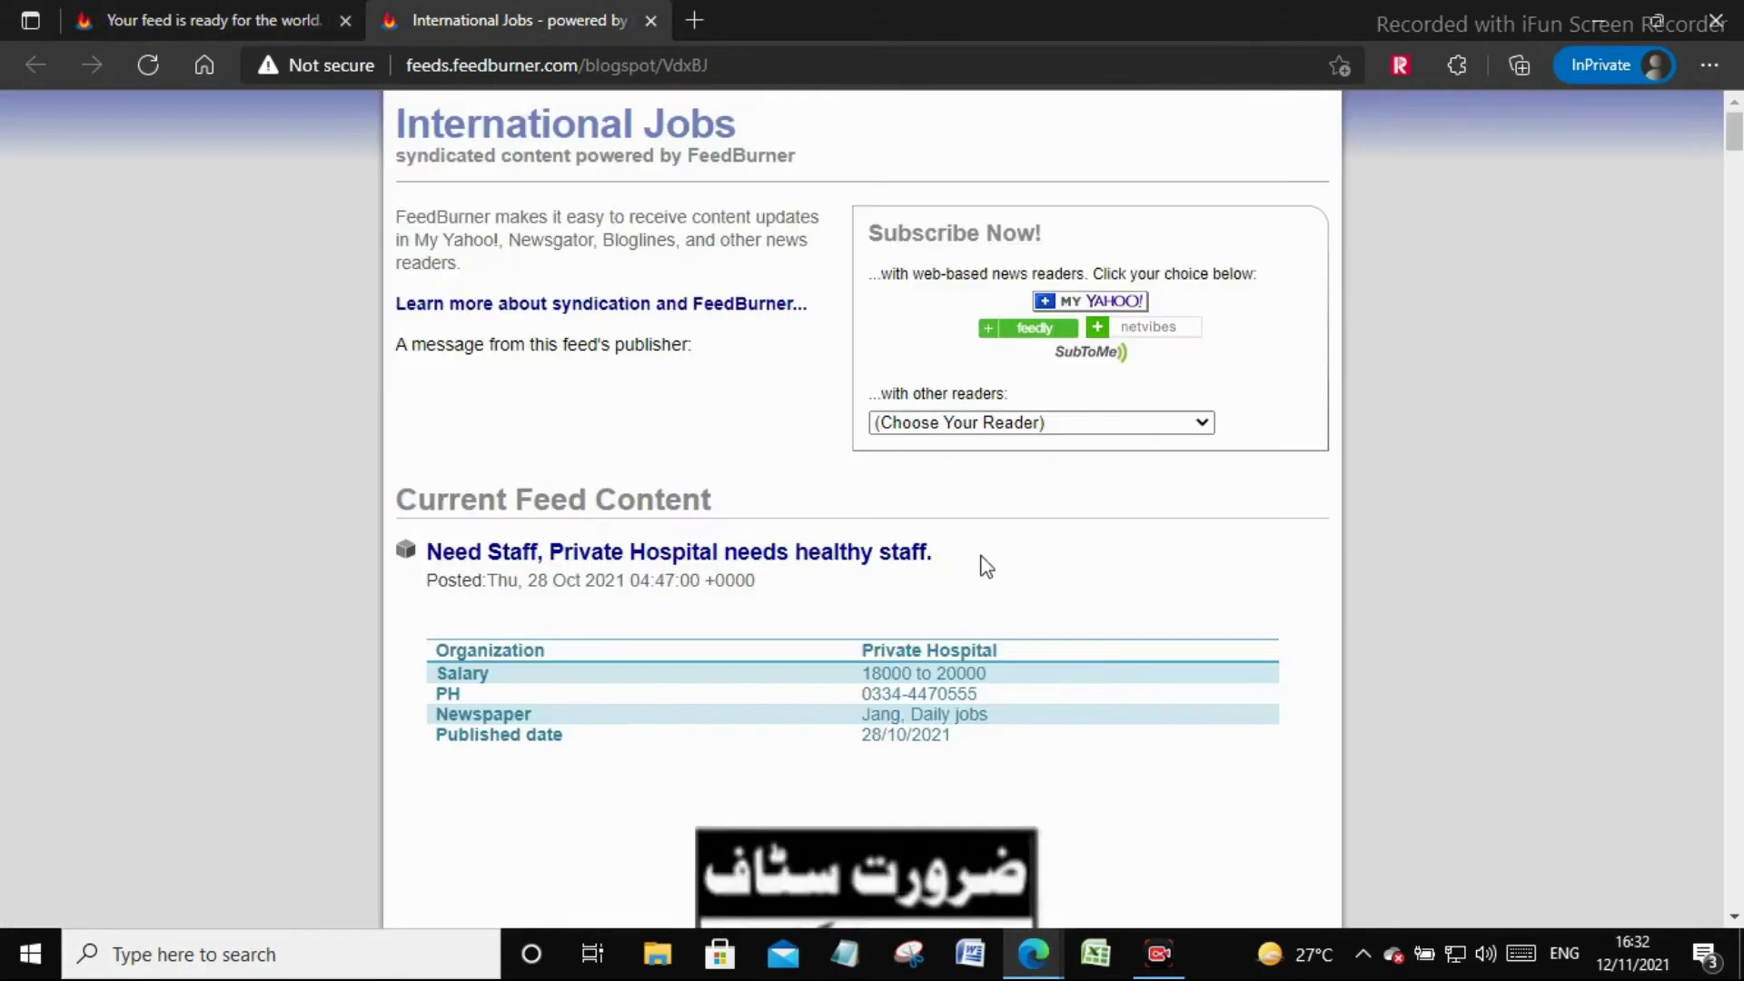
pyautogui.scroll(-20, 981, 564)
pyautogui.scroll(-20, 985, 581)
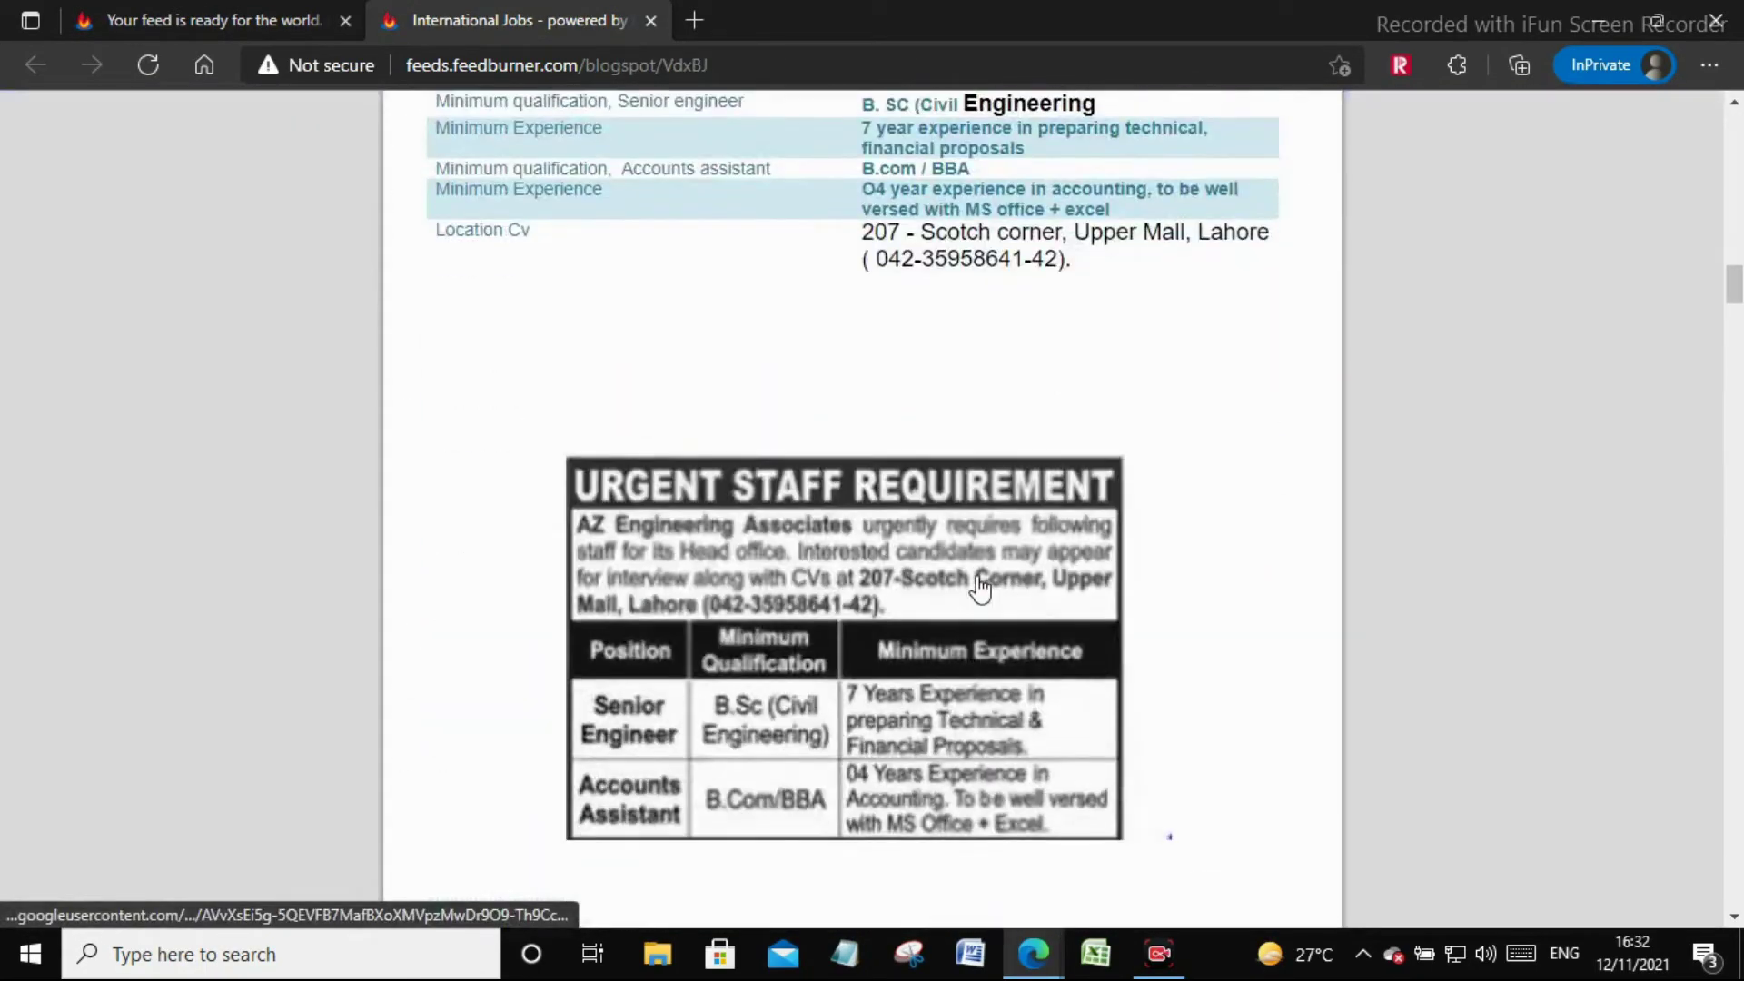
pyautogui.scroll(-10, 981, 588)
pyautogui.scroll(5, 747, 273)
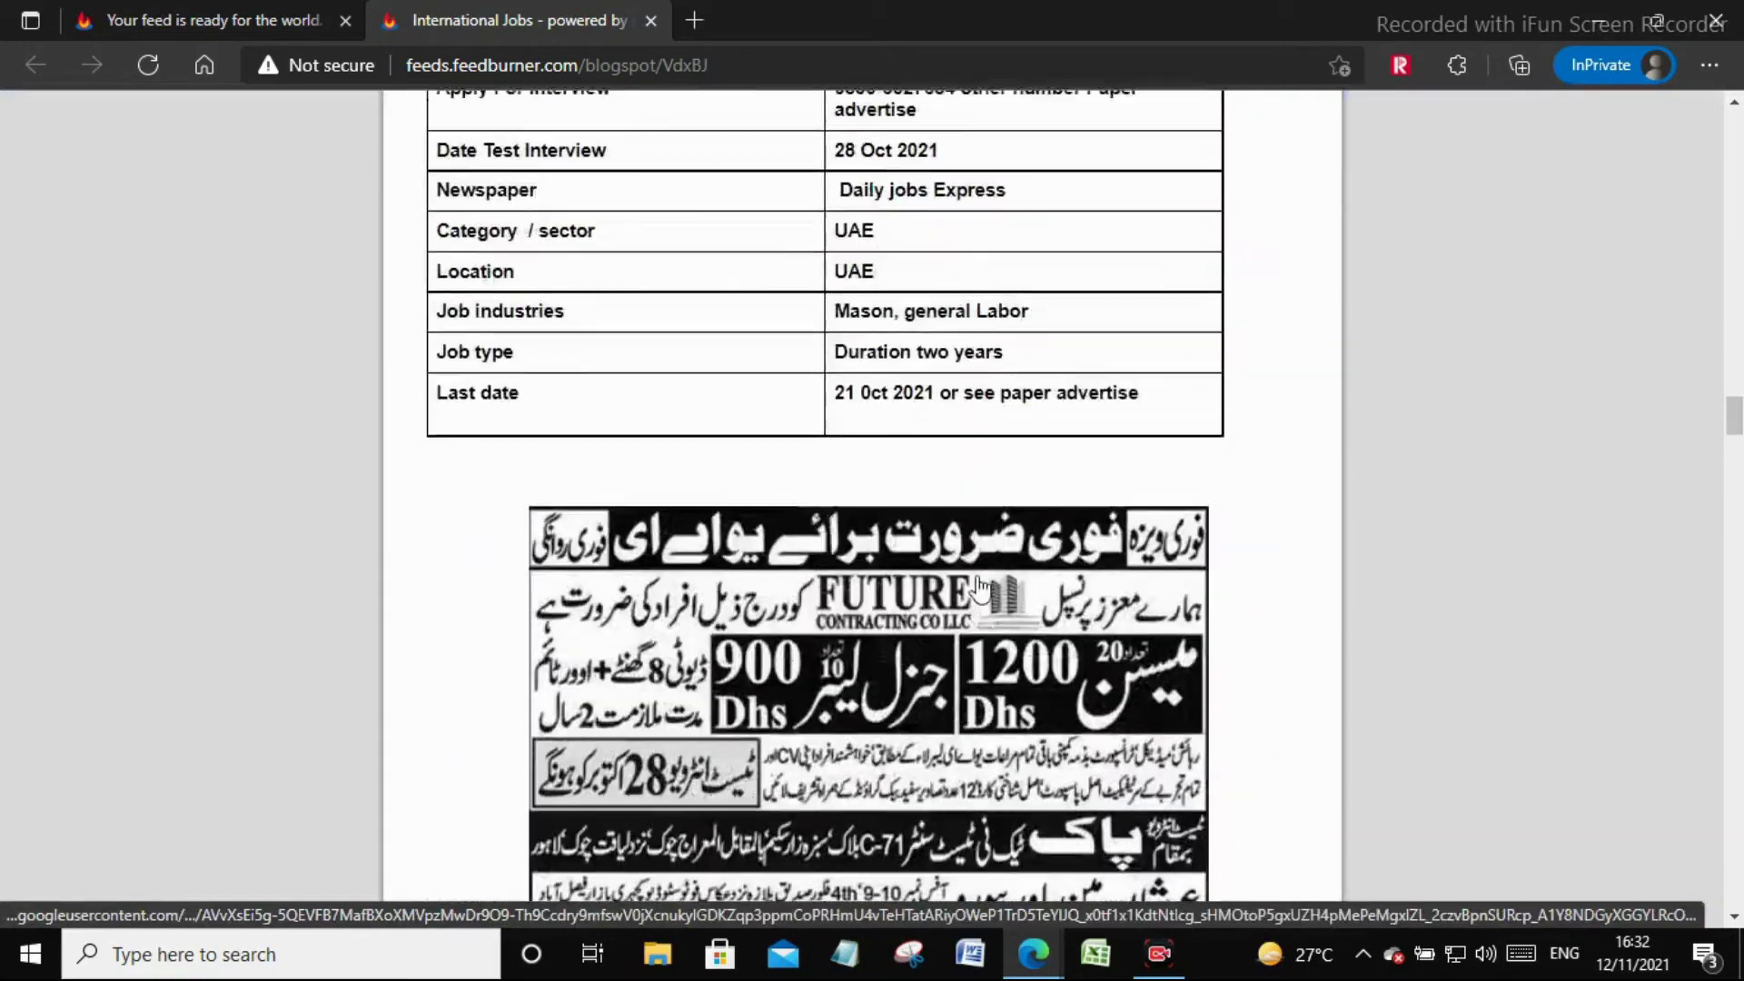
pyautogui.rightClick(712, 58)
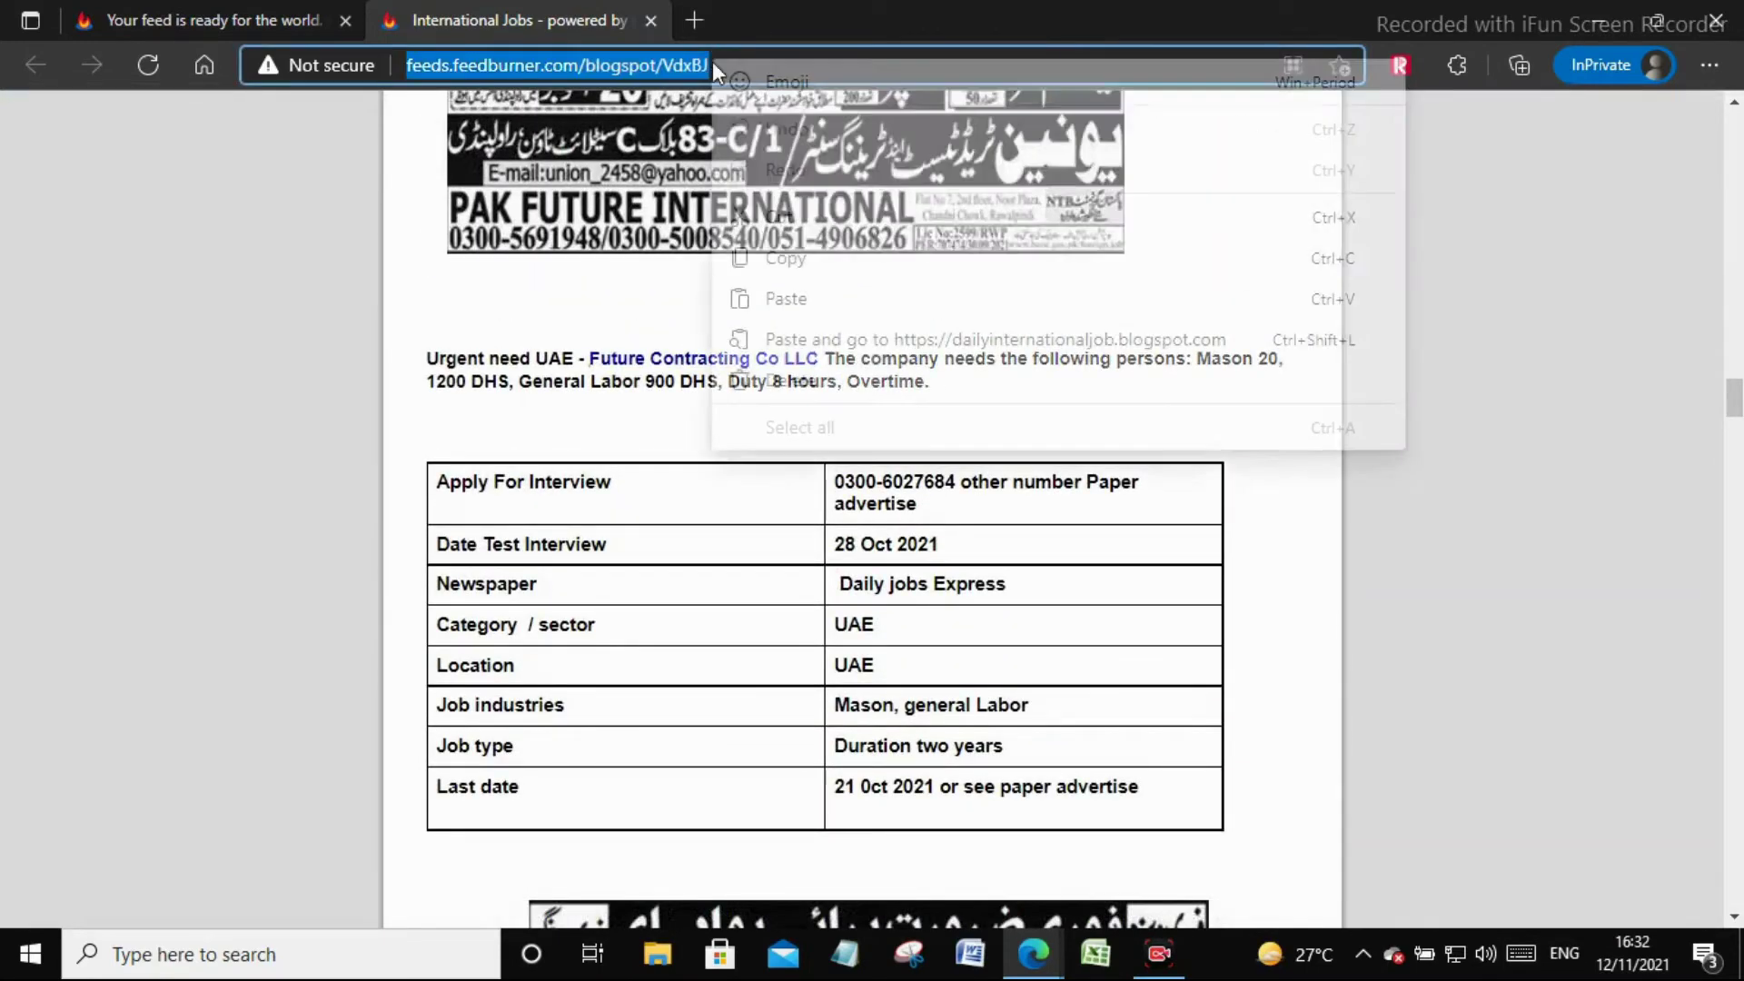
pyautogui.click(829, 263)
# Add a Feeds section with the pasted FeedBurner feed address, viewable by Anyone
pyautogui.moveTo(1032, 954)
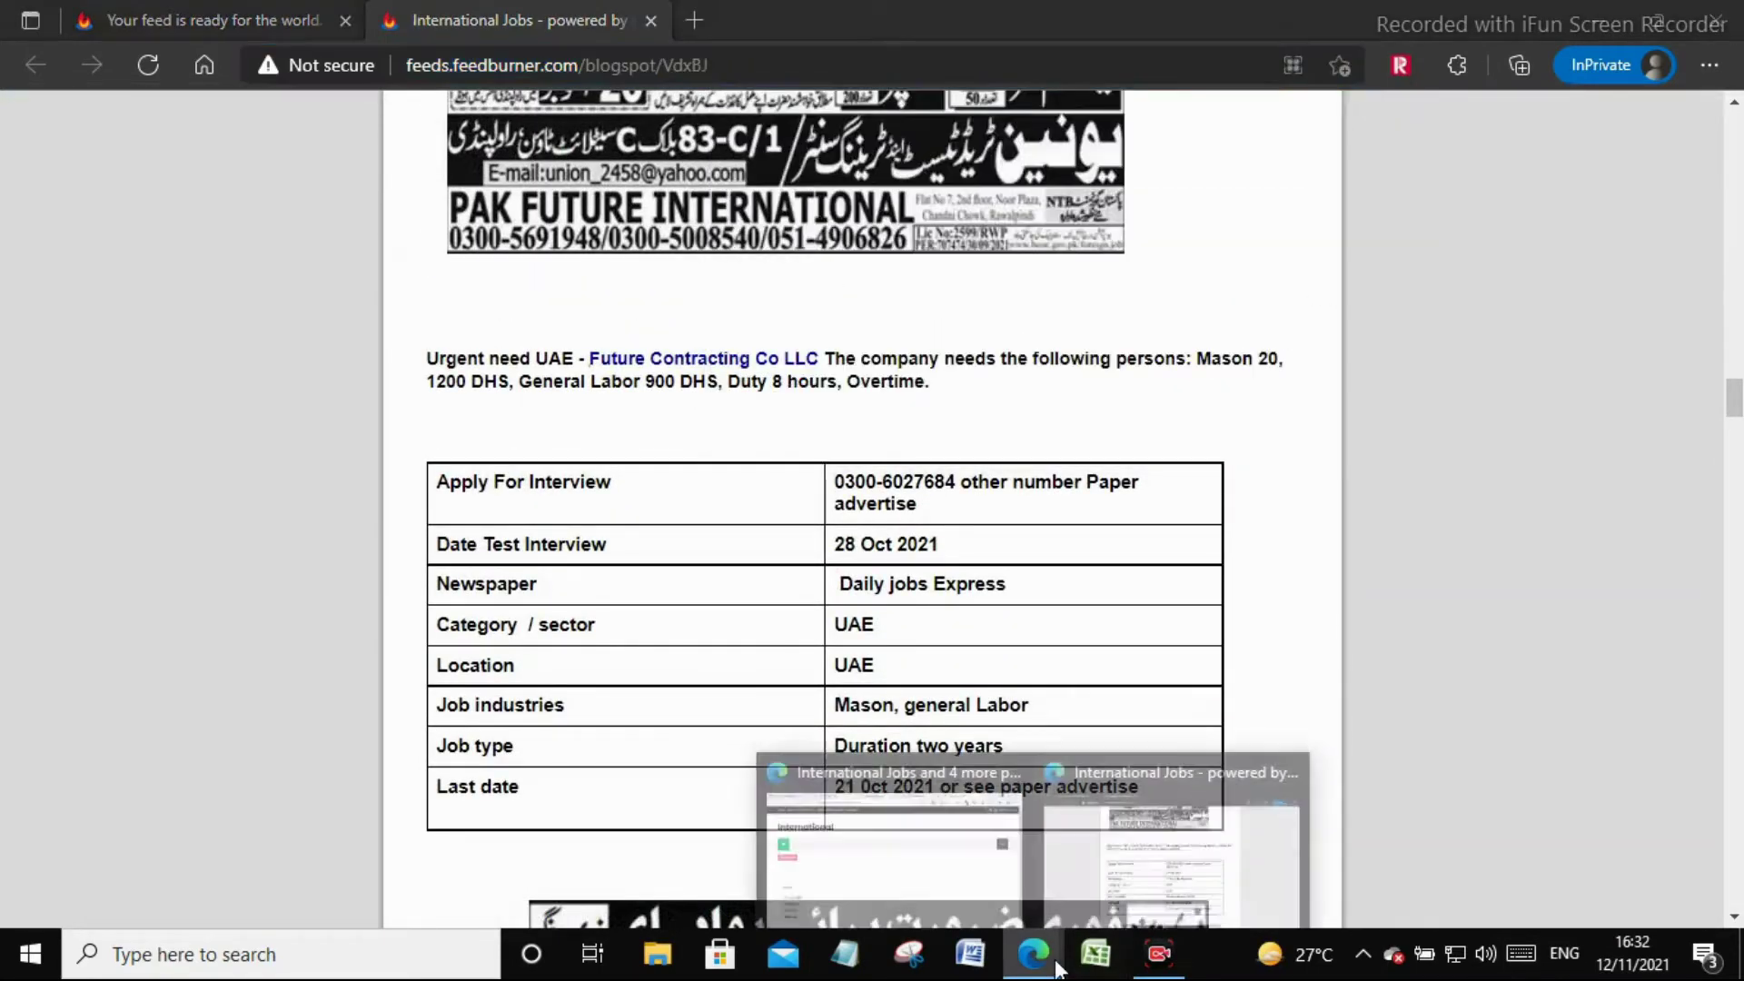
pyautogui.moveTo(935, 884)
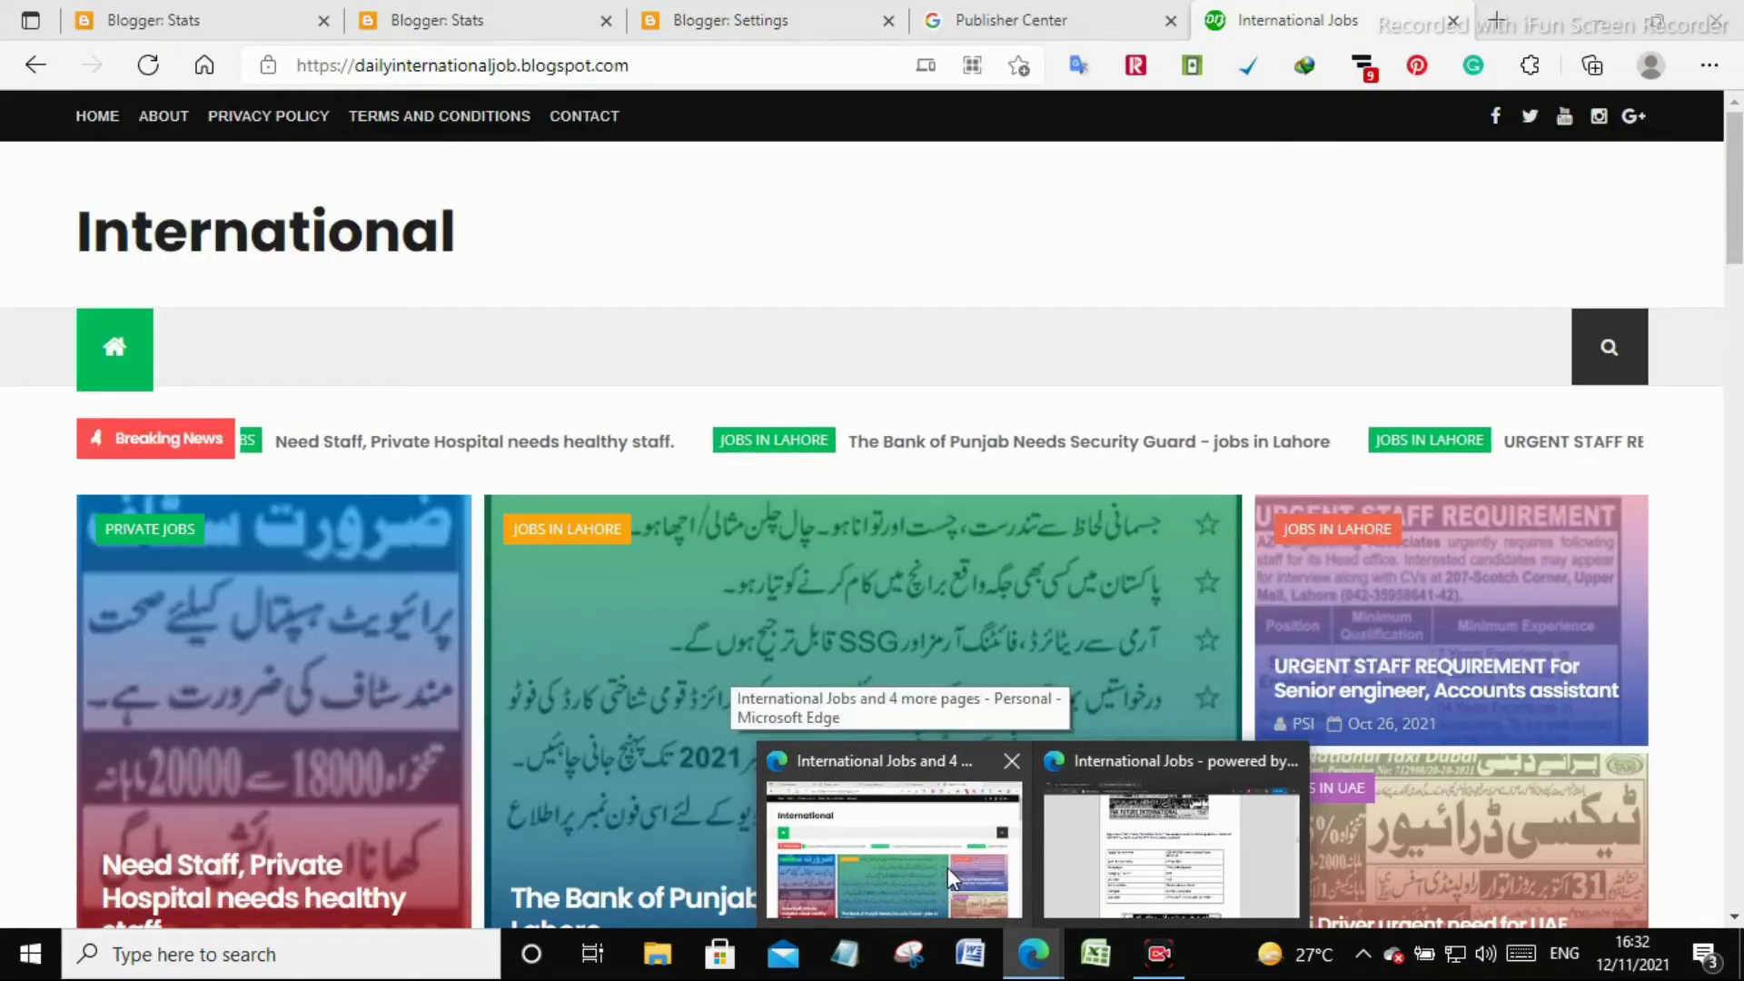
pyautogui.click(946, 868)
pyautogui.click(1035, 20)
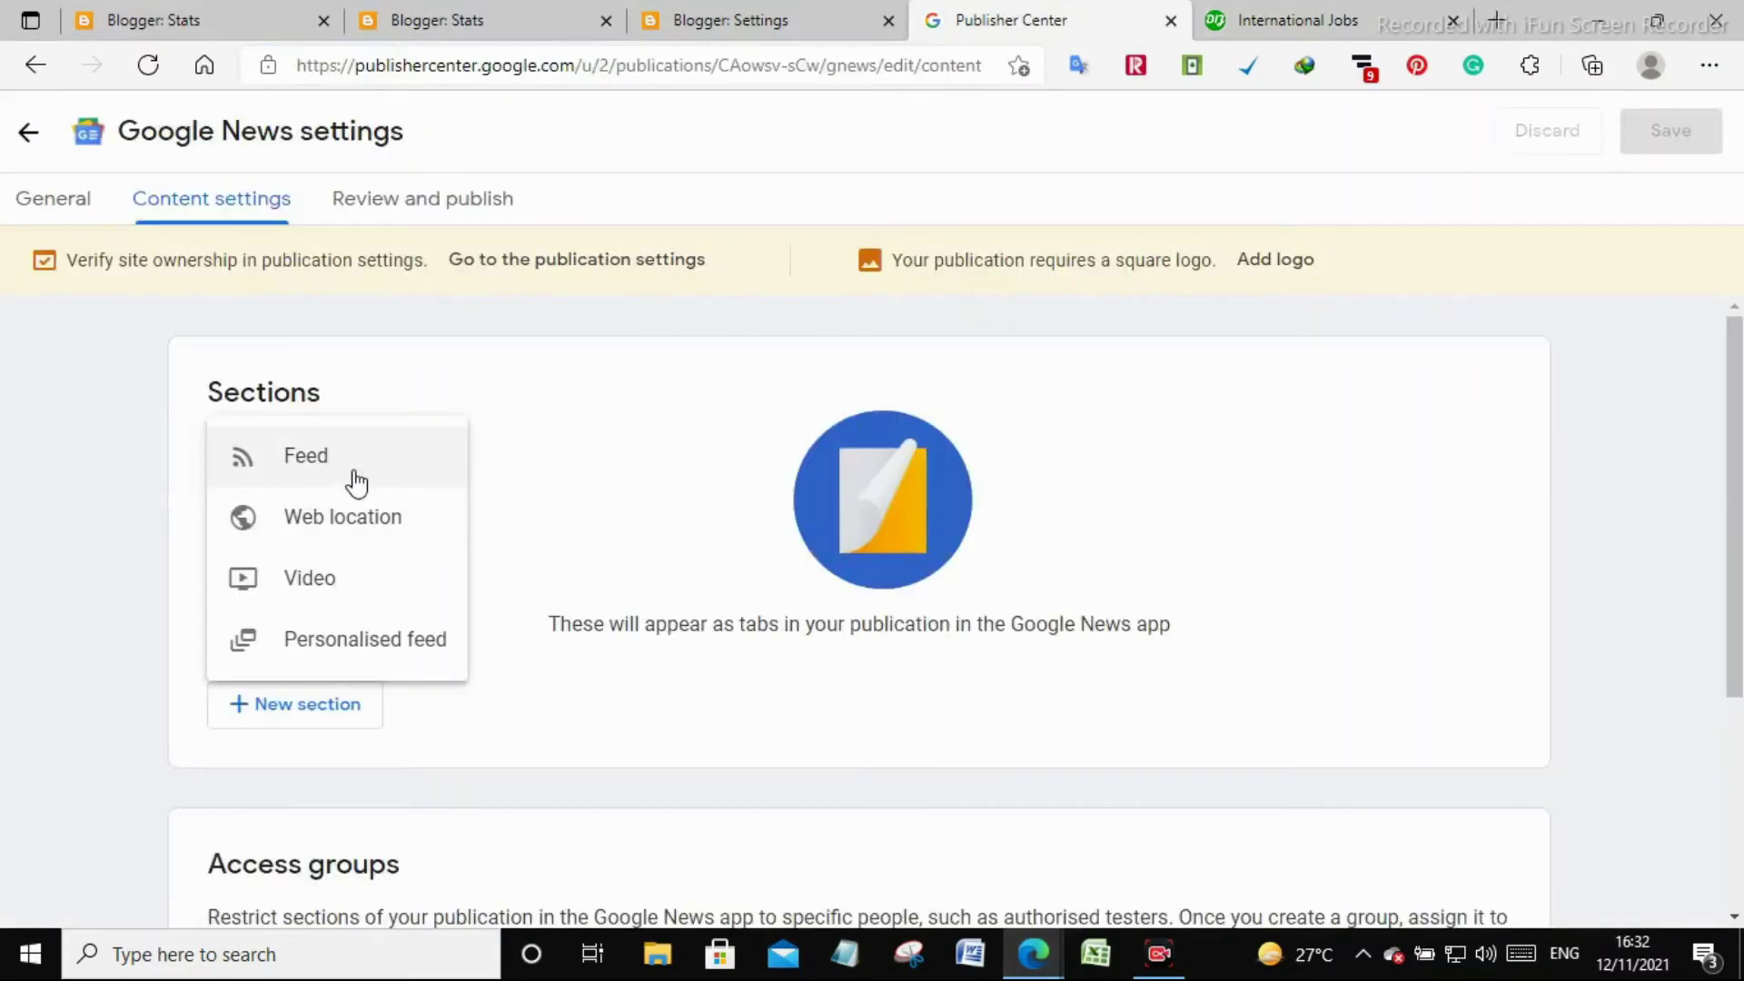
pyautogui.click(352, 467)
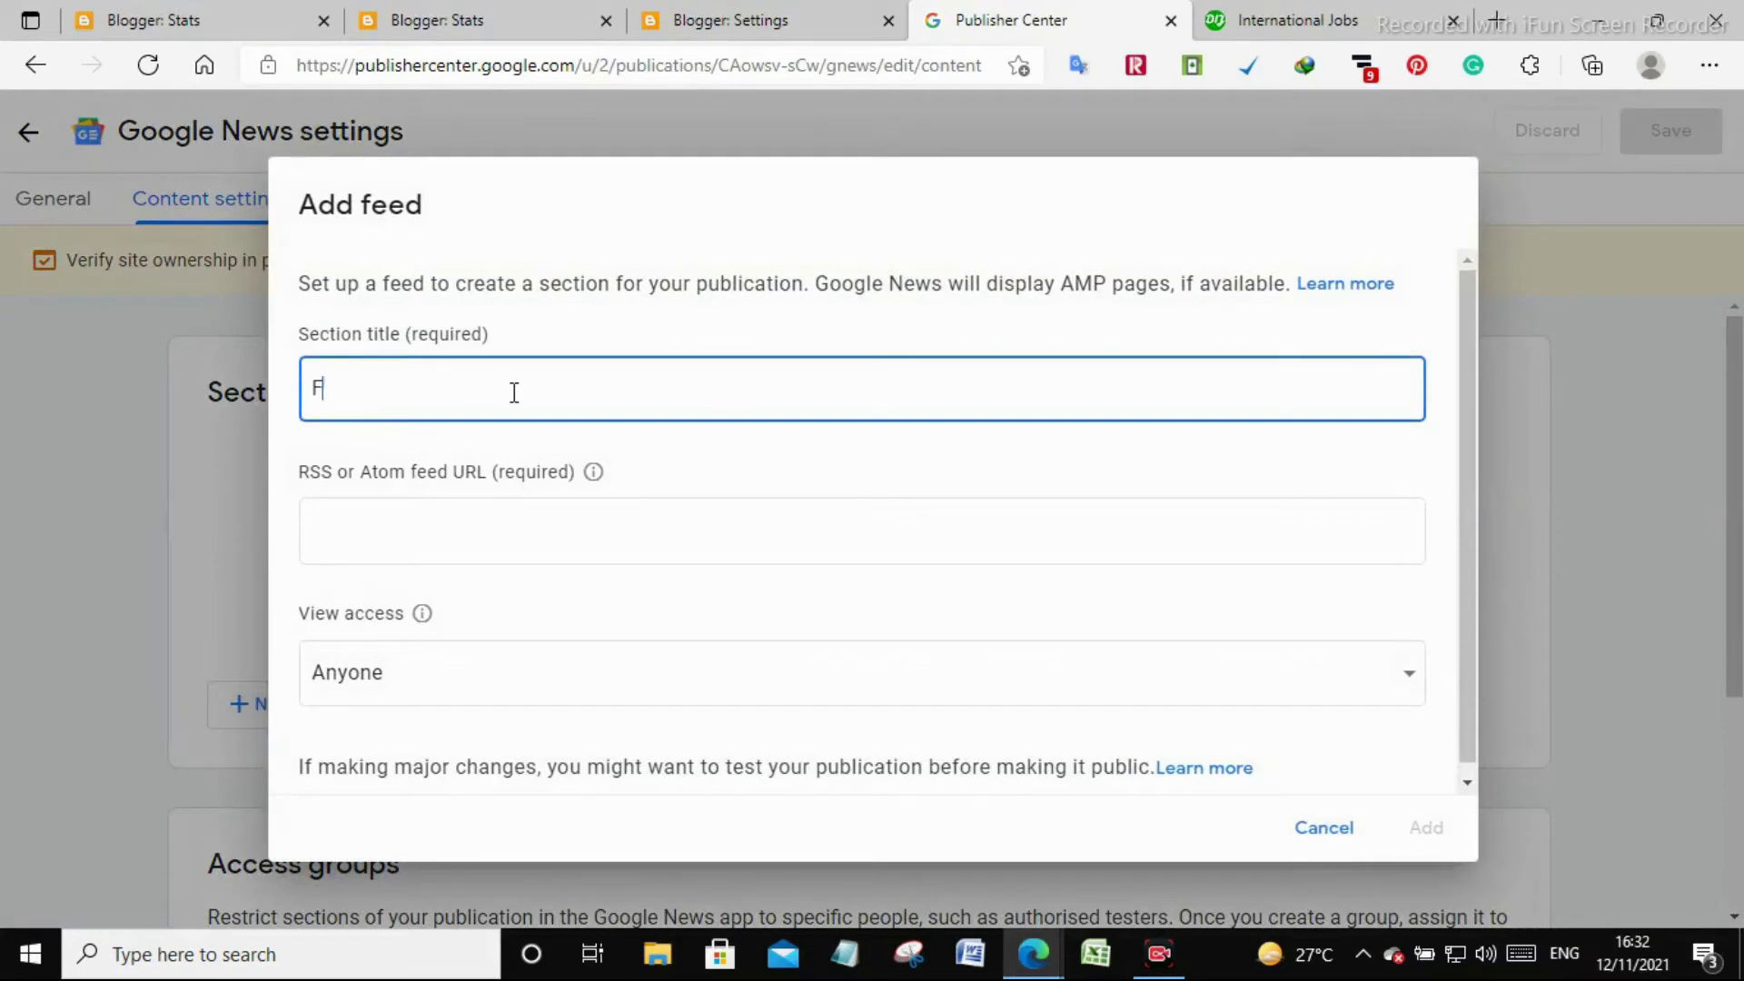
pyautogui.press('Tab')
pyautogui.hotkey('ctrl', 'v')
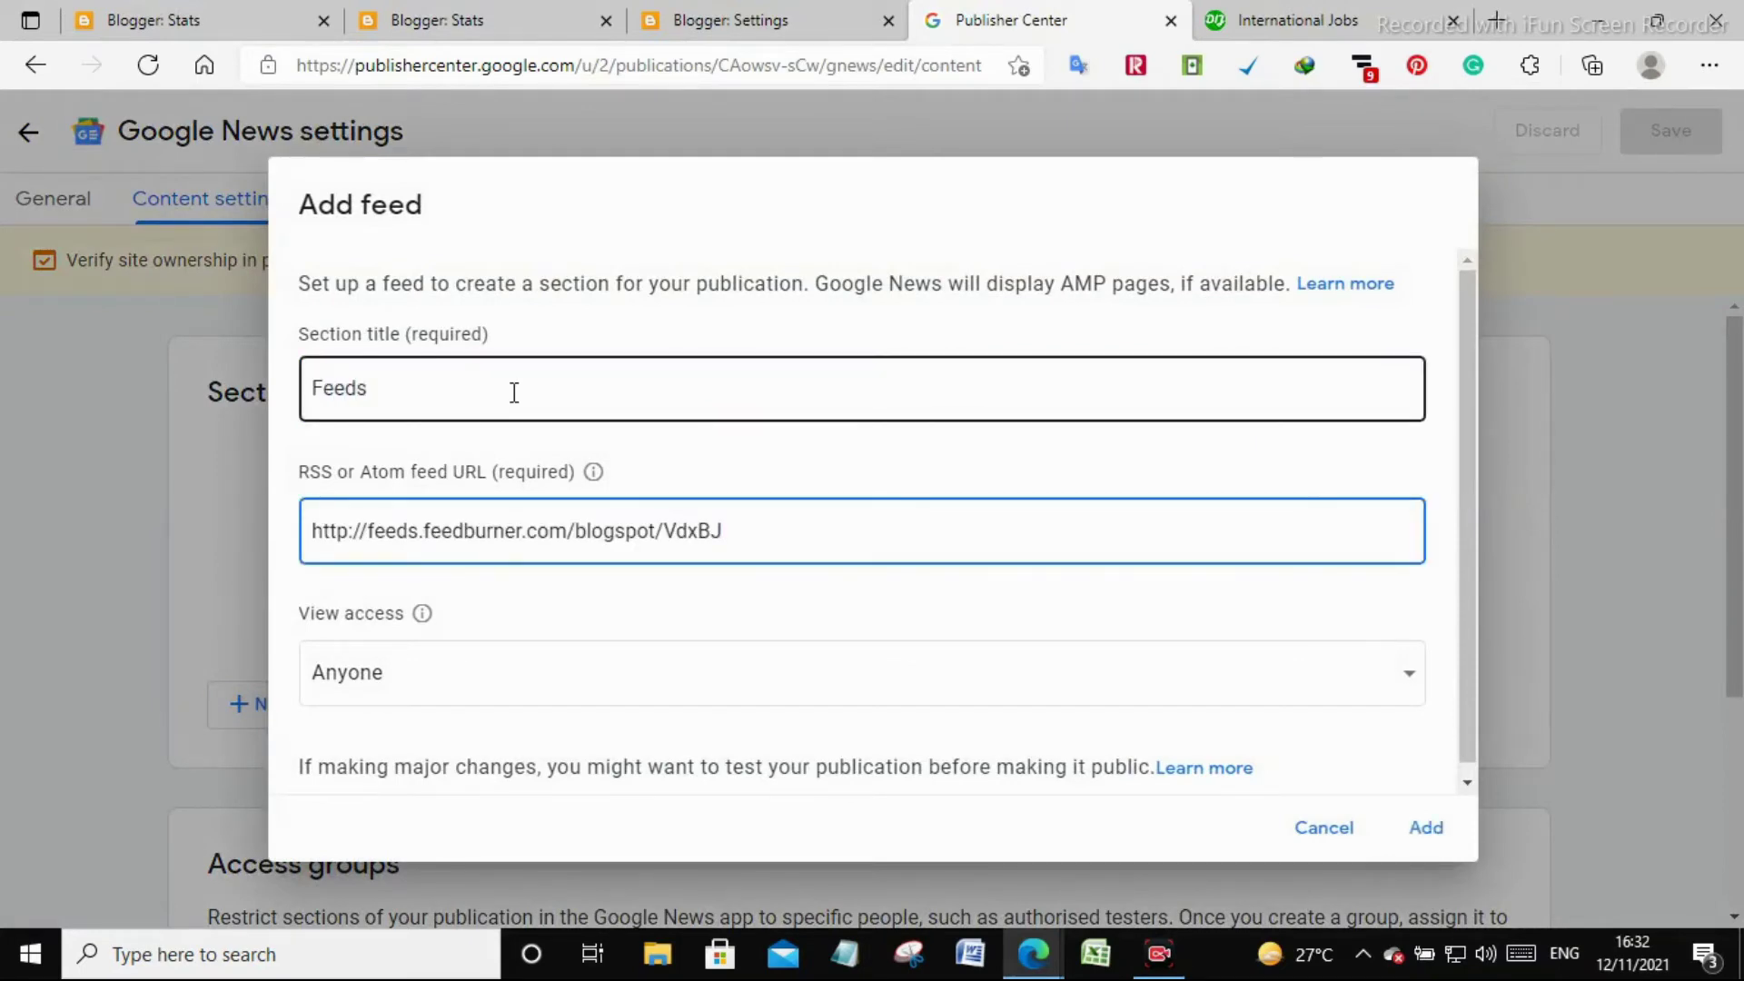
pyautogui.click(470, 648)
pyautogui.click(1450, 834)
pyautogui.click(1435, 828)
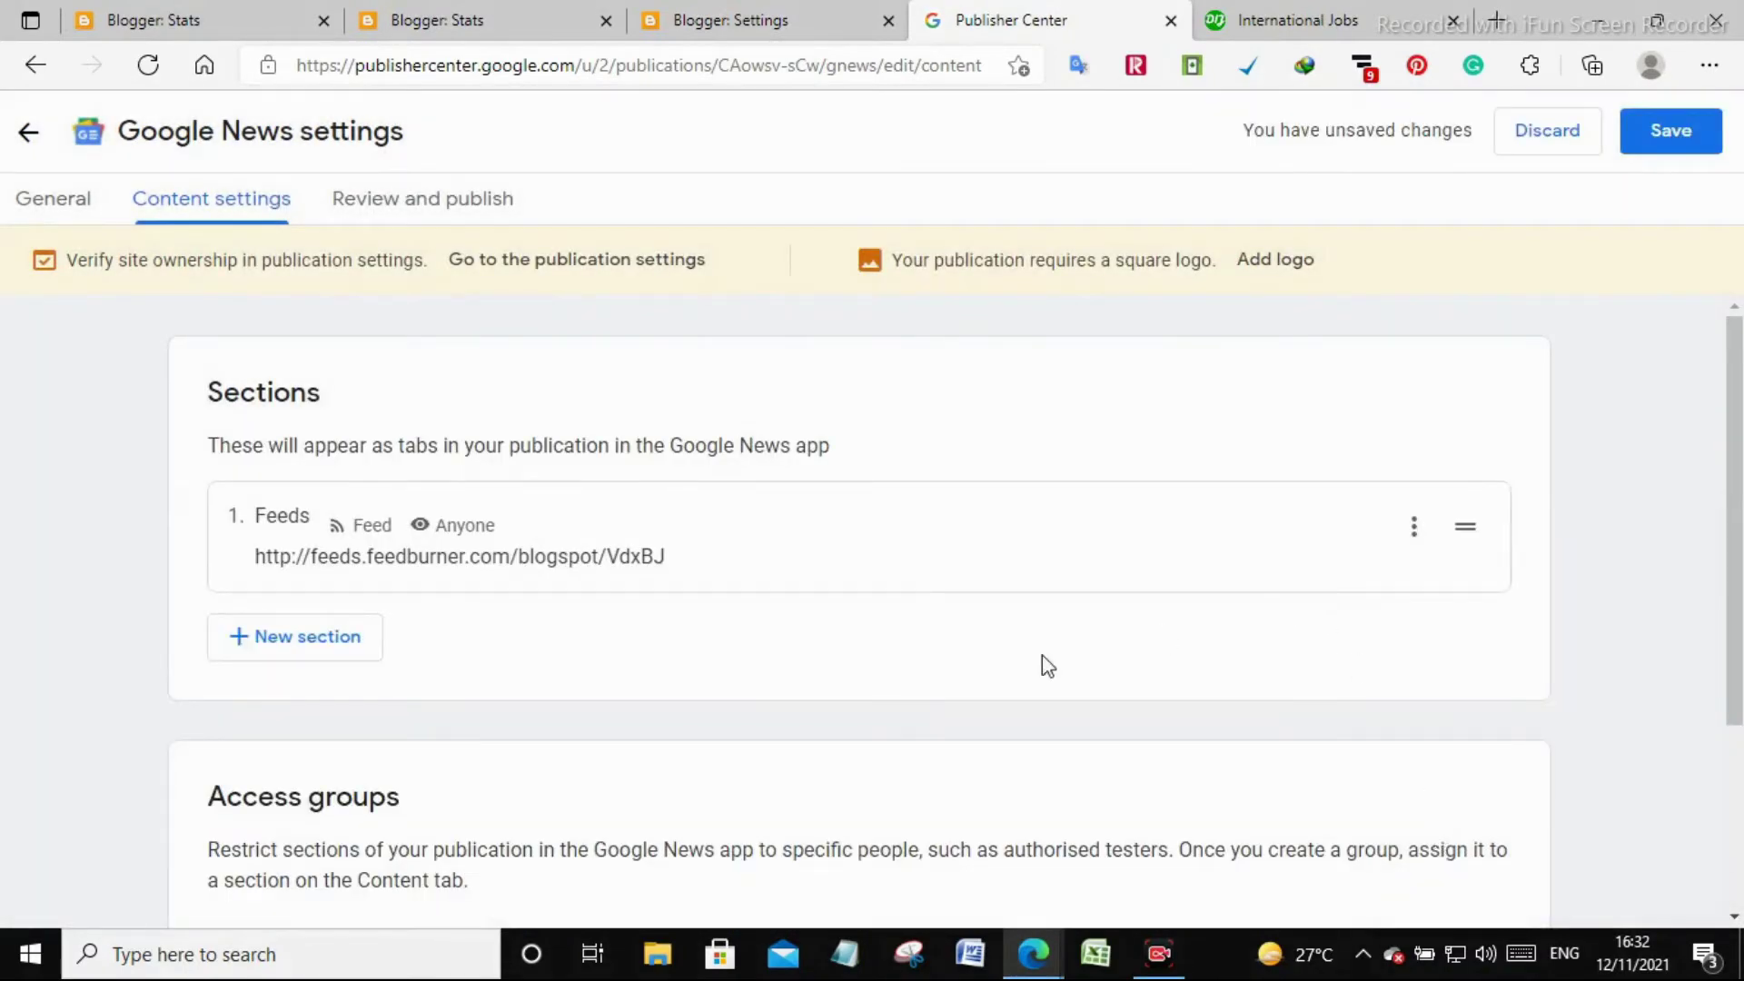
pyautogui.click(272, 650)
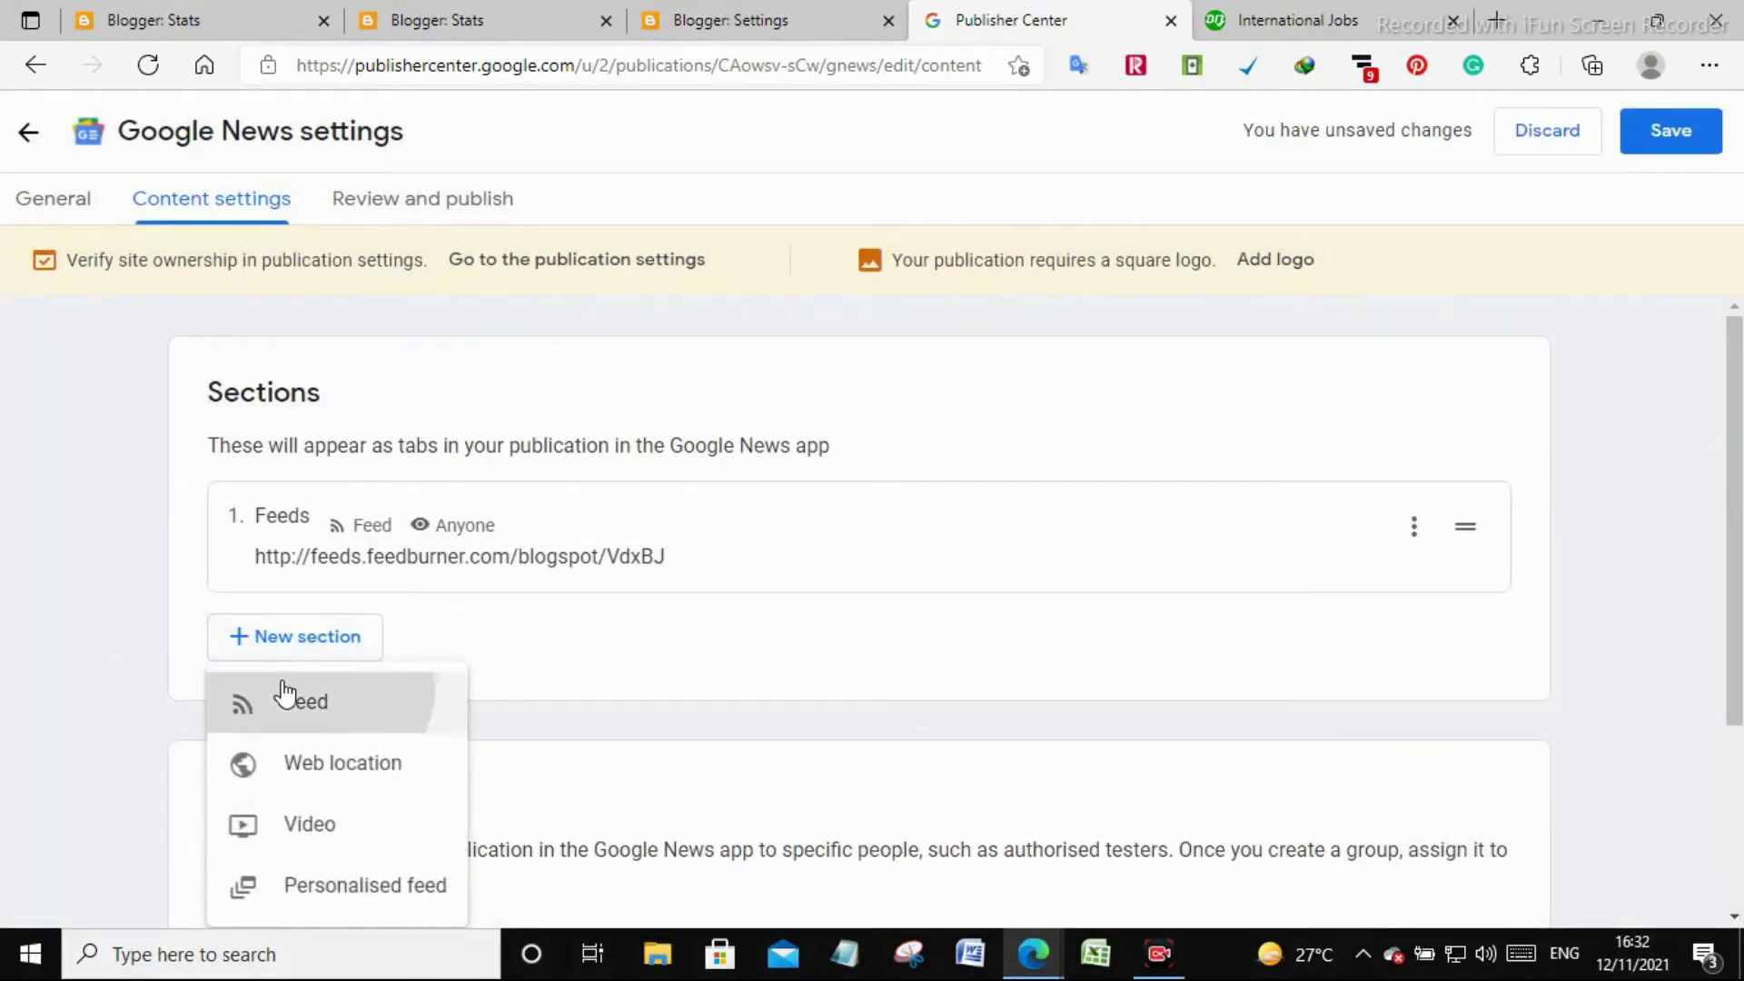
# Start a new feed-based section and copy the blog's Original Feed URL from FeedBurner
pyautogui.click(284, 697)
pyautogui.click(440, 393)
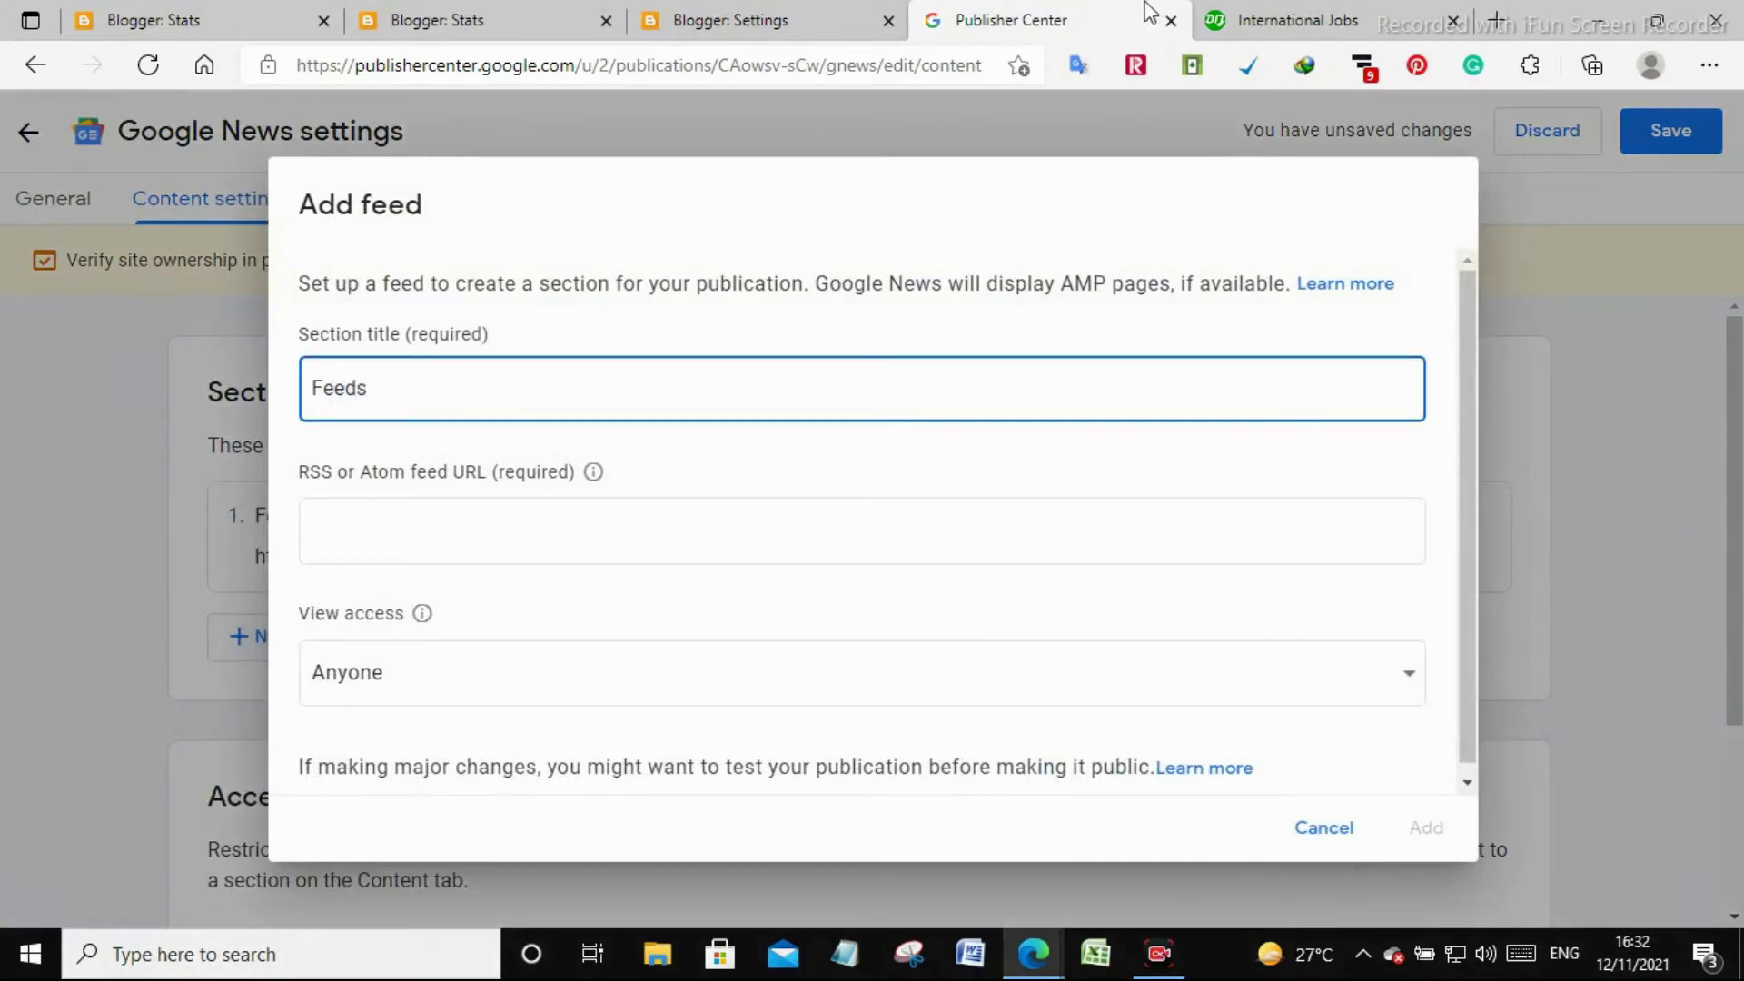
pyautogui.click(1032, 954)
pyautogui.click(1130, 834)
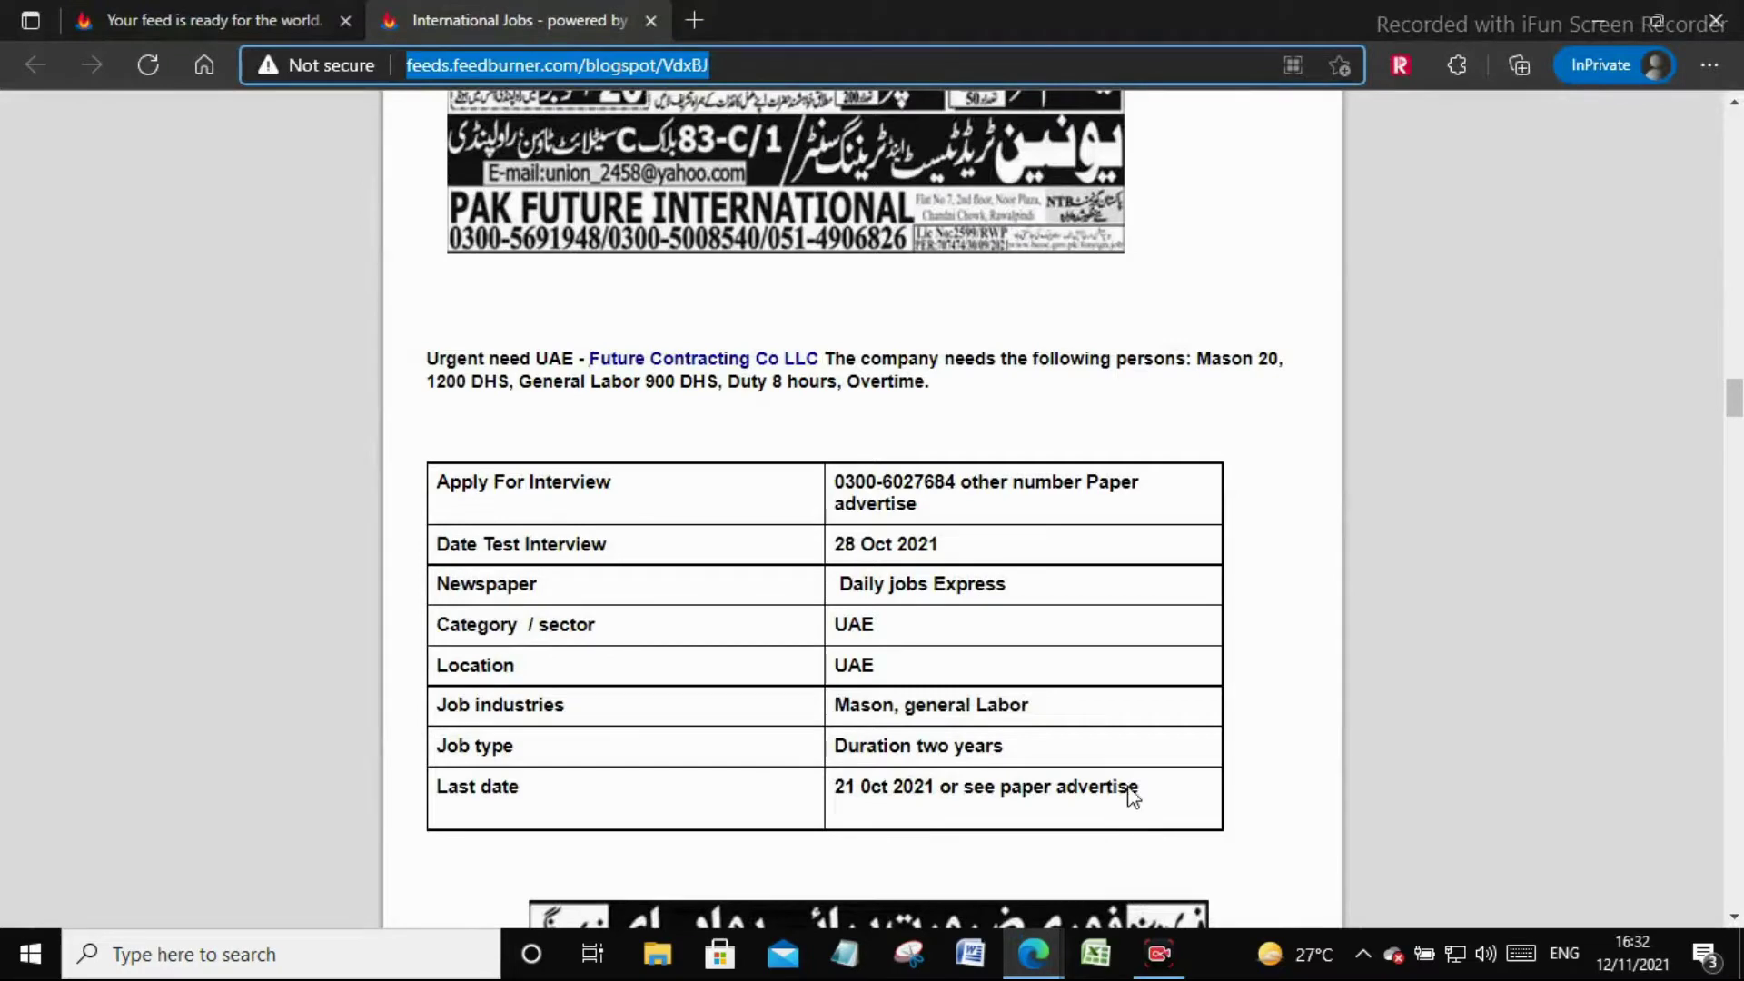
pyautogui.click(318, 14)
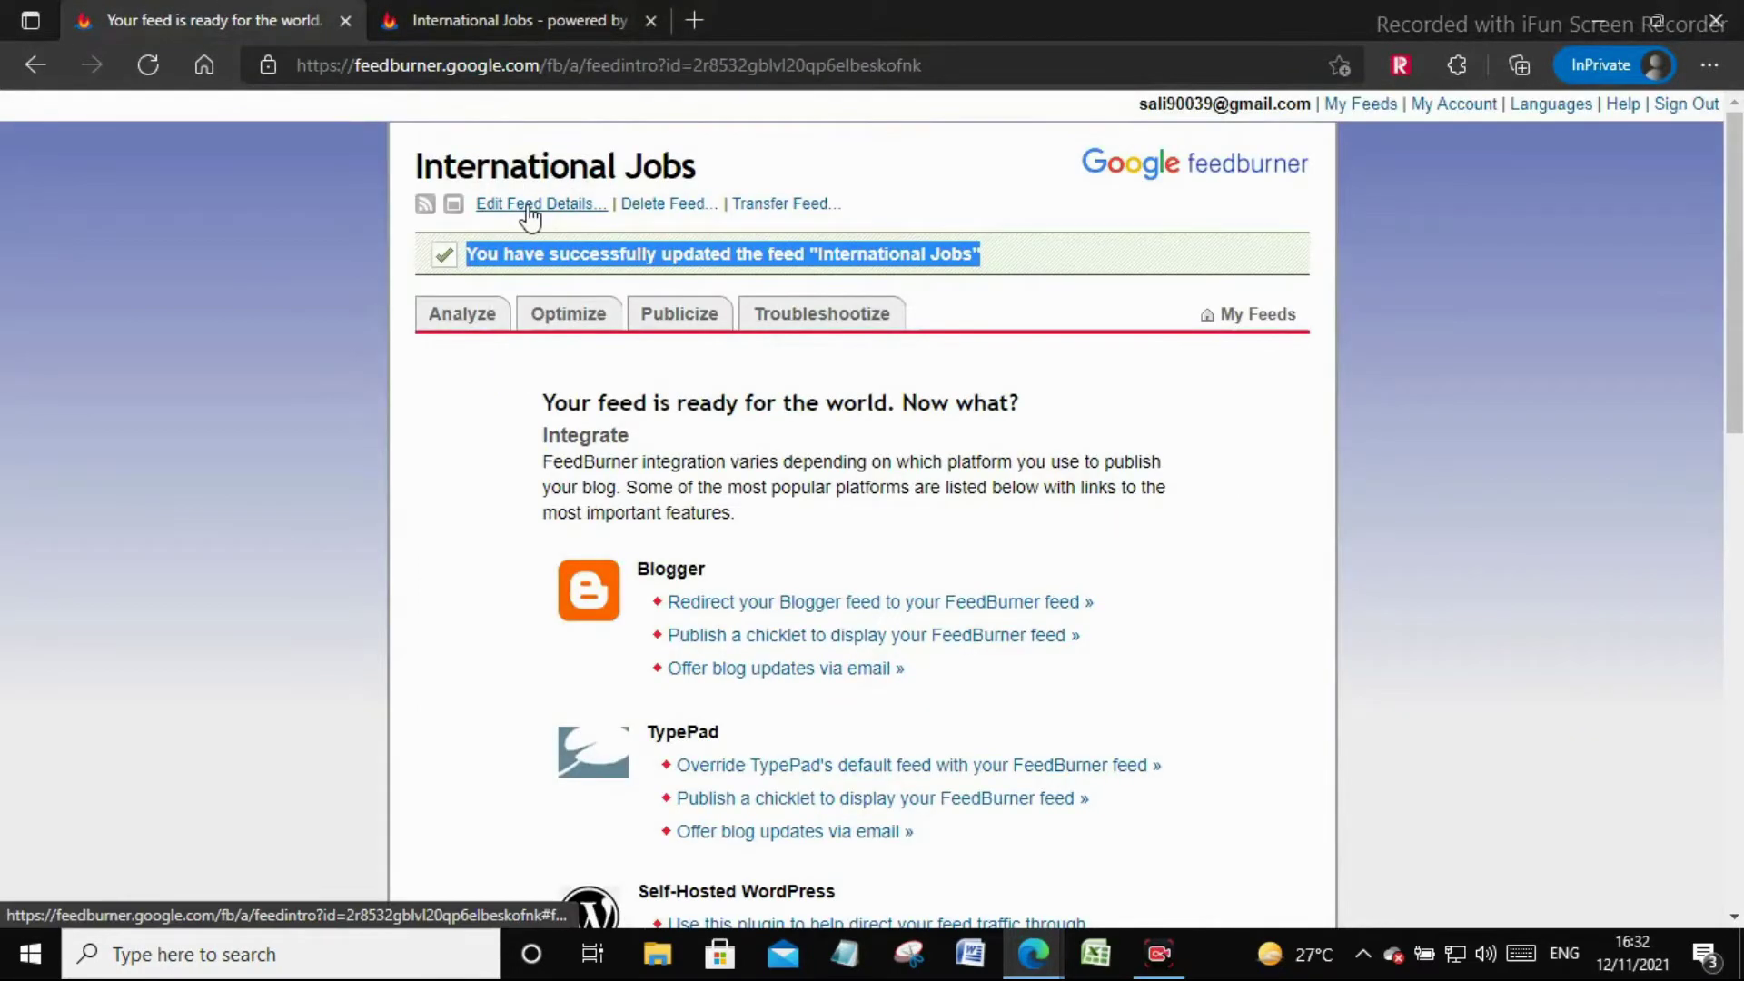
pyautogui.click(534, 205)
pyautogui.click(751, 408)
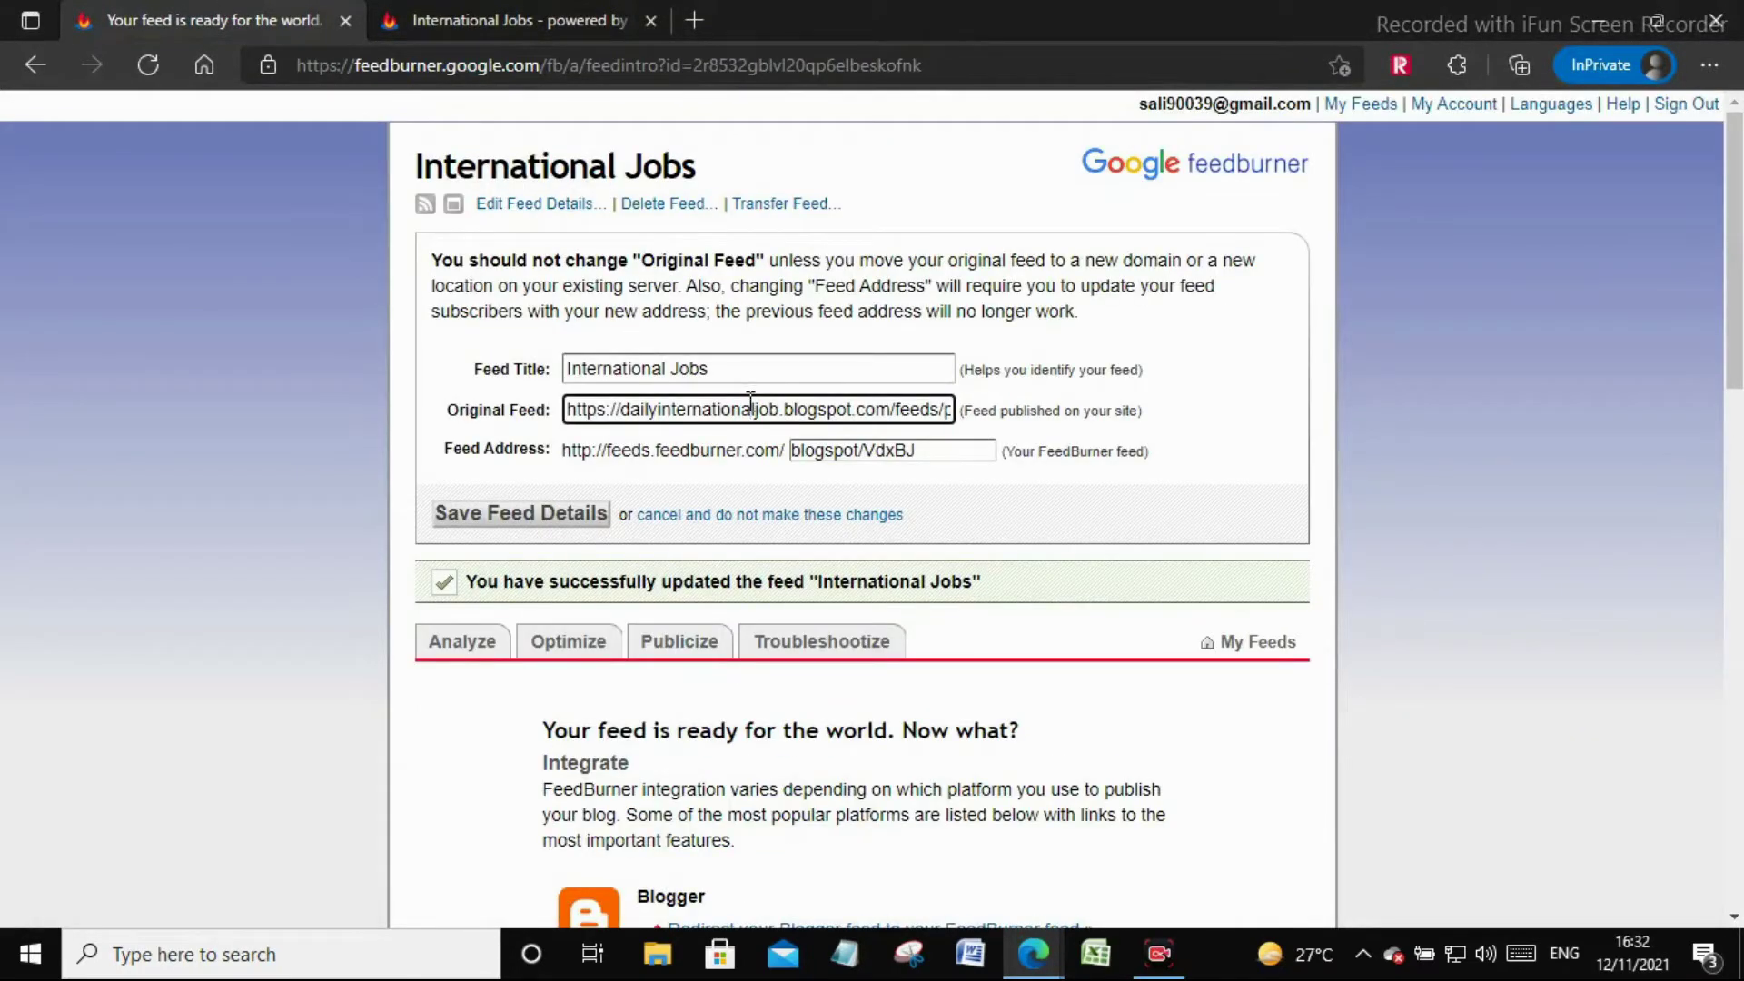
pyautogui.hotkey('ctrl', 'a')
pyautogui.rightClick(761, 409)
pyautogui.click(814, 299)
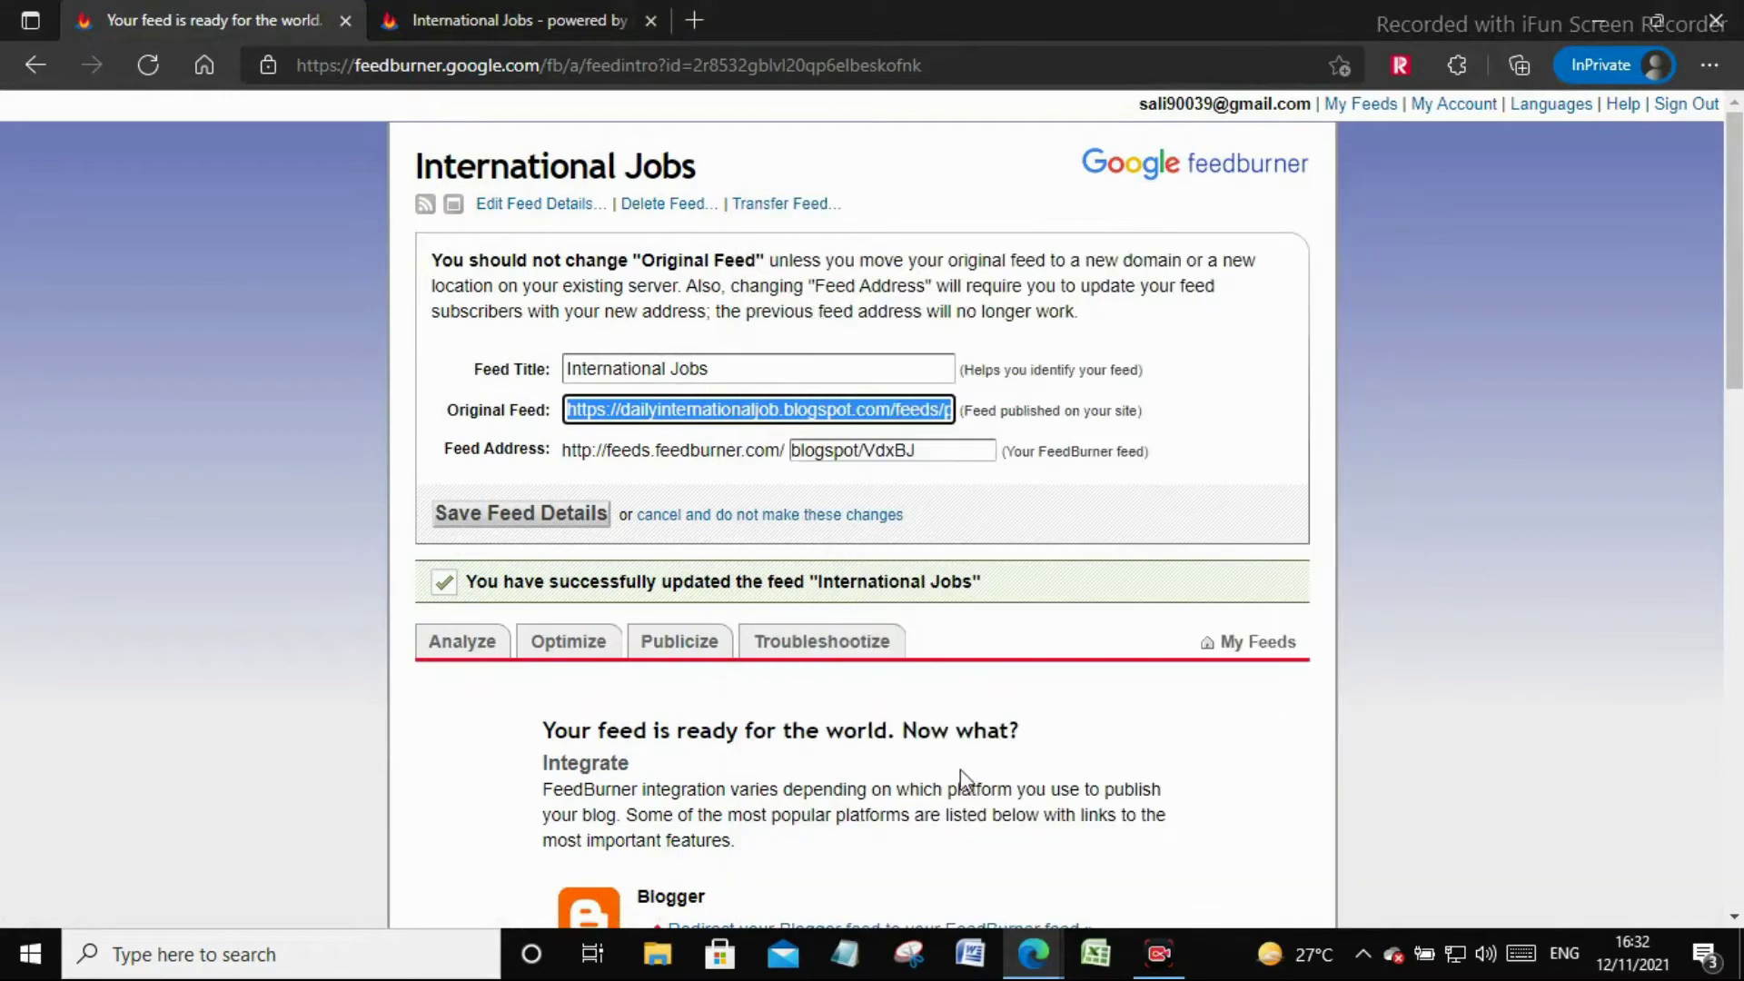
# Paste the URL into RSS feed URL, keep view access Anyone, and add the section
pyautogui.moveTo(1032, 949)
pyautogui.click(881, 830)
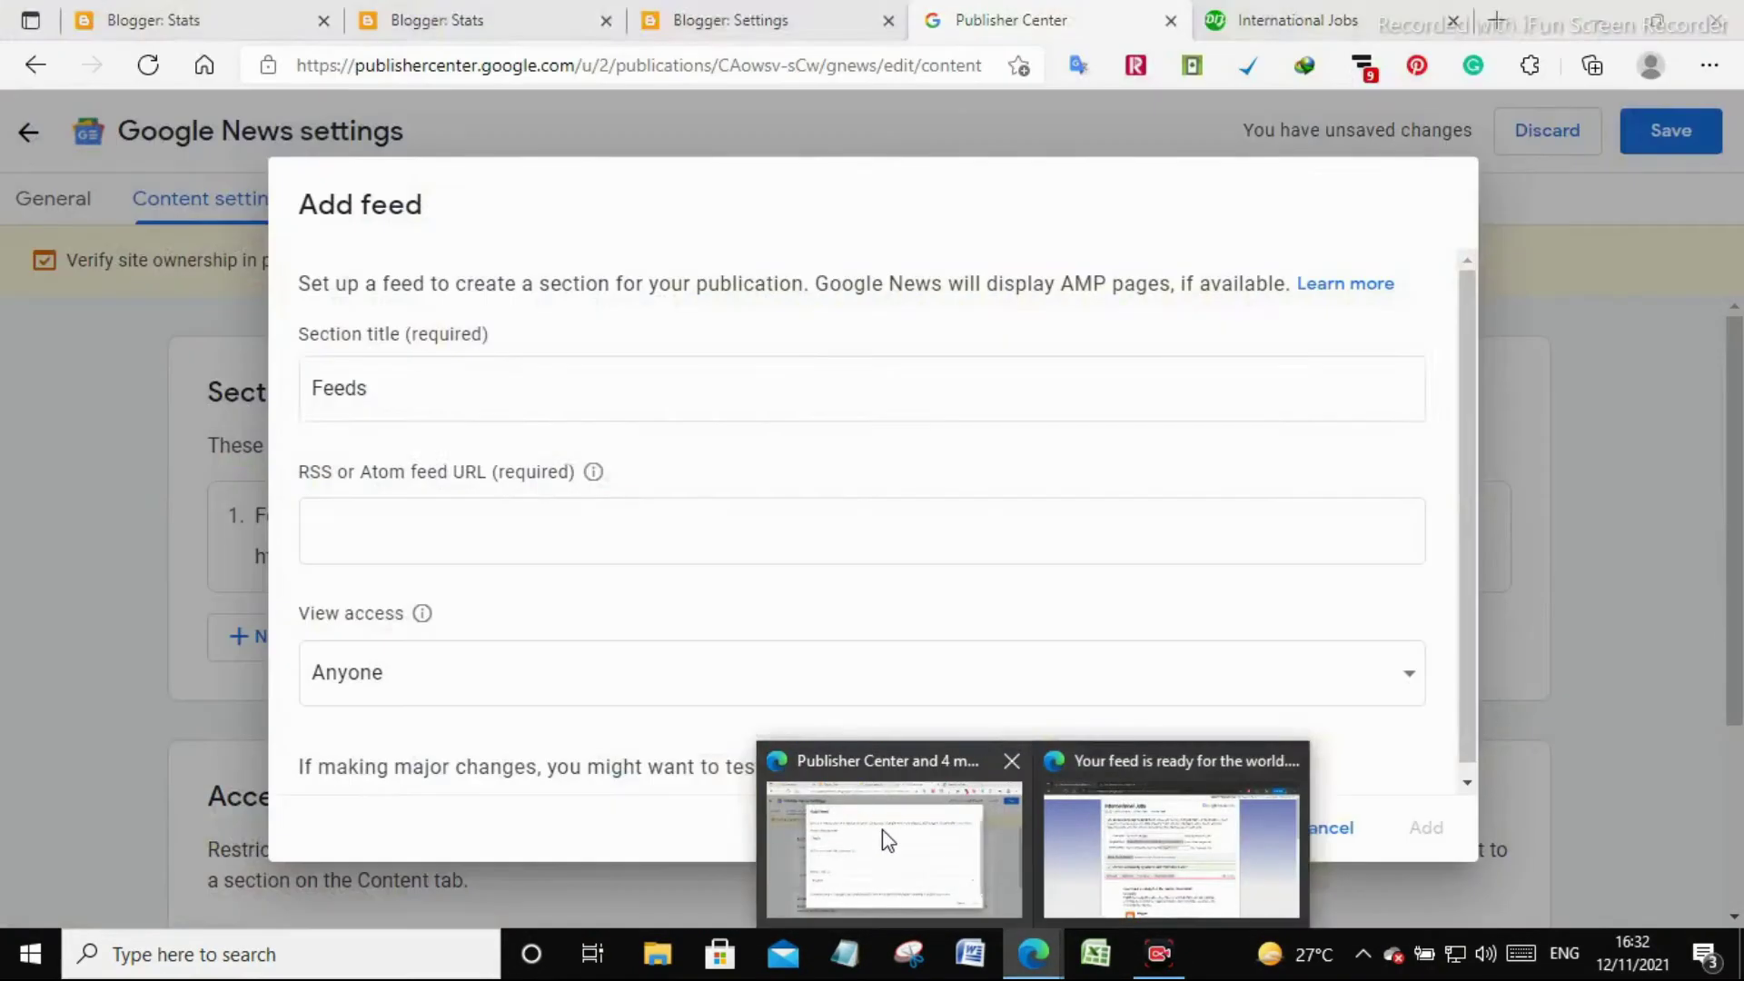
pyautogui.click(515, 535)
pyautogui.hotkey('ctrl', 'v')
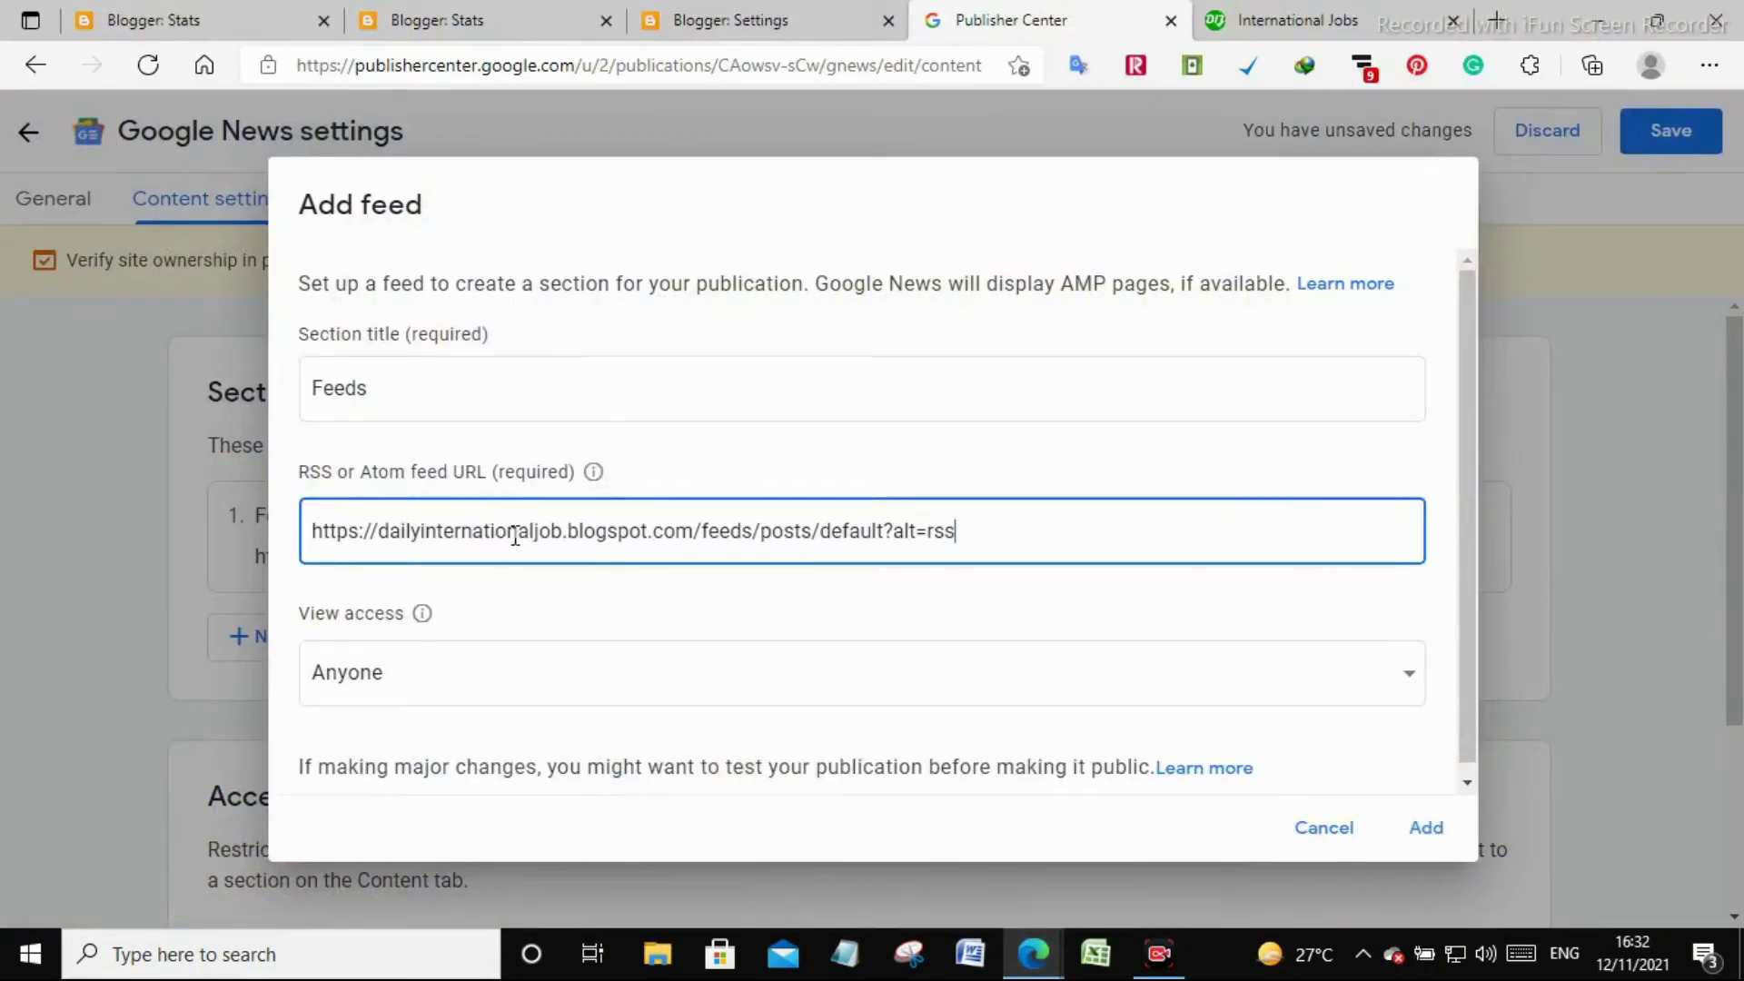
pyautogui.click(495, 699)
pyautogui.click(1422, 828)
pyautogui.click(1422, 829)
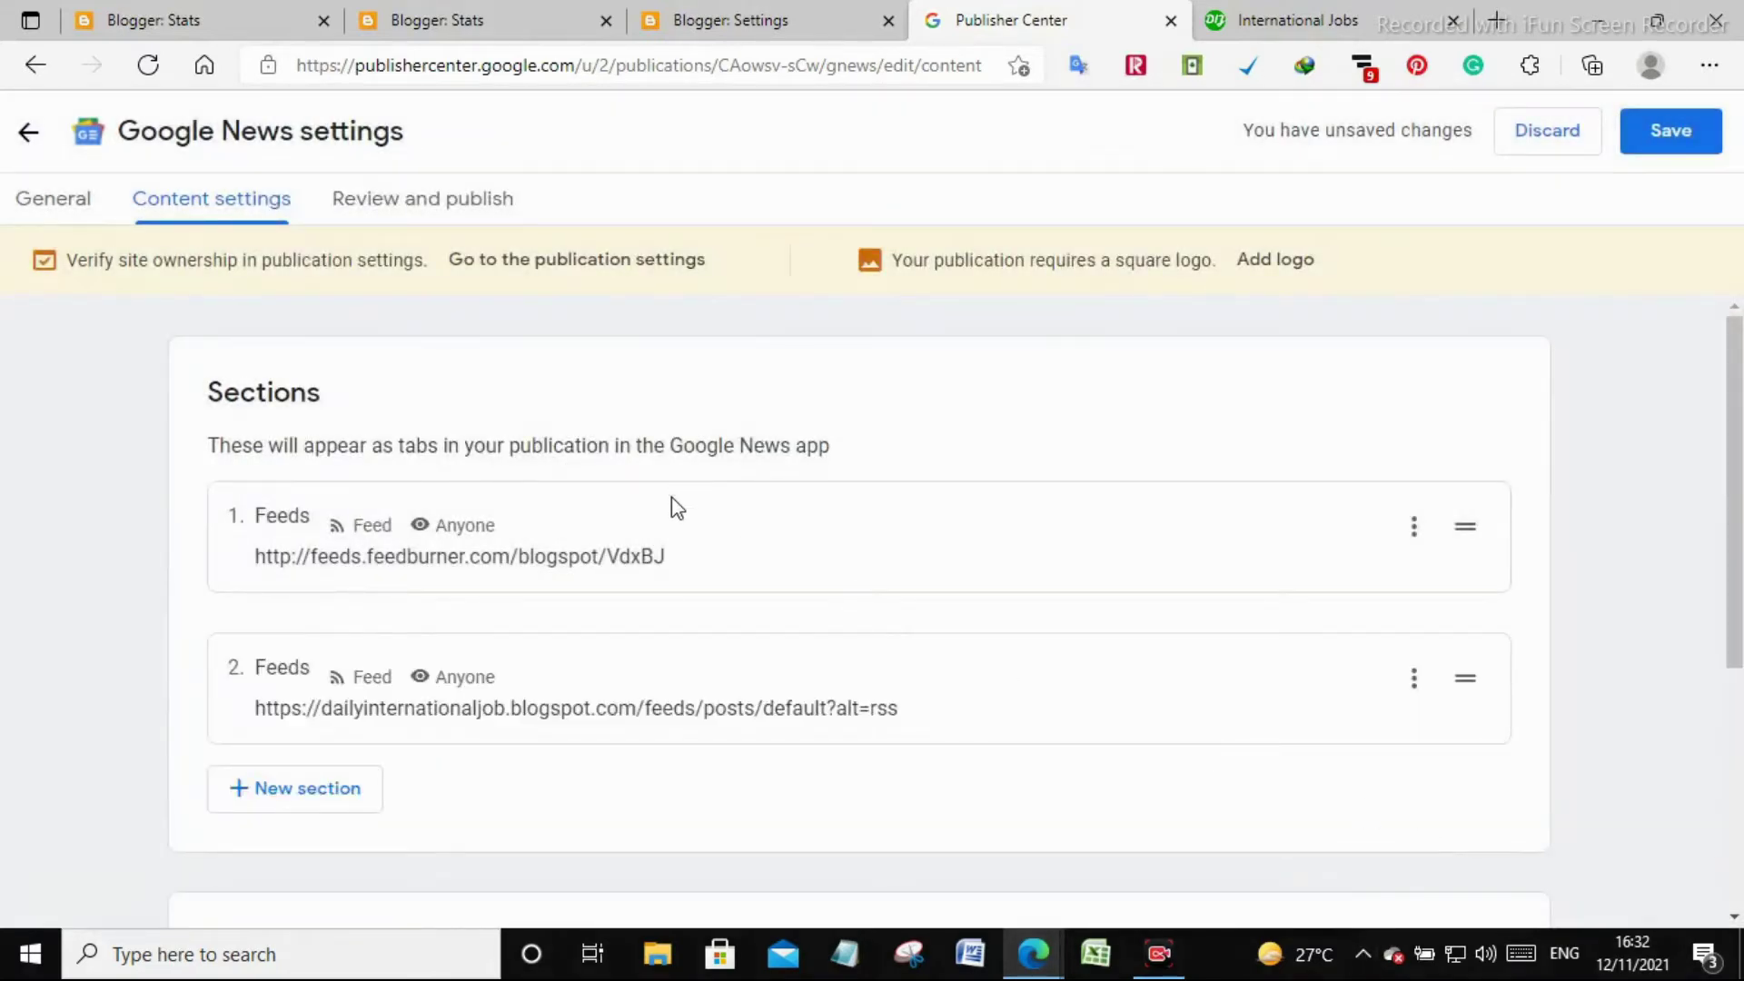
pyautogui.scroll(-5, 672, 535)
pyautogui.scroll(3, 672, 536)
pyautogui.scroll(-3, 672, 536)
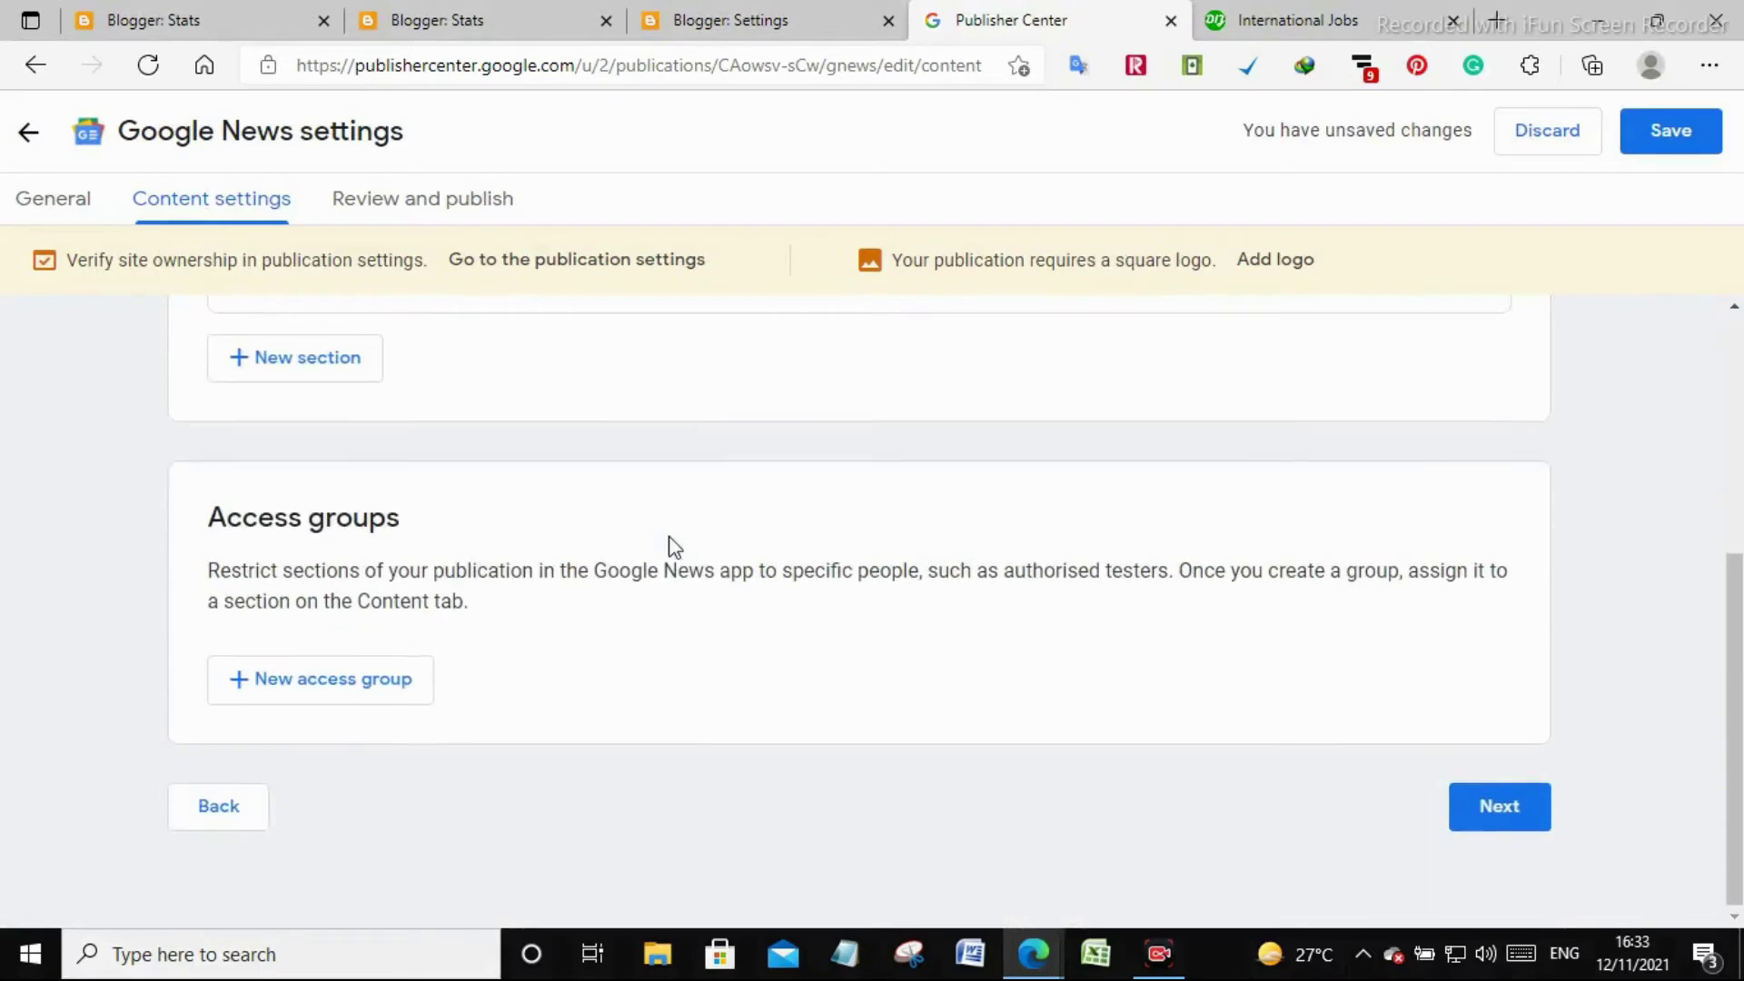
# Save the publication from Review and publish and return to the Google News overview showing both Feeds sections
pyautogui.click(1470, 823)
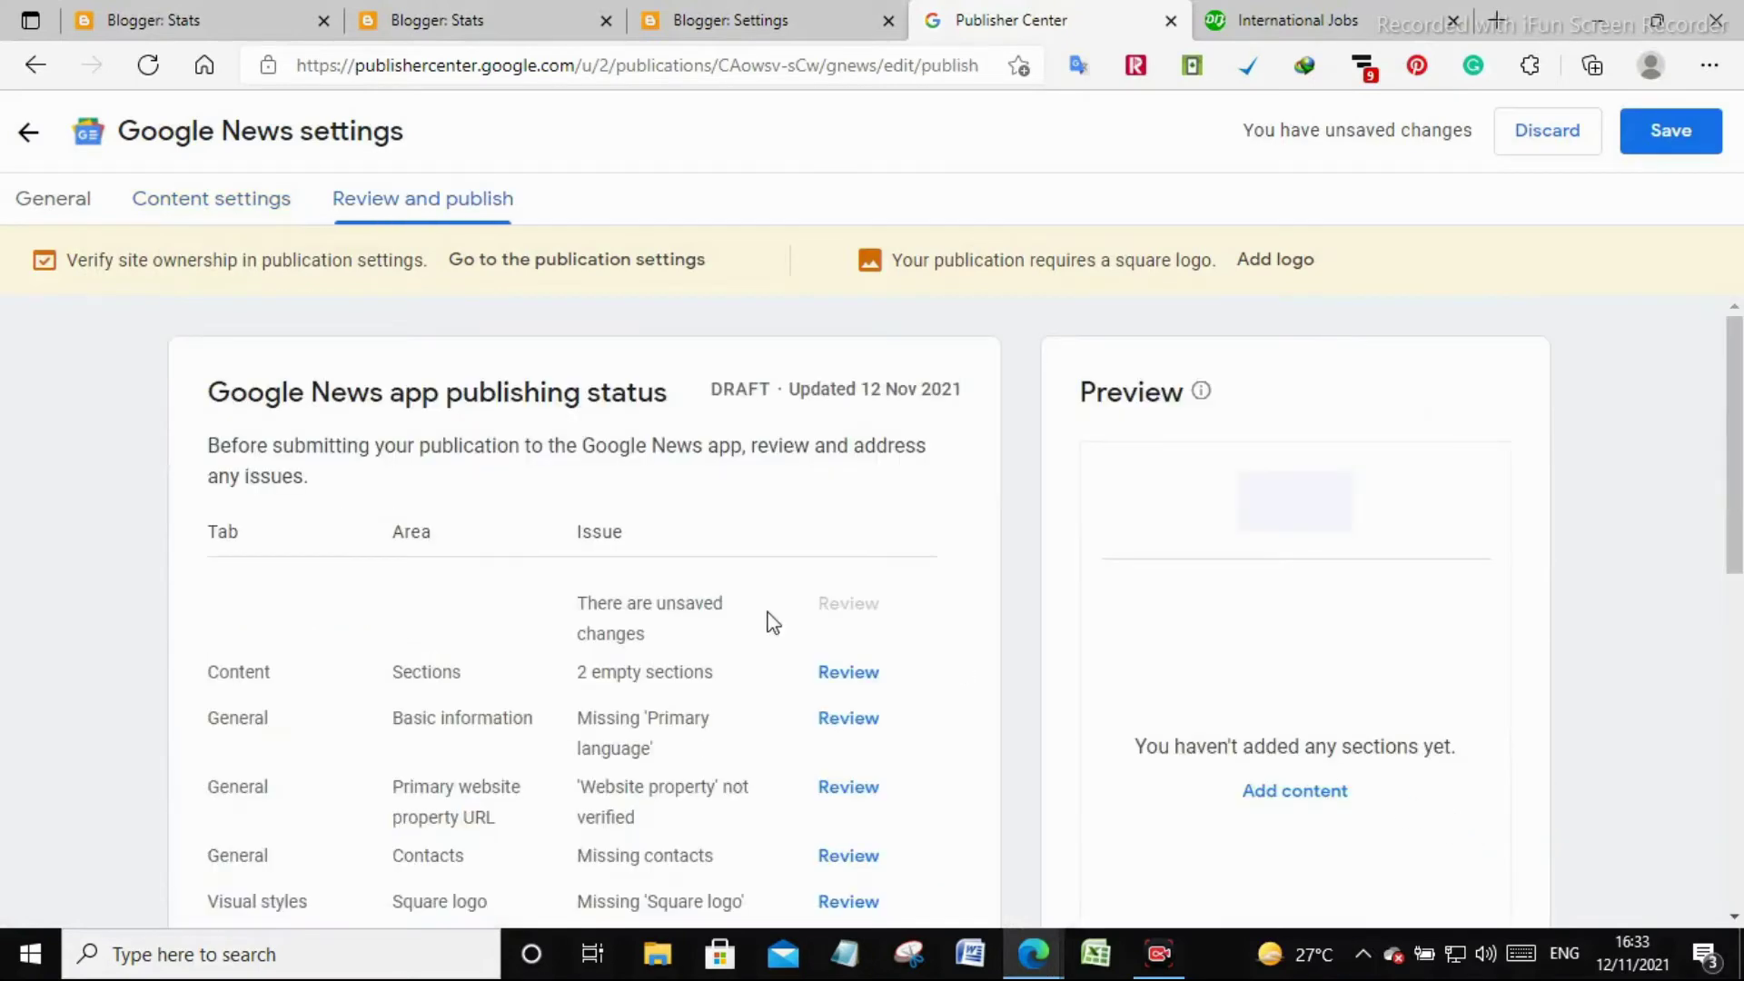
pyautogui.scroll(-7, 670, 599)
pyautogui.scroll(7, 670, 599)
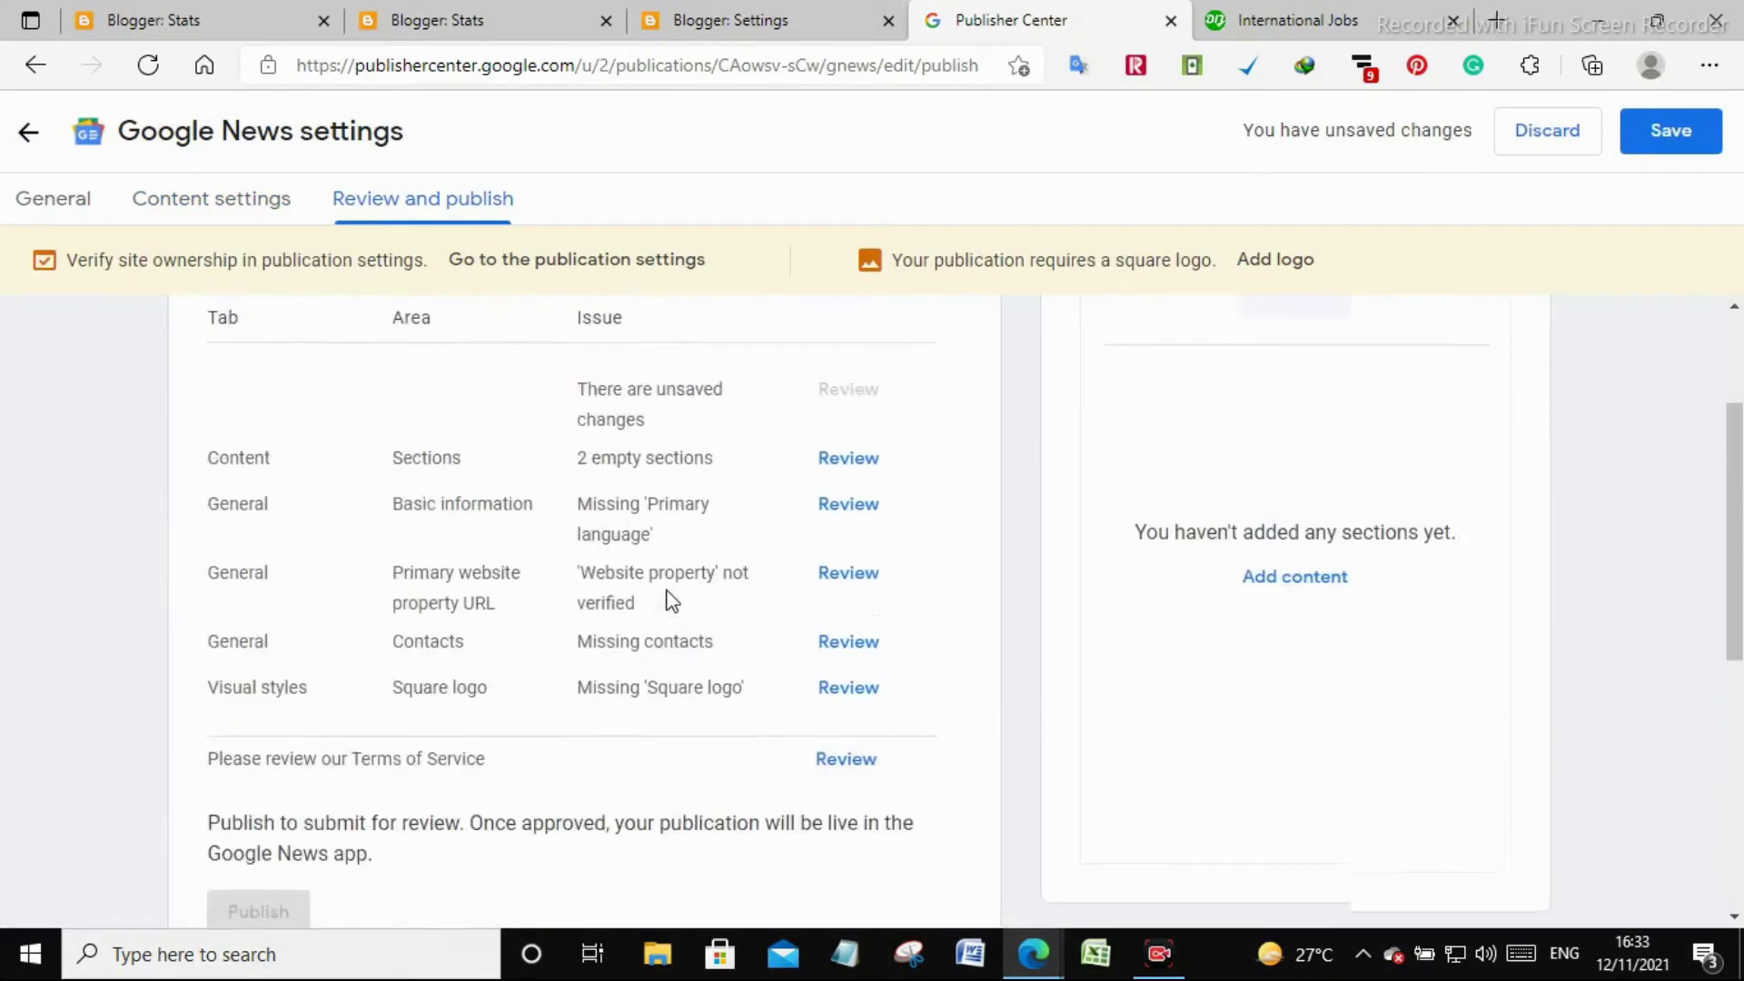
pyautogui.scroll(-8, 665, 601)
pyautogui.scroll(7, 666, 602)
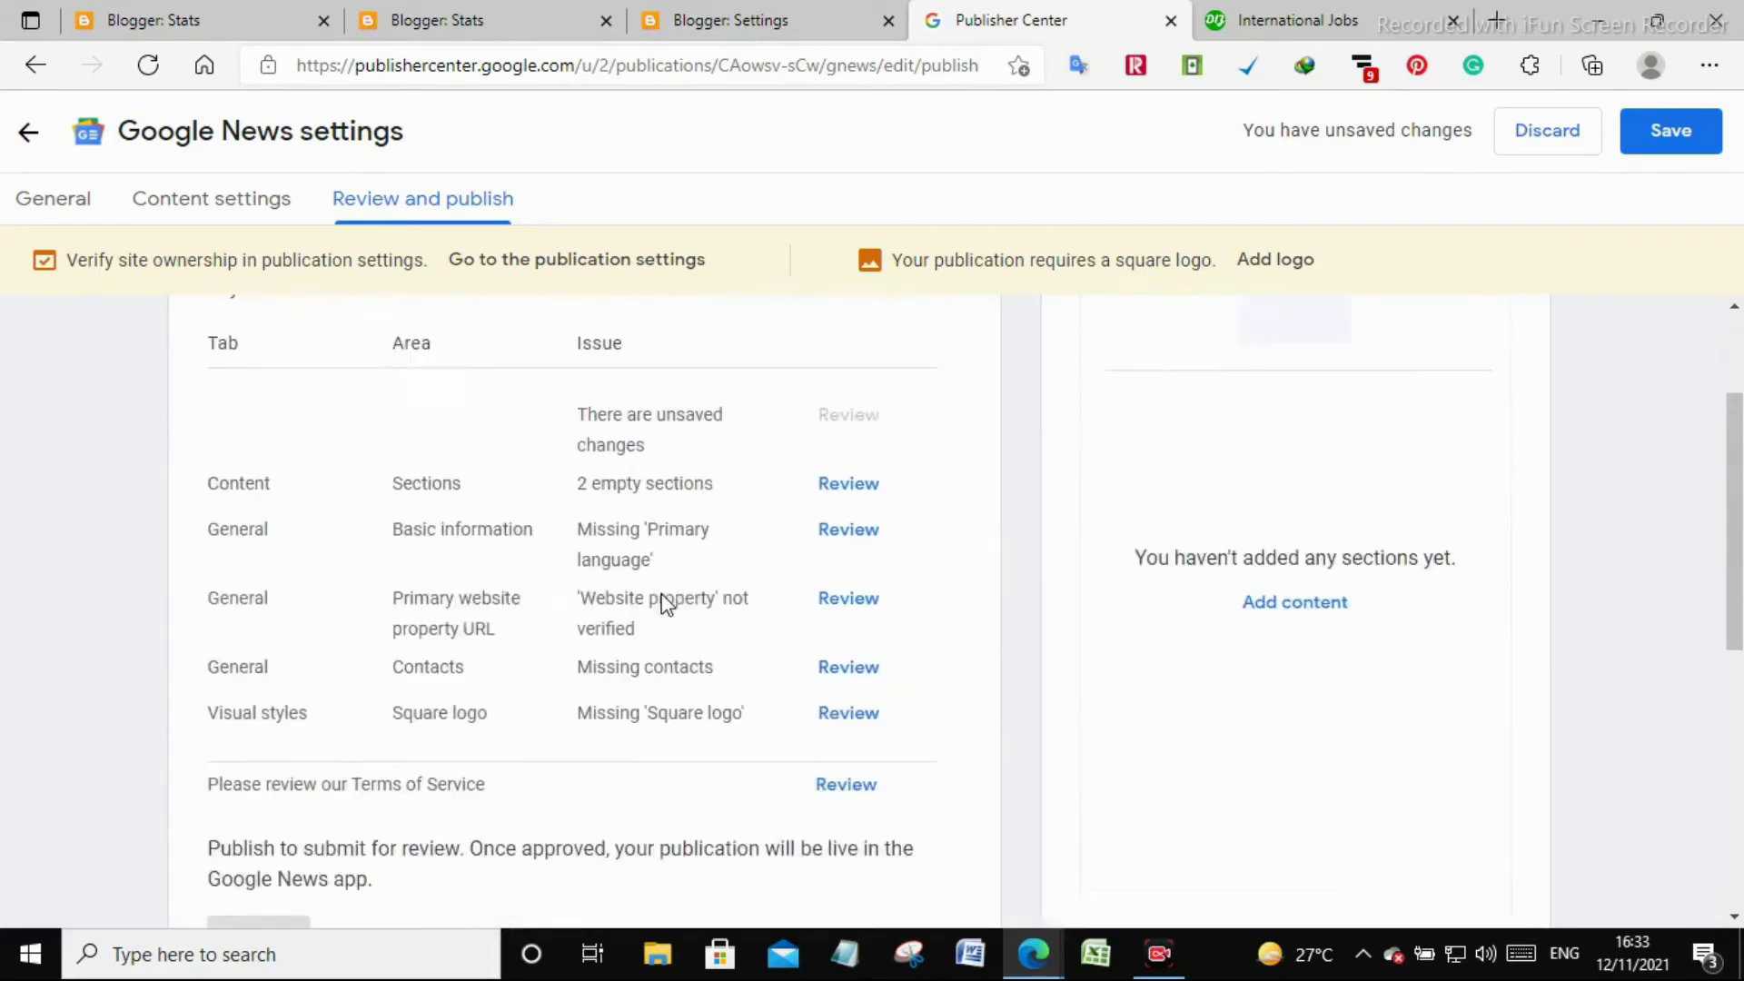
pyautogui.click(1669, 126)
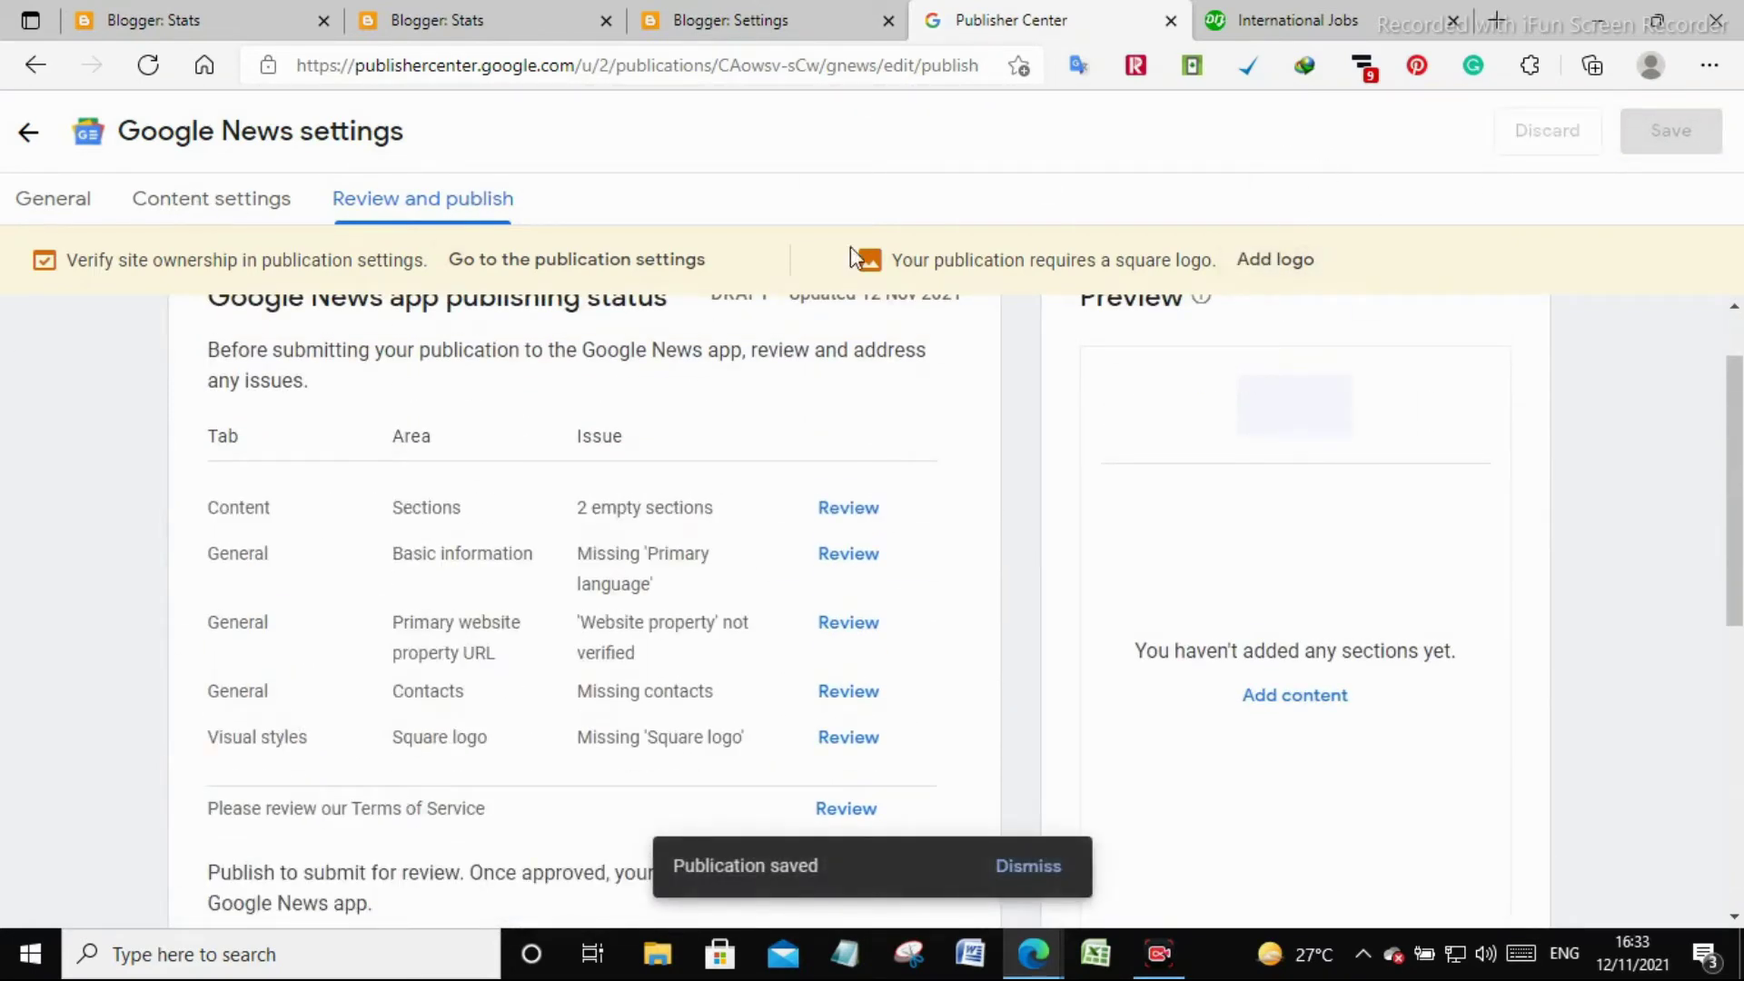
pyautogui.click(20, 135)
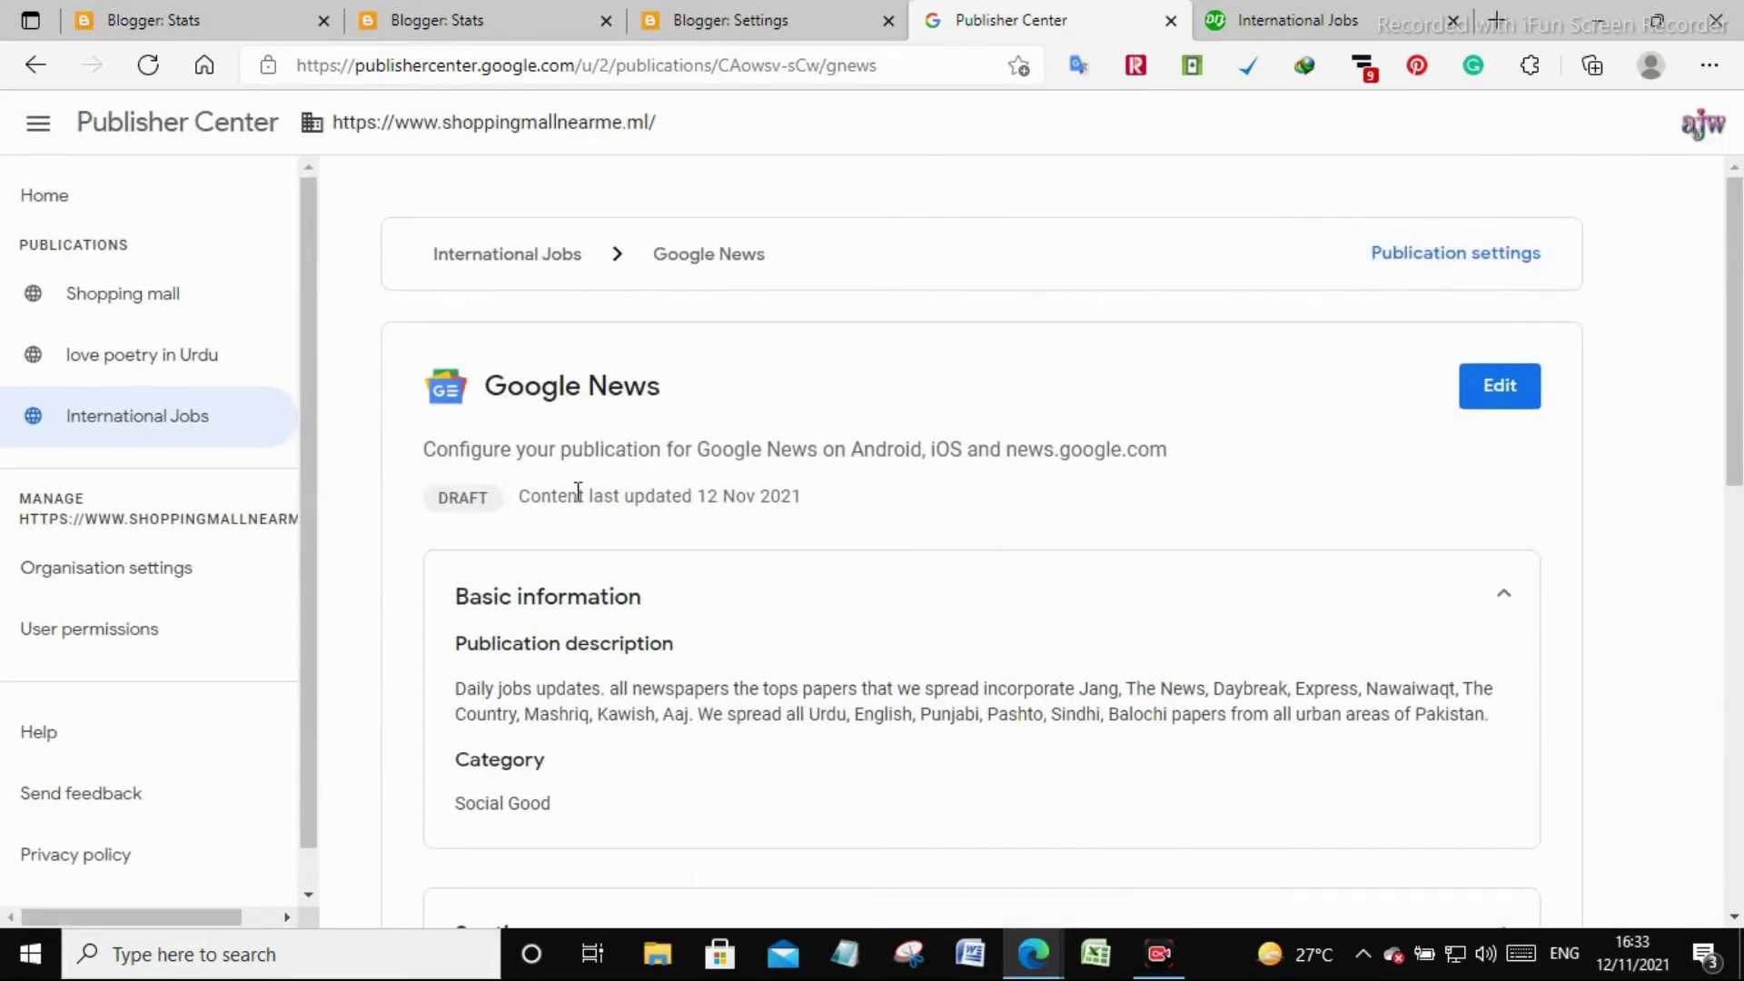
pyautogui.scroll(-5, 789, 599)
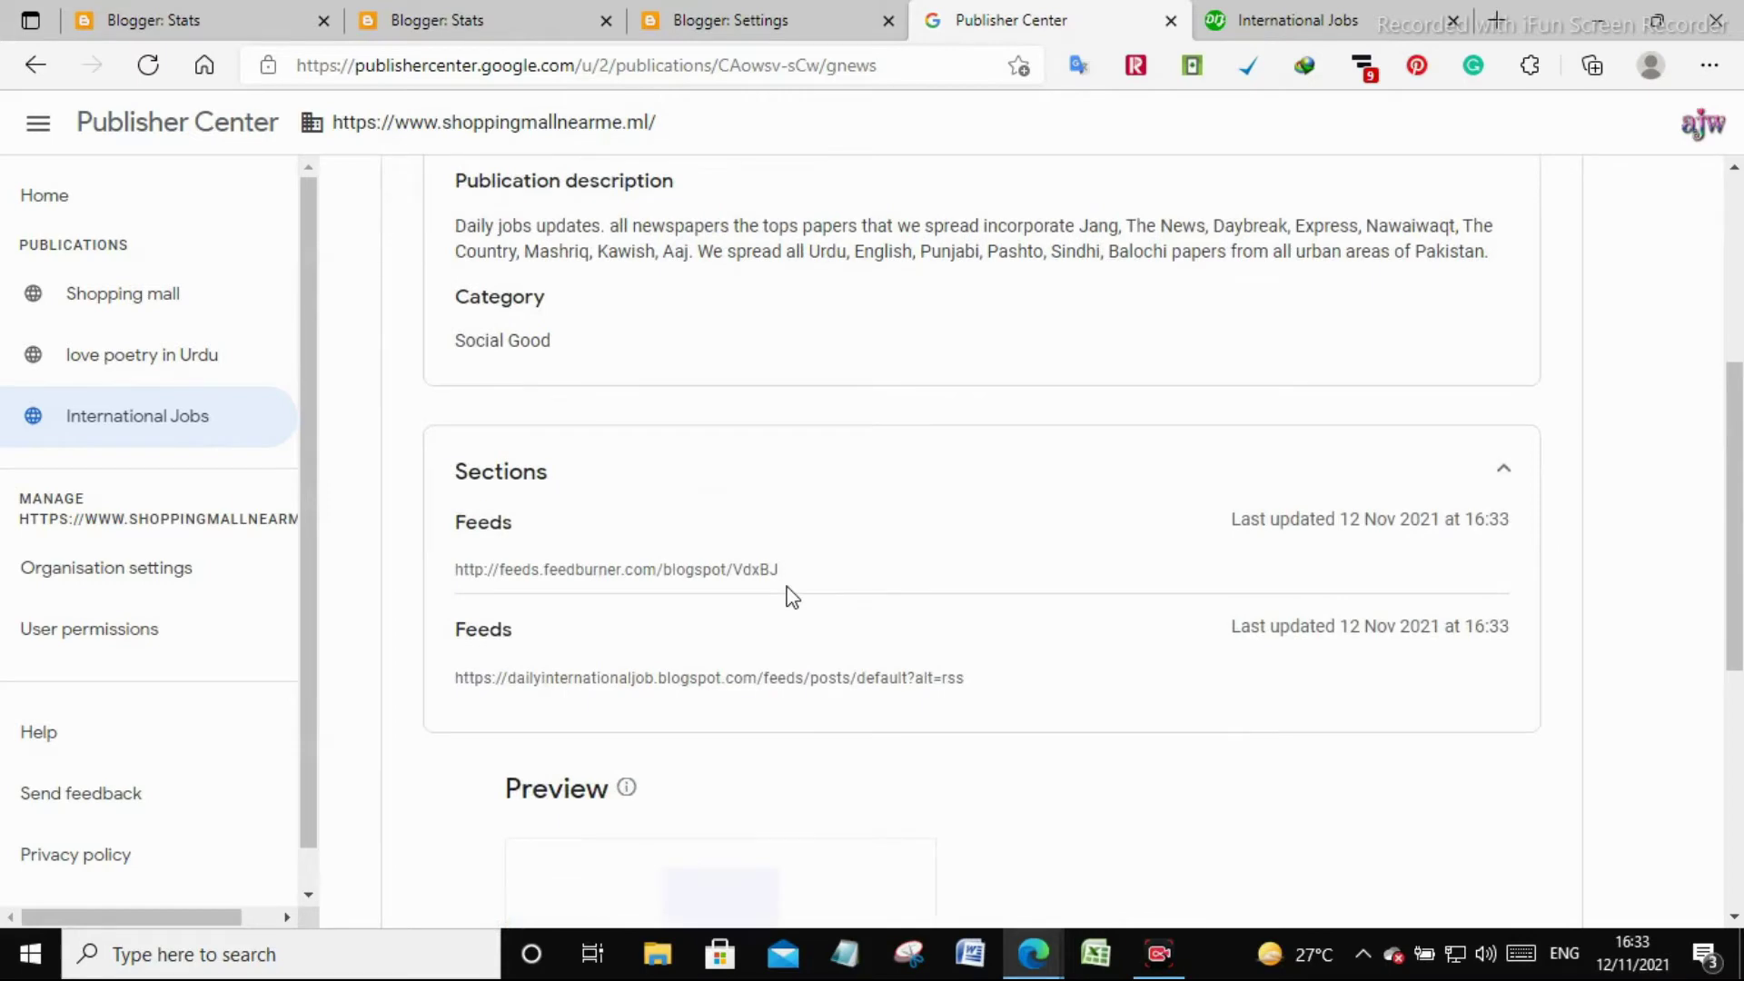
pyautogui.scroll(5, 789, 599)
# Open Publication settings and verify the blogspot website property in Search Console
pyautogui.click(1498, 385)
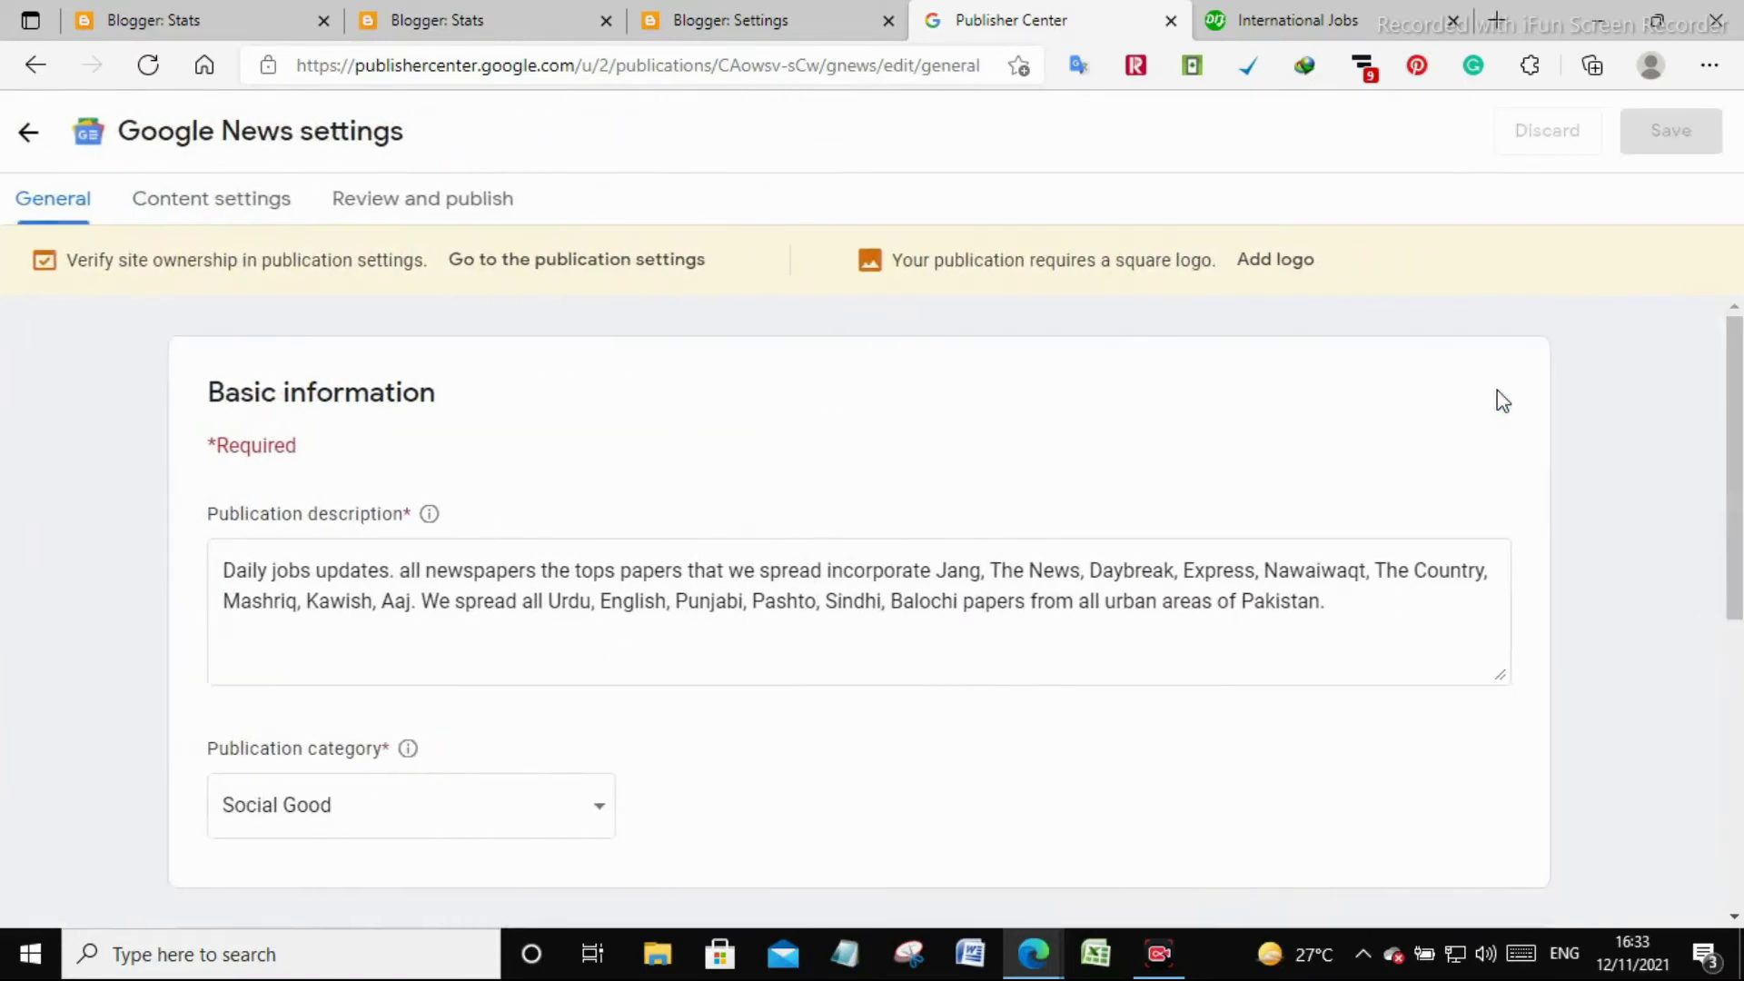
pyautogui.click(28, 132)
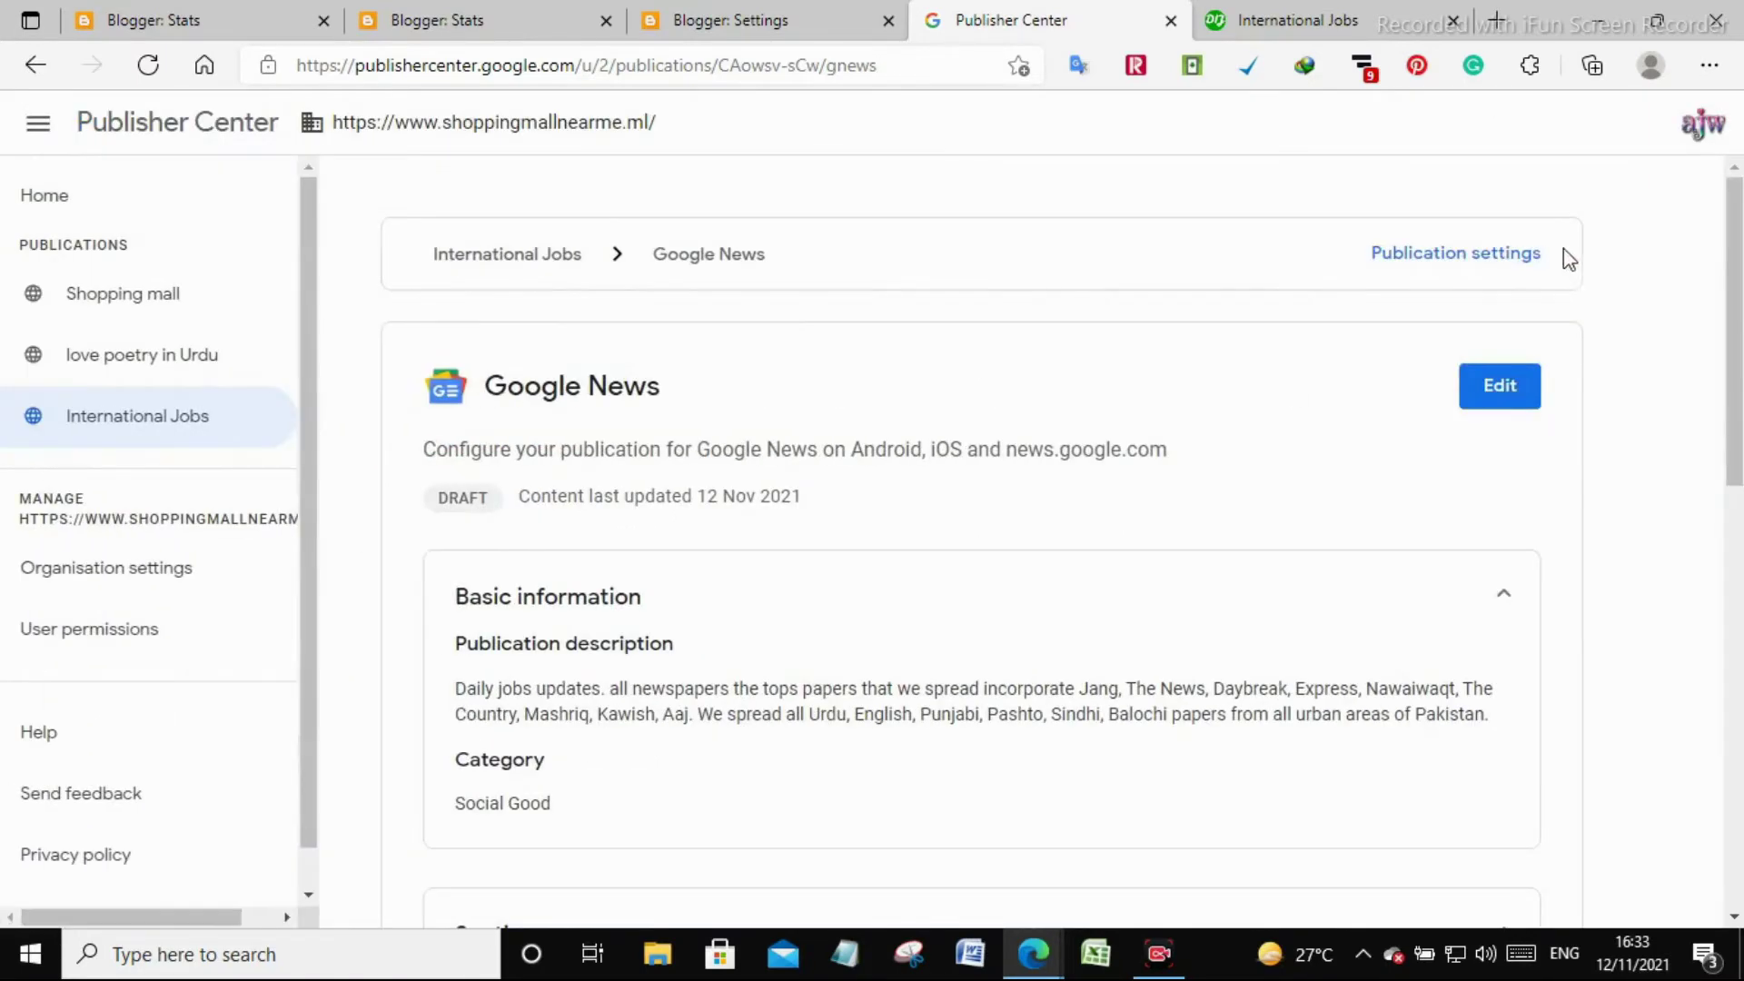
pyautogui.click(1503, 267)
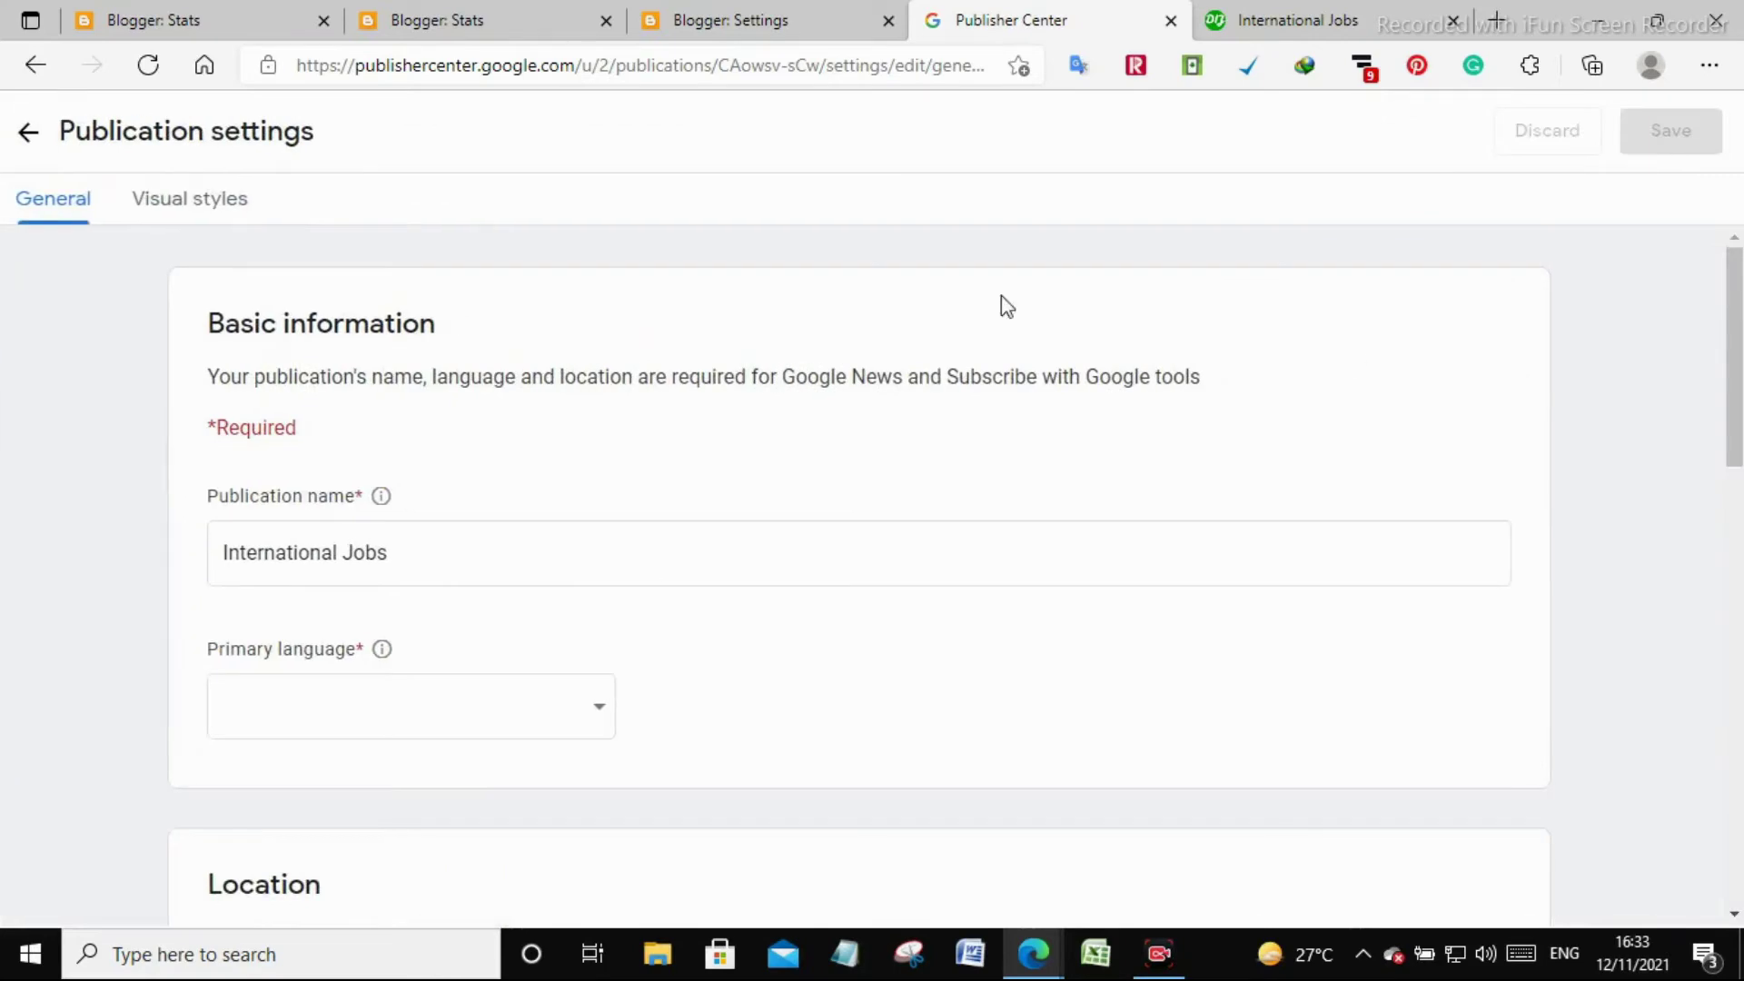
pyautogui.scroll(-15, 363, 309)
pyautogui.scroll(6, 364, 305)
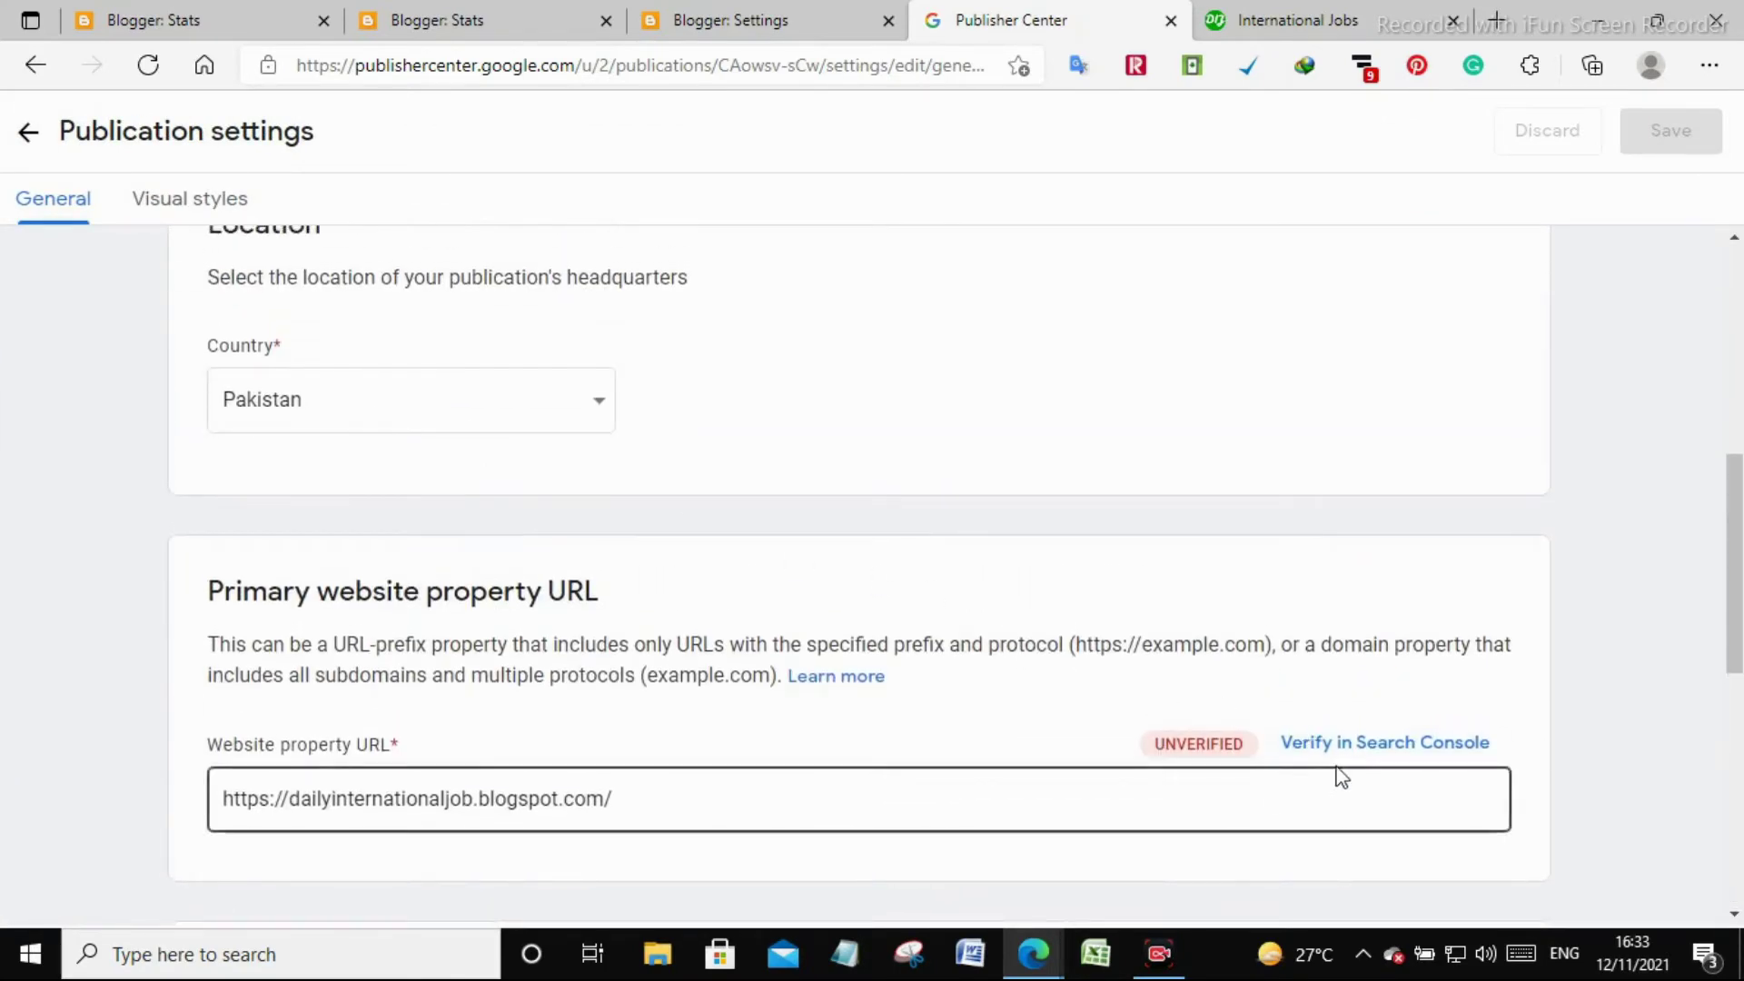
pyautogui.click(1343, 748)
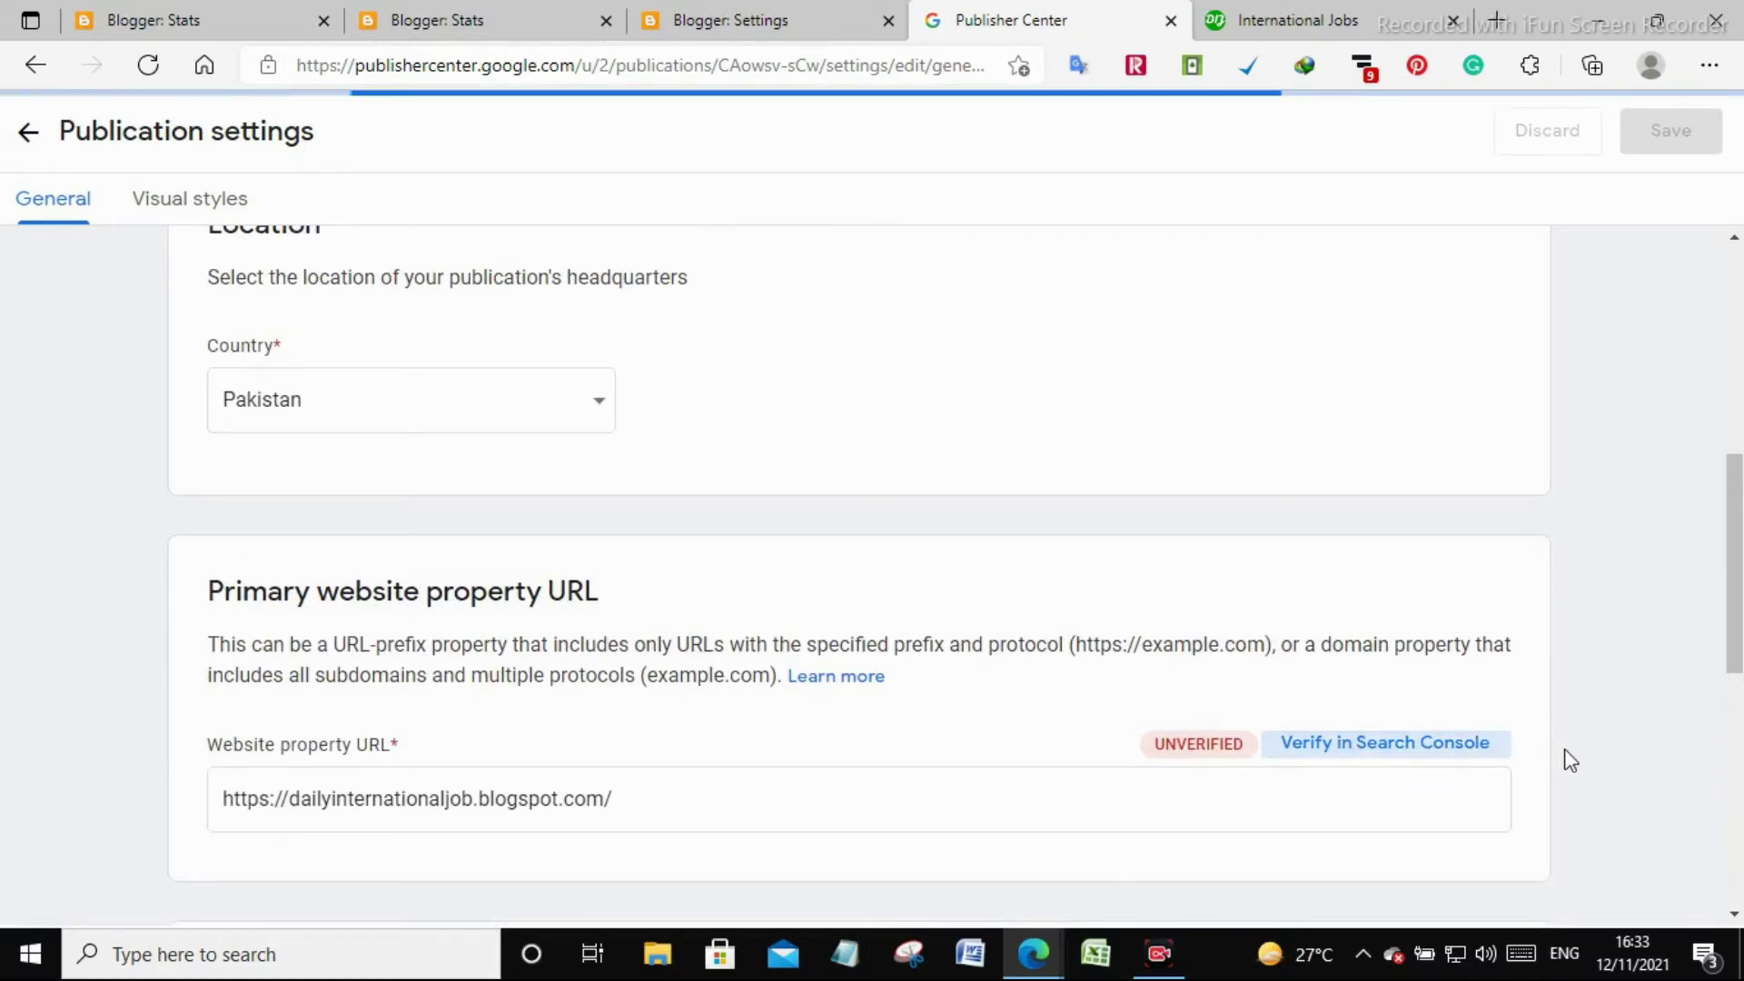
# Set the publication's primary language to English
pyautogui.scroll(5, 1358, 689)
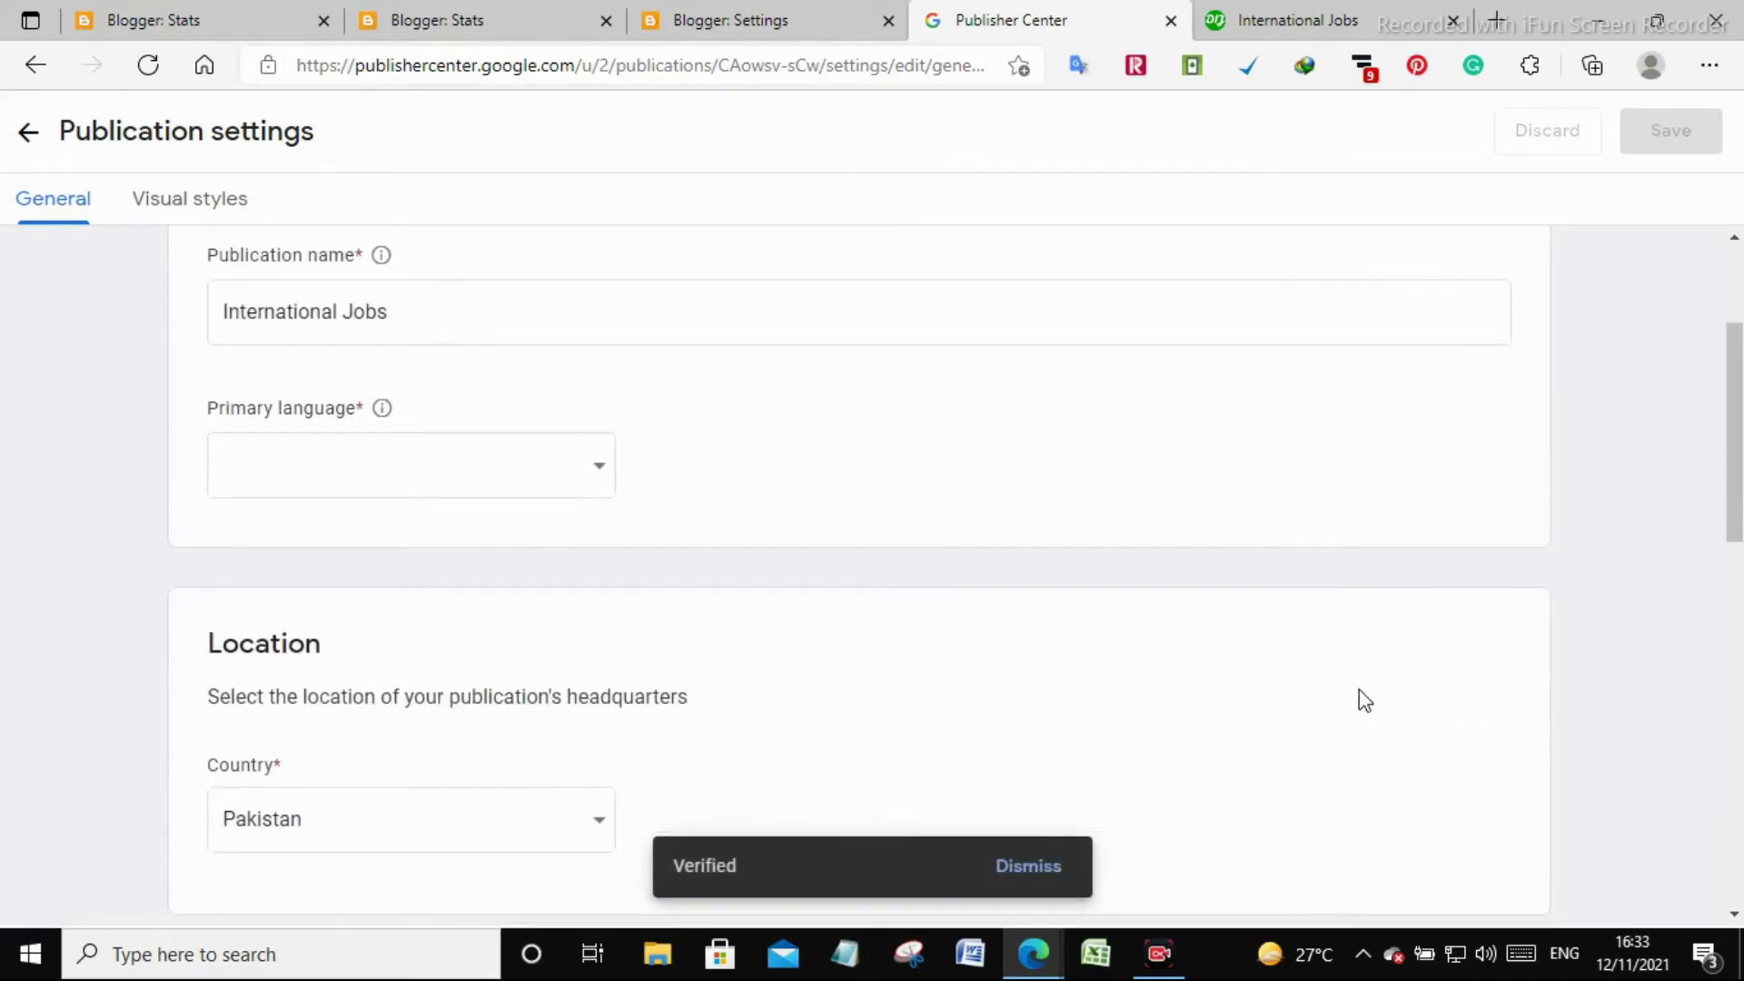
pyautogui.scroll(2, 1358, 689)
pyautogui.click(539, 692)
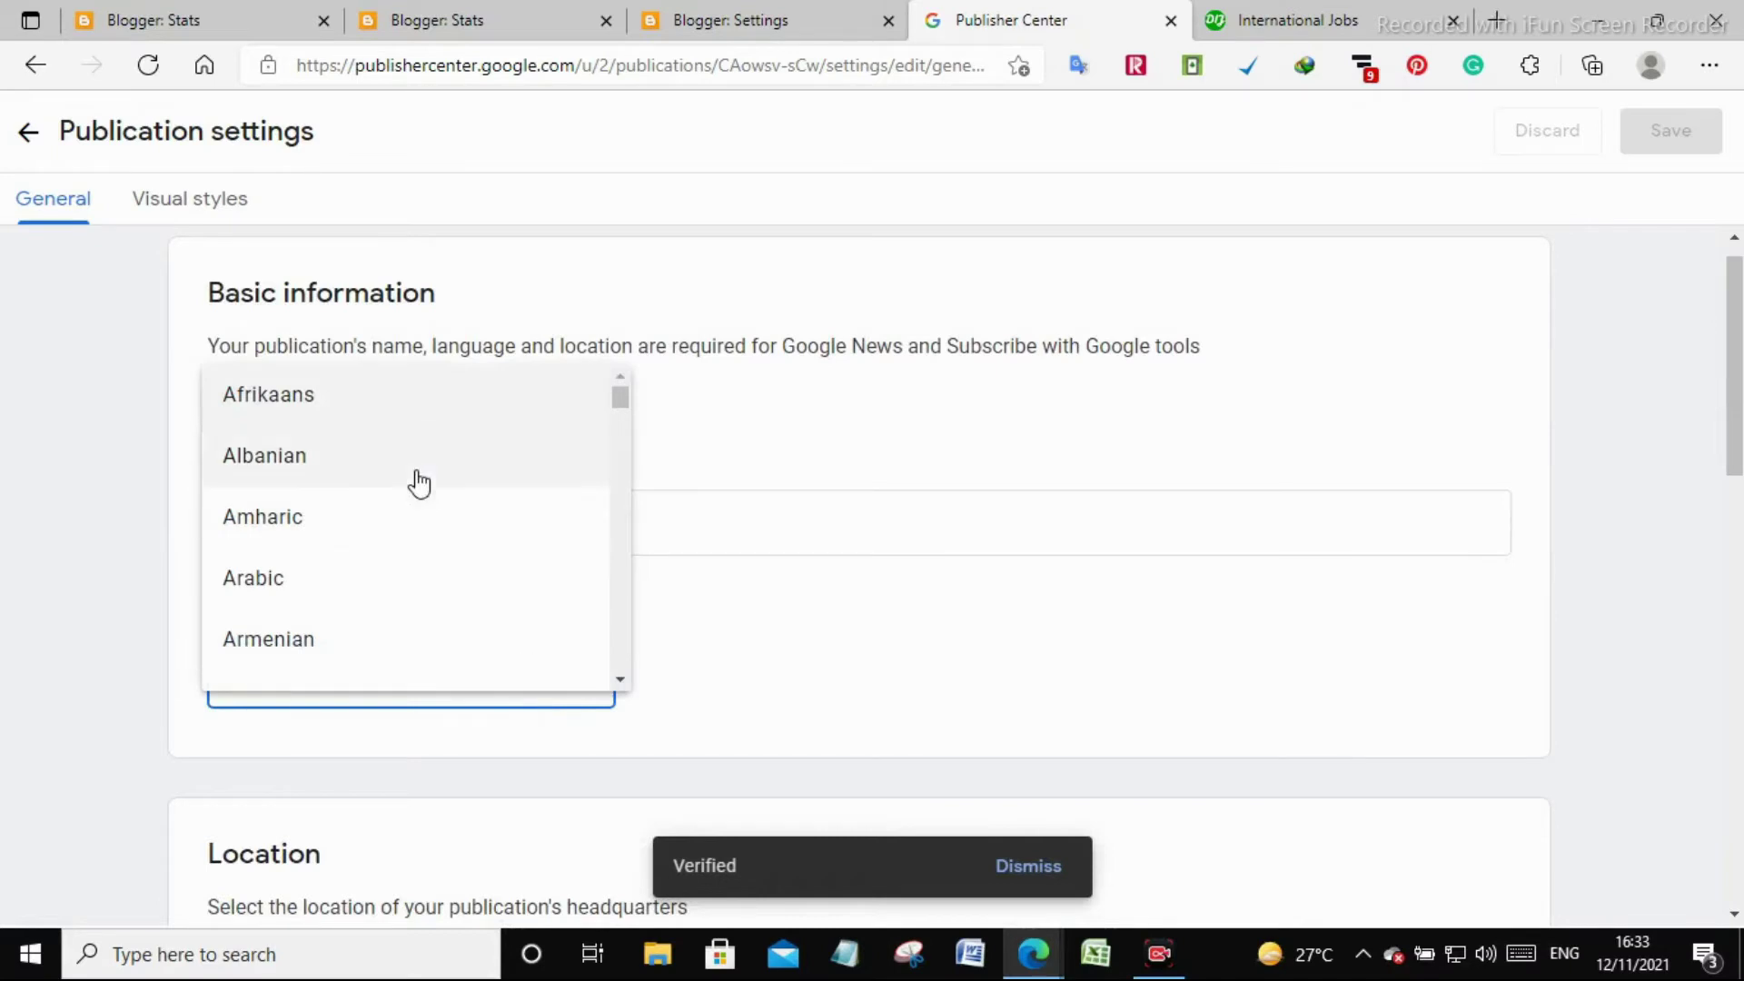
pyautogui.scroll(-1, 412, 482)
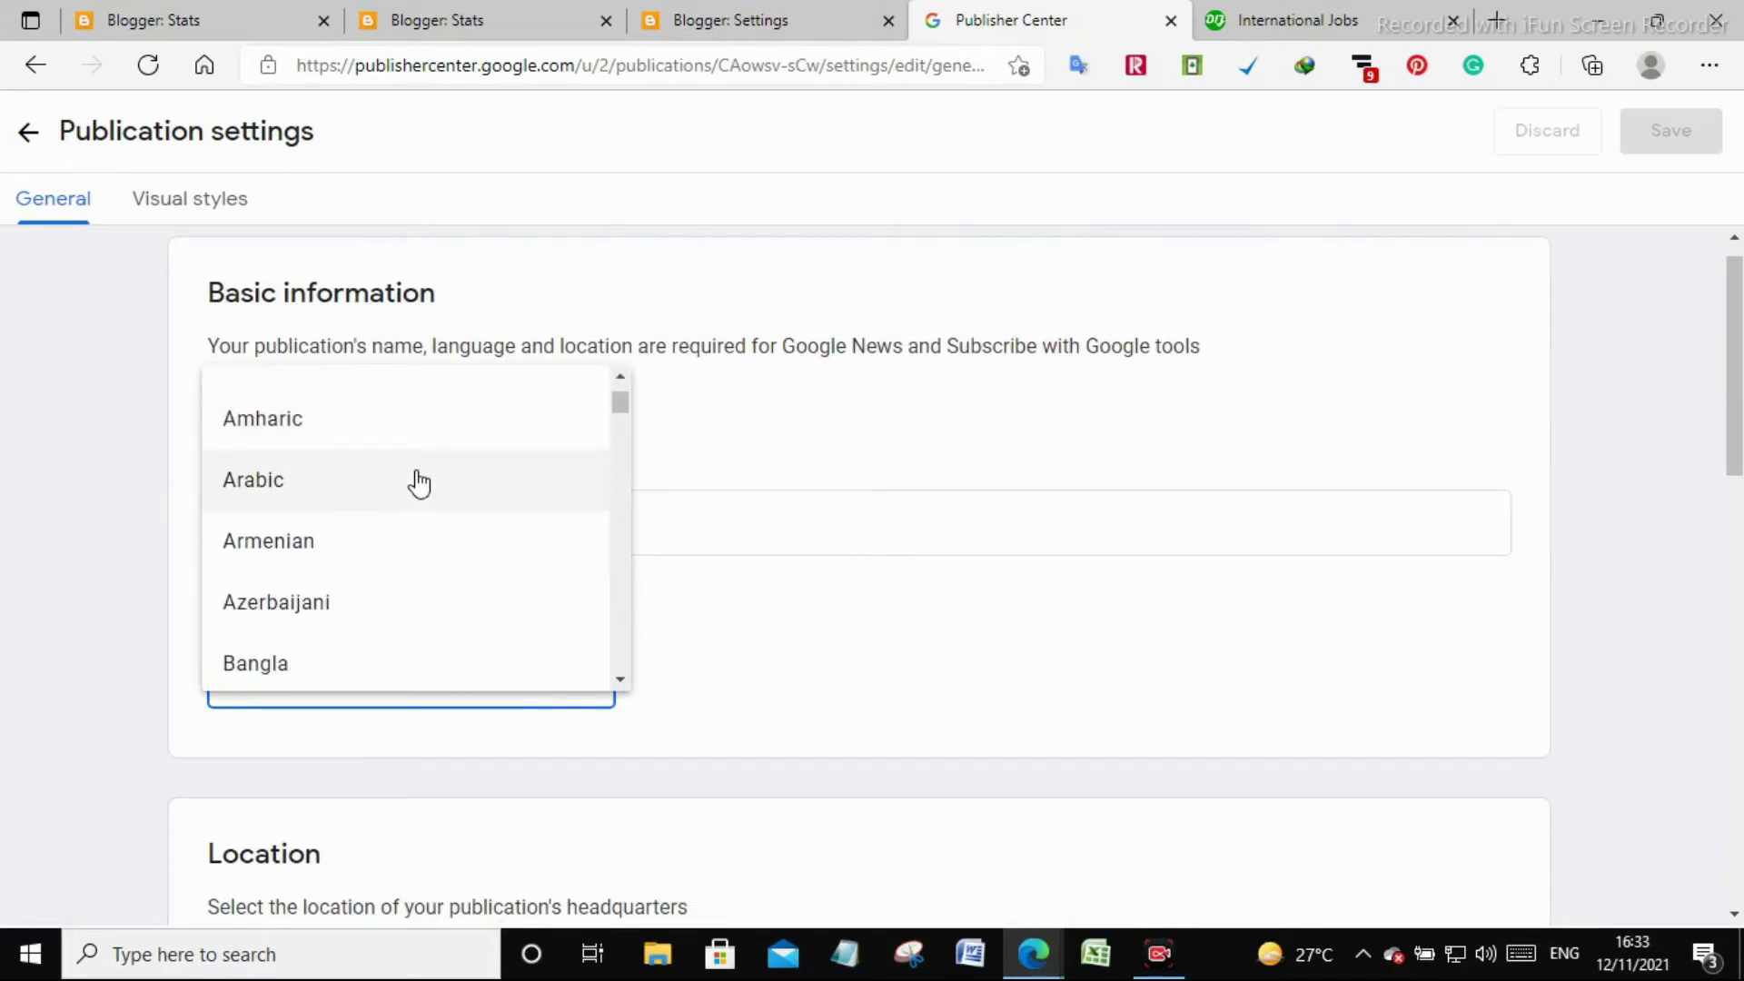
pyautogui.scroll(-8, 418, 483)
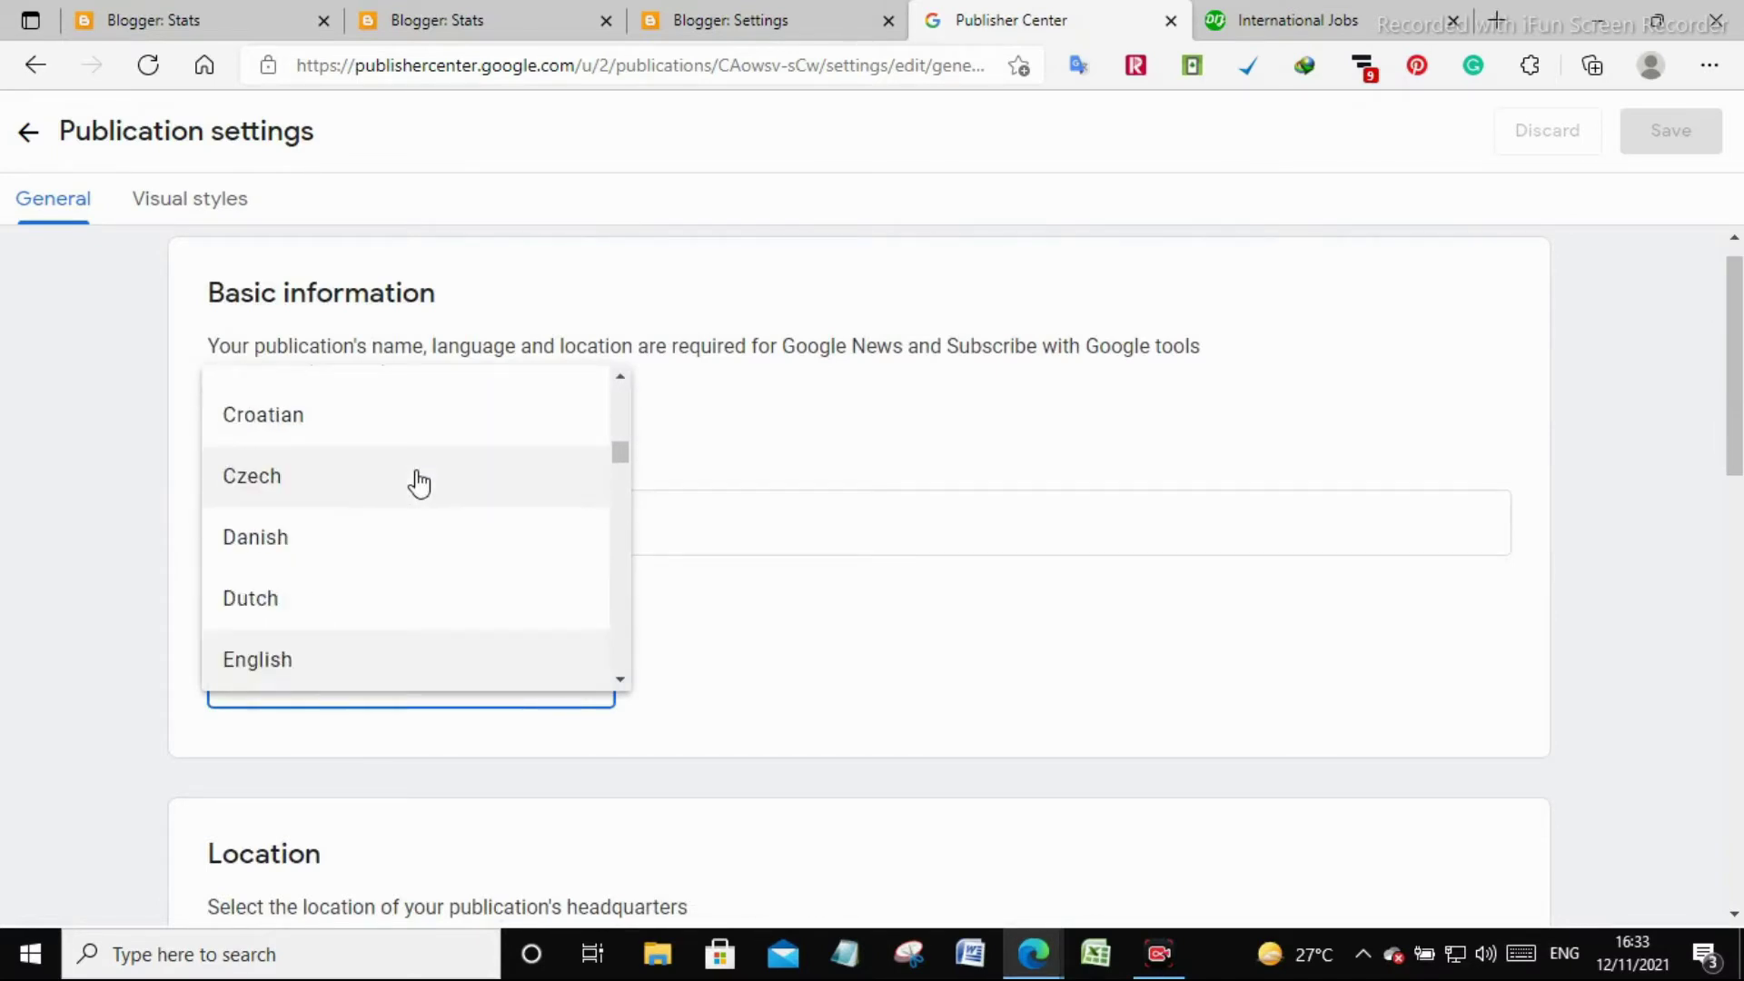
pyautogui.scroll(1, 418, 481)
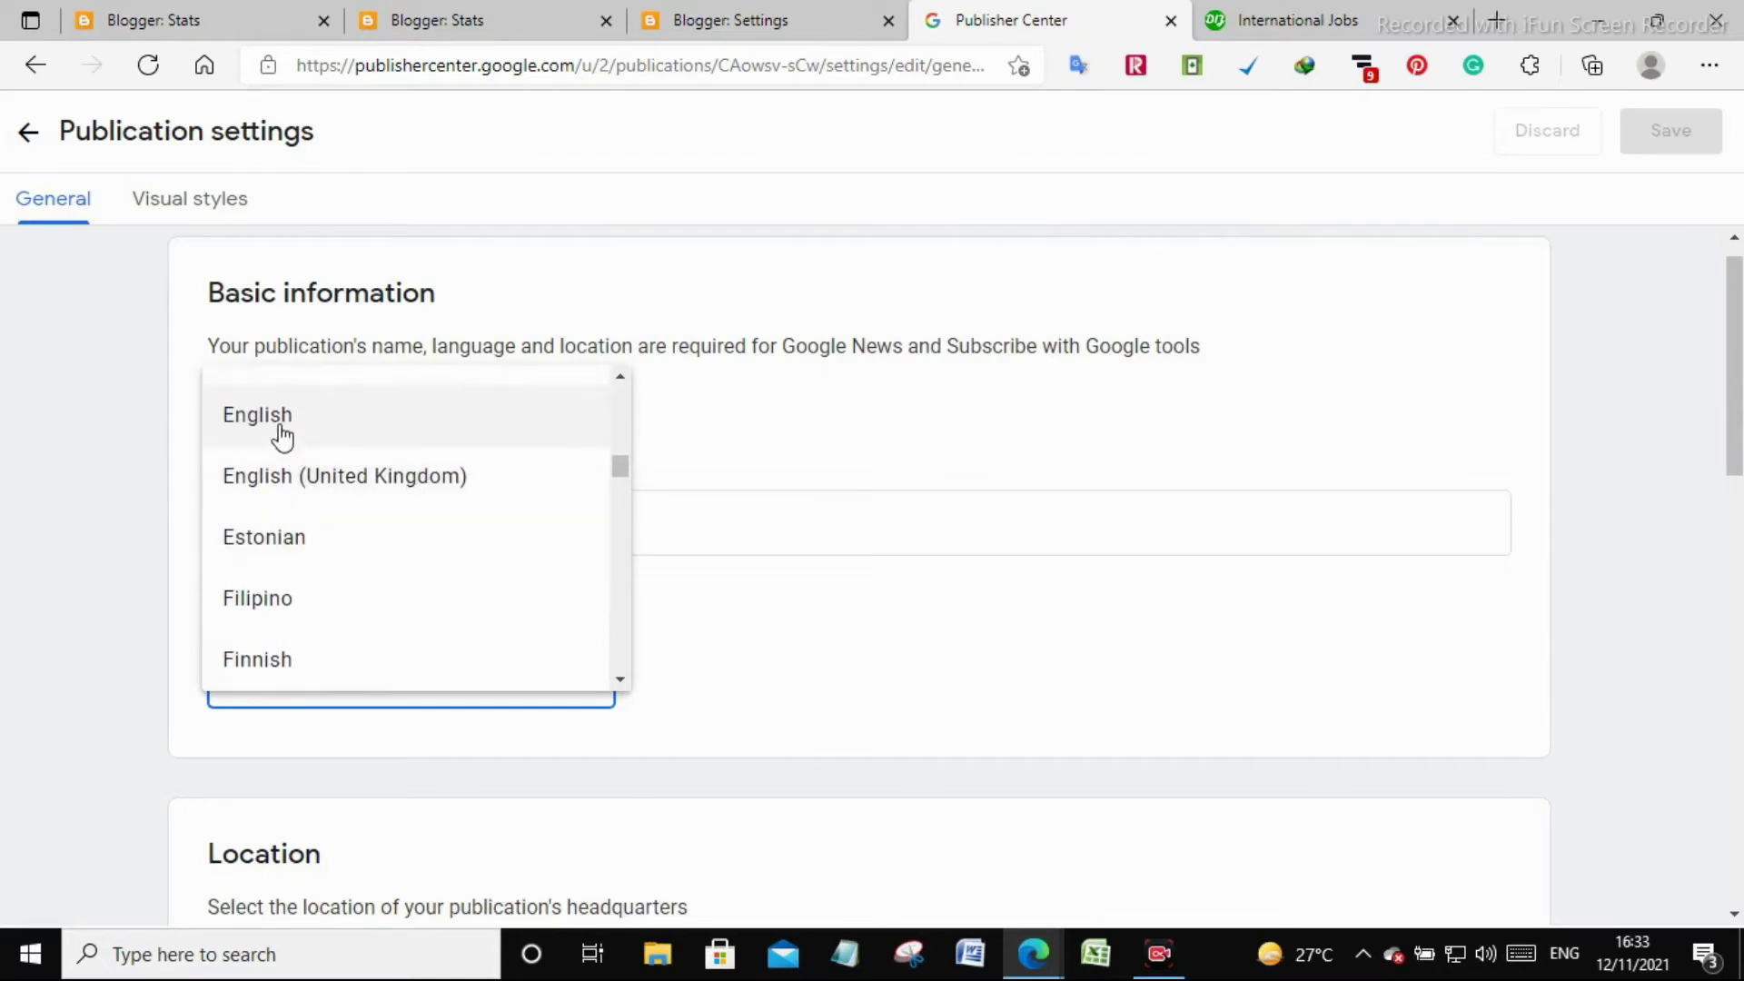
pyautogui.click(280, 436)
pyautogui.scroll(-8, 864, 569)
pyautogui.scroll(-4, 863, 565)
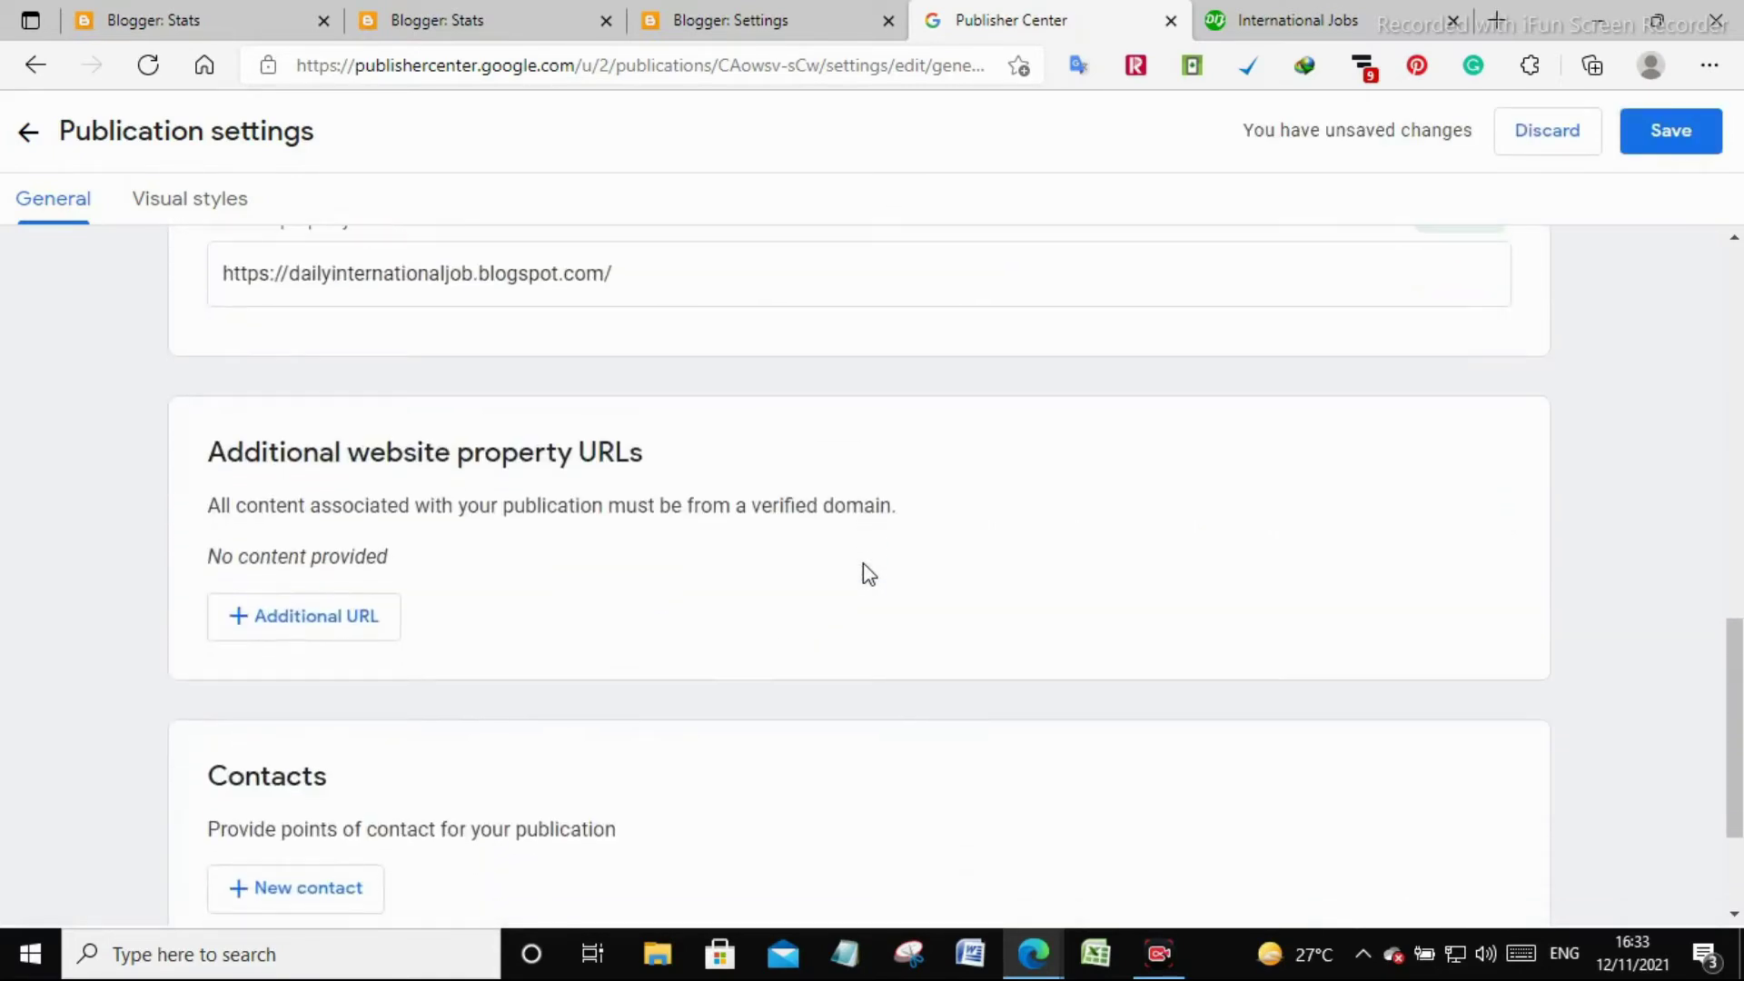
pyautogui.scroll(2, 864, 573)
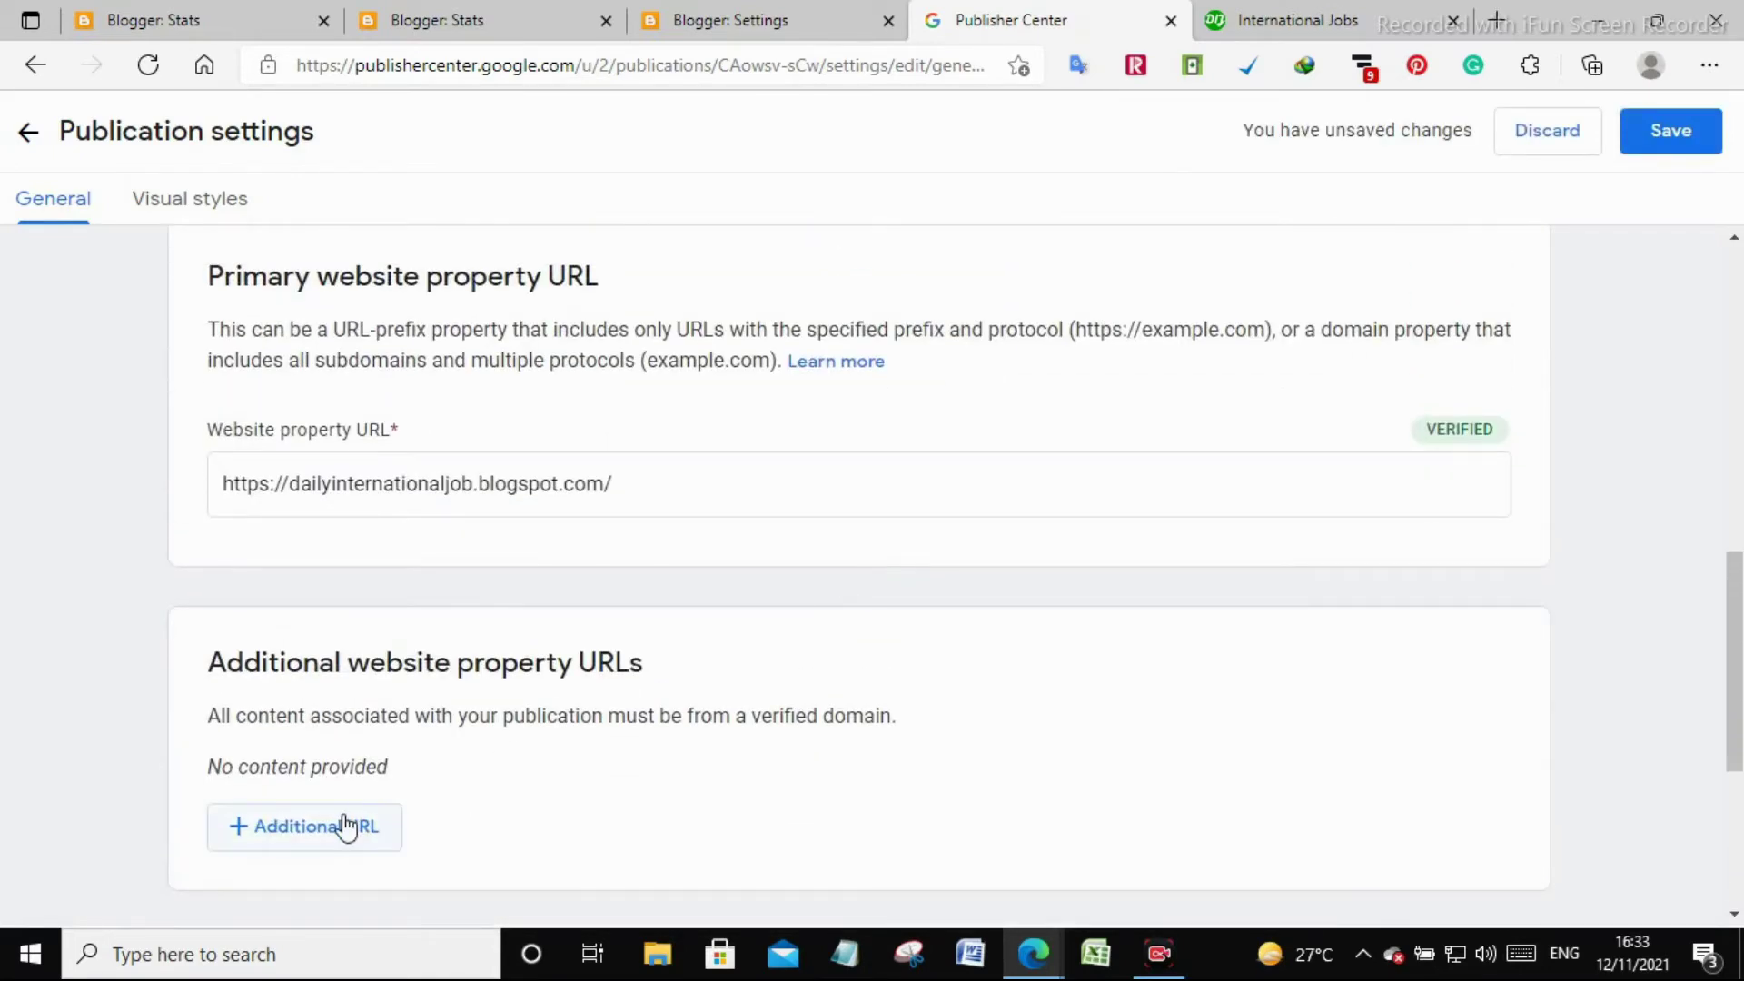
pyautogui.click(340, 824)
# Add the blog's web address as an additional website property URL
pyautogui.click(1290, 20)
pyautogui.click(463, 65)
pyautogui.hotkey('ctrl', 'c')
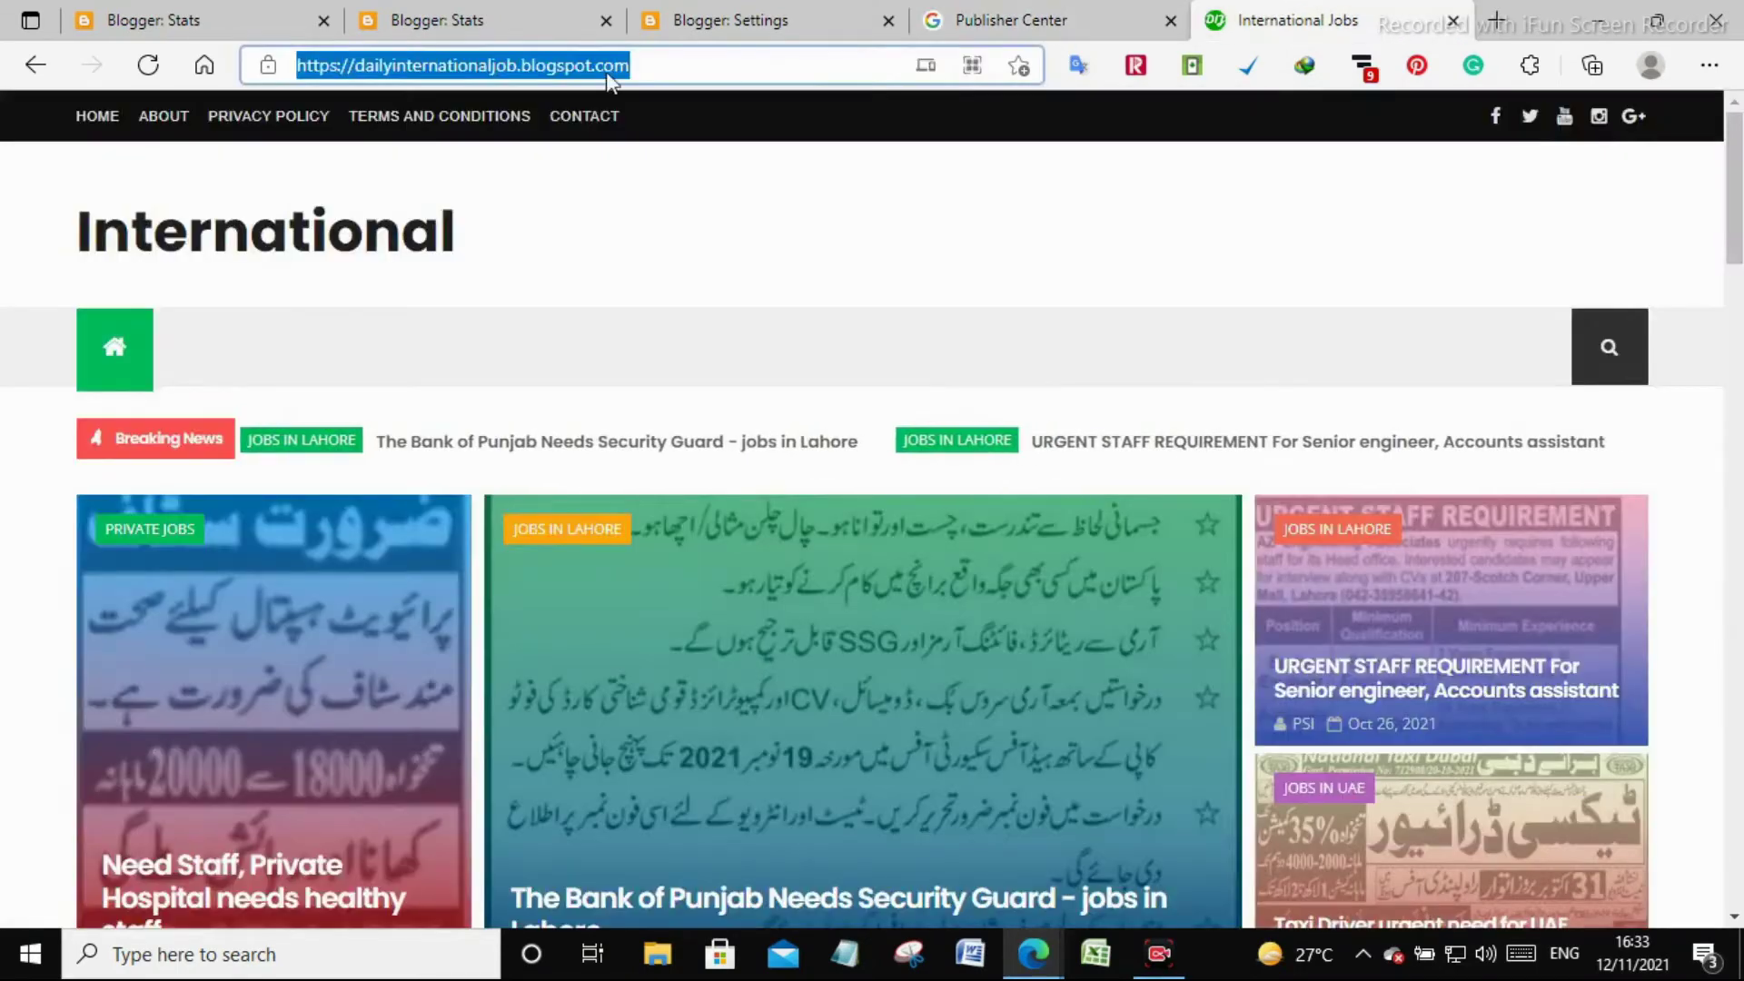
pyautogui.rightClick(572, 65)
pyautogui.click(636, 270)
pyautogui.click(1010, 20)
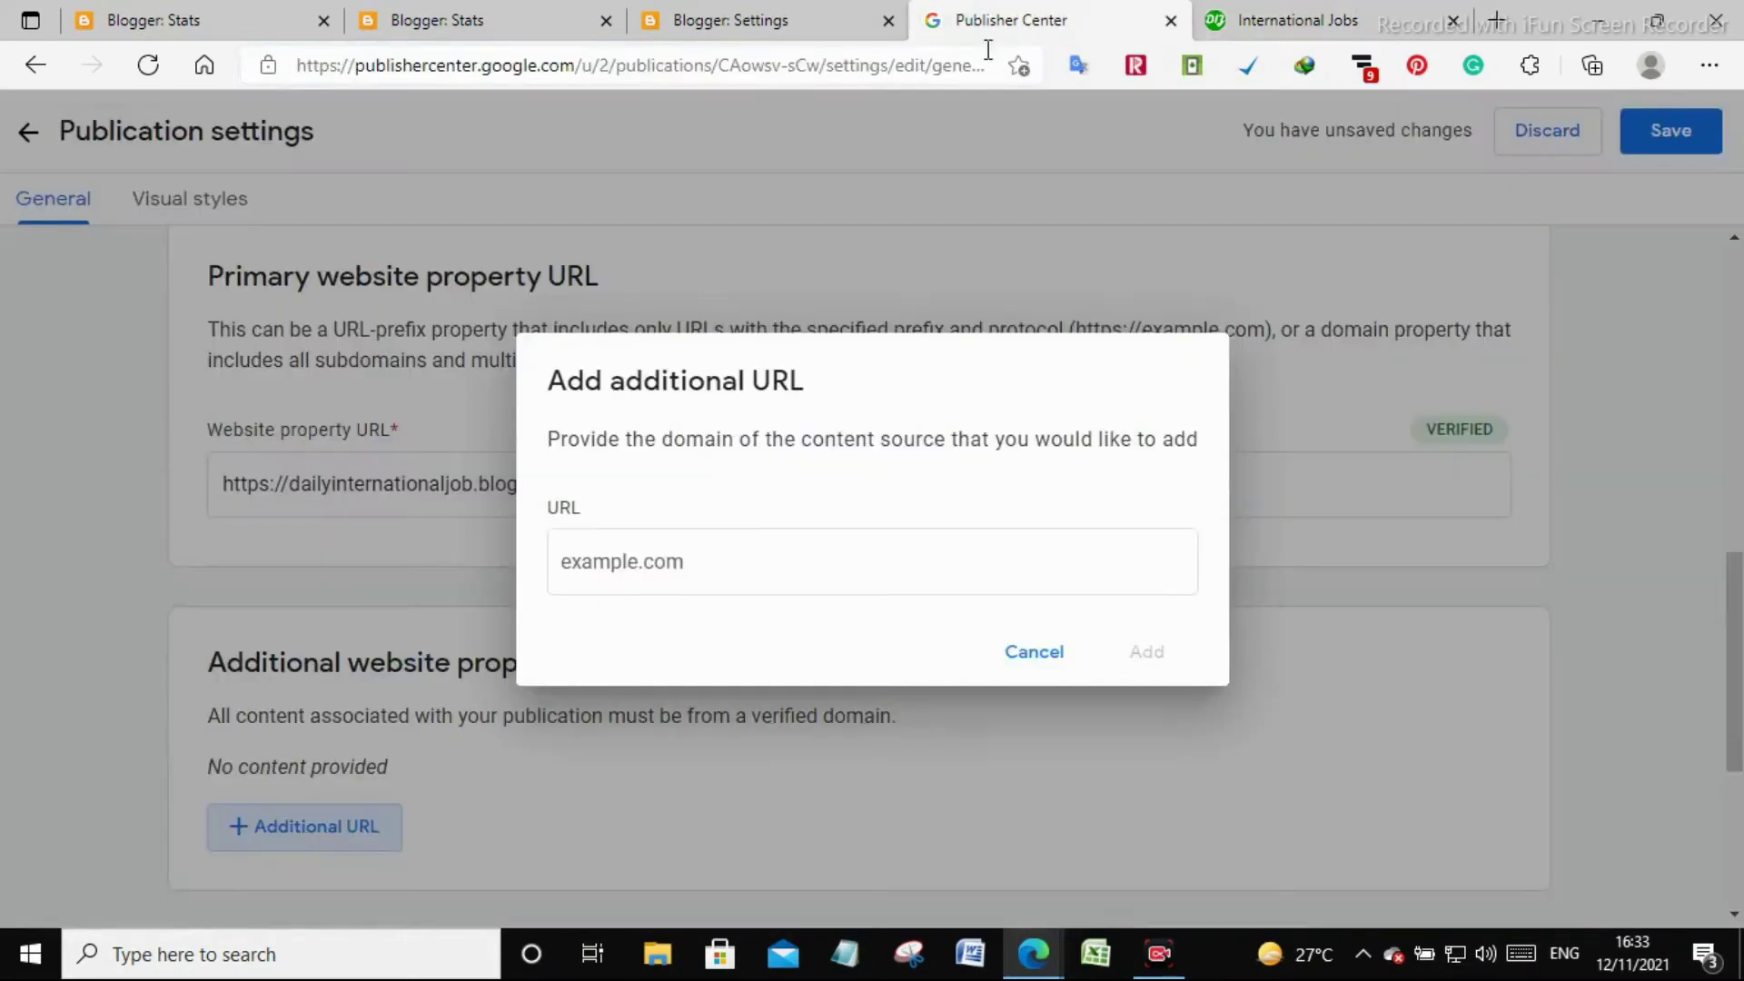
pyautogui.click(622, 570)
pyautogui.hotkey('ctrl', 'v')
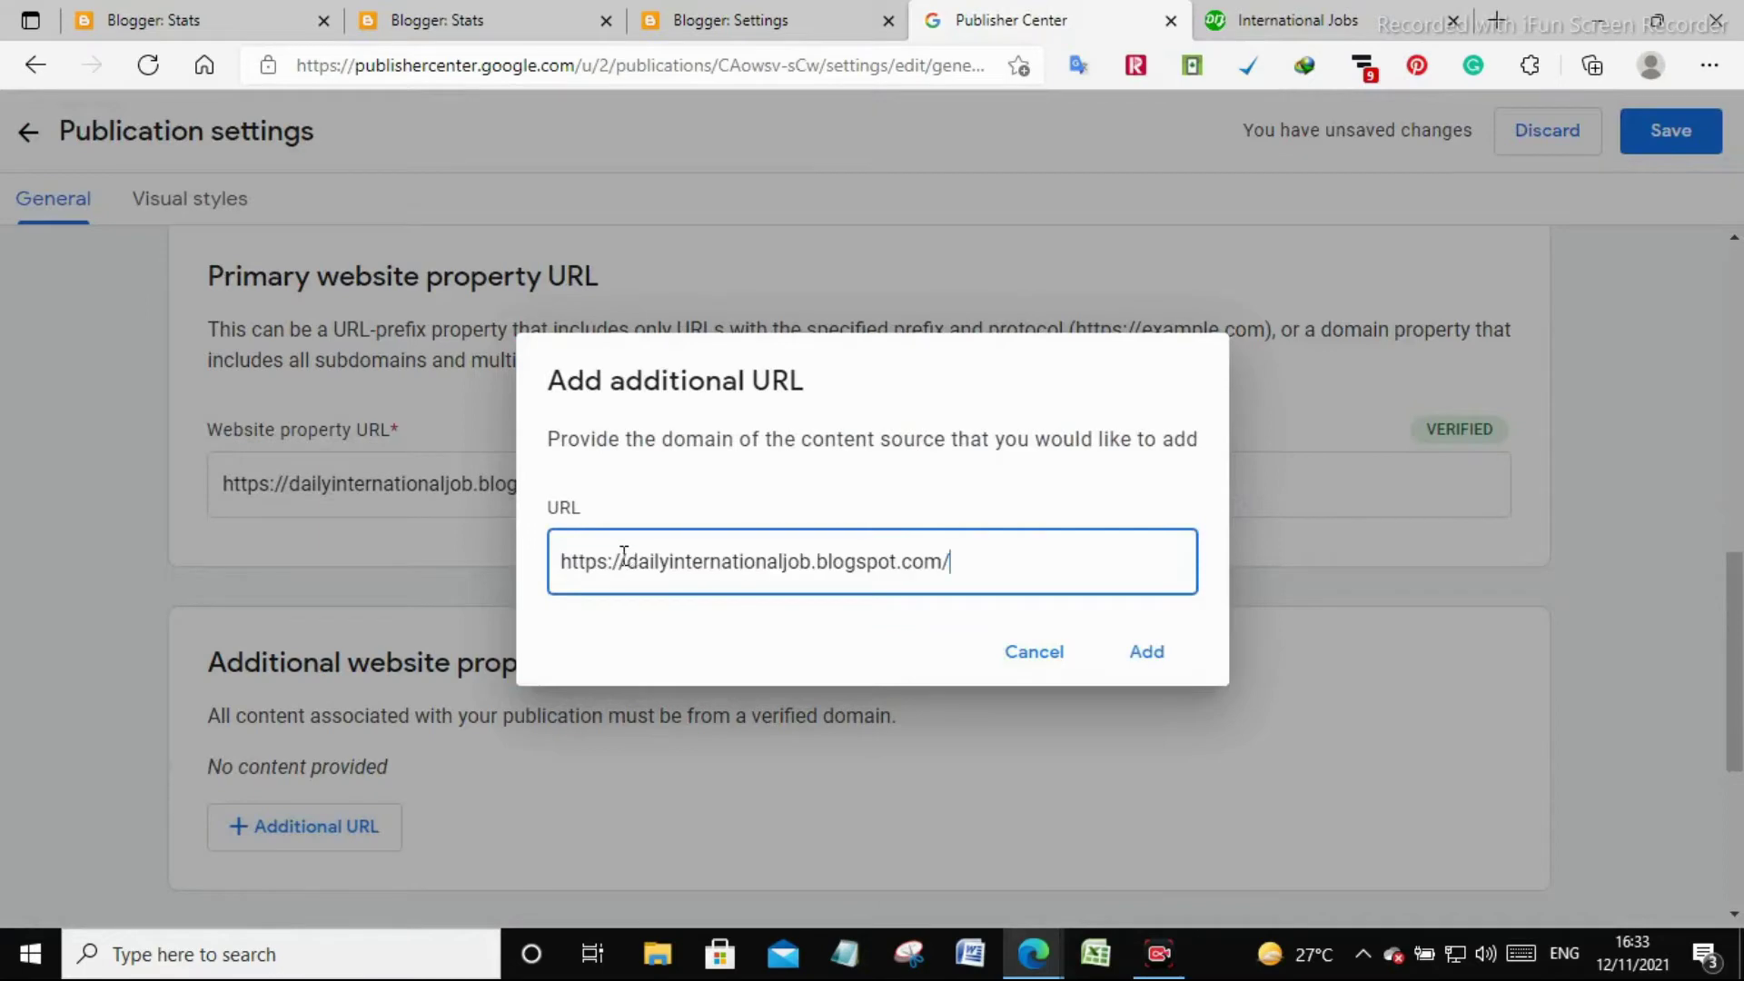
pyautogui.click(1130, 651)
# Add a contact e-mail as Contact 1 and save the publication settings
pyautogui.scroll(-5, 1124, 647)
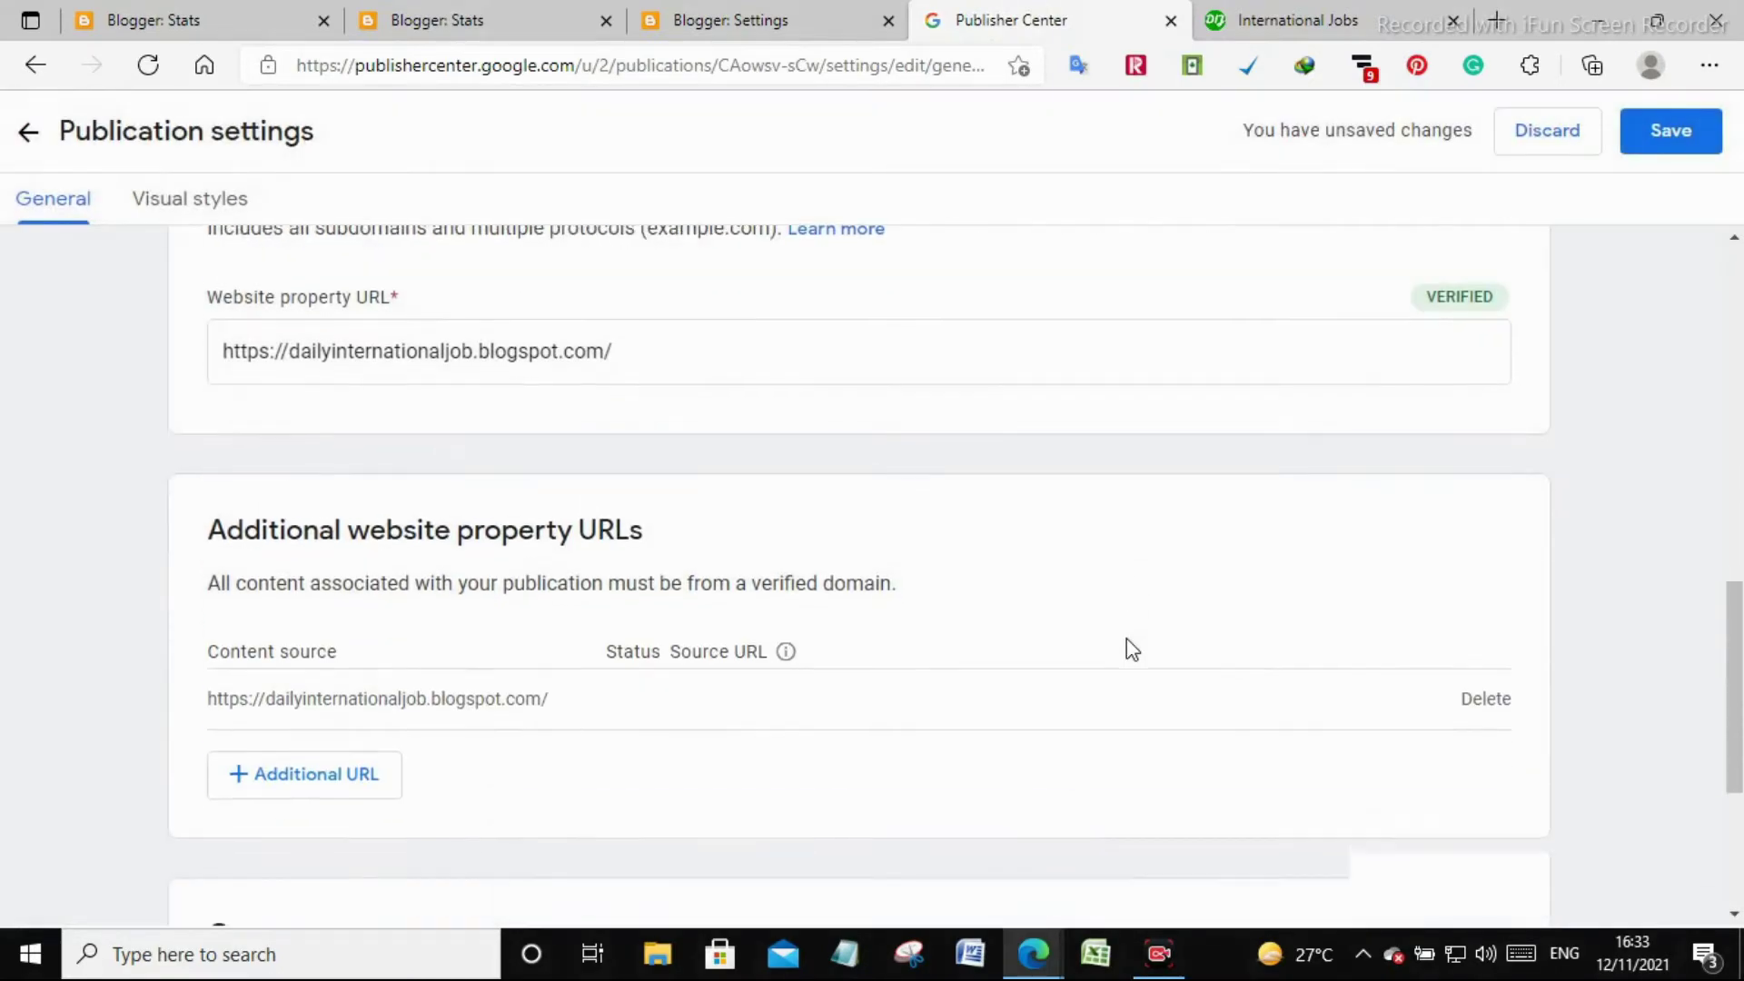
pyautogui.click(296, 681)
pyautogui.click(789, 545)
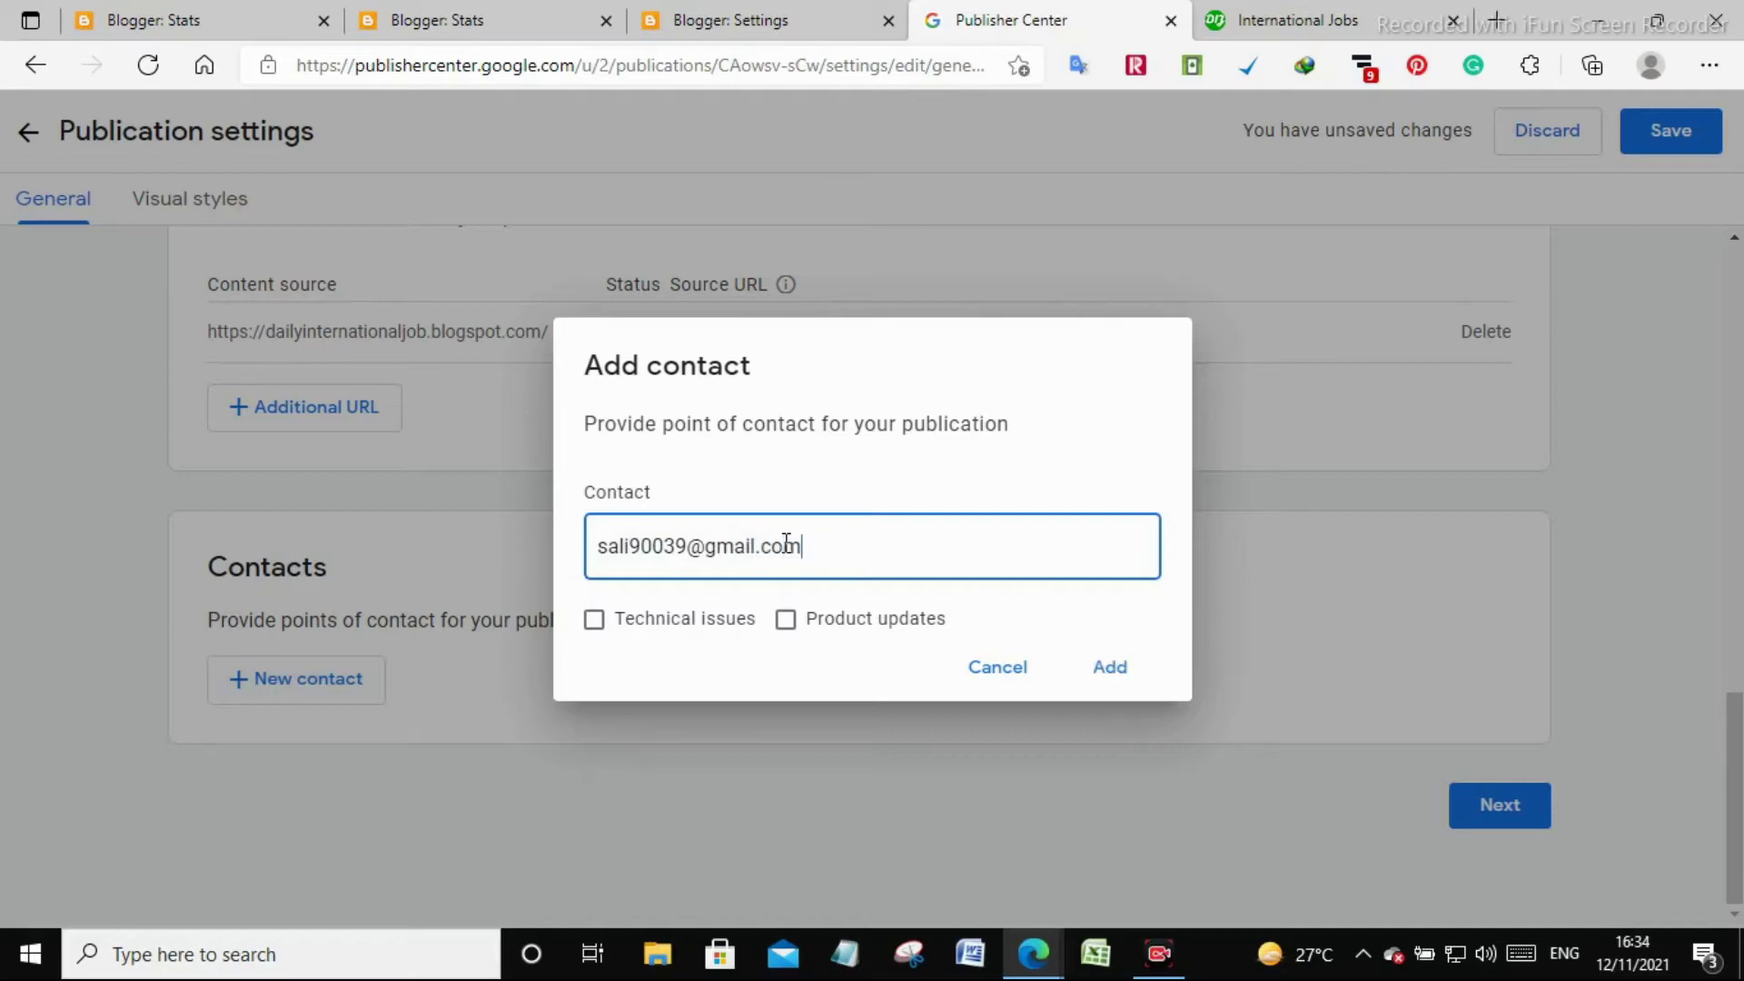
pyautogui.click(1112, 668)
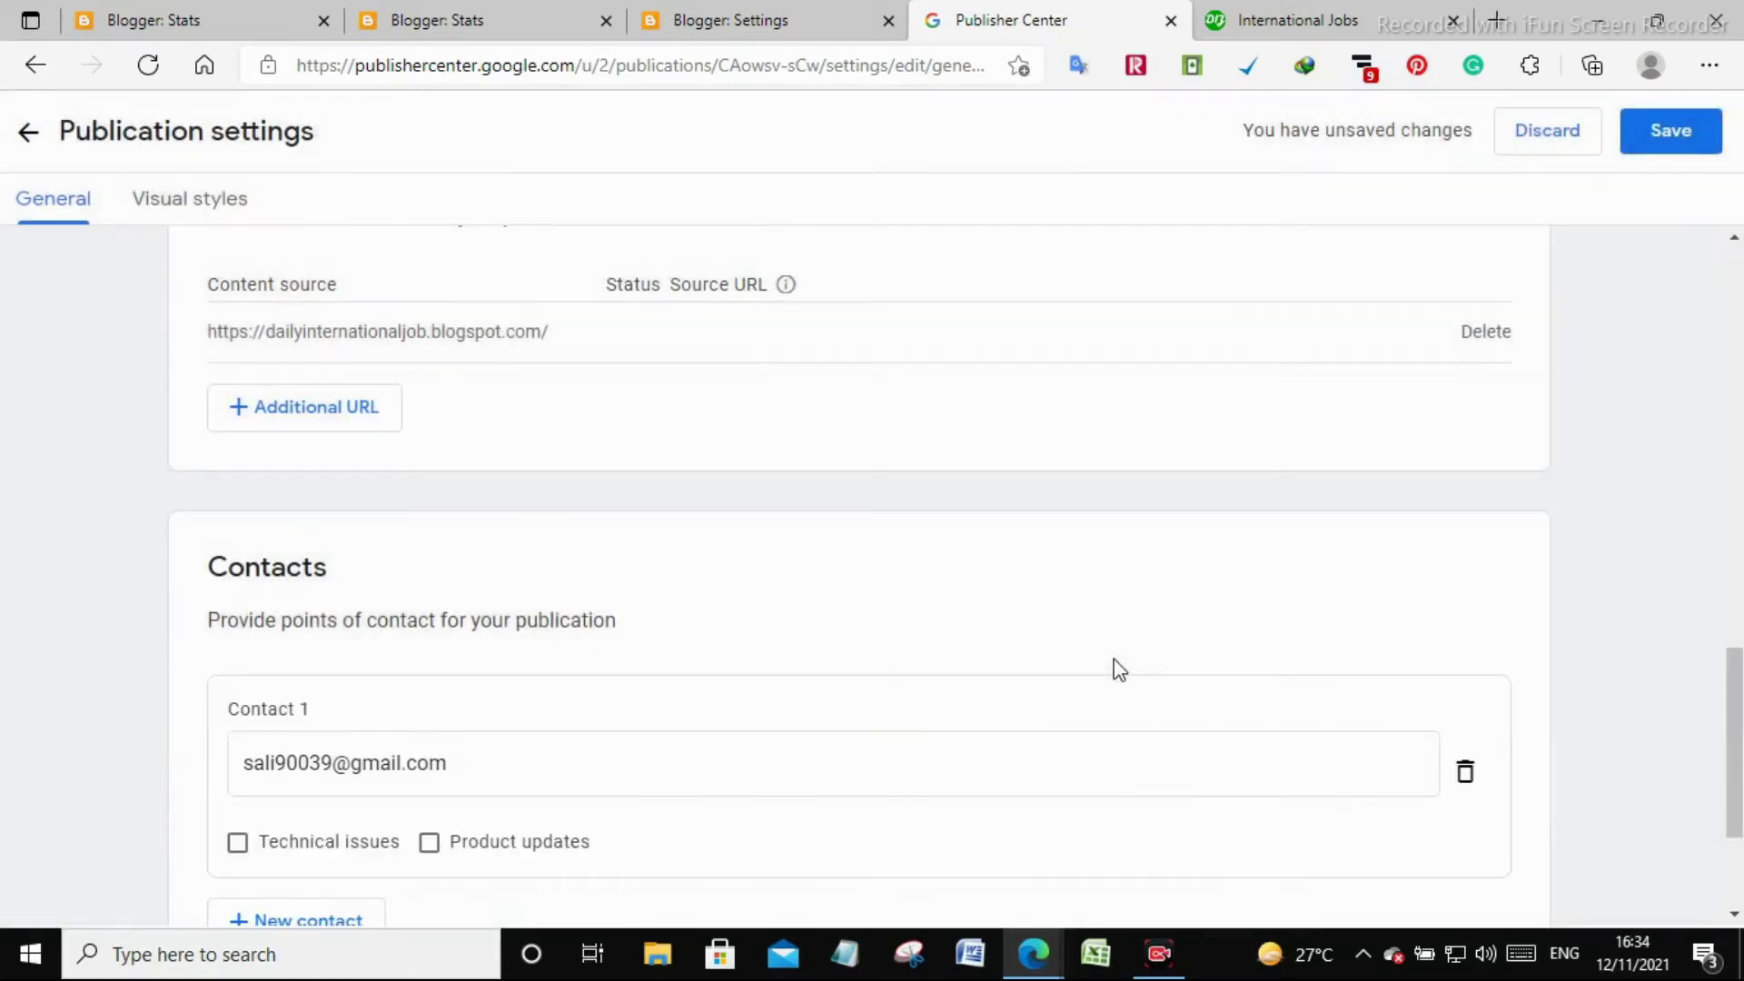
pyautogui.scroll(-2, 1142, 646)
pyautogui.scroll(12, 1142, 647)
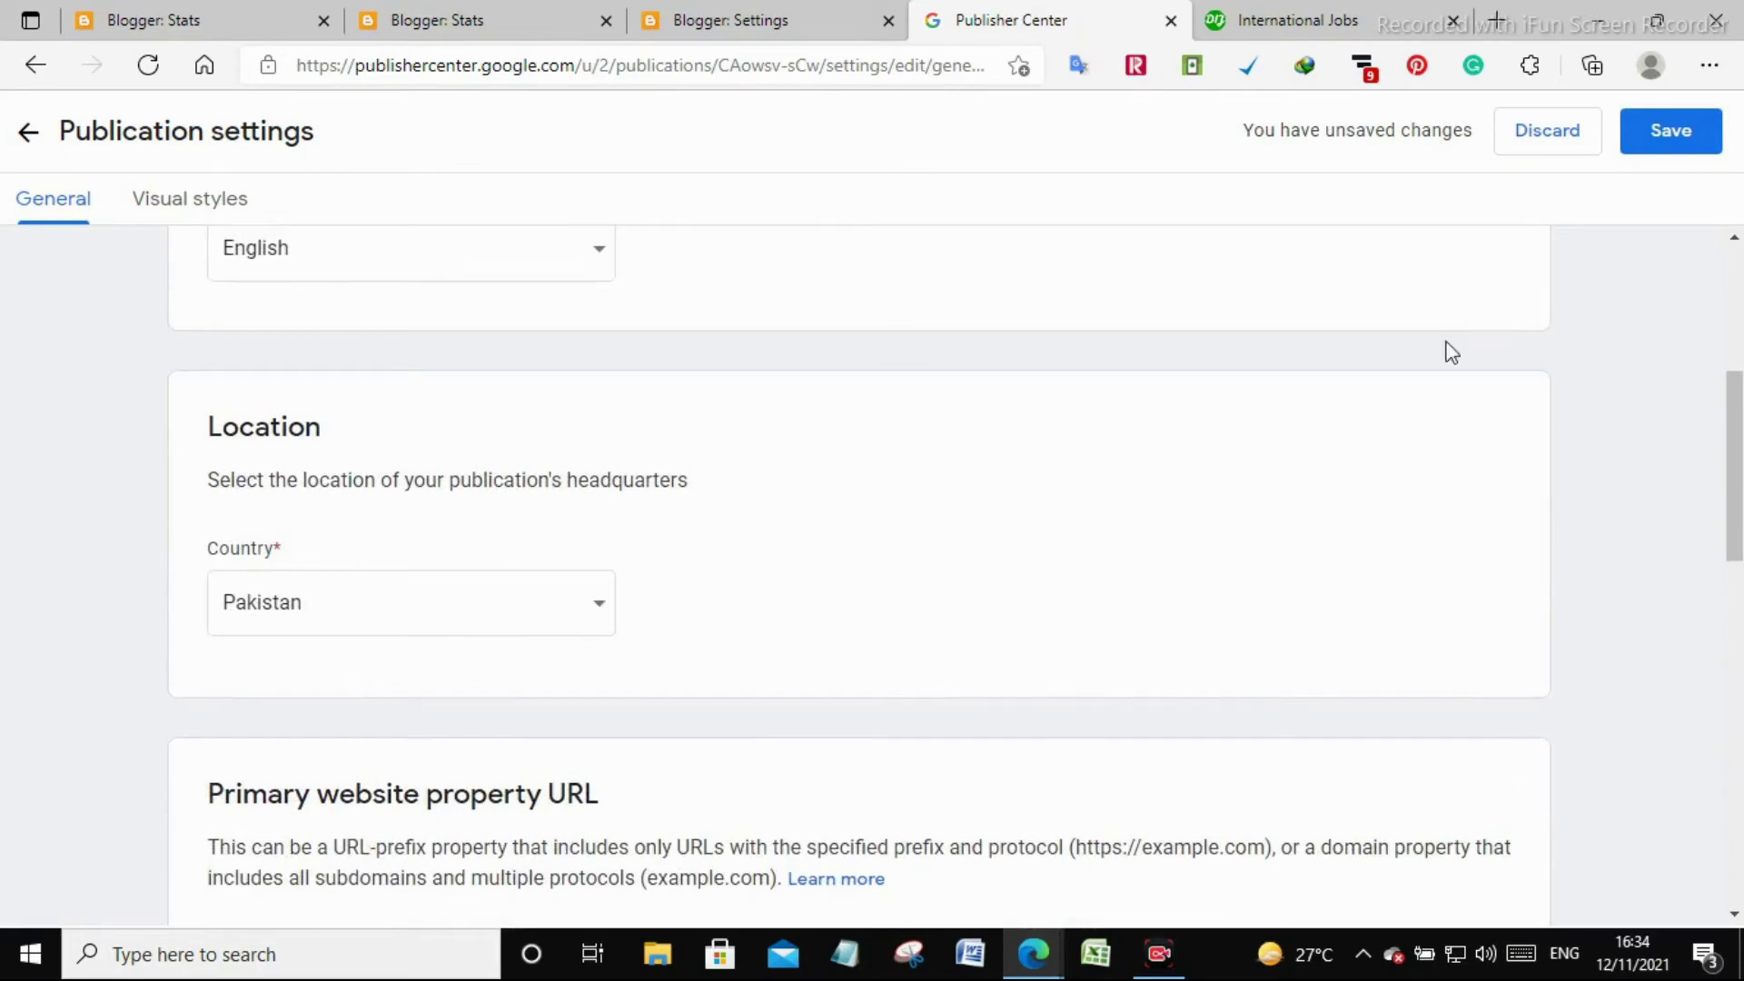
pyautogui.click(1650, 130)
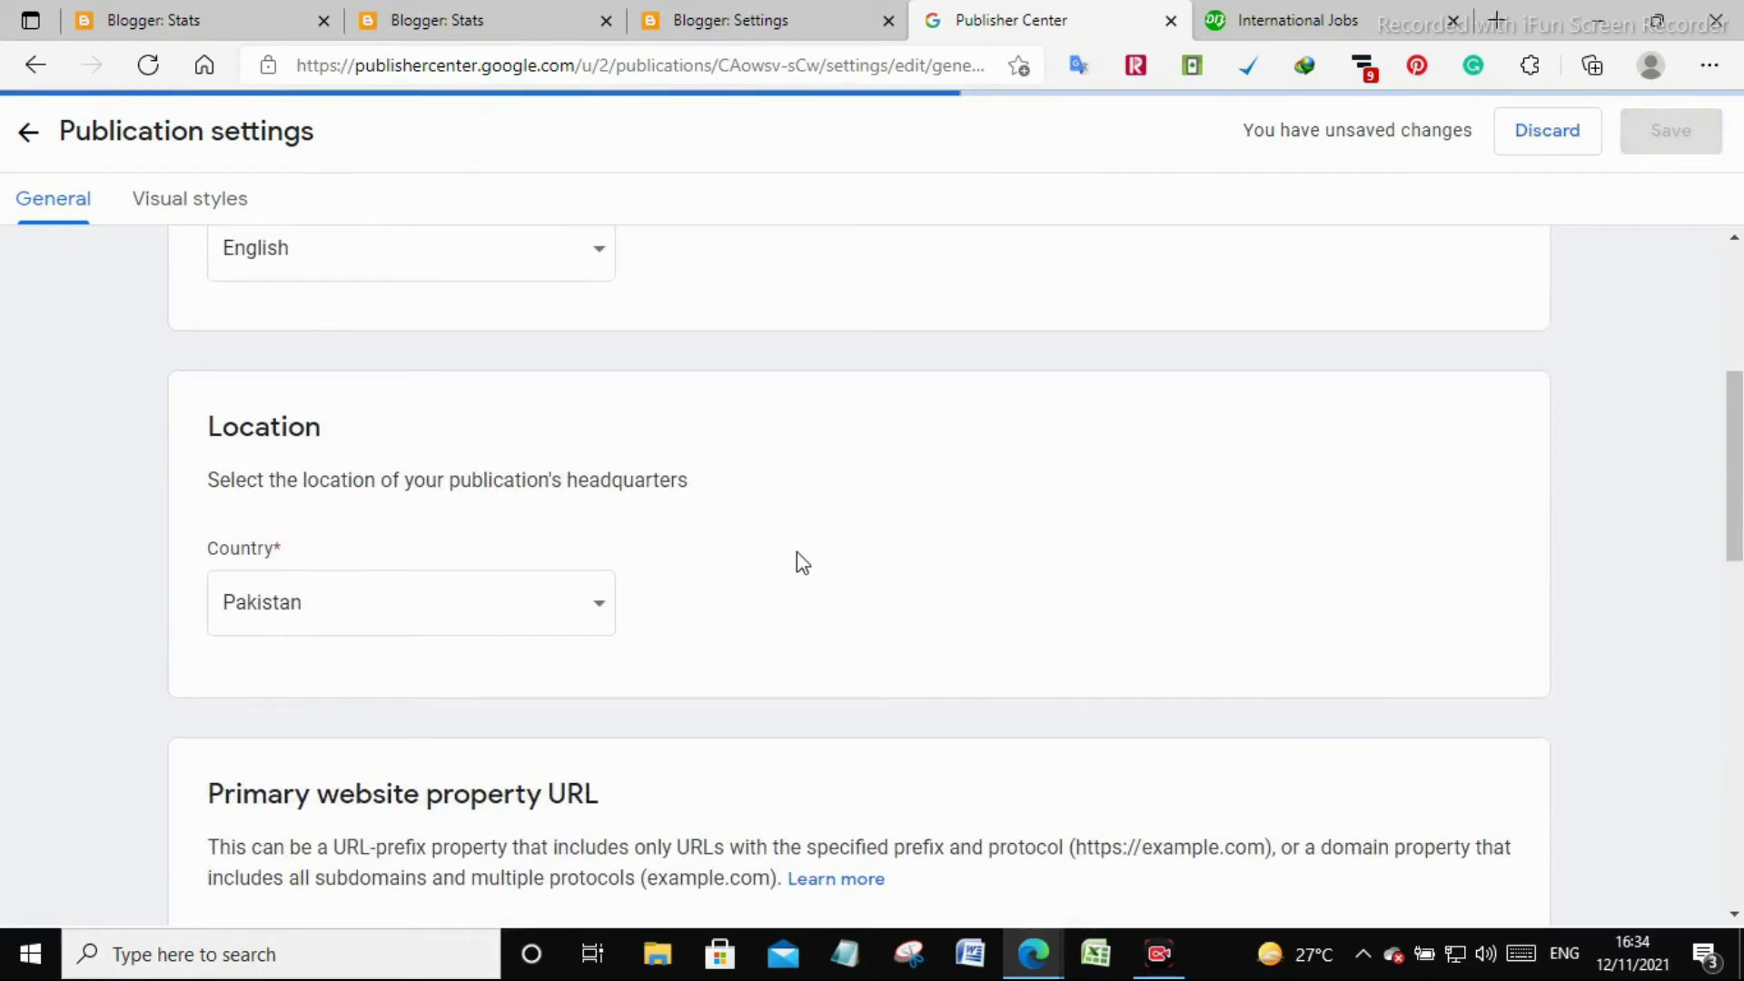
pyautogui.scroll(-12, 799, 561)
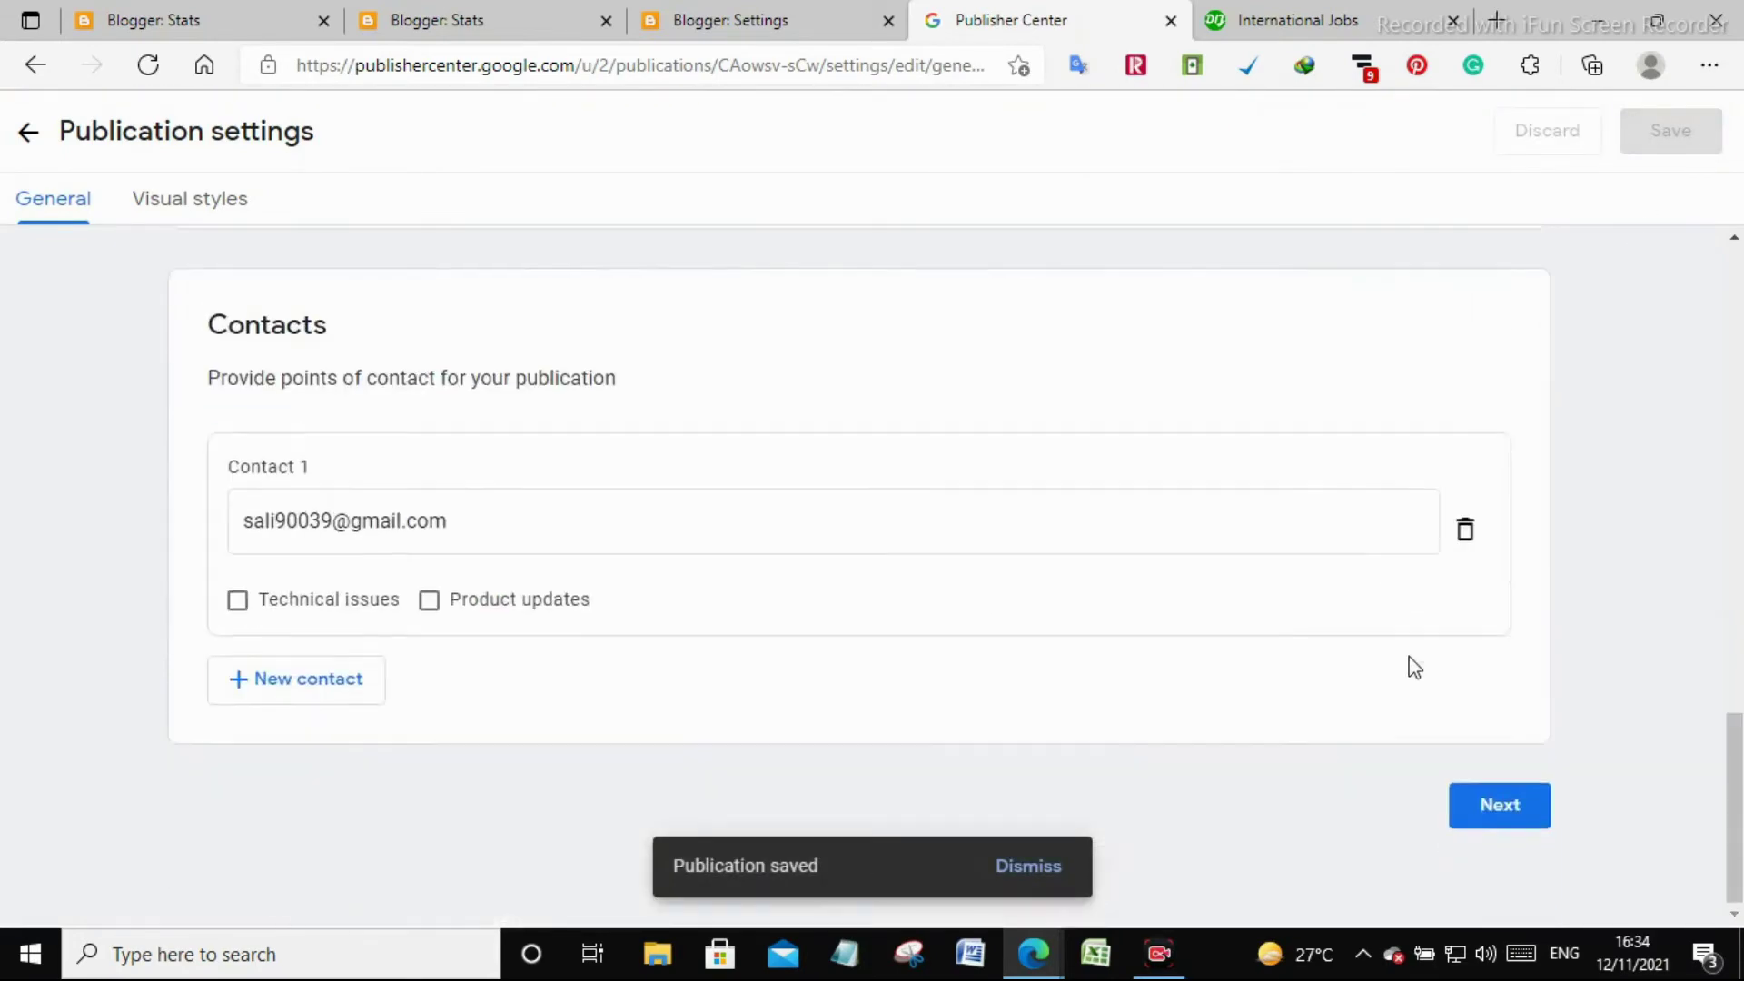
# Move on to Visual styles and review the square logo size guidelines
pyautogui.click(1528, 818)
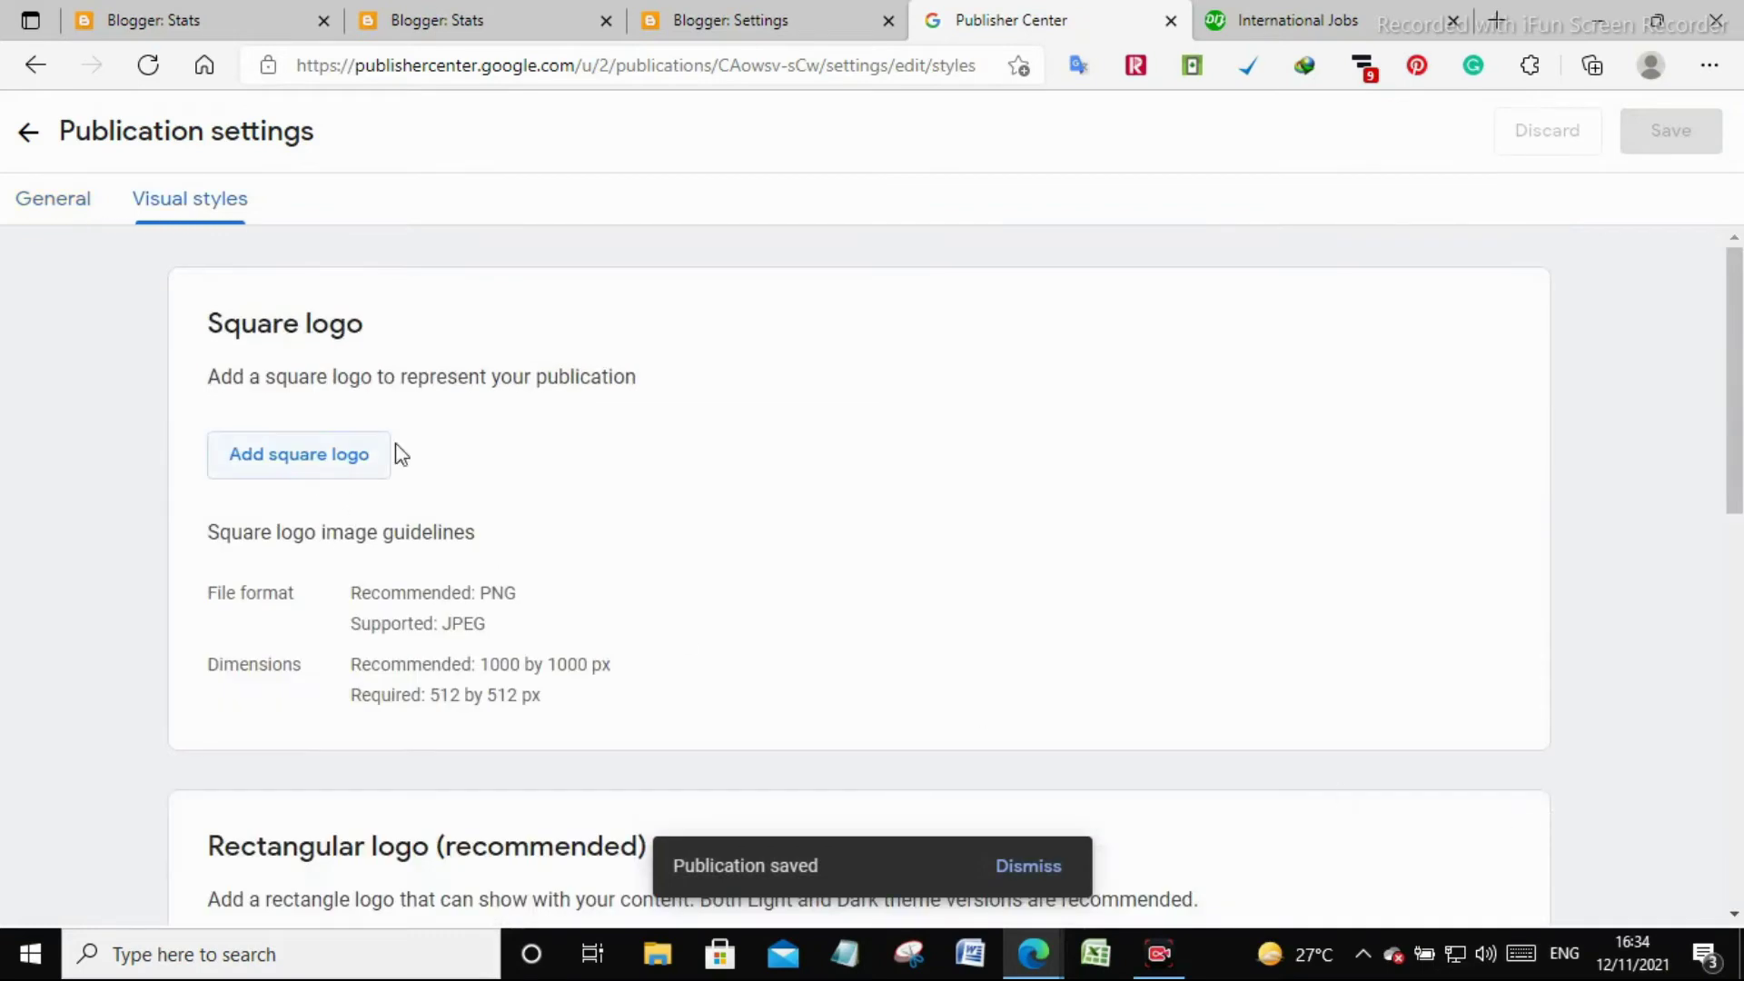
pyautogui.moveTo(345, 704); pyautogui.dragTo(615, 724)
pyautogui.moveTo(362, 672); pyautogui.dragTo(588, 724)
pyautogui.click(611, 726)
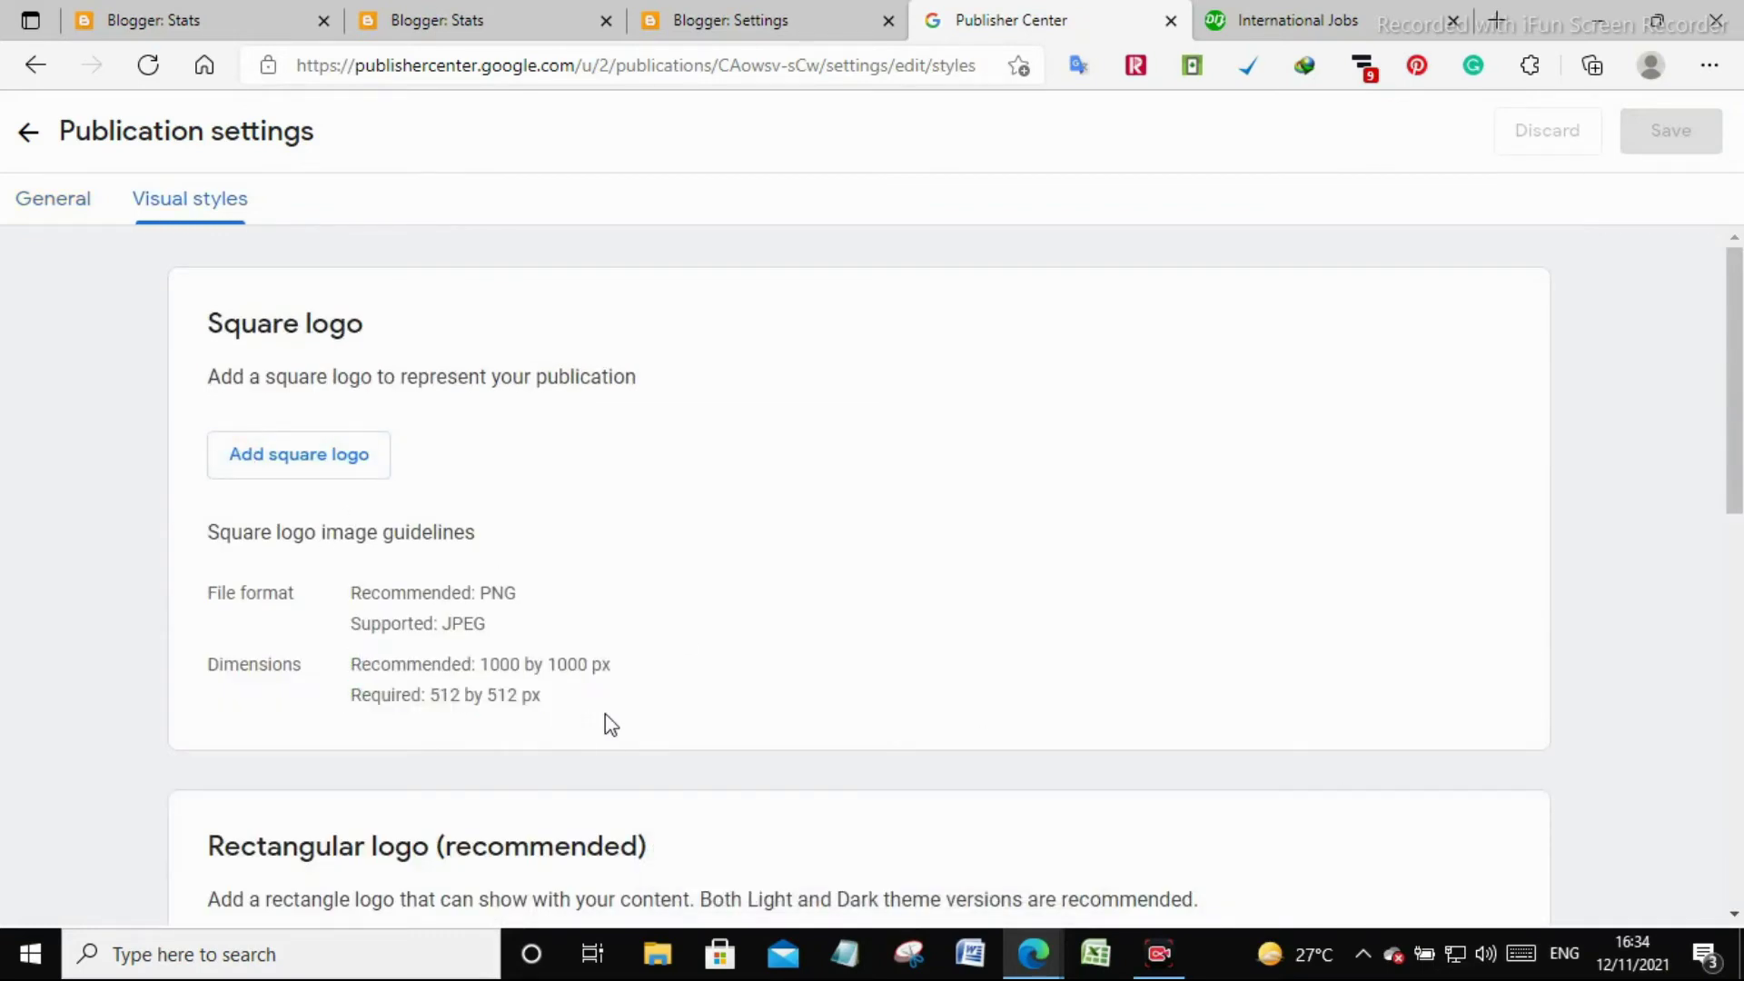
# Launch Paint by searching for 'paint' from Start
pyautogui.click(30, 952)
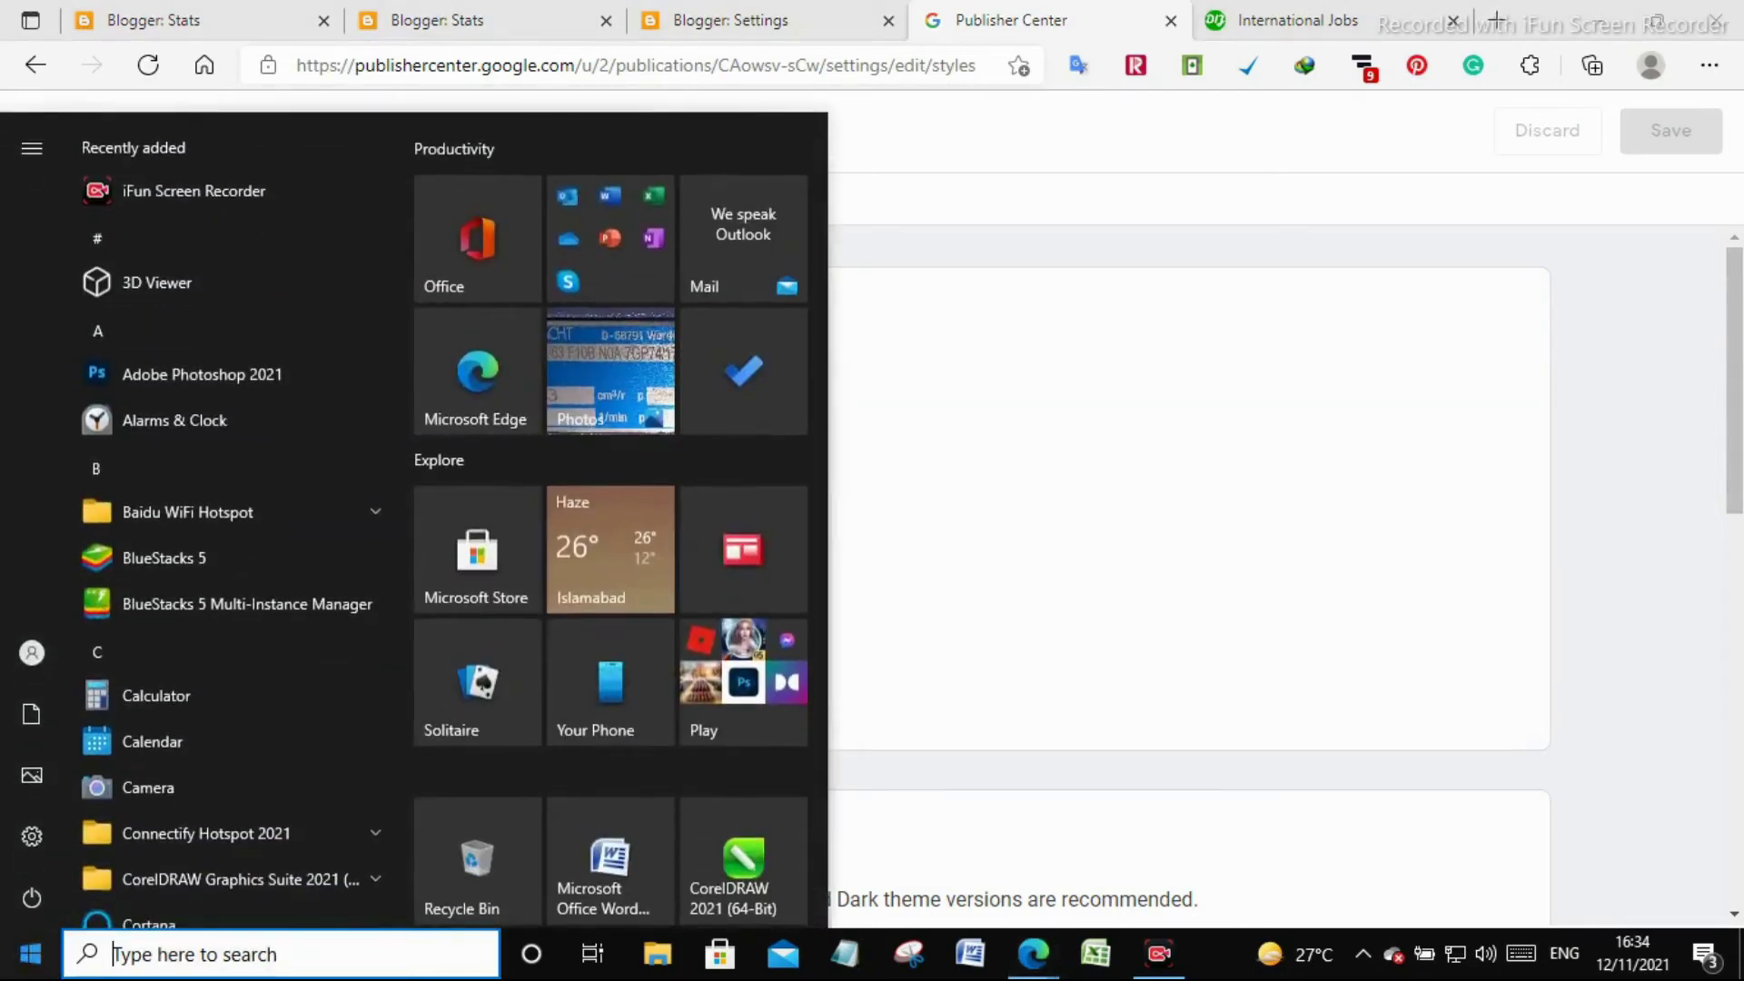
pyautogui.write('paint')
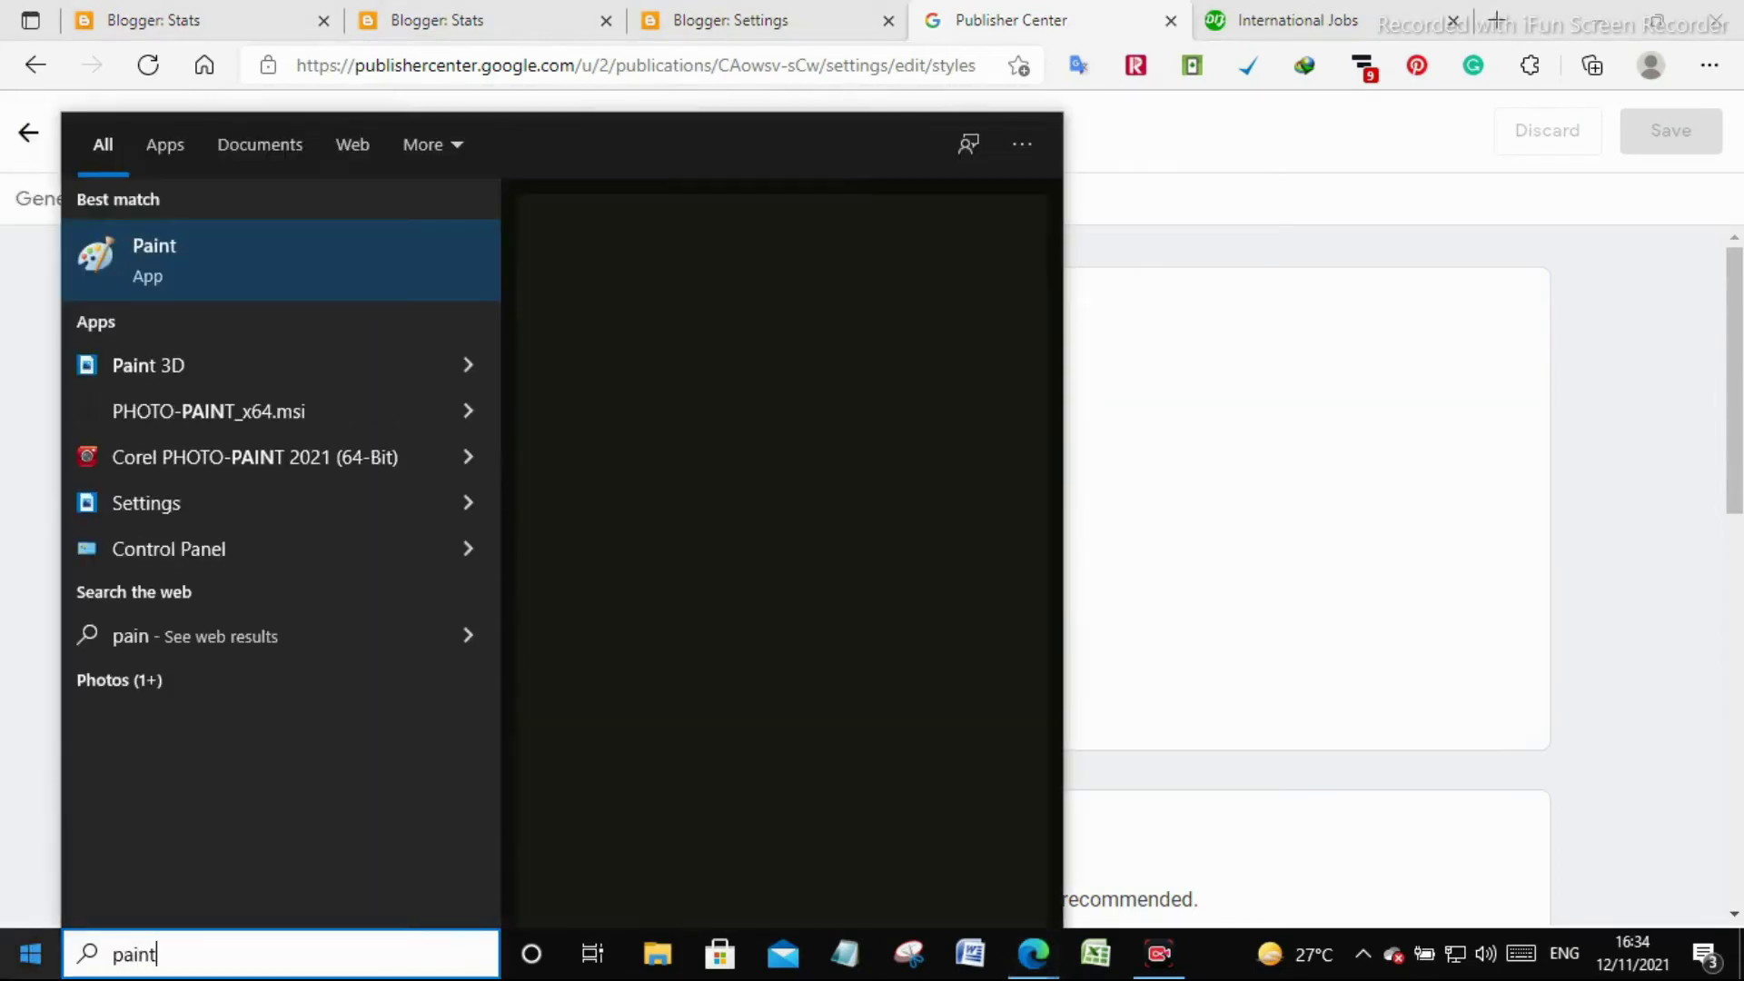
pyautogui.press('Return')
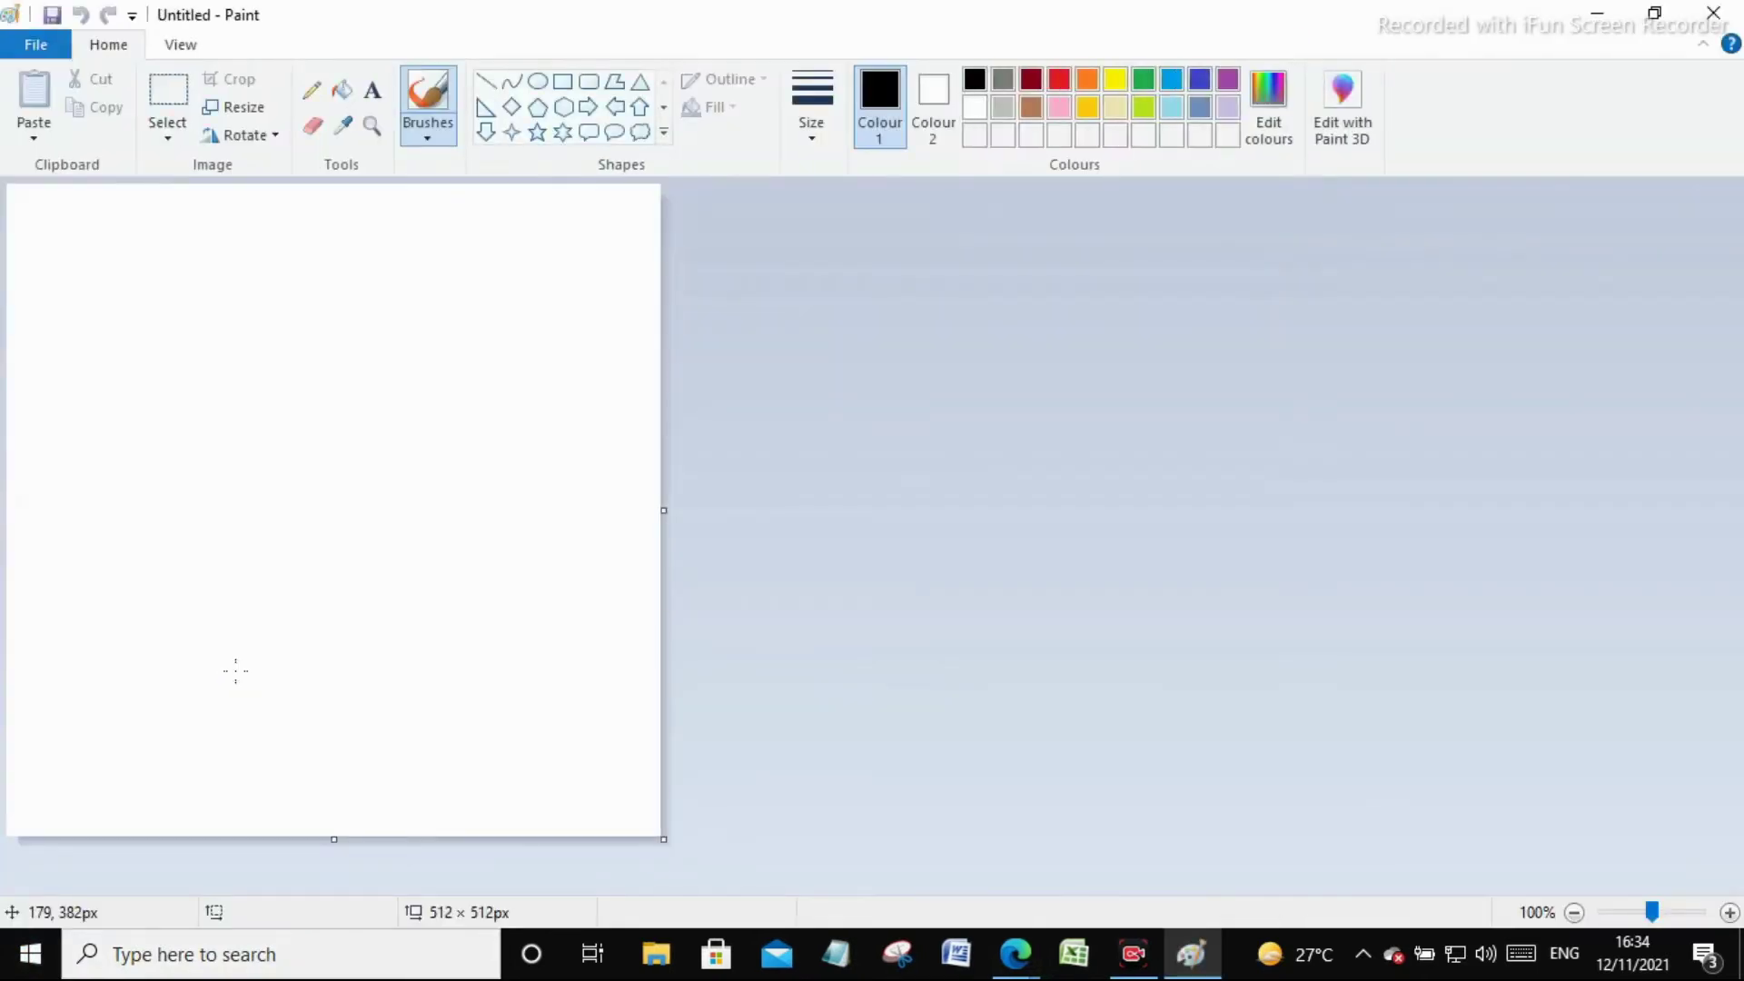
pyautogui.click(649, 817)
pyautogui.click(252, 138)
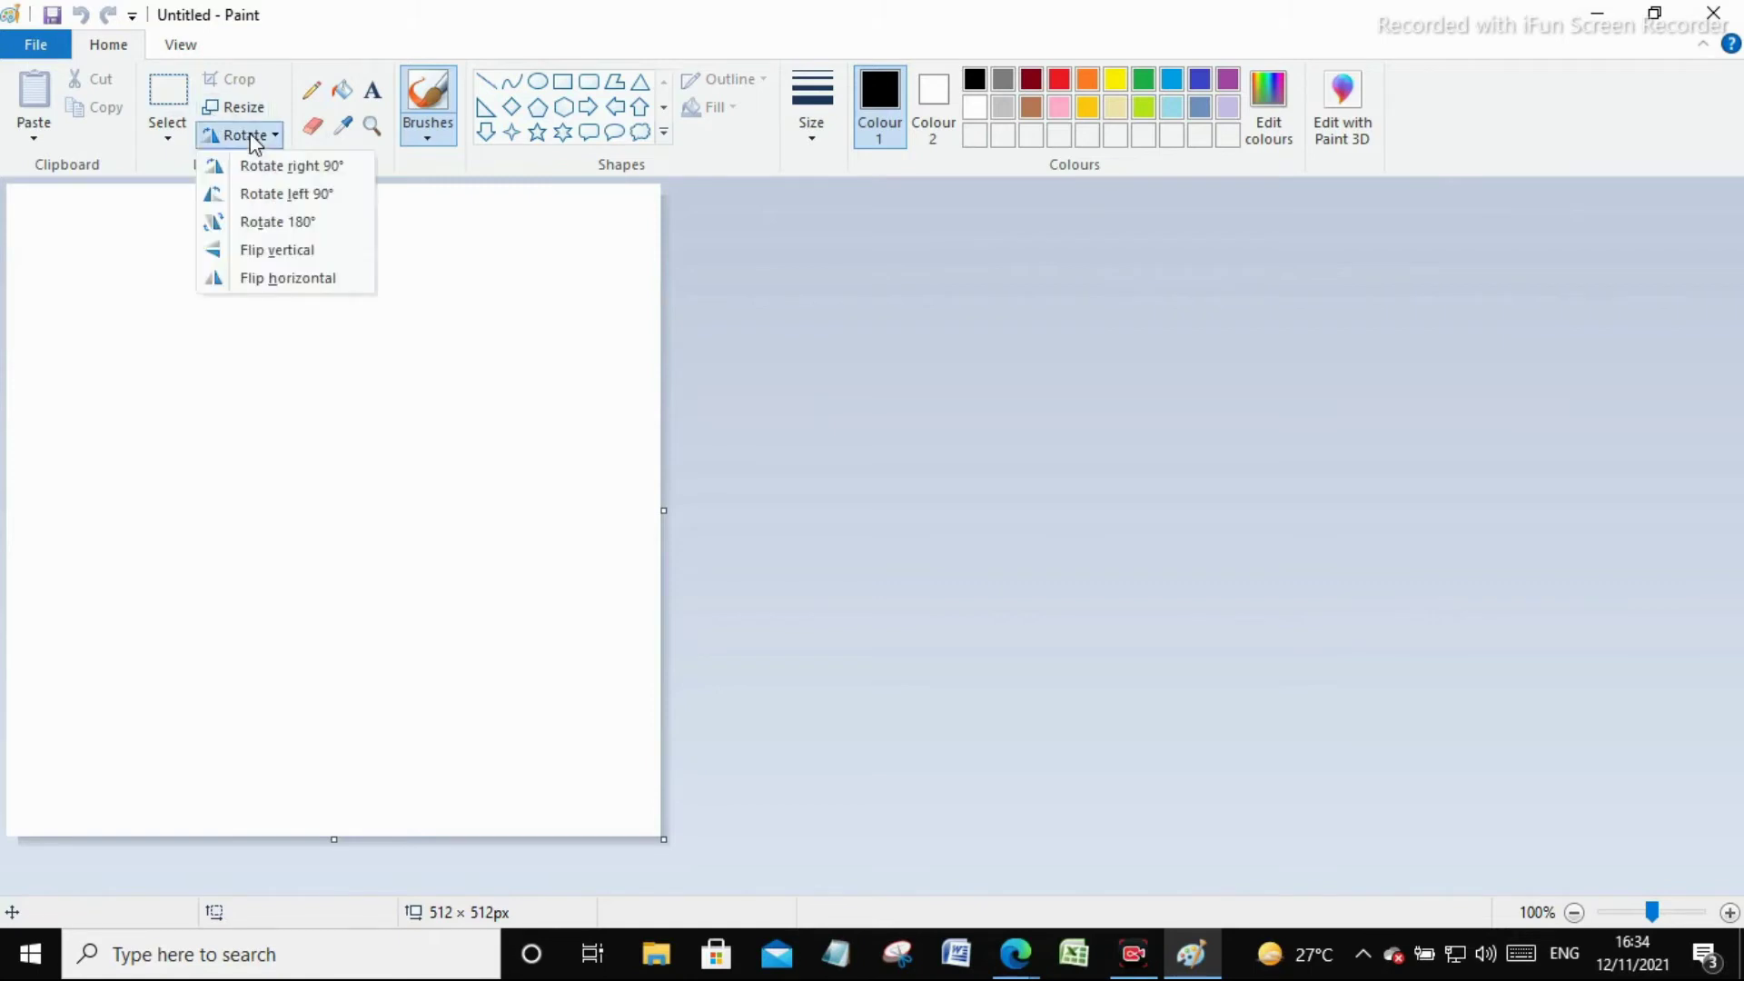
pyautogui.click(243, 108)
pyautogui.click(282, 203)
pyautogui.doubleClick(336, 242)
pyautogui.doubleClick(342, 296)
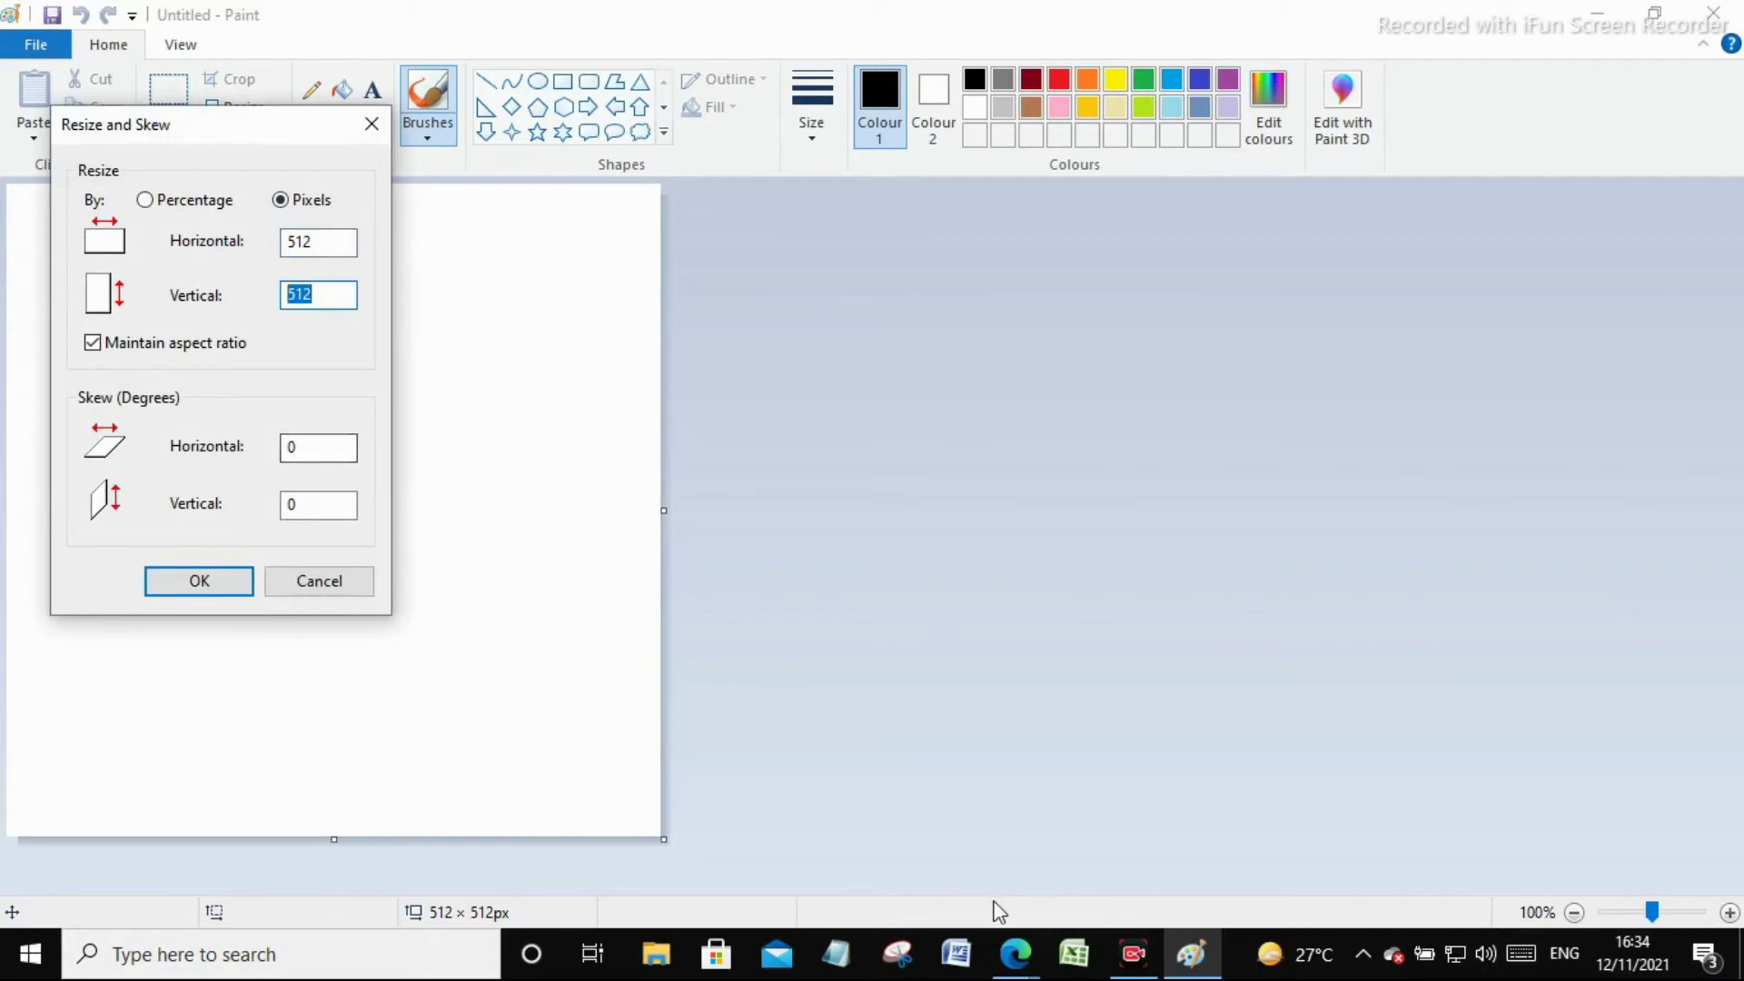
pyautogui.click(1015, 954)
pyautogui.click(1200, 845)
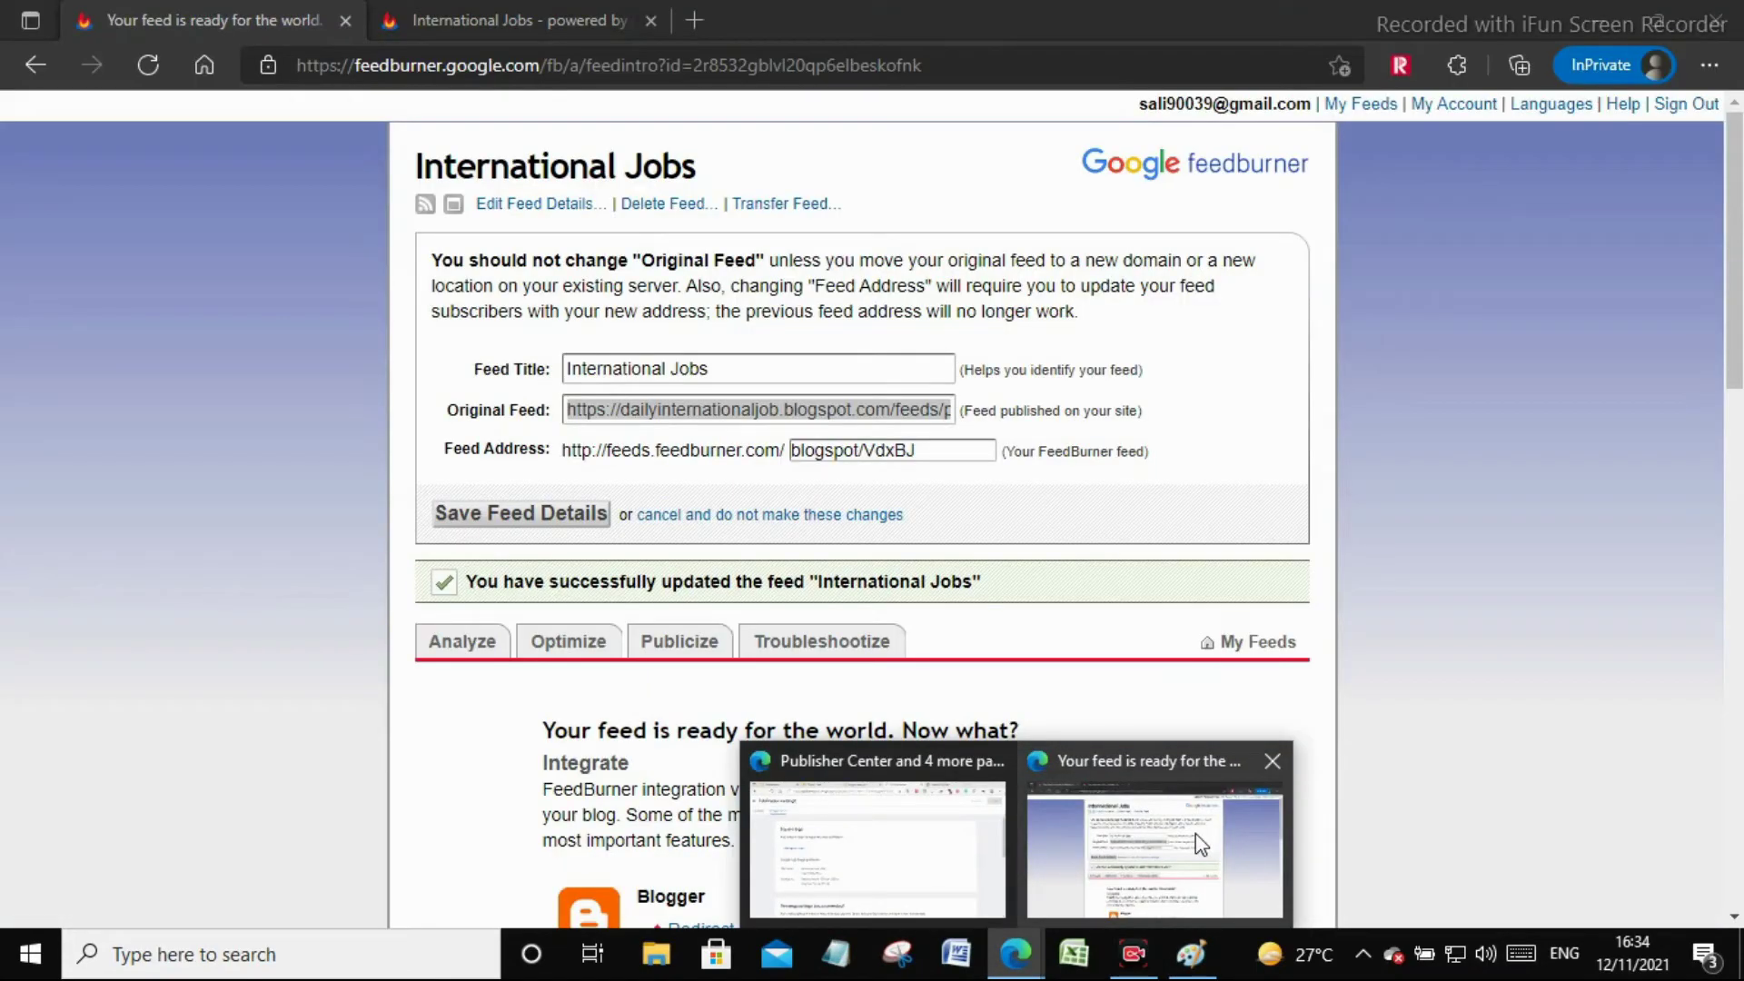
pyautogui.click(949, 854)
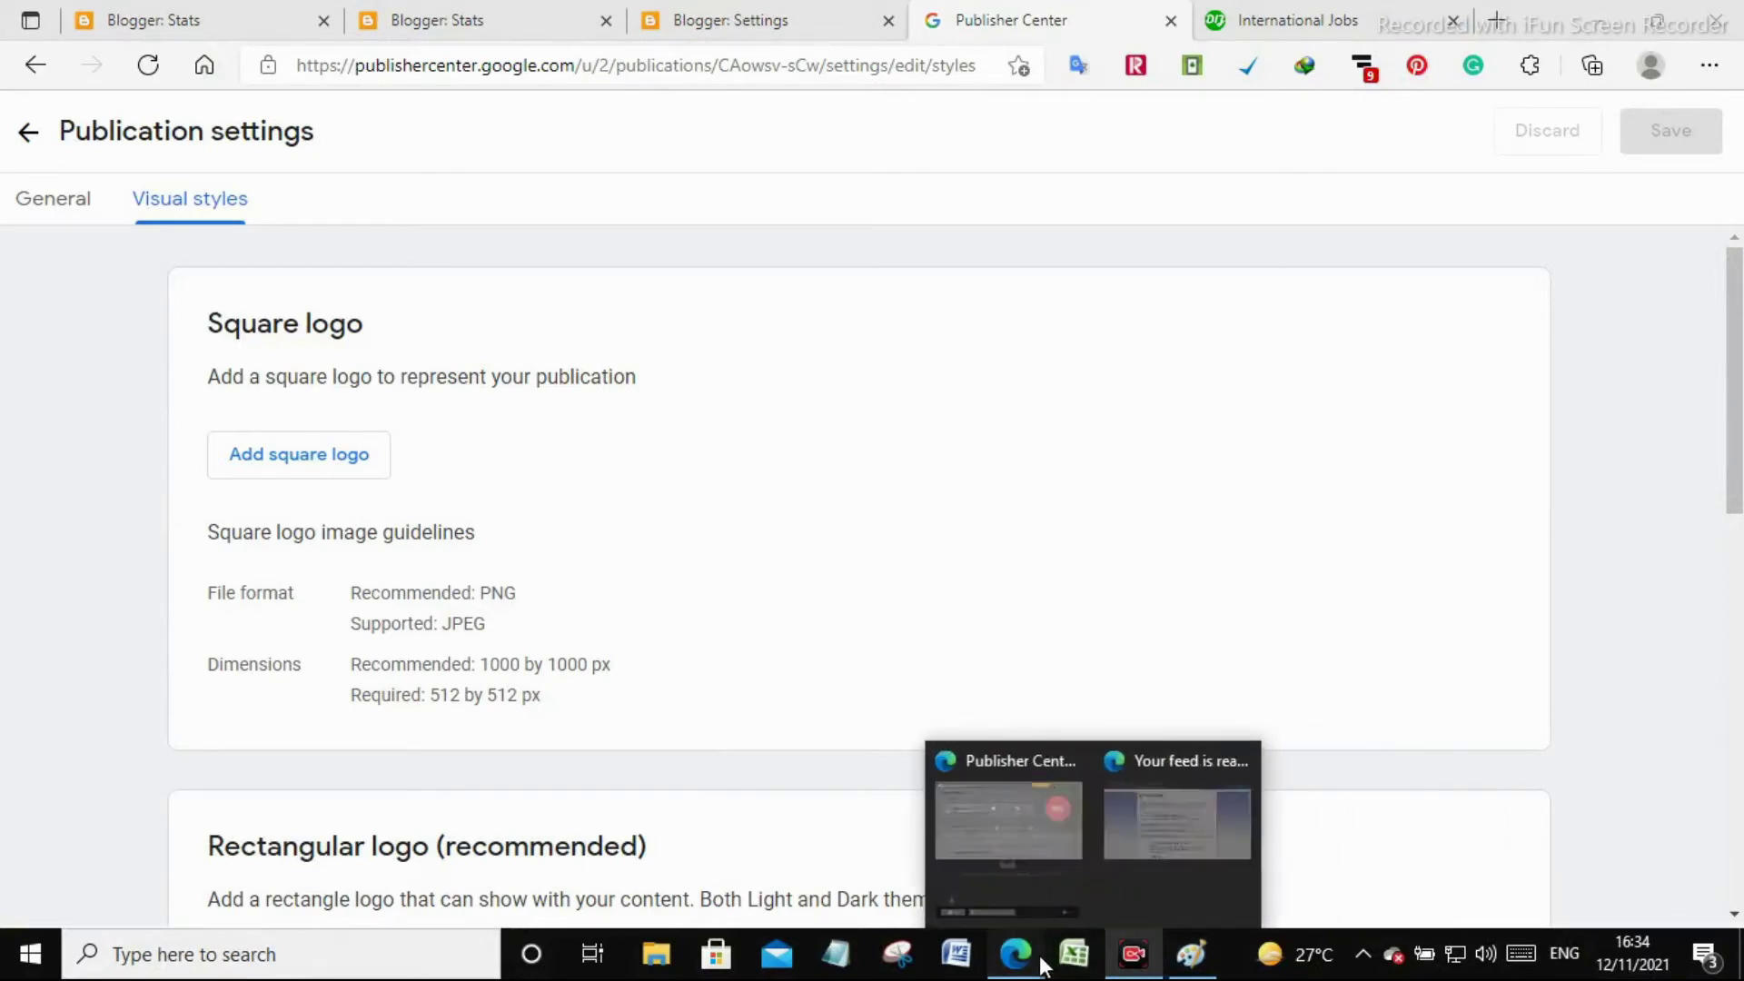
pyautogui.moveTo(532, 696); pyautogui.dragTo(350, 693)
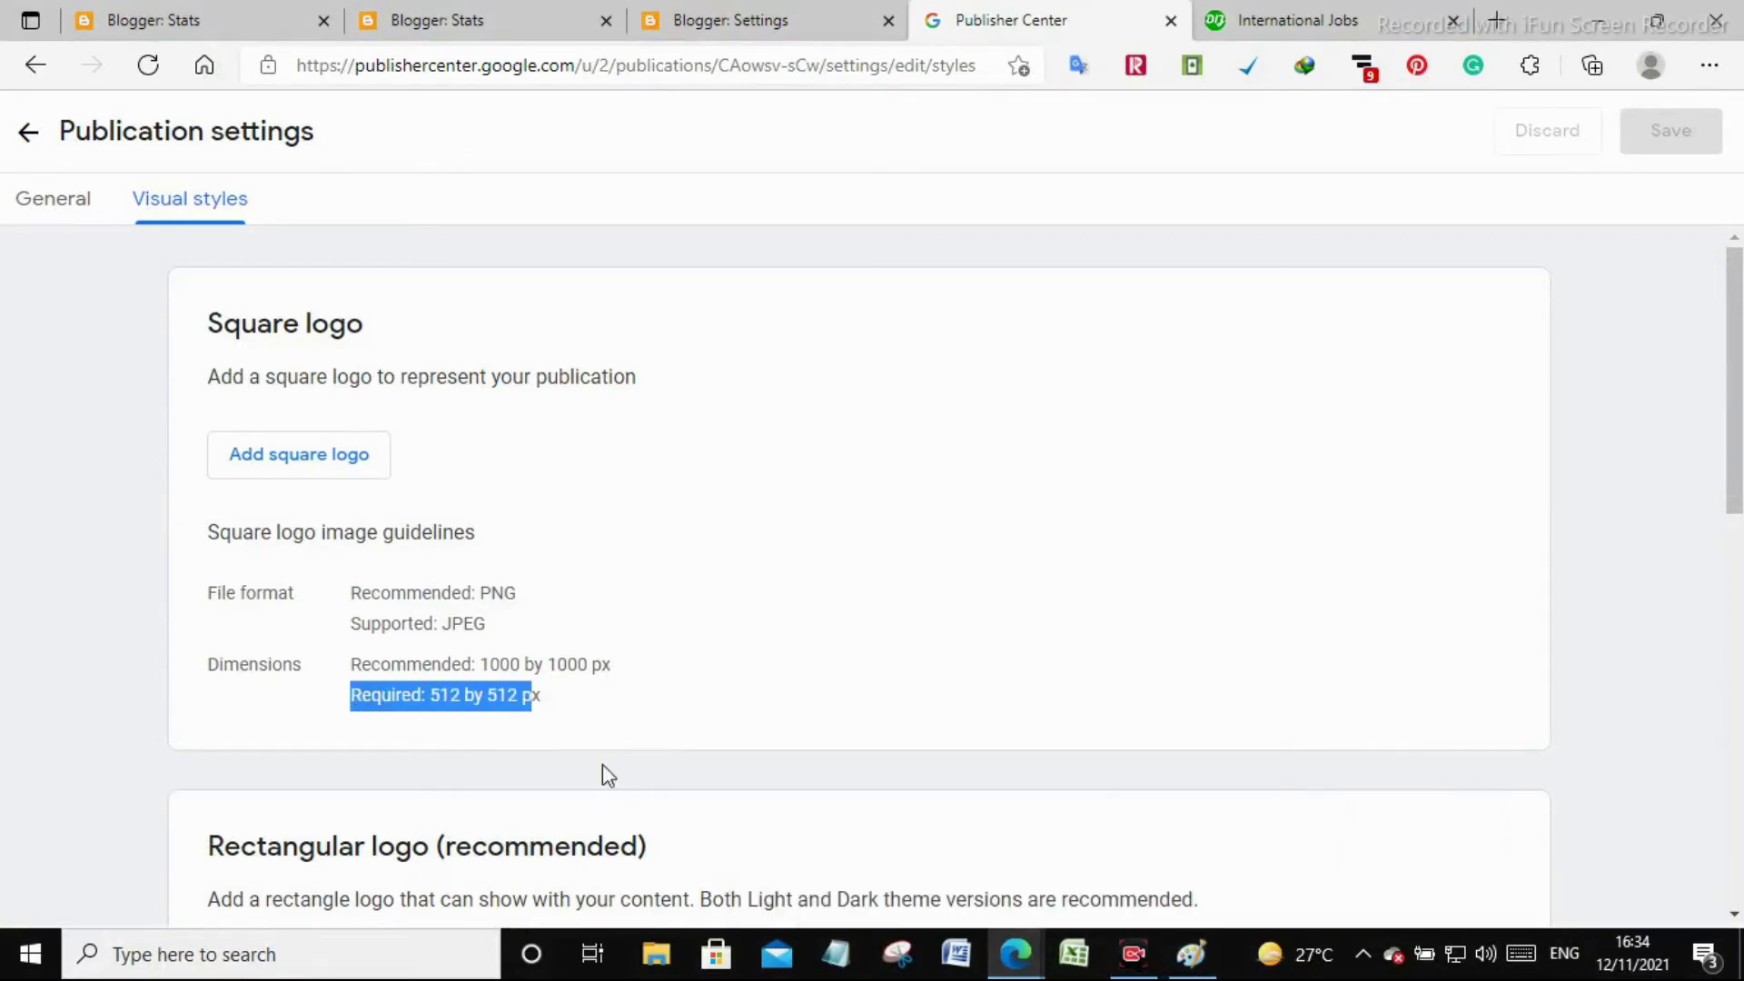
pyautogui.click(1190, 953)
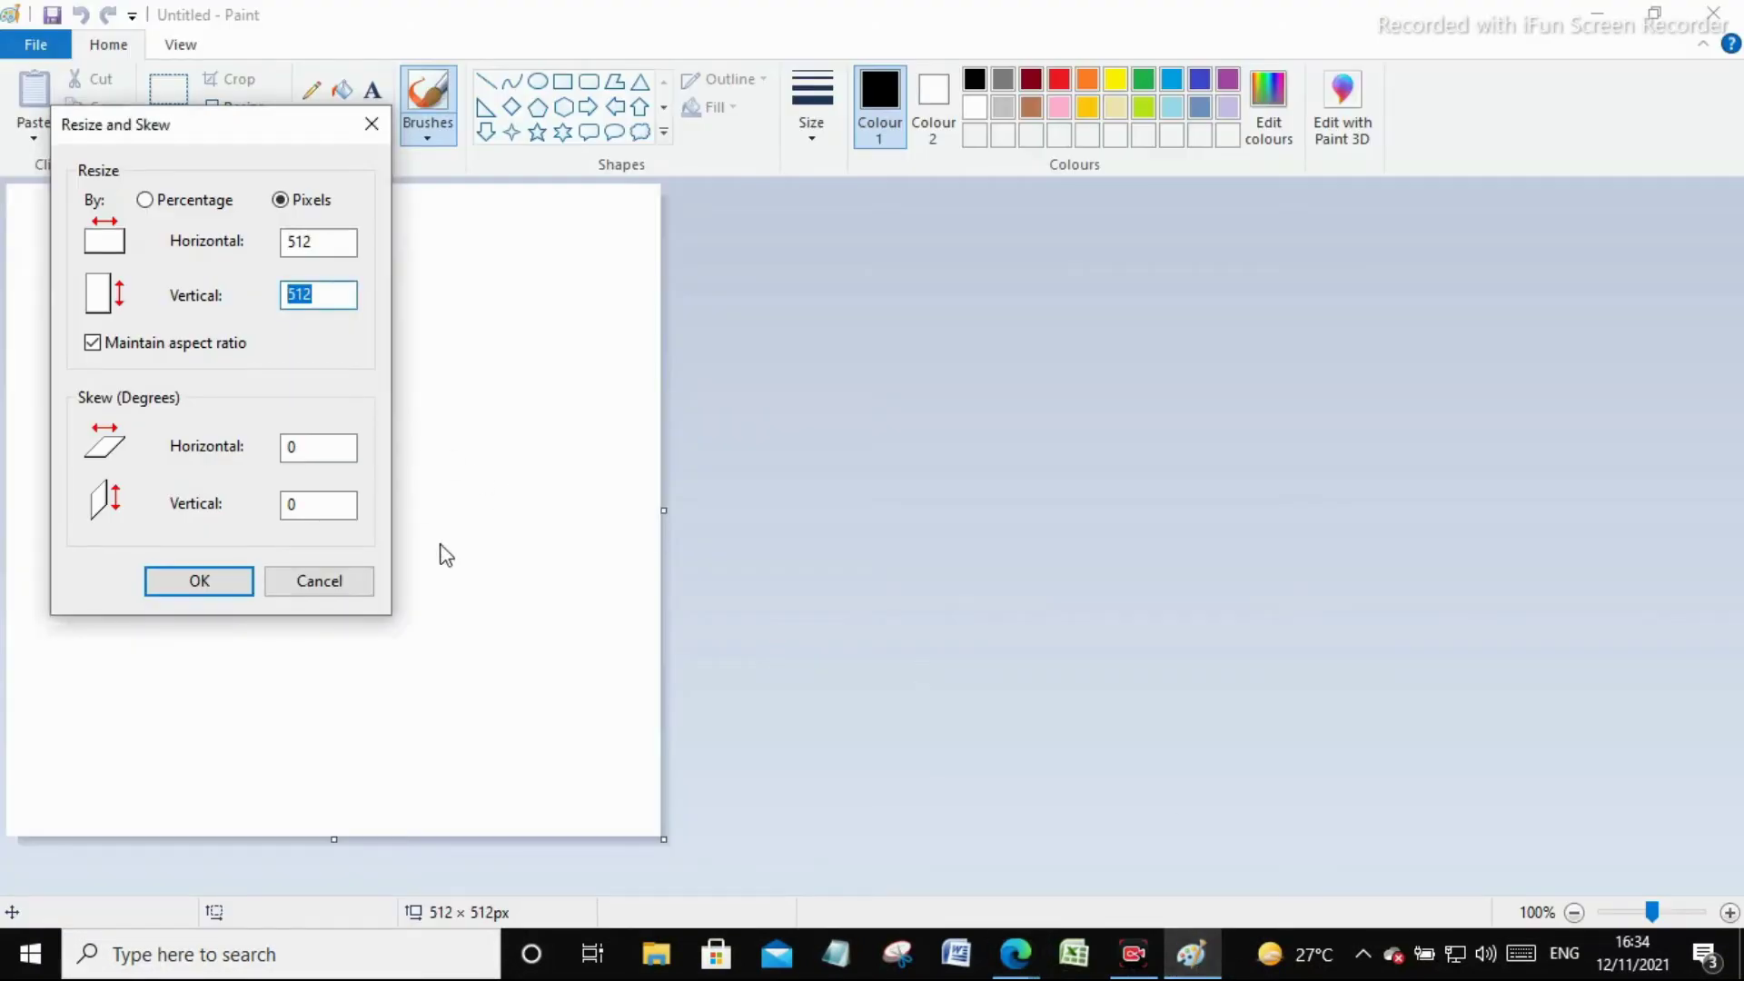
pyautogui.click(318, 580)
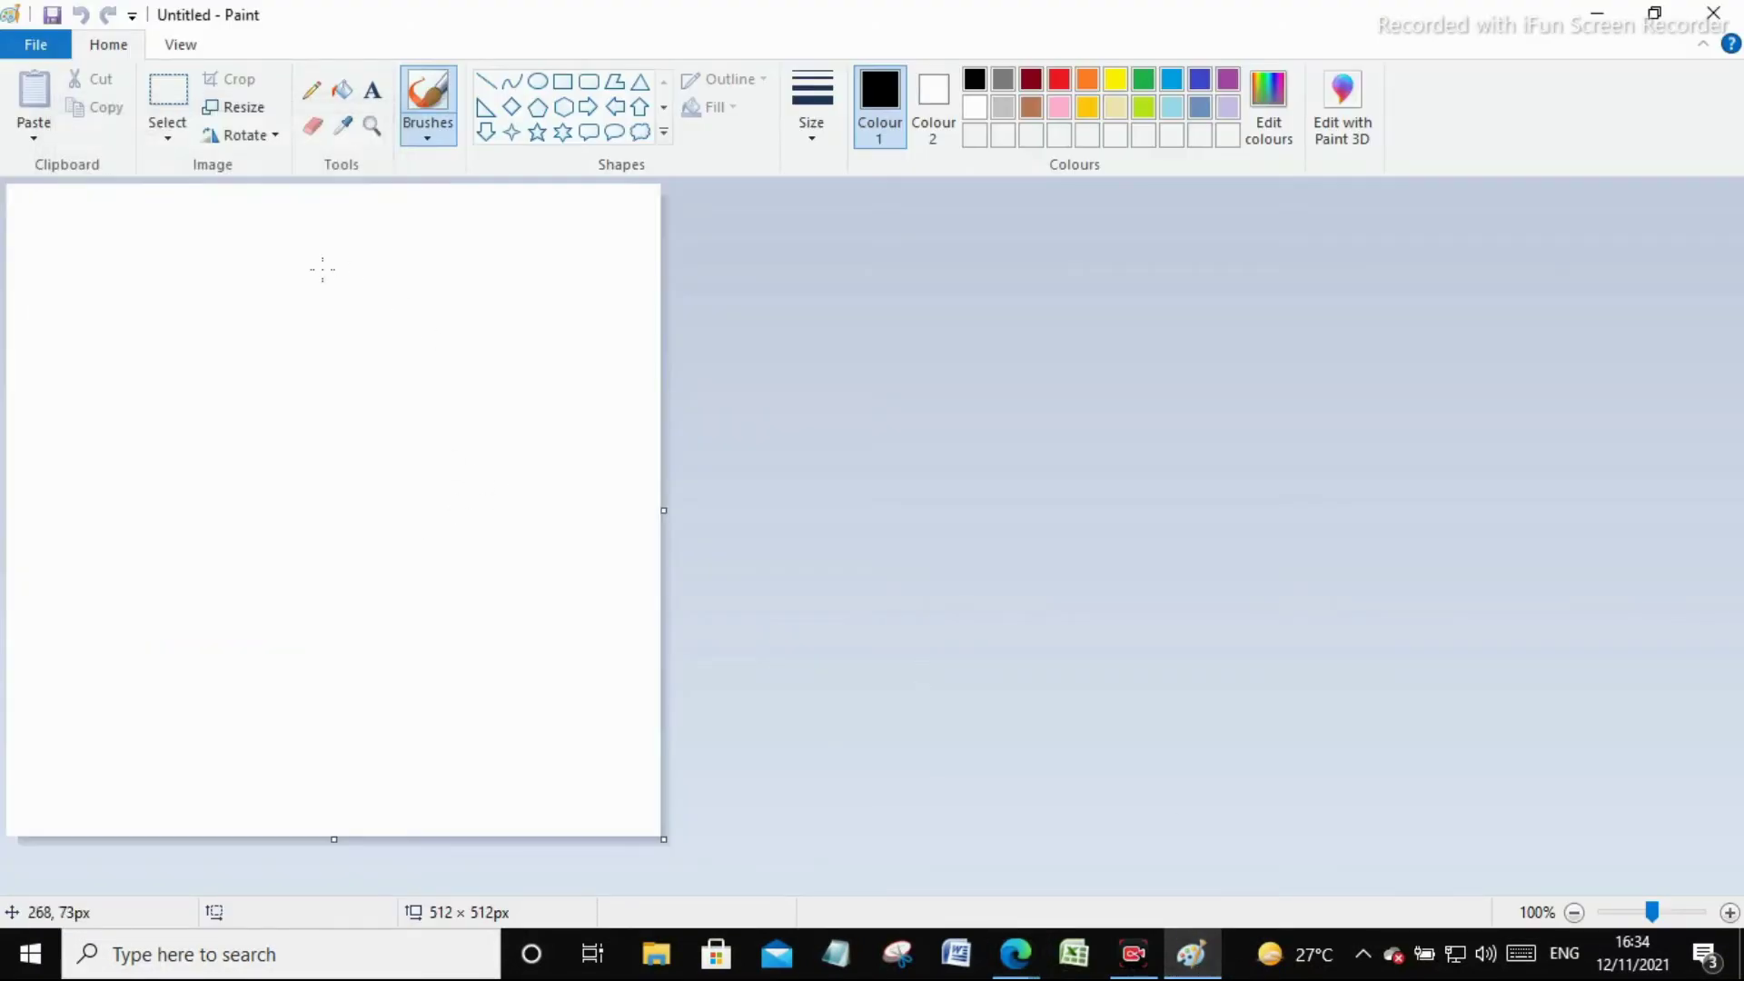
pyautogui.click(341, 89)
pyautogui.click(345, 281)
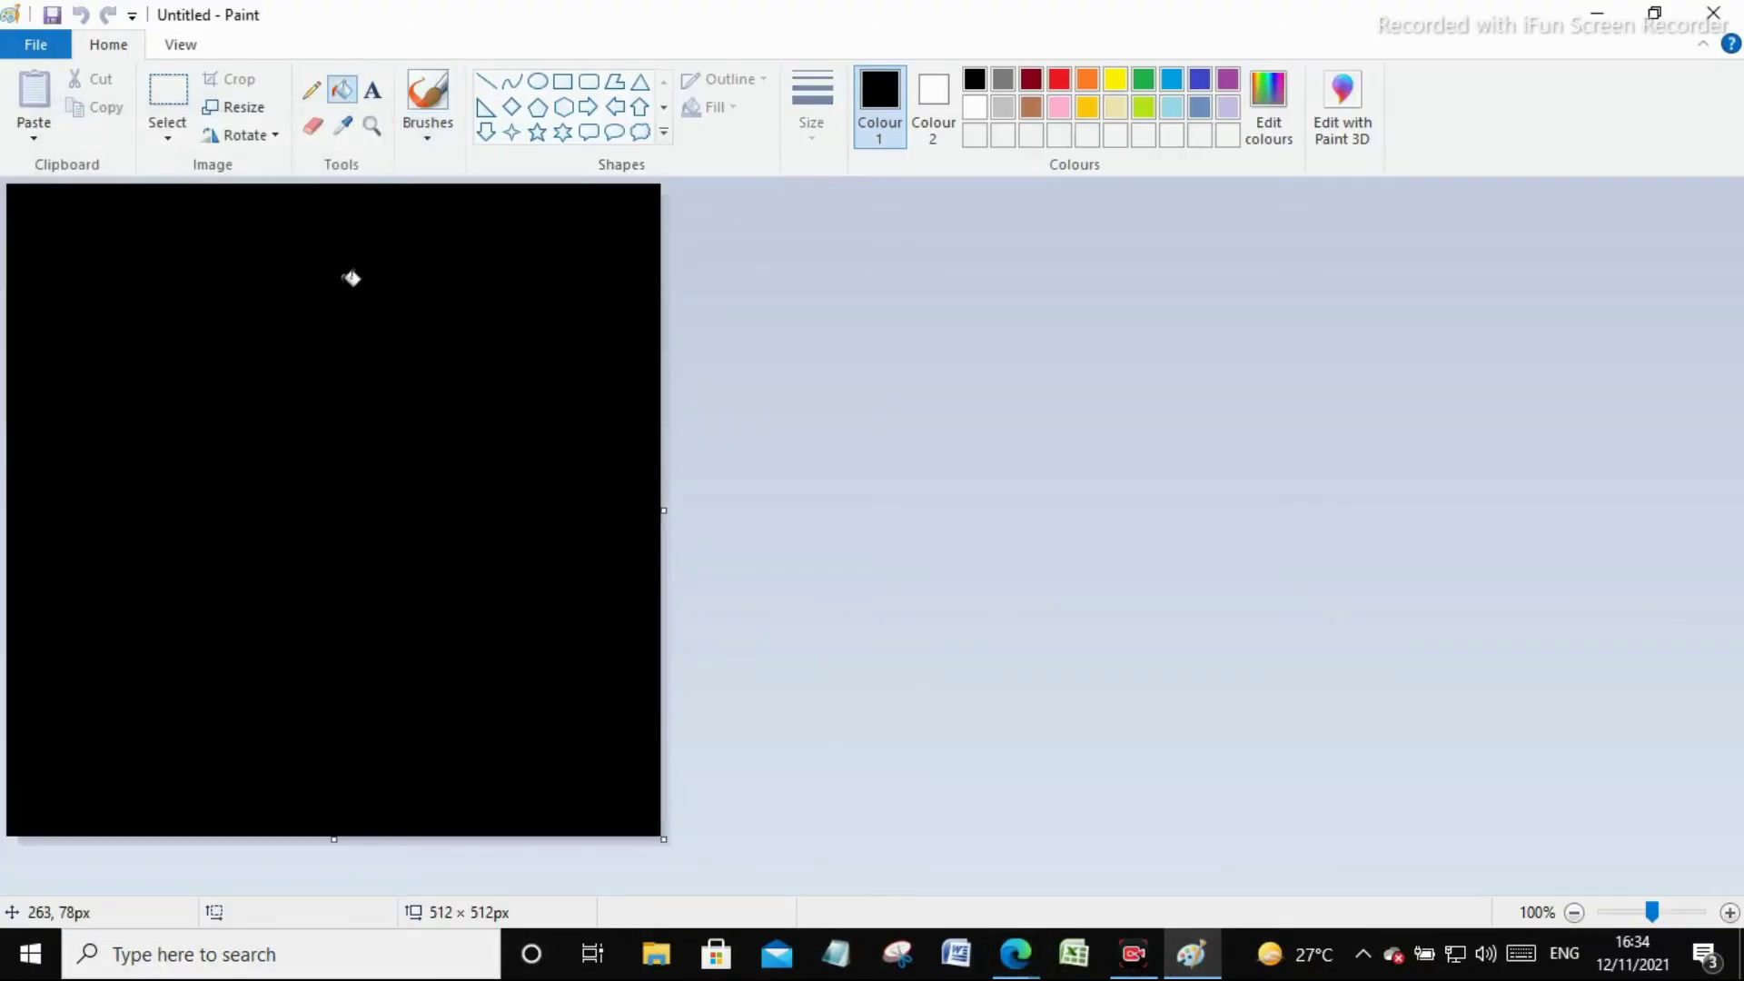
# Fill the canvas dark red and draw a large text box across it
pyautogui.click(1030, 80)
pyautogui.click(426, 419)
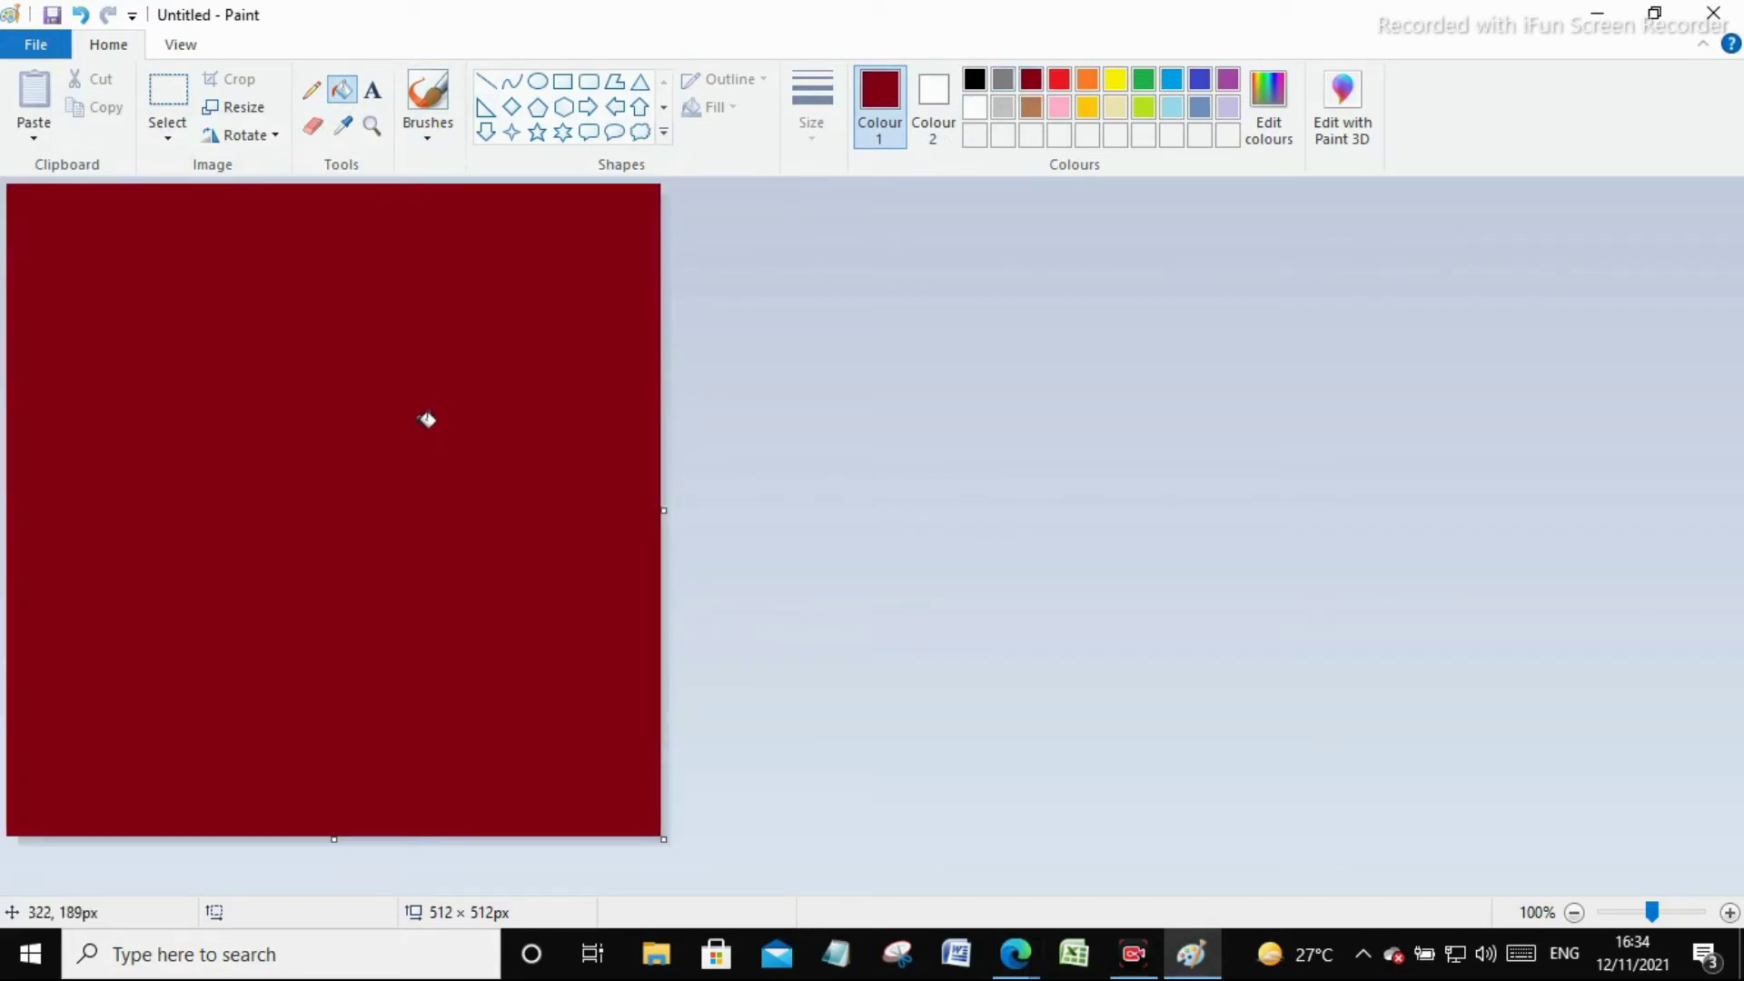
pyautogui.click(376, 93)
pyautogui.moveTo(32, 239); pyautogui.dragTo(600, 756)
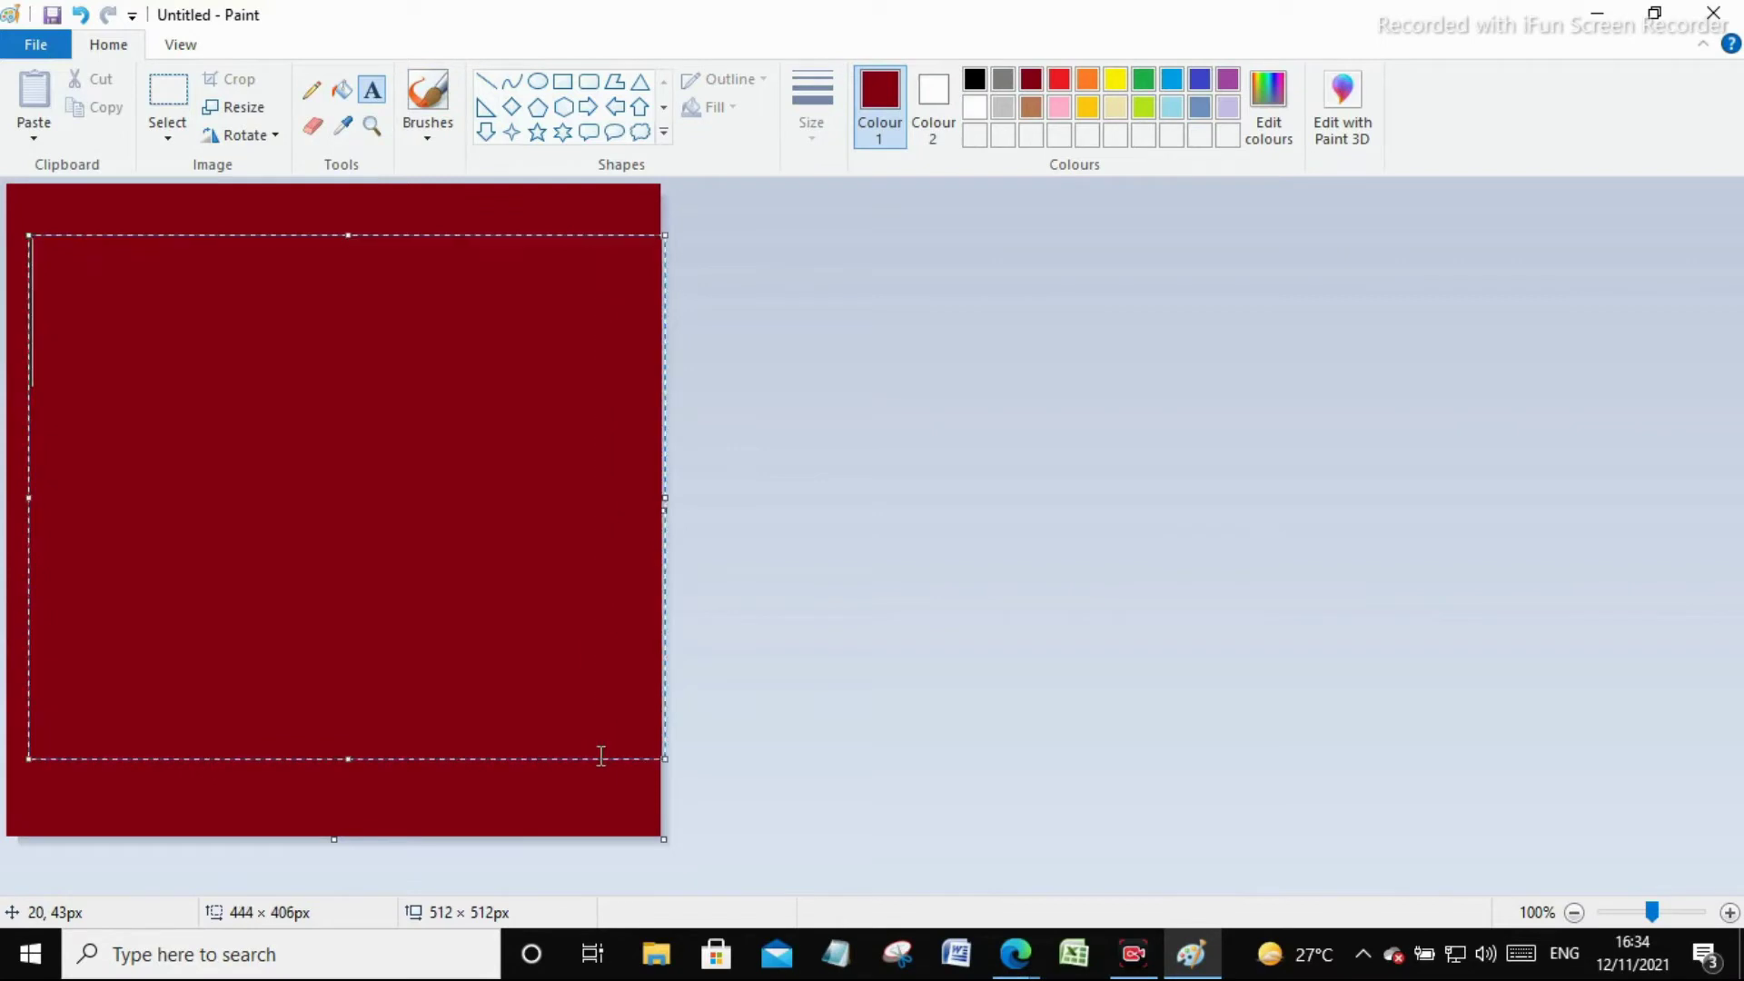
pyautogui.write('H')
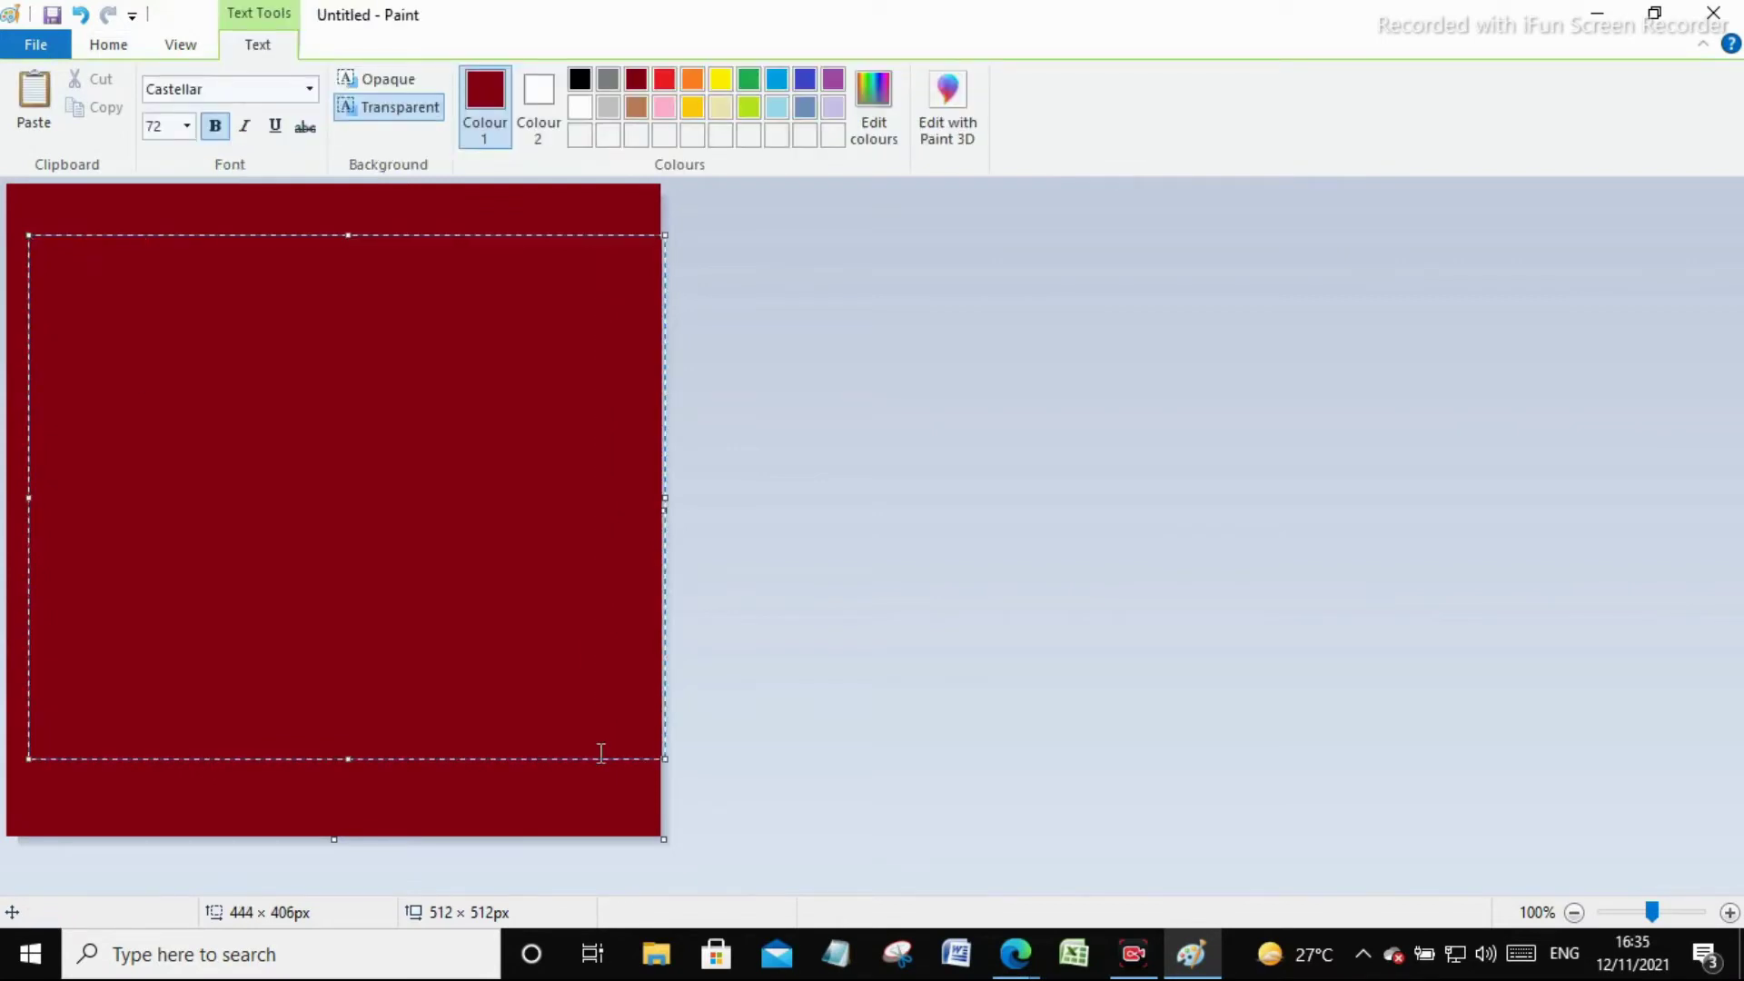
pyautogui.press('BackSpace')
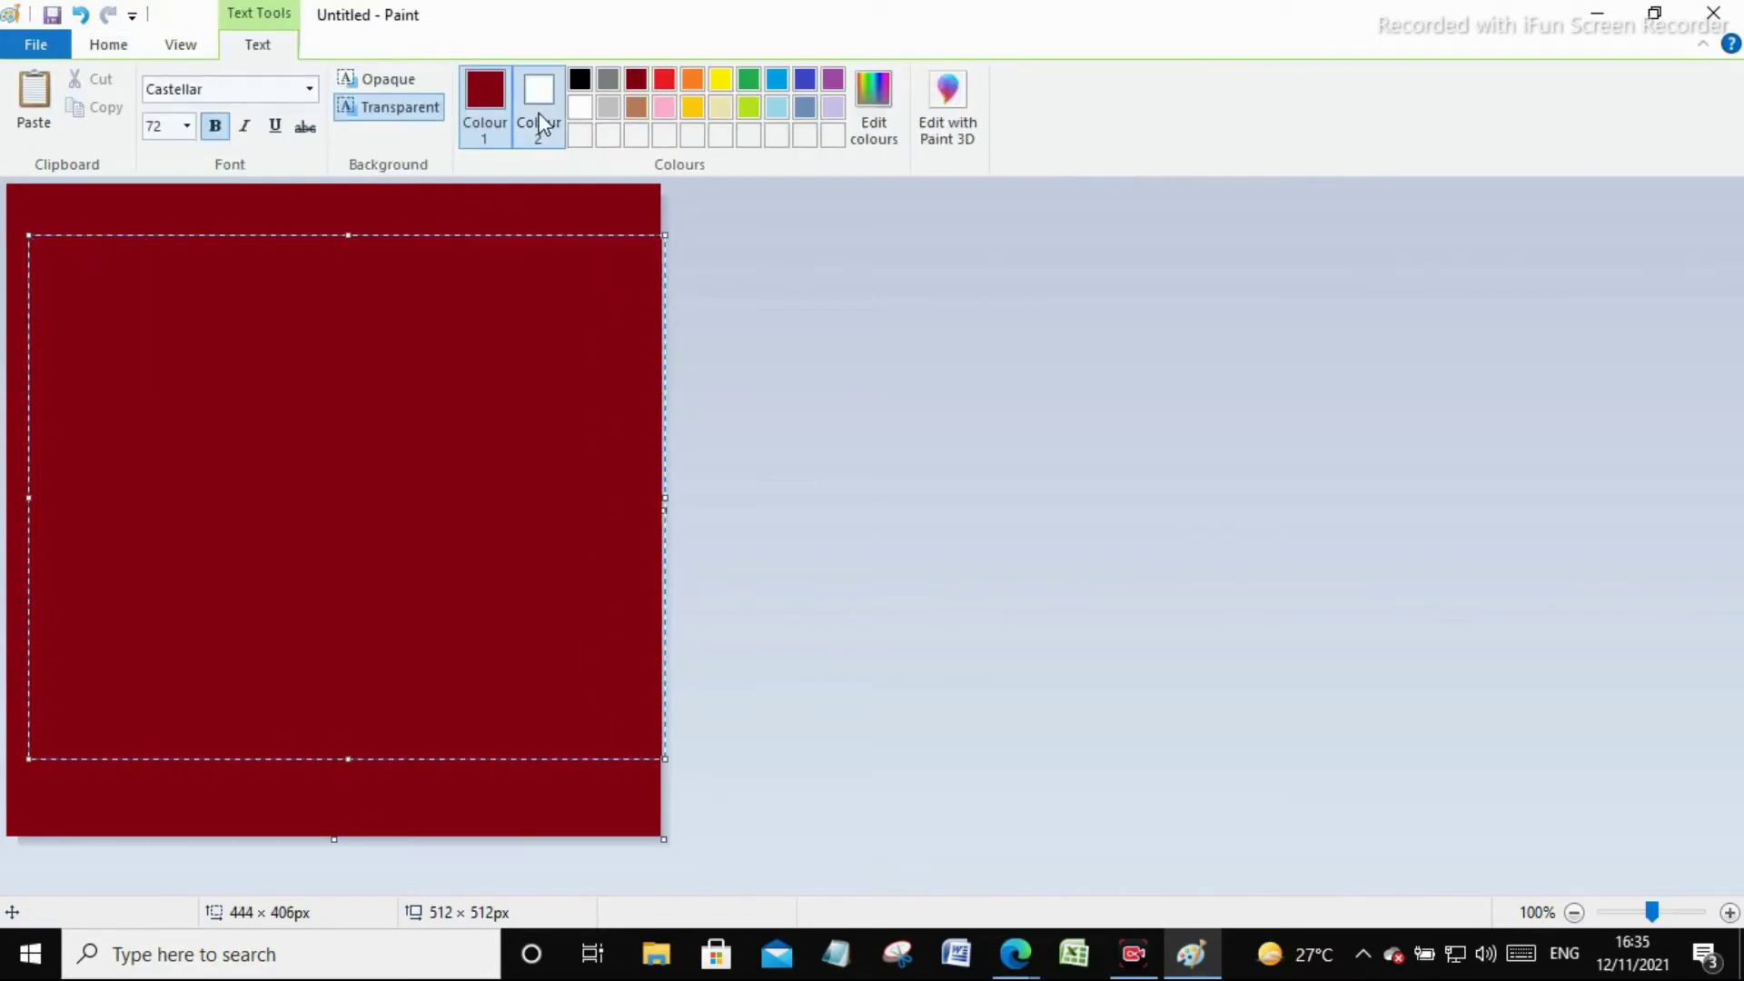
# Type the title text, select all of it, and set its size to 28, then 26
pyautogui.click(541, 122)
pyautogui.write('H')
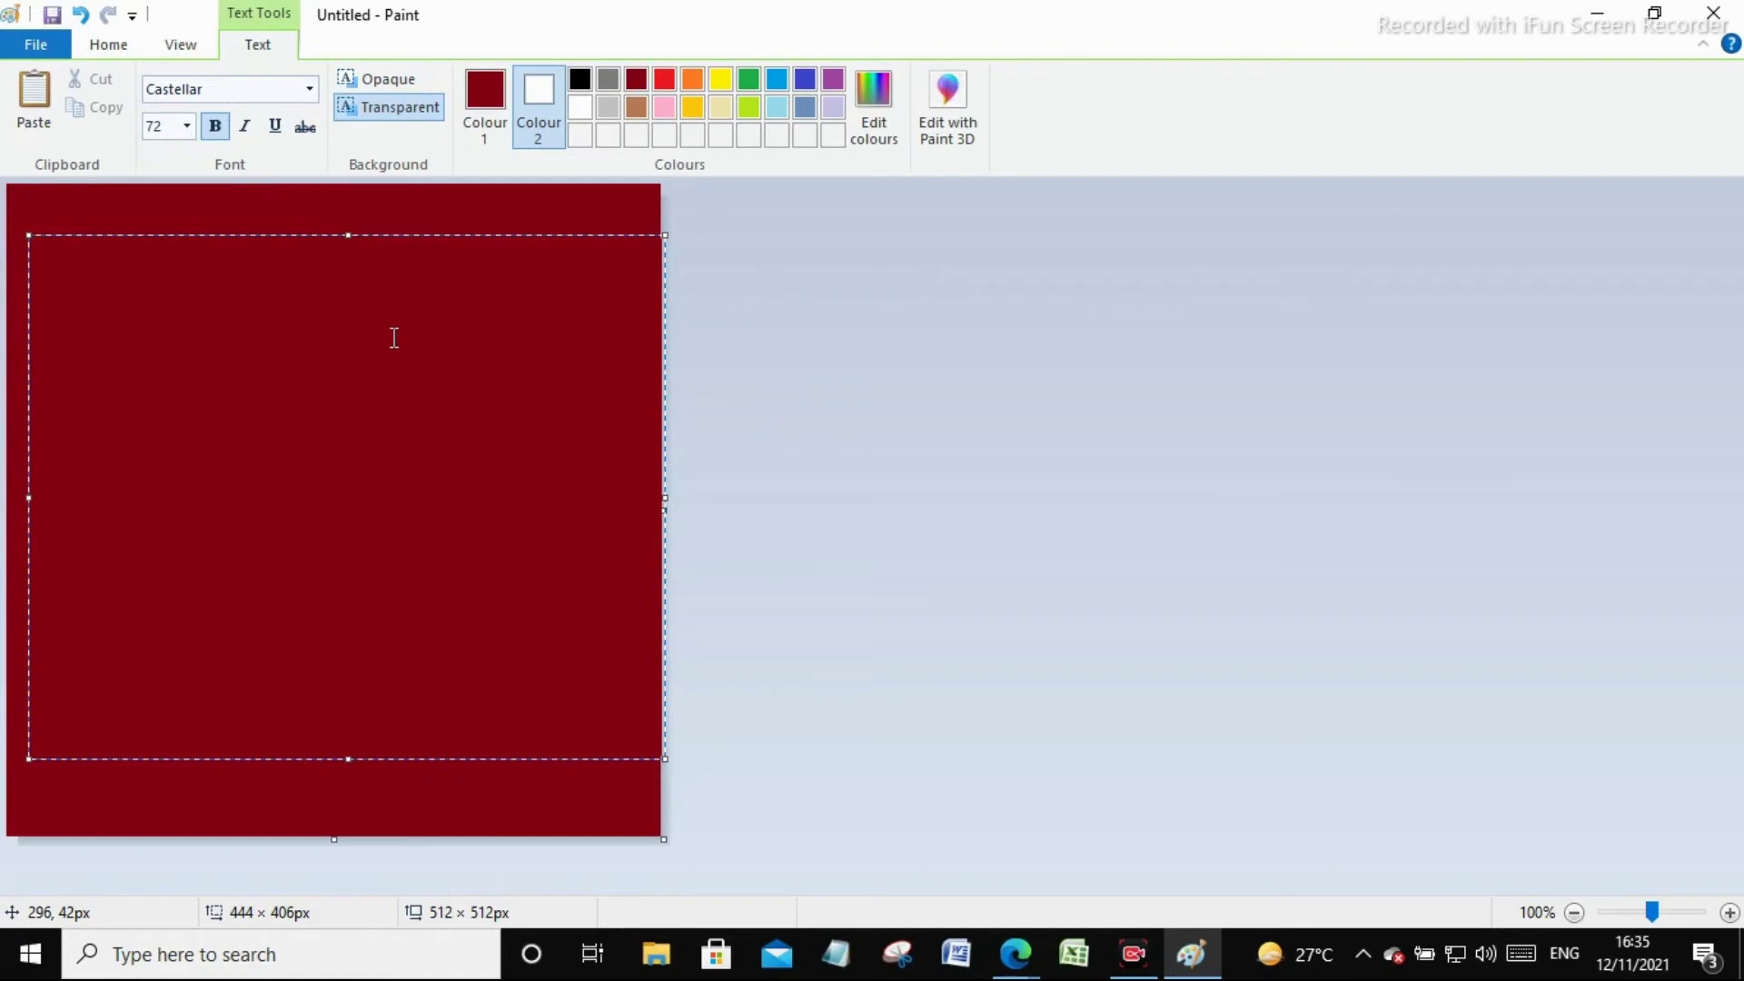
pyautogui.write('I LOVE Y')
pyautogui.write('OU SO M')
pyautogui.write('UCH')
pyautogui.write('S')
pyautogui.hotkey('ctrl', 'a')
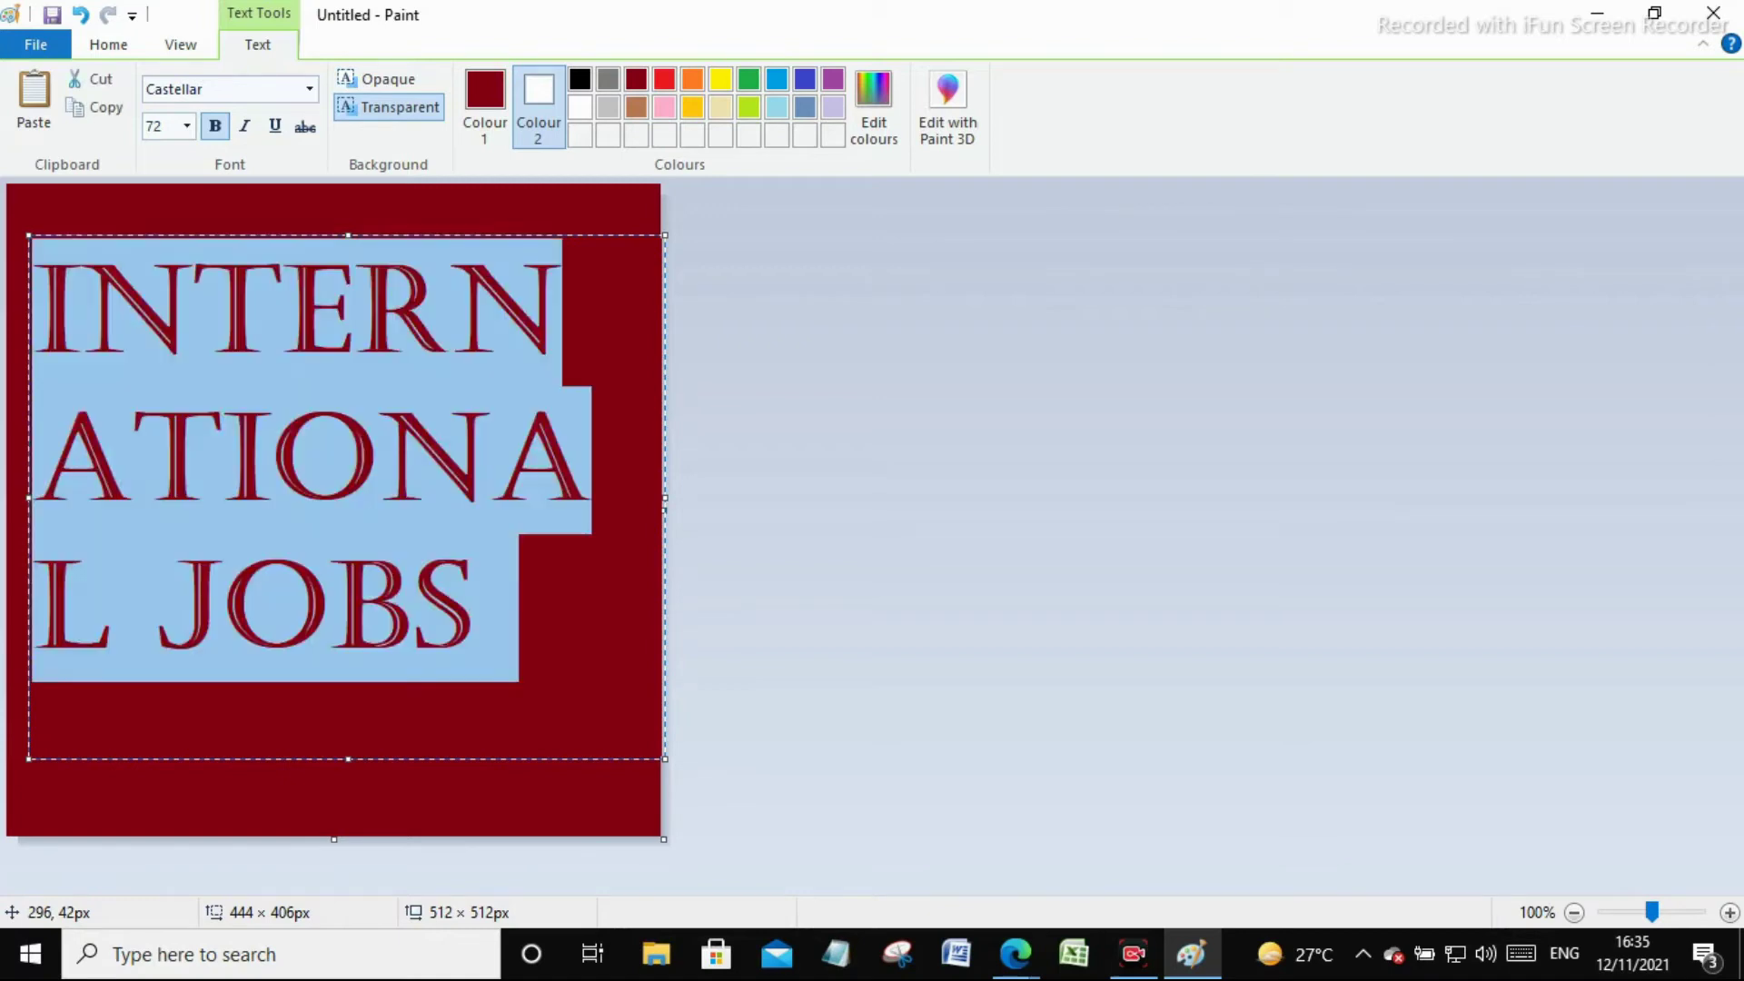
pyautogui.click(187, 127)
pyautogui.click(173, 413)
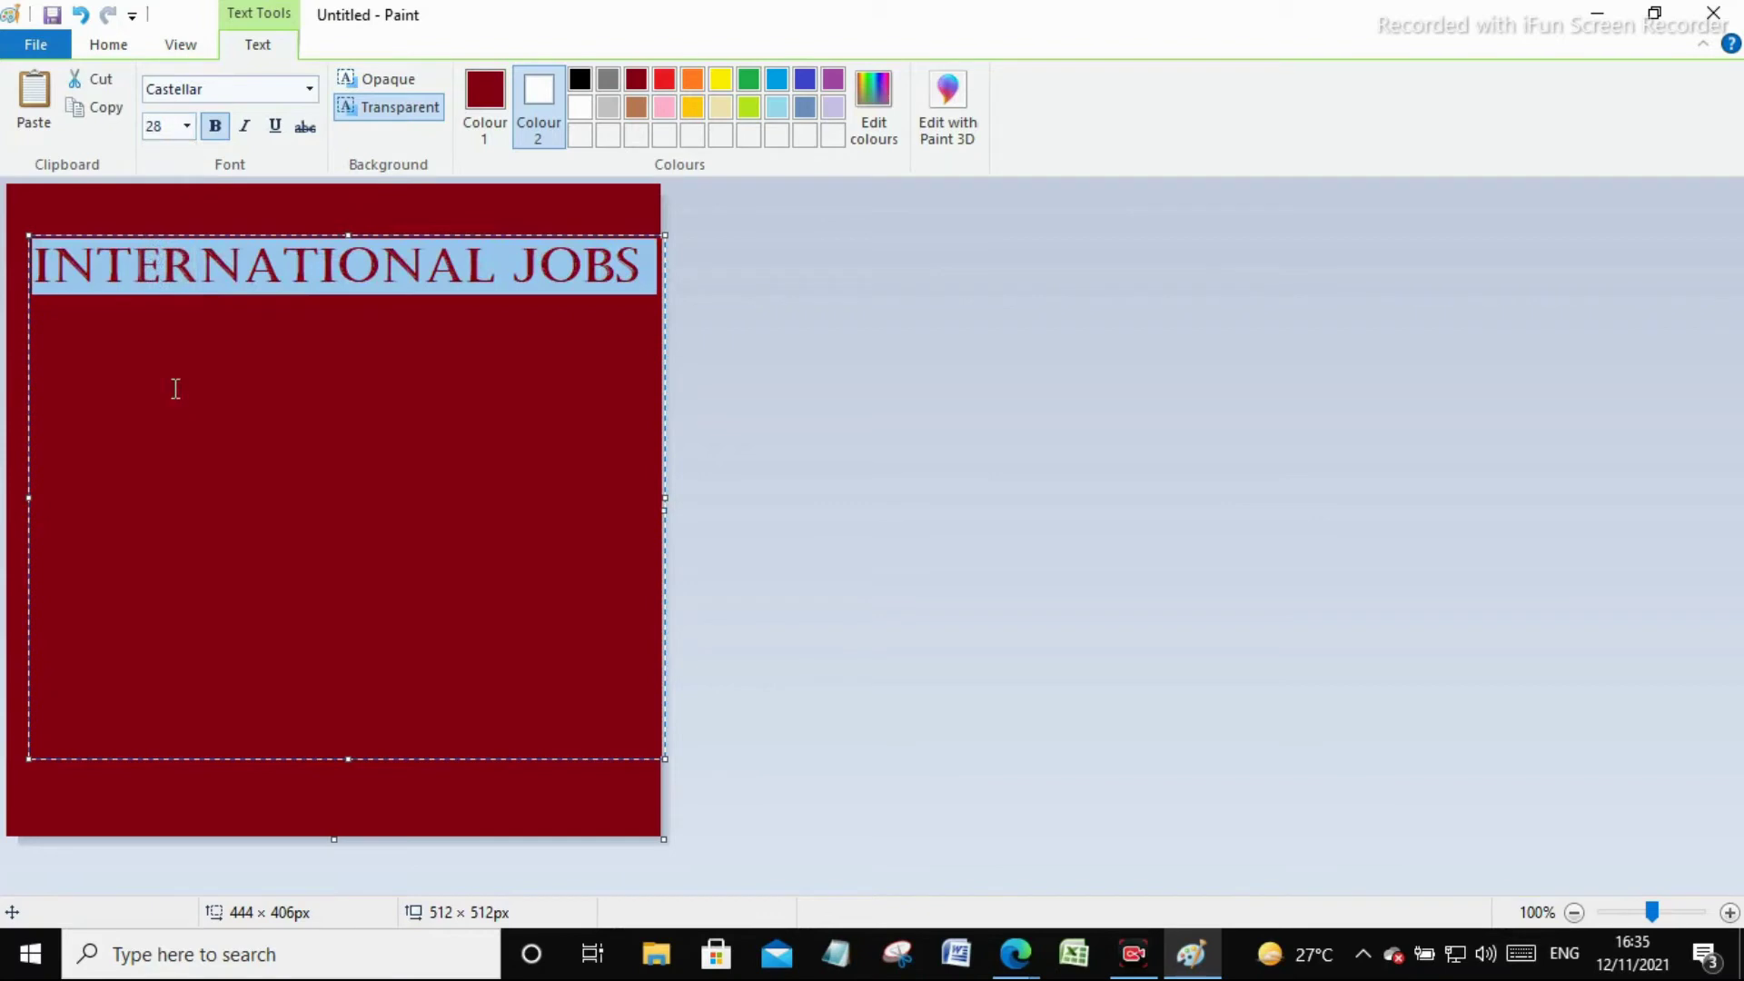
pyautogui.click(187, 127)
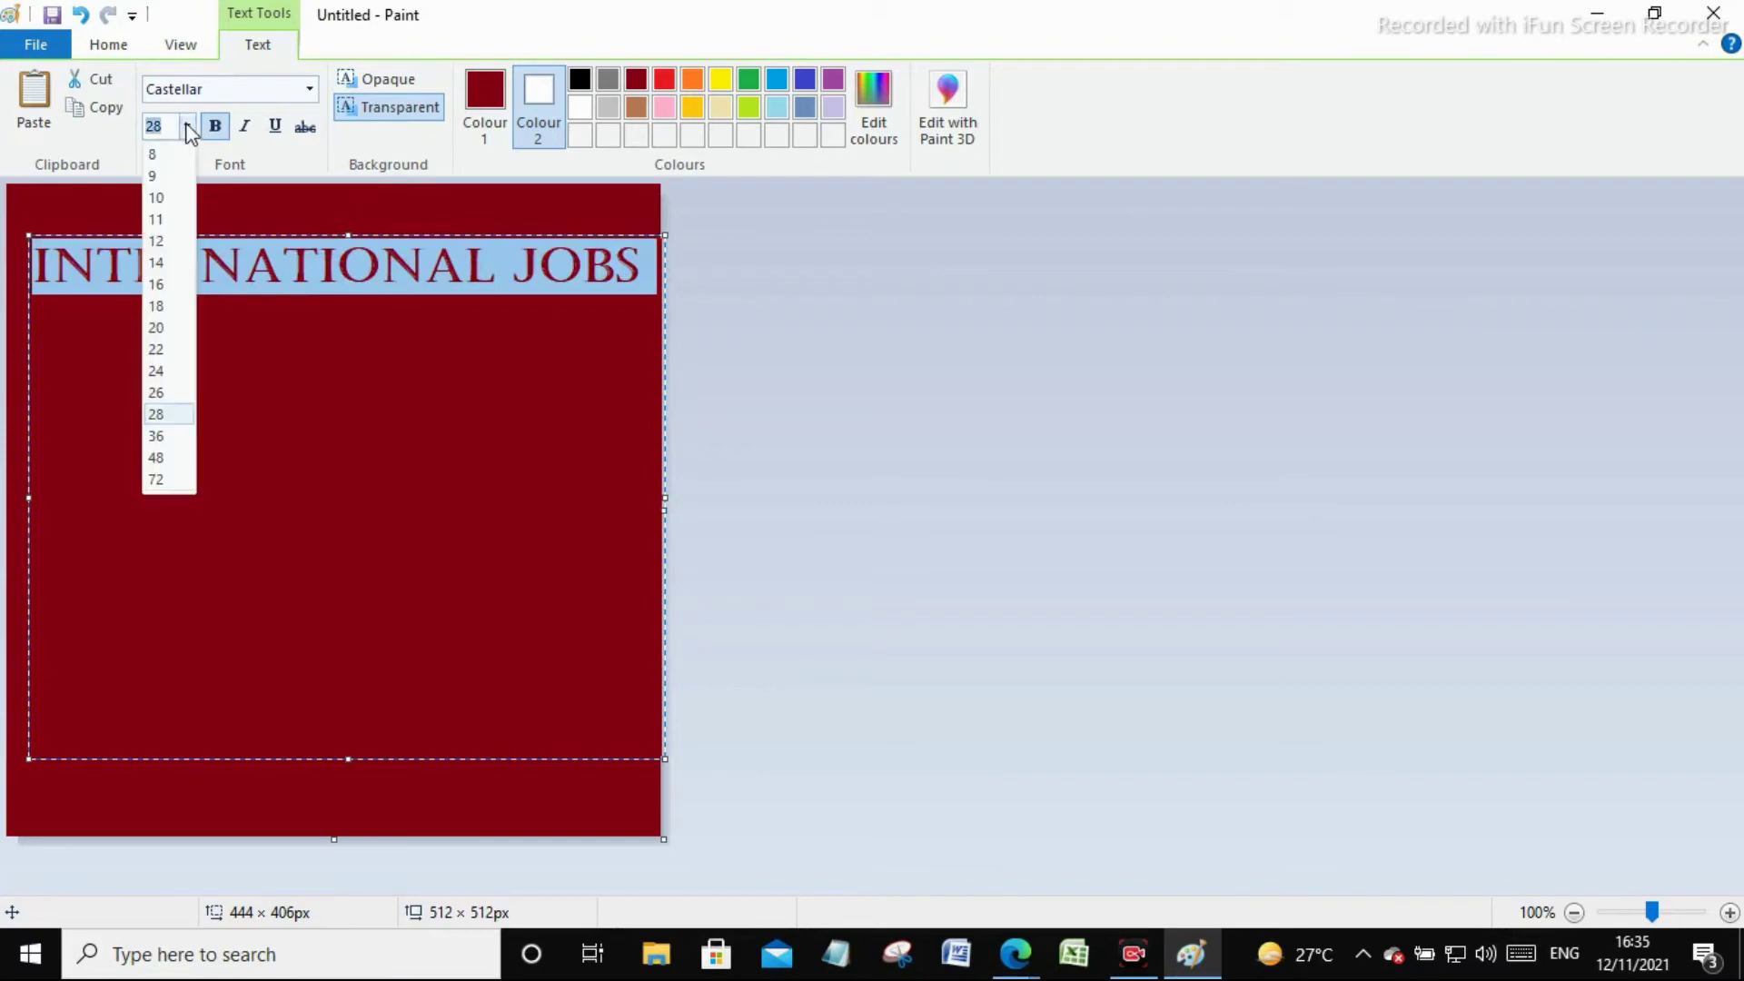
pyautogui.click(181, 389)
# Break JOBS onto a second line and recolour the title light grey
pyautogui.click(470, 261)
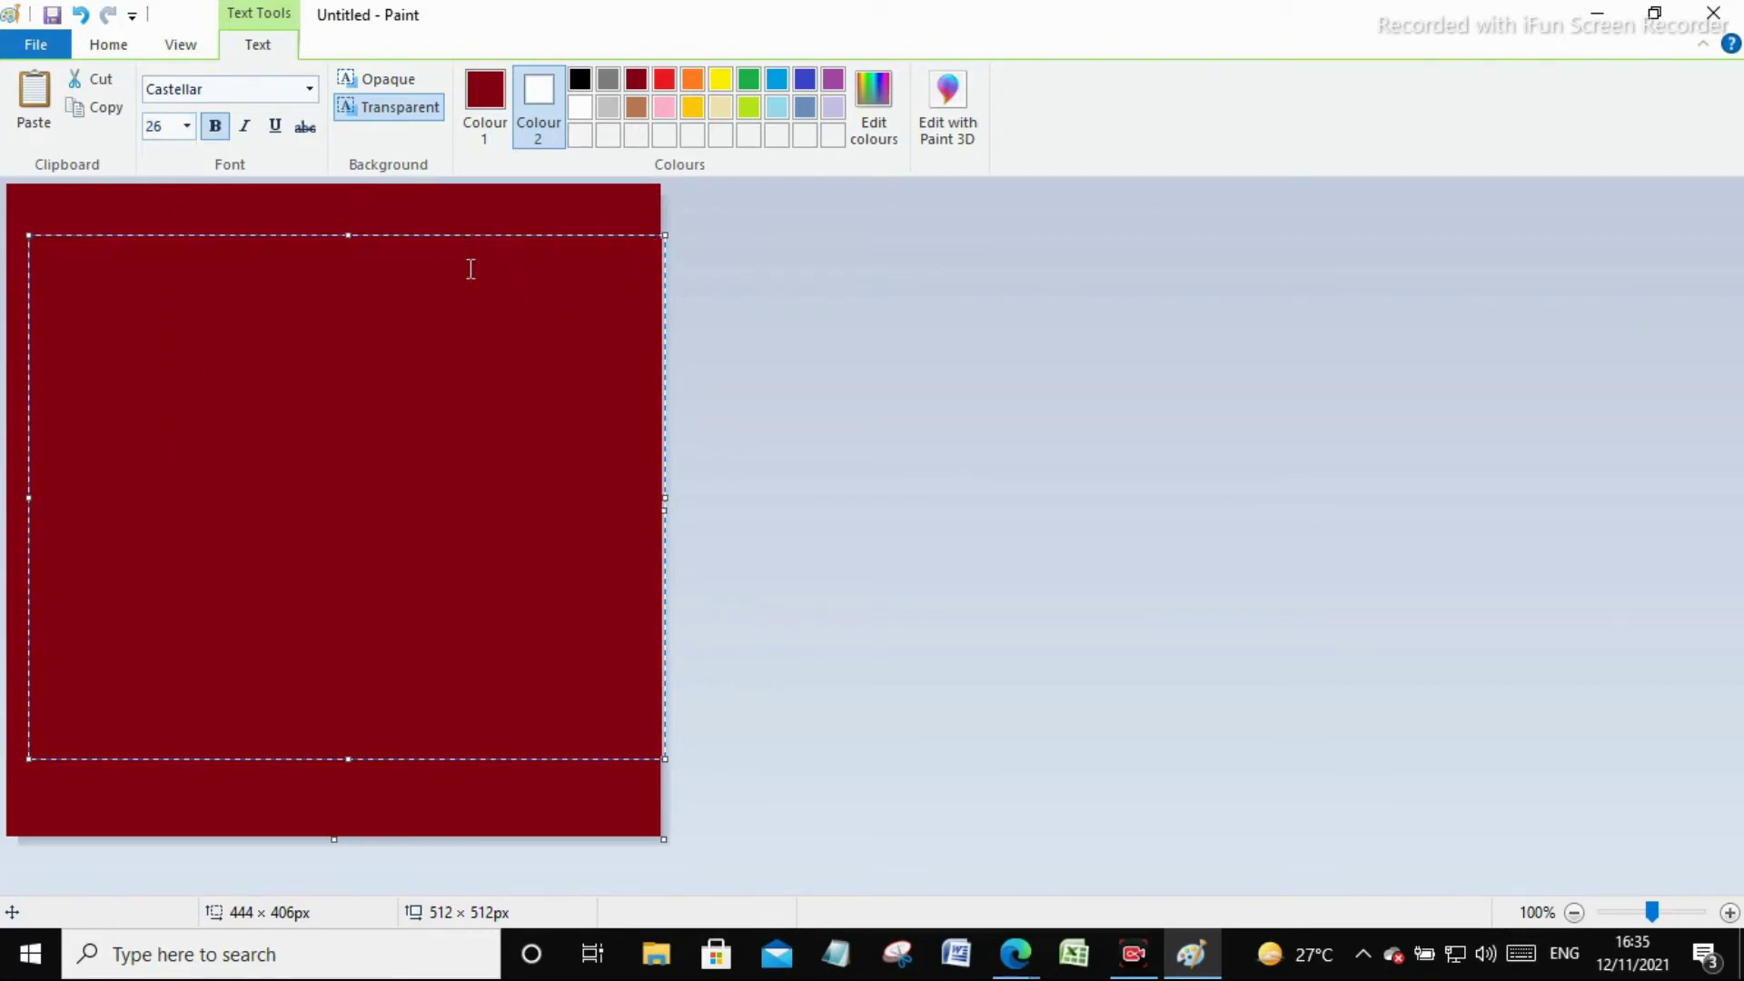
pyautogui.press('Return')
pyautogui.hotkey('ctrl', 'a')
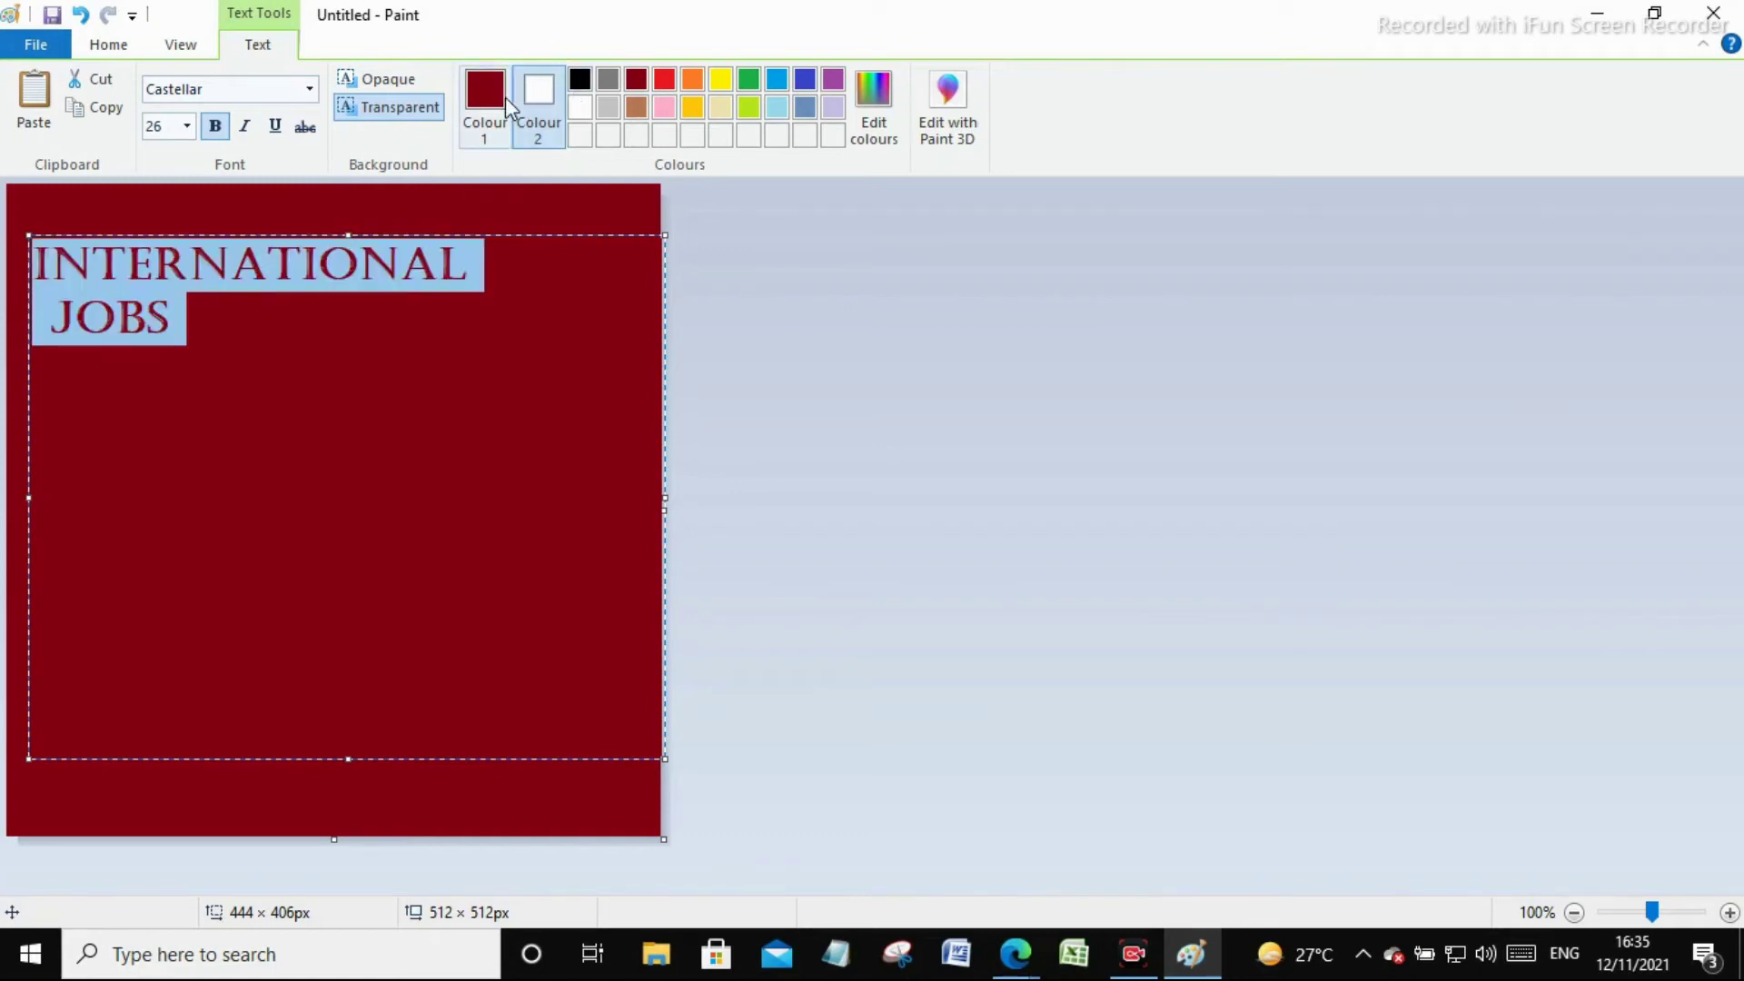
pyautogui.click(498, 102)
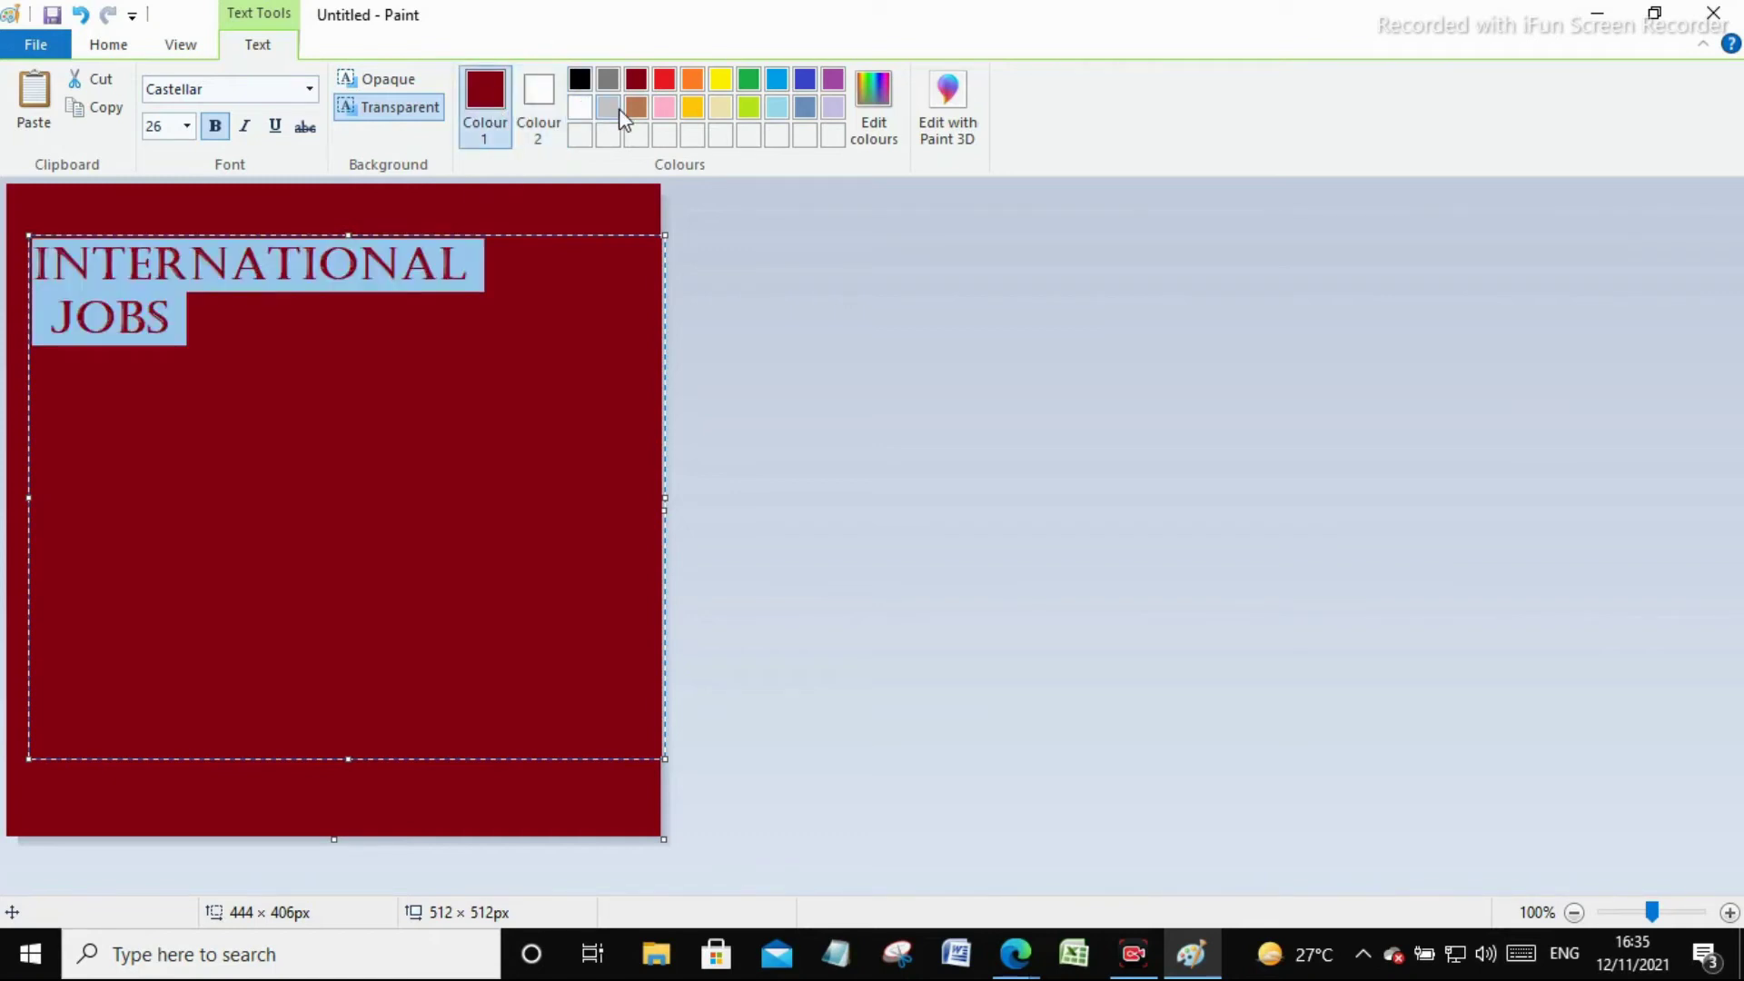
pyautogui.click(621, 110)
pyautogui.click(526, 288)
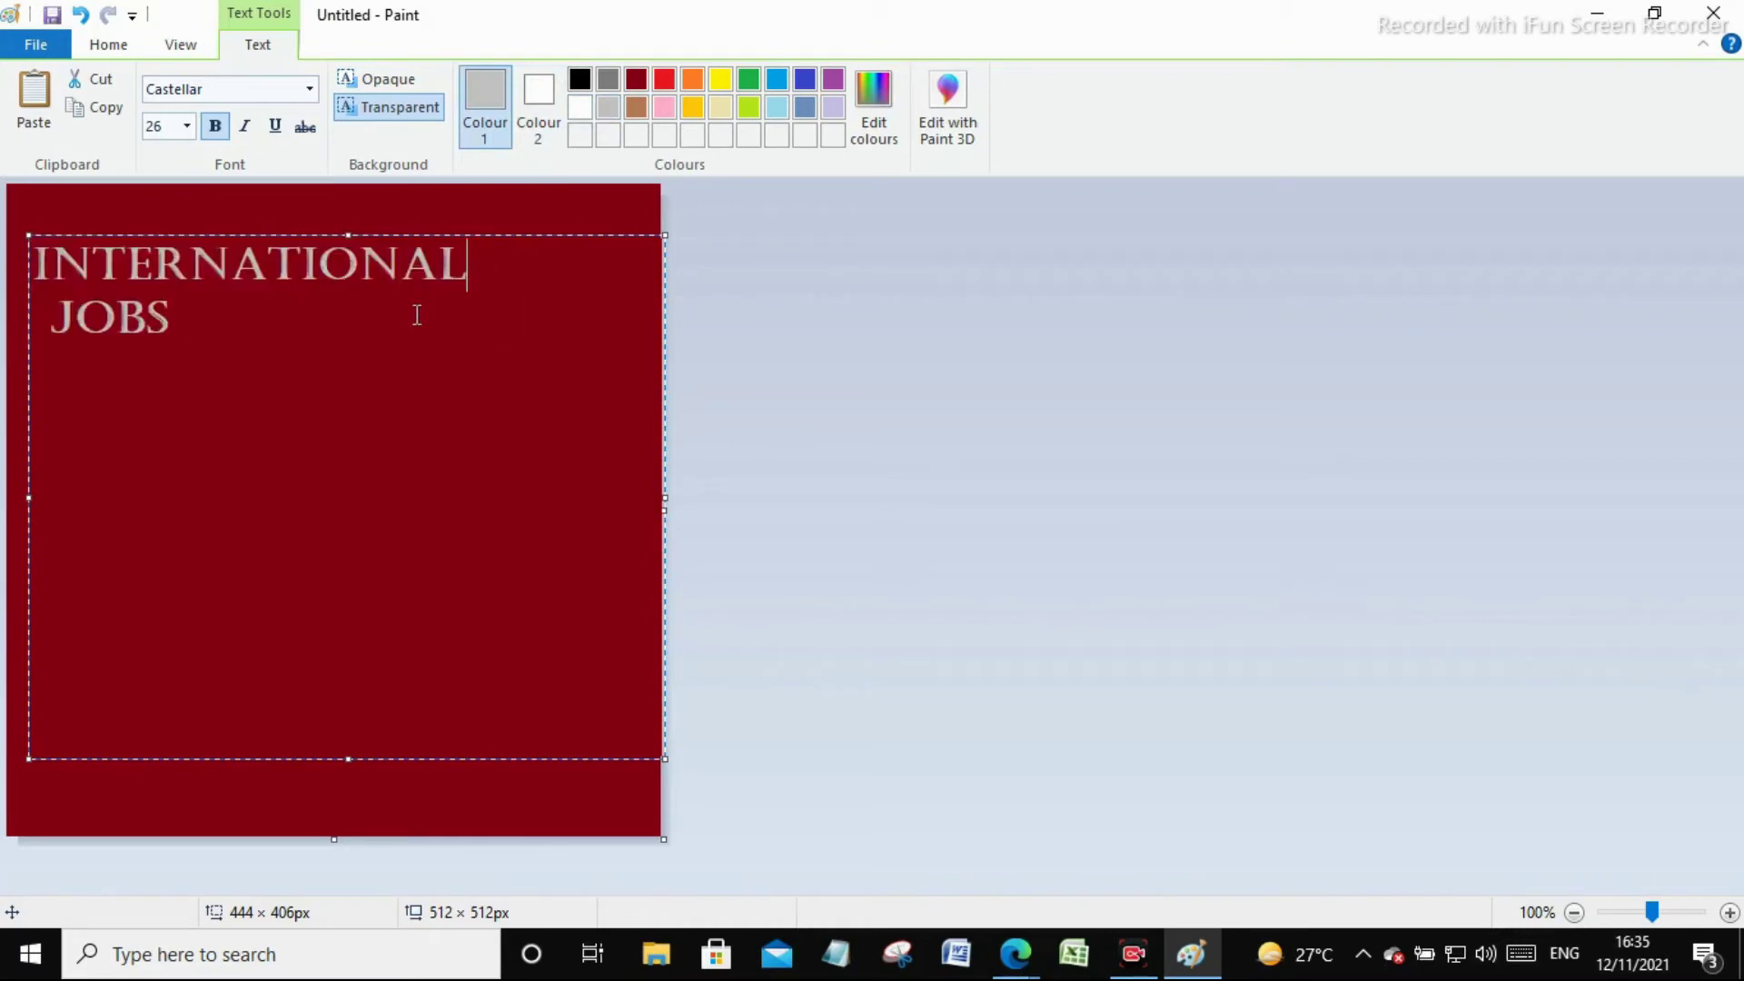
pyautogui.hotkey('ctrl', 'a')
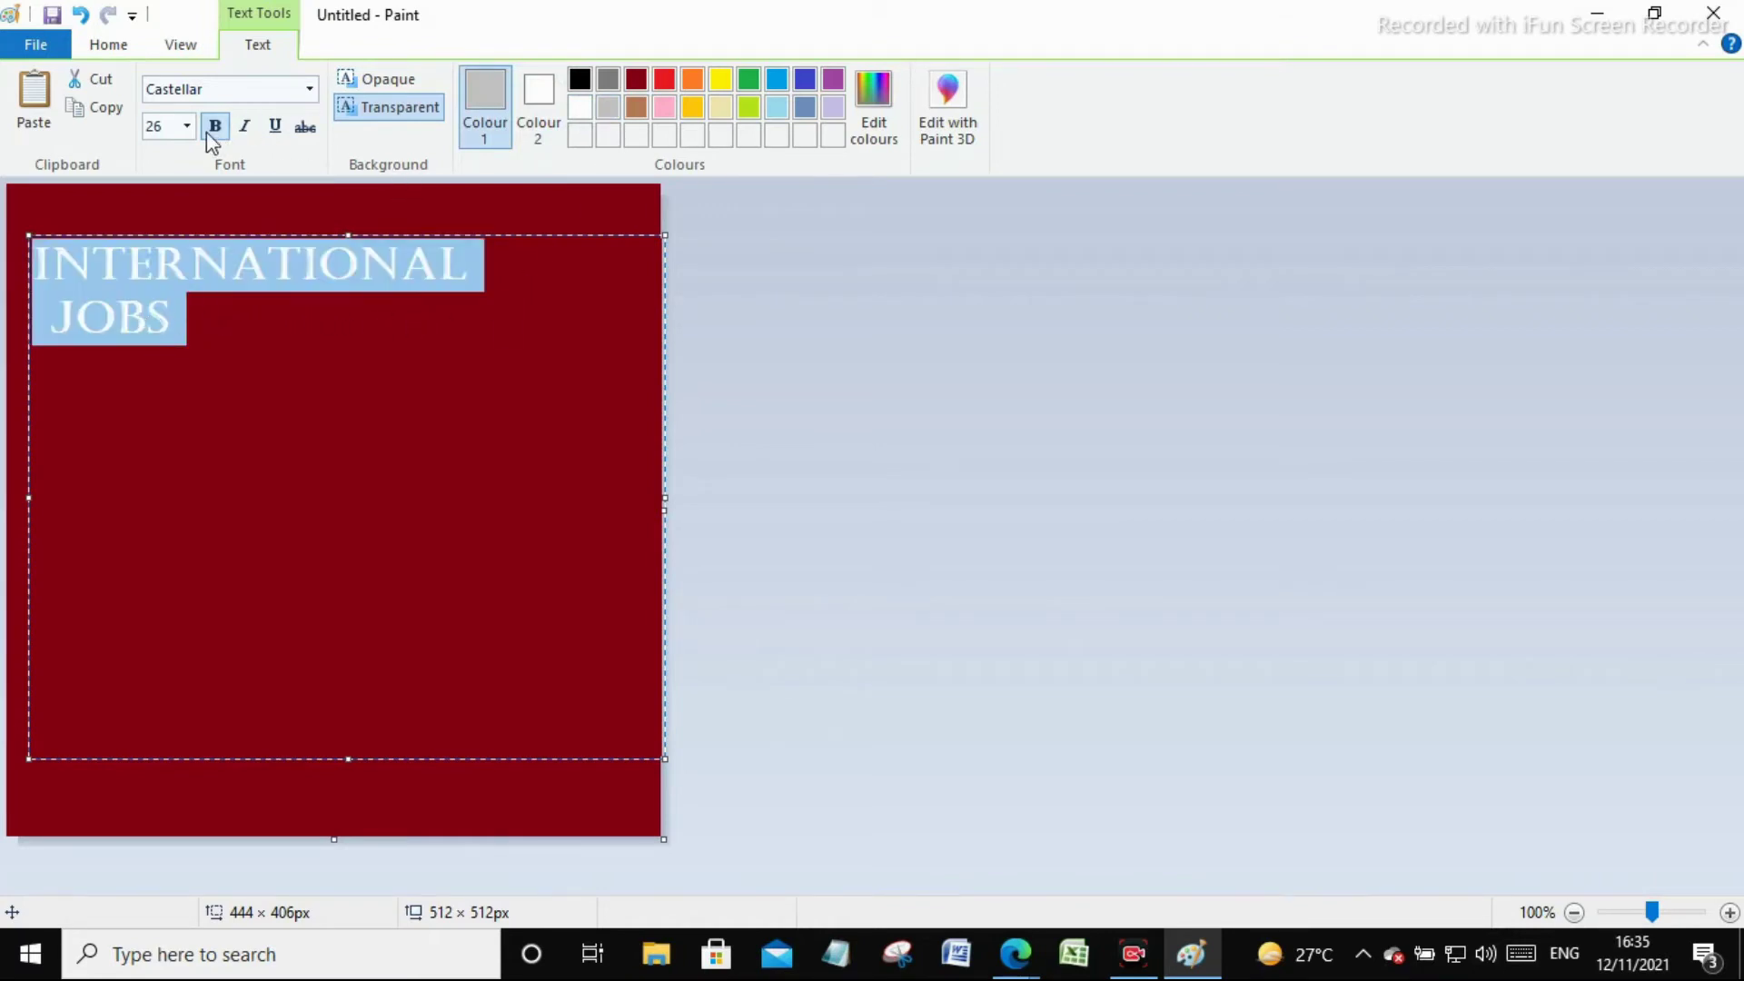
pyautogui.click(187, 127)
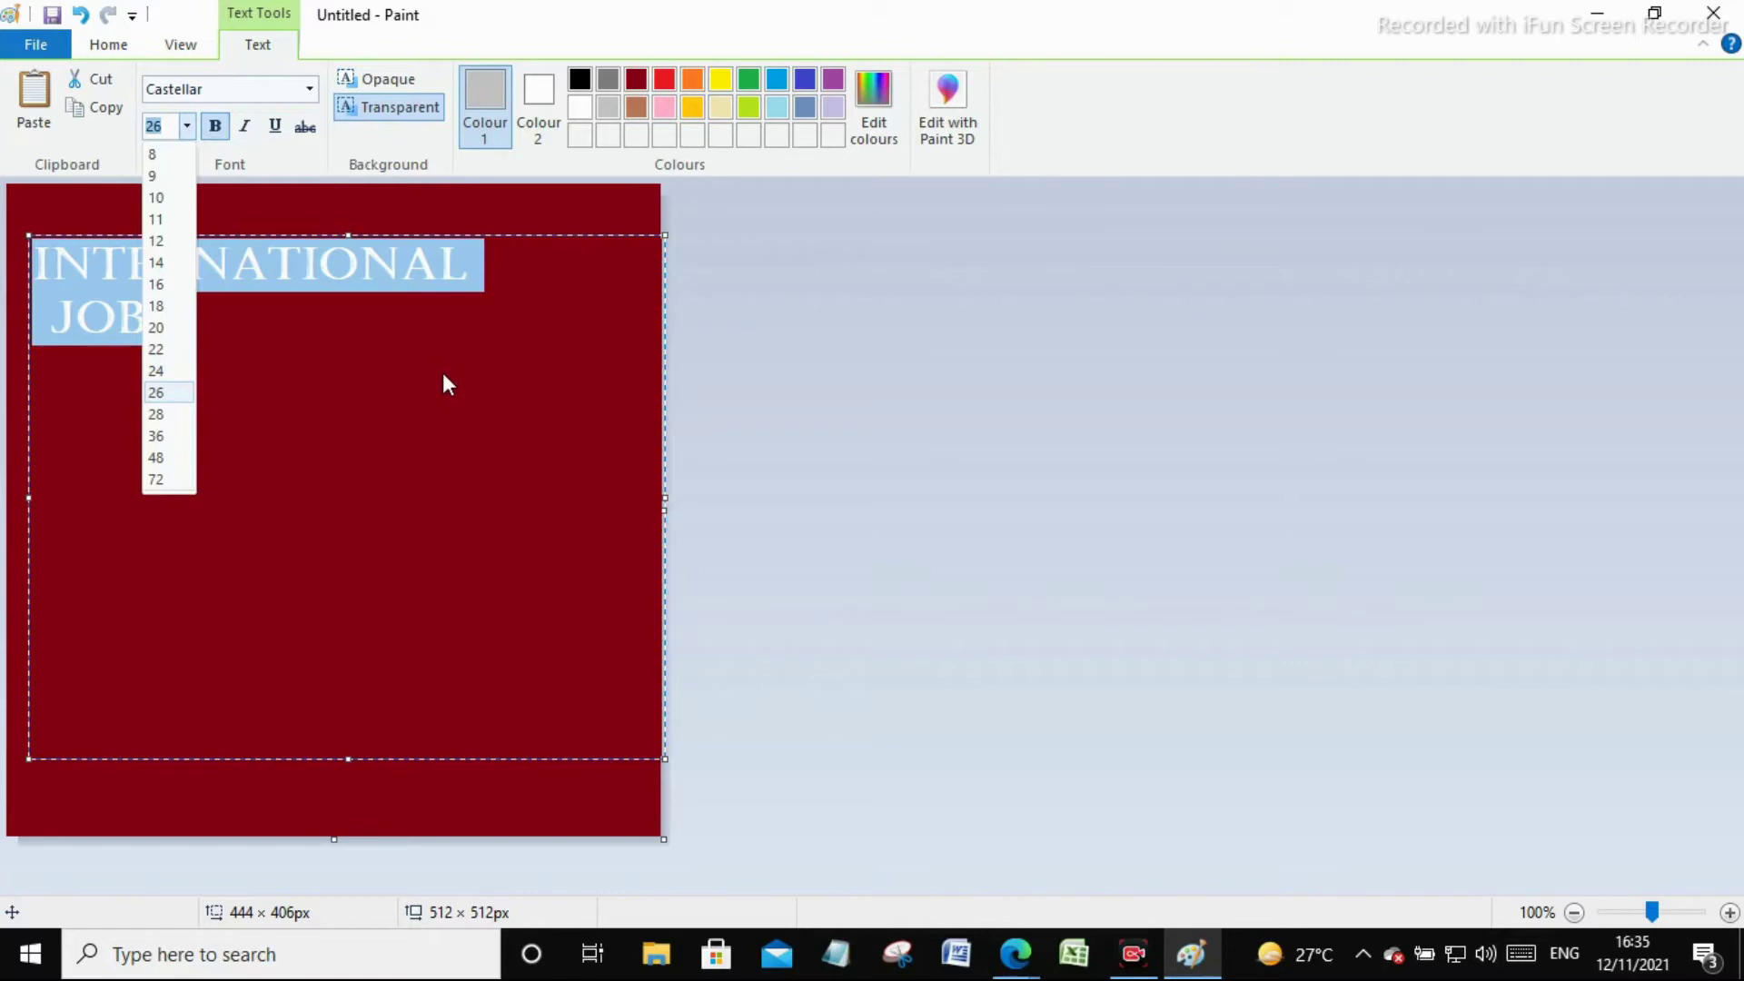
pyautogui.click(427, 398)
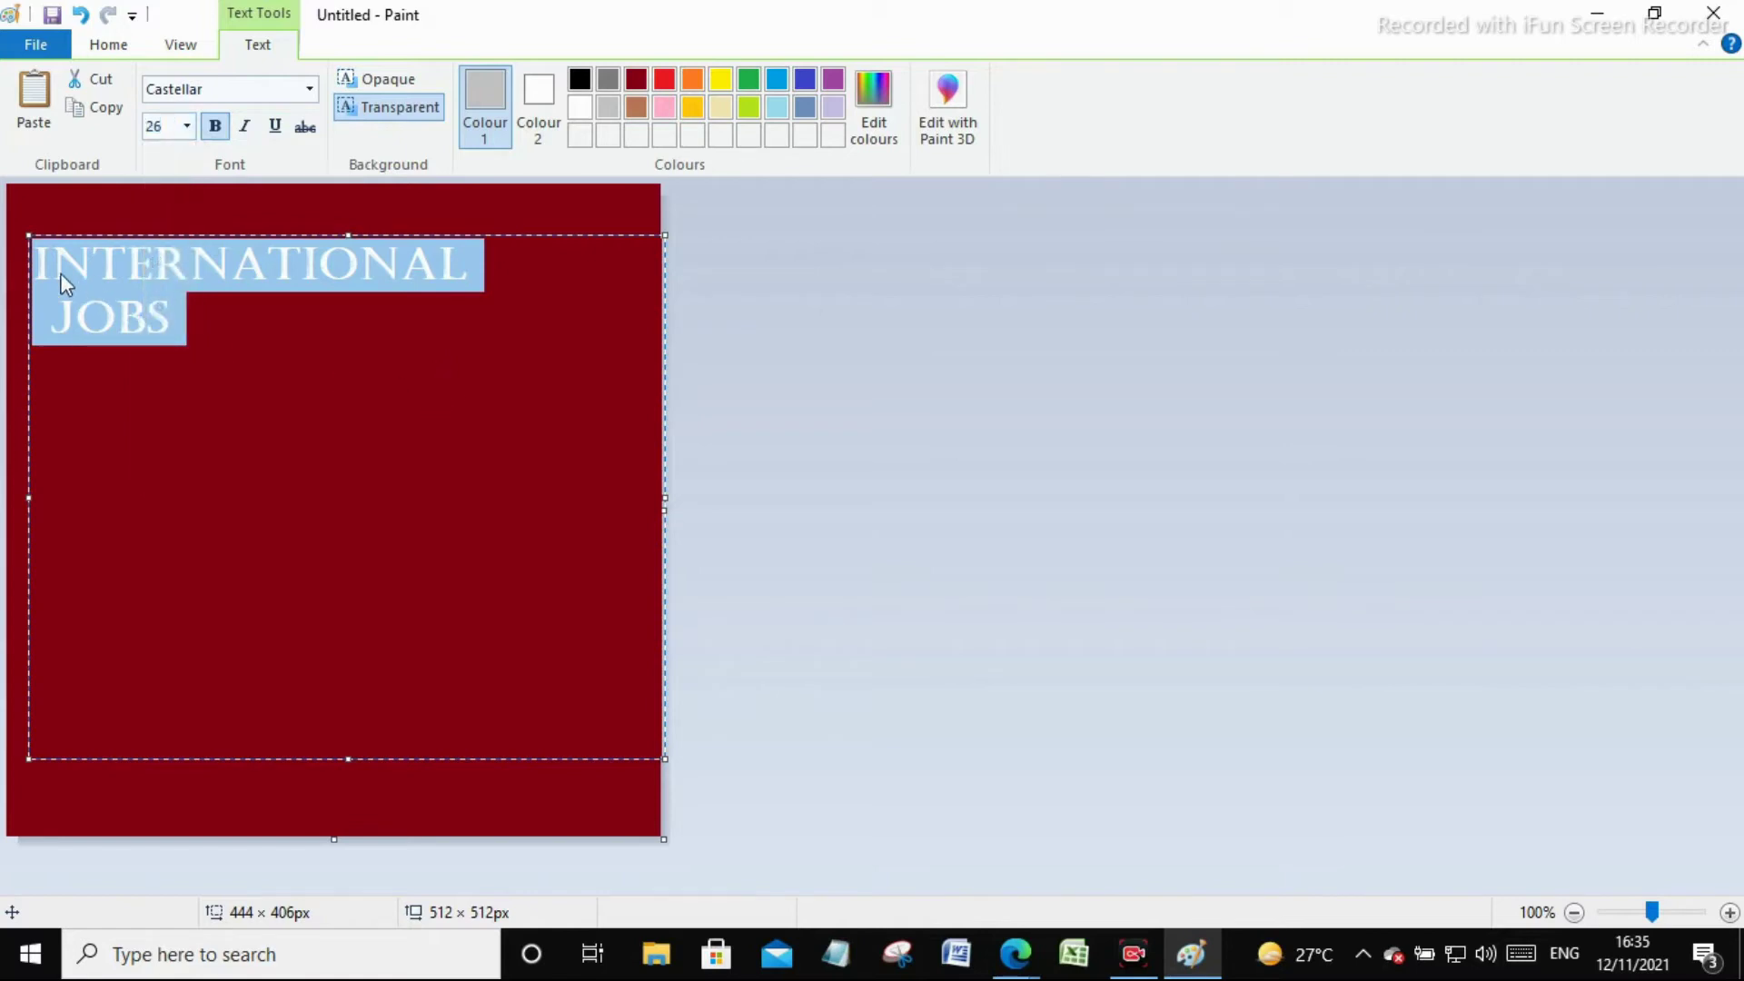
# Reposition the title lines and try font sizes 28, 72, 48 and 45
pyautogui.click(34, 265)
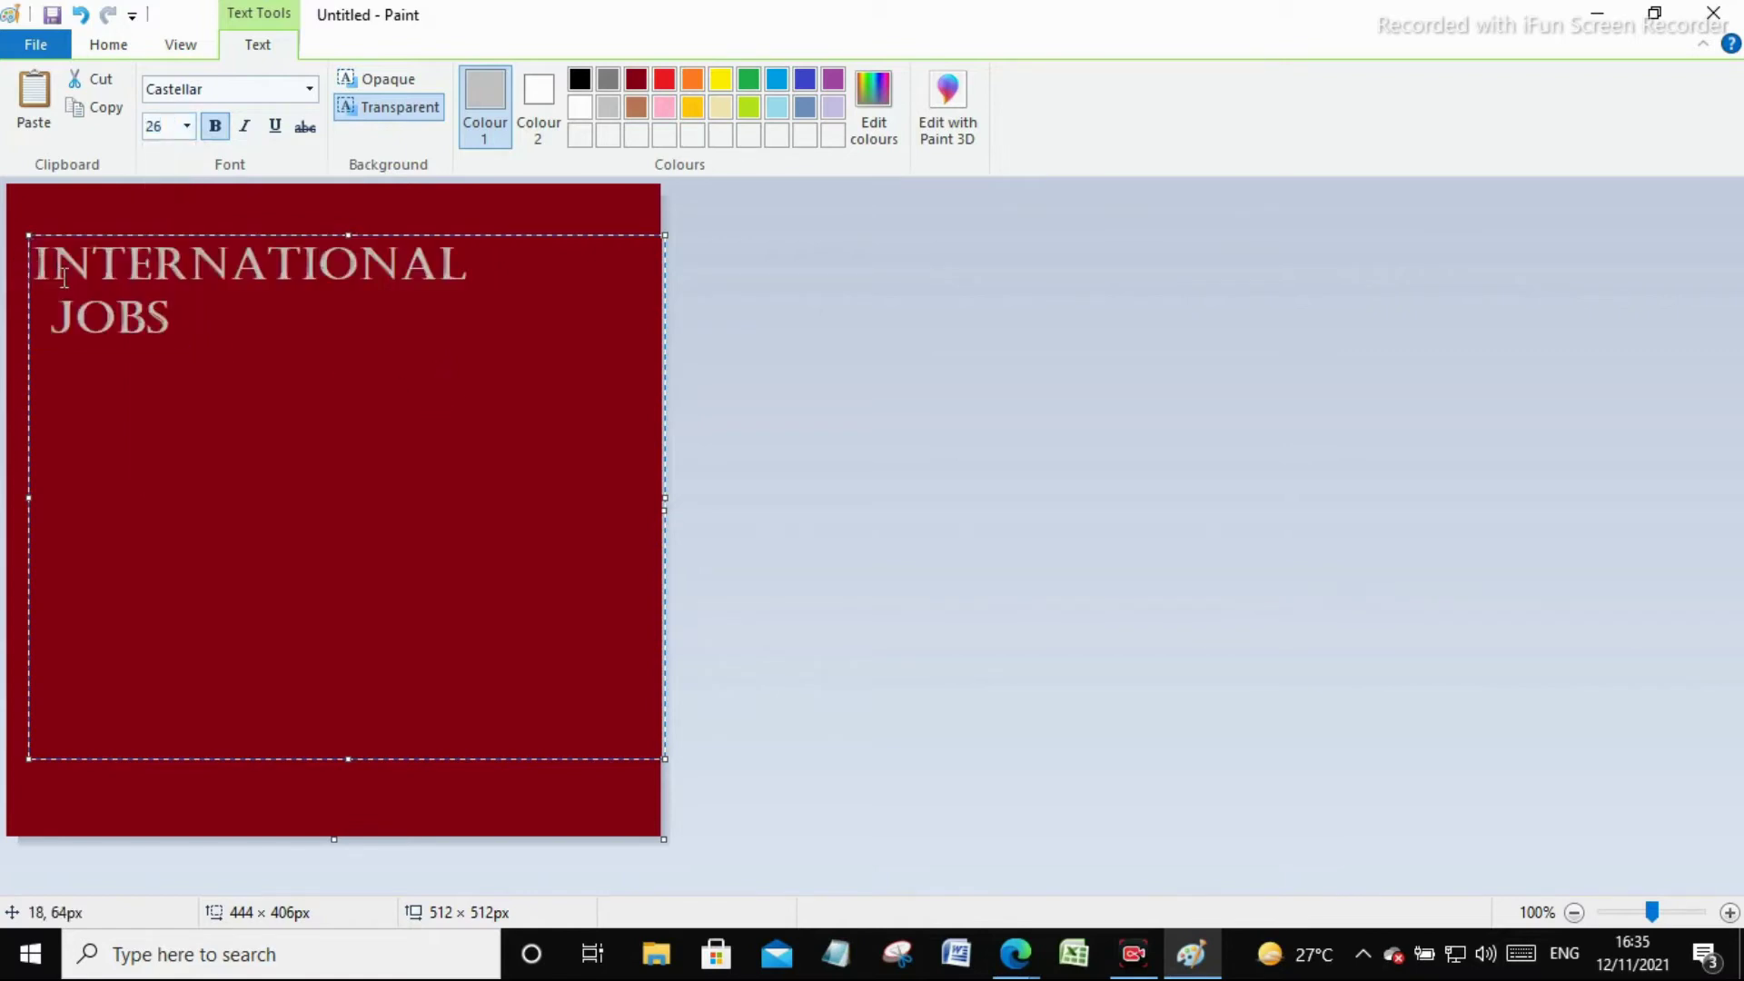
pyautogui.press('Return')
pyautogui.press('Return')
pyautogui.press('Return')
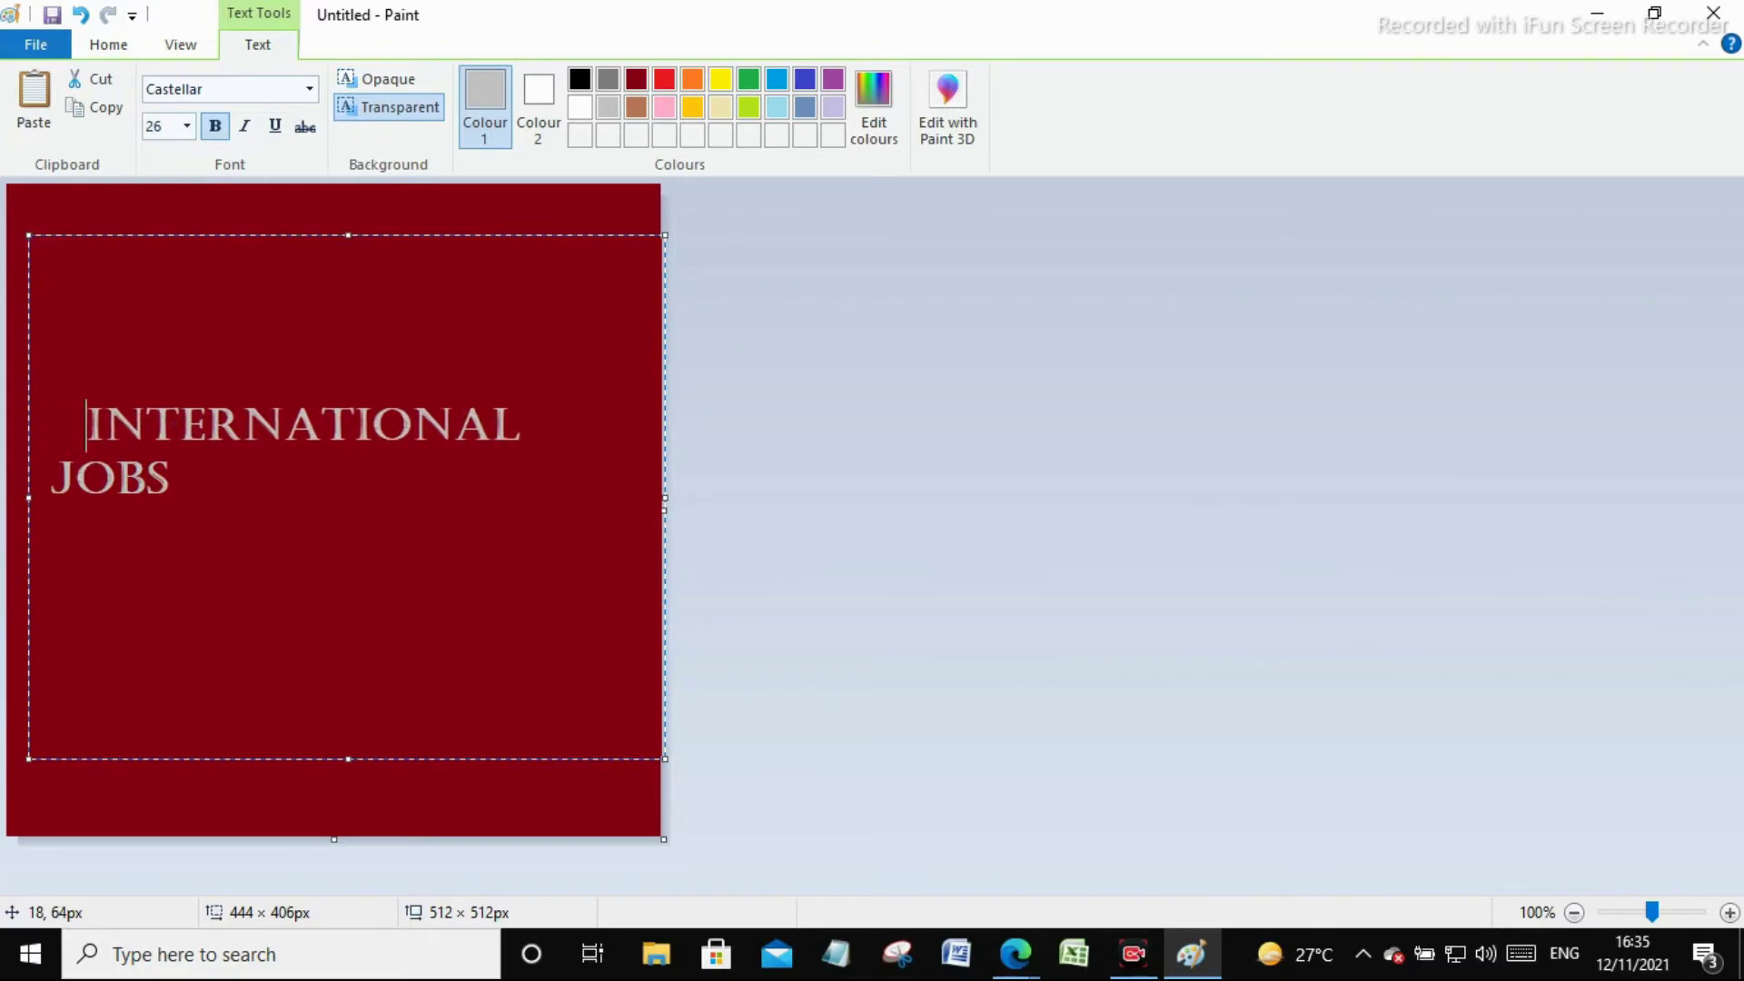
pyautogui.press('Down')
pyautogui.press('Home')
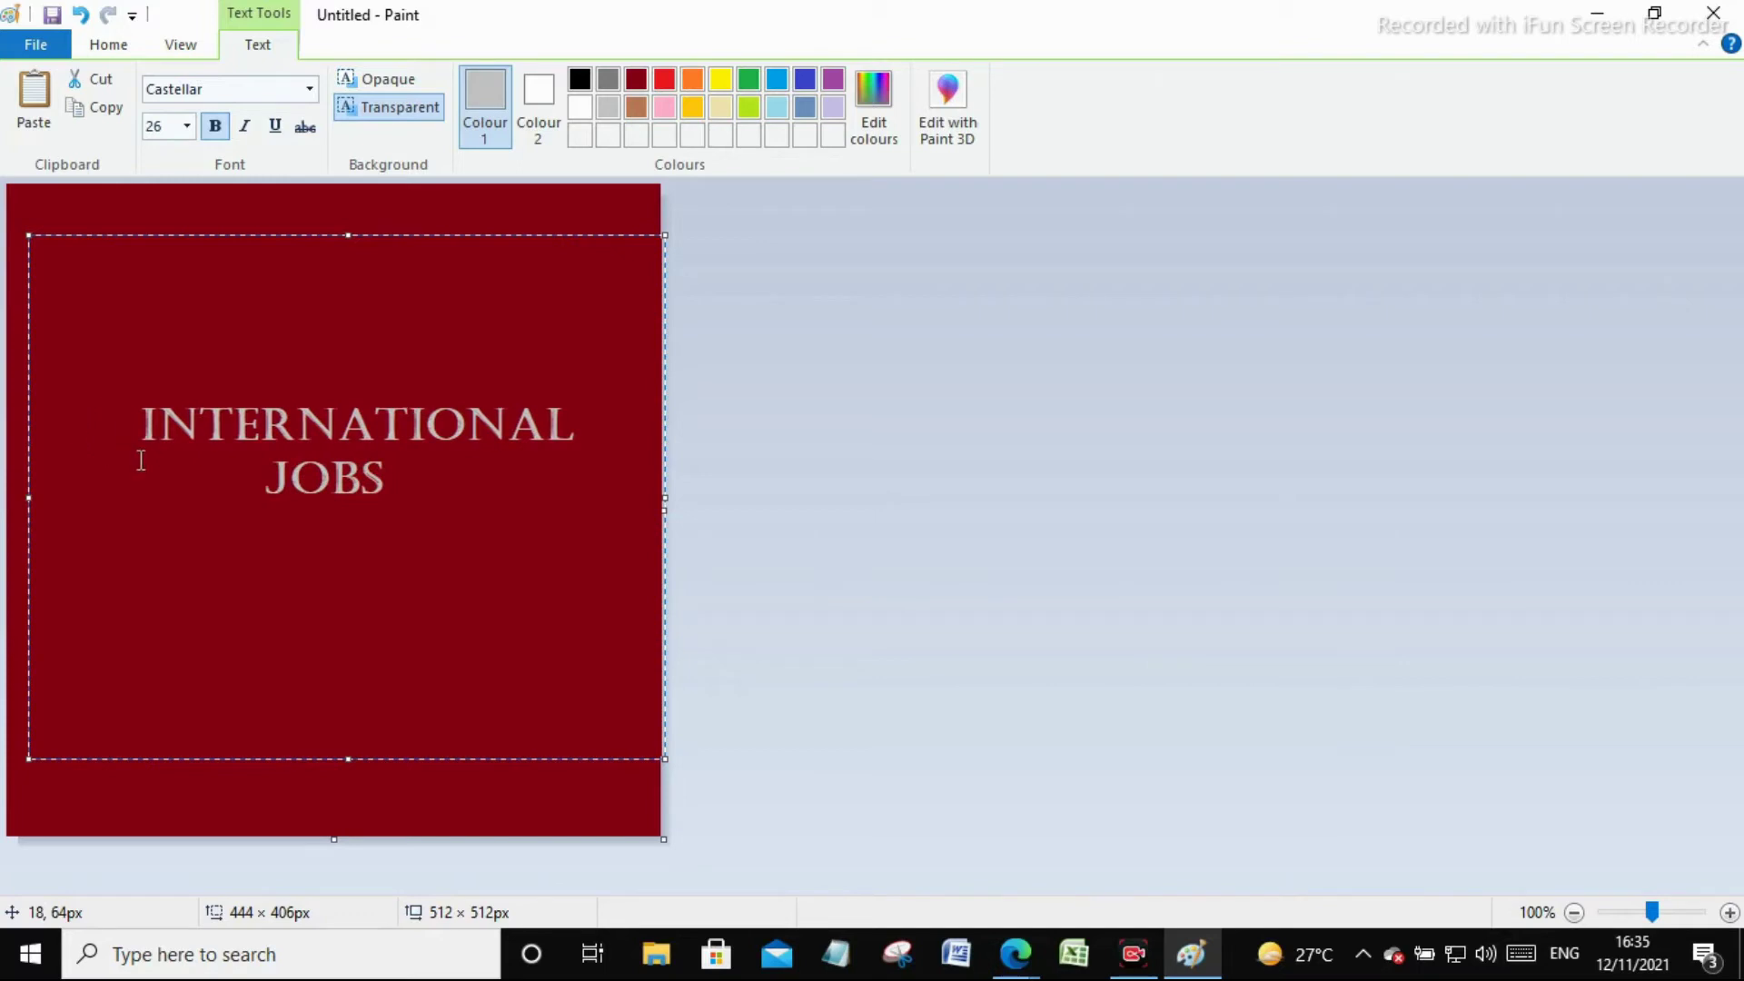
pyautogui.hotkey('ctrl', 'a')
pyautogui.click(186, 127)
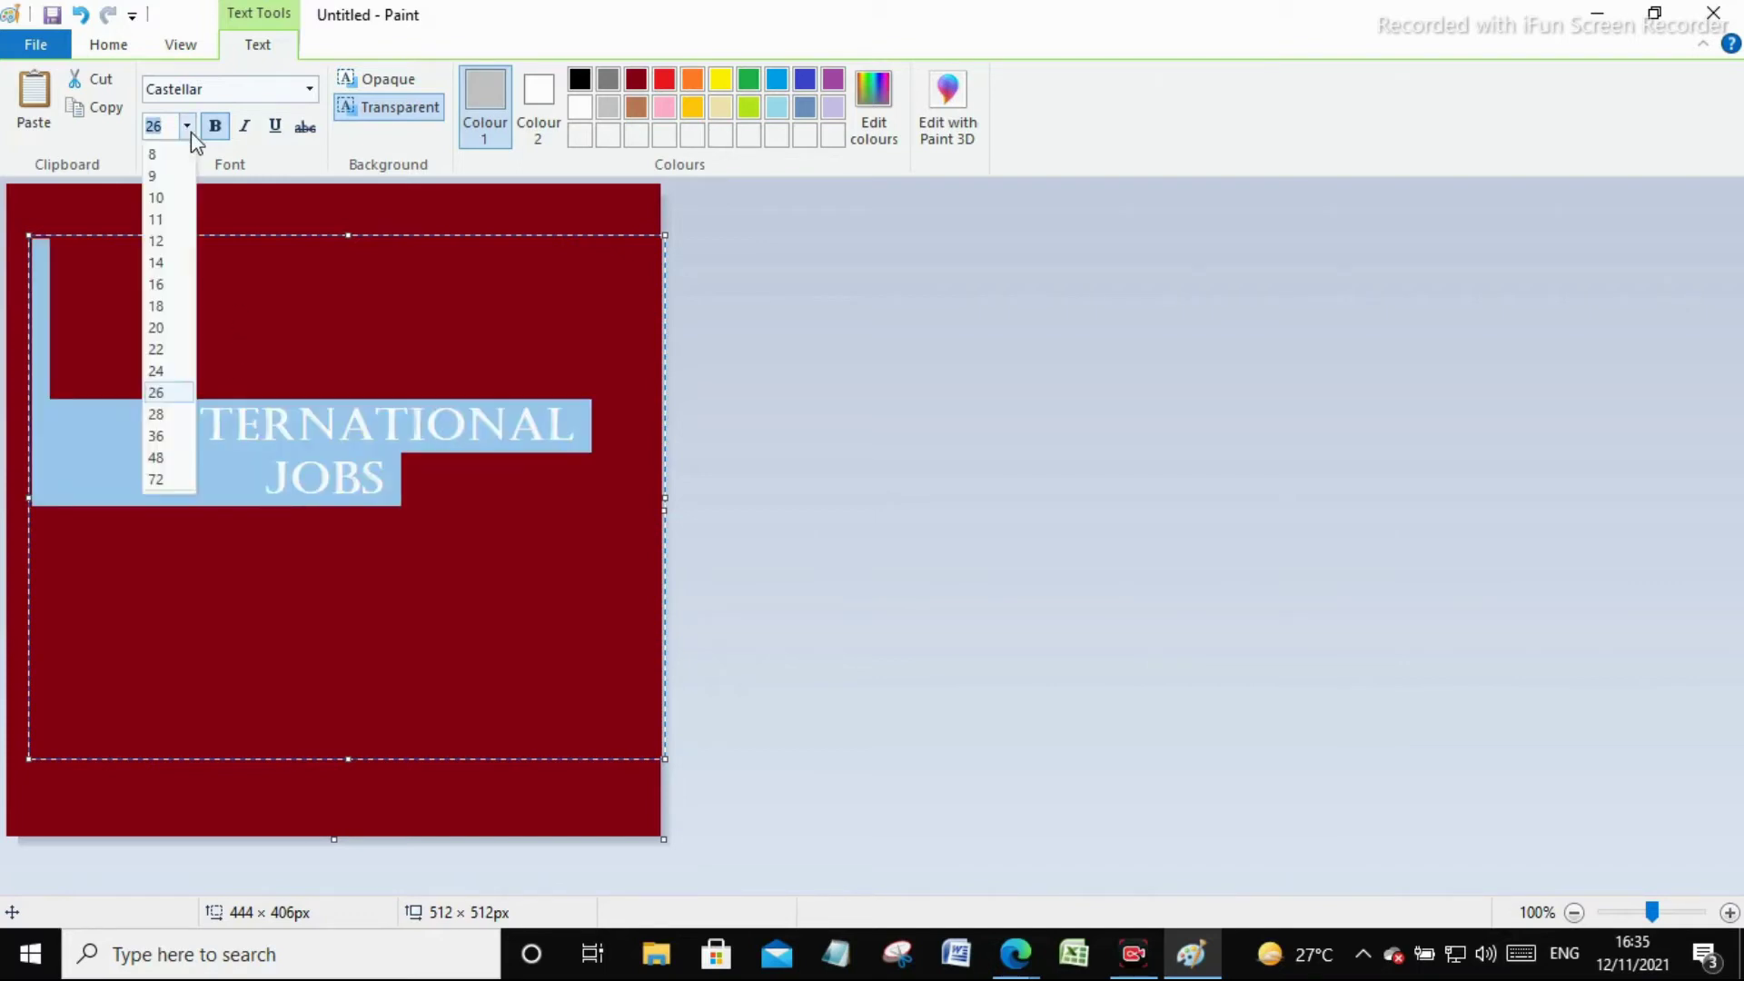
pyautogui.click(169, 414)
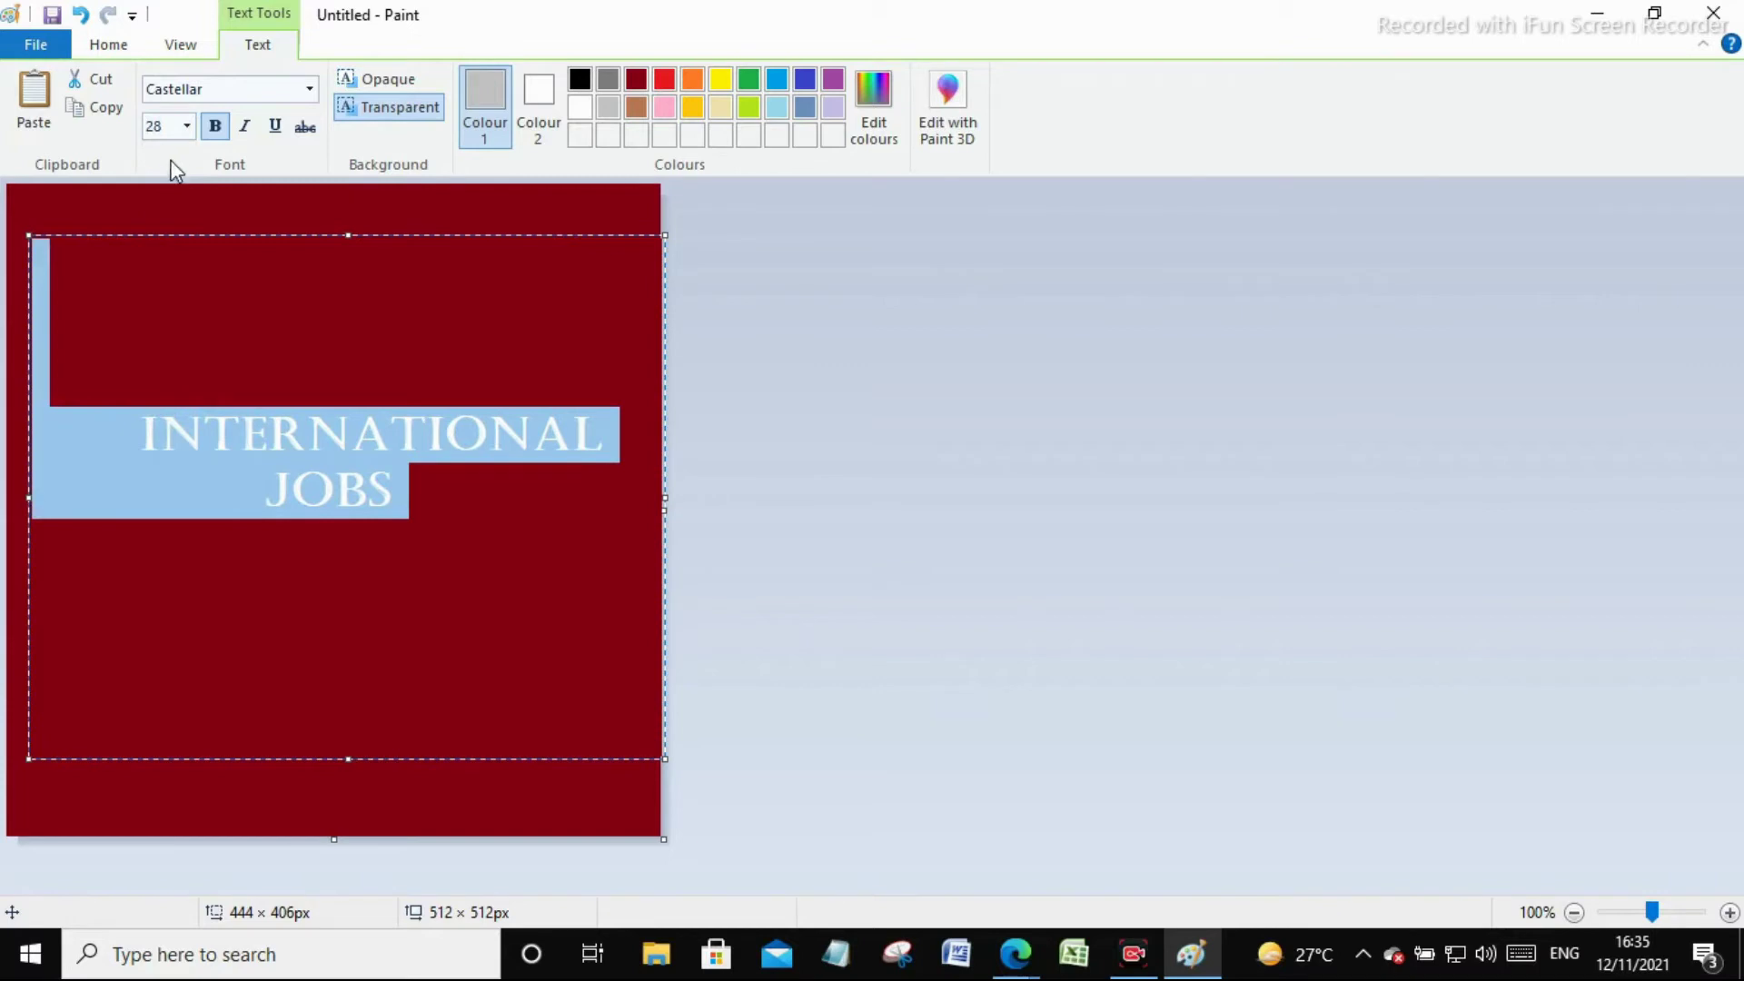
pyautogui.click(186, 127)
pyautogui.click(170, 479)
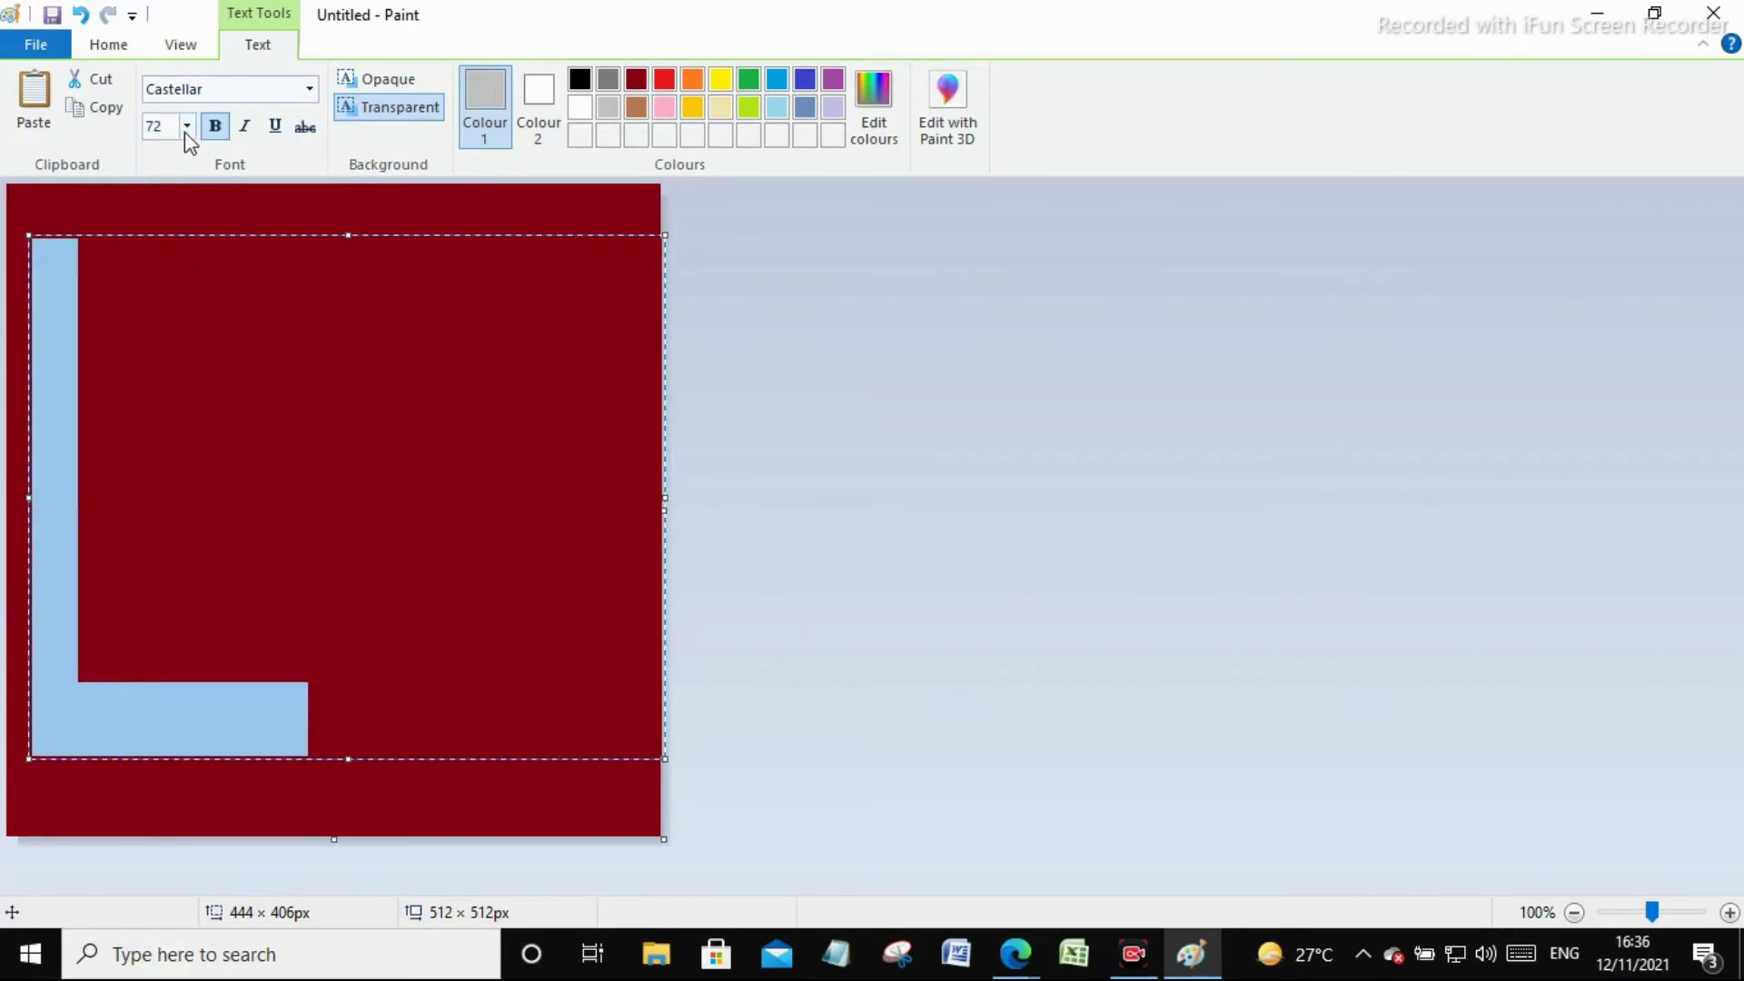
pyautogui.click(187, 126)
pyautogui.click(162, 457)
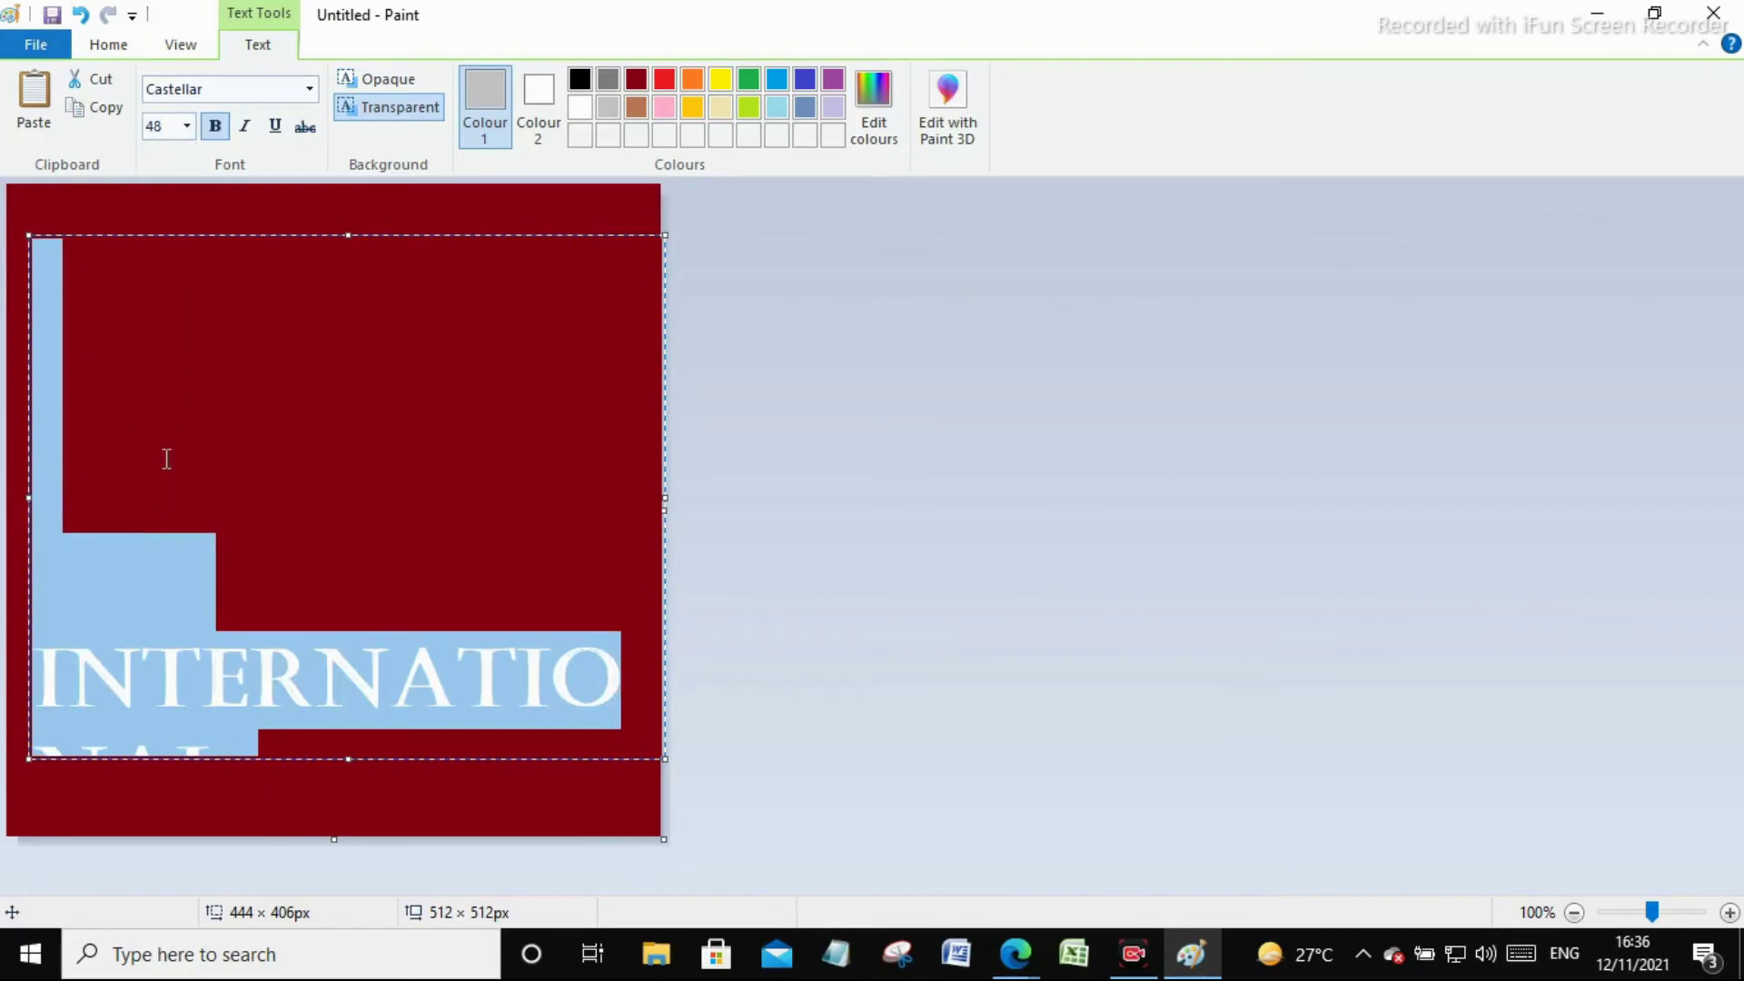
pyautogui.click(186, 133)
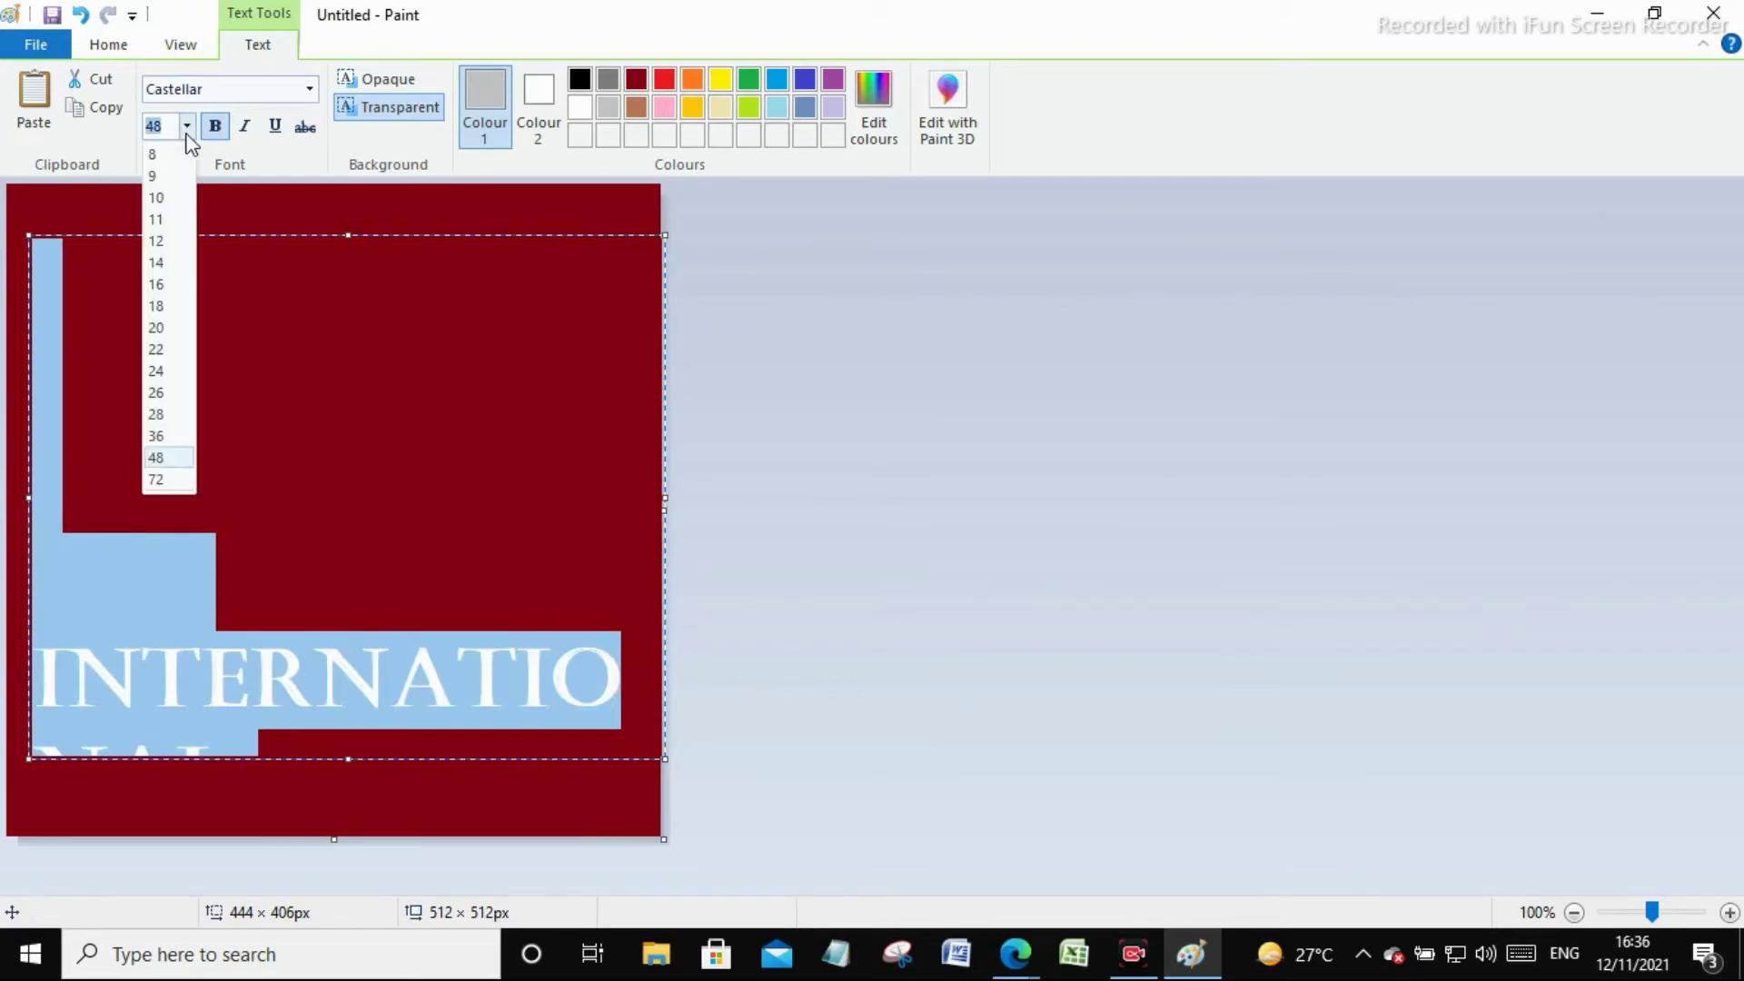
pyautogui.write('45')
pyautogui.press('Return')
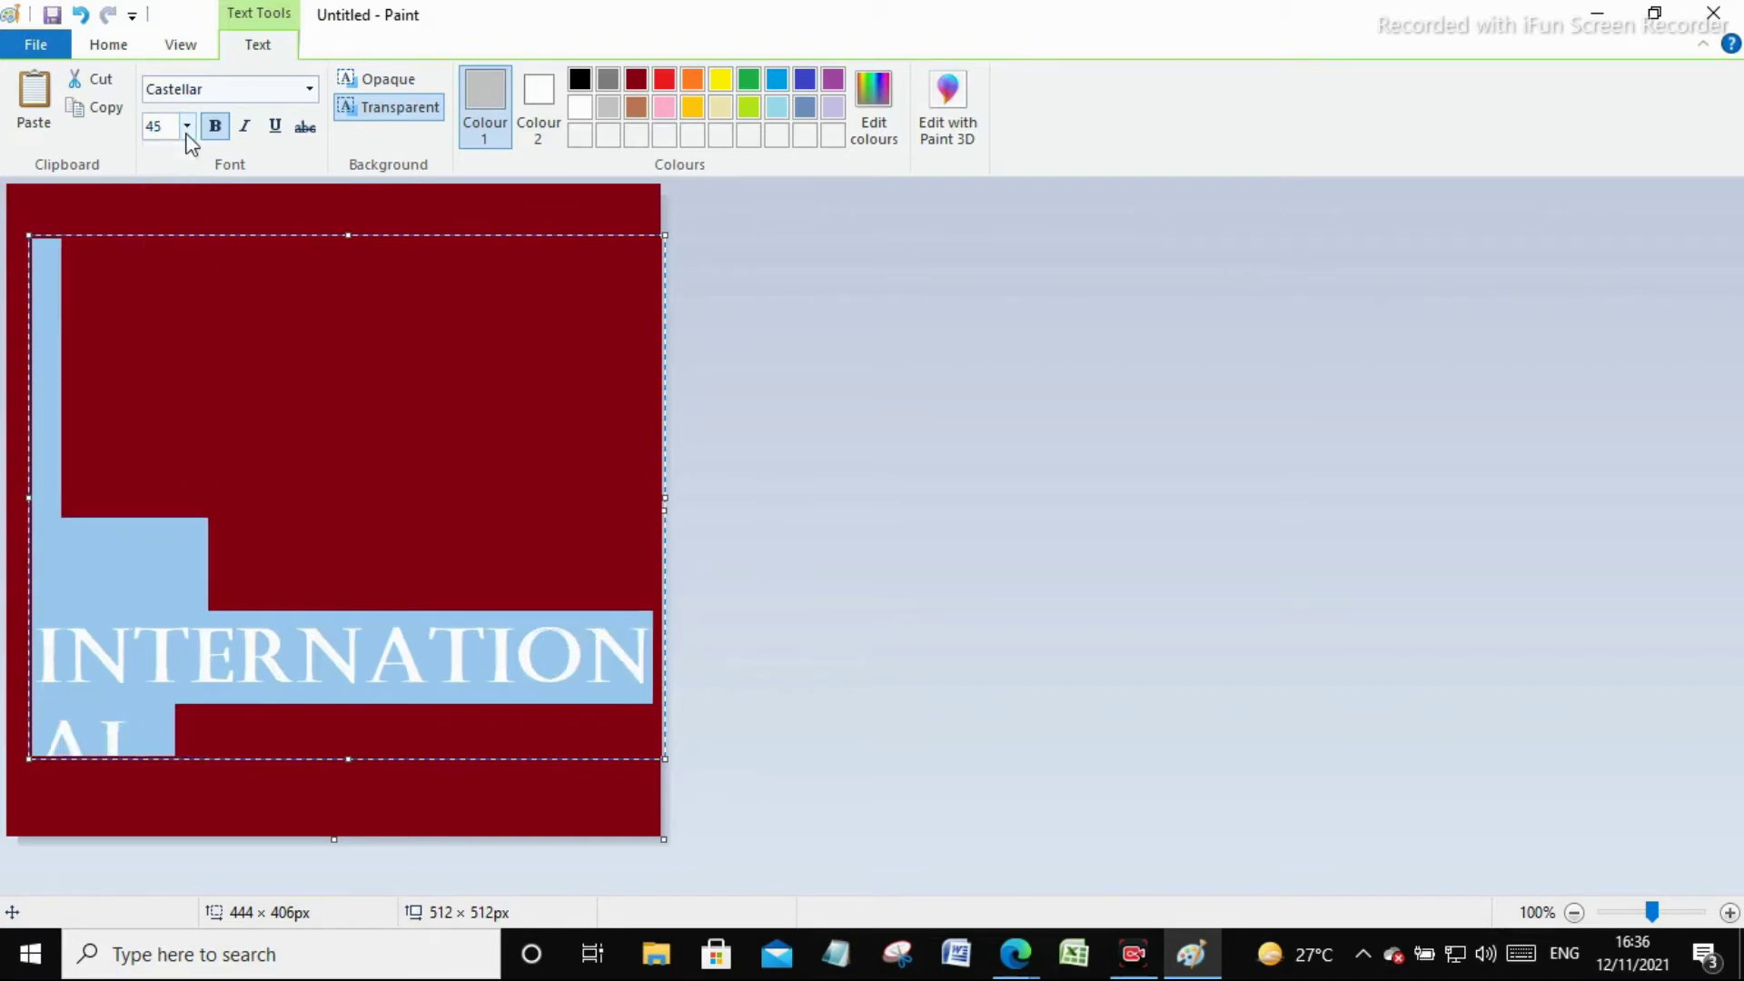
# Set the title to size 36, remove the empty lines above it, and commit it
pyautogui.click(186, 127)
pyautogui.click(158, 436)
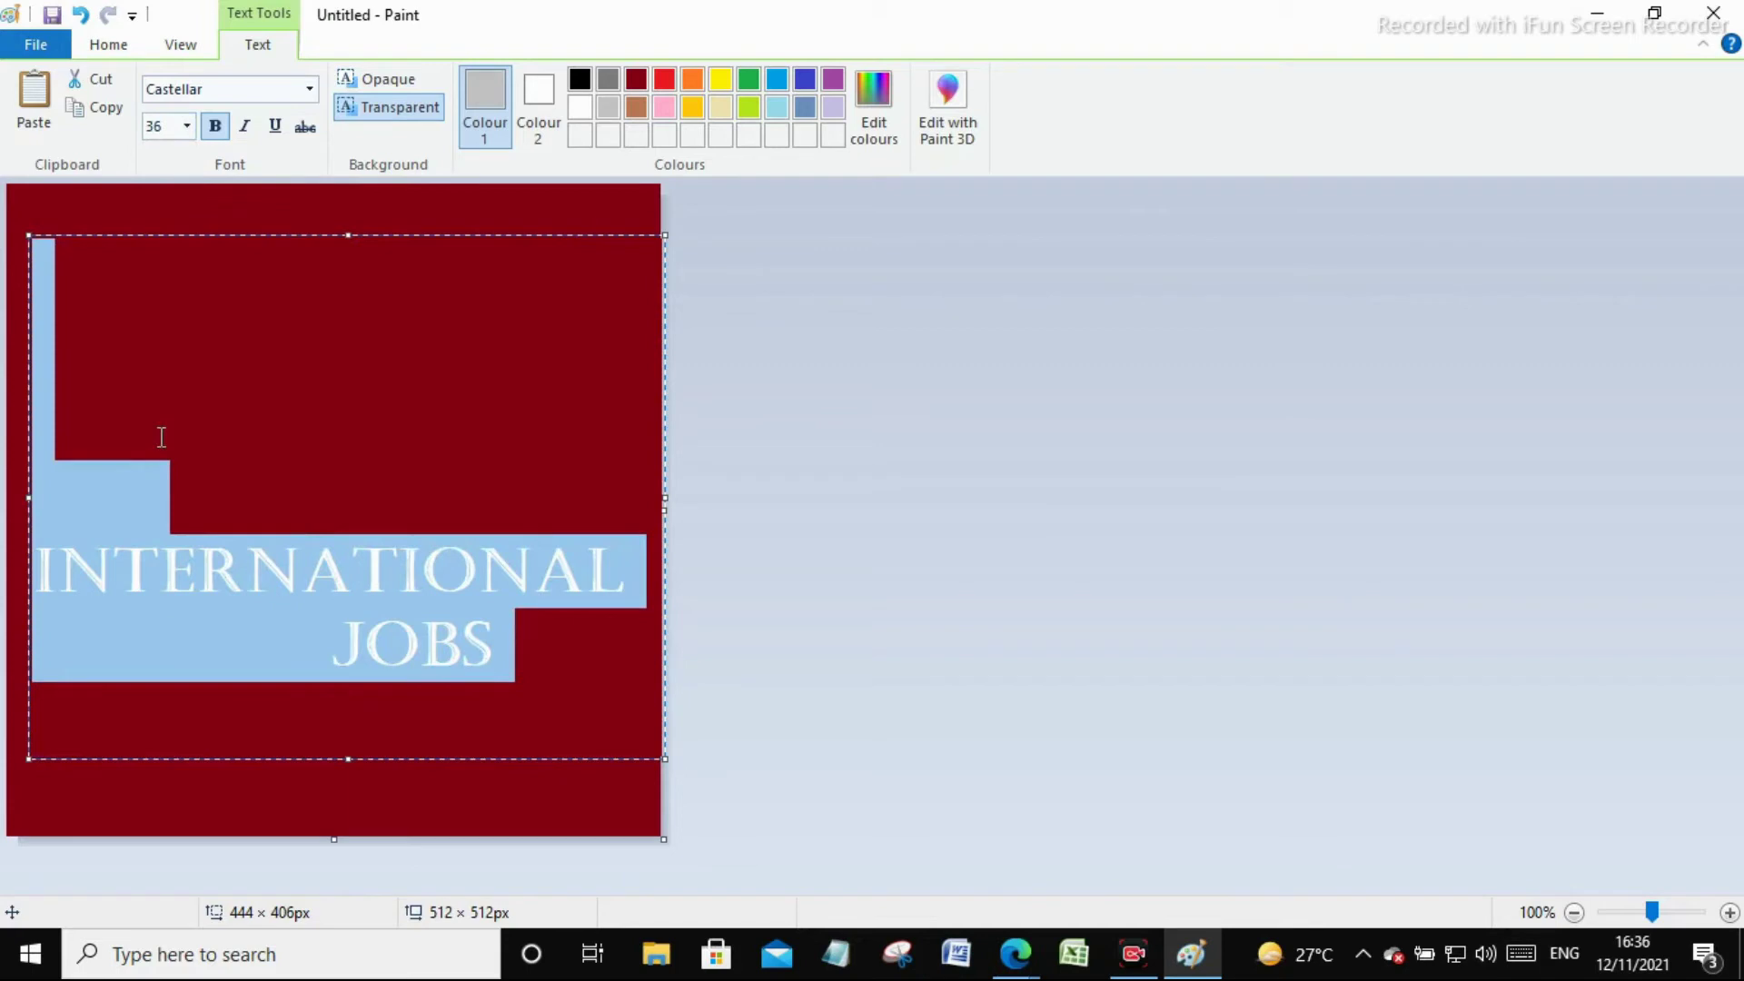
pyautogui.click(410, 439)
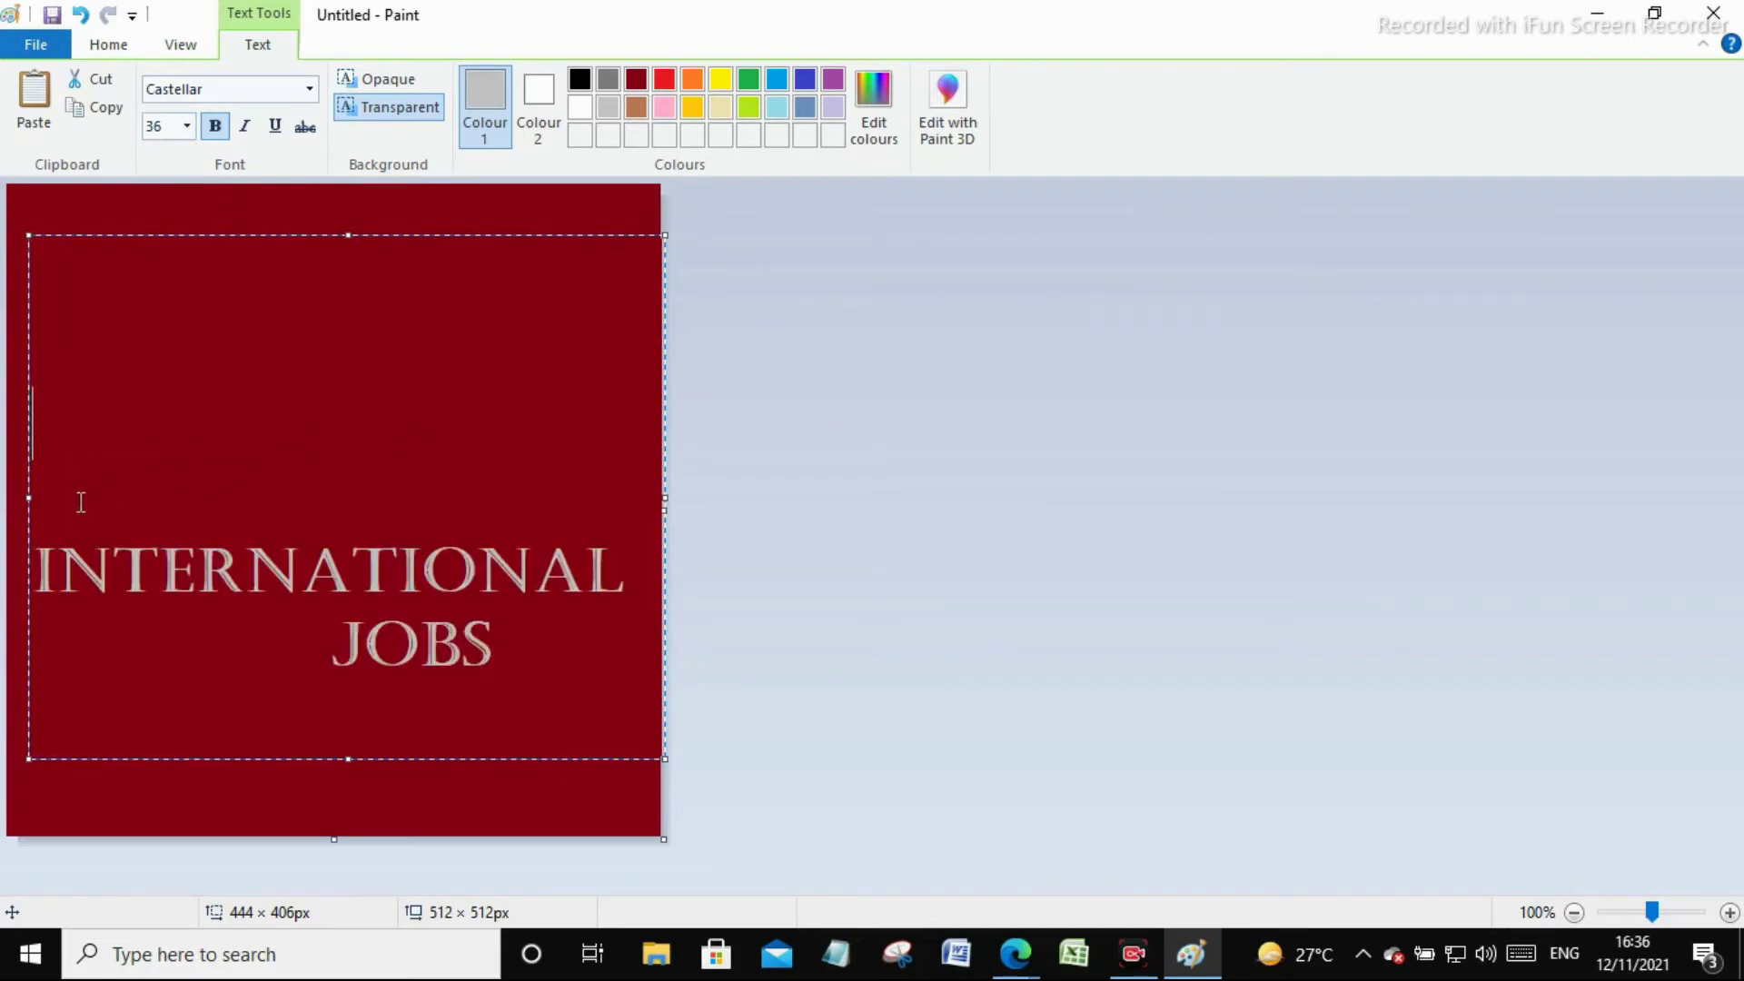
pyautogui.press('BackSpace')
pyautogui.press('BackSpace')
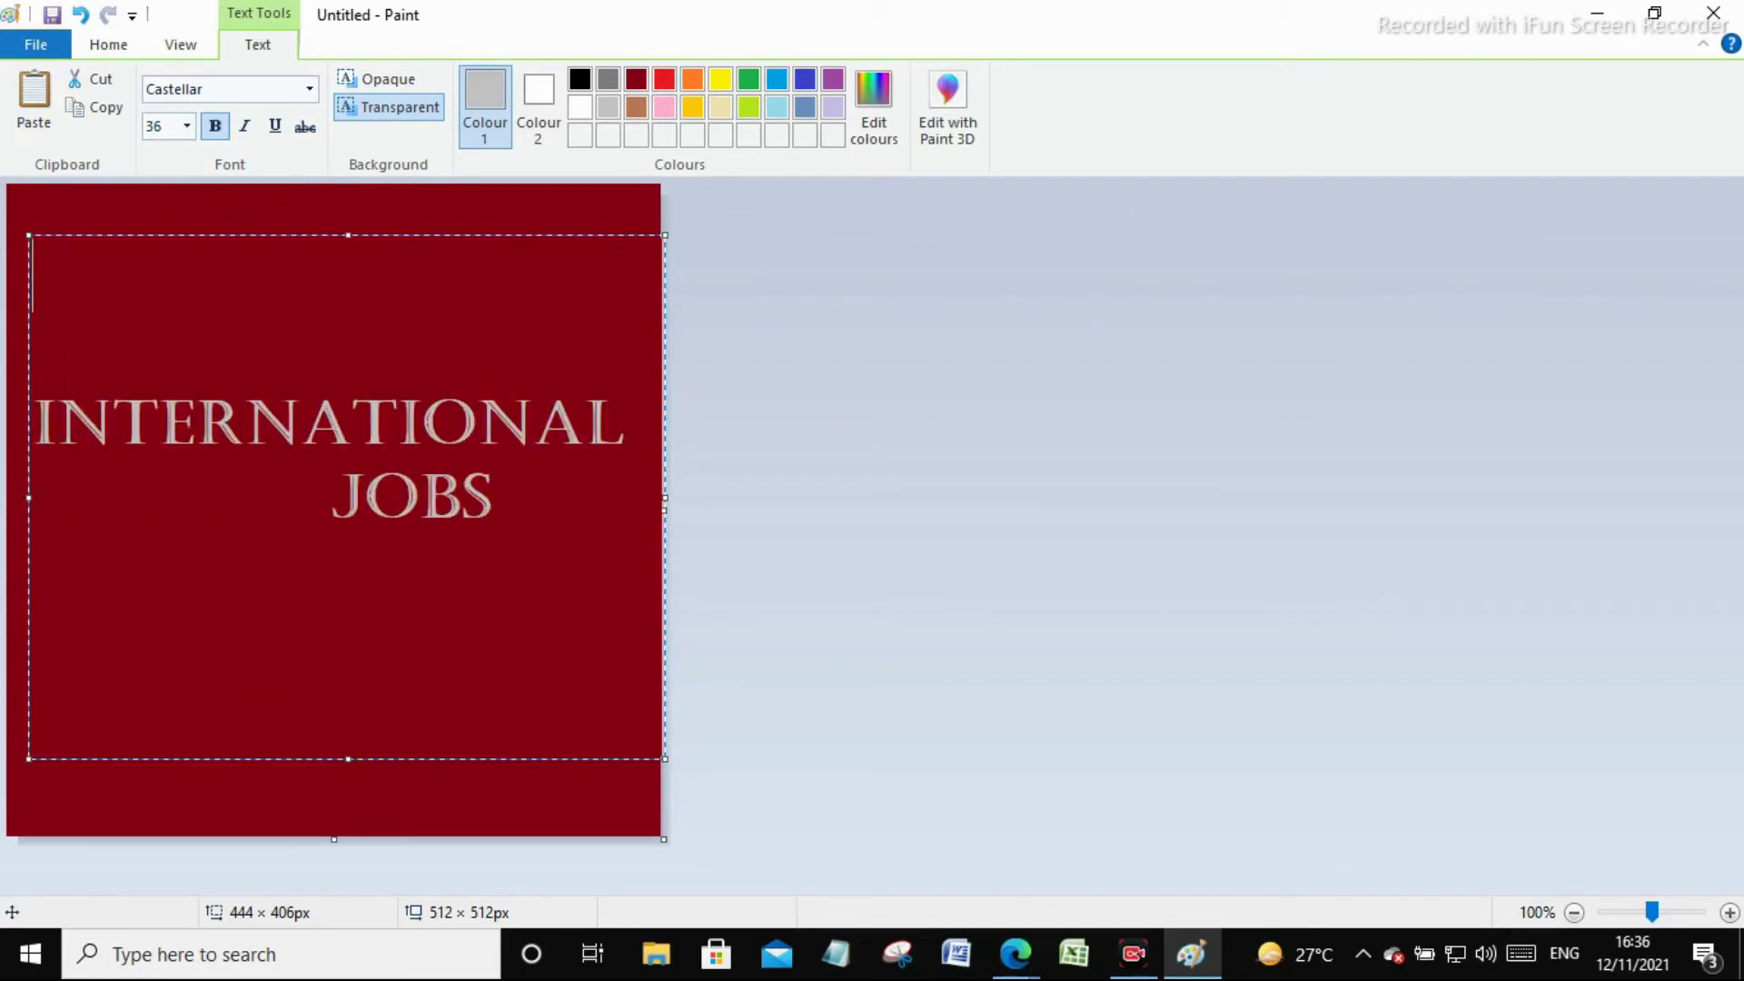
pyautogui.click(39, 427)
pyautogui.click(198, 445)
pyautogui.click(310, 794)
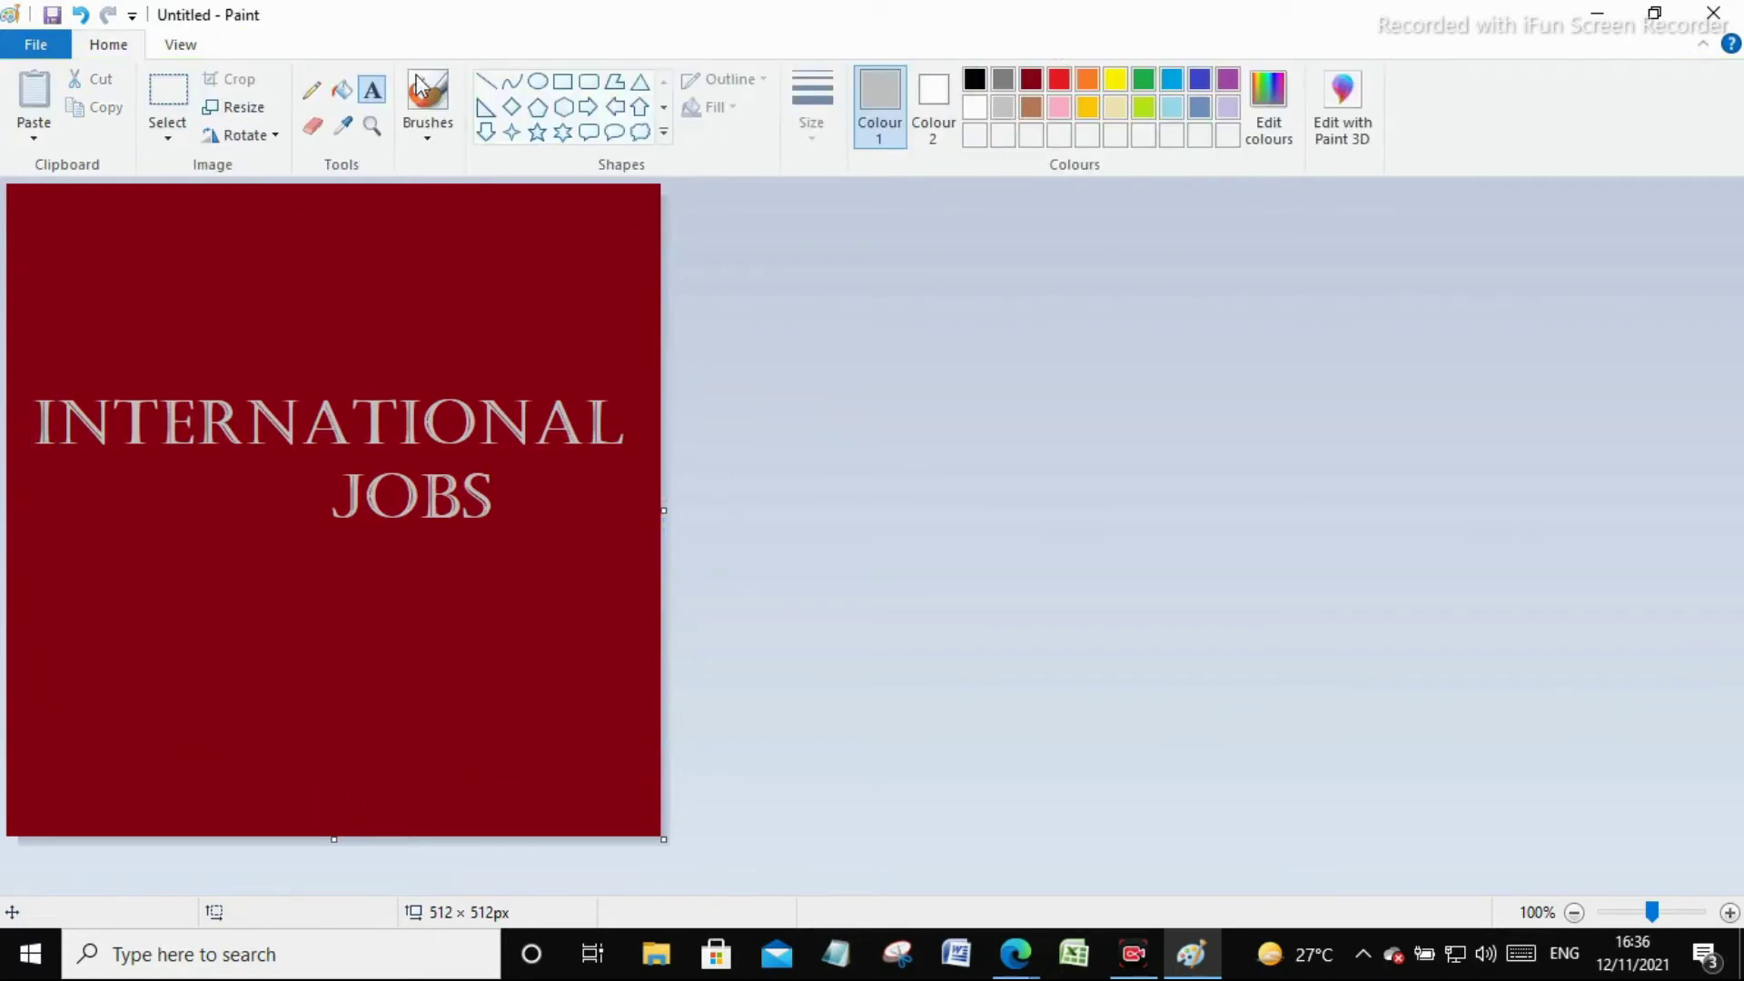
# Save the logo as the PNG 'International Jobs' in Pictures › blog
pyautogui.click(50, 23)
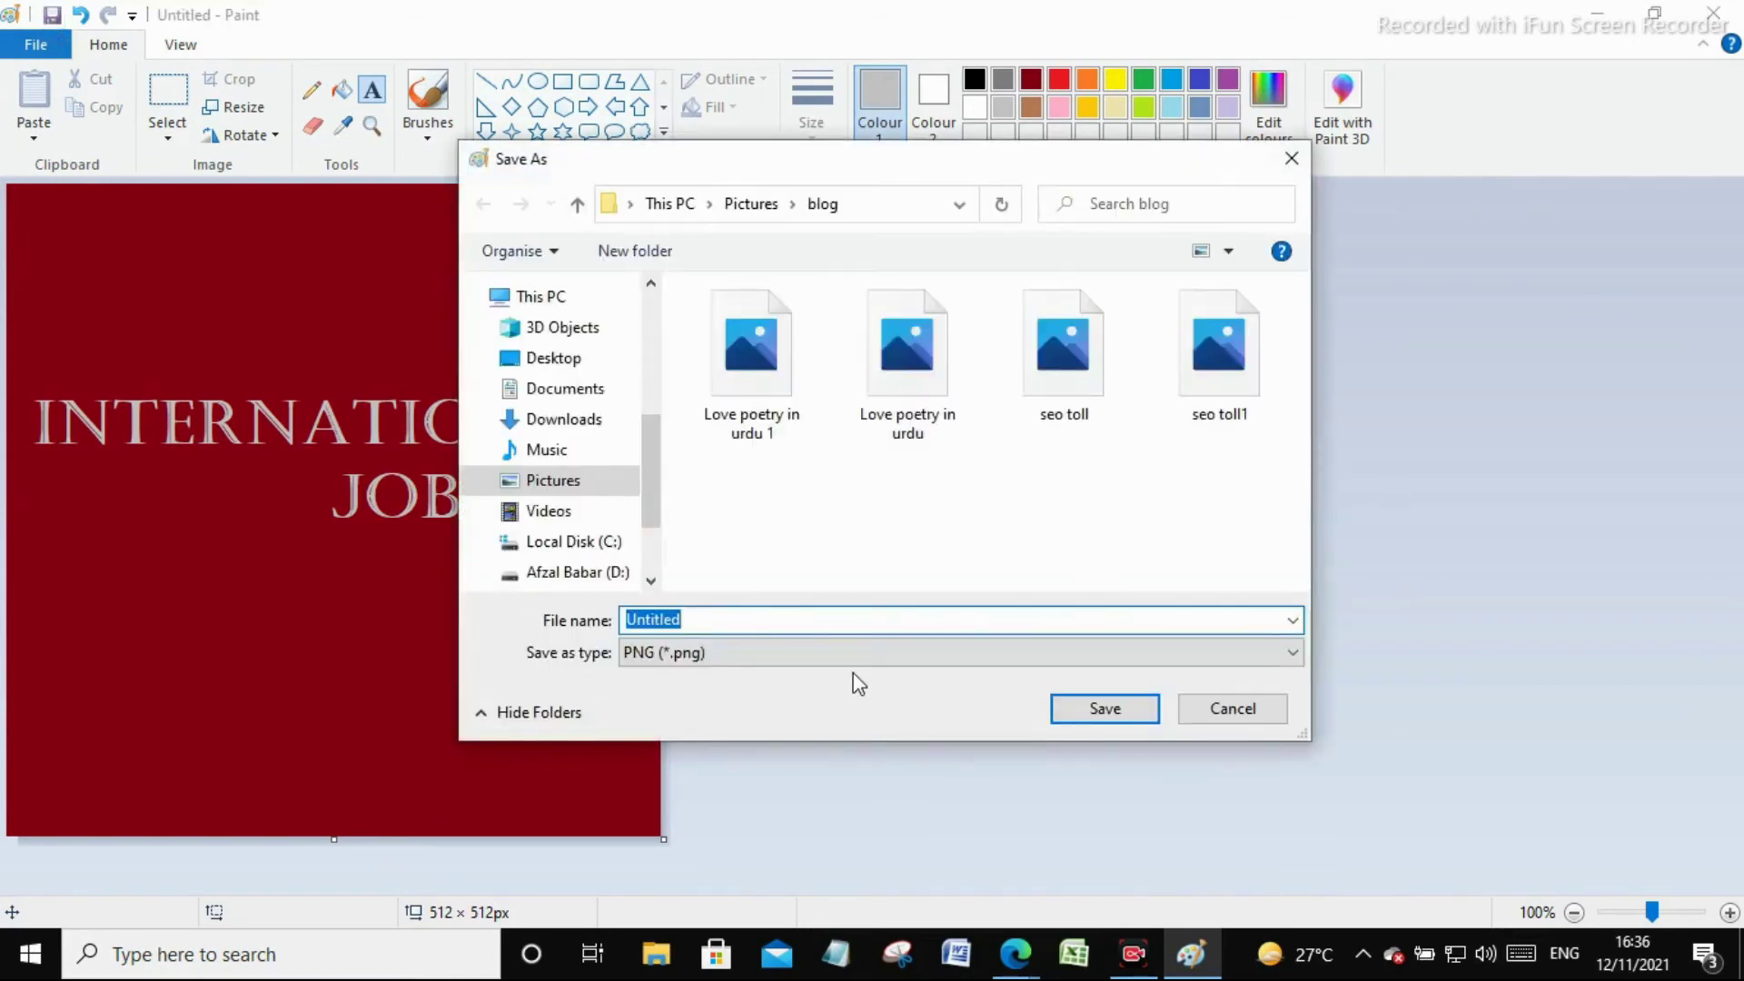
pyautogui.write('International Jo')
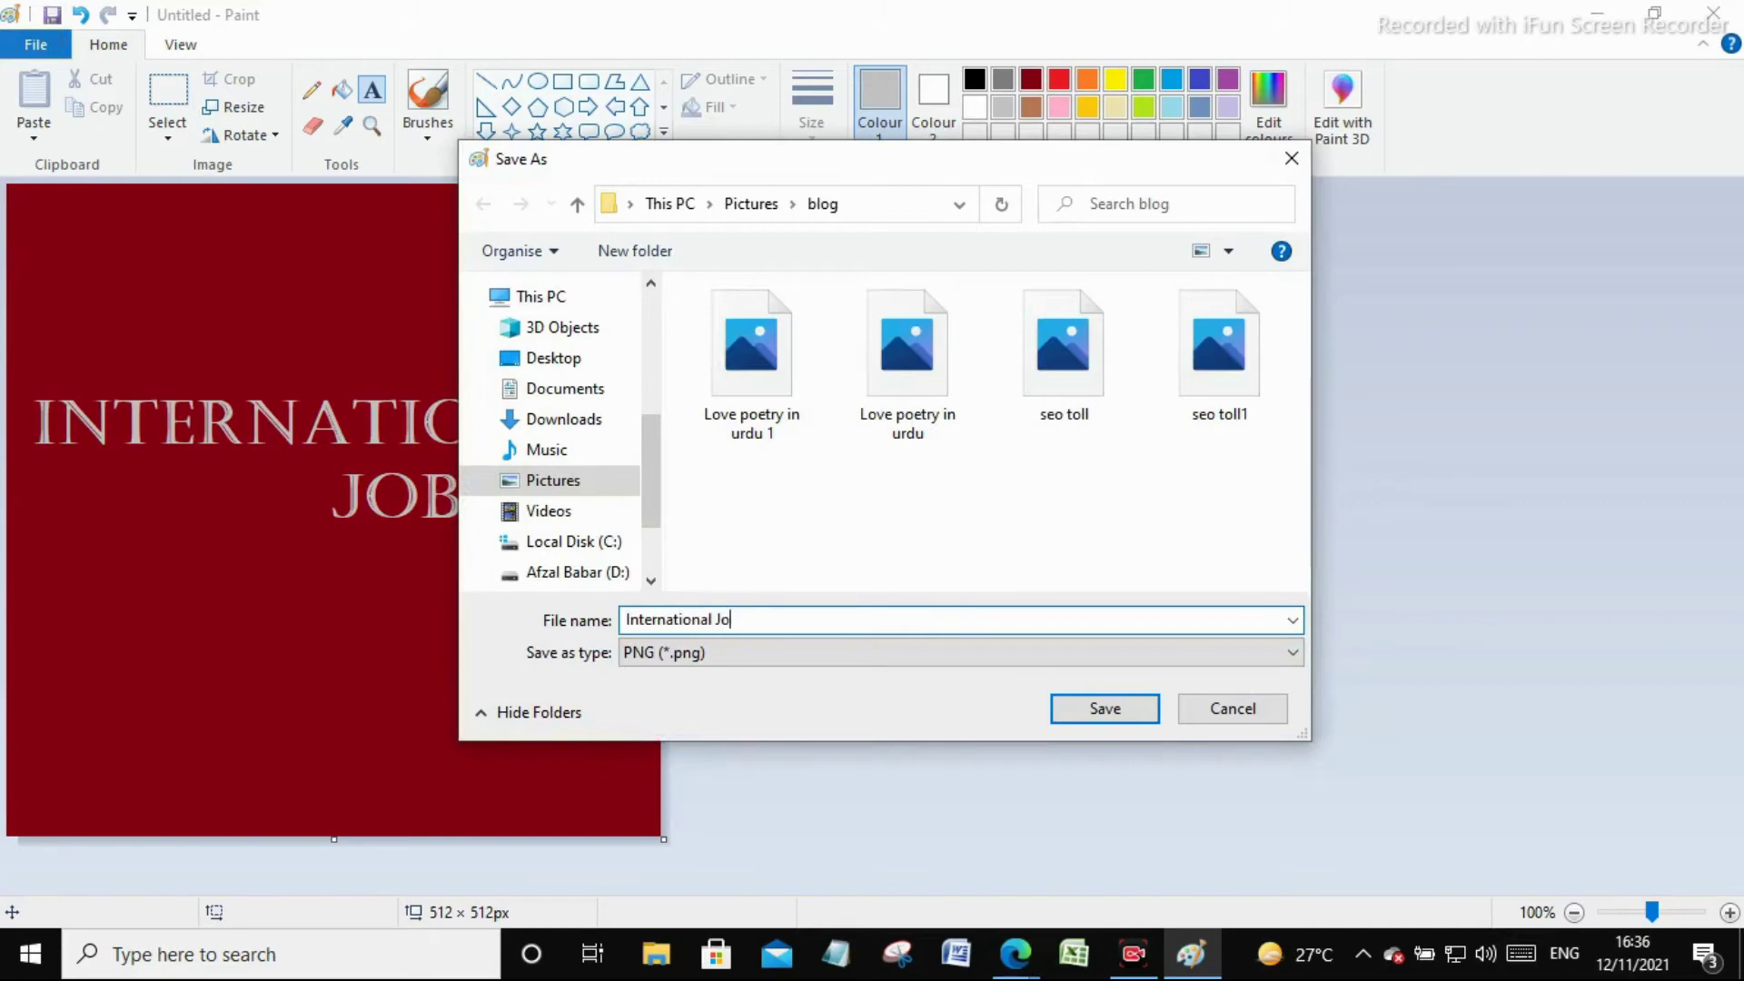
pyautogui.write('bs')
pyautogui.click(1123, 713)
pyautogui.click(343, 91)
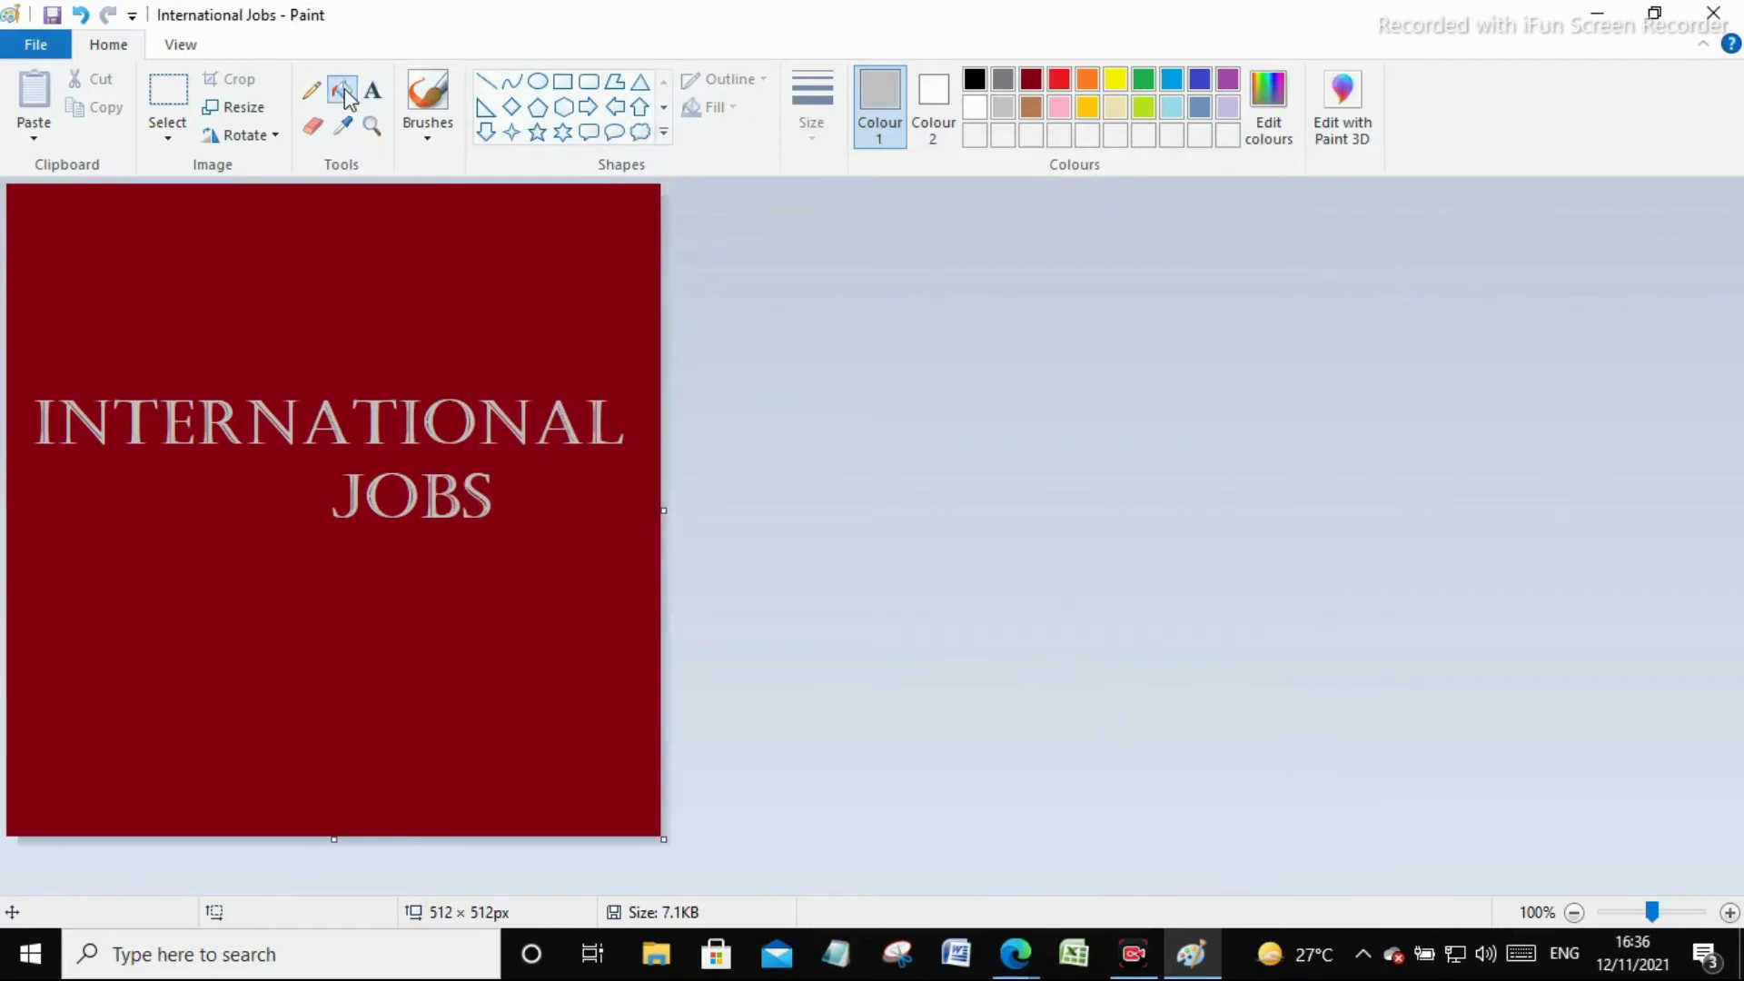
# Fill the blank logo canvas yellow instead of dark red
pyautogui.click(498, 222)
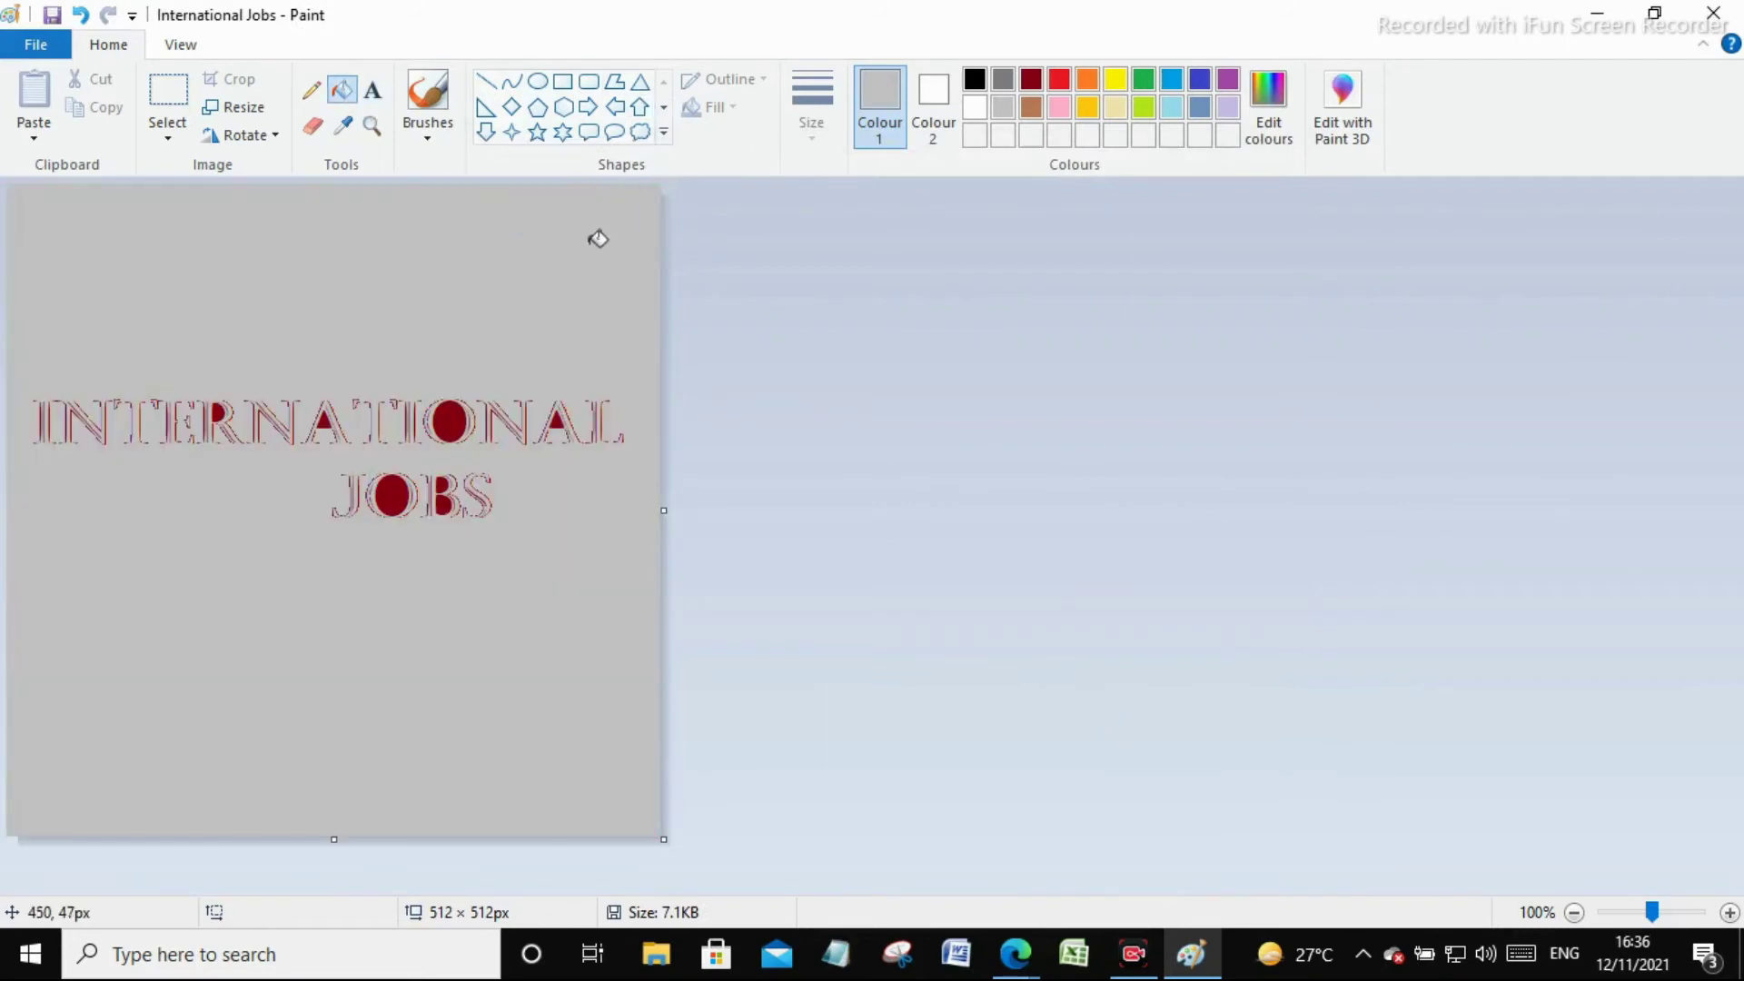
pyautogui.hotkey('ctrl', 'z')
pyautogui.hotkey('ctrl', 'z')
pyautogui.hotkey('ctrl', 'z')
pyautogui.hotkey('ctrl', 'z')
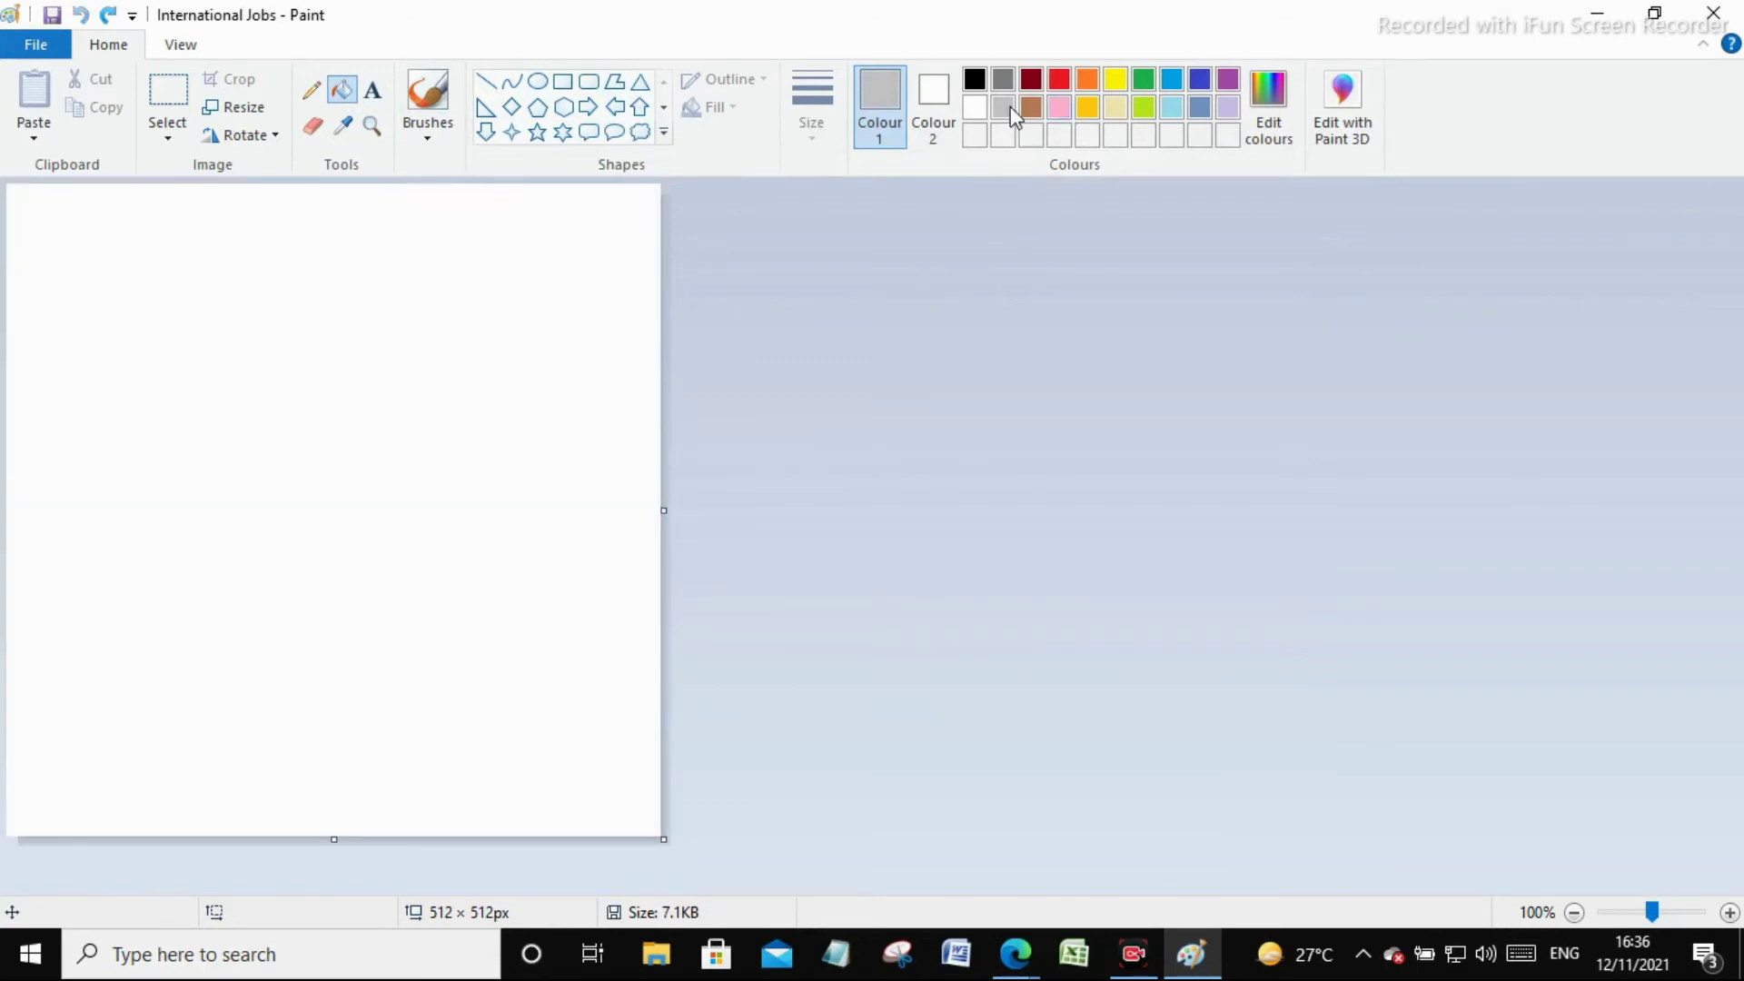
pyautogui.click(1087, 80)
pyautogui.click(408, 340)
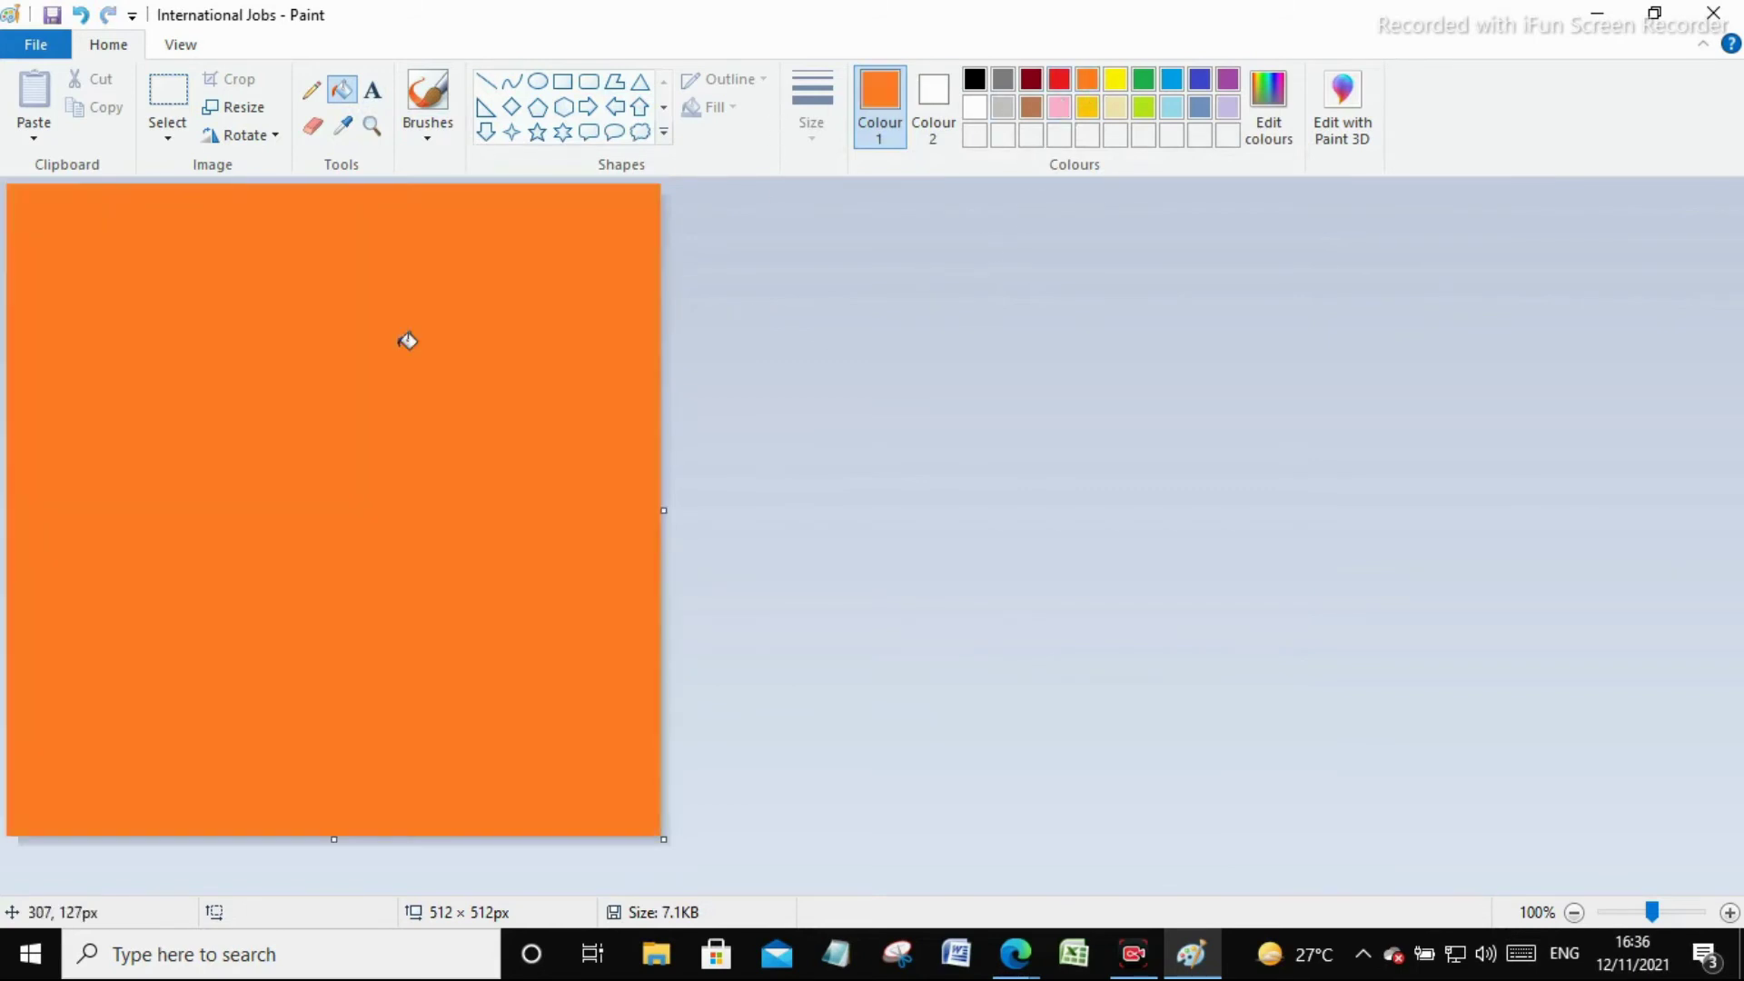
pyautogui.click(1117, 82)
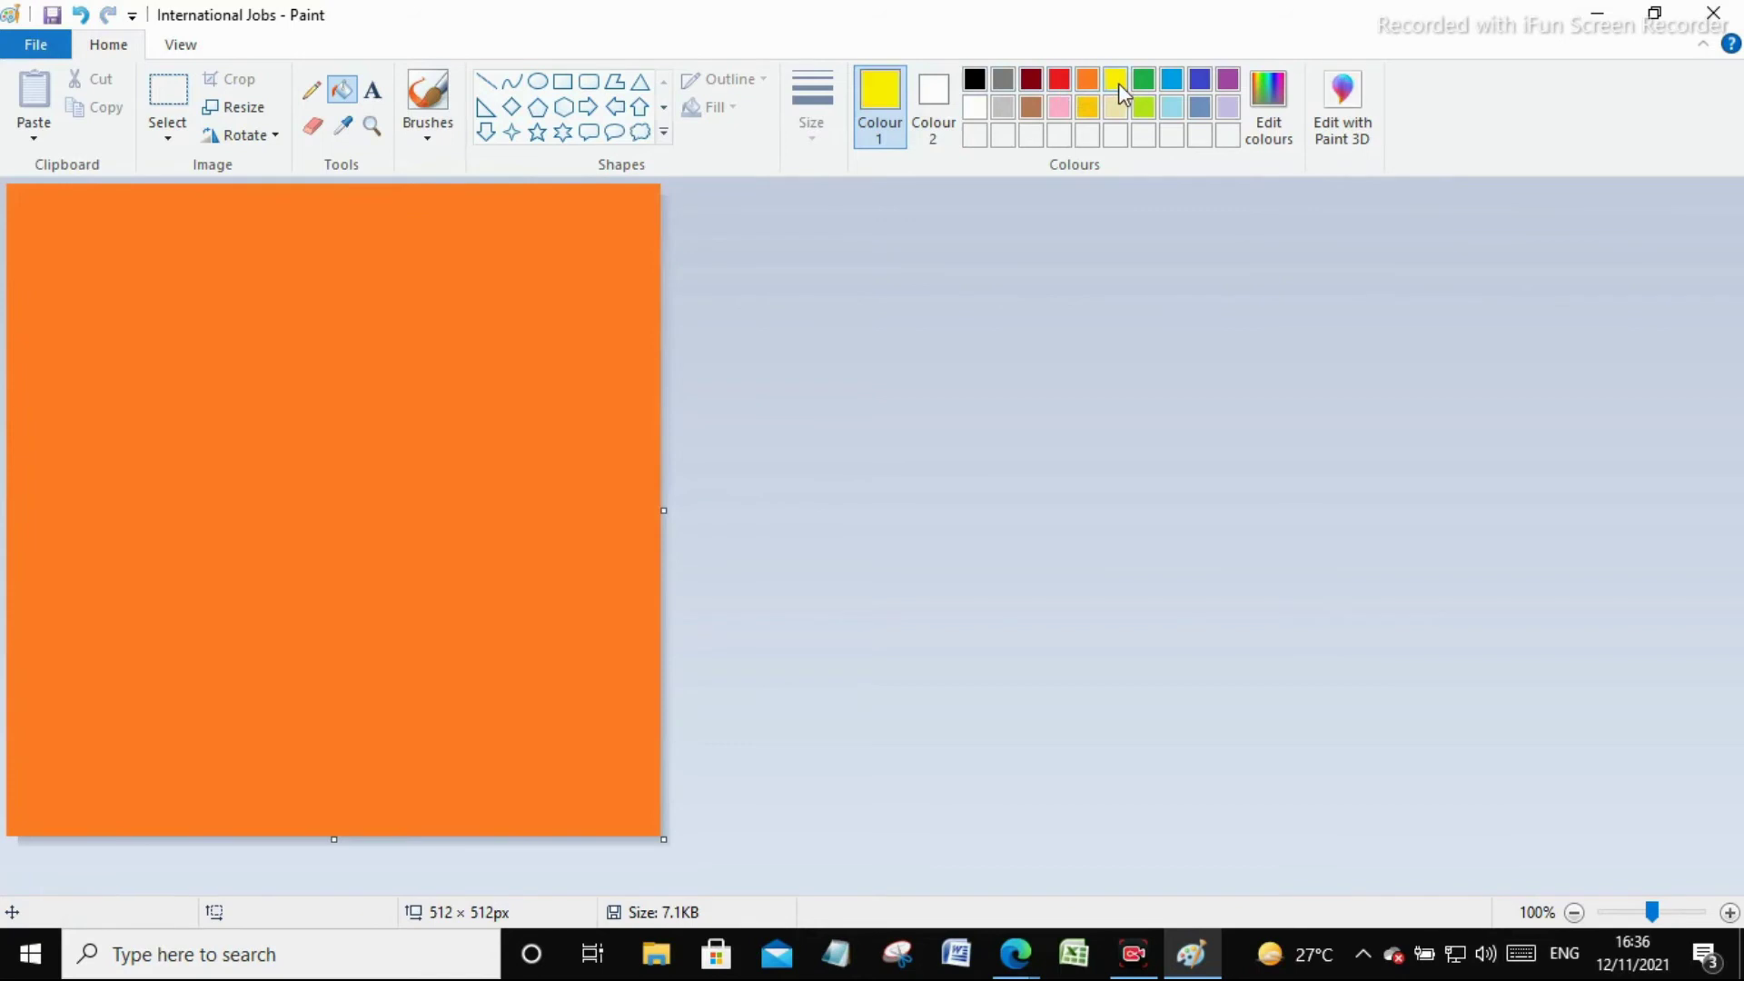
pyautogui.click(453, 302)
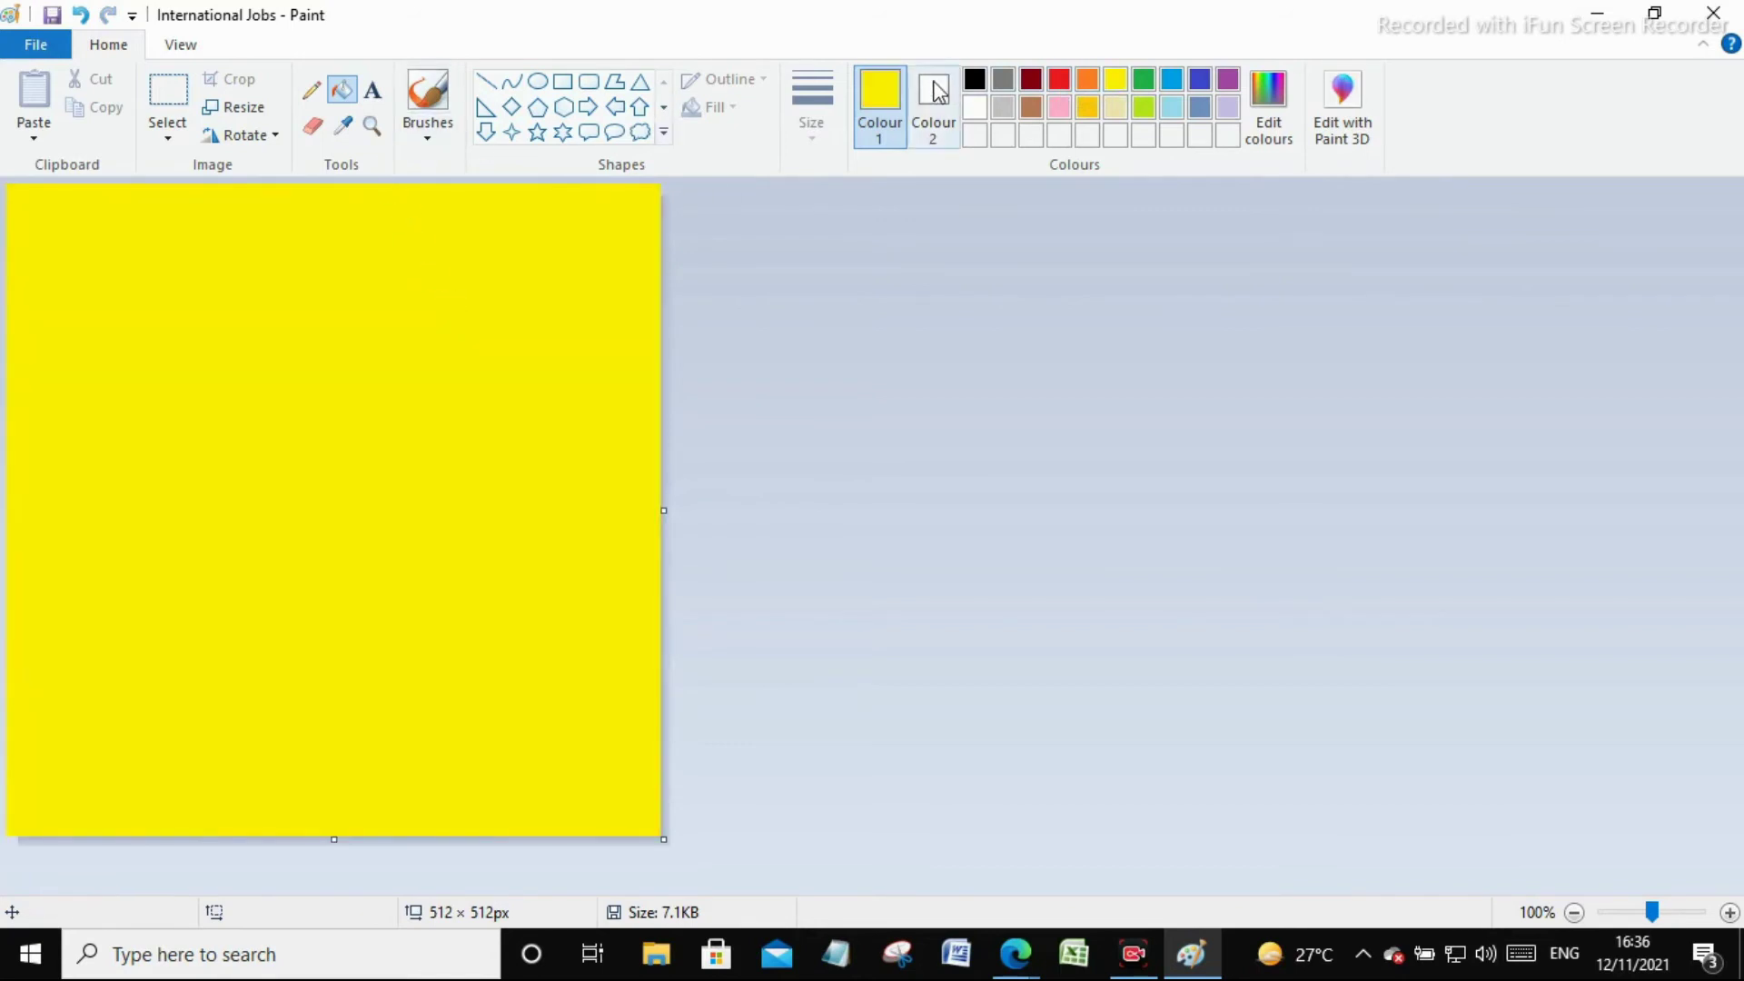
# Add a text box reading INTERNATIONAL JOBS across the upper canvas
pyautogui.click(372, 89)
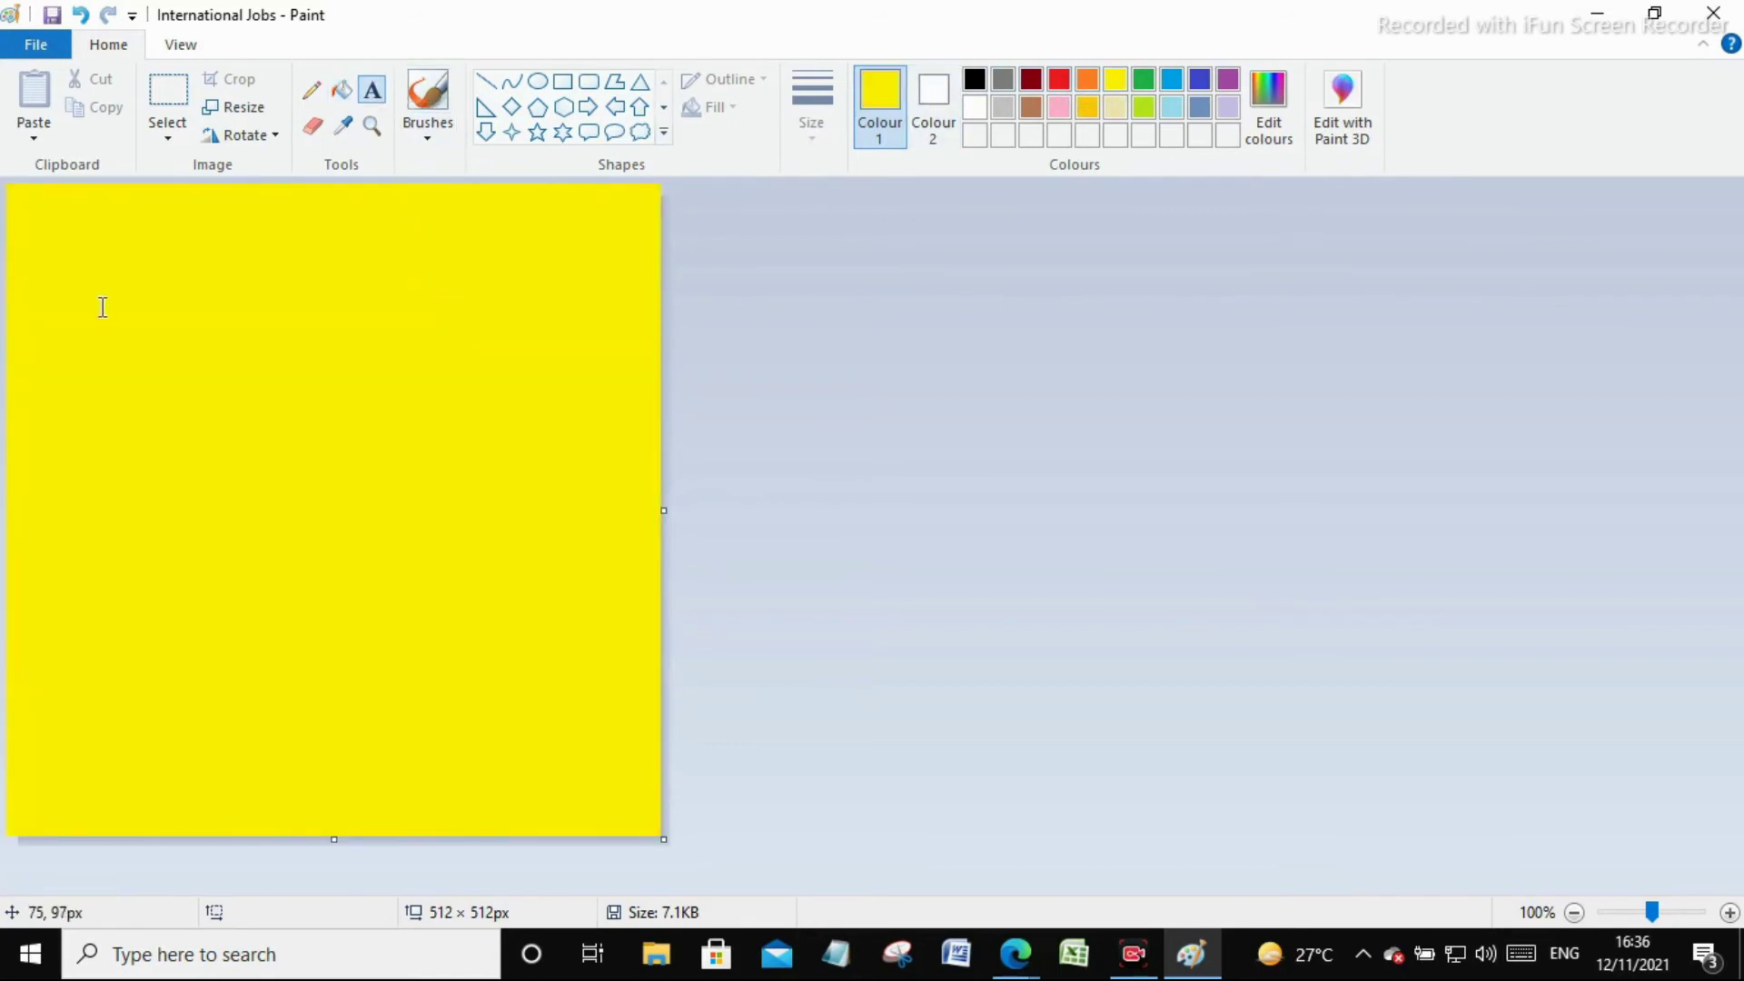
pyautogui.moveTo(28, 270); pyautogui.dragTo(643, 698)
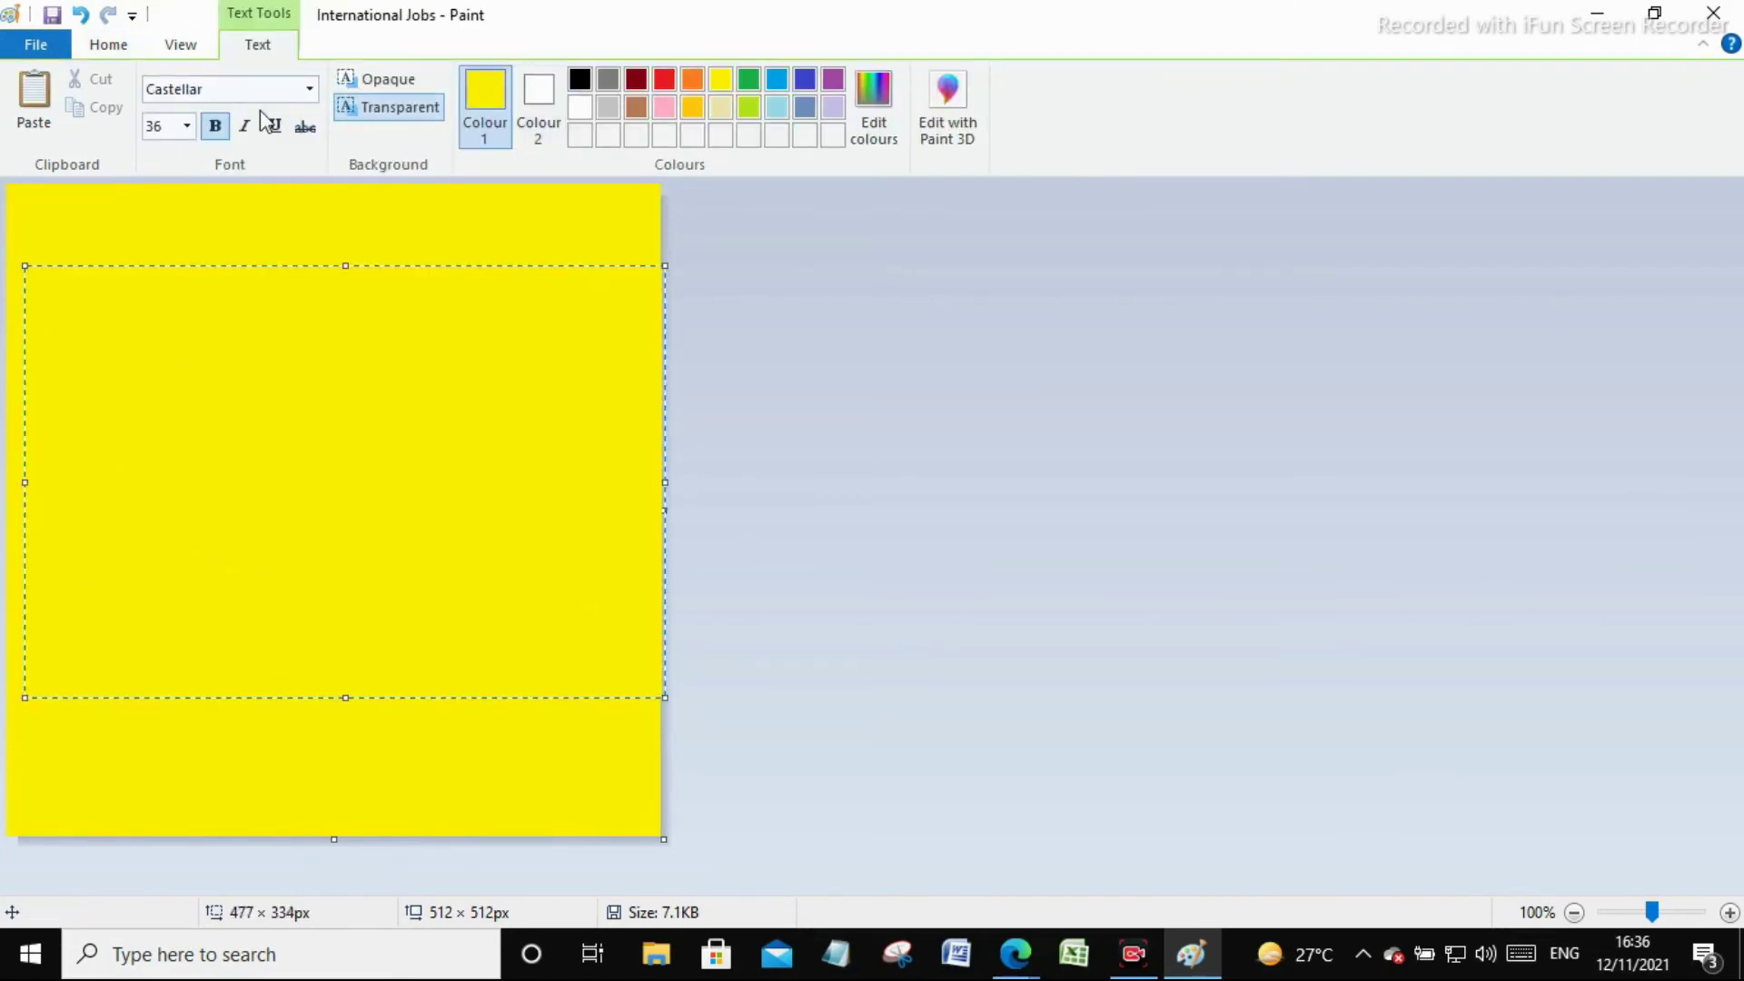
pyautogui.press('BackSpace')
pyautogui.write('INT')
pyautogui.press('BackSpace')
pyautogui.write('INTERNAT')
pyautogui.write('IONAL J')
pyautogui.write('O')
pyautogui.write('BS')
# Colour the INTERNATIONAL JOBS title text green
pyautogui.hotkey('ctrl', 'a')
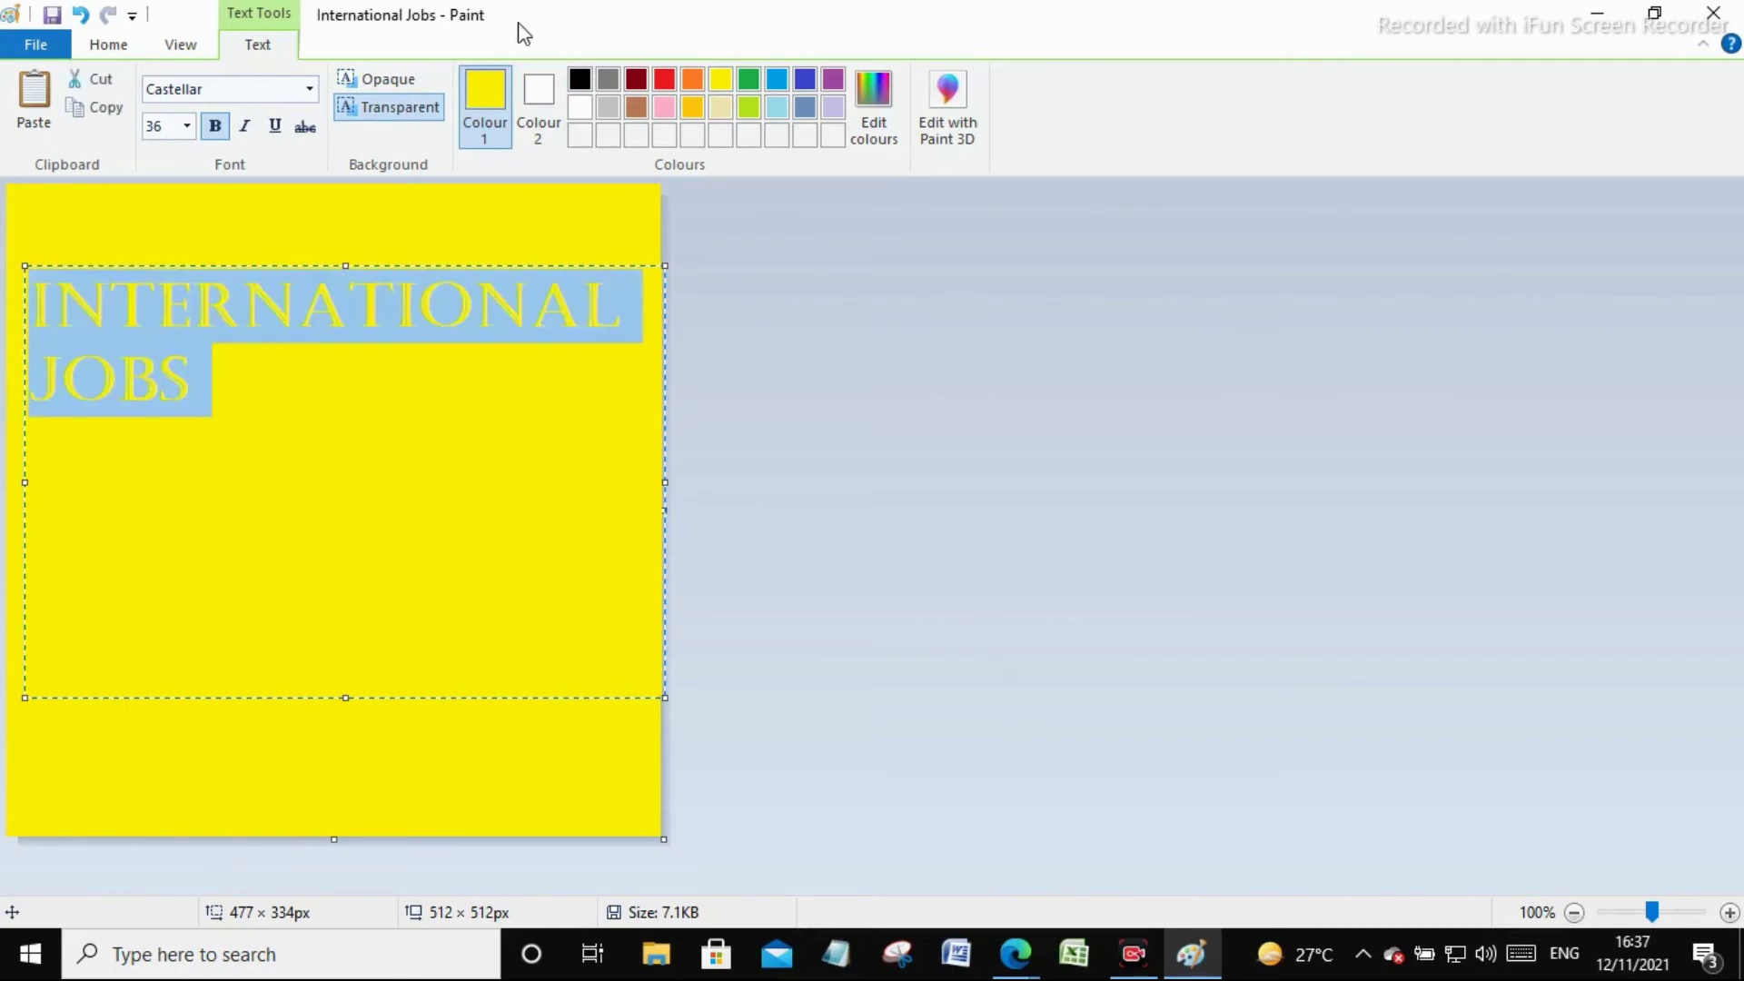
pyautogui.click(538, 100)
pyautogui.click(627, 109)
pyautogui.click(349, 427)
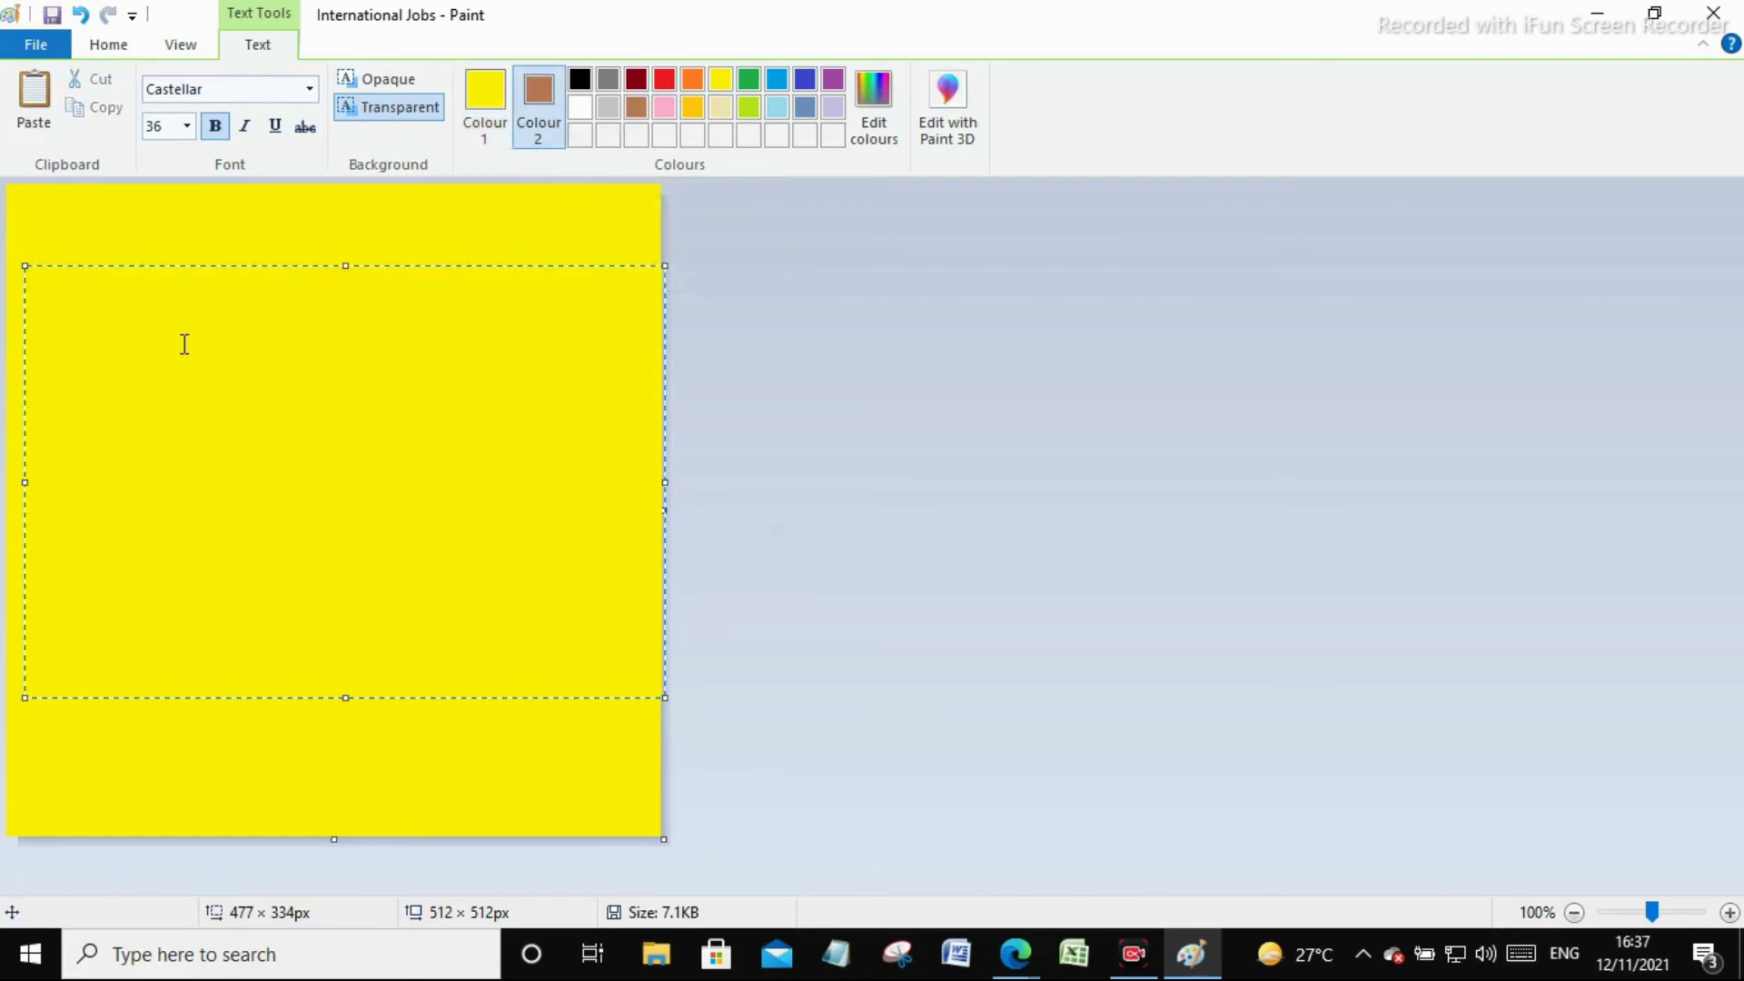
pyautogui.hotkey('ctrl', 'a')
pyautogui.click(748, 80)
pyautogui.press('Delete')
pyautogui.hotkey('ctrl', 'z')
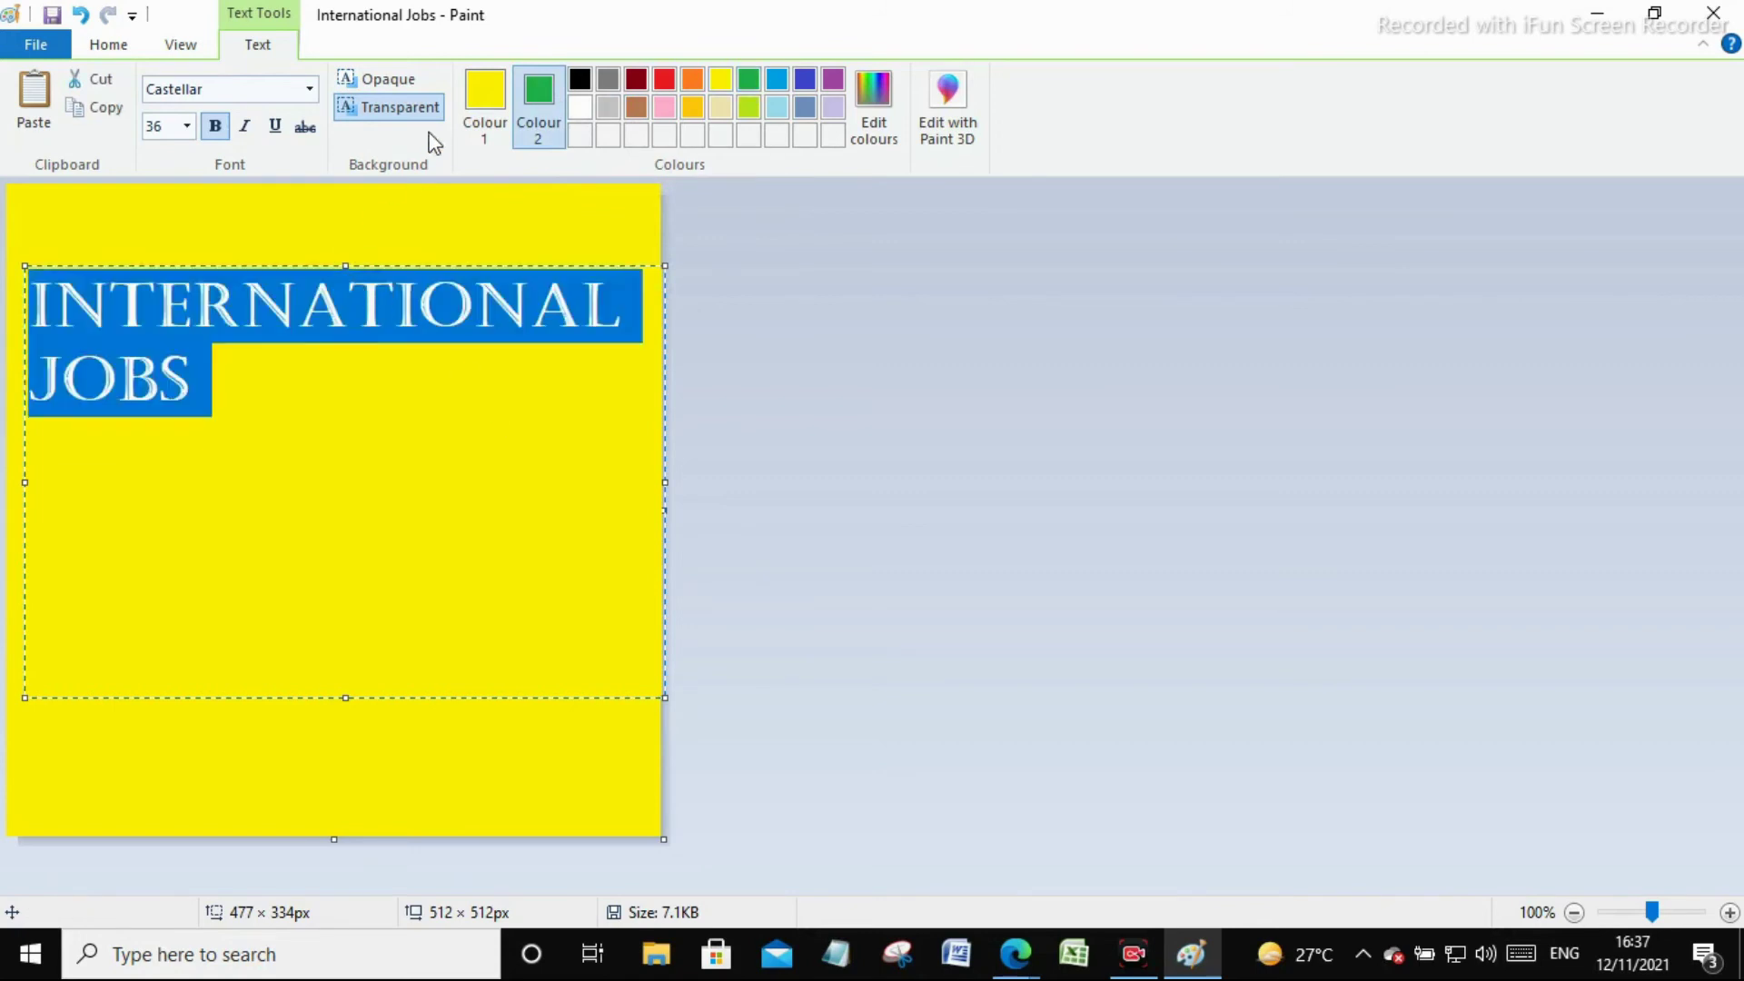
pyautogui.click(748, 80)
pyautogui.click(482, 409)
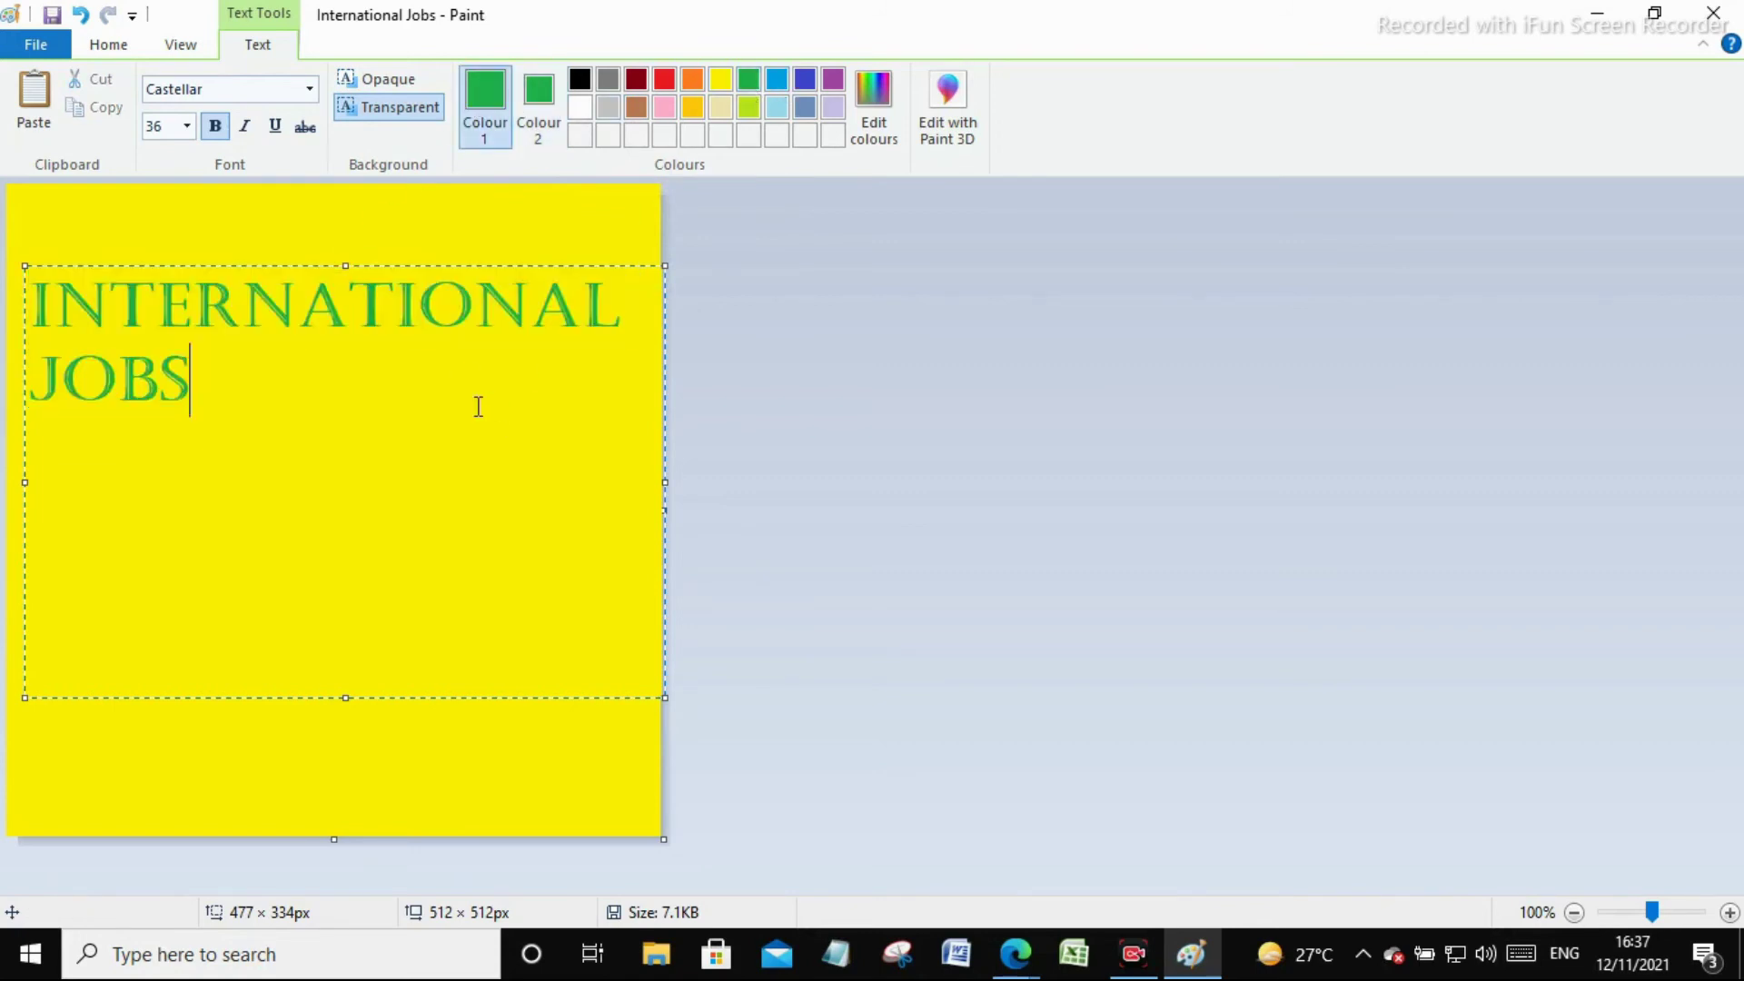
# Move the title down one line and commit the text box
pyautogui.click(38, 309)
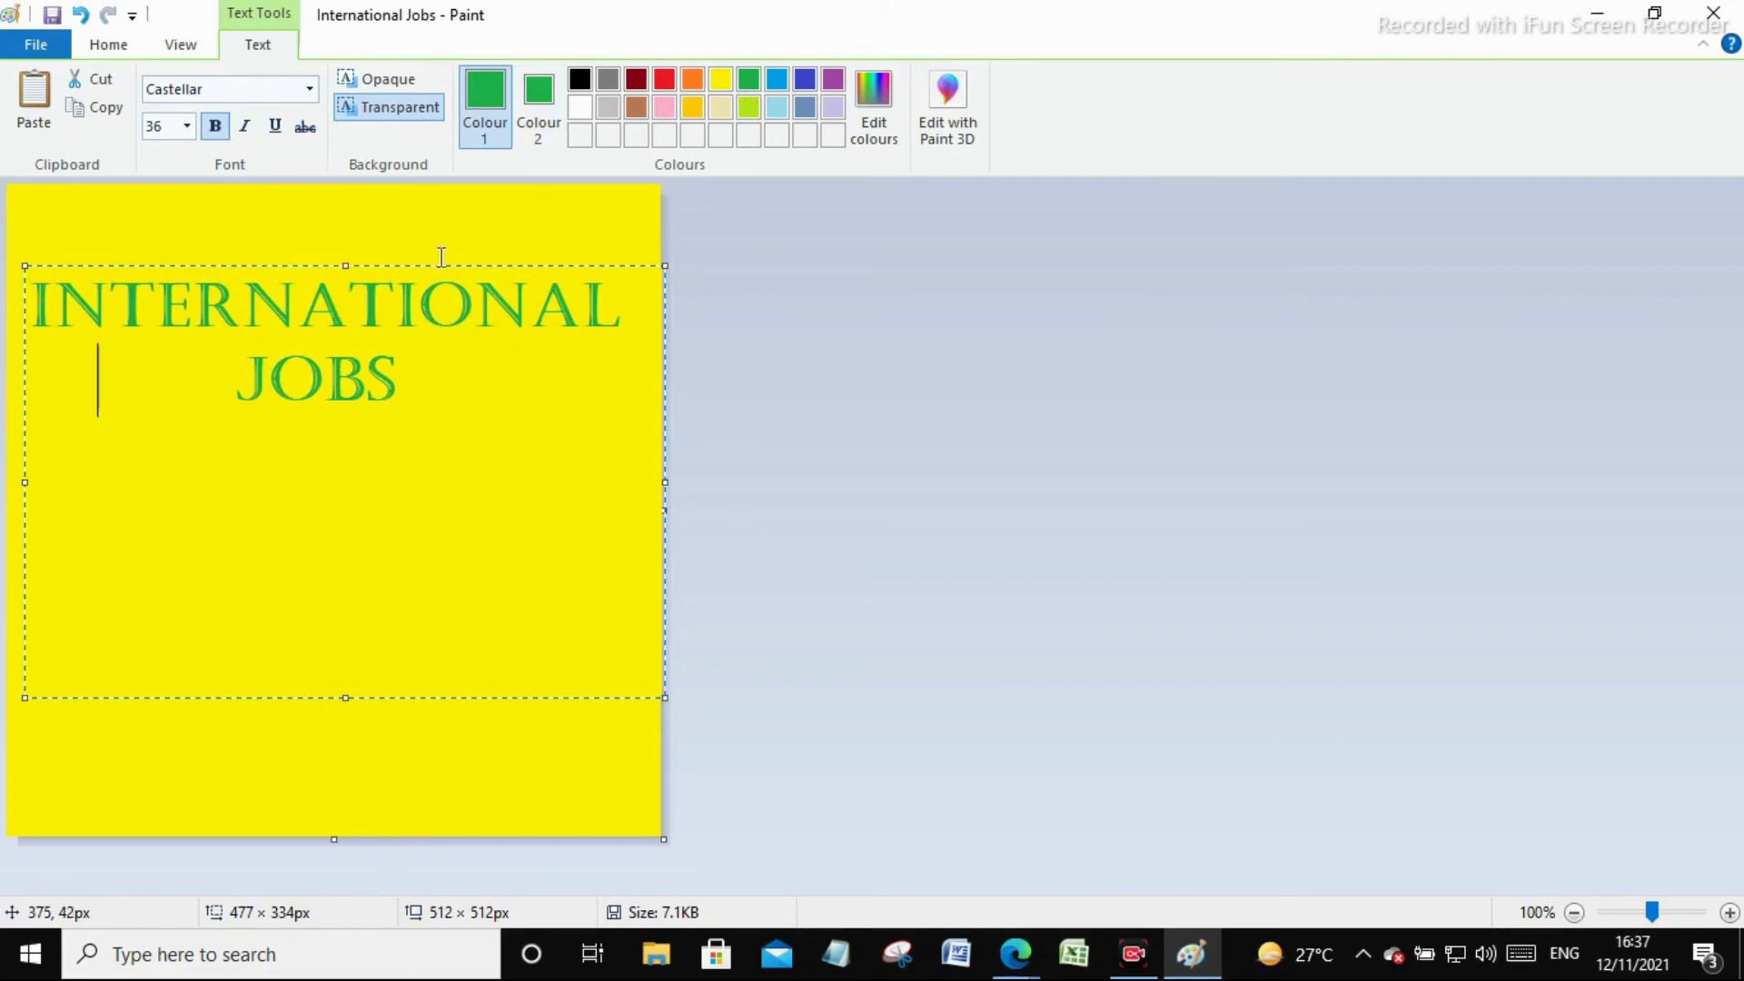
pyautogui.click(34, 281)
pyautogui.press('Return')
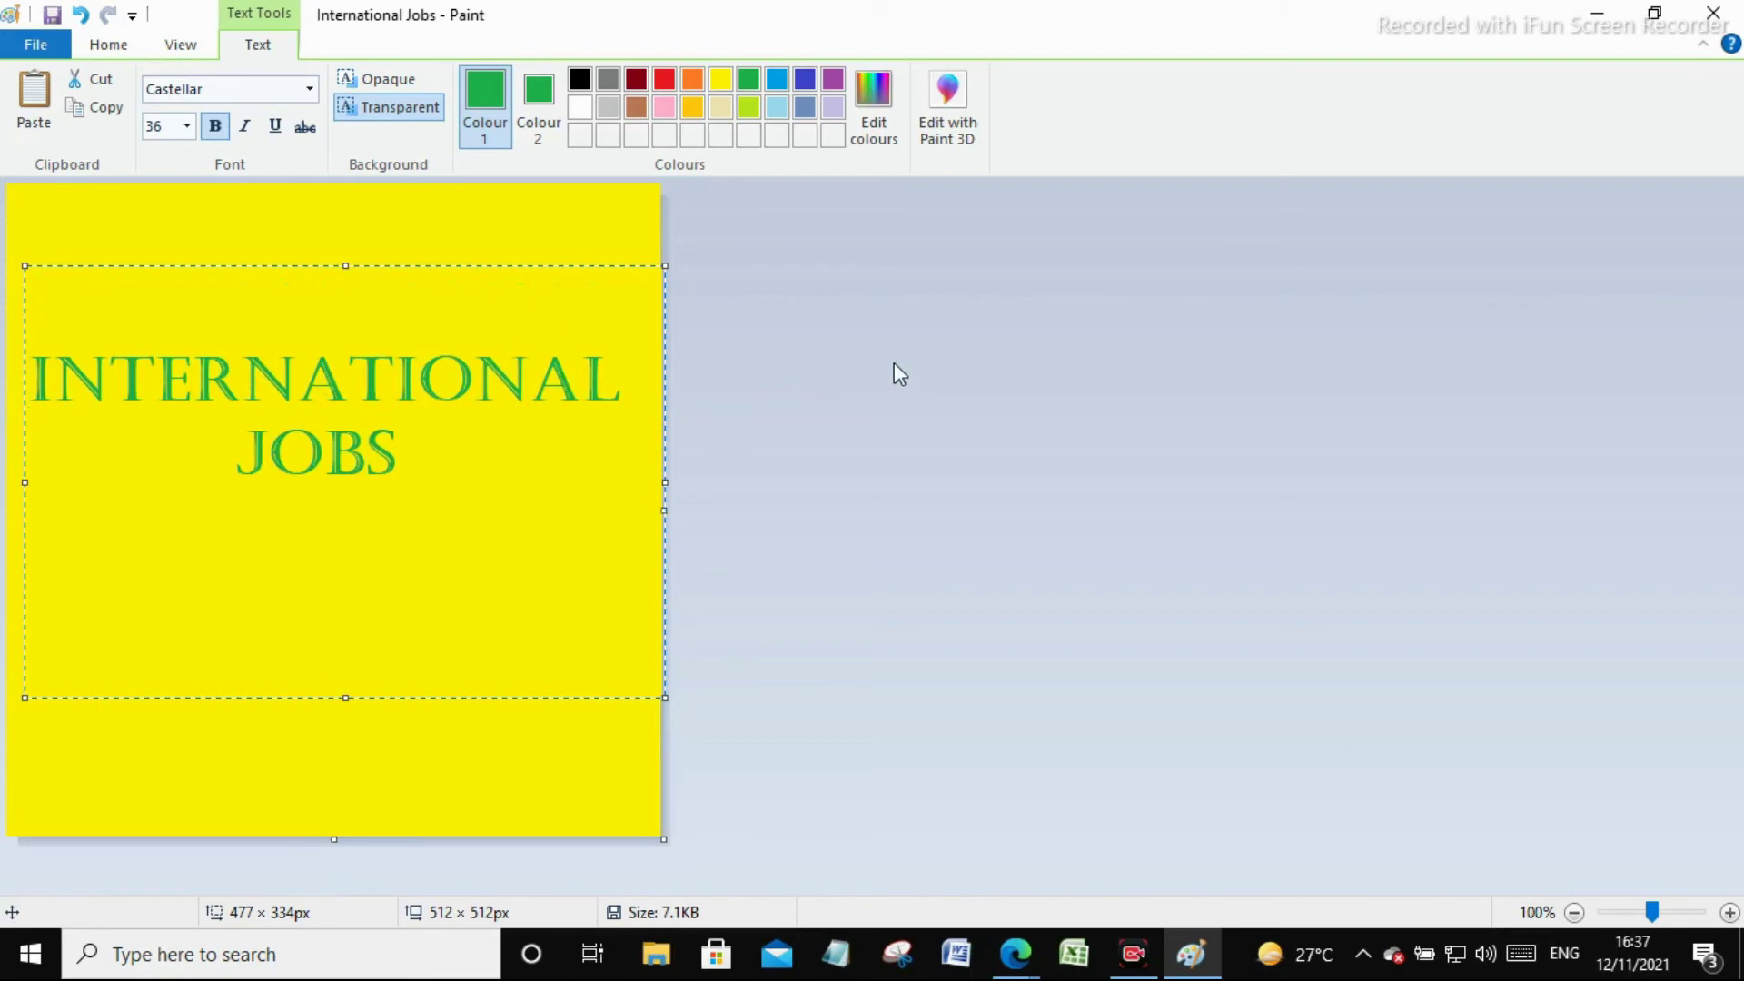
pyautogui.click(463, 789)
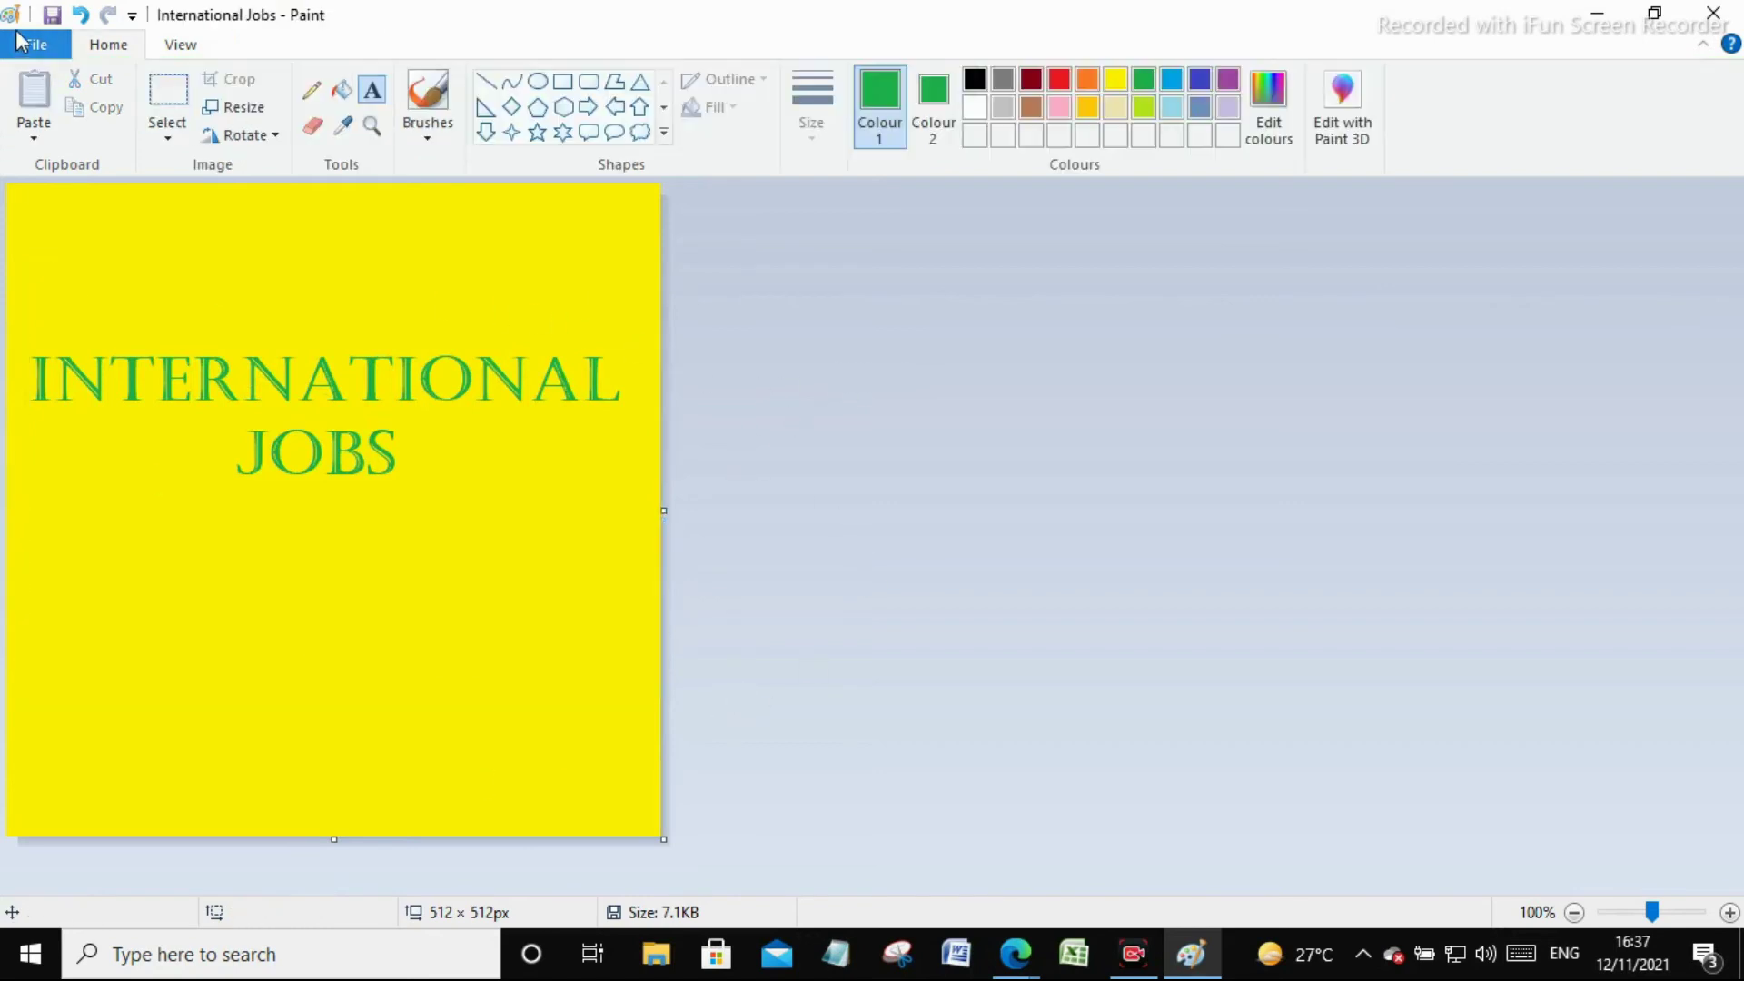
# Save the yellow logo as a copy named 'International Jobs1'
pyautogui.click(36, 44)
pyautogui.click(66, 259)
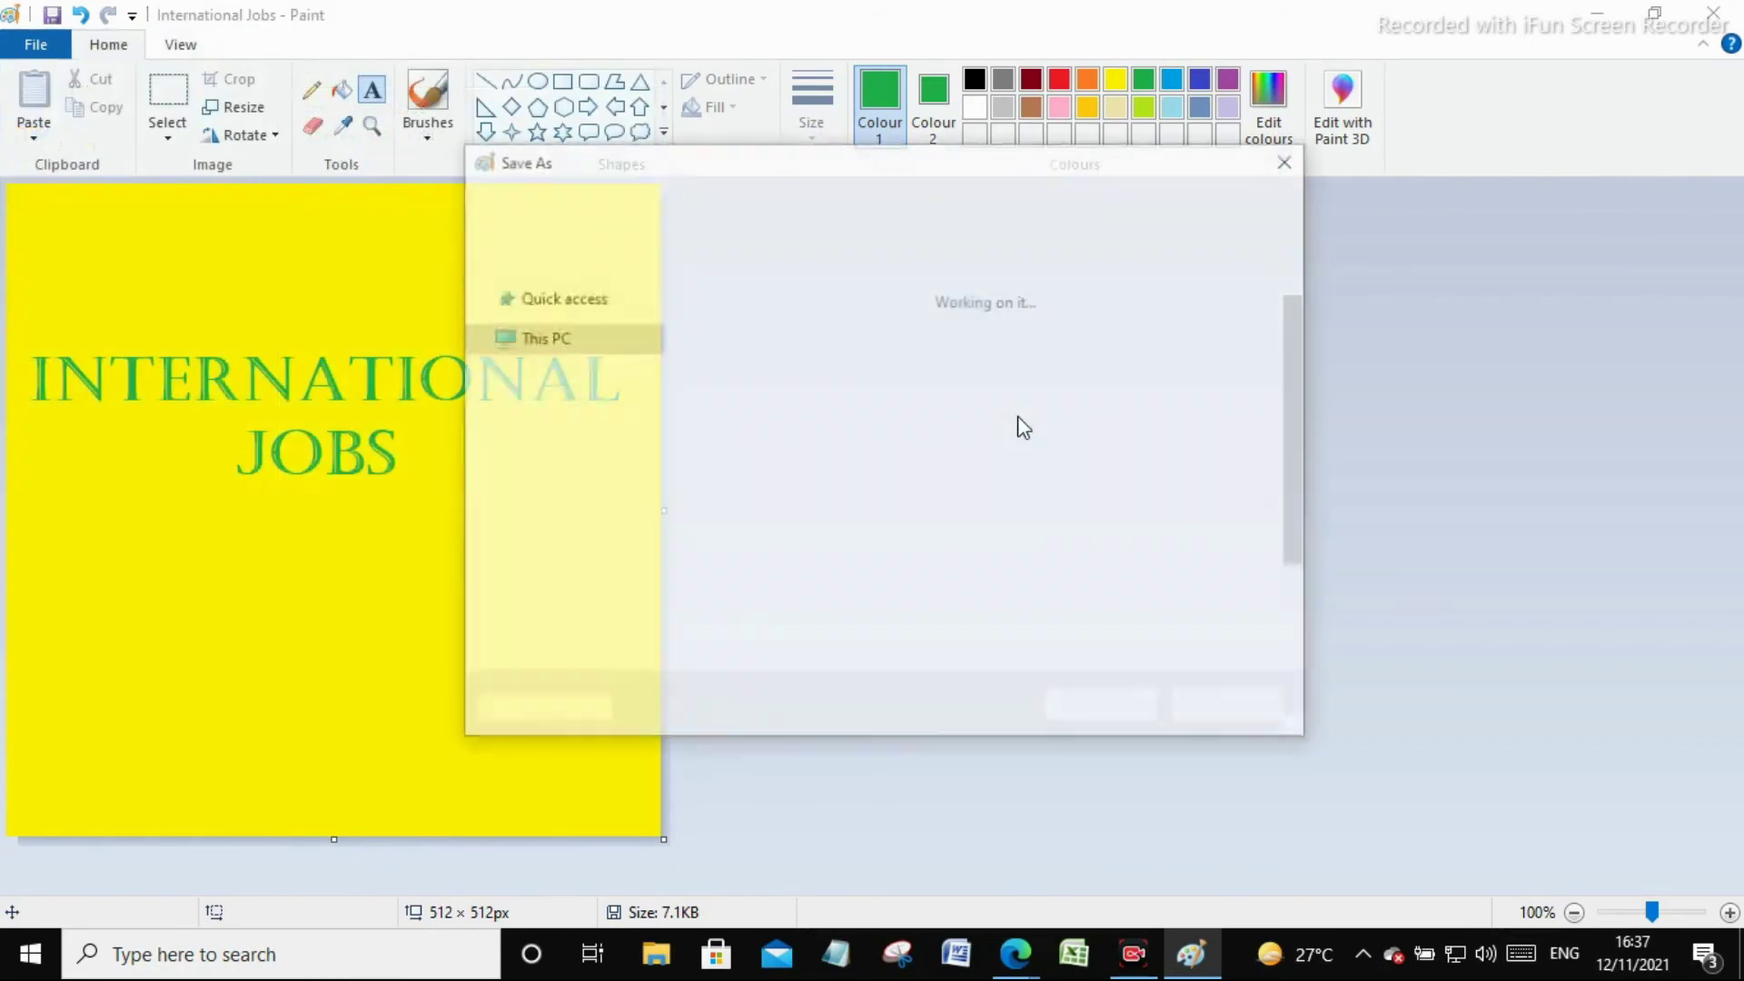
pyautogui.click(907, 619)
pyautogui.write('1')
pyautogui.click(1087, 709)
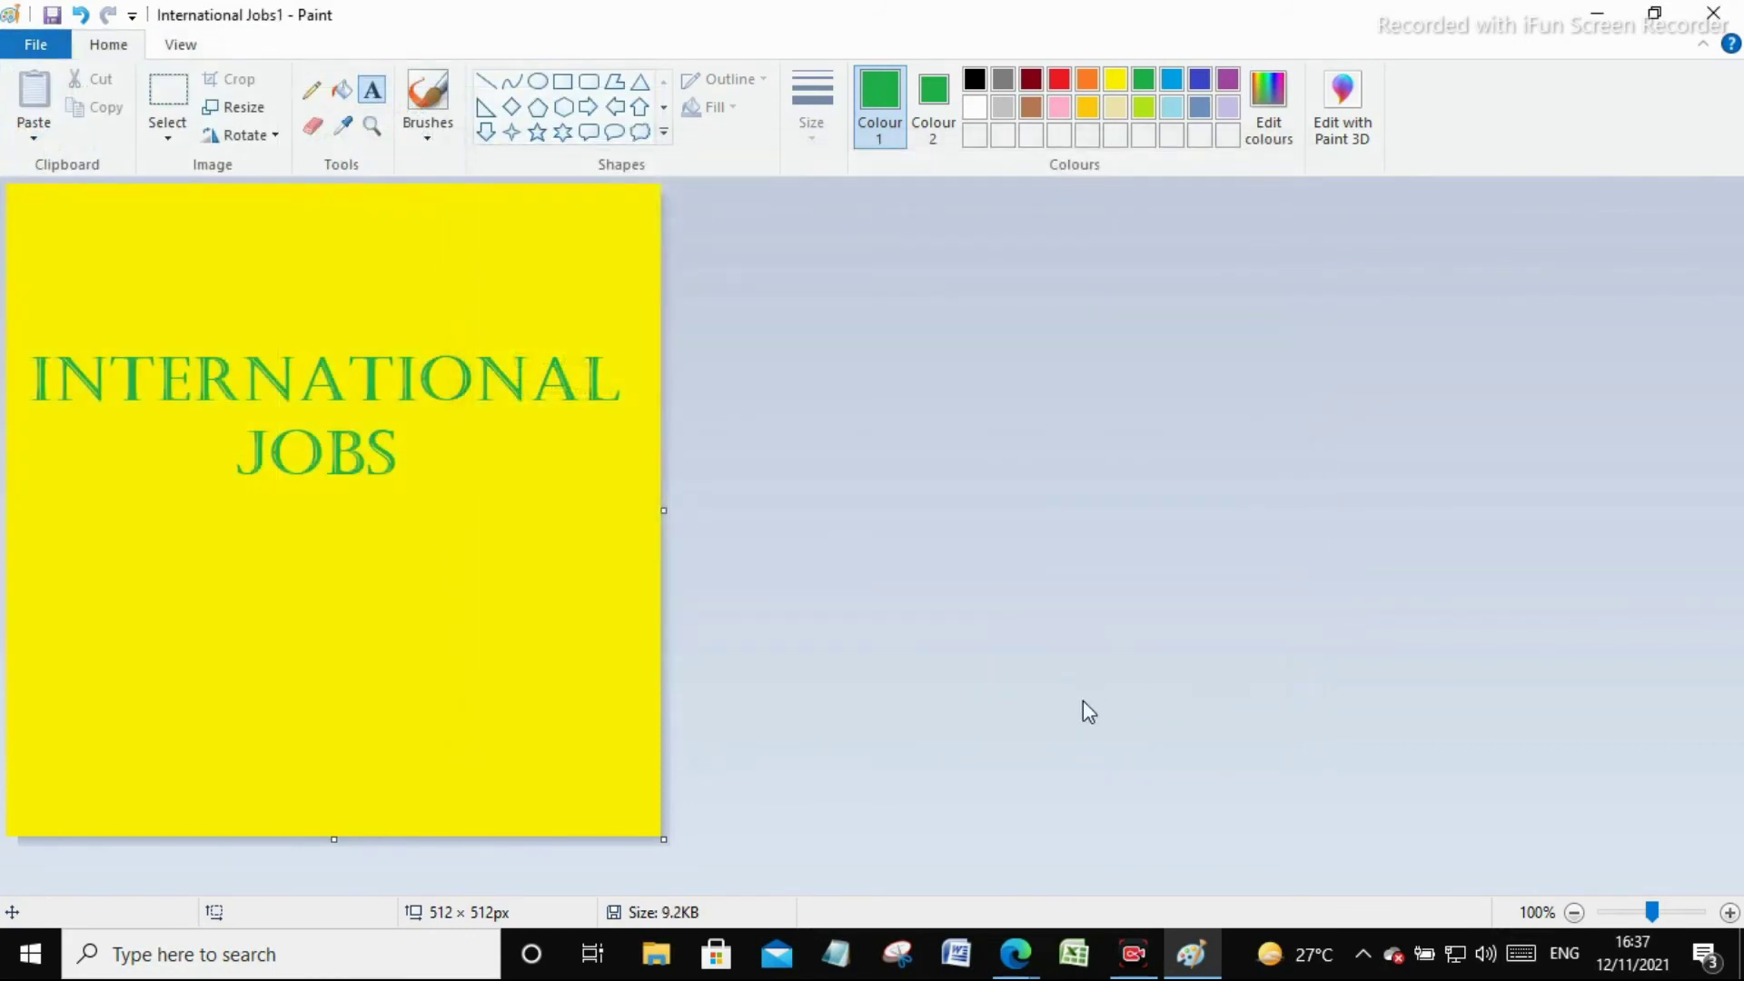
# Upload the dark red International Jobs image from Pictures > blog as the square logo
pyautogui.click(1599, 4)
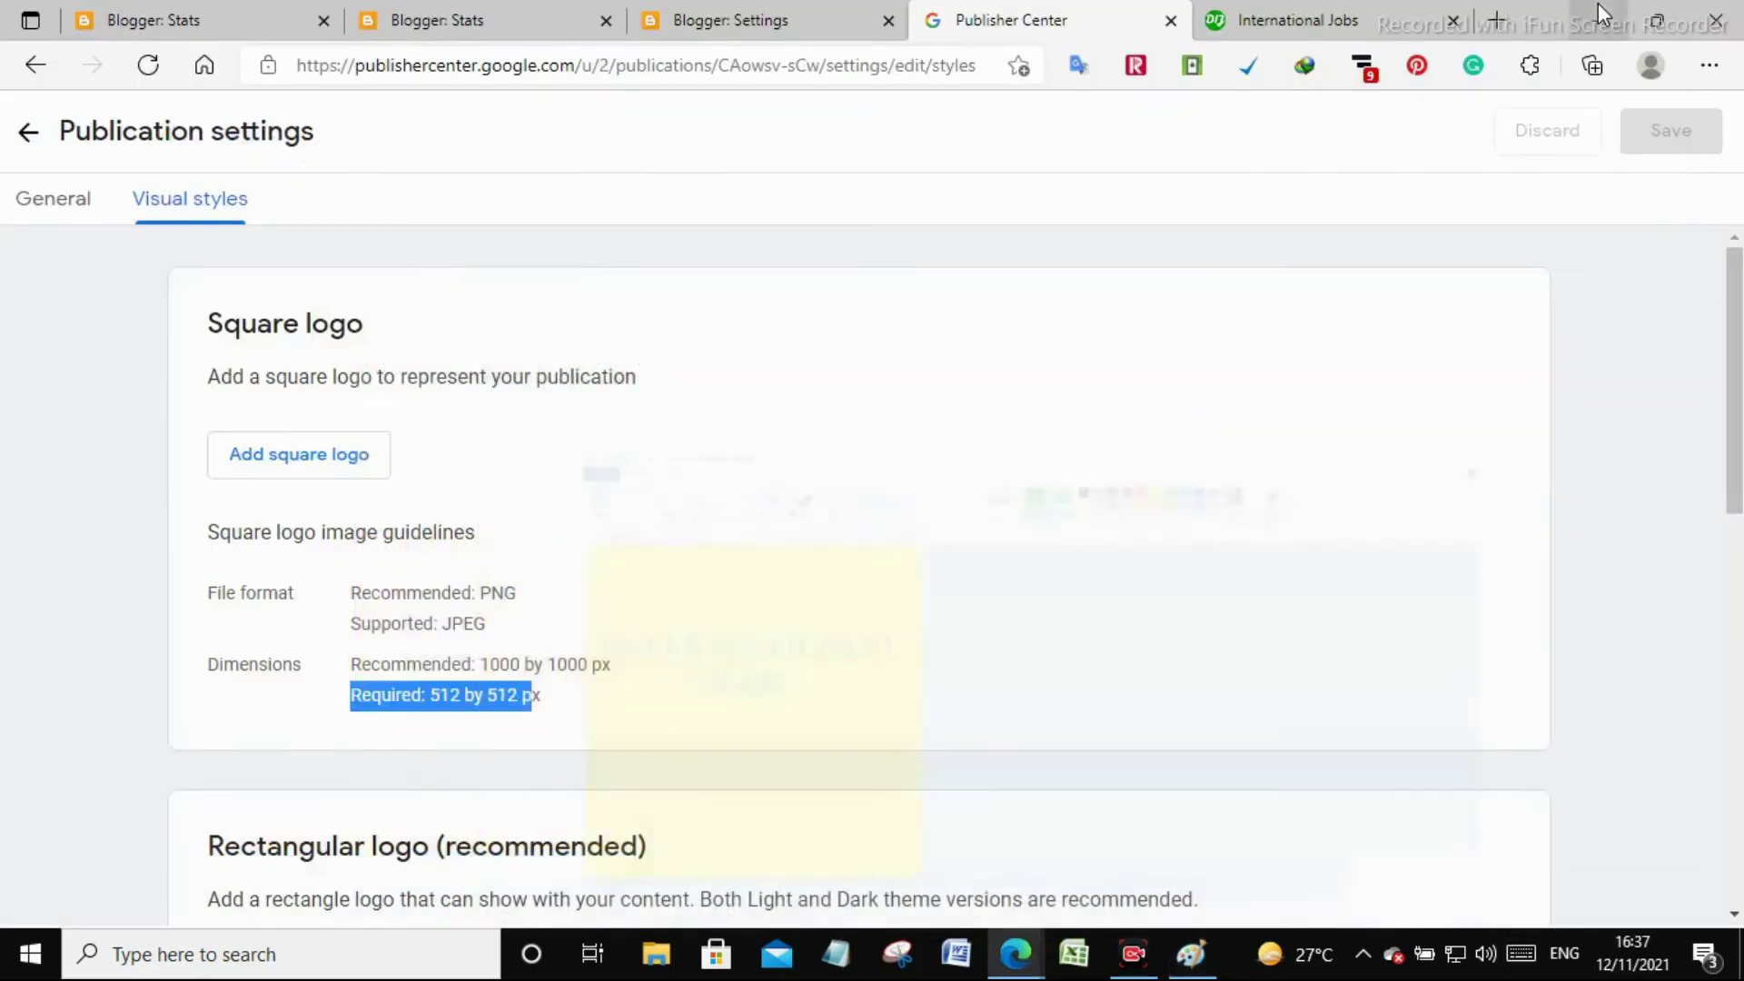
pyautogui.scroll(-1, 375, 586)
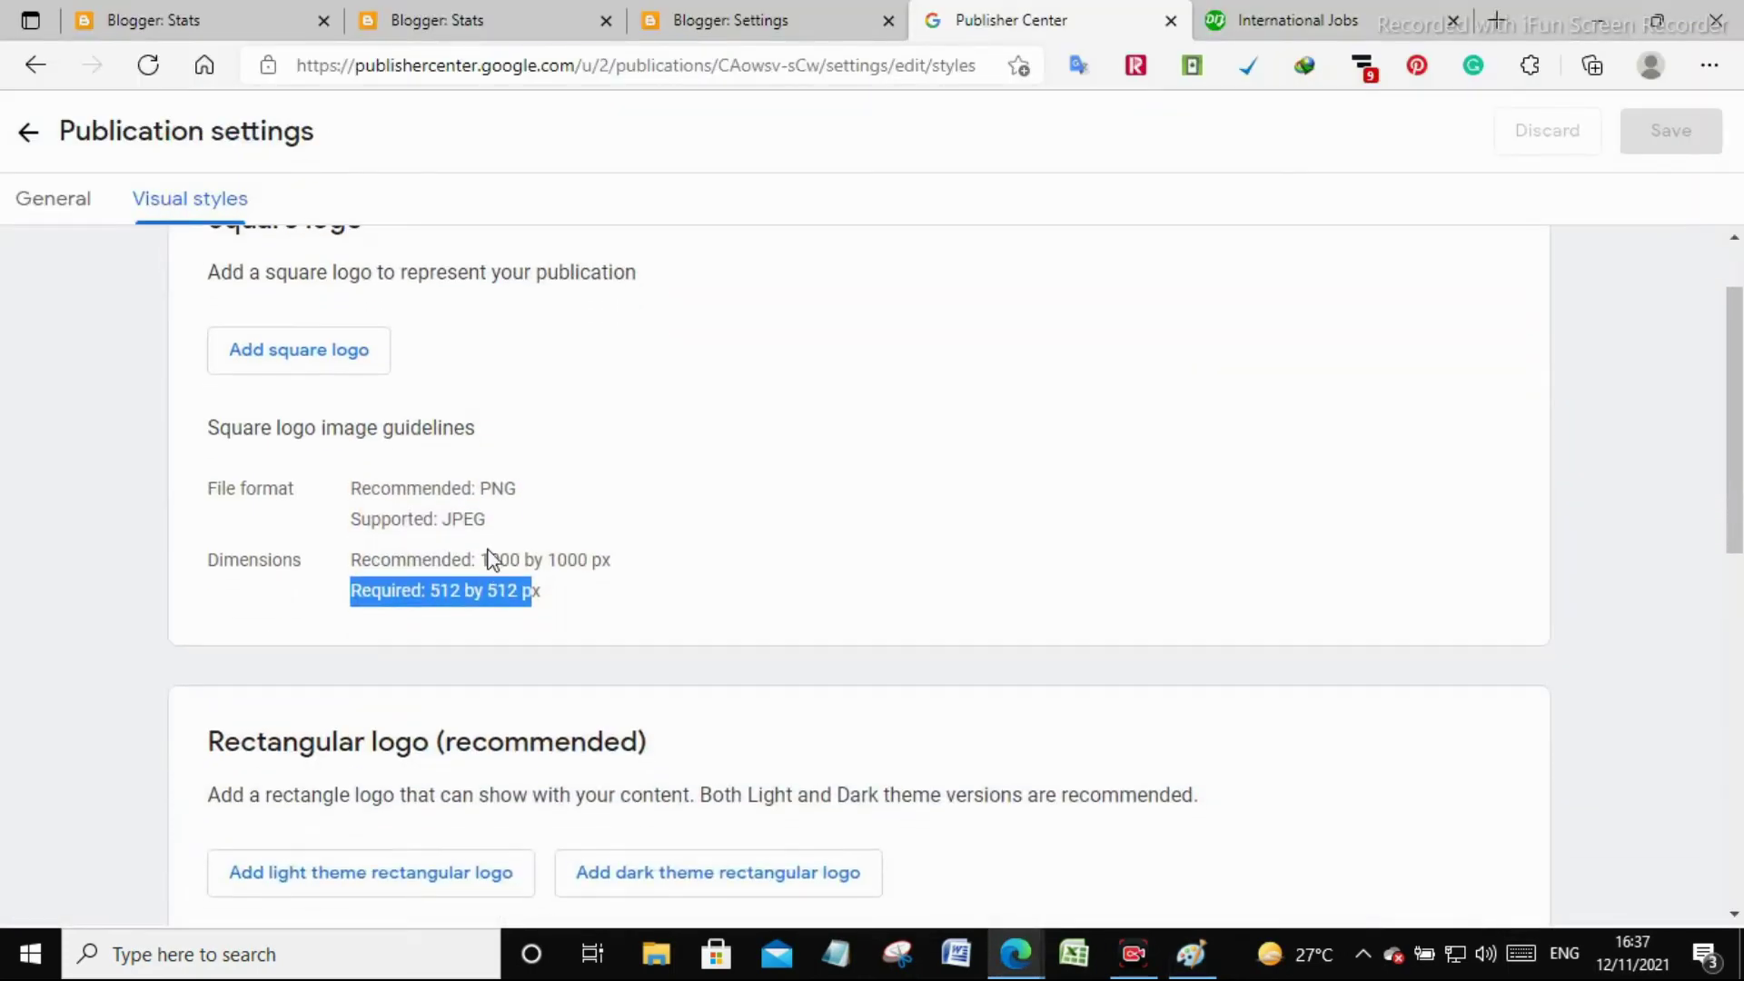
pyautogui.click(292, 346)
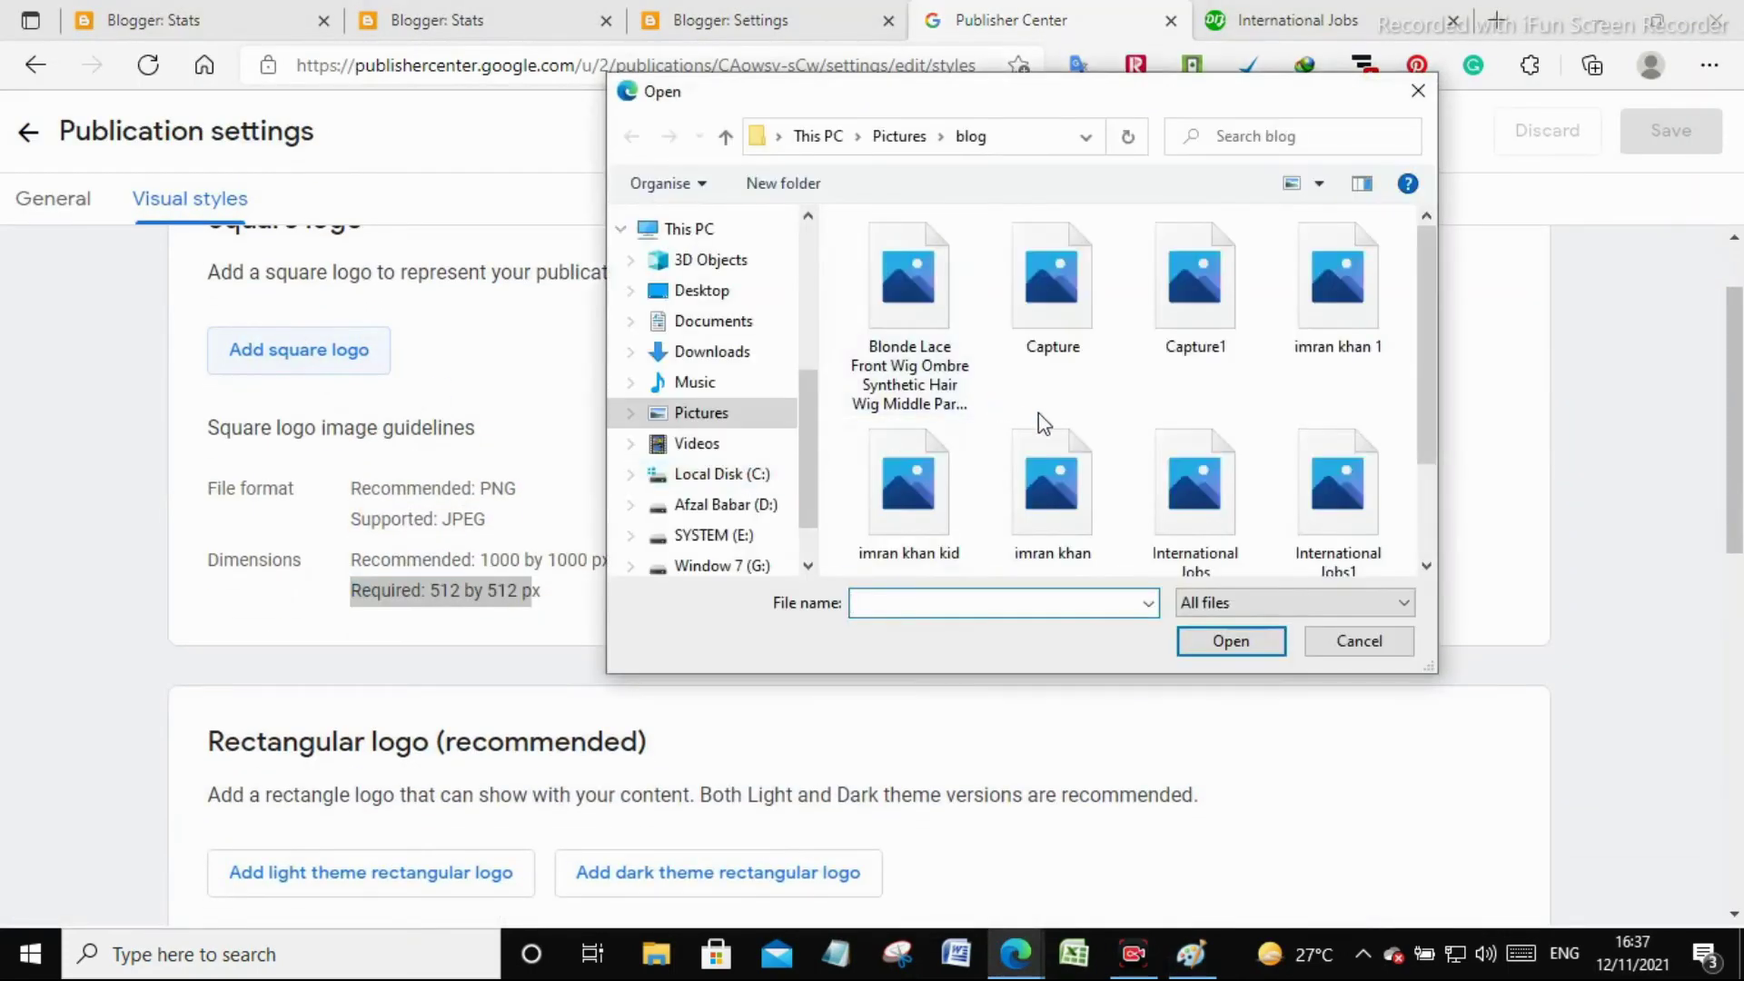
pyautogui.click(1093, 478)
pyautogui.click(1229, 541)
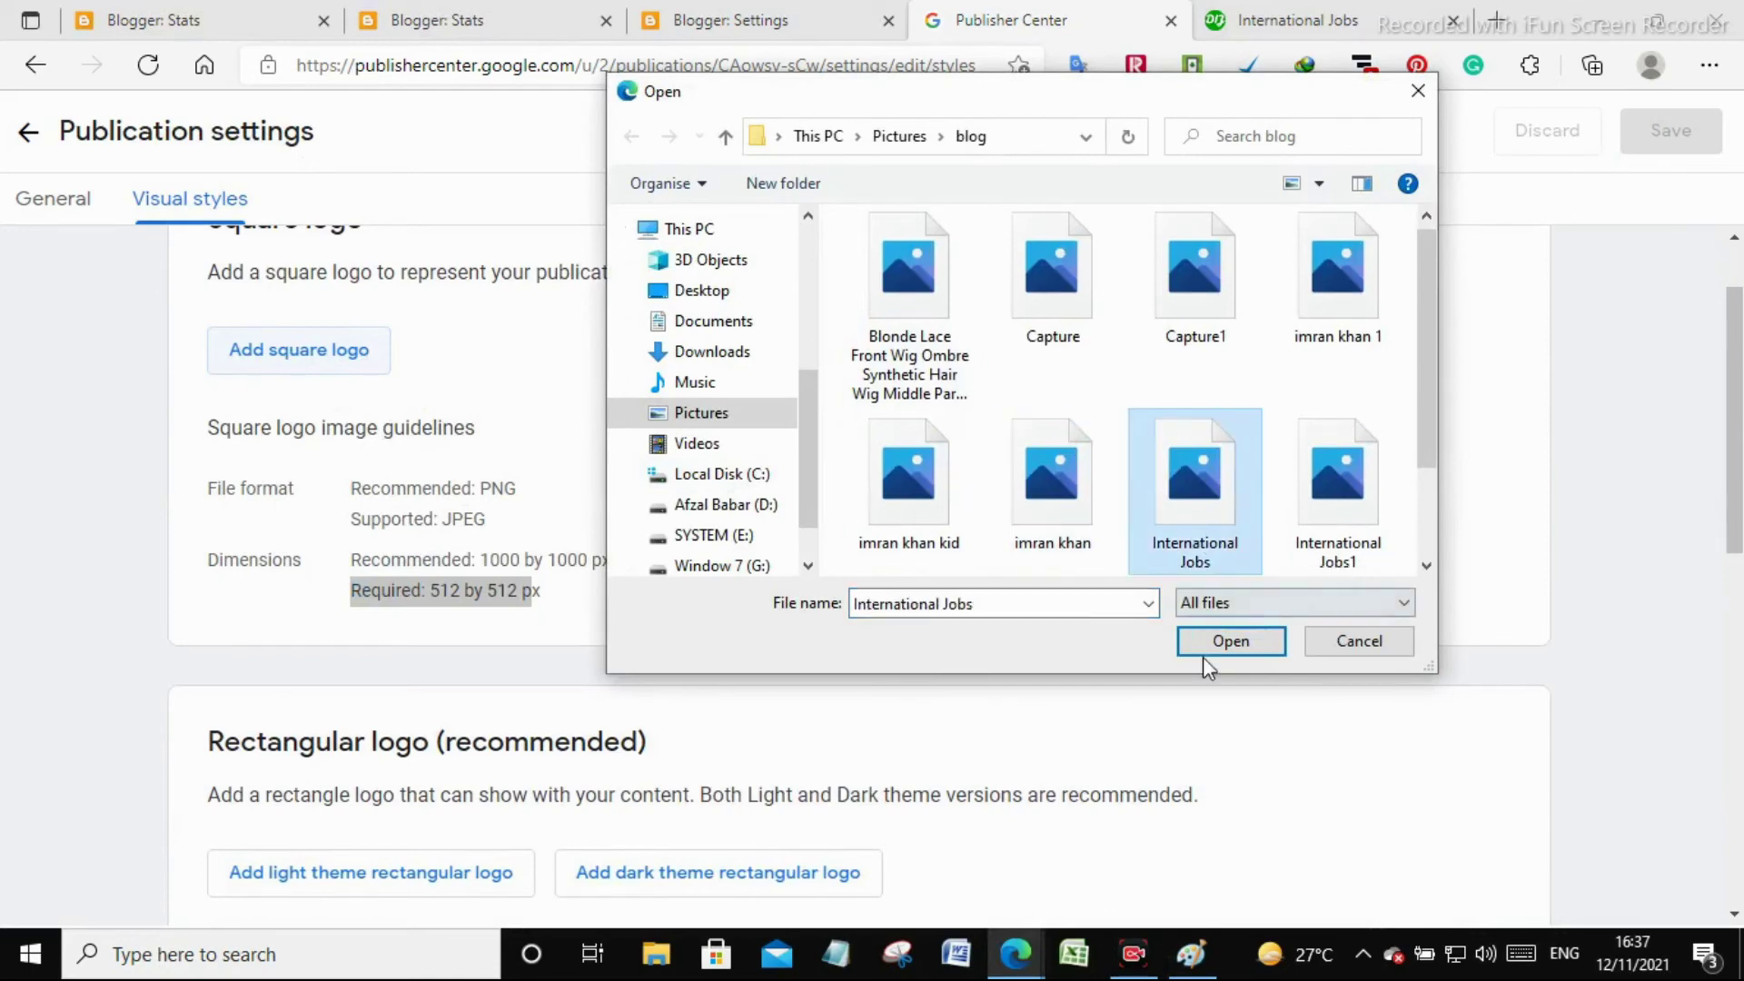
pyautogui.click(1201, 643)
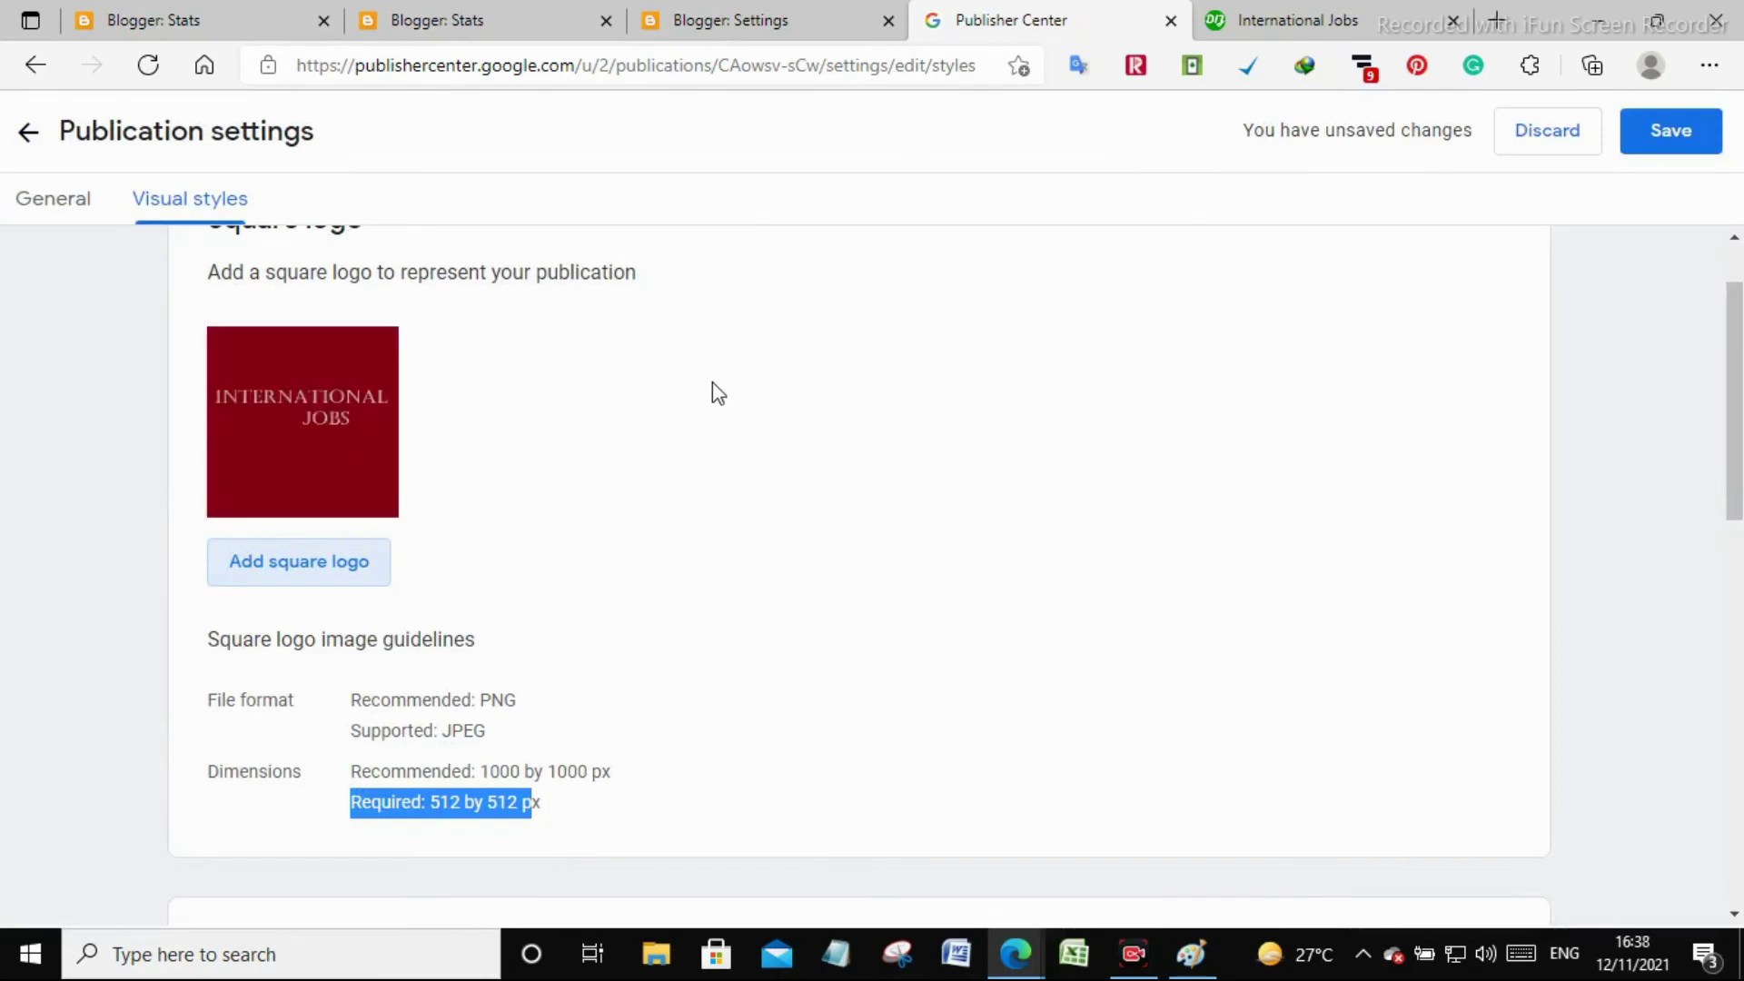
pyautogui.scroll(-5, 712, 390)
# Set the dark red International Jobs image as the light-theme rectangular logo
pyautogui.click(350, 677)
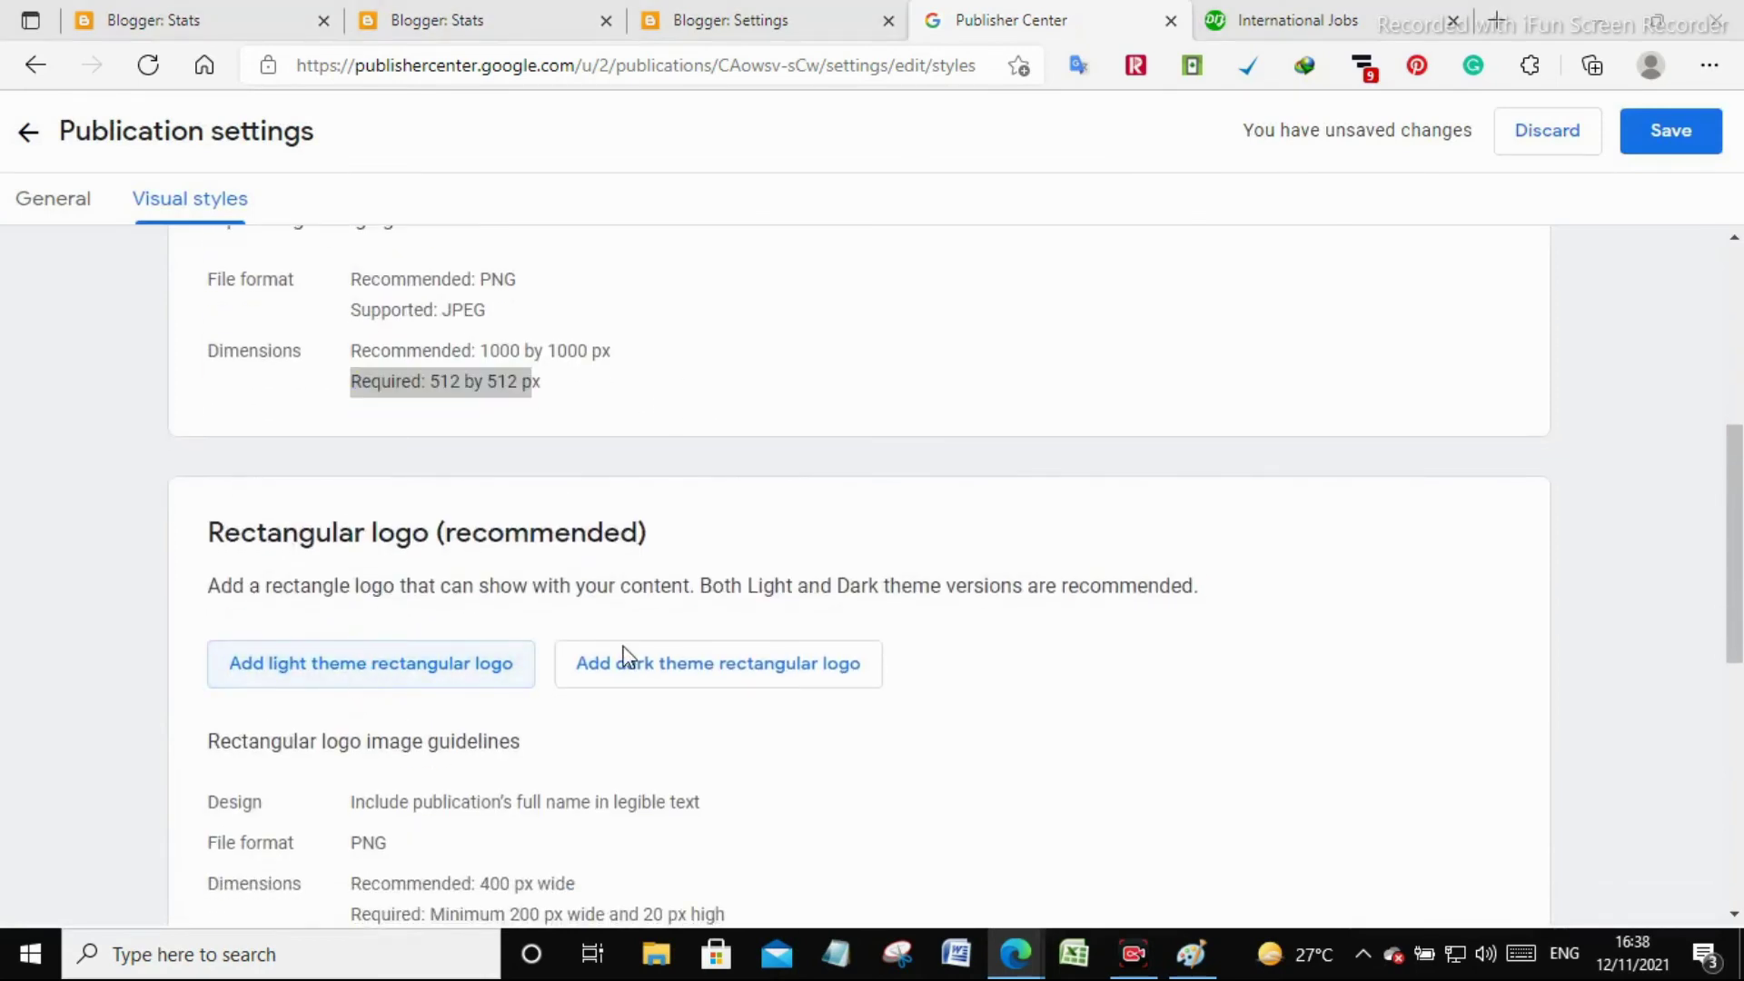
pyautogui.click(1342, 477)
pyautogui.click(1231, 570)
pyautogui.click(1185, 647)
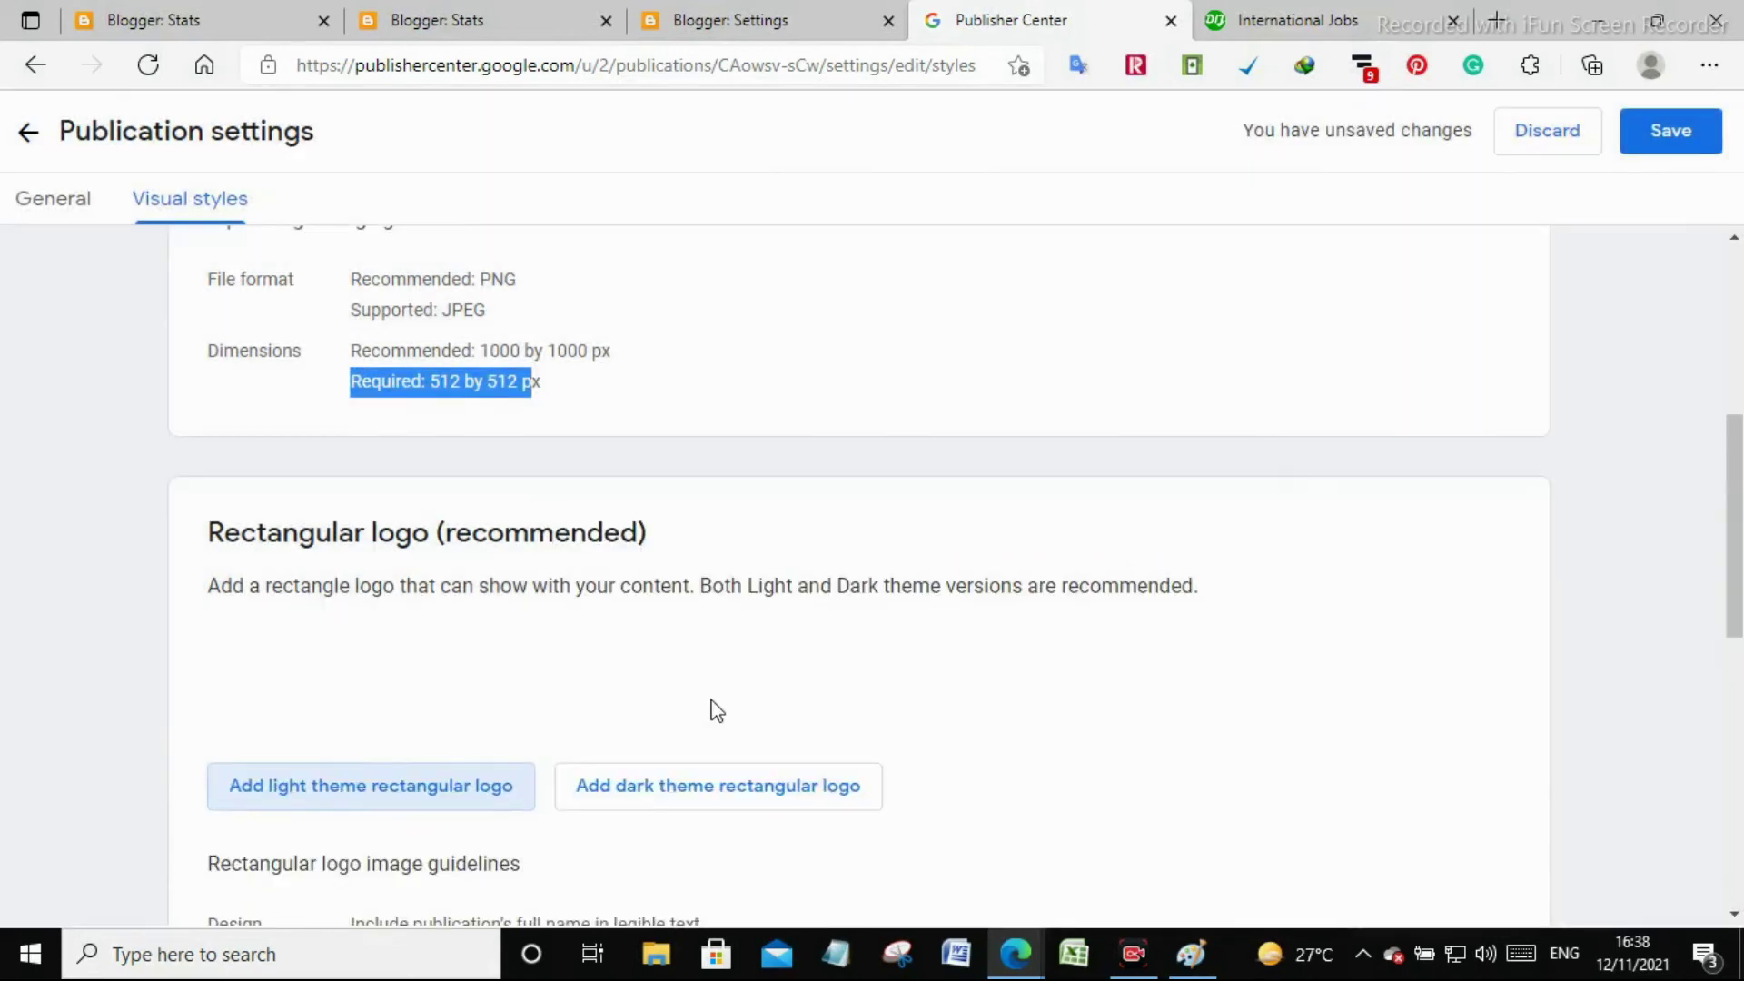
# Set the yellow International Jobs1 image as the dark-theme rectangular logo
pyautogui.click(701, 808)
pyautogui.click(1155, 499)
pyautogui.click(1286, 501)
pyautogui.click(1255, 643)
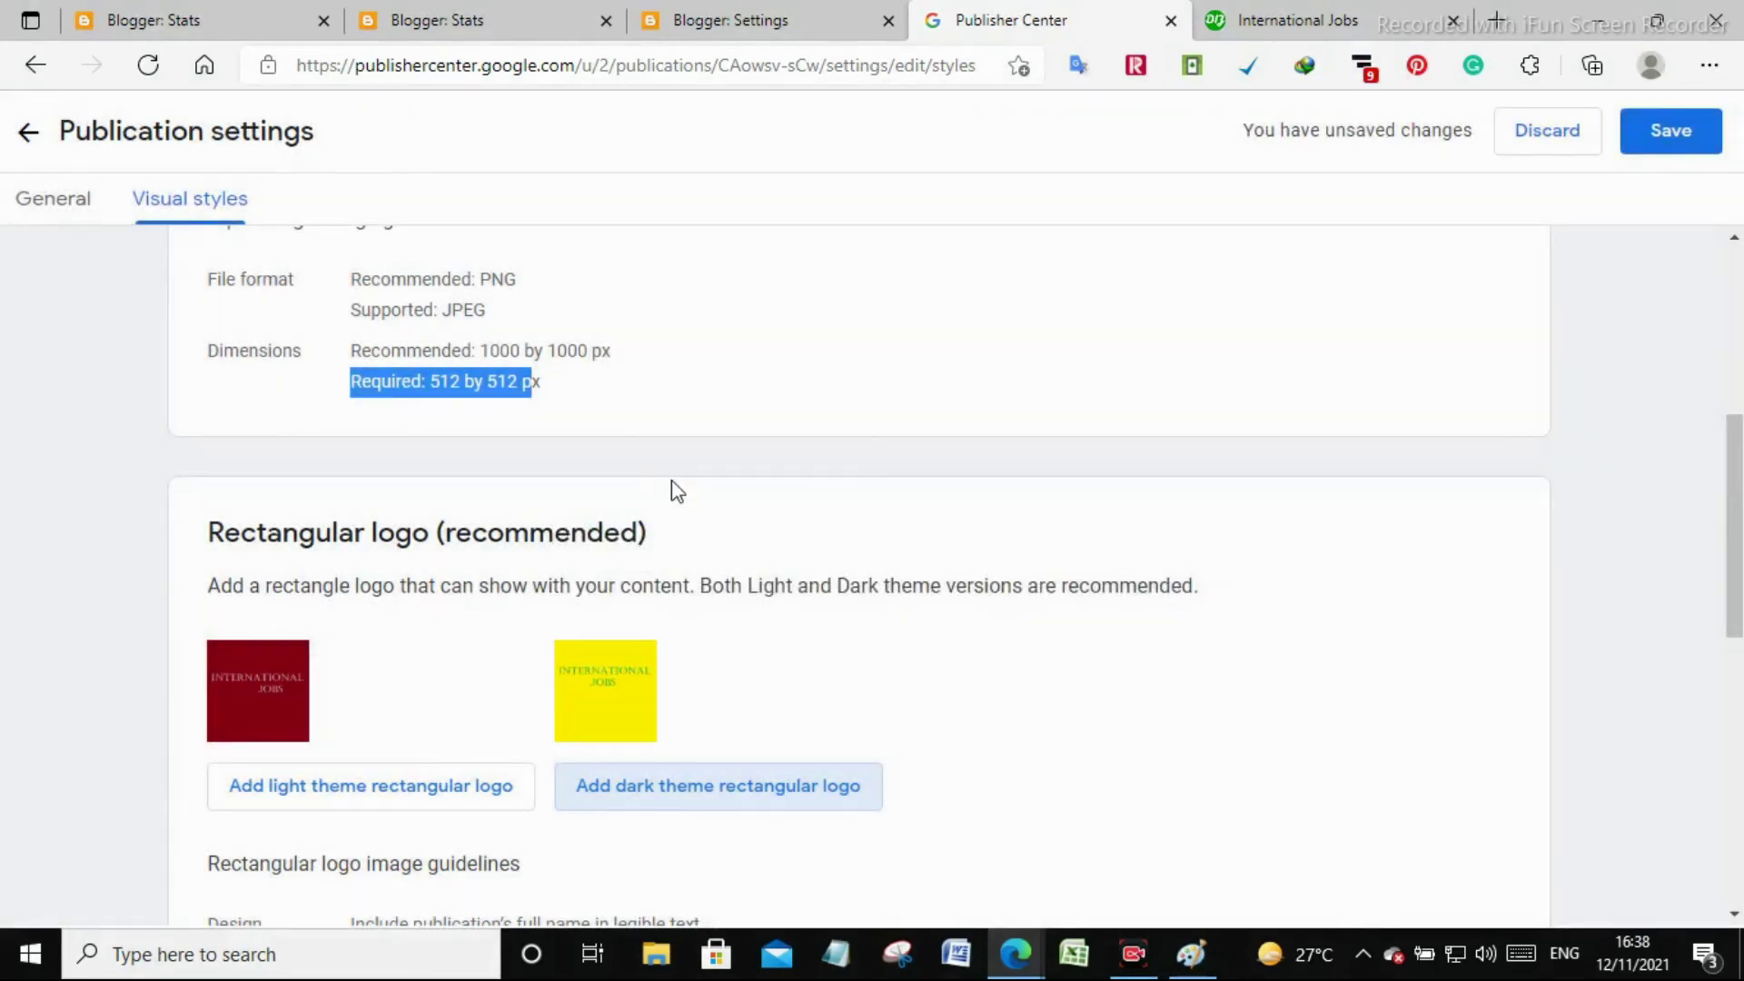
# Save the publication settings with the new logos
pyautogui.click(1081, 681)
pyautogui.scroll(-9, 1086, 681)
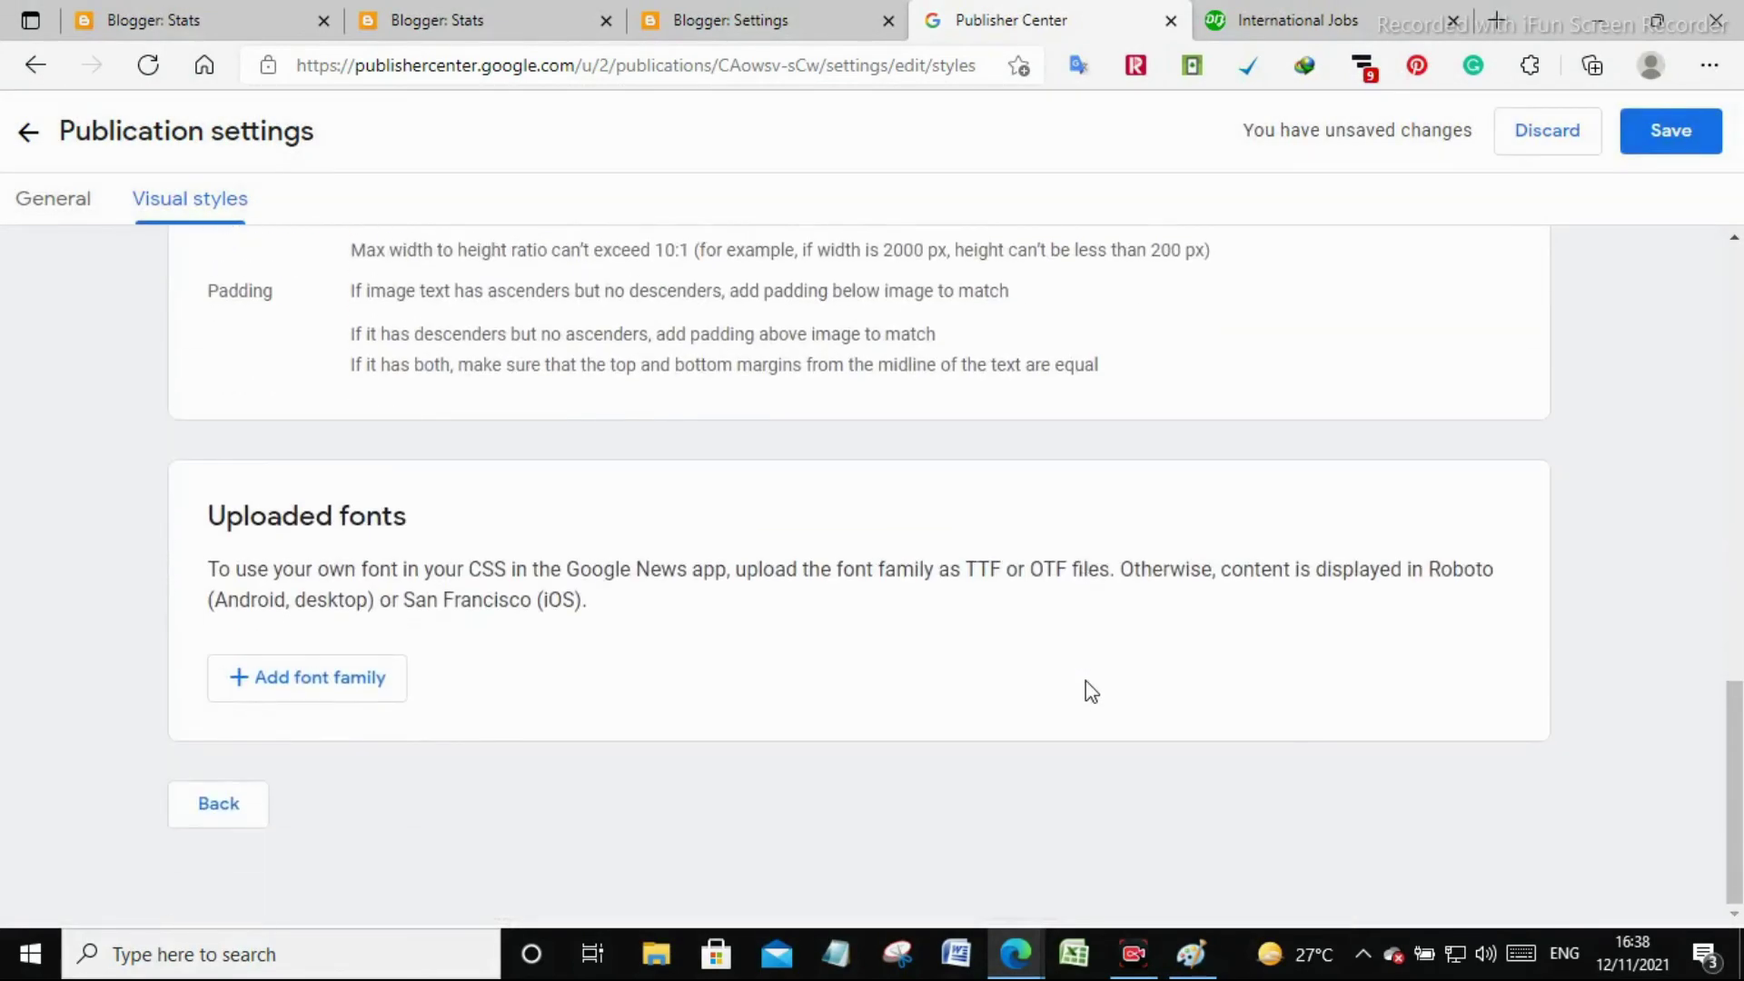
pyautogui.scroll(2, 1085, 681)
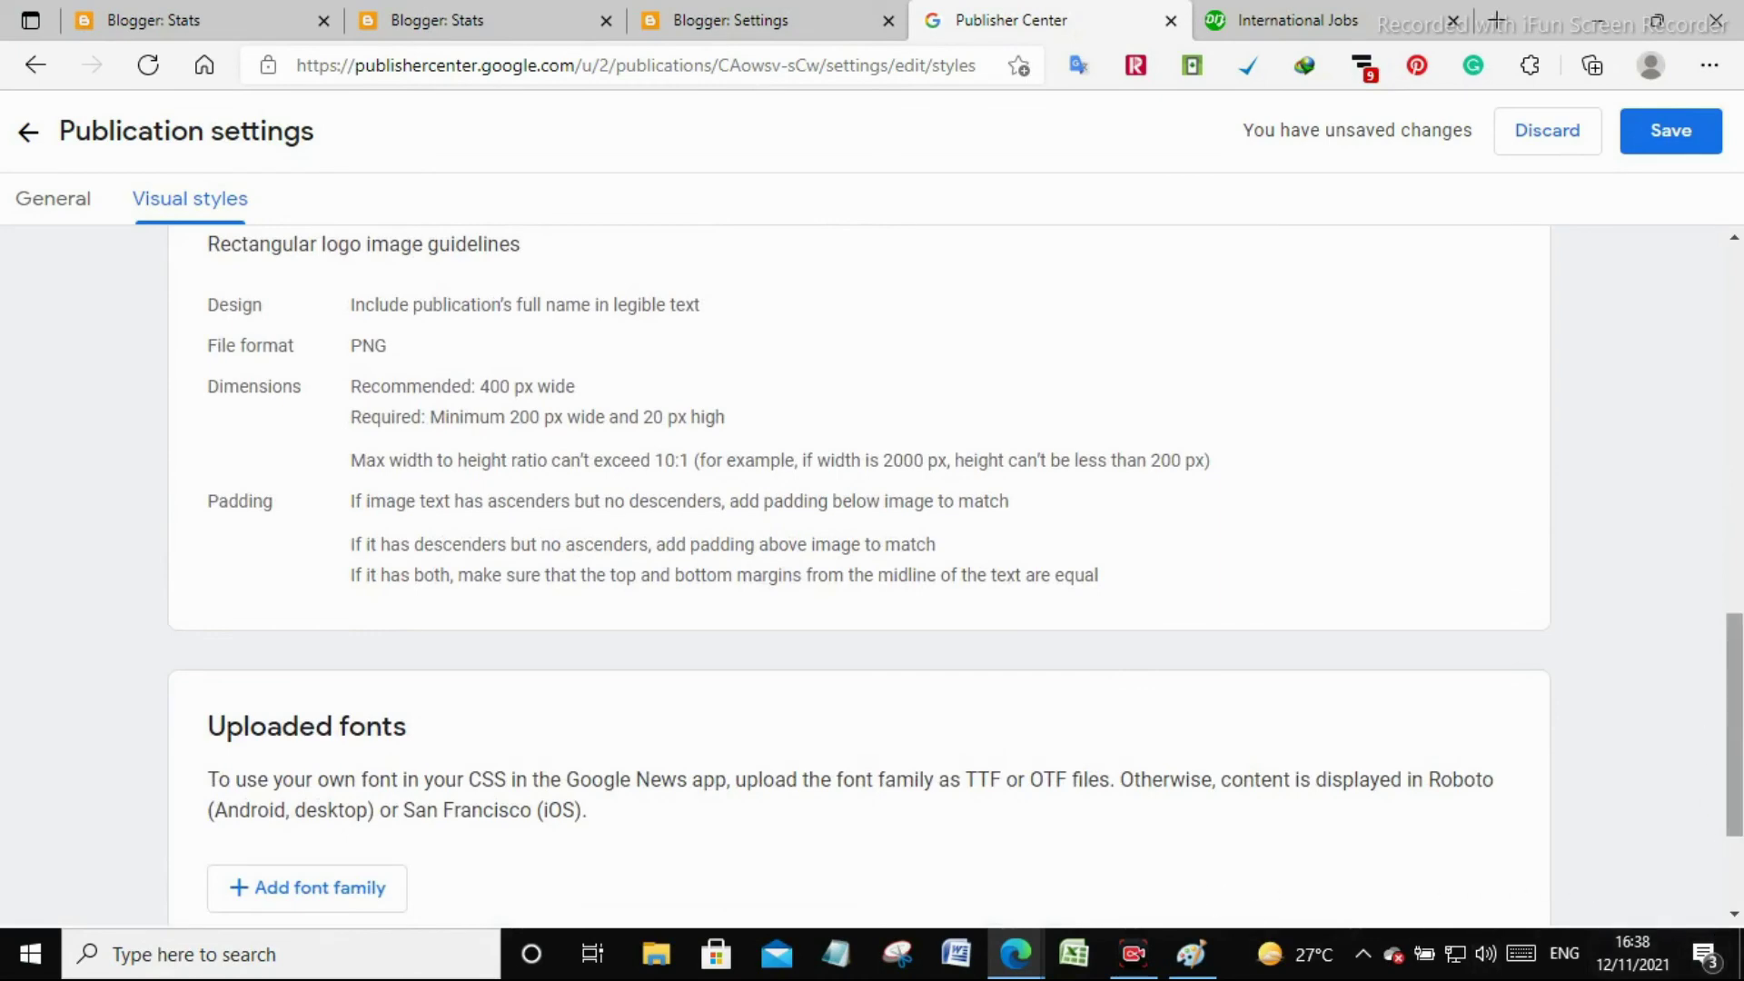
pyautogui.scroll(-3, 1696, 817)
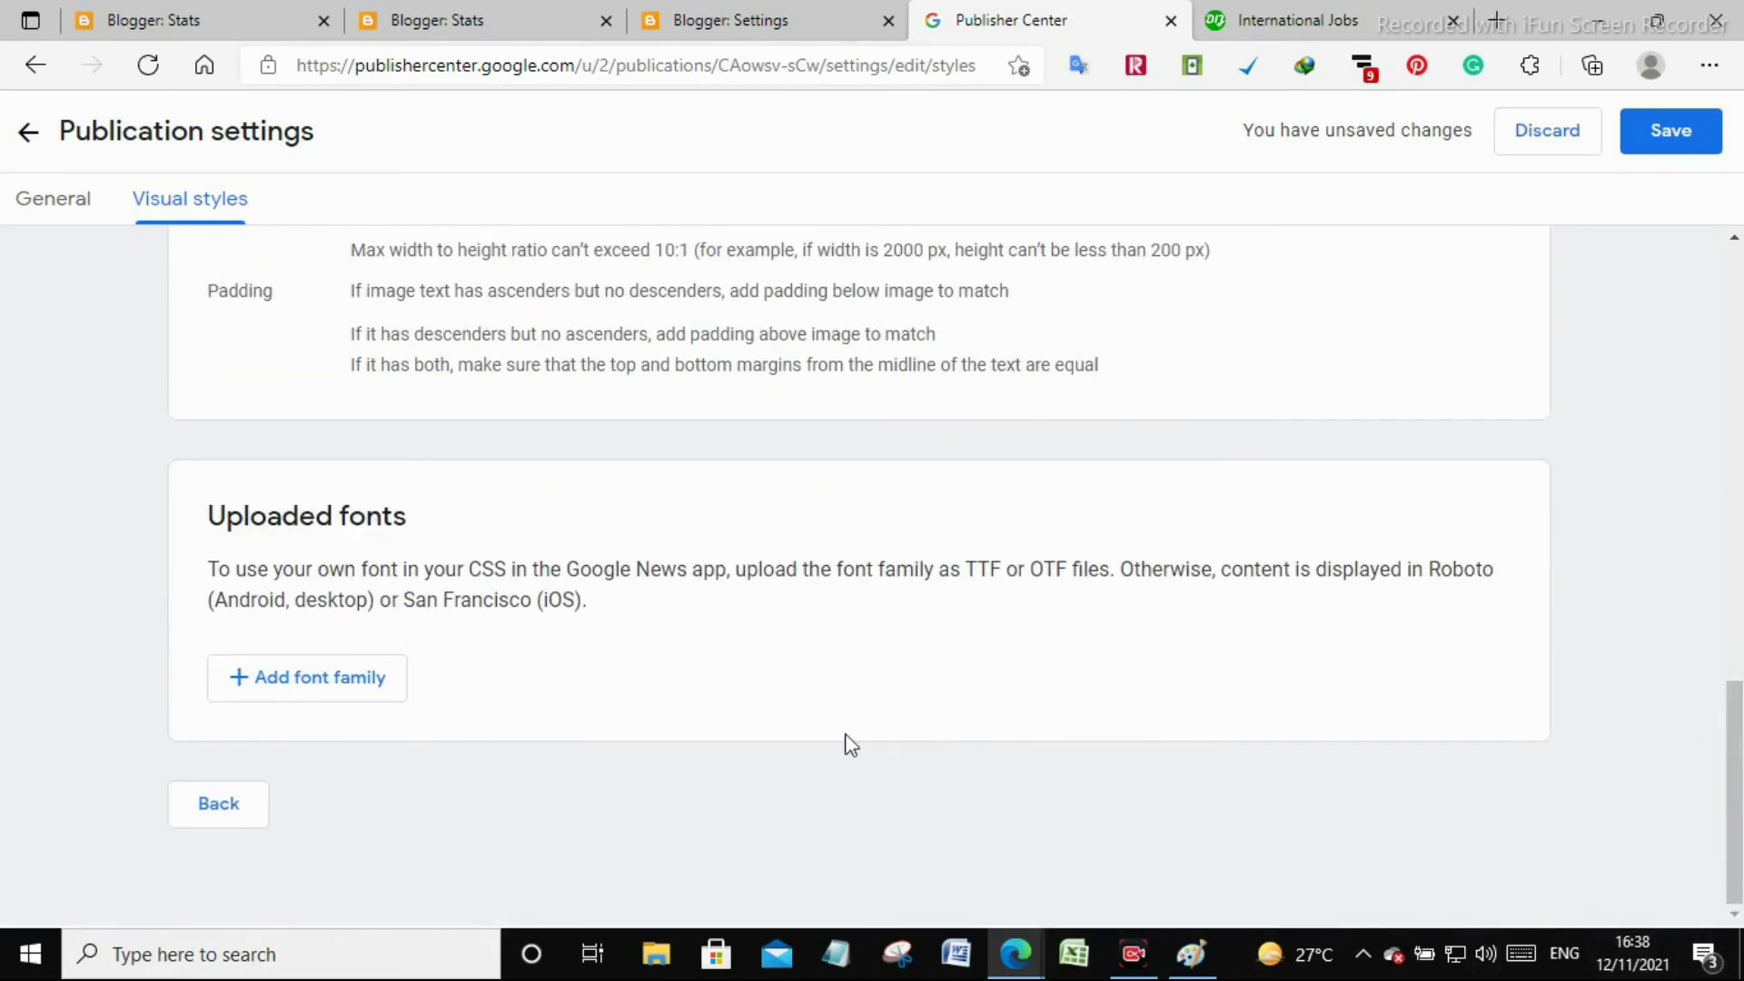
pyautogui.scroll(15, 848, 739)
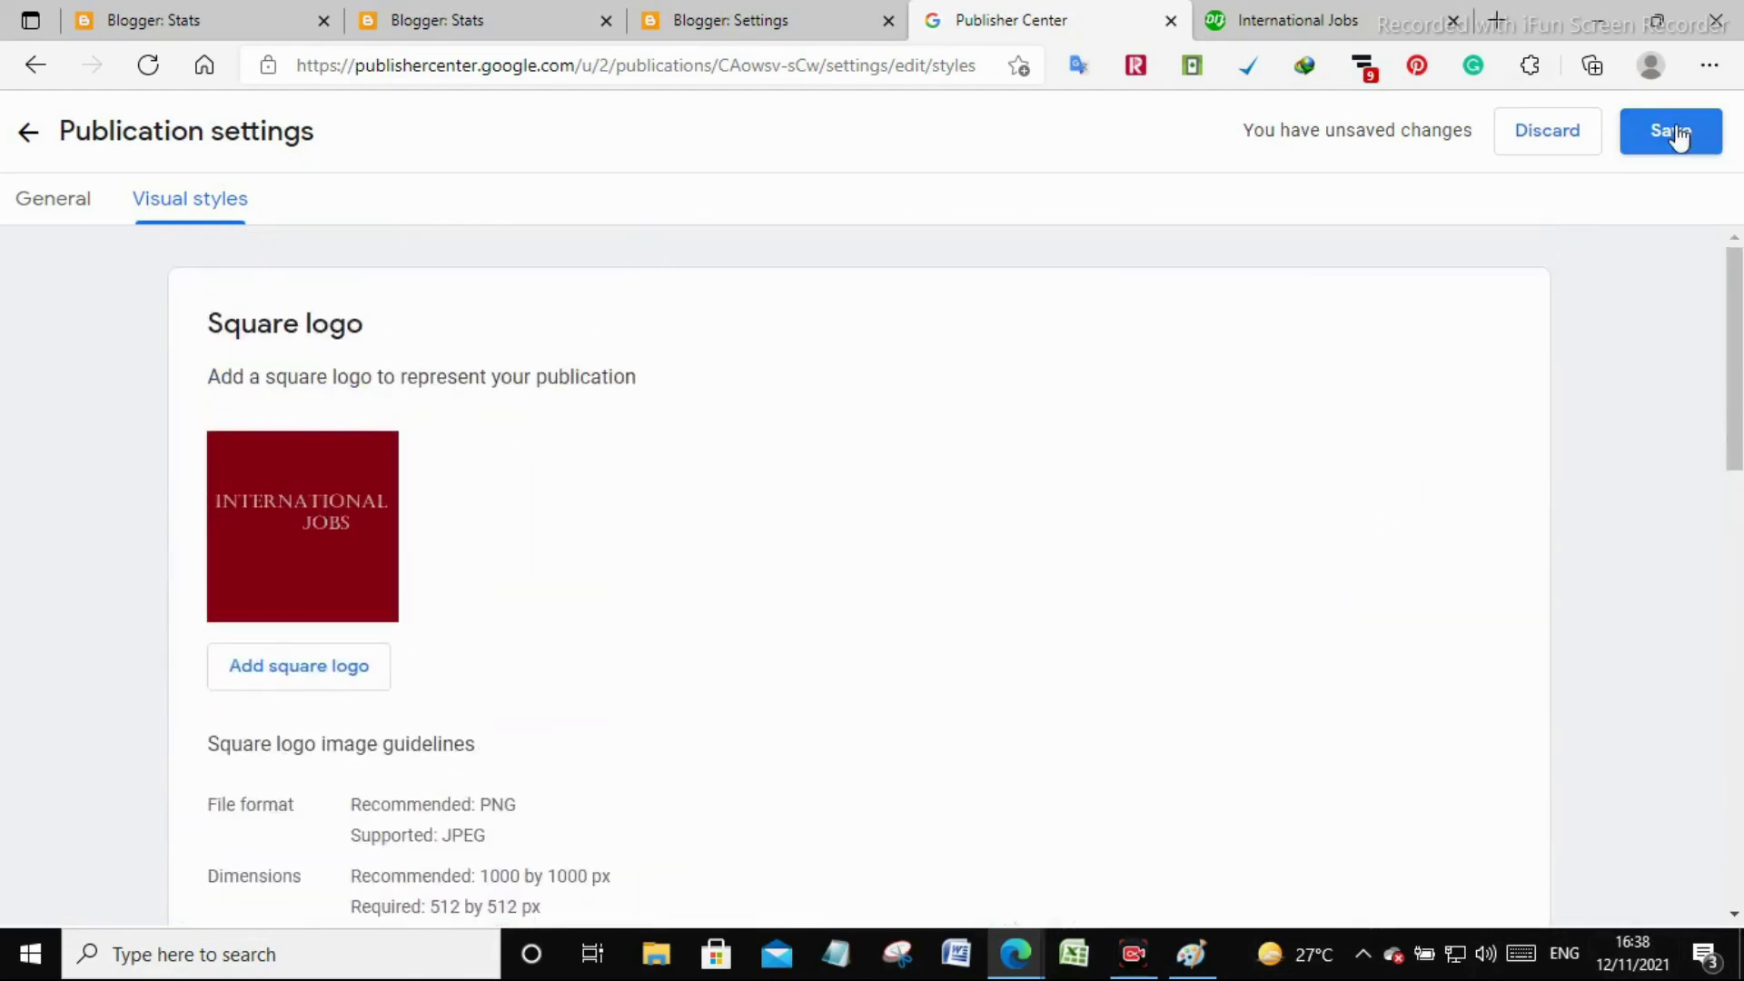
pyautogui.click(1676, 132)
# Set International Jobs.png as the blog's favicon in Blogger settings and save
pyautogui.click(811, 13)
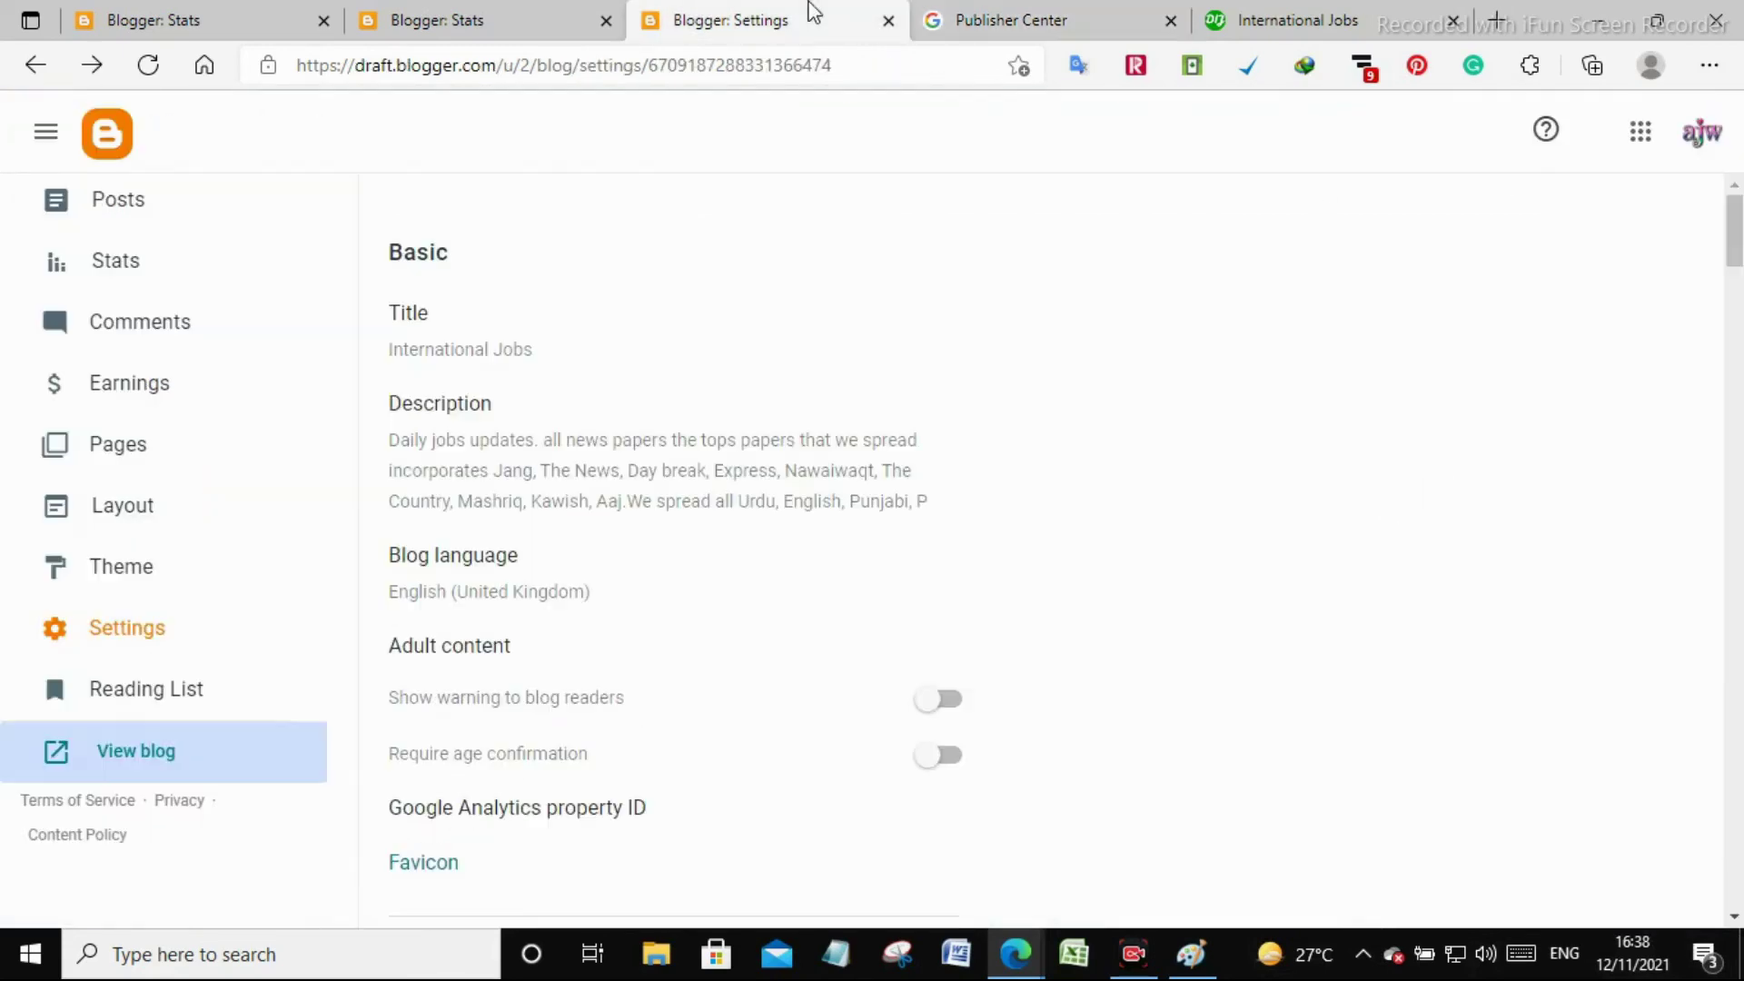
pyautogui.scroll(3, 226, 421)
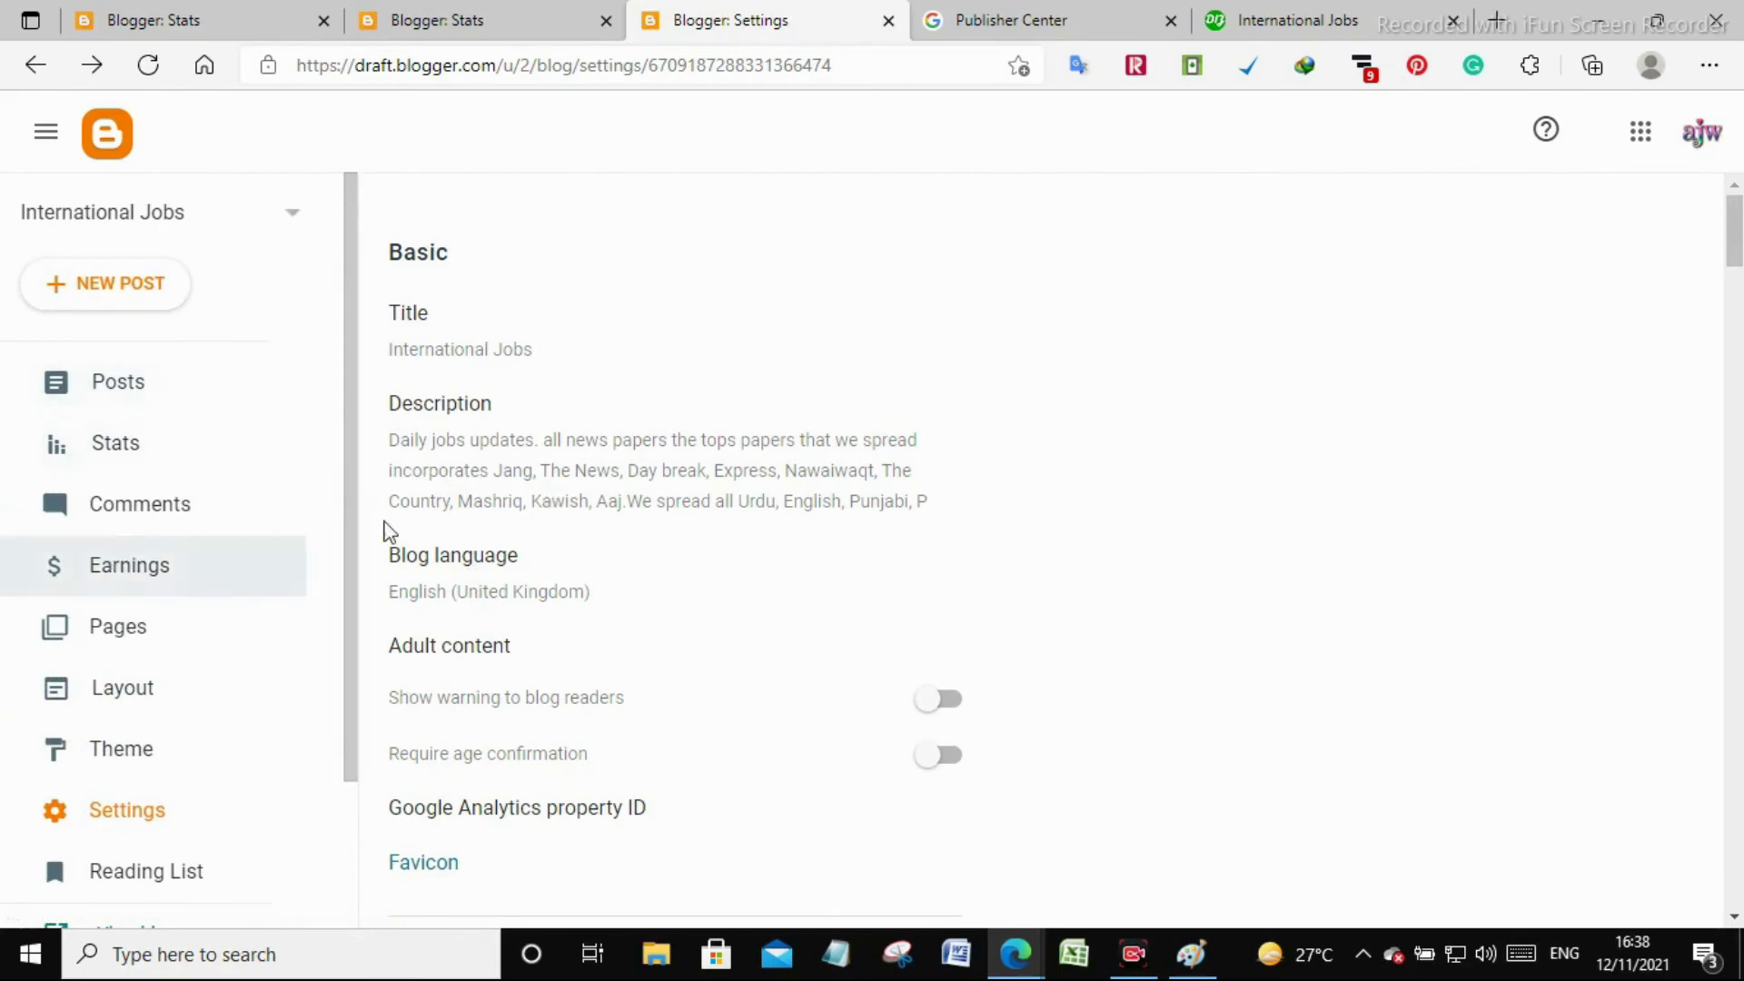
pyautogui.scroll(-3, 429, 740)
pyautogui.click(424, 636)
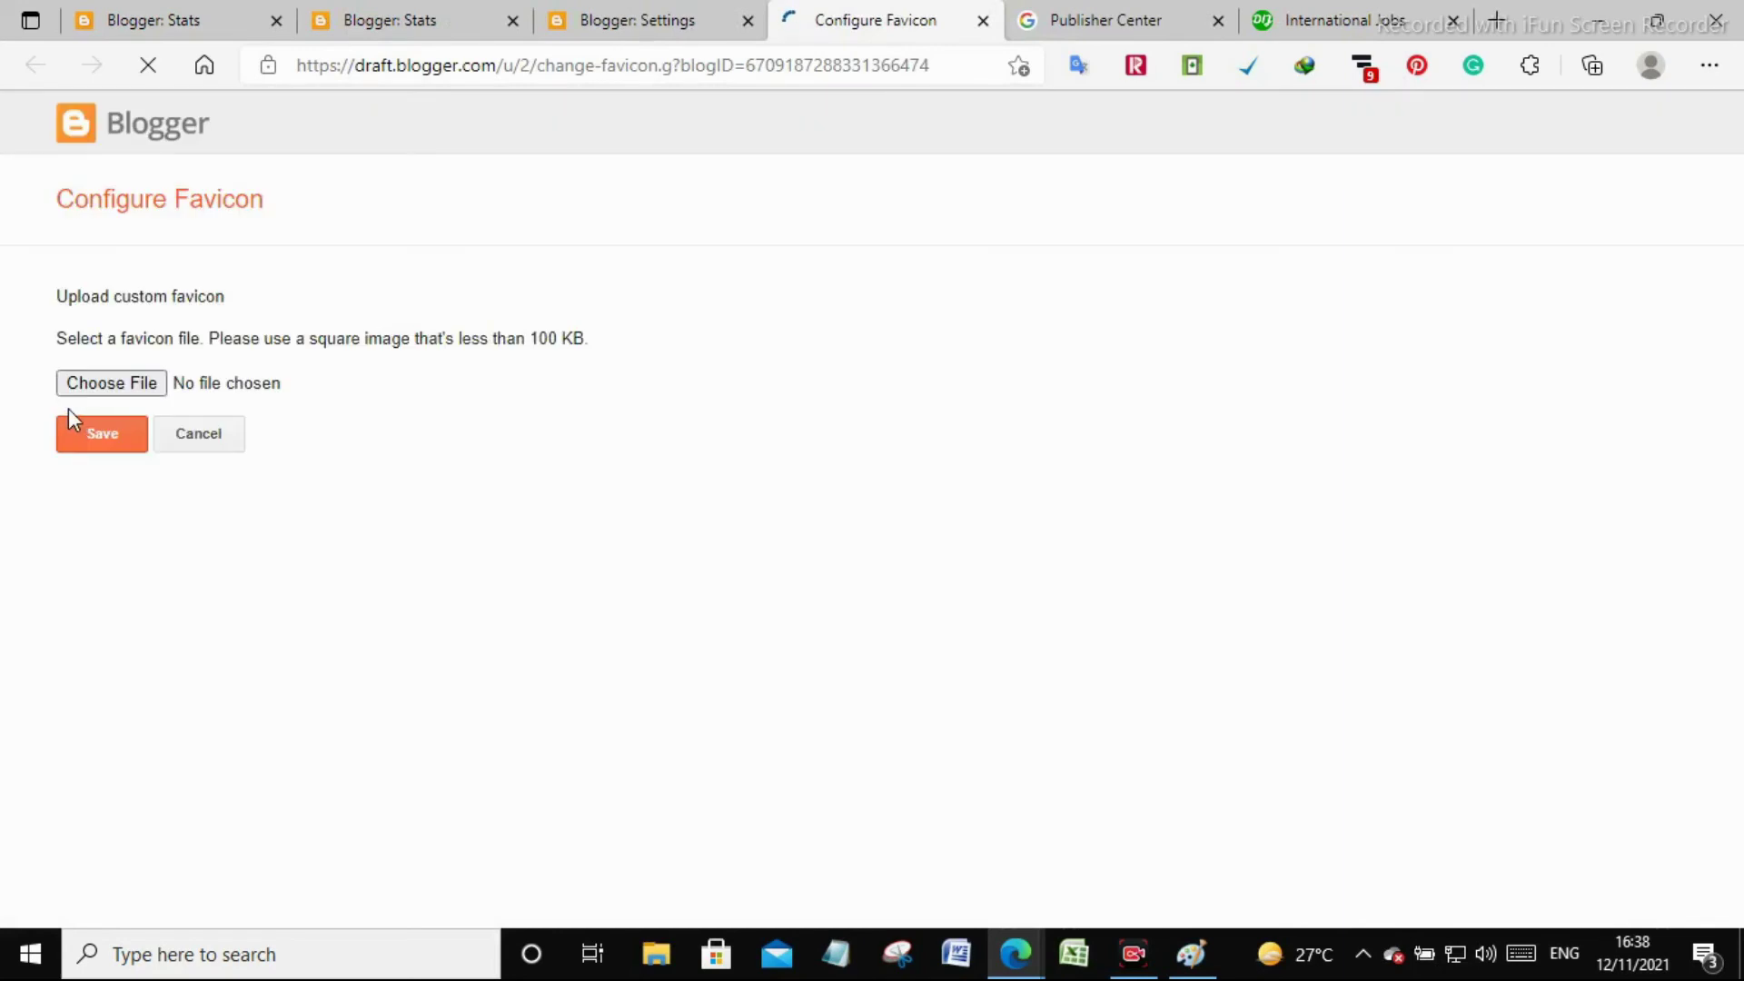
pyautogui.click(87, 385)
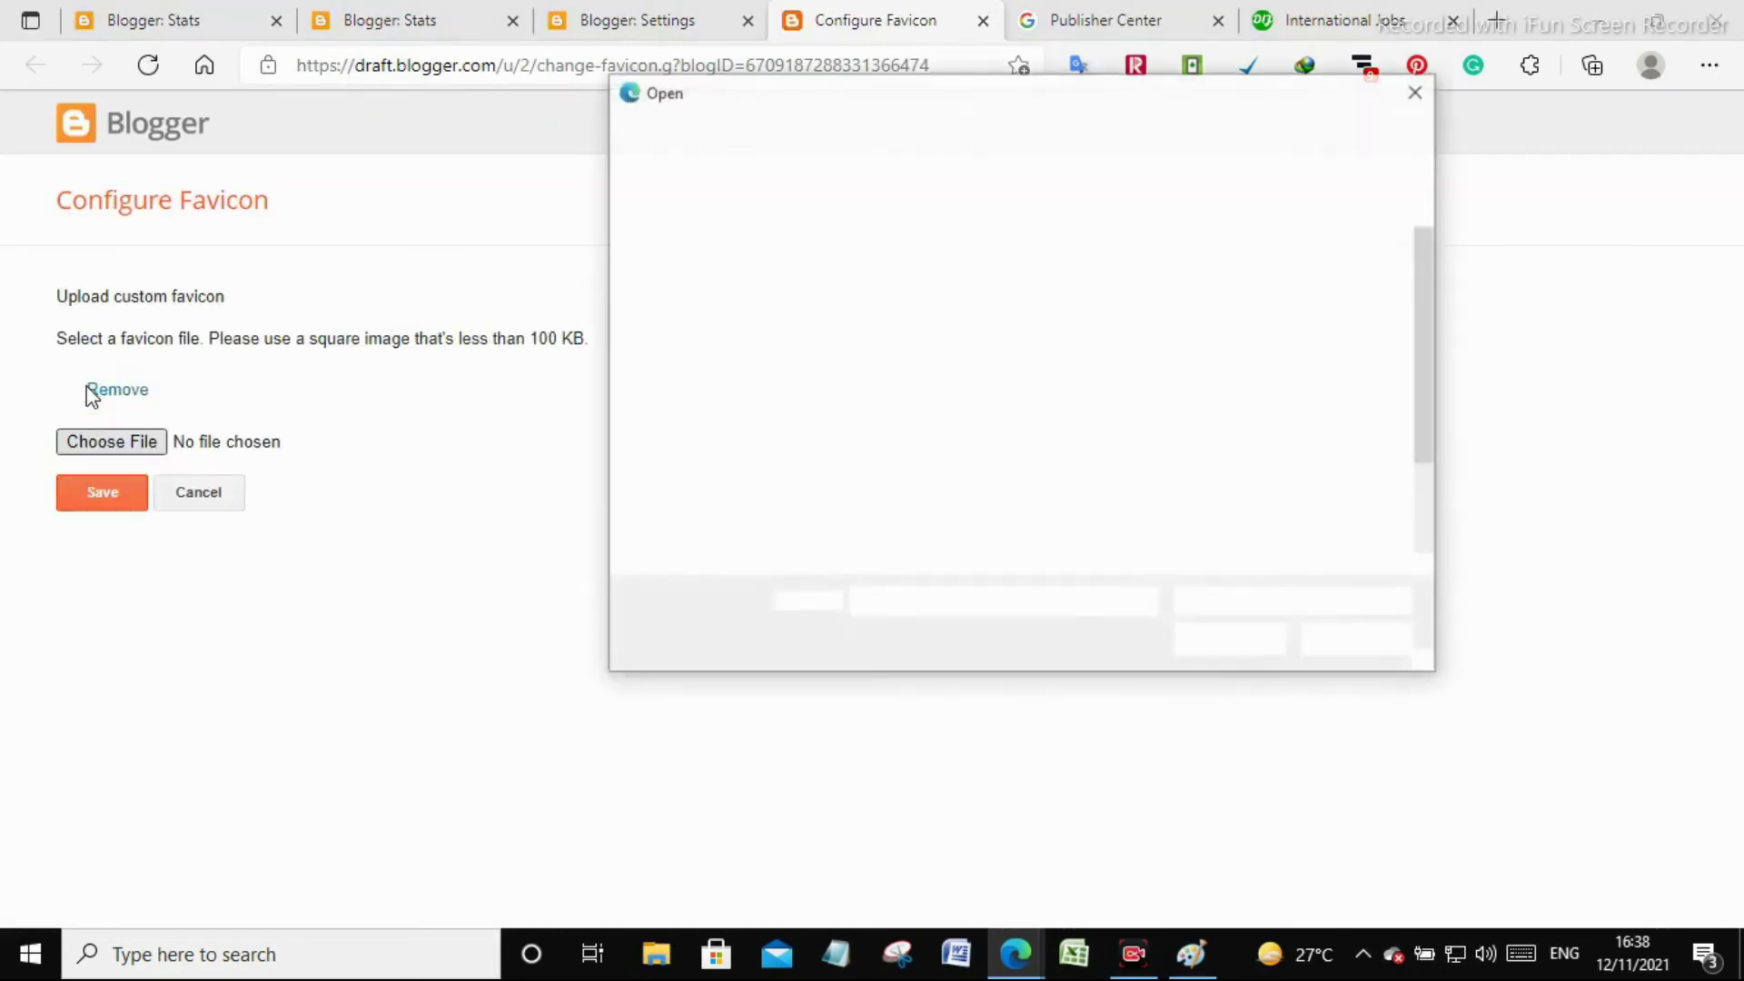
pyautogui.click(1194, 495)
pyautogui.click(1228, 641)
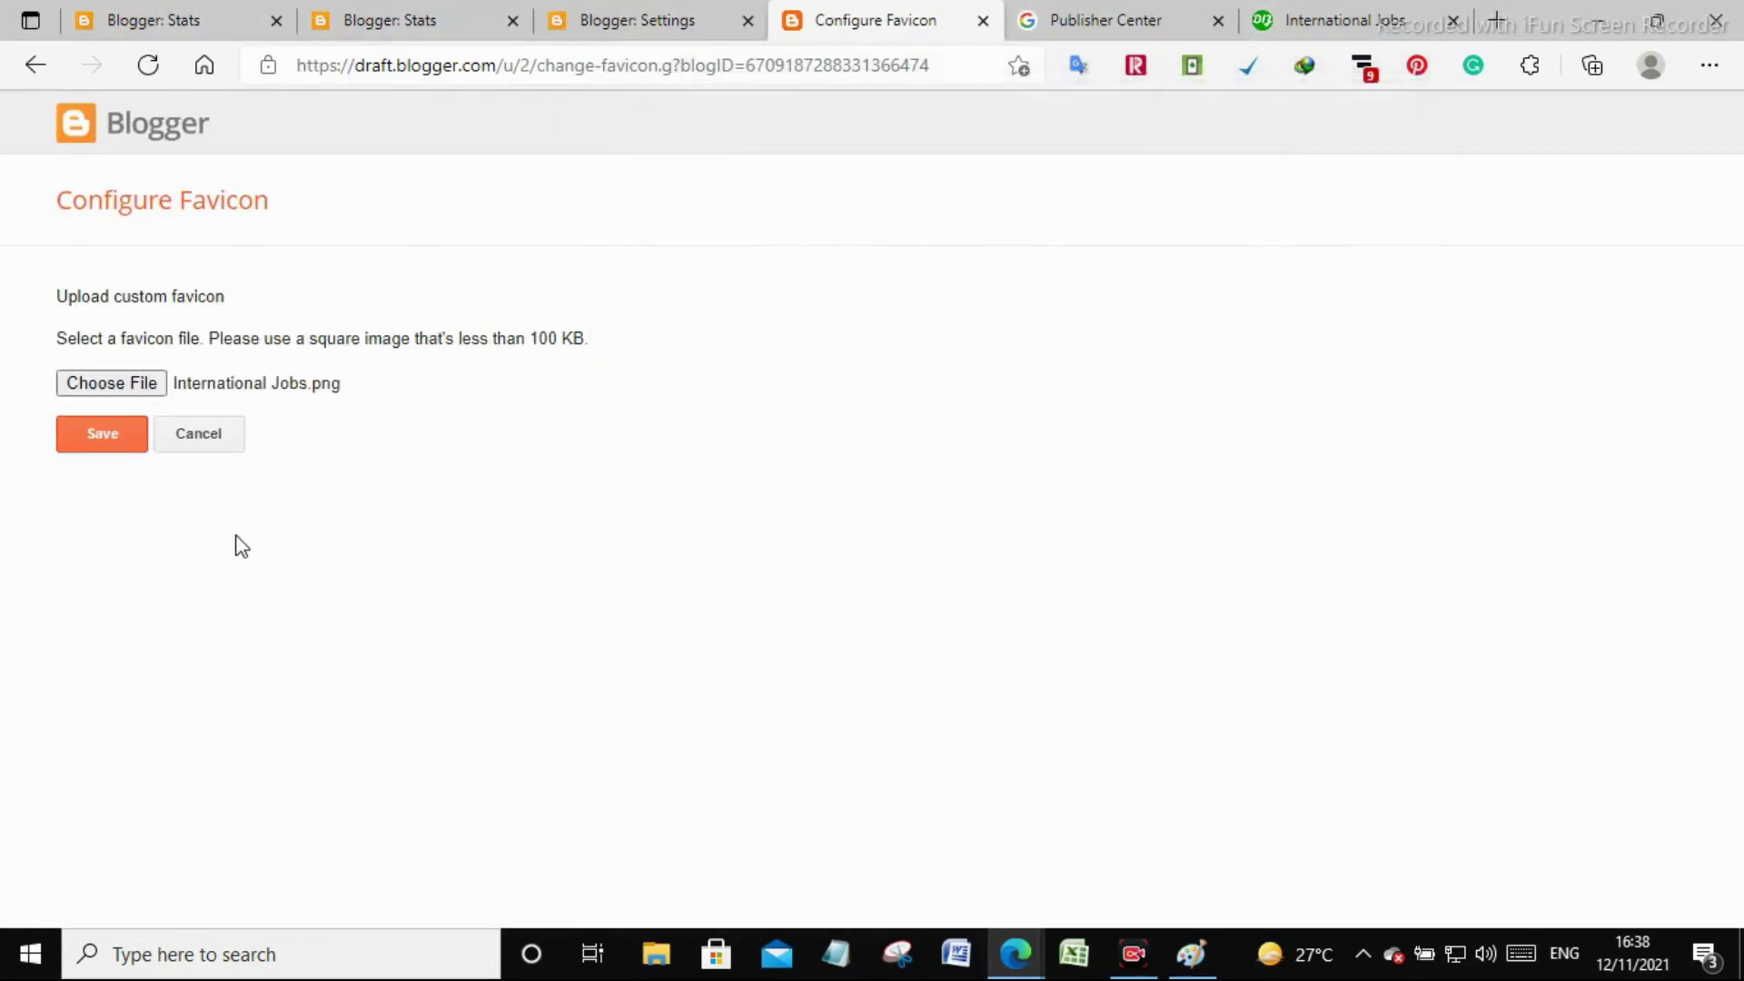
pyautogui.click(94, 505)
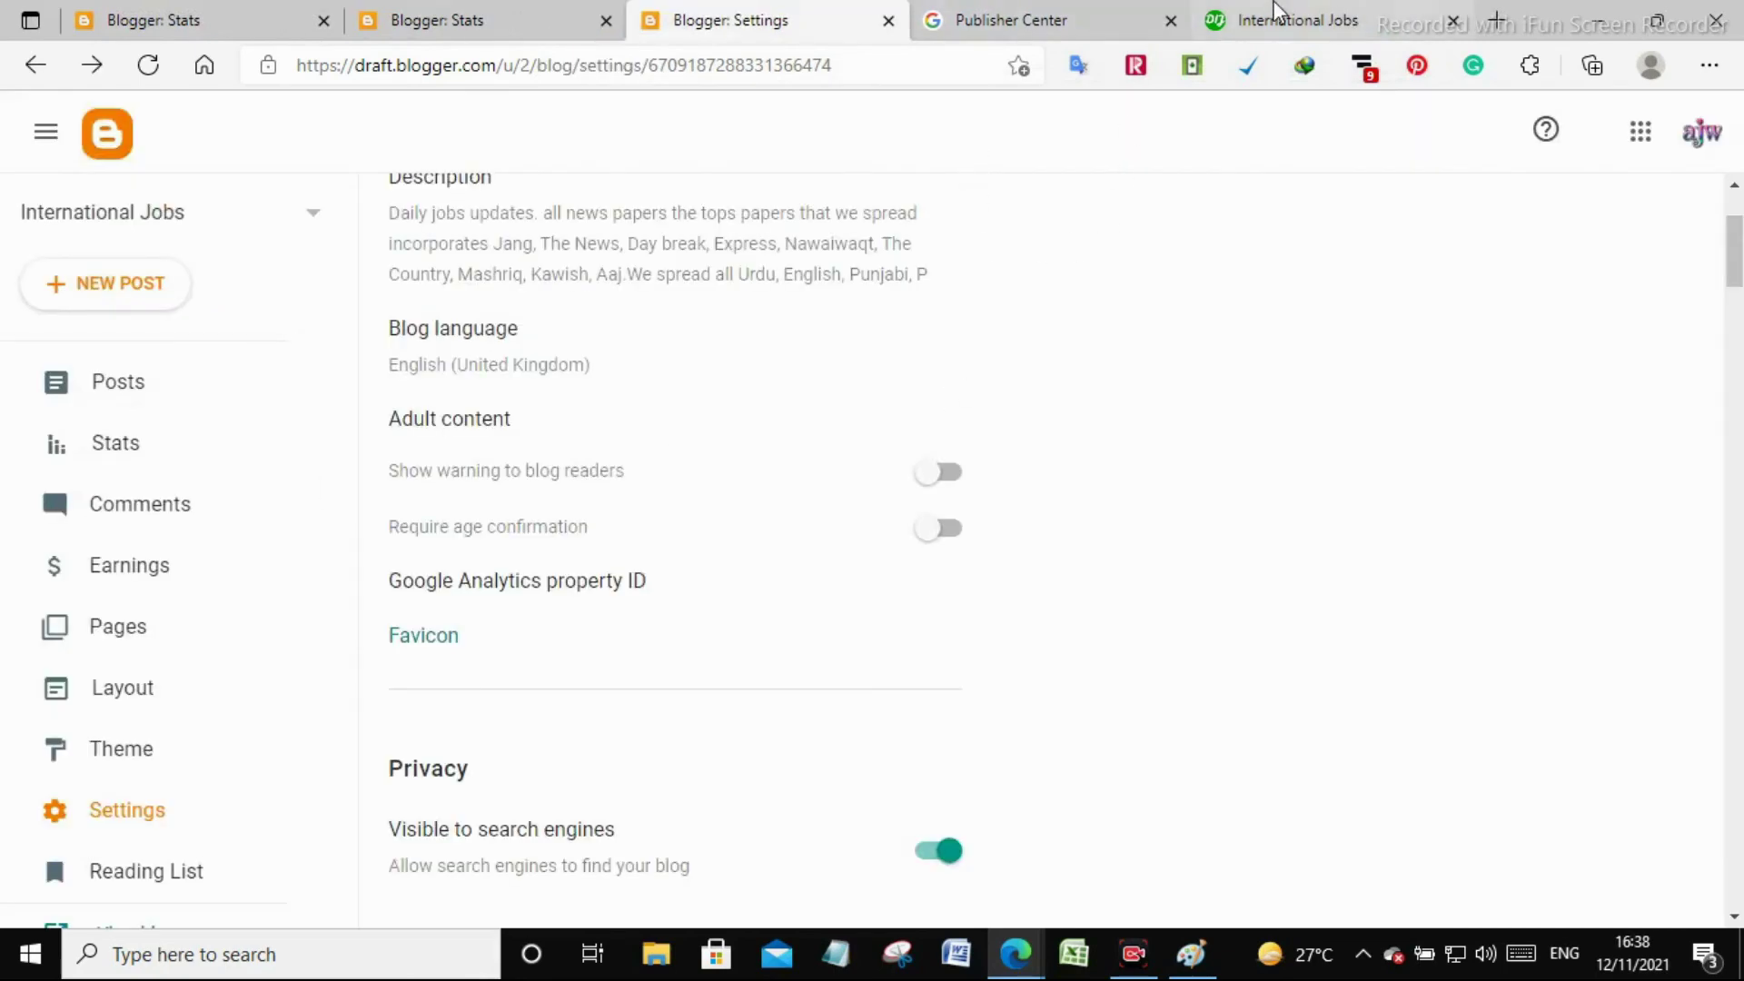
# Glance at the blog, then return to the Publisher Center publication settings
pyautogui.click(1282, 16)
pyautogui.click(1092, 7)
pyautogui.scroll(-5, 596, 576)
pyautogui.scroll(5, 595, 576)
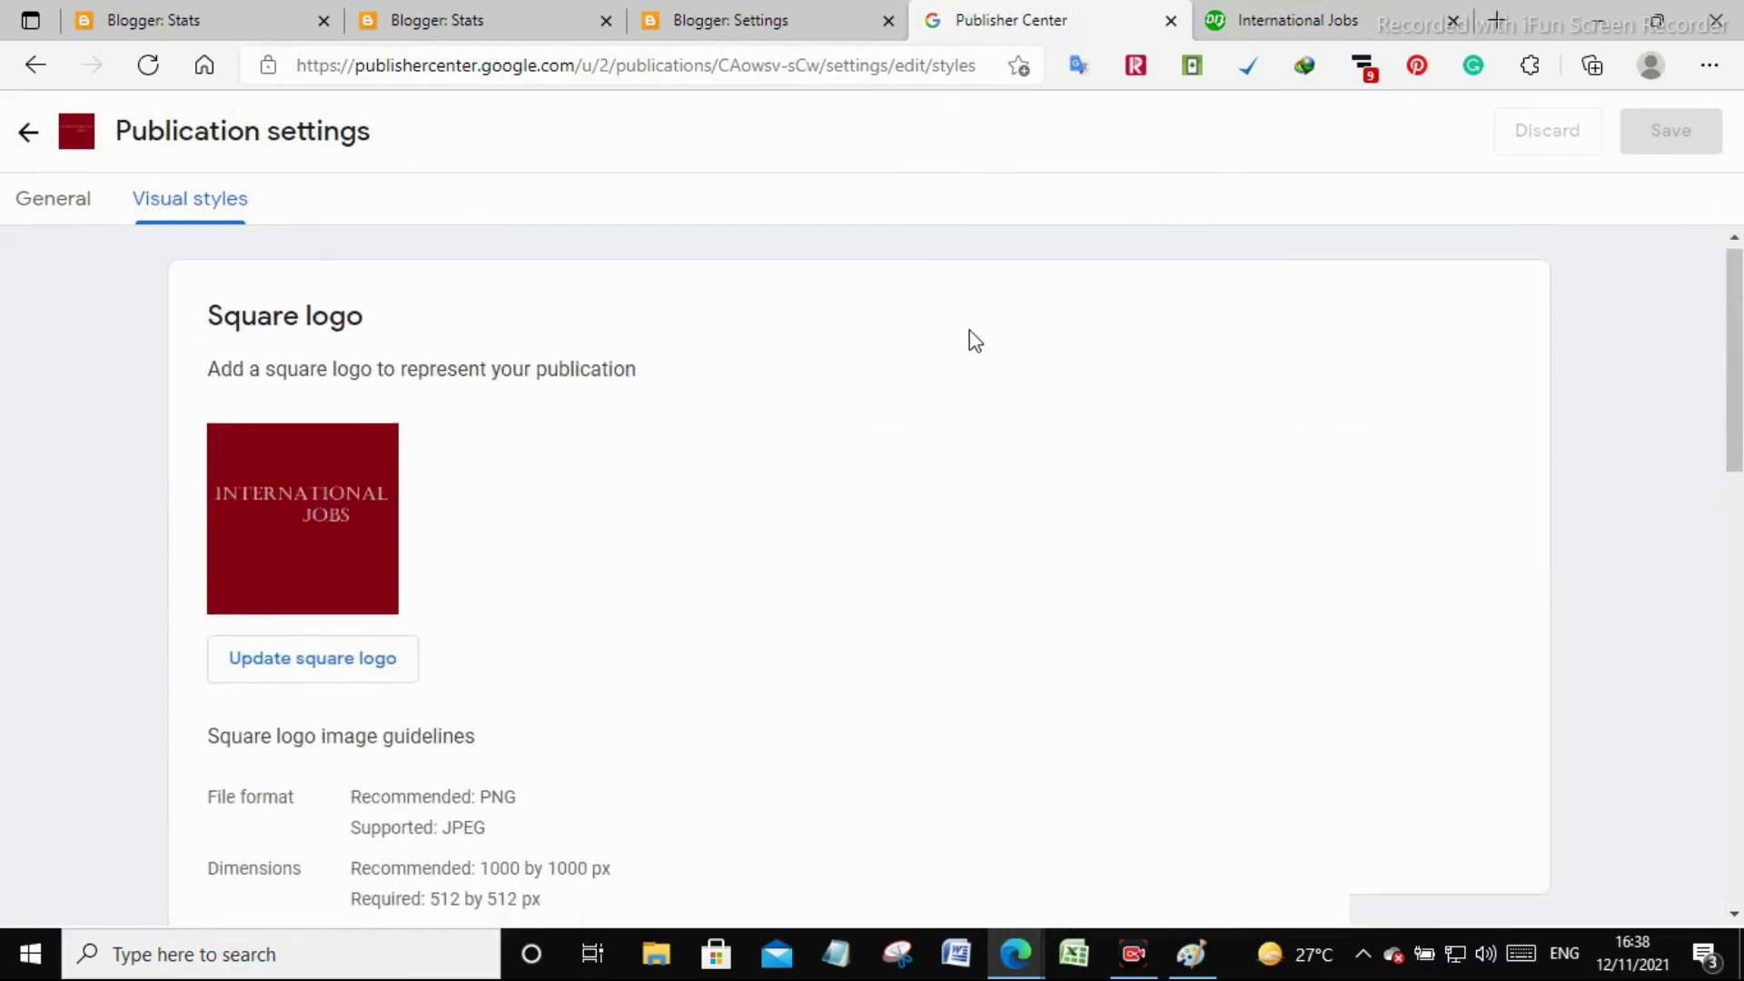
# Open the publication's Google News details from the overview
pyautogui.click(27, 131)
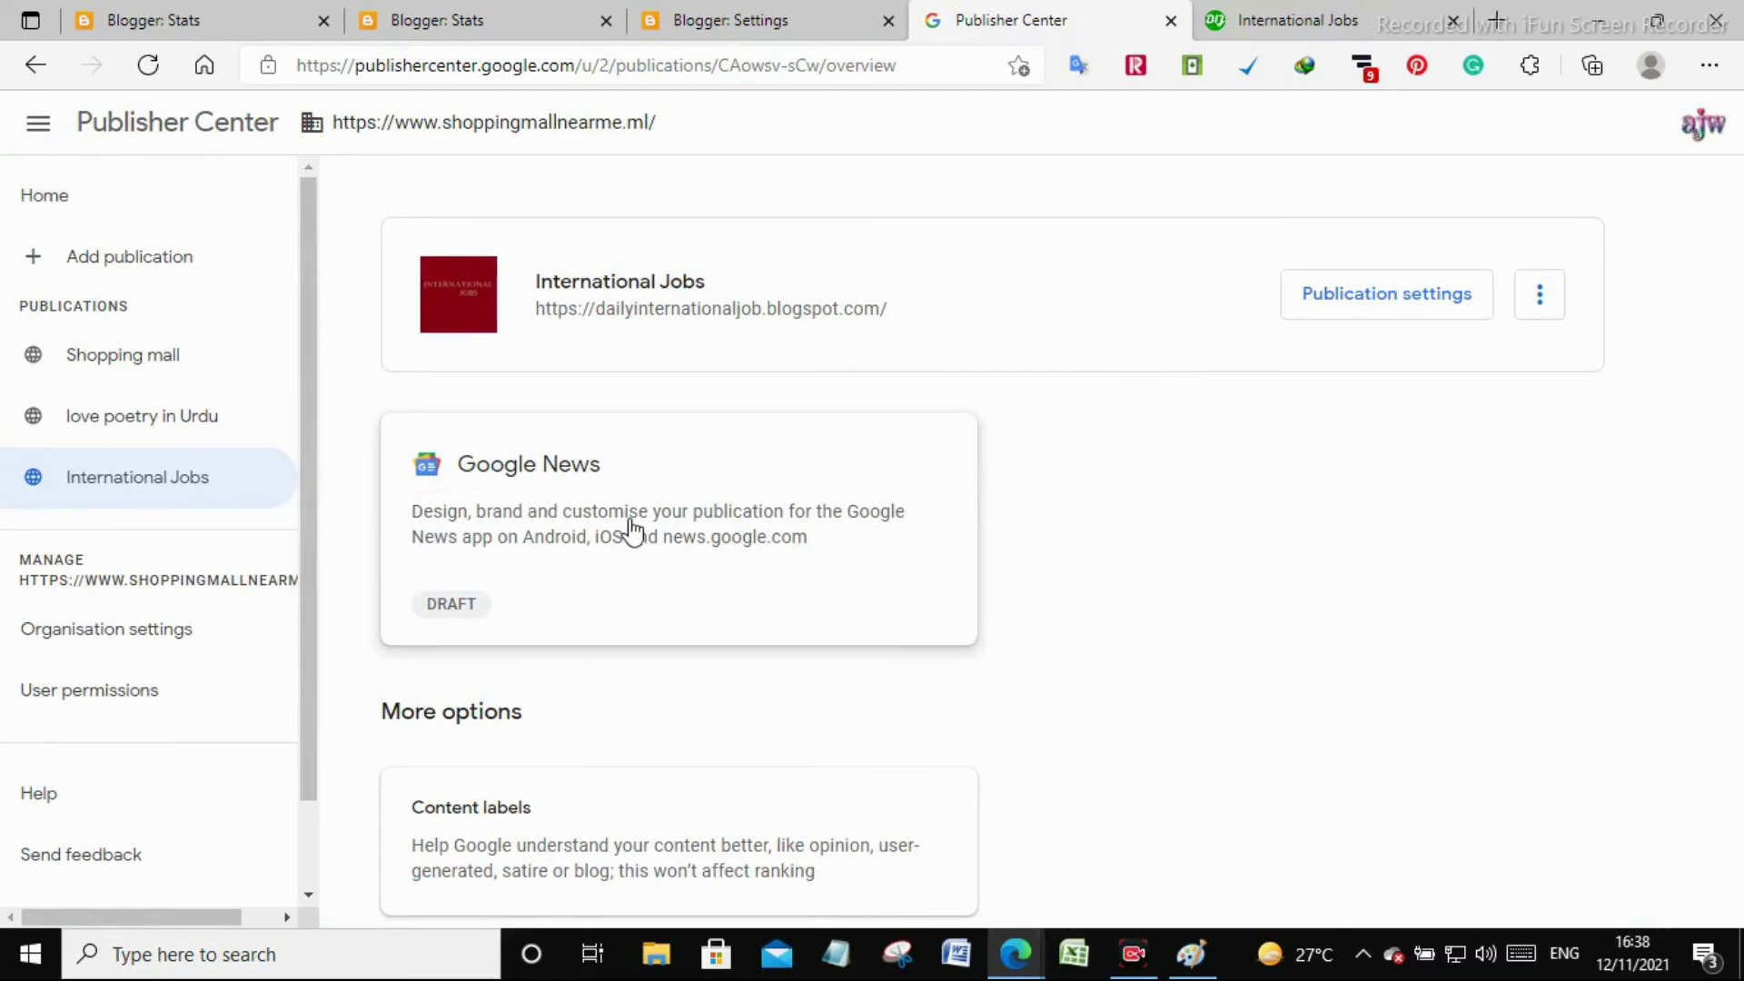
pyautogui.click(654, 525)
pyautogui.scroll(-6, 1078, 471)
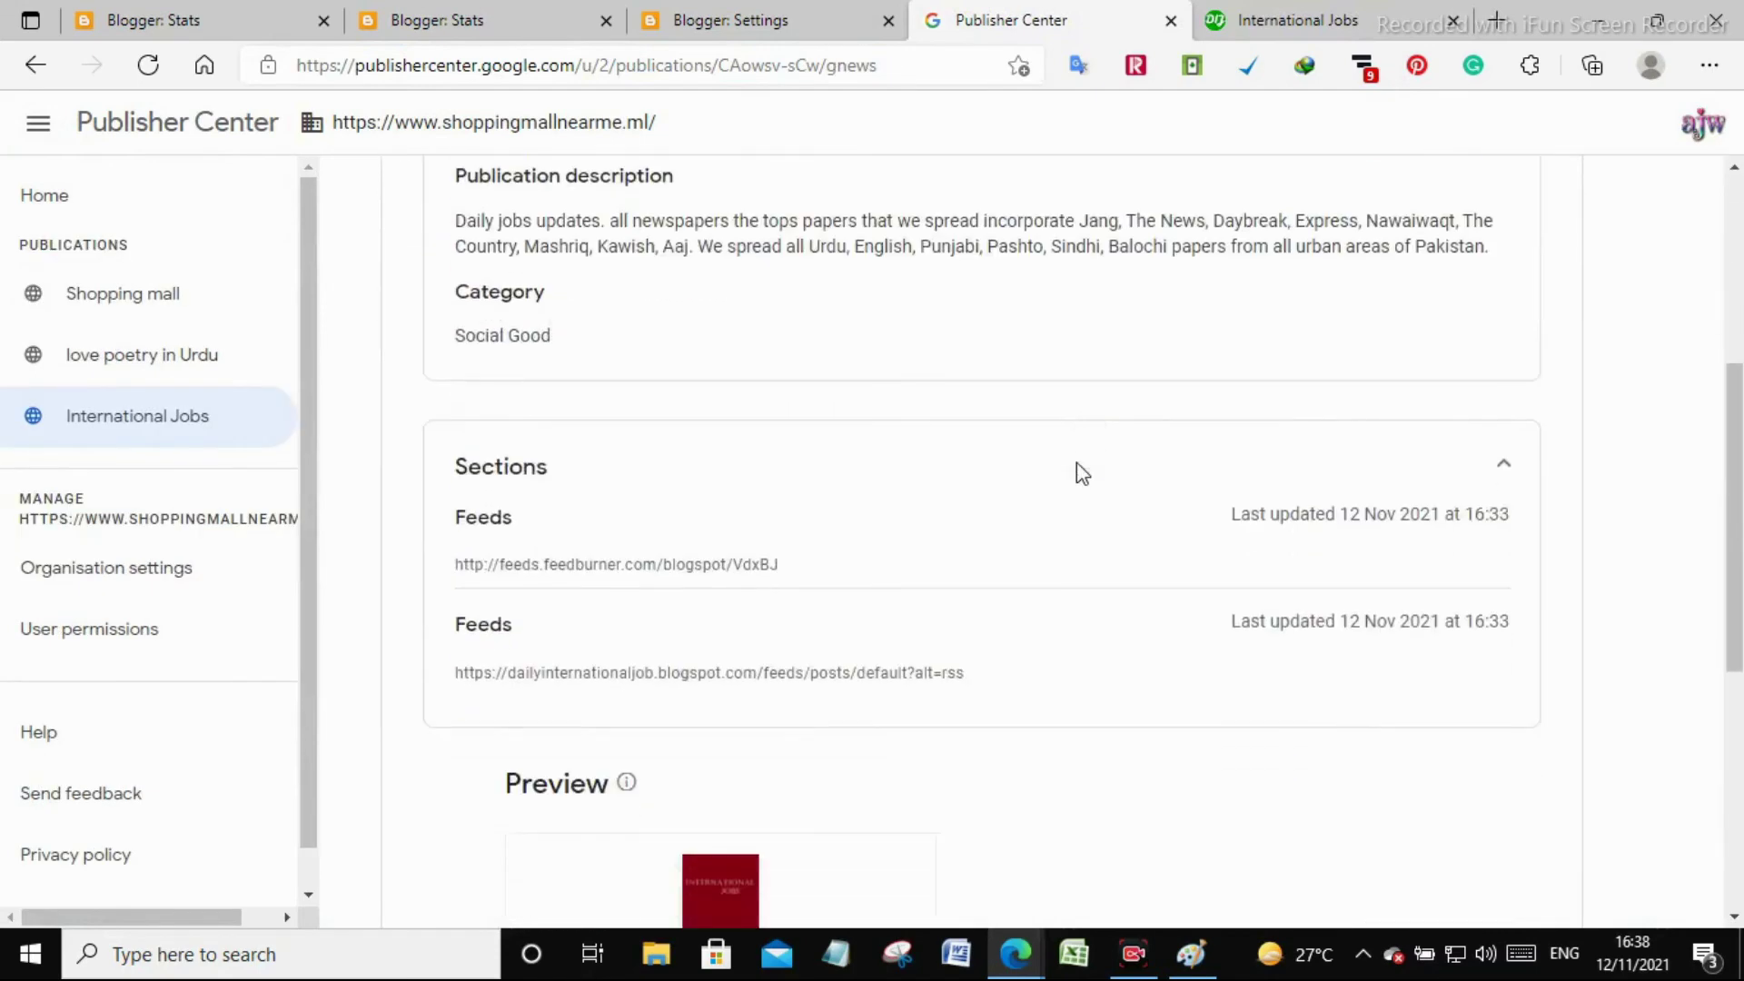
pyautogui.scroll(-5, 1077, 465)
pyautogui.scroll(8, 1077, 465)
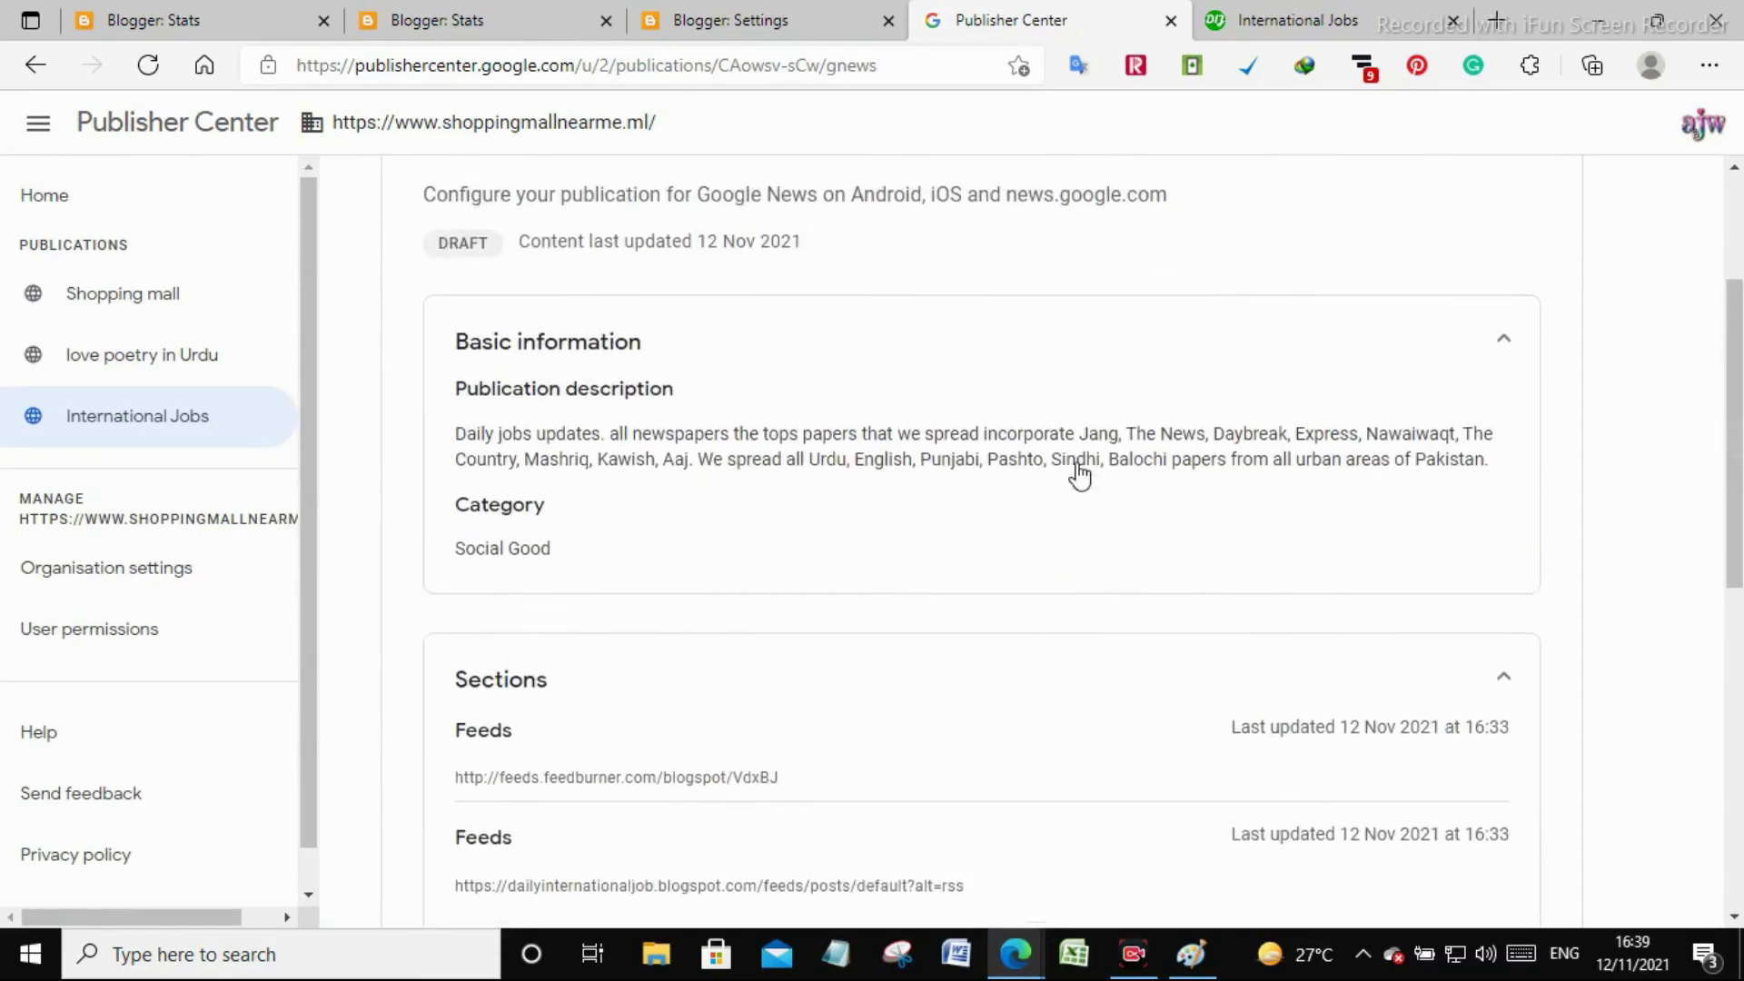
pyautogui.scroll(3, 1078, 471)
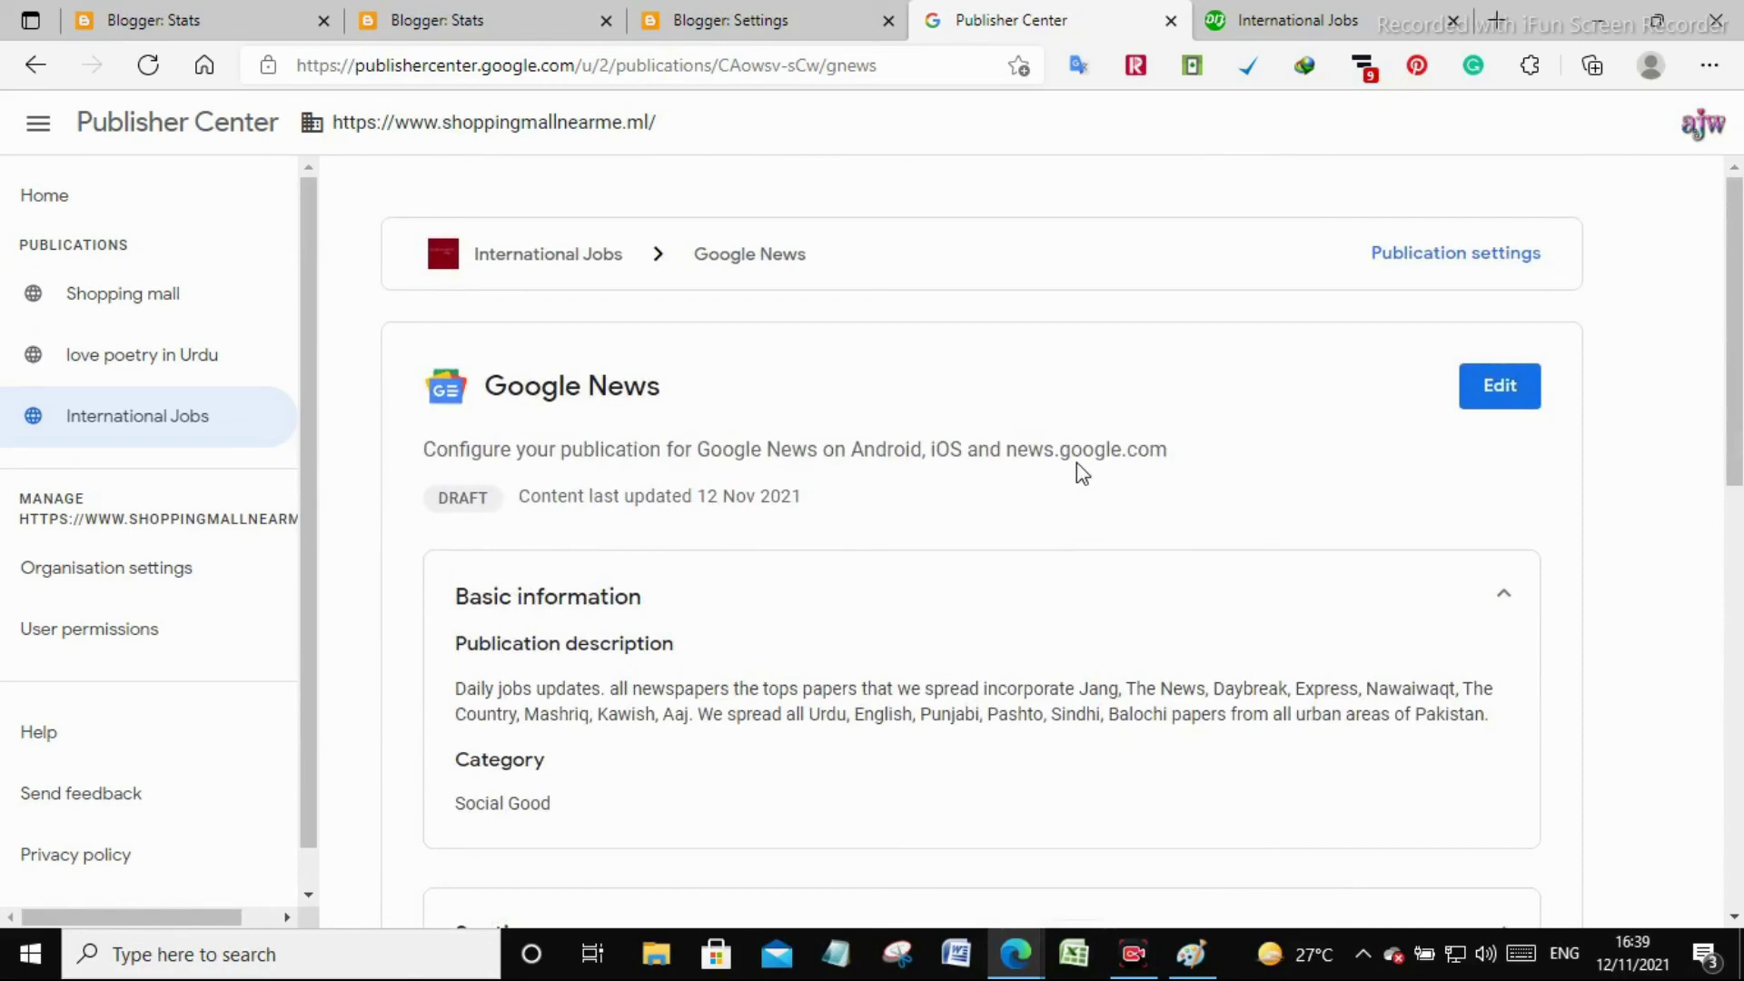
# Refresh the first feed section in Content settings and view the Review and publish status
pyautogui.click(1503, 399)
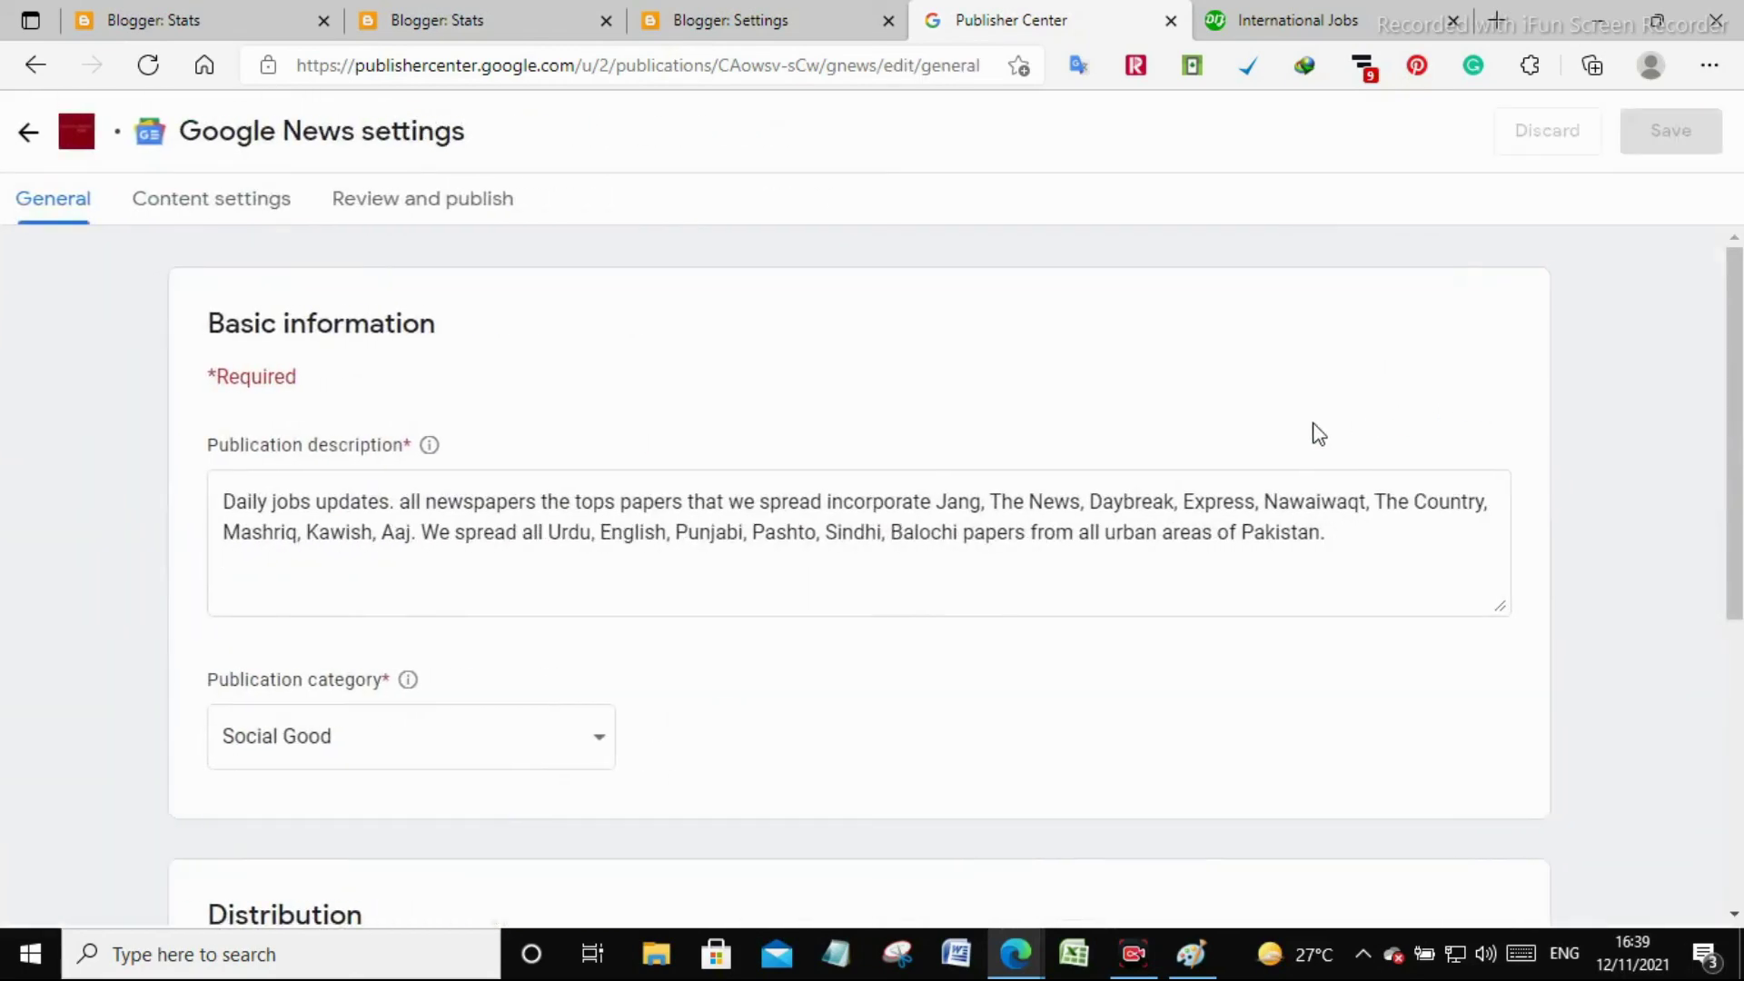
pyautogui.scroll(-5, 397, 257)
pyautogui.click(234, 202)
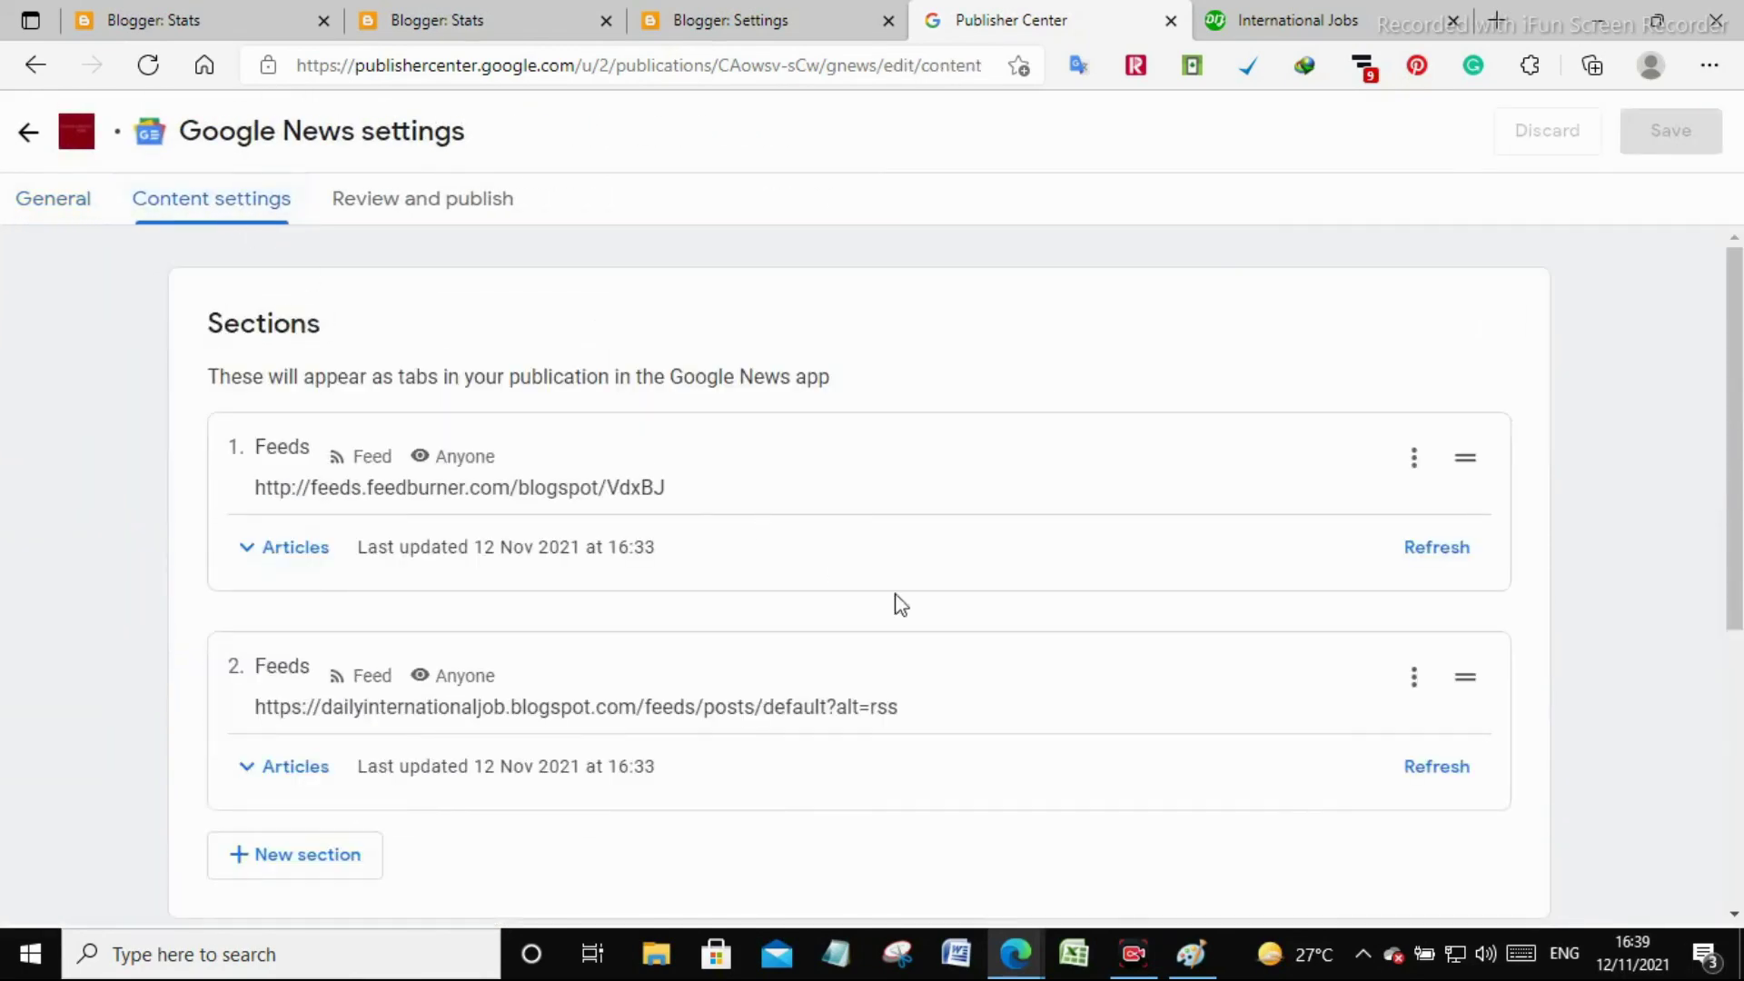
pyautogui.click(1427, 548)
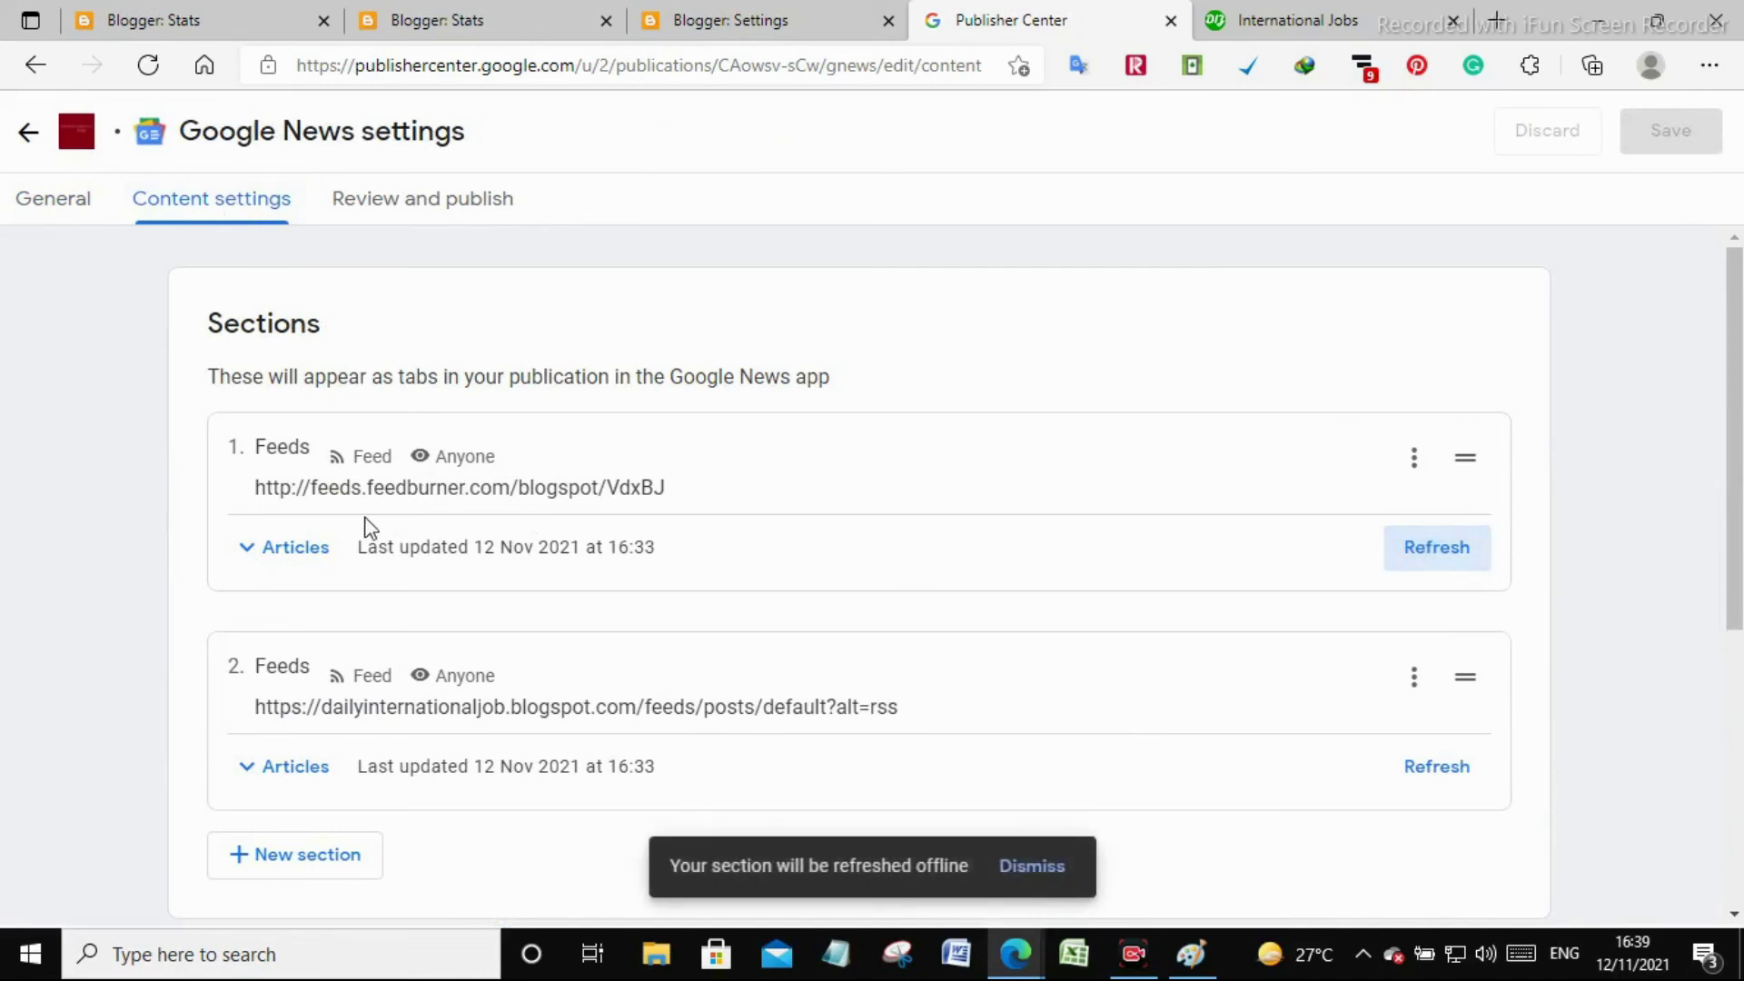
pyautogui.click(313, 549)
pyautogui.click(314, 549)
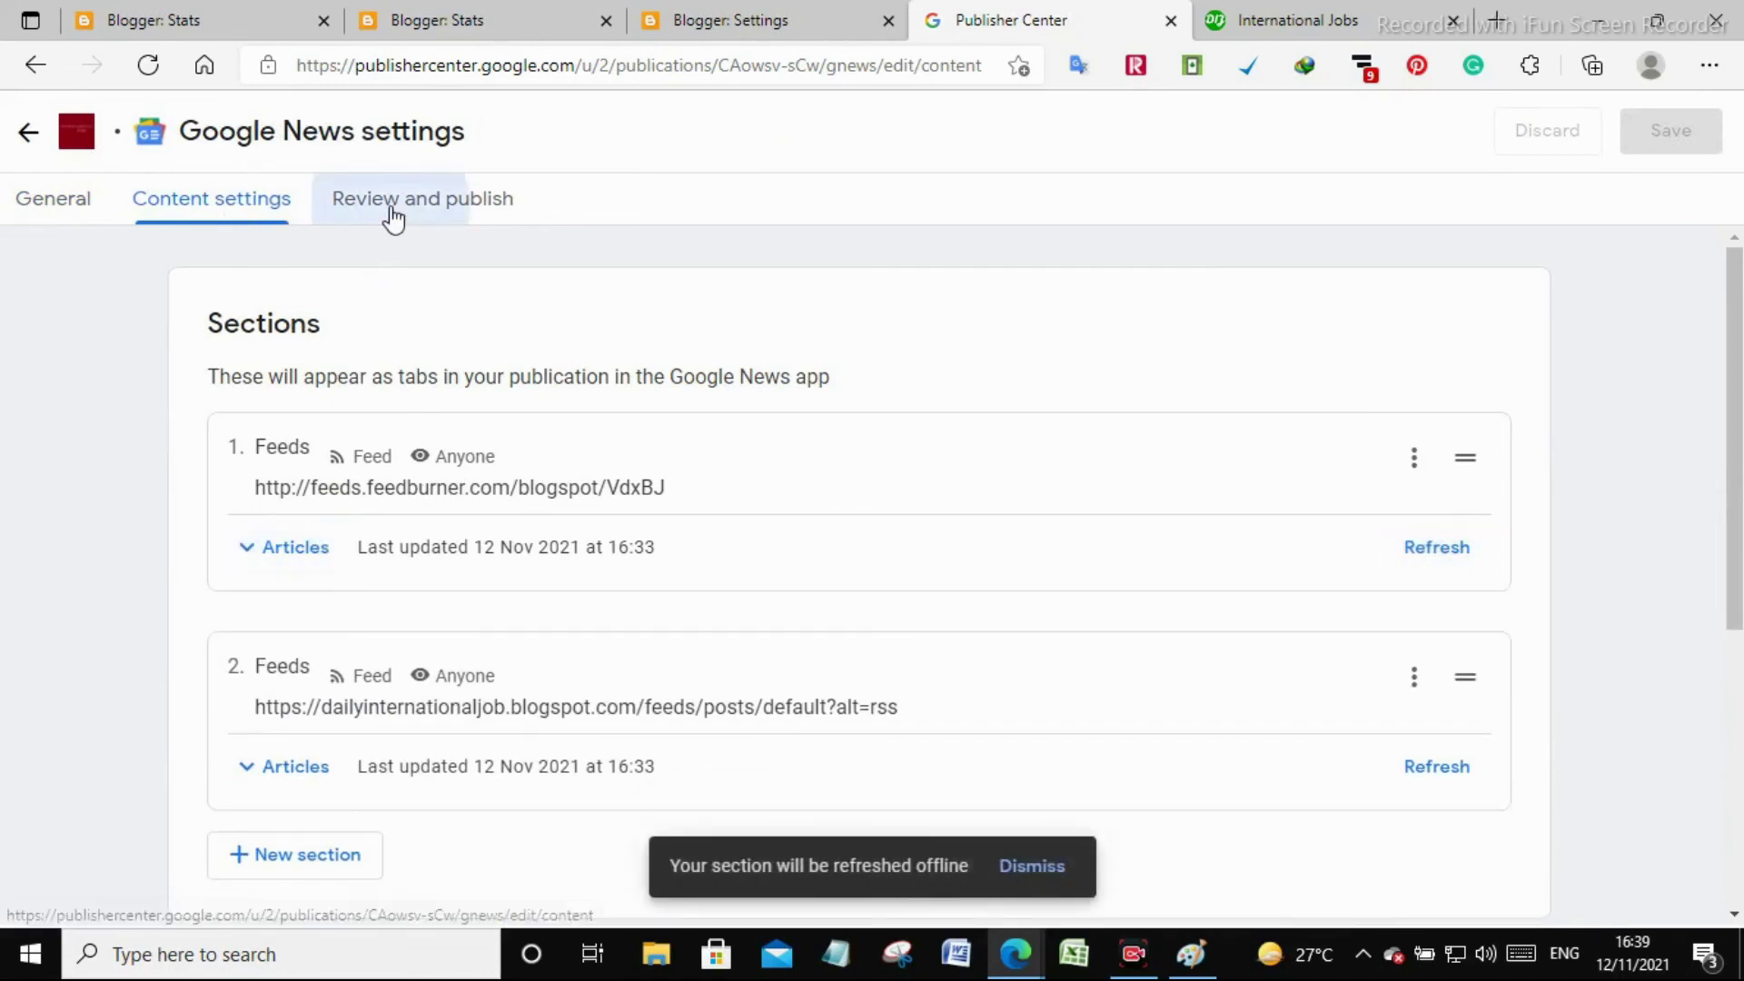
pyautogui.click(392, 216)
pyautogui.scroll(-1, 669, 482)
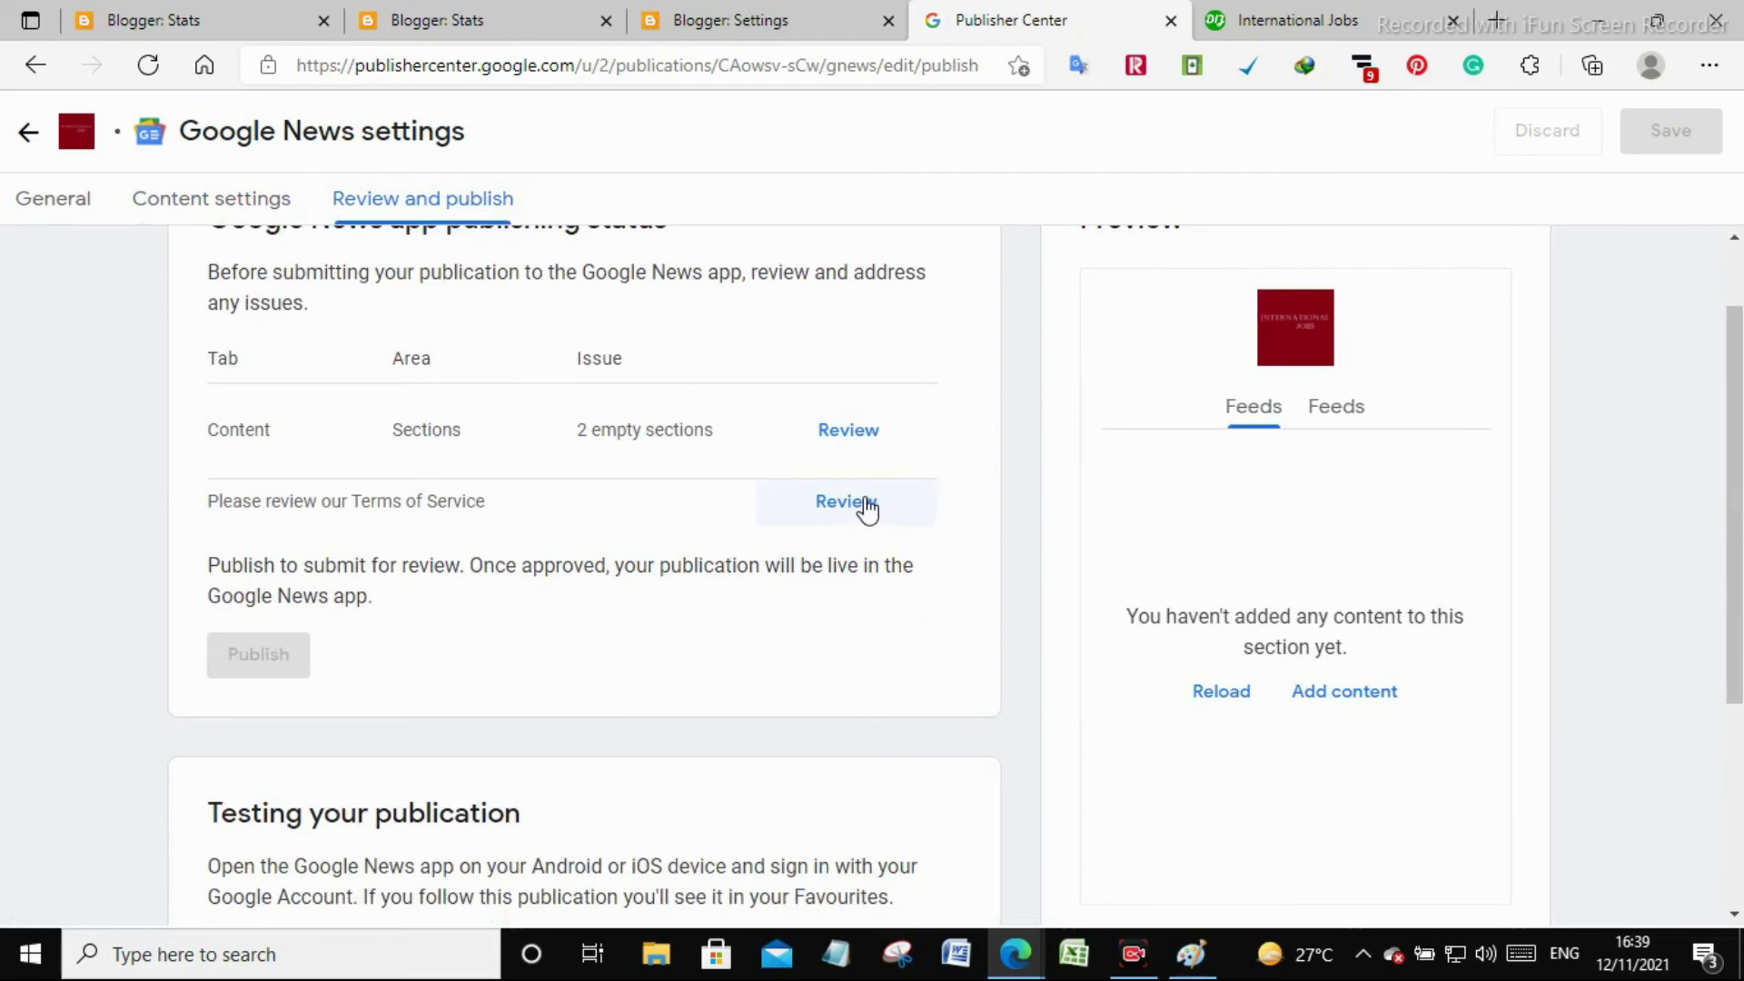
# Autofill the Terms of Service signer details, title them 'International Jobs', accept and submit
pyautogui.click(864, 504)
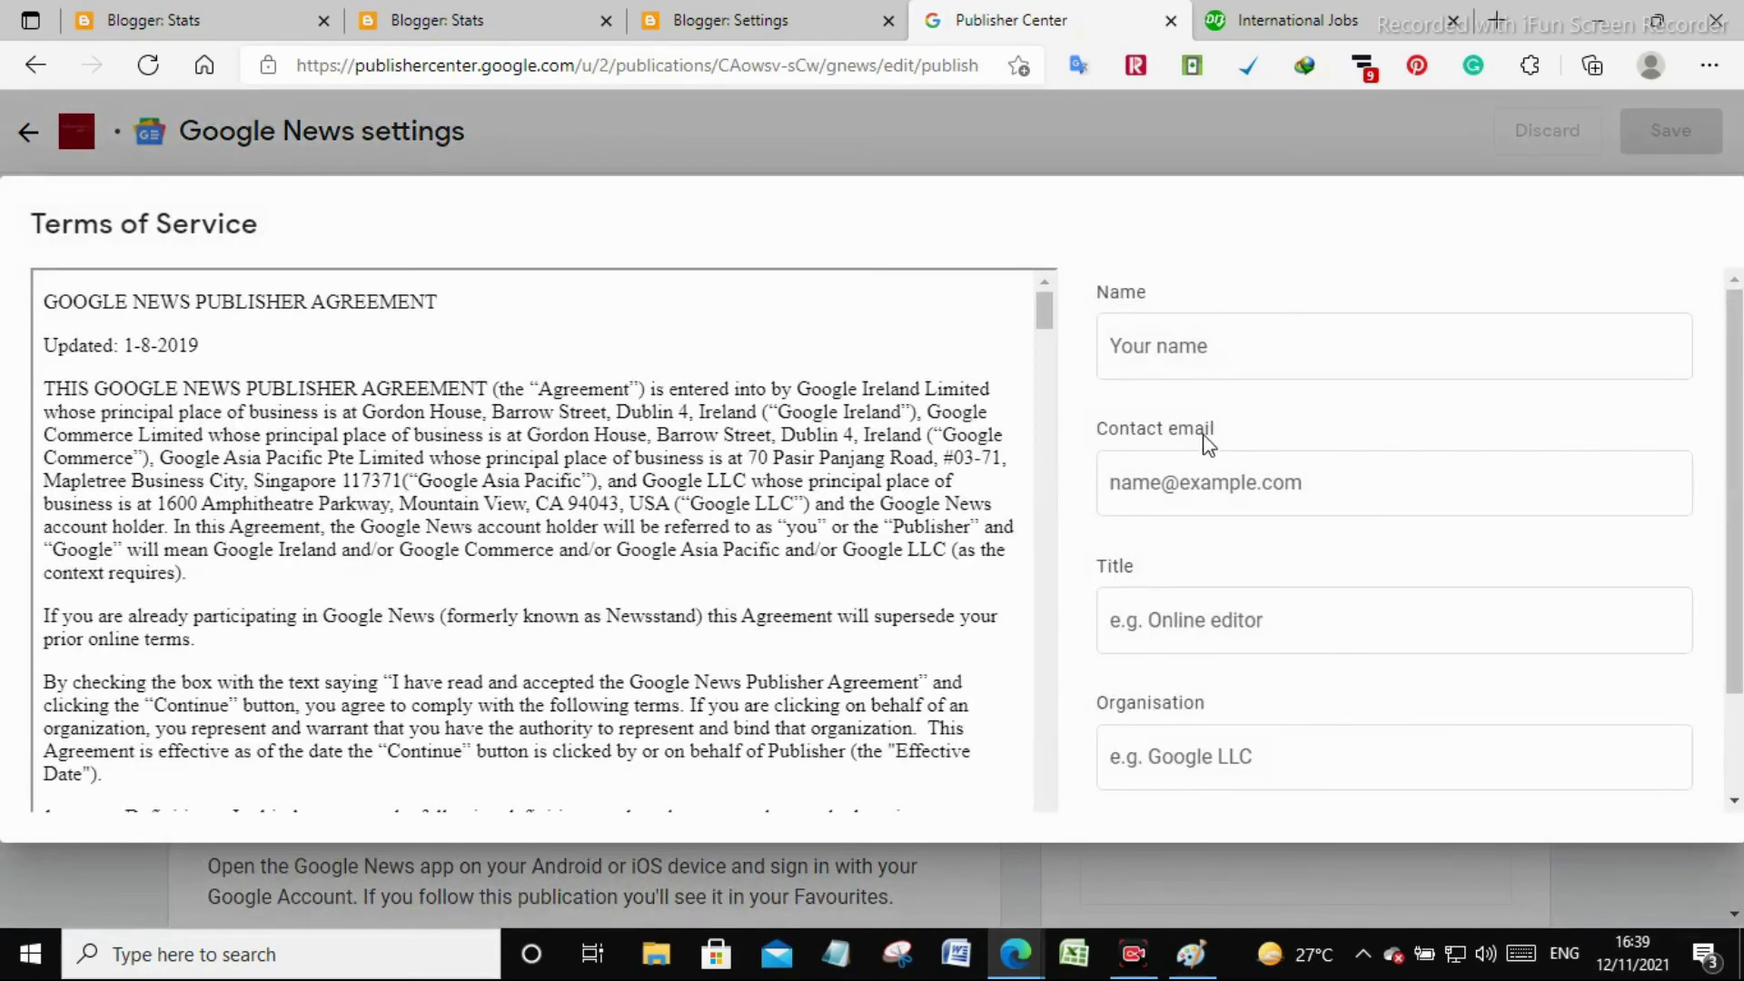
pyautogui.click(1216, 346)
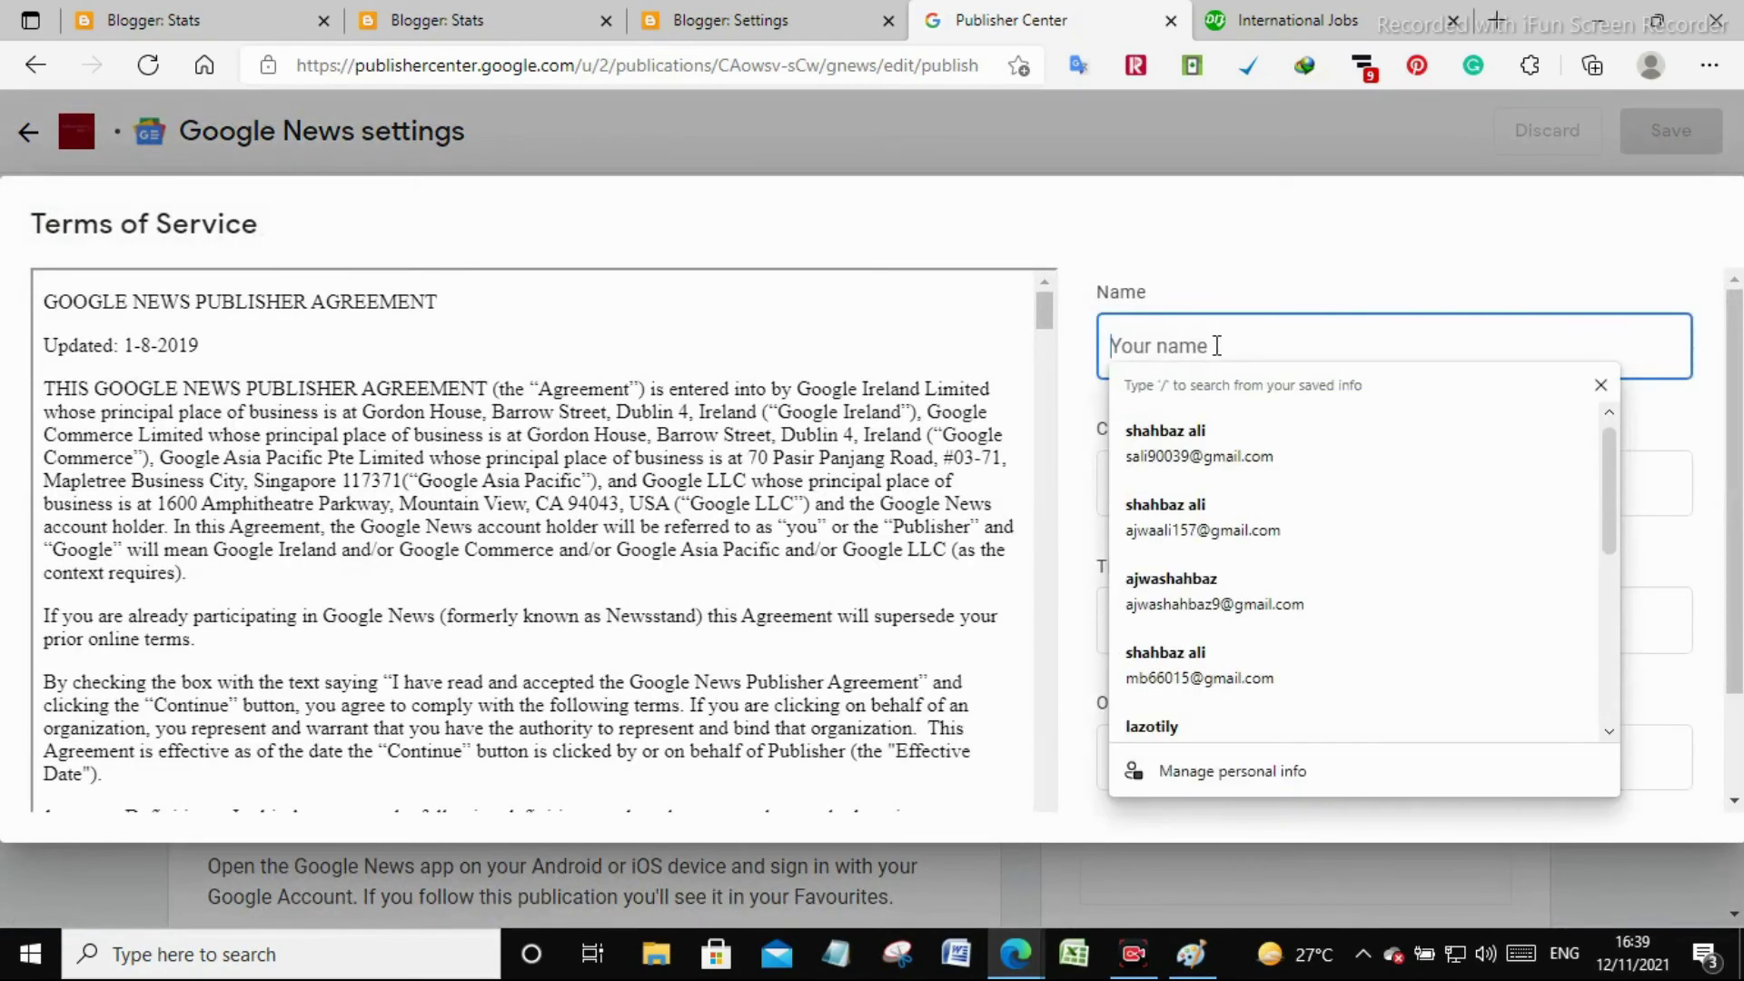
pyautogui.click(1238, 438)
pyautogui.click(1172, 625)
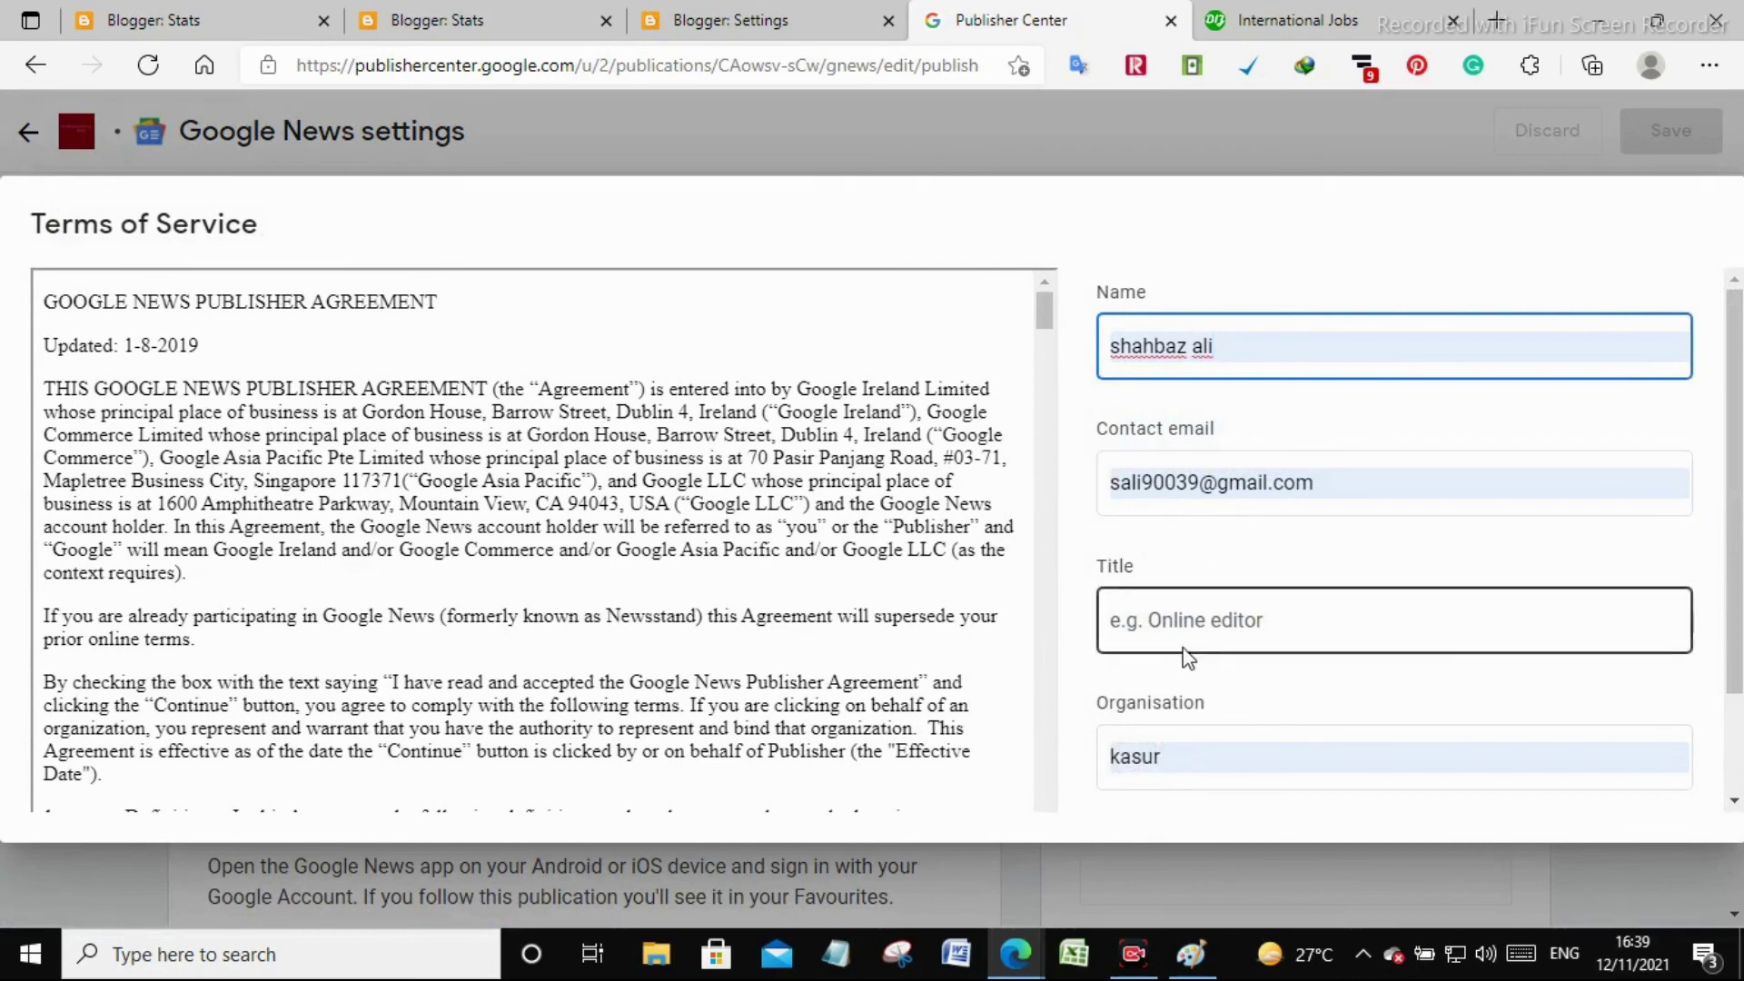
pyautogui.write('International Jobs')
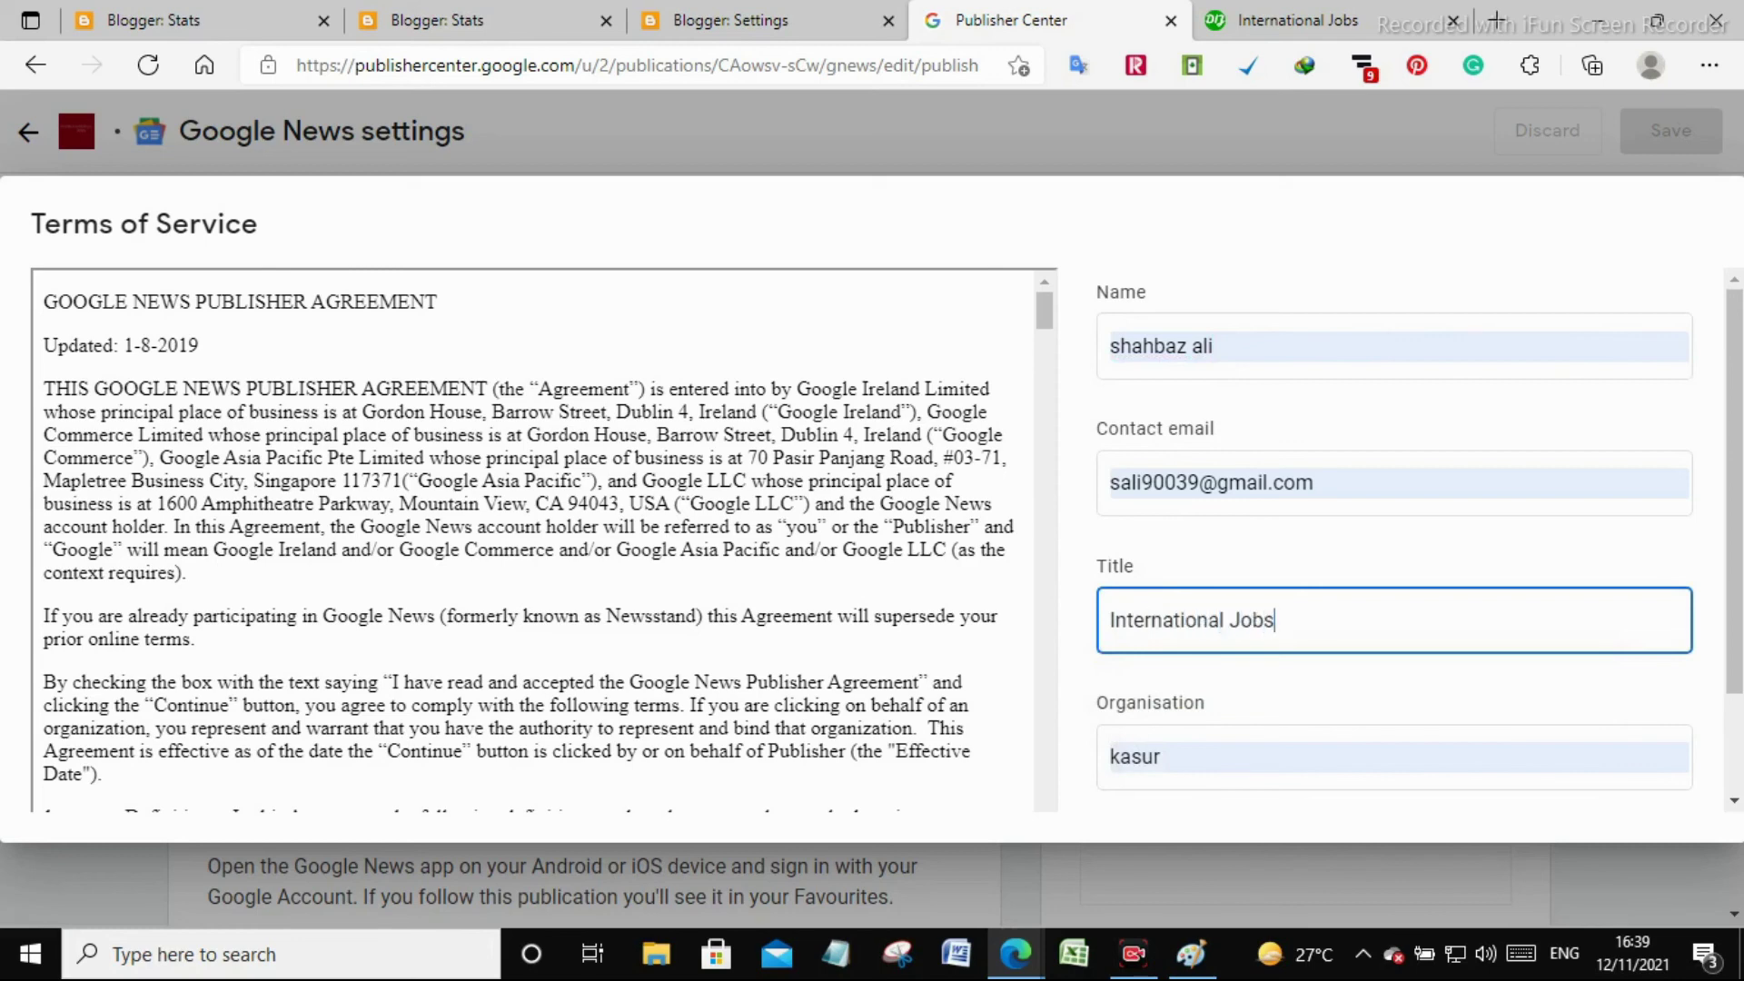
pyautogui.scroll(-3, 1295, 700)
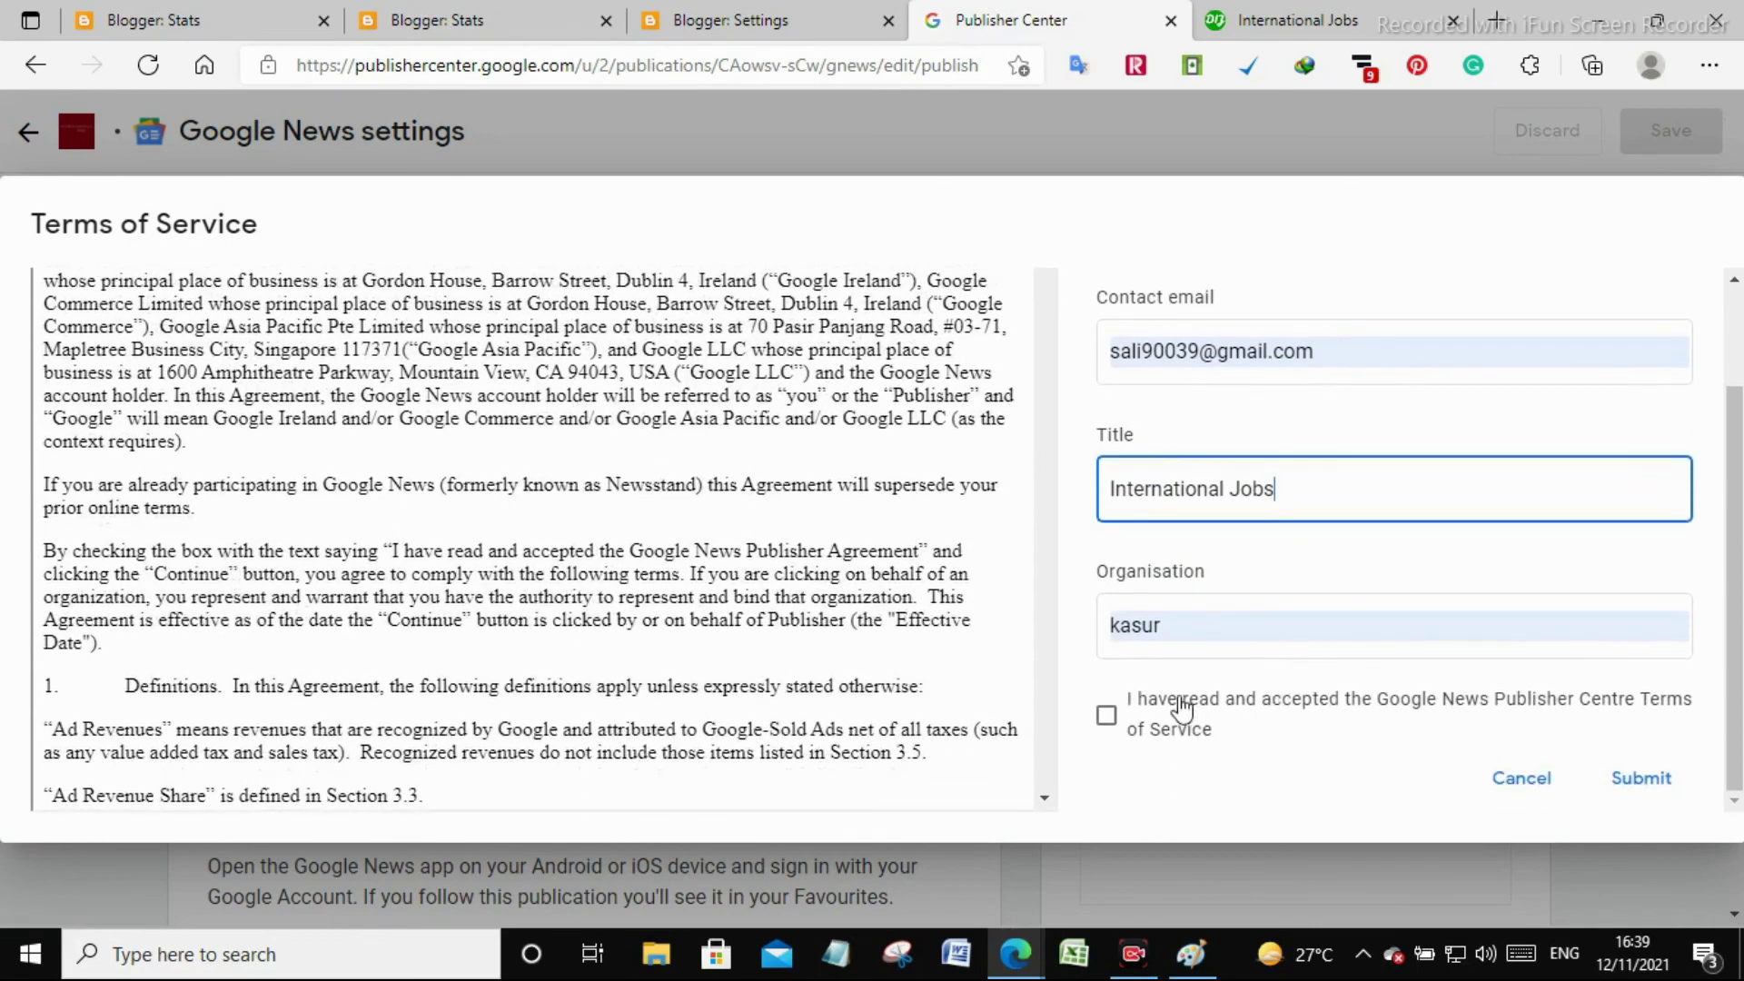
pyautogui.click(1105, 718)
pyautogui.click(1639, 781)
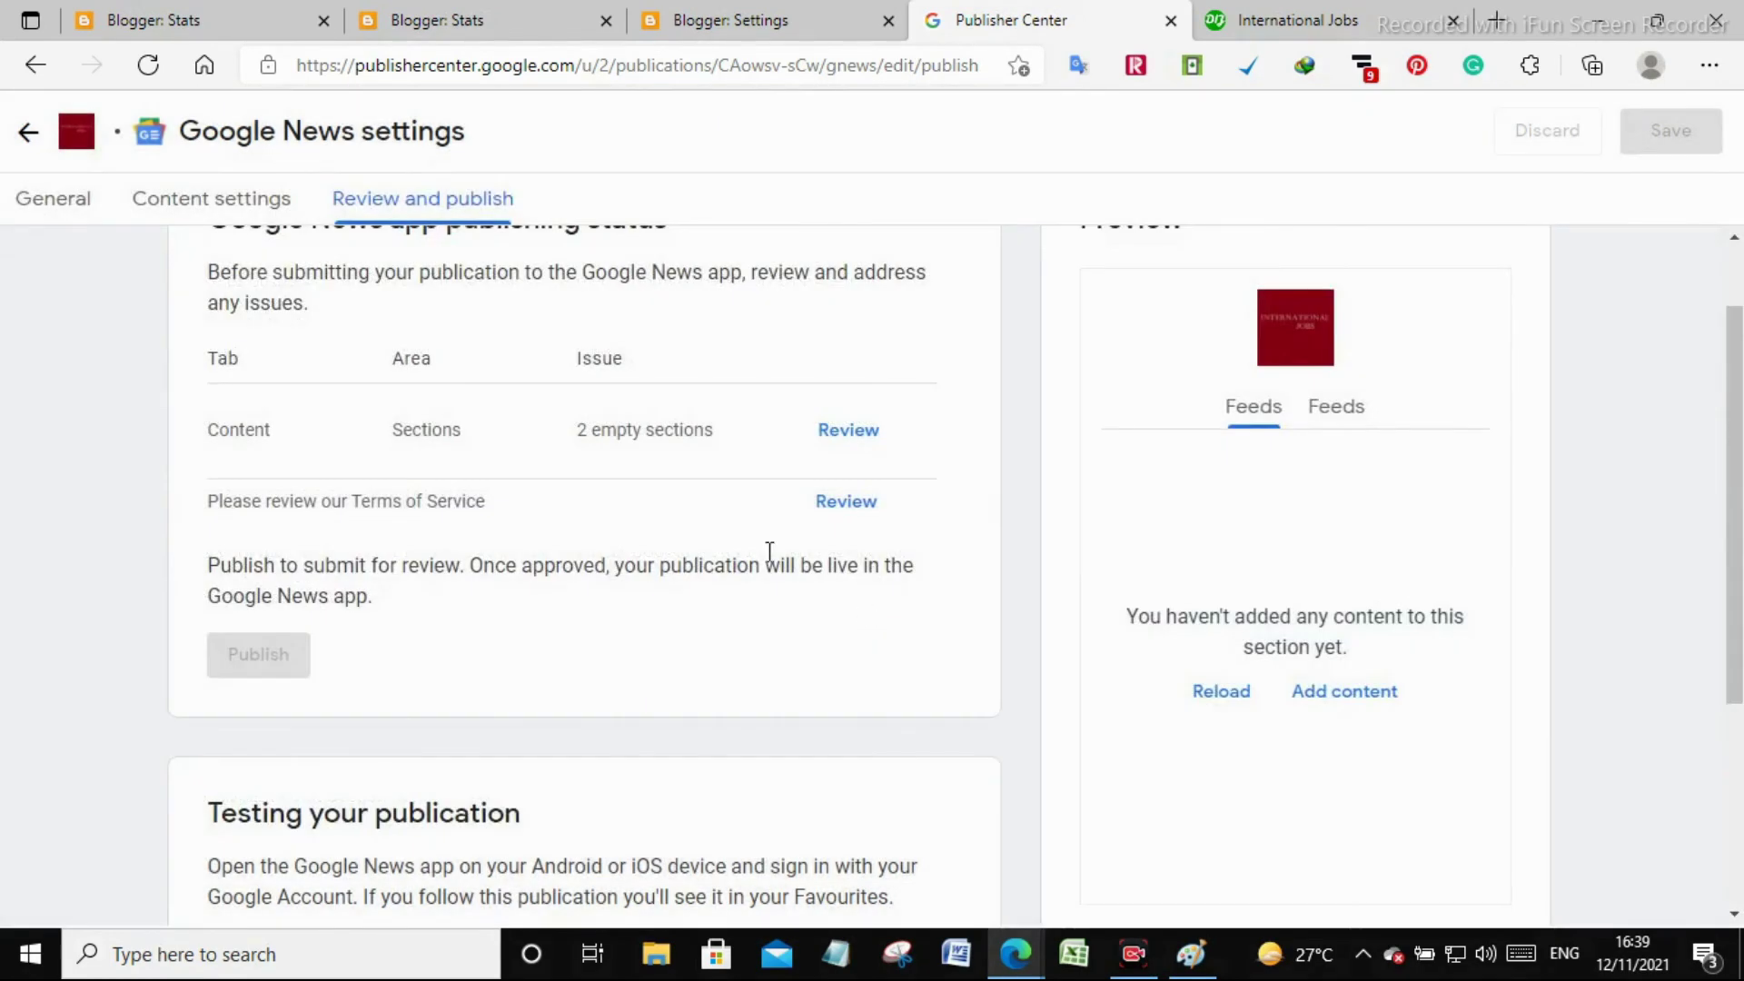
# Reload the page to update the publishing issue list
pyautogui.scroll(1, 352, 377)
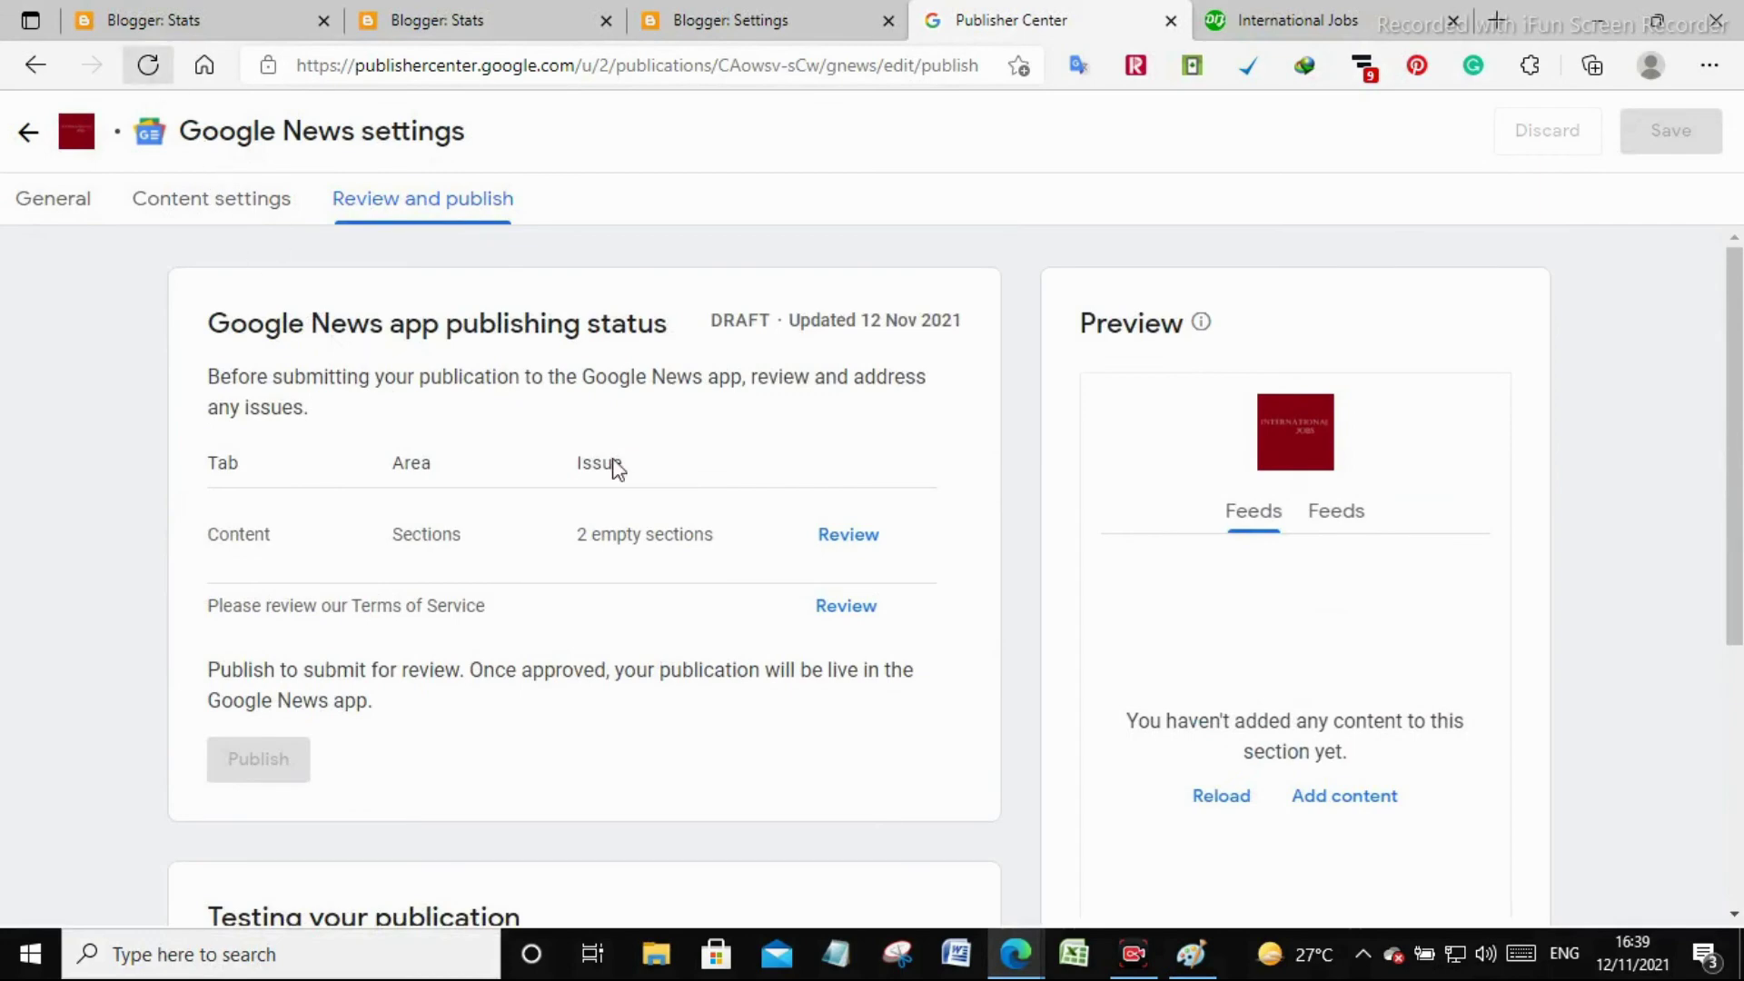
pyautogui.click(1200, 797)
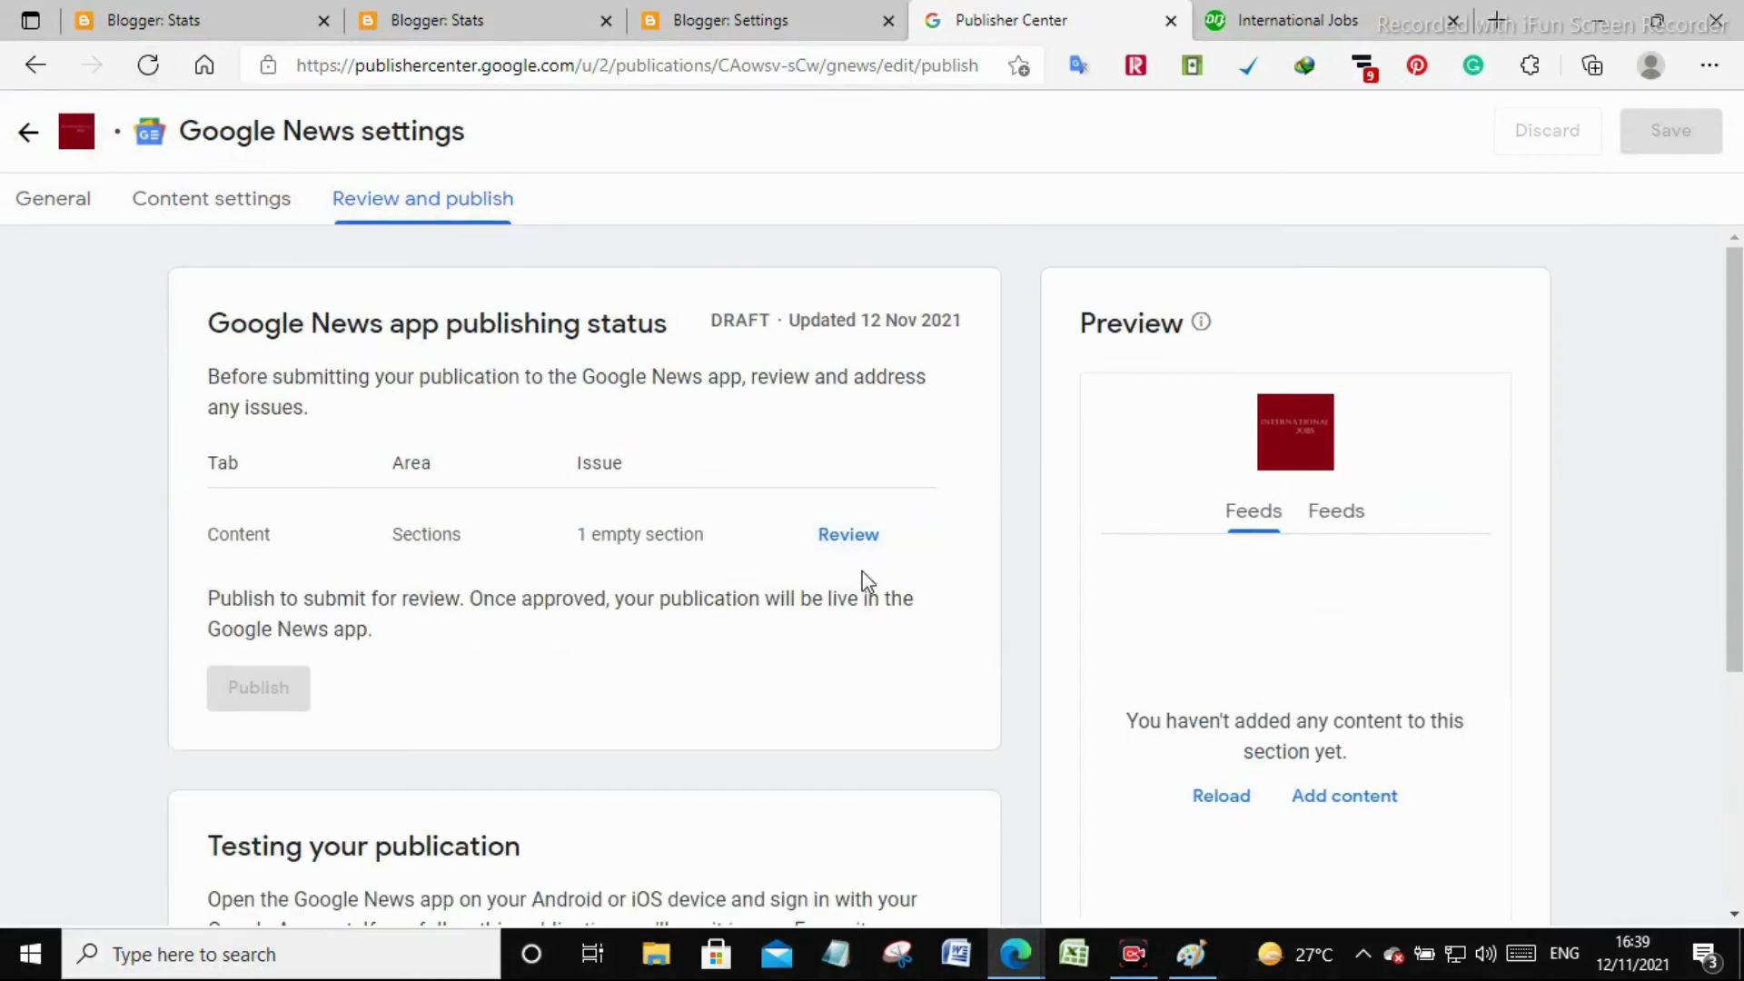
pyautogui.scroll(-2, 863, 584)
pyautogui.scroll(2, 647, 586)
# Check the articles listed under the second and first feed sections
pyautogui.click(176, 202)
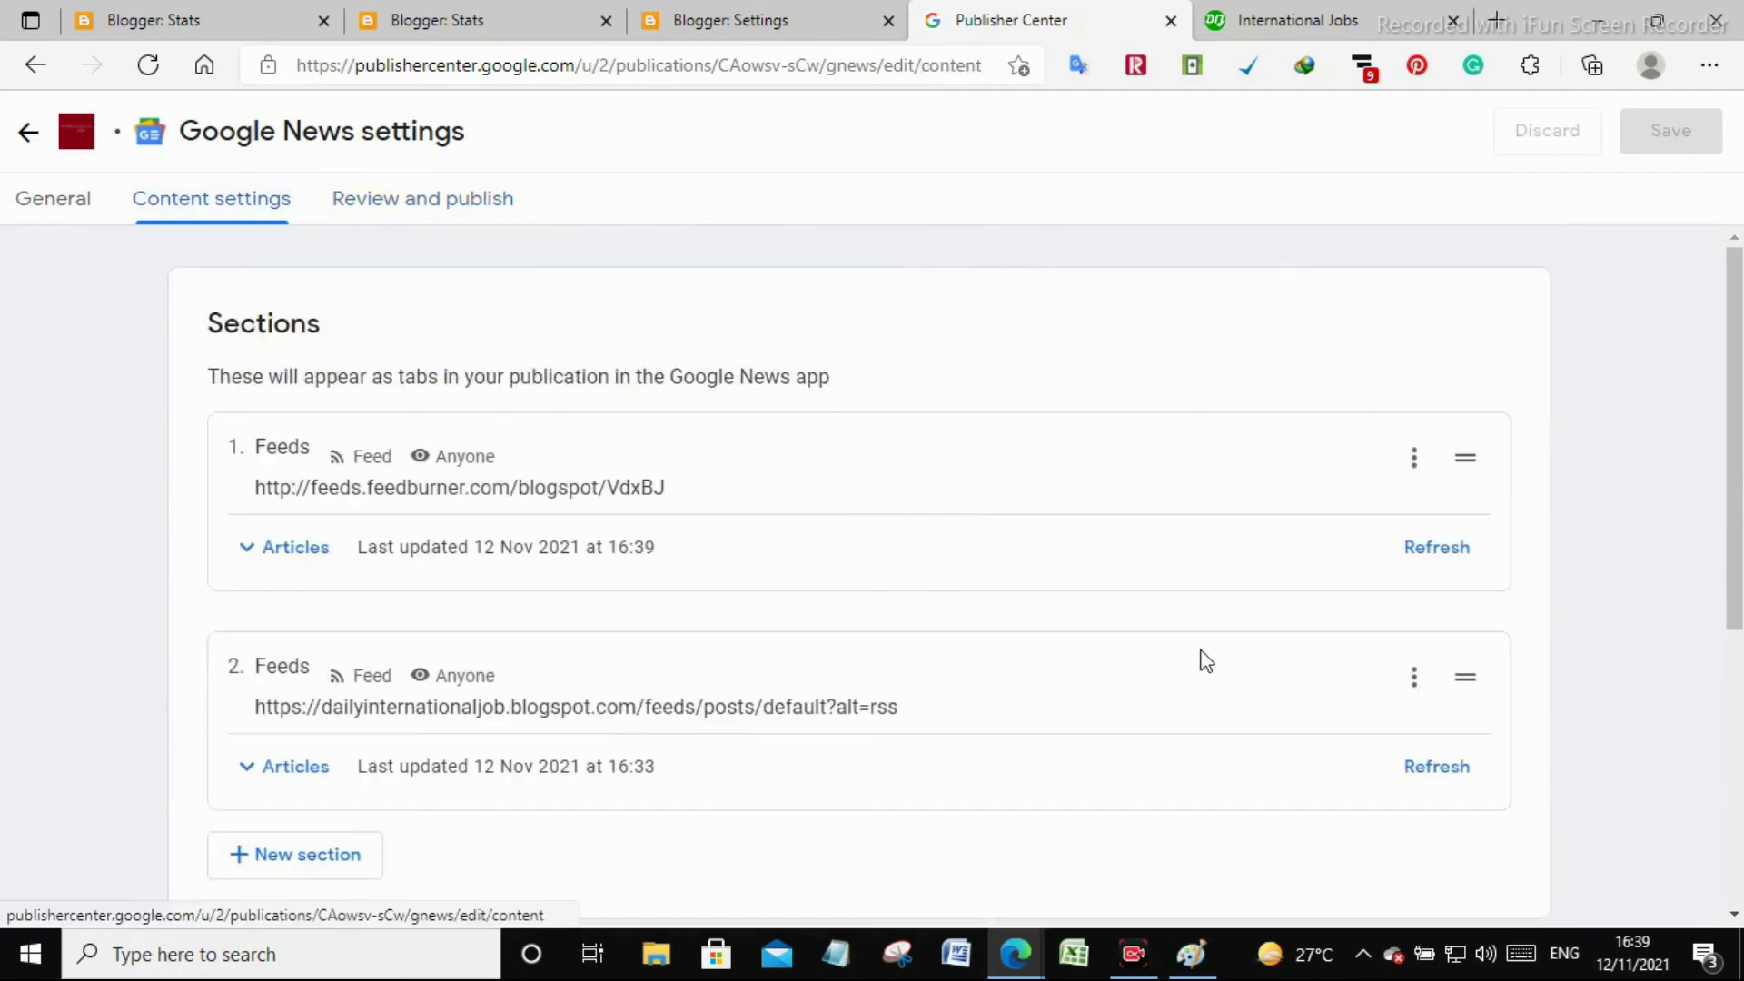
pyautogui.click(296, 770)
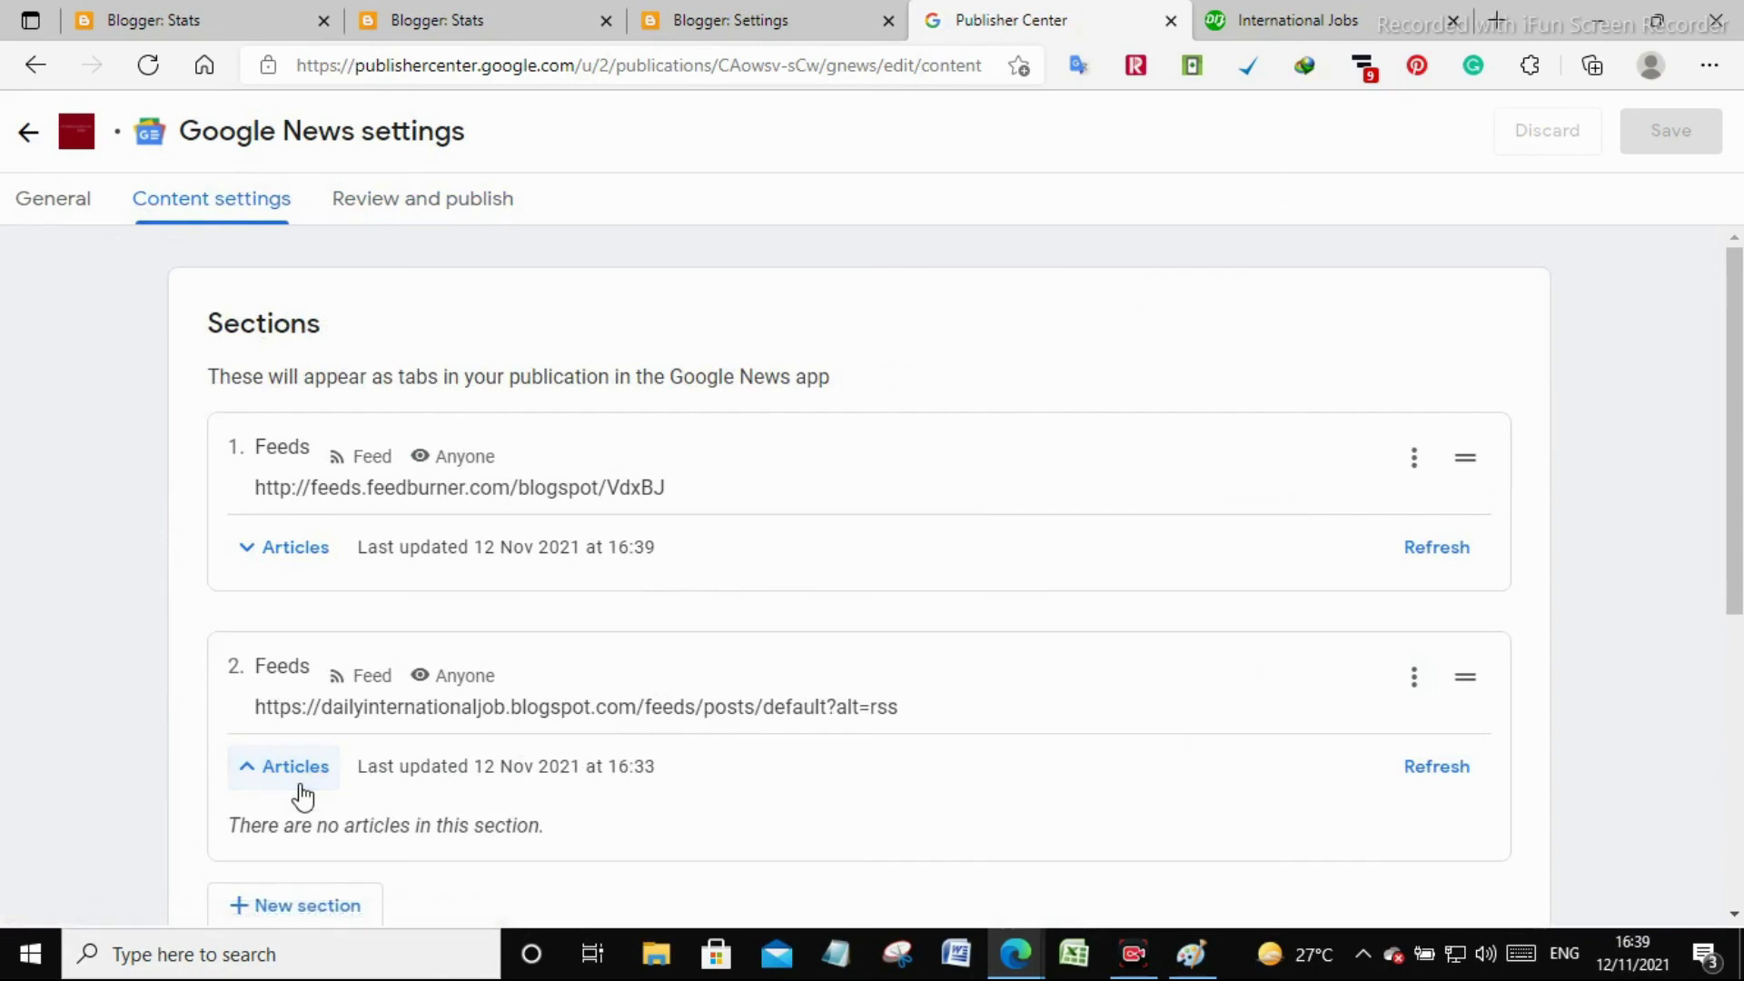
pyautogui.click(298, 774)
pyautogui.click(329, 567)
pyautogui.click(329, 569)
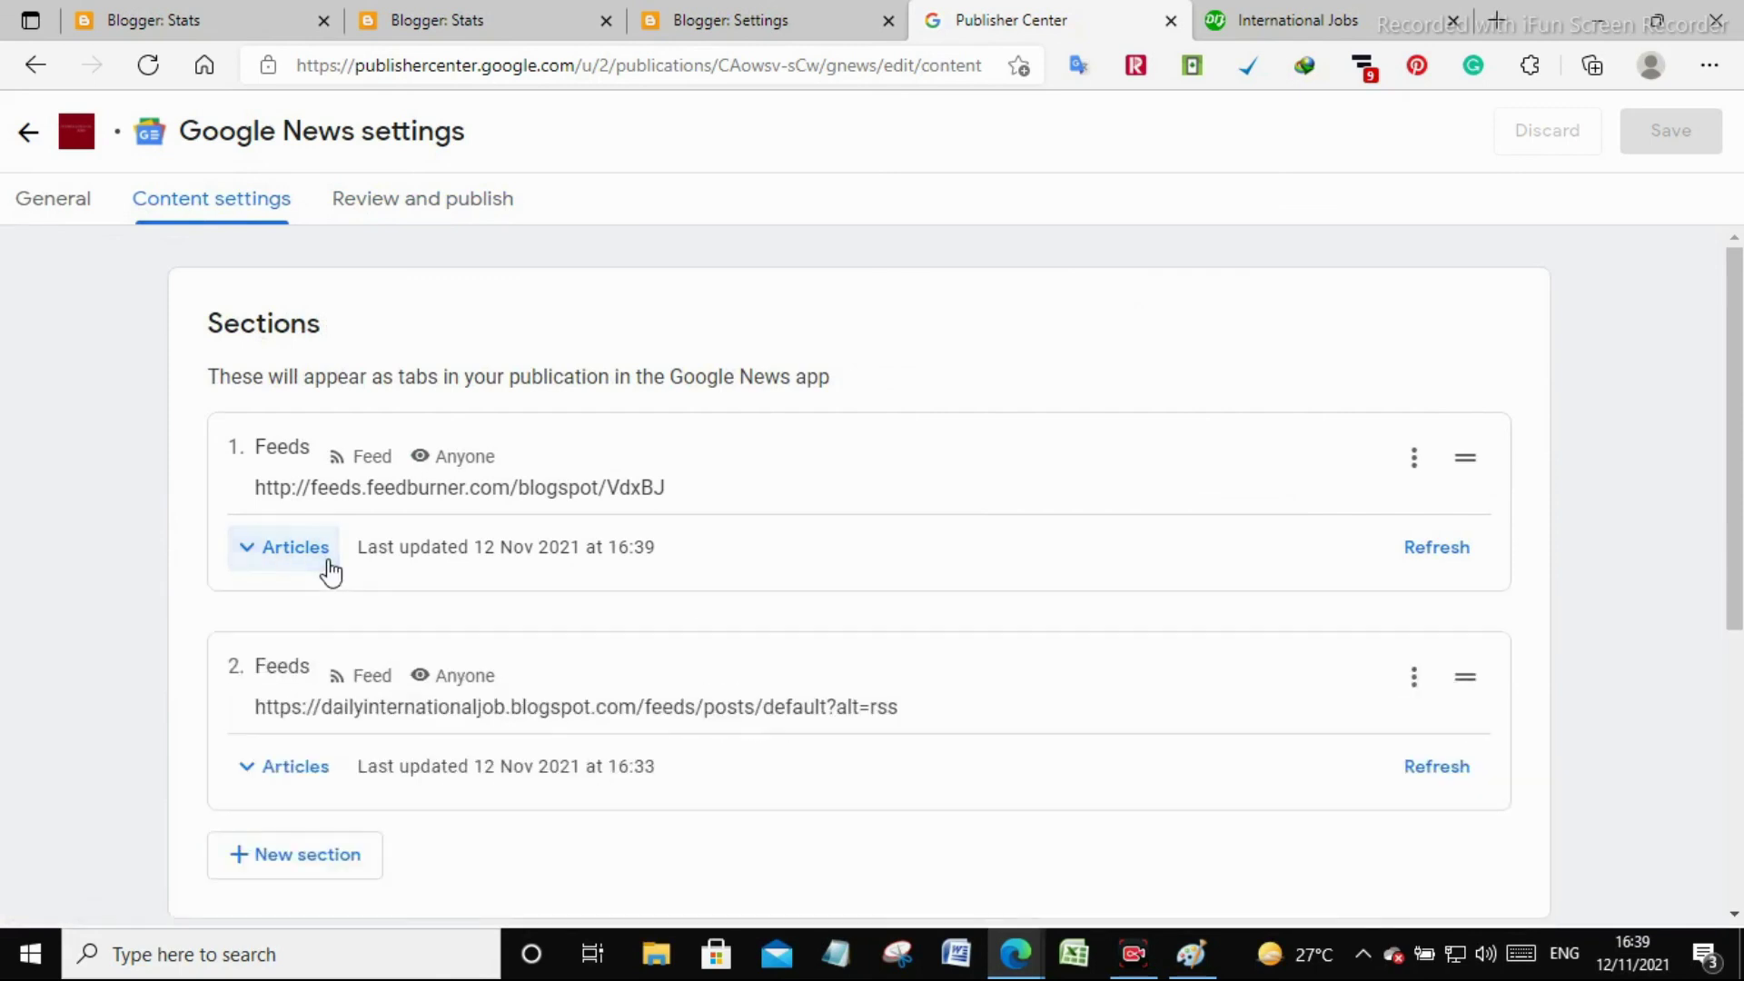
# Reload Review and publish and follow the International Jobs publication in Google News
pyautogui.click(62, 222)
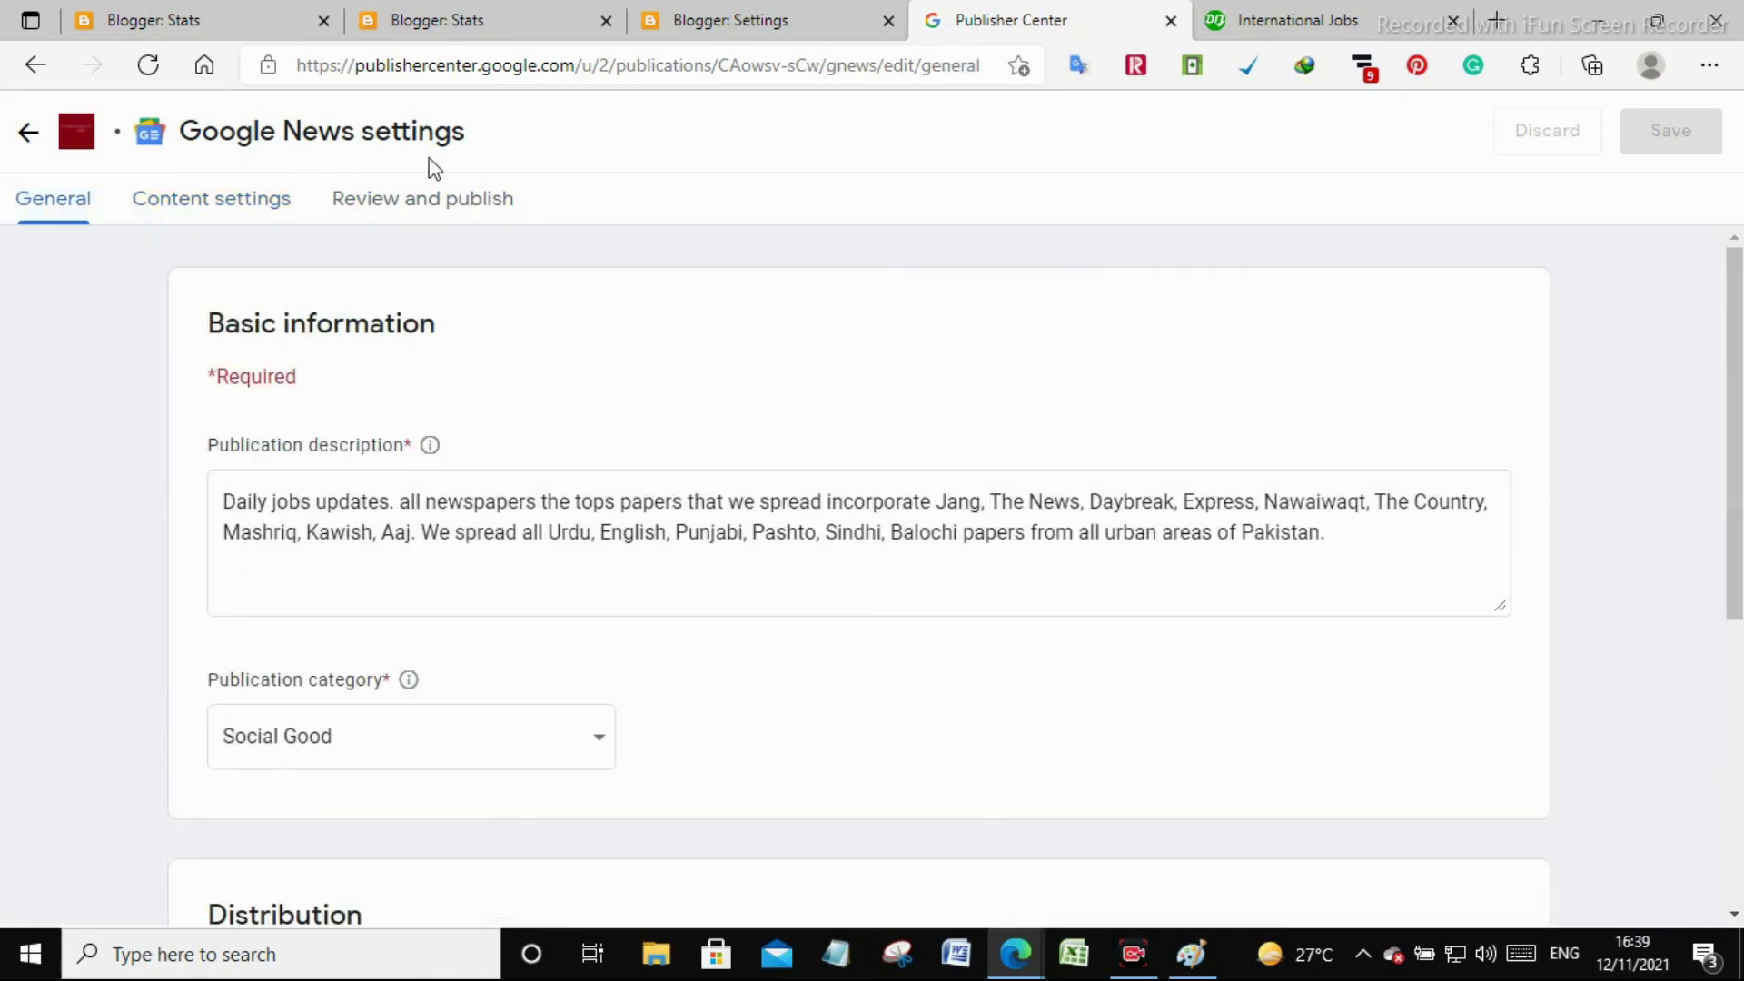
pyautogui.click(363, 213)
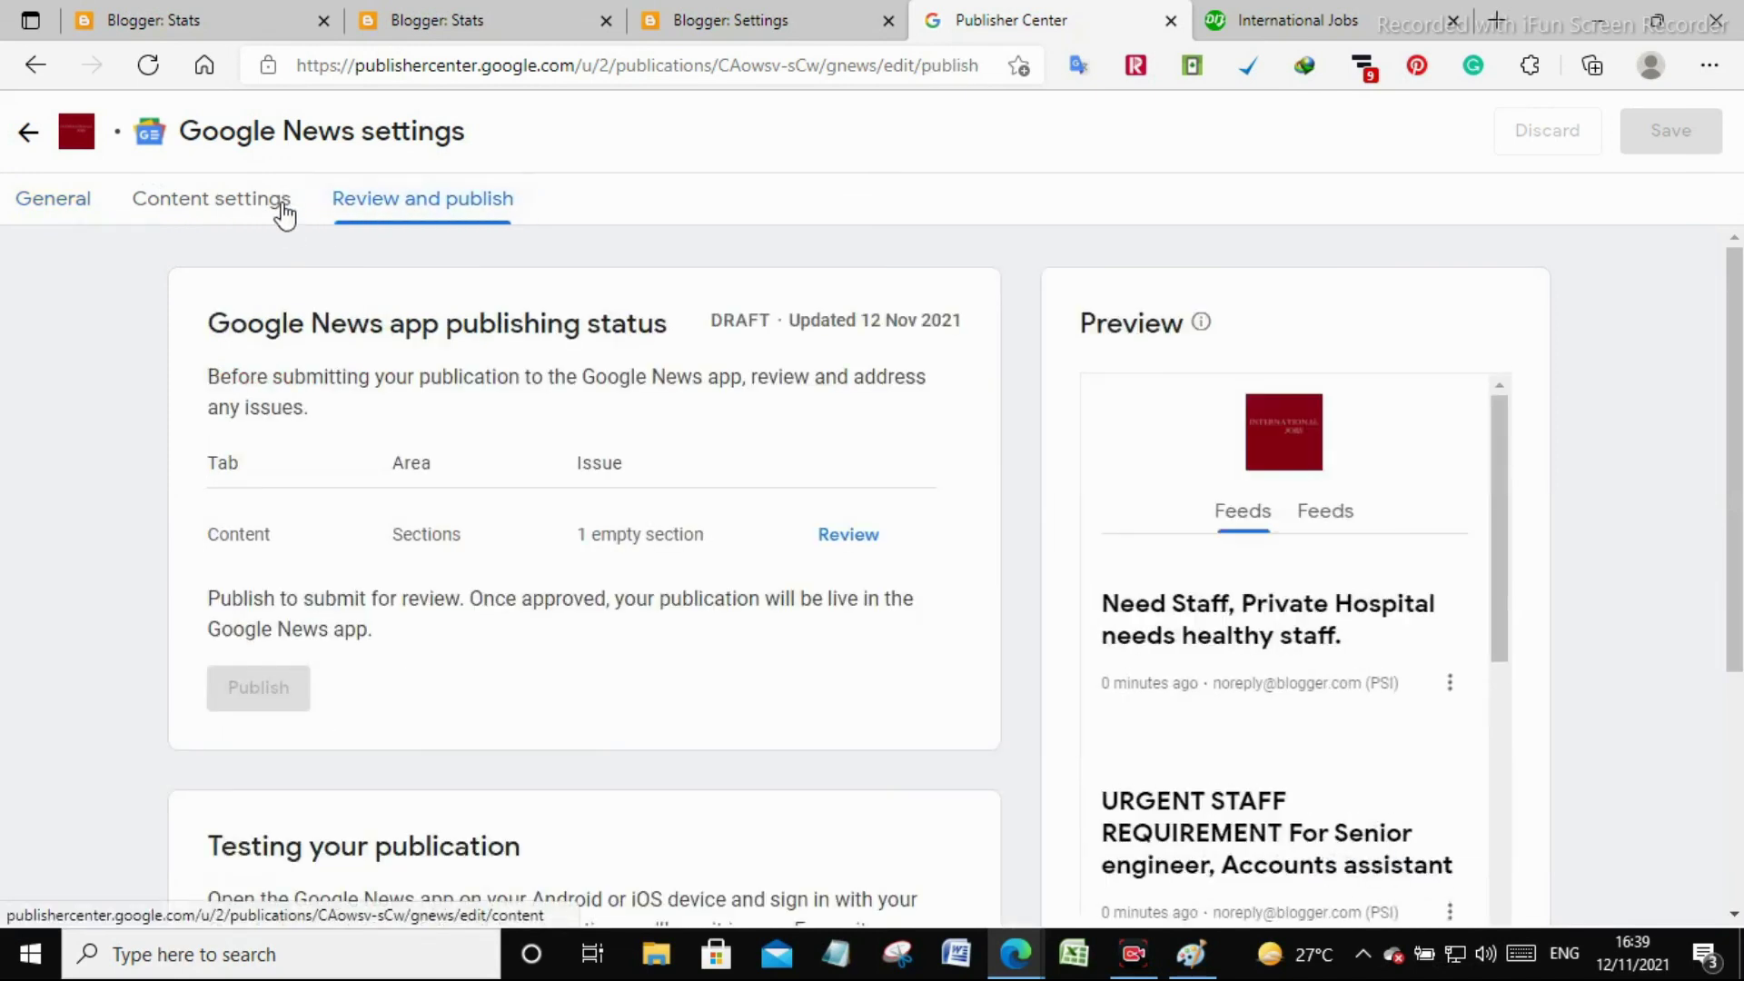
pyautogui.click(148, 65)
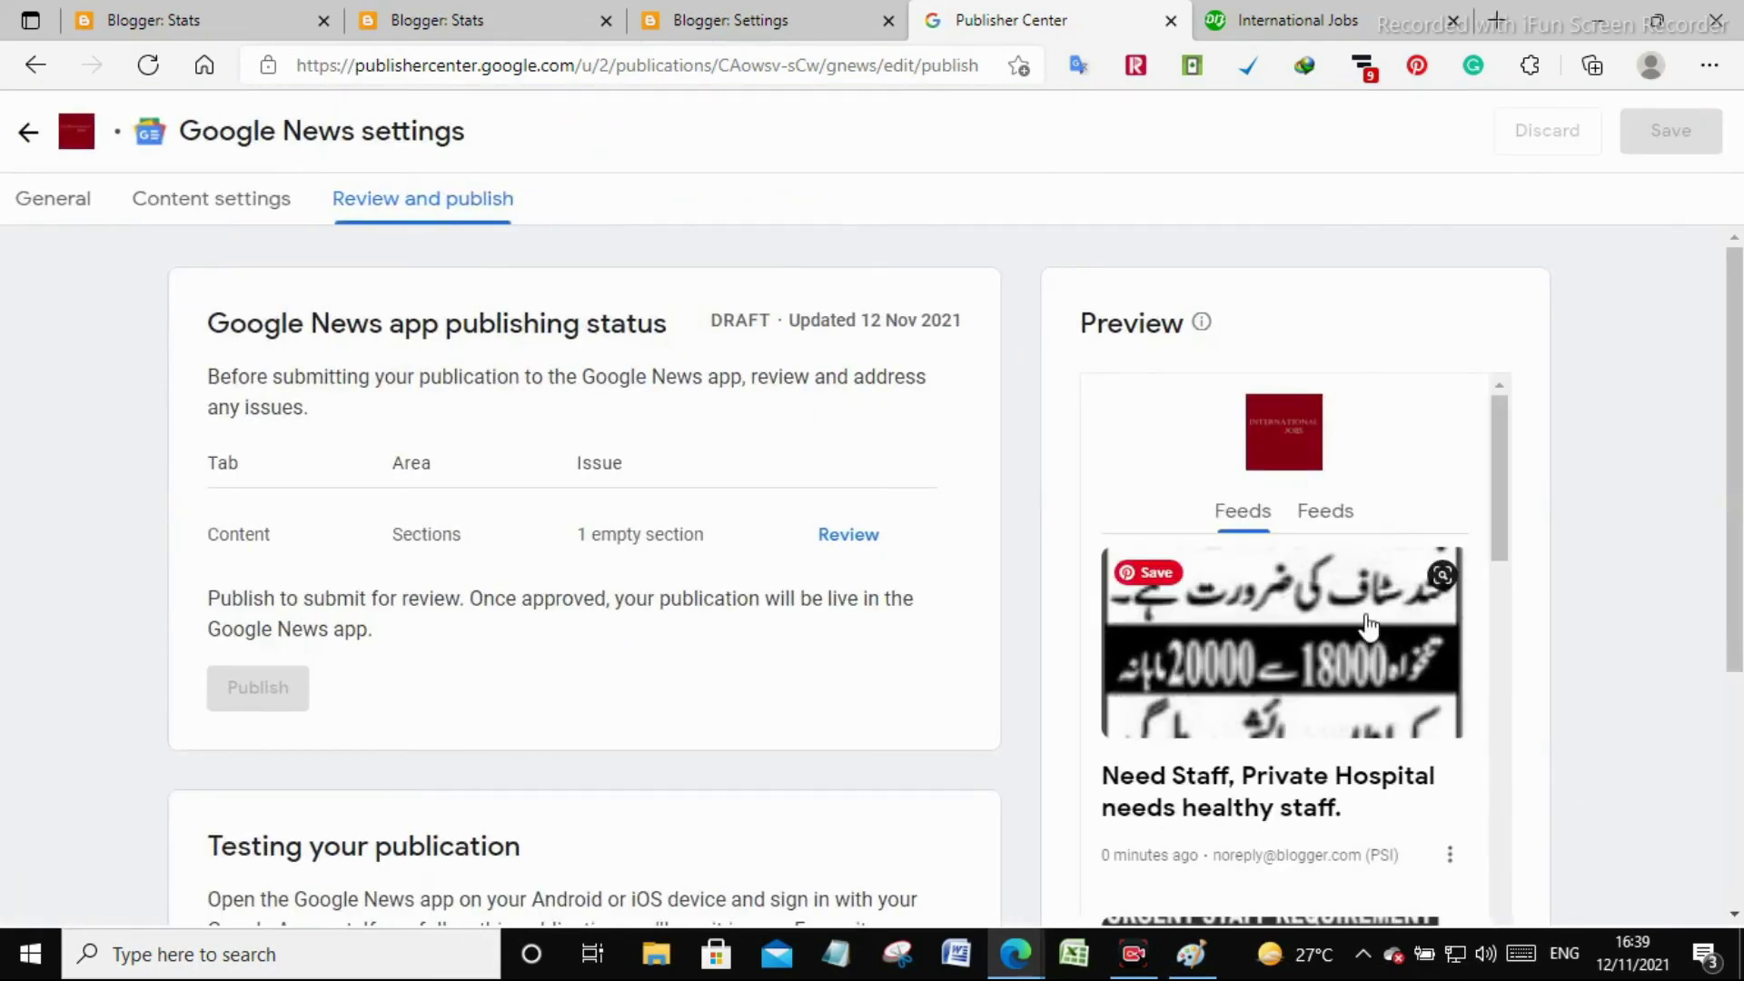
pyautogui.scroll(-4, 1435, 570)
pyautogui.scroll(-4, 666, 614)
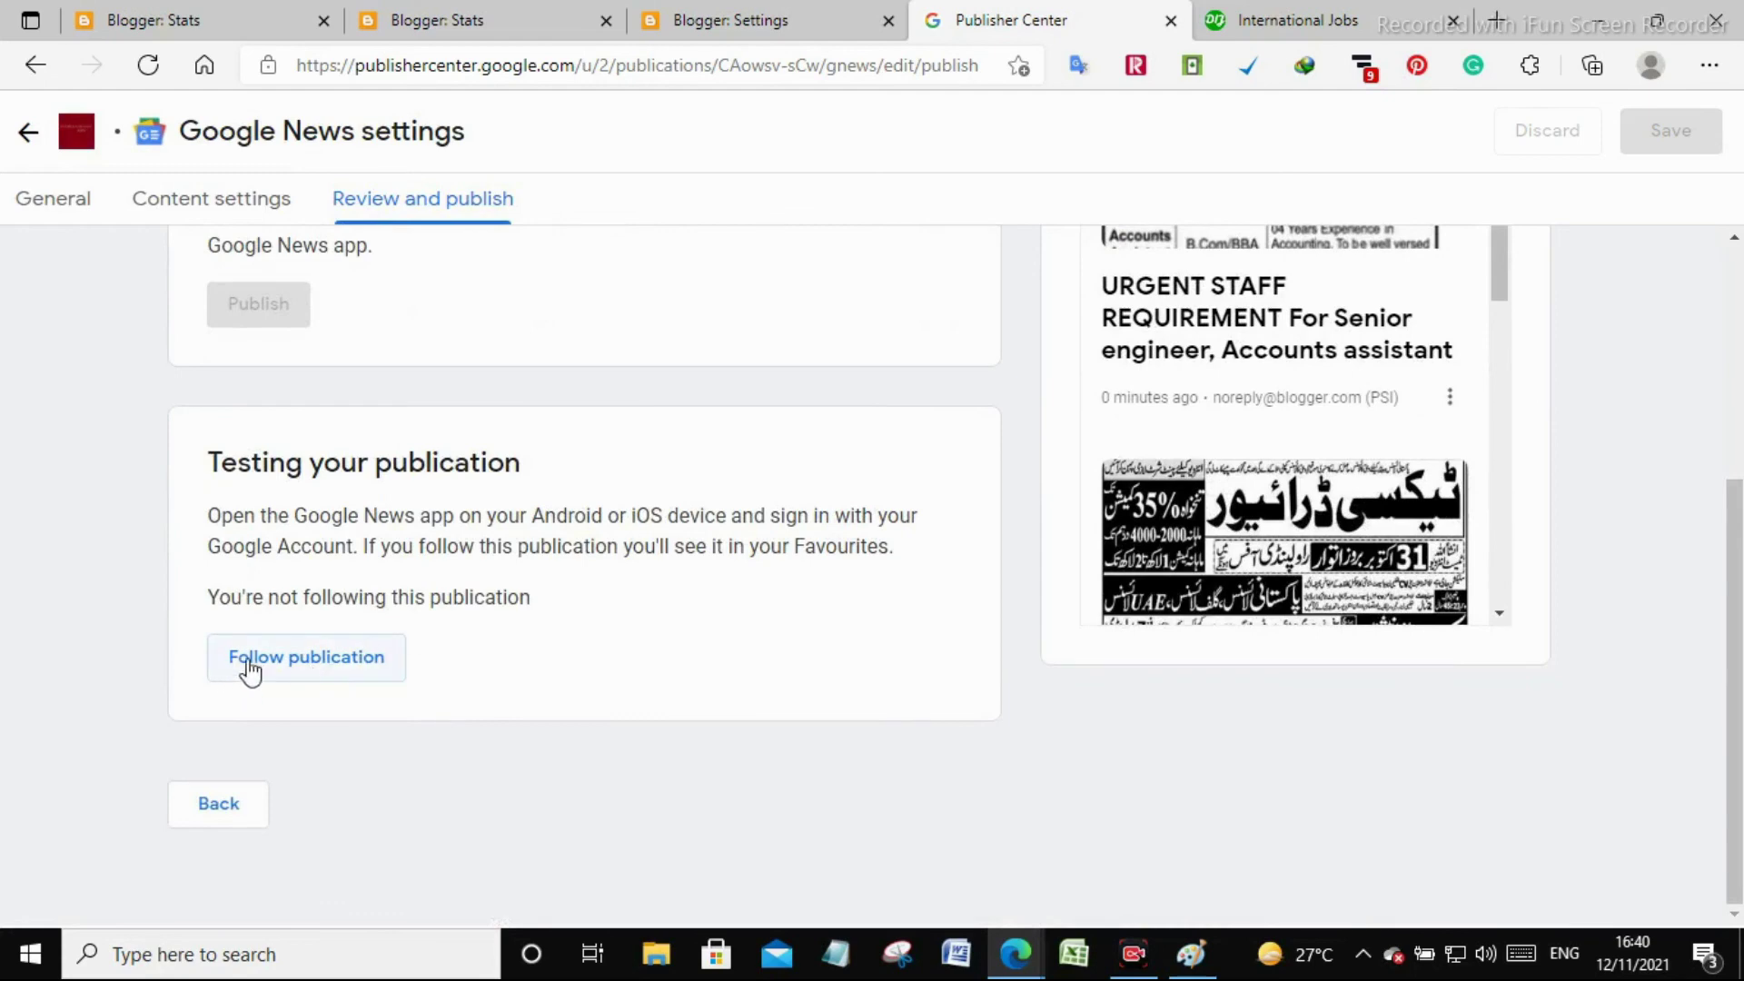
pyautogui.click(242, 677)
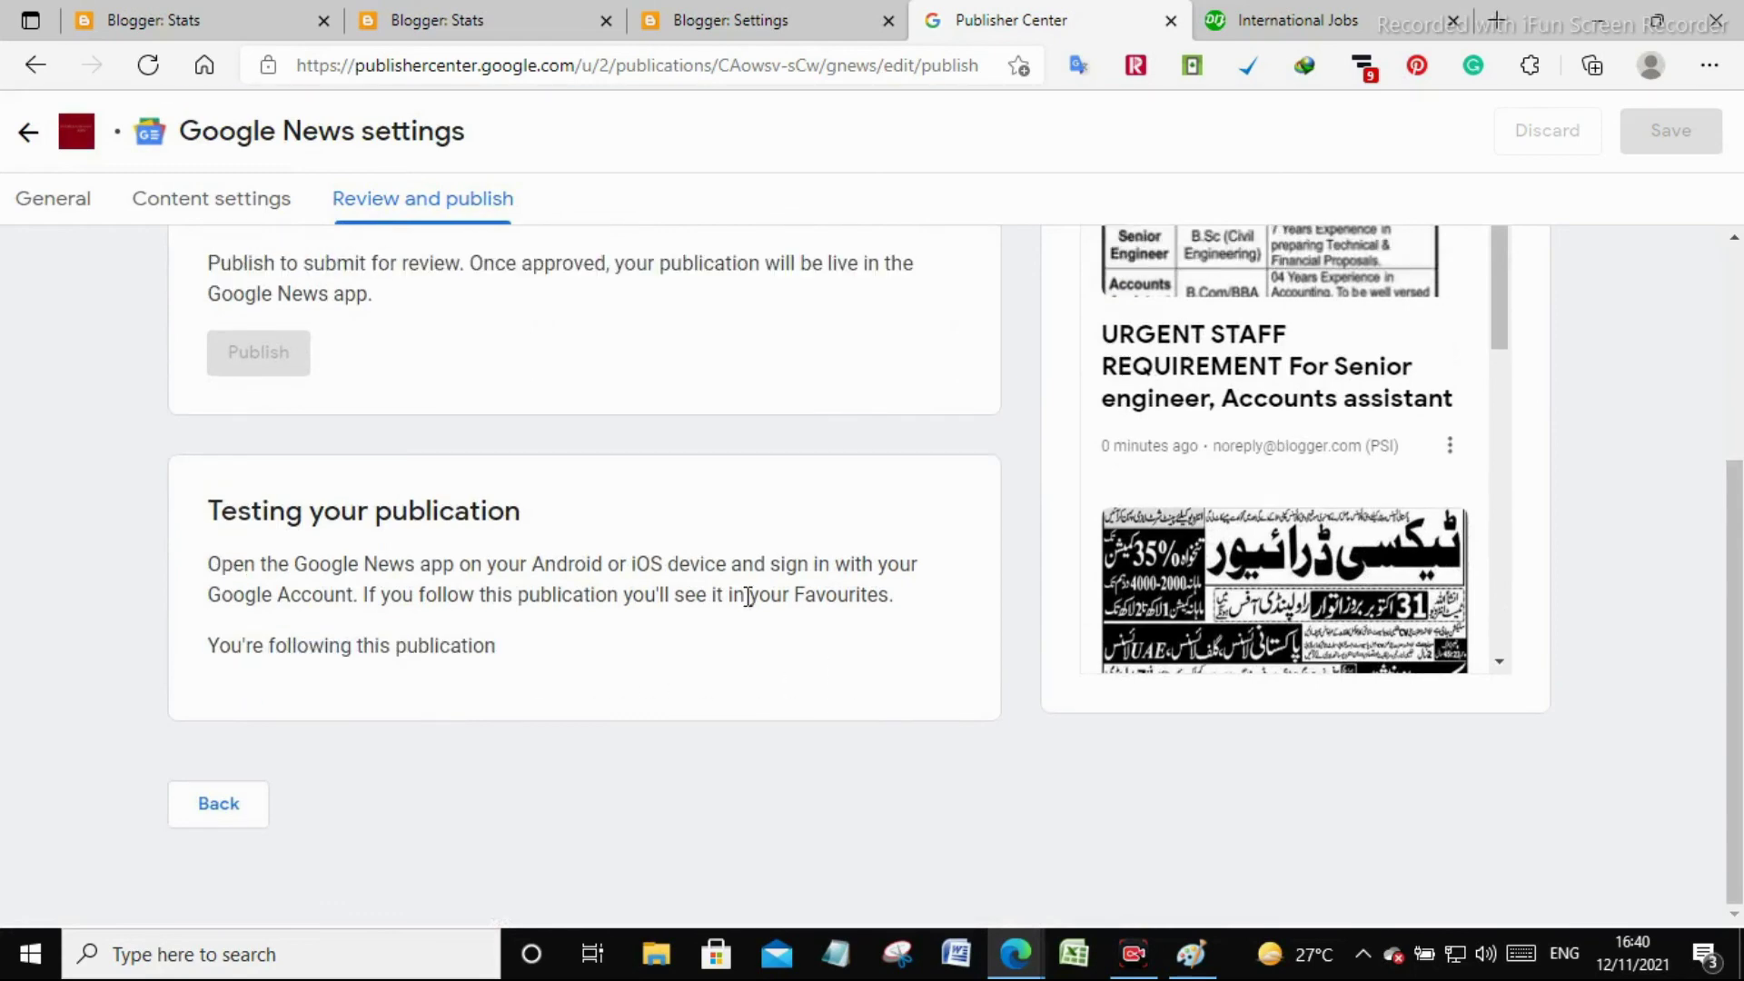
pyautogui.scroll(4, 748, 596)
# Go from the General settings on to Content settings
pyautogui.click(60, 200)
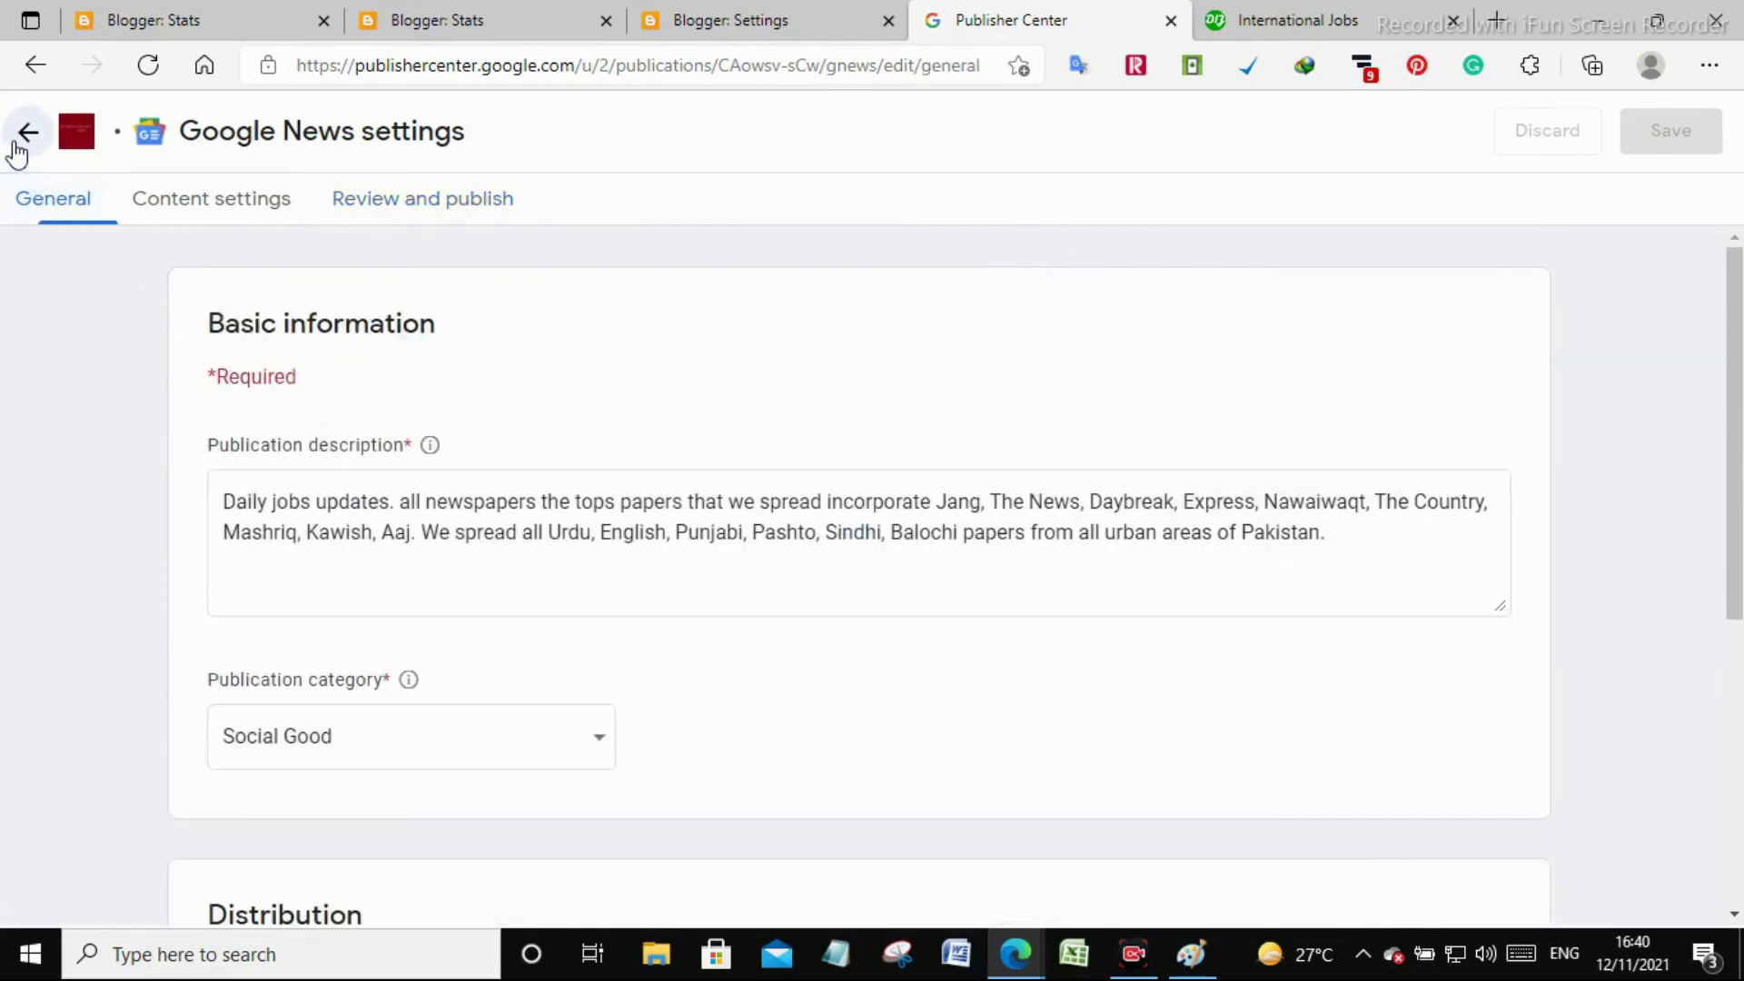
pyautogui.scroll(-5, 536, 509)
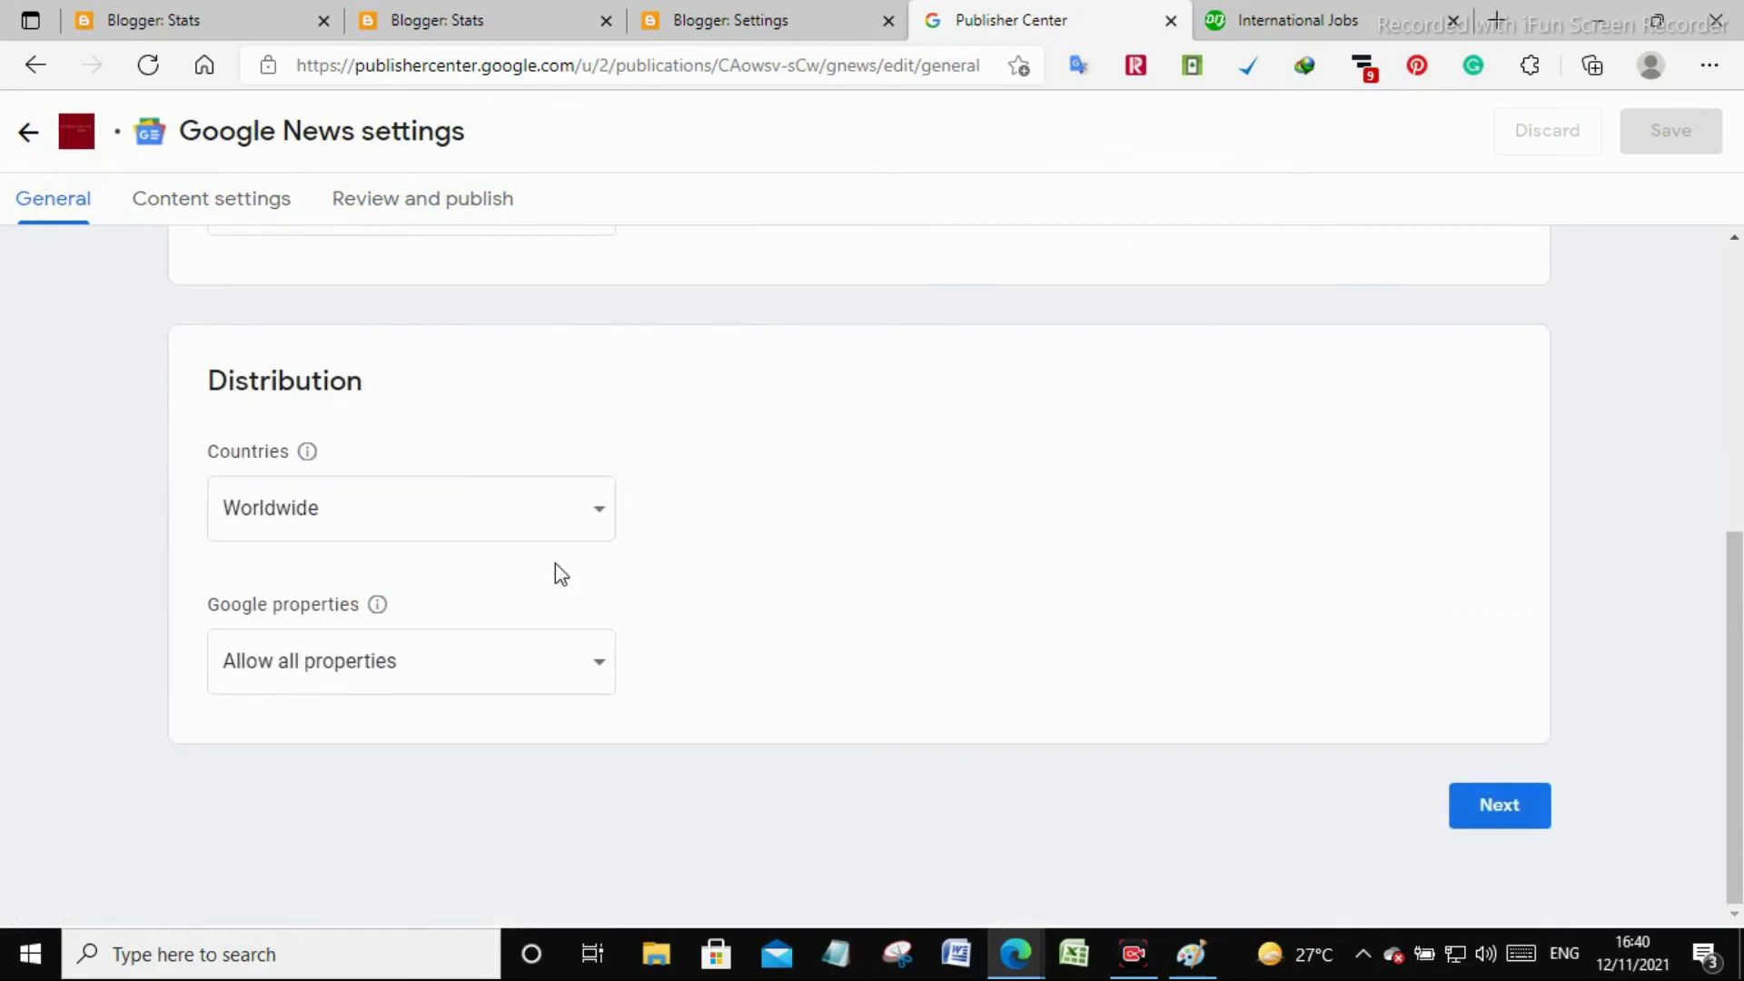
pyautogui.click(1513, 817)
pyautogui.scroll(-1, 1518, 822)
# Delete the empty second feed section and save, leaving only the FeedBurner feed
pyautogui.click(1415, 570)
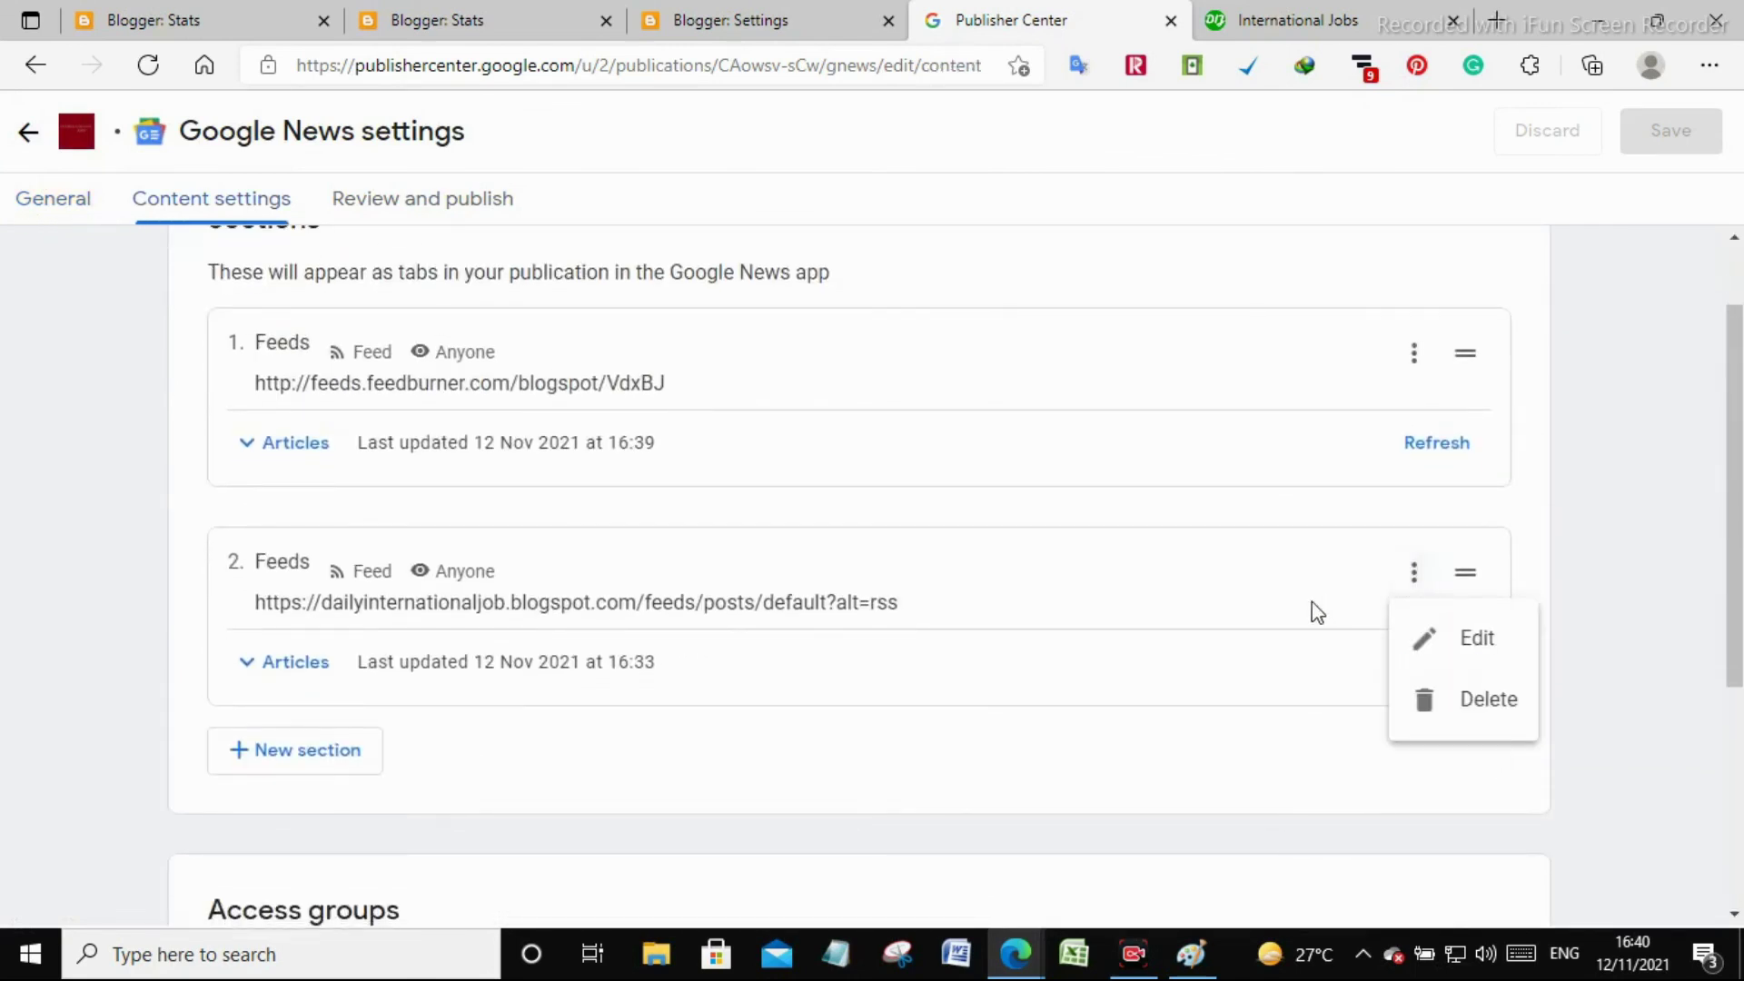
pyautogui.click(1435, 696)
pyautogui.click(1146, 597)
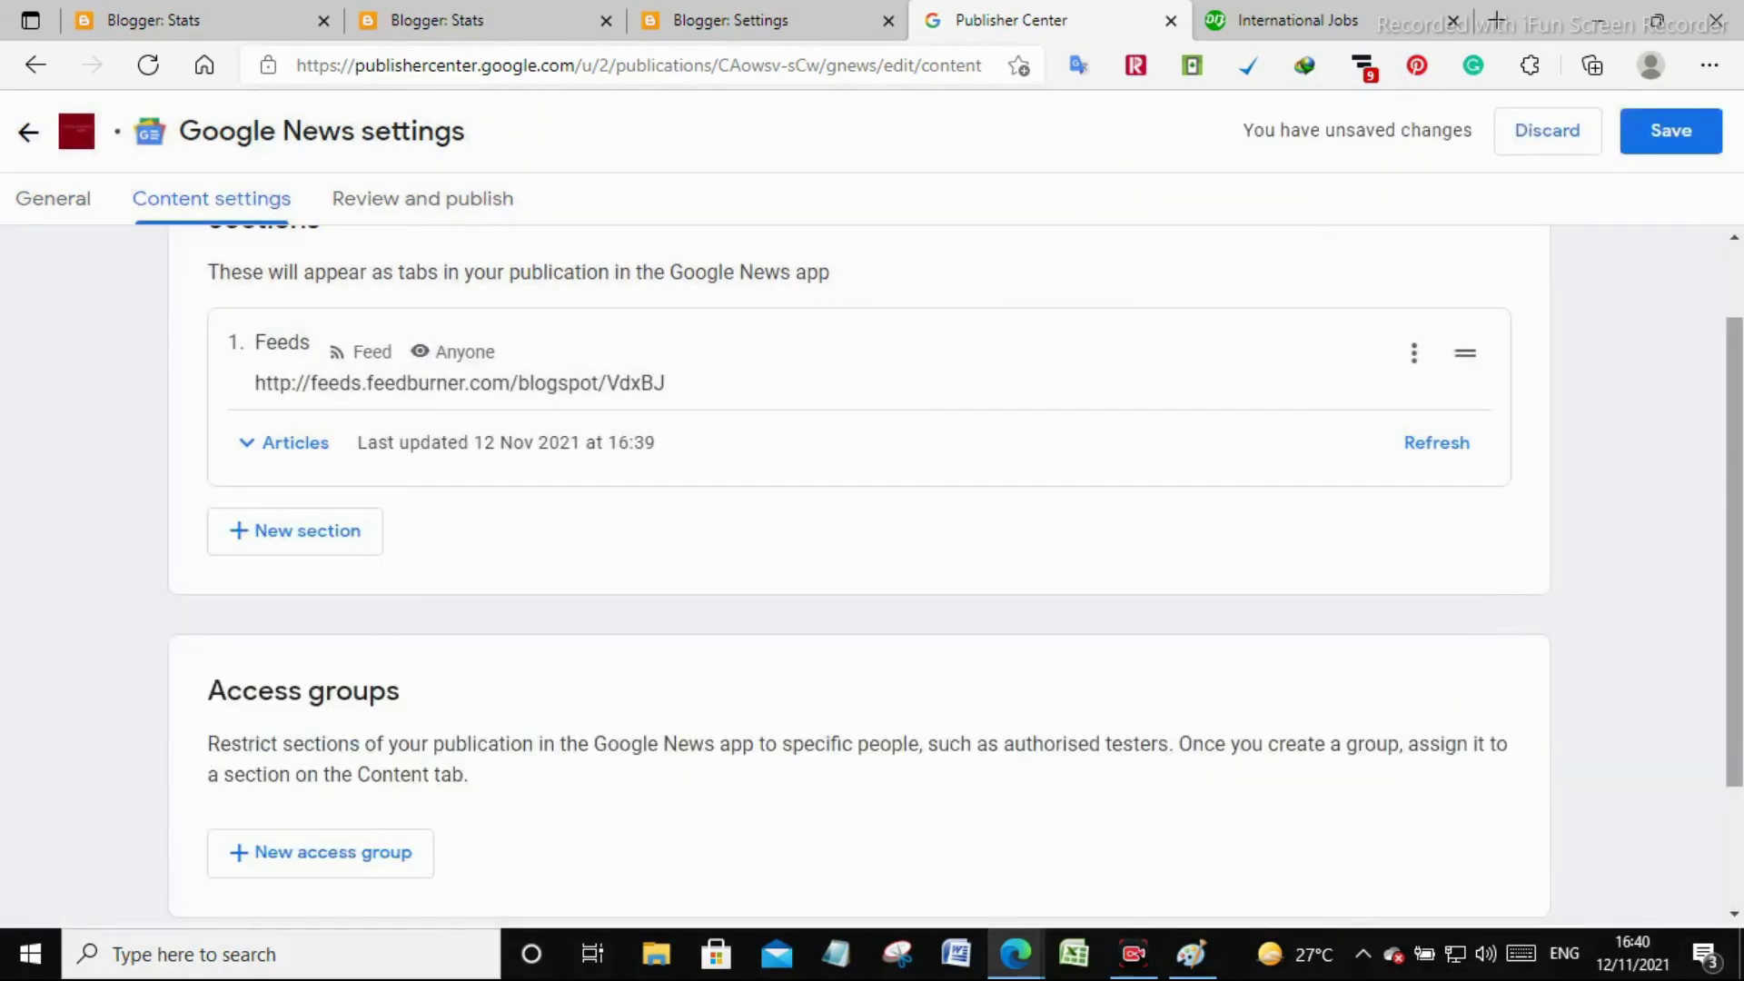
pyautogui.moveTo(1736, 535); pyautogui.dragTo(1739, 654)
pyautogui.scroll(3, 1739, 695)
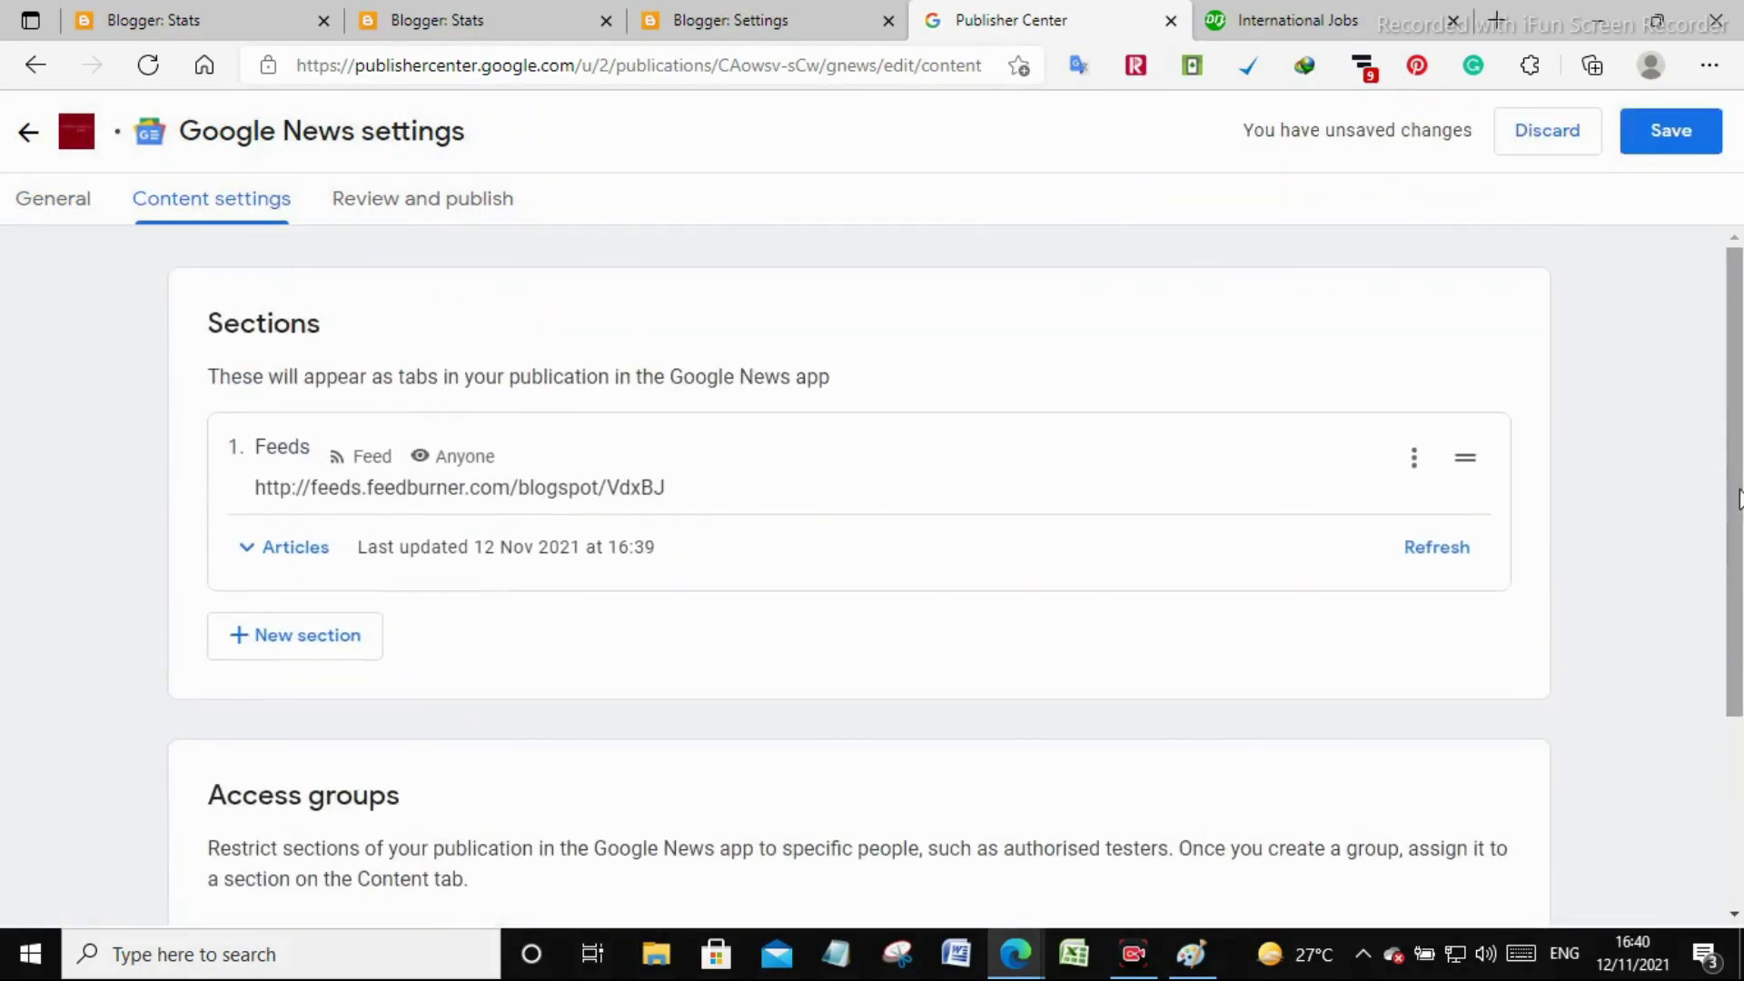
pyautogui.click(1625, 144)
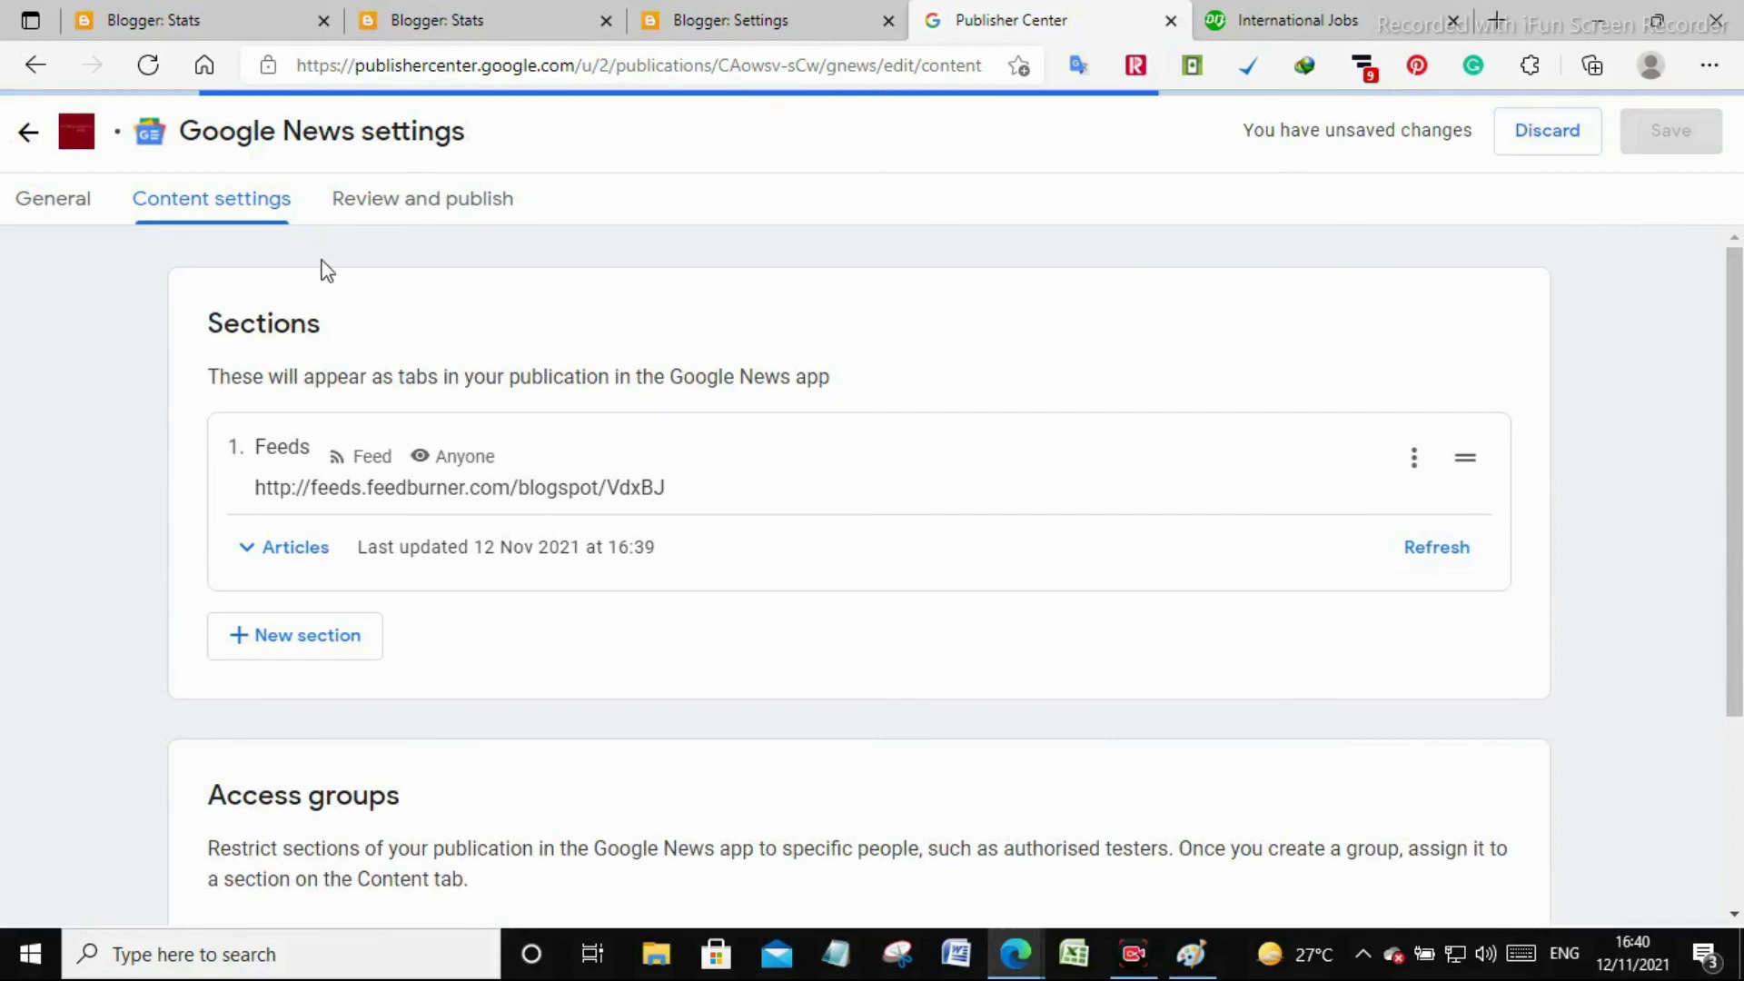
pyautogui.click(387, 209)
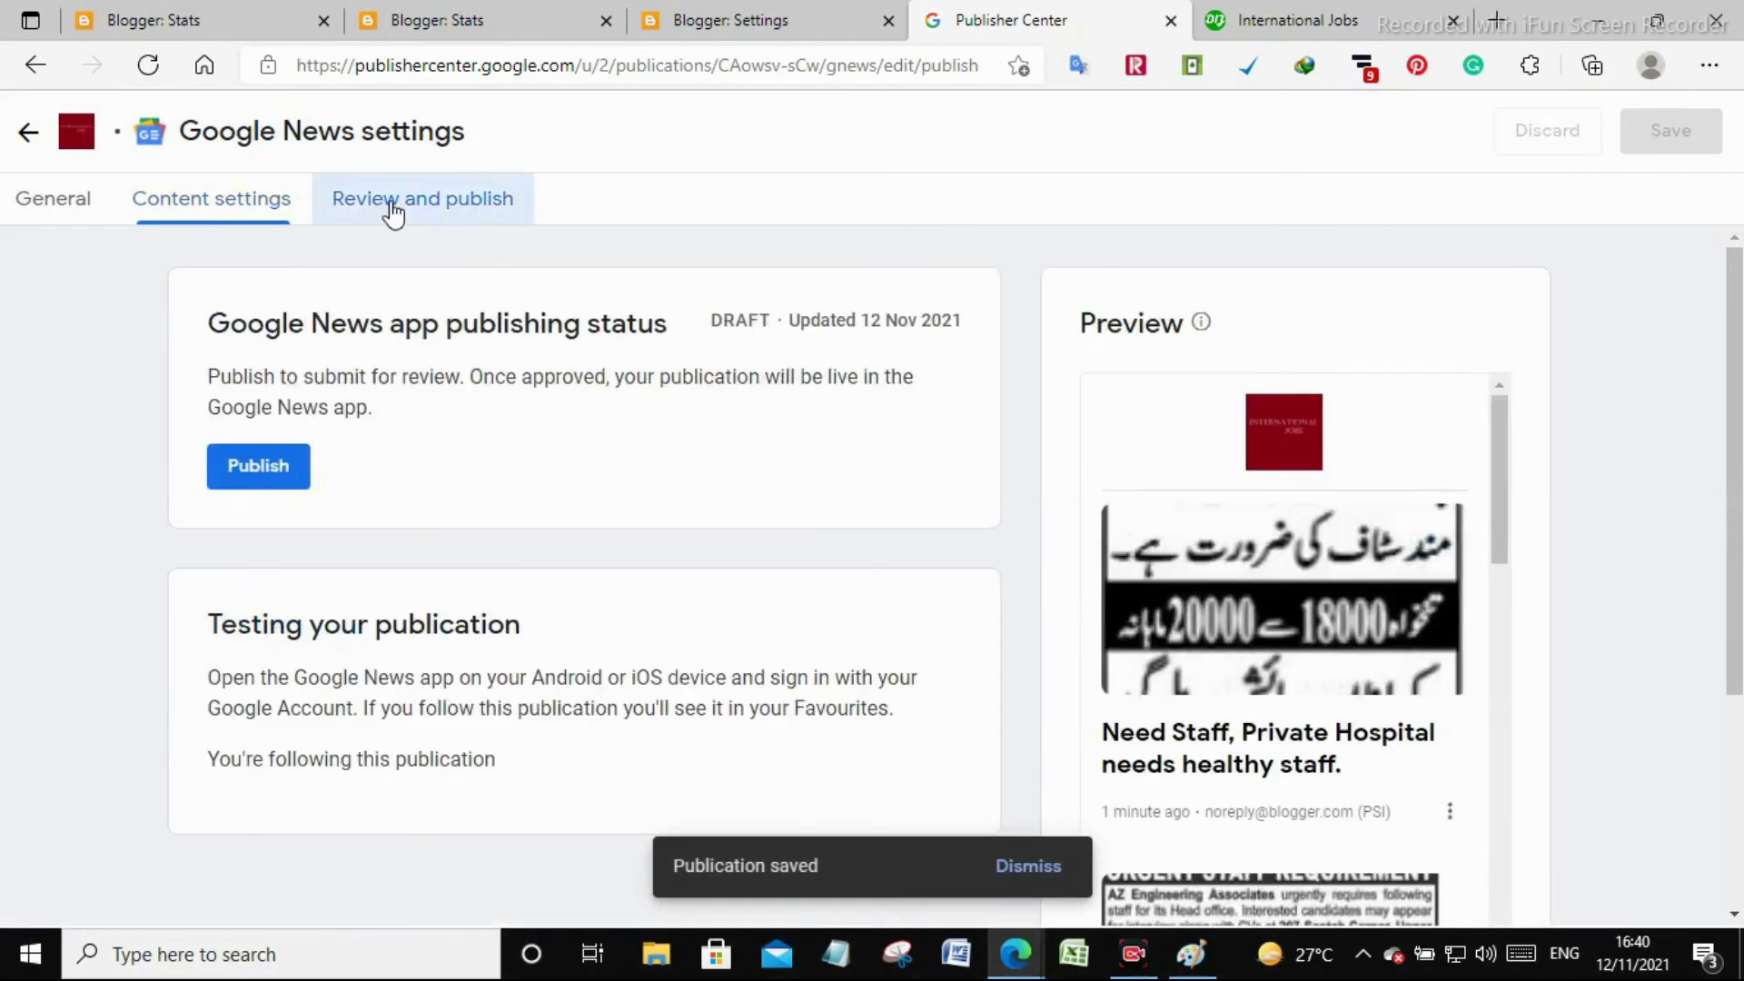
# Publish International Jobs for review and dismiss the submitted confirmation
pyautogui.scroll(-3, 835, 510)
pyautogui.scroll(3, 472, 486)
pyautogui.click(264, 472)
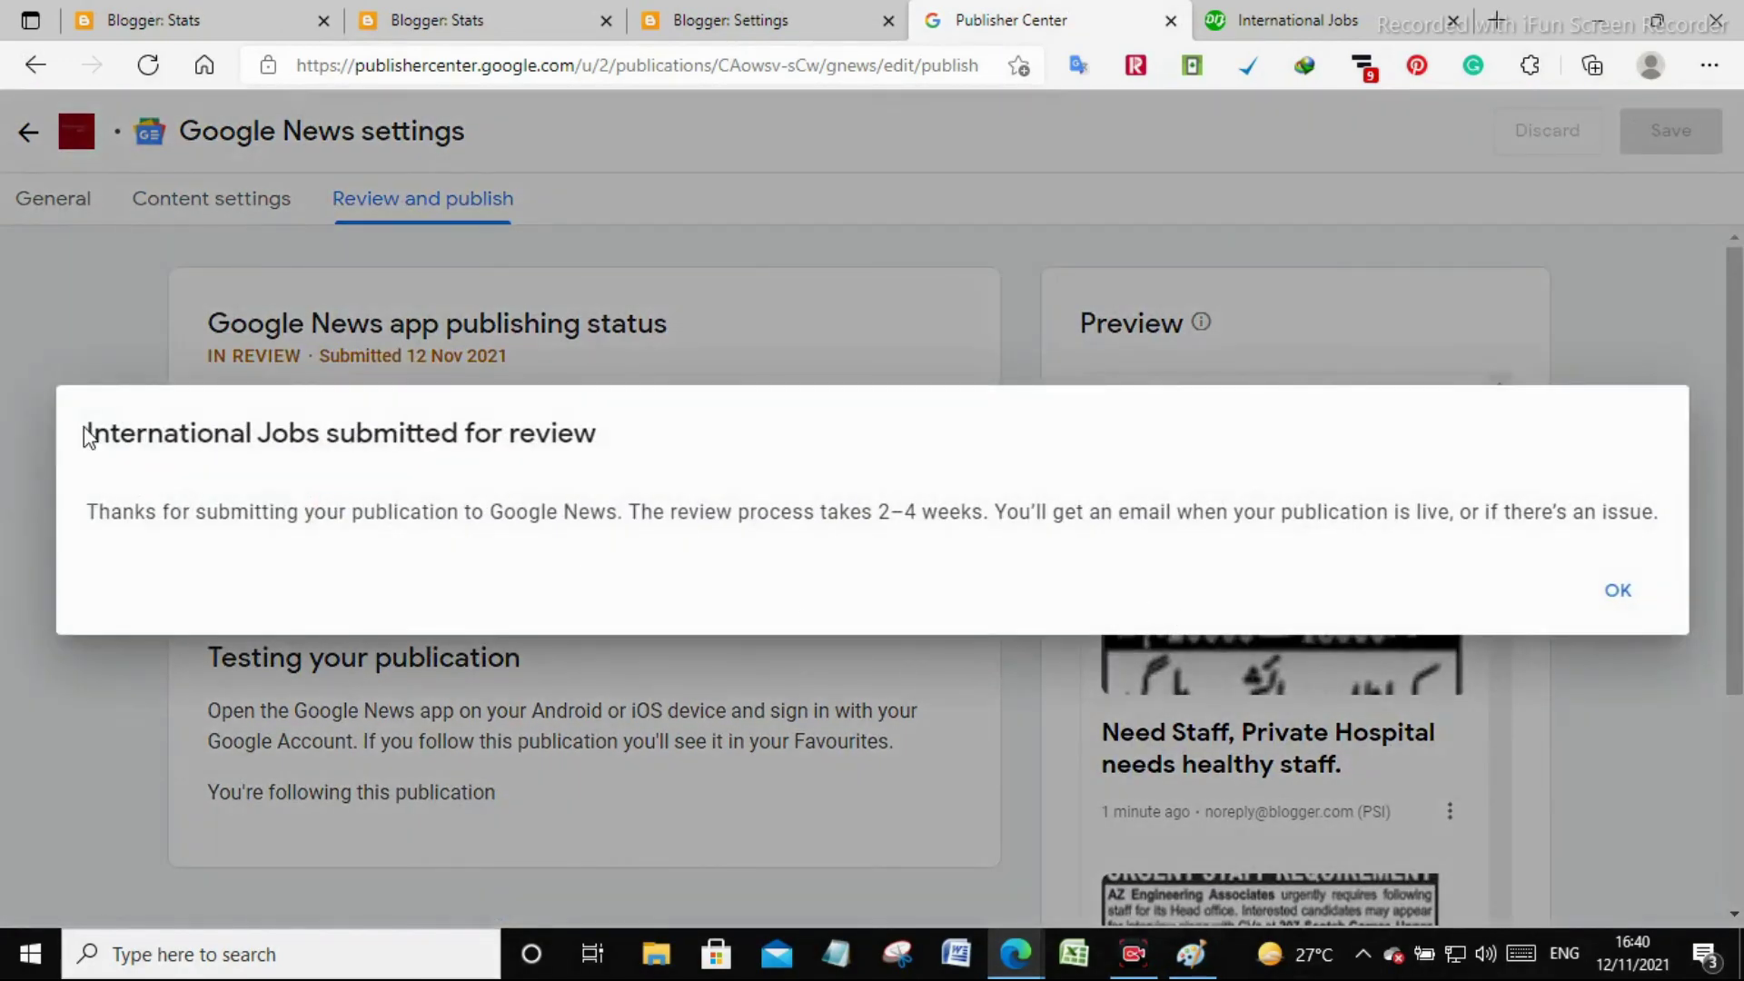
pyautogui.moveTo(86, 434); pyautogui.dragTo(913, 482)
pyautogui.click(1615, 591)
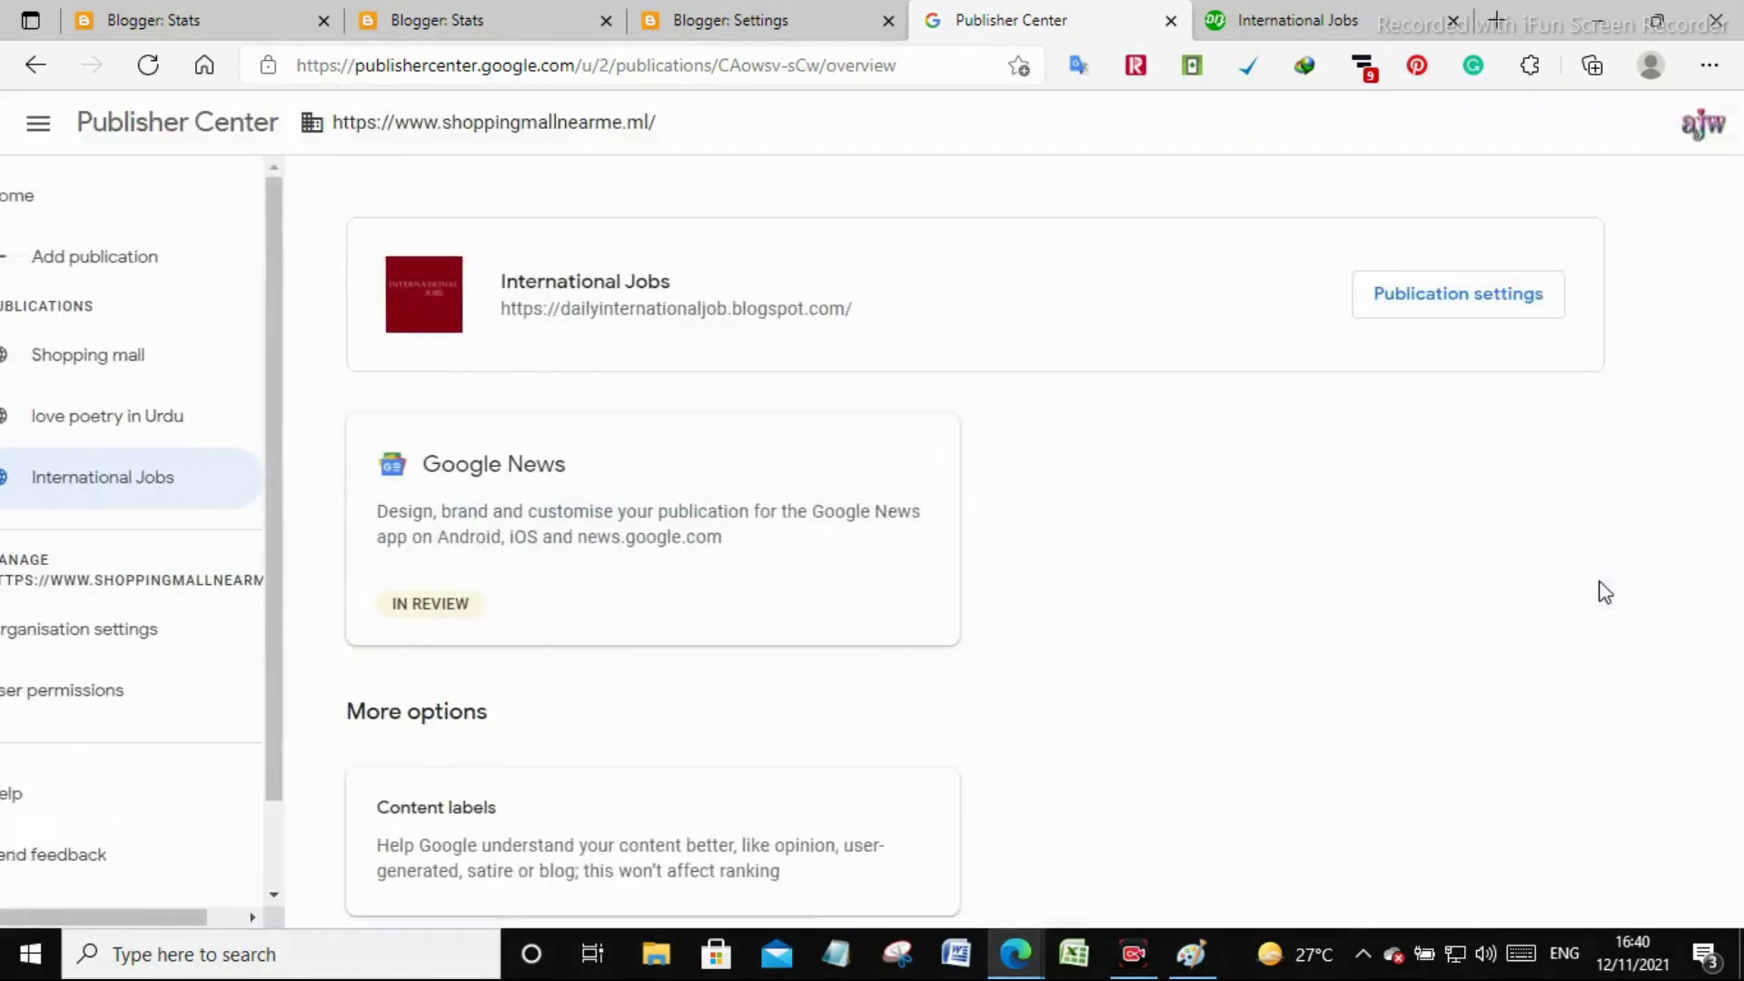
# Open the Google News details and scroll to the preview of job articles
pyautogui.click(410, 620)
pyautogui.scroll(-5, 709, 771)
pyautogui.scroll(5, 708, 769)
pyautogui.scroll(-8, 709, 768)
pyautogui.scroll(-3, 709, 768)
pyautogui.scroll(8, 708, 766)
pyautogui.scroll(-8, 709, 755)
pyautogui.moveTo(937, 416); pyautogui.dragTo(922, 840)
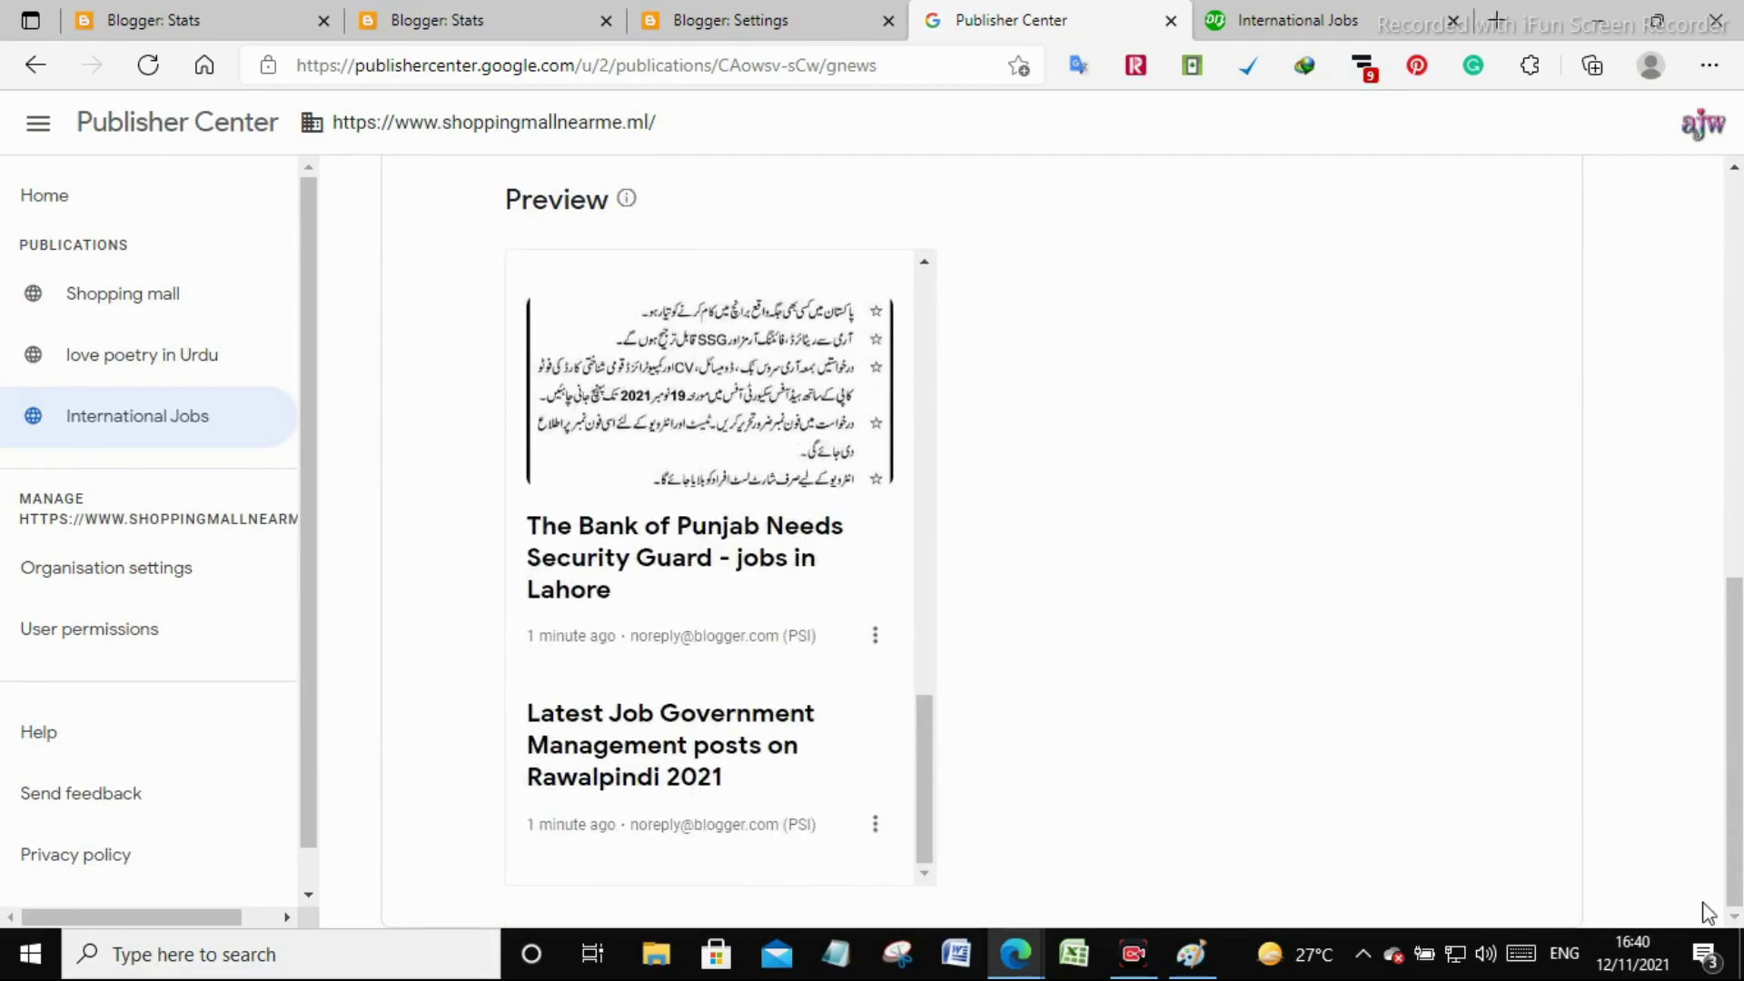